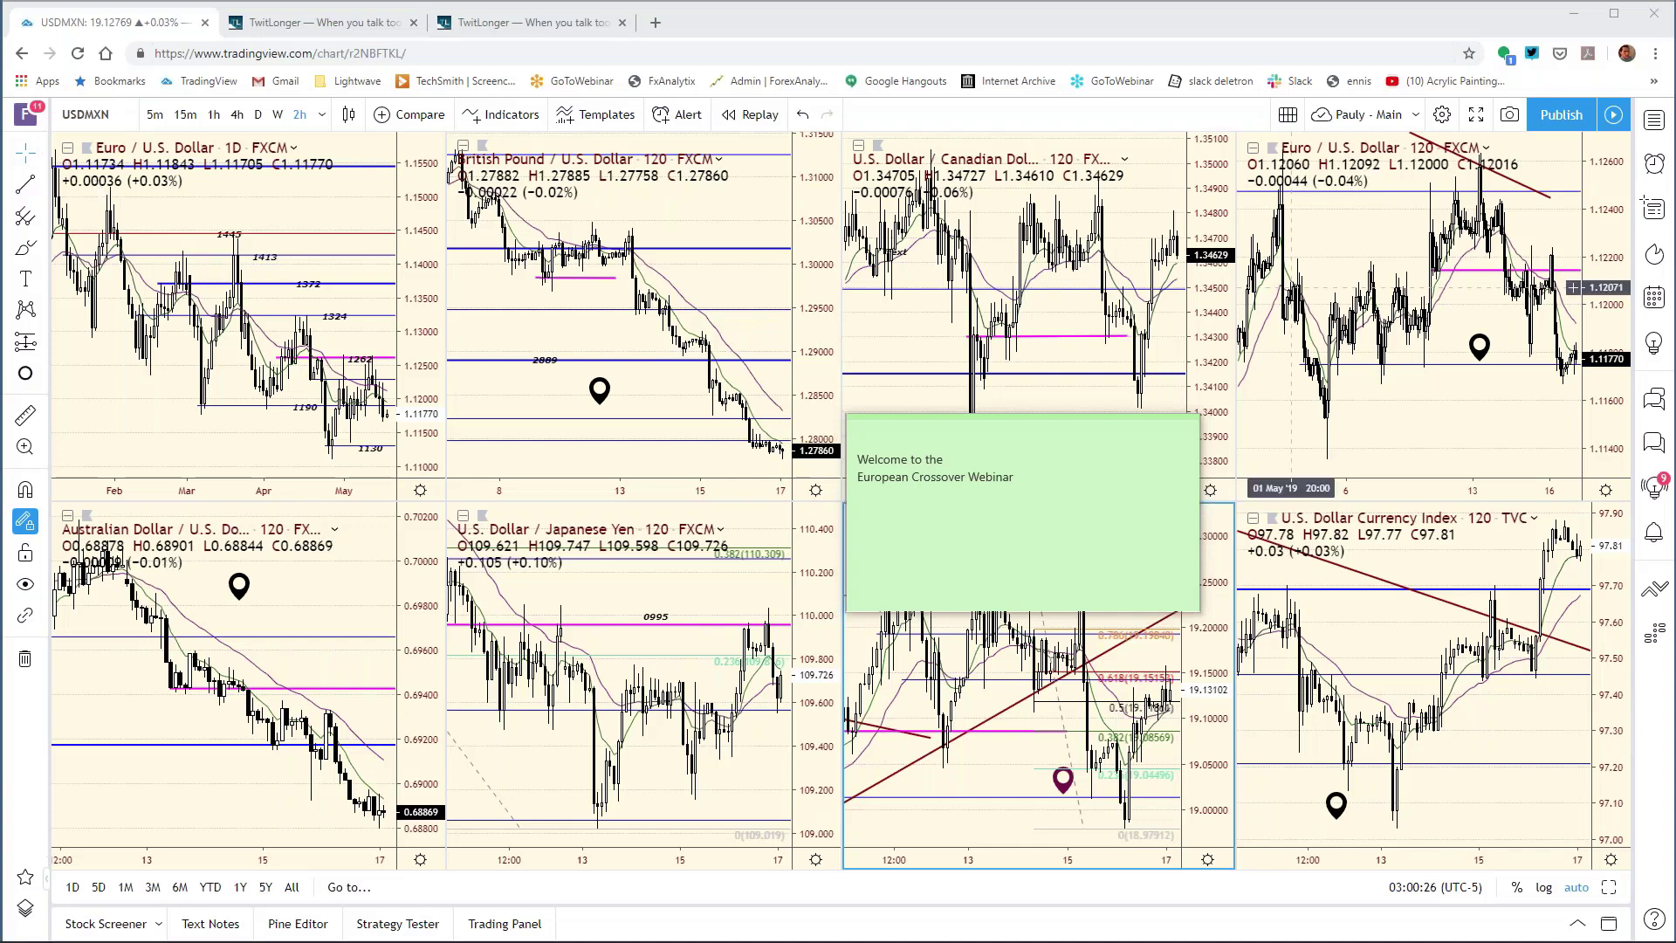
Step: Collapse the green Welcome note to reveal USD/MXN, then pull the Economic Monitor over the charts
{"action": "left_click", "coordinate": [965, 437]}
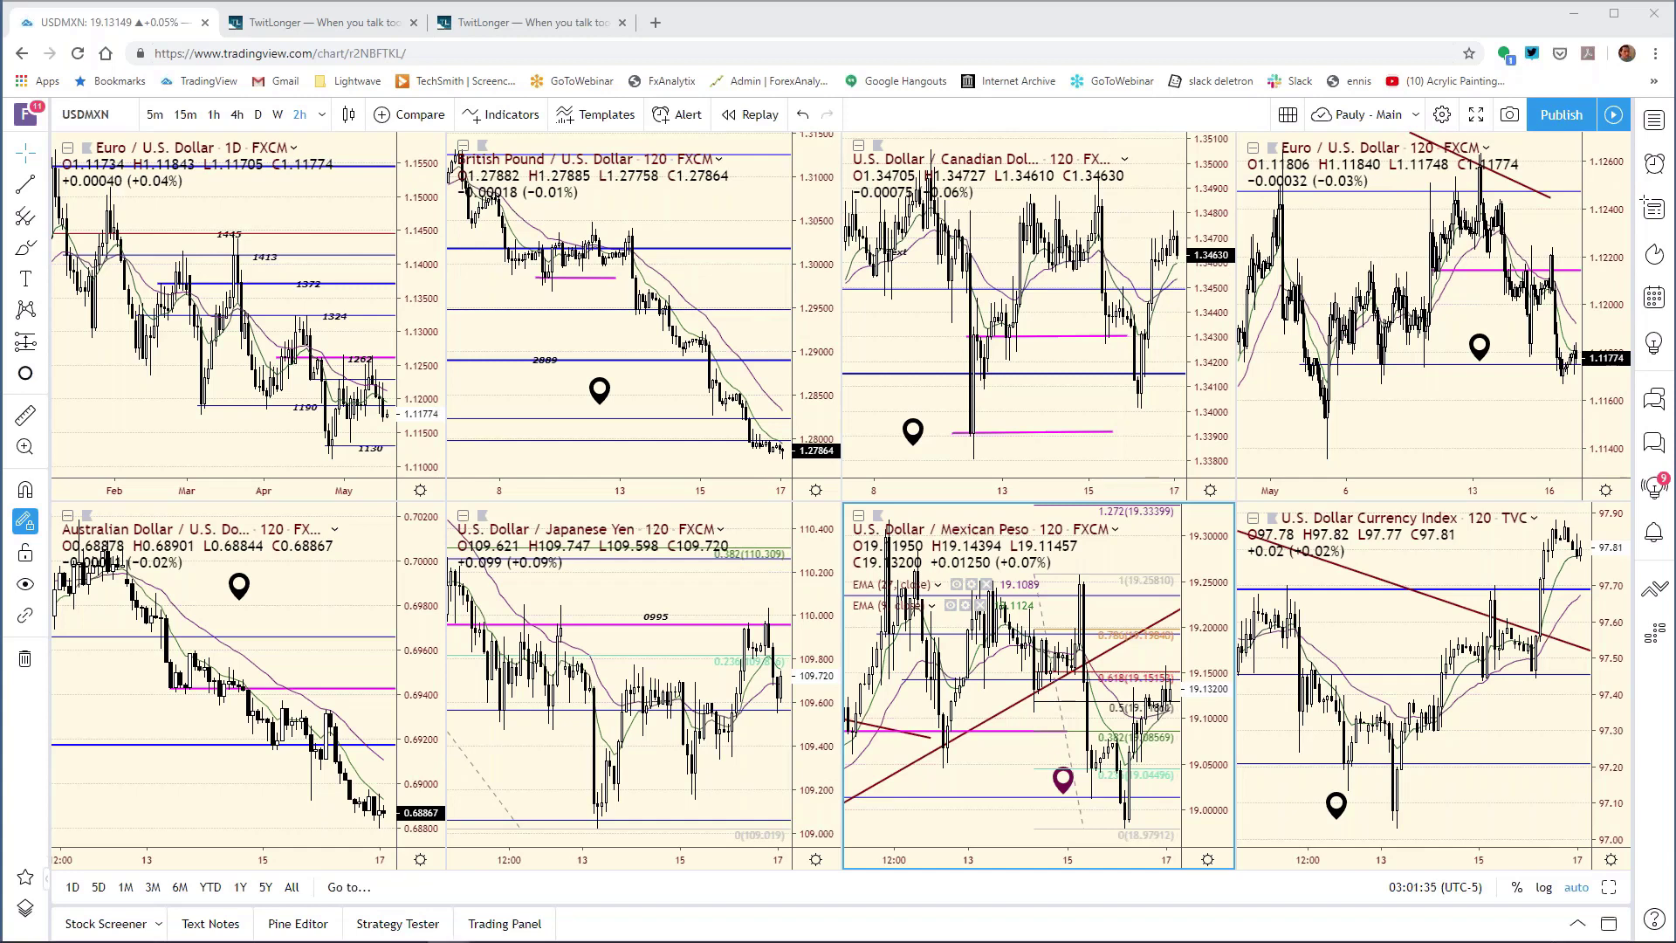
{"action": "left_click_drag", "start_coordinate": [1675, 119], "coordinate": [920, 118]}
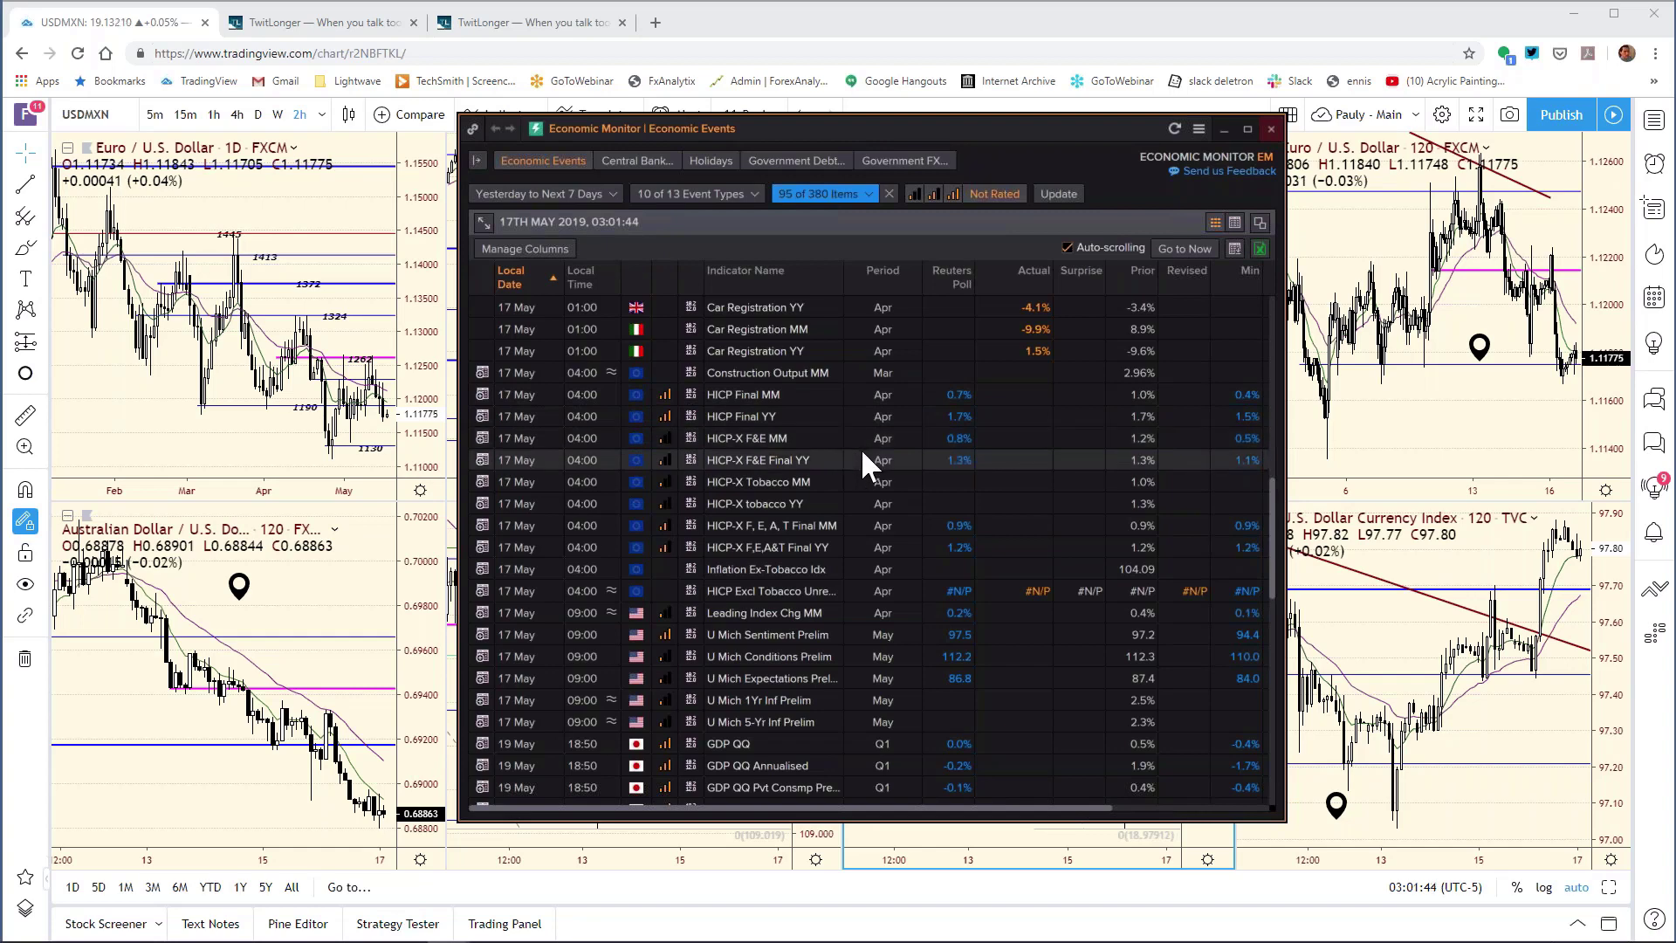
Step: Scroll through the 17 May economic events, then move the Economic Monitor off-screen
{"action": "scroll", "coordinate": [860, 448], "scroll_direction": "down", "scroll_amount": 1}
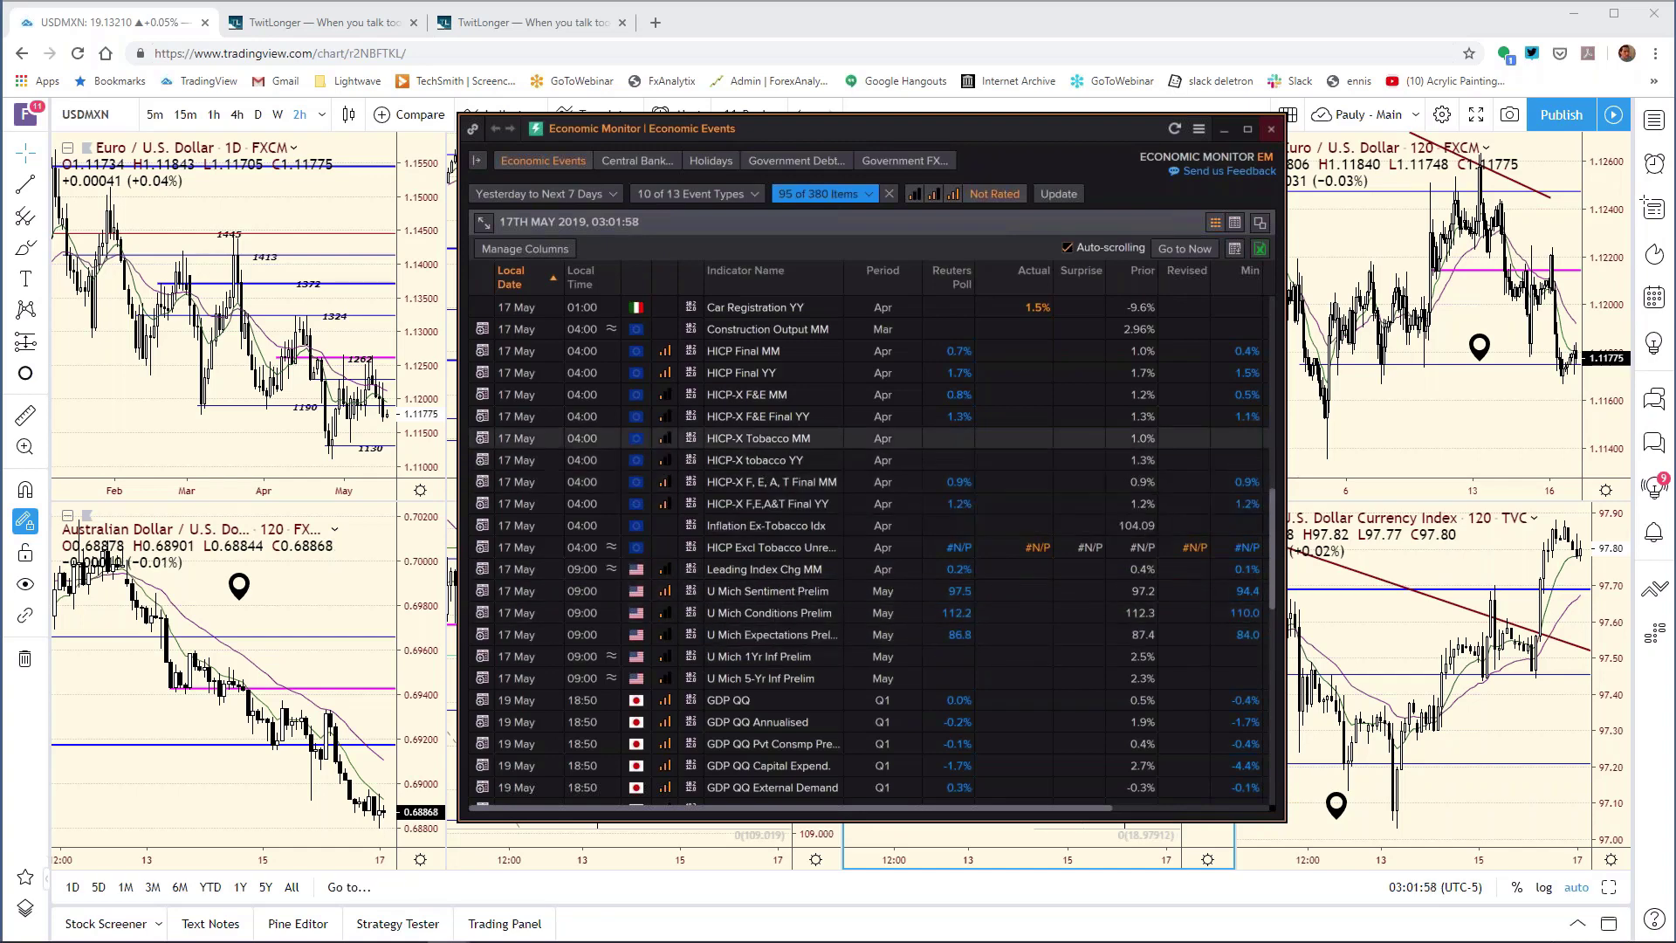
{"action": "left_click_drag", "start_coordinate": [1019, 131], "coordinate": [1674, 131]}
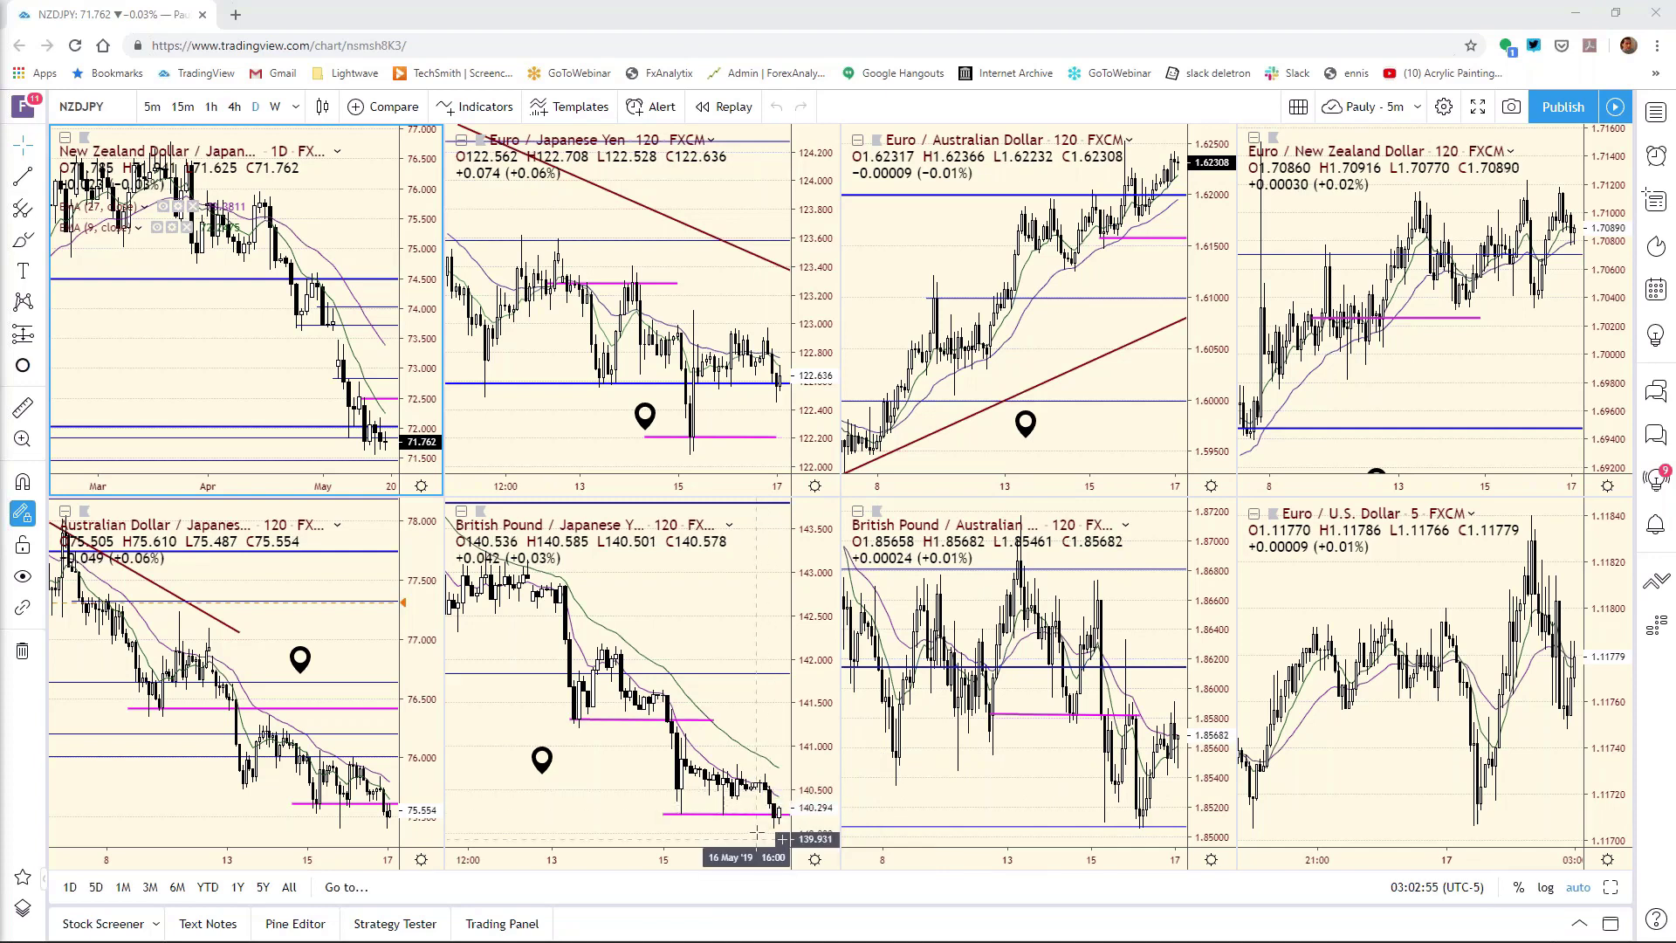
Step: Read the GBP/JPY map-pin note on the yen-cross charts
{"action": "mouse_move", "coordinate": [546, 774]}
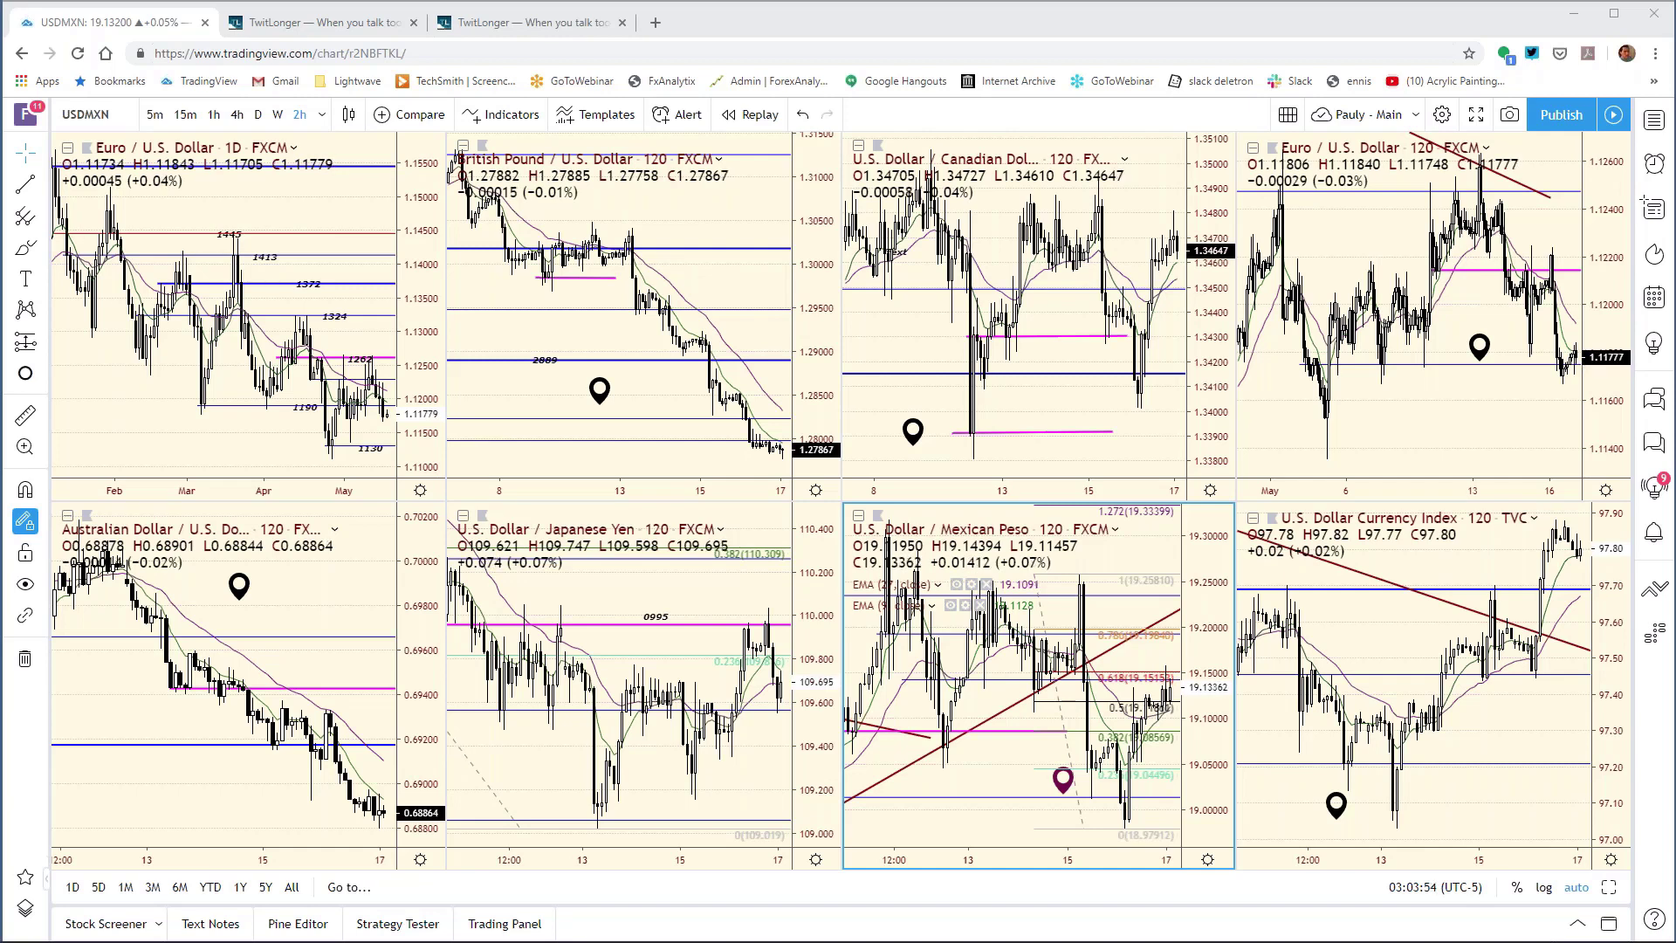
{"action": "left_click", "coordinate": [336, 33]}
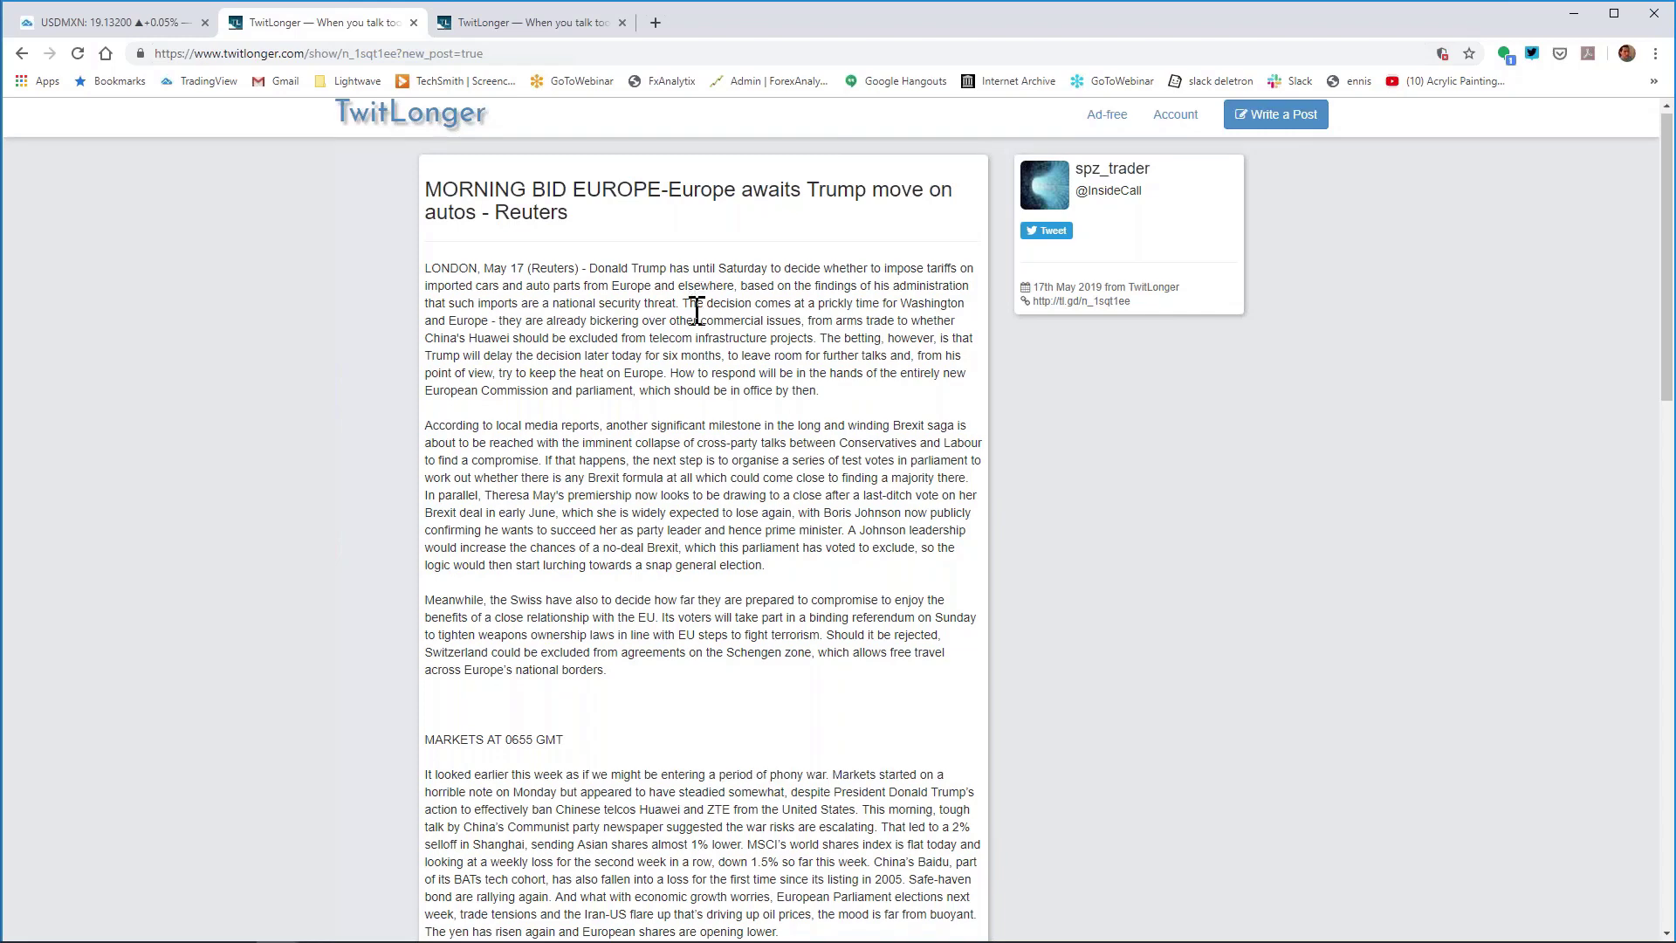
{"action": "scroll", "coordinate": [695, 310], "scroll_direction": "down", "scroll_amount": 1}
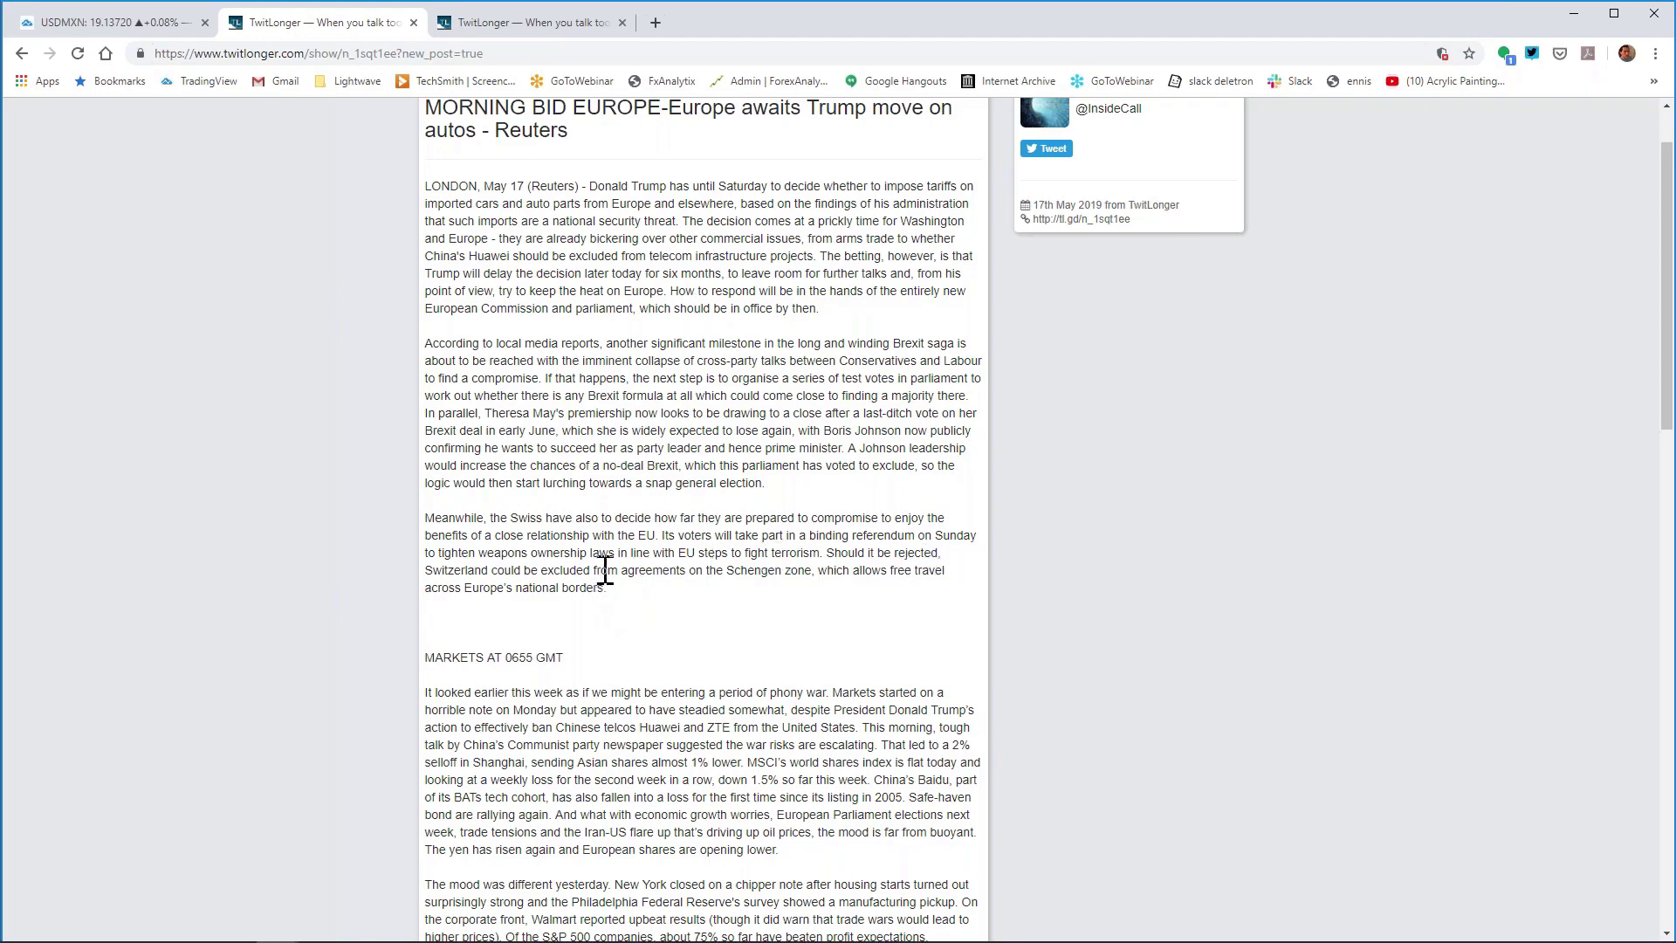
{"action": "scroll", "coordinate": [637, 599], "scroll_direction": "down", "scroll_amount": 3}
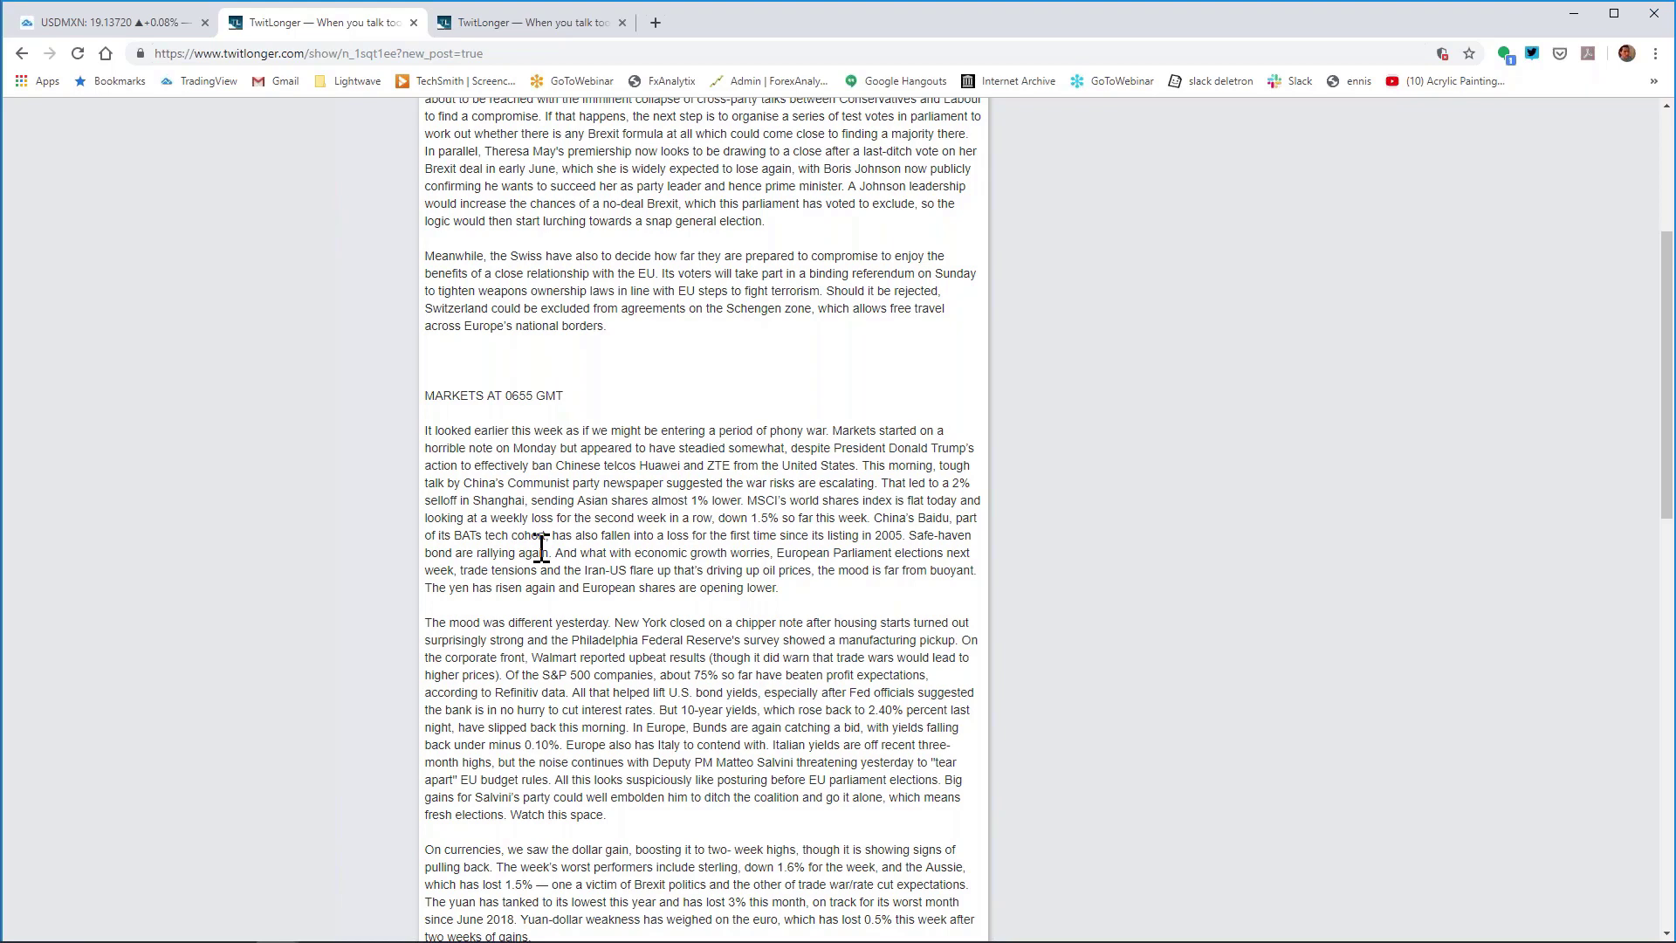
{"action": "scroll", "coordinate": [568, 615], "scroll_direction": "down", "scroll_amount": 2}
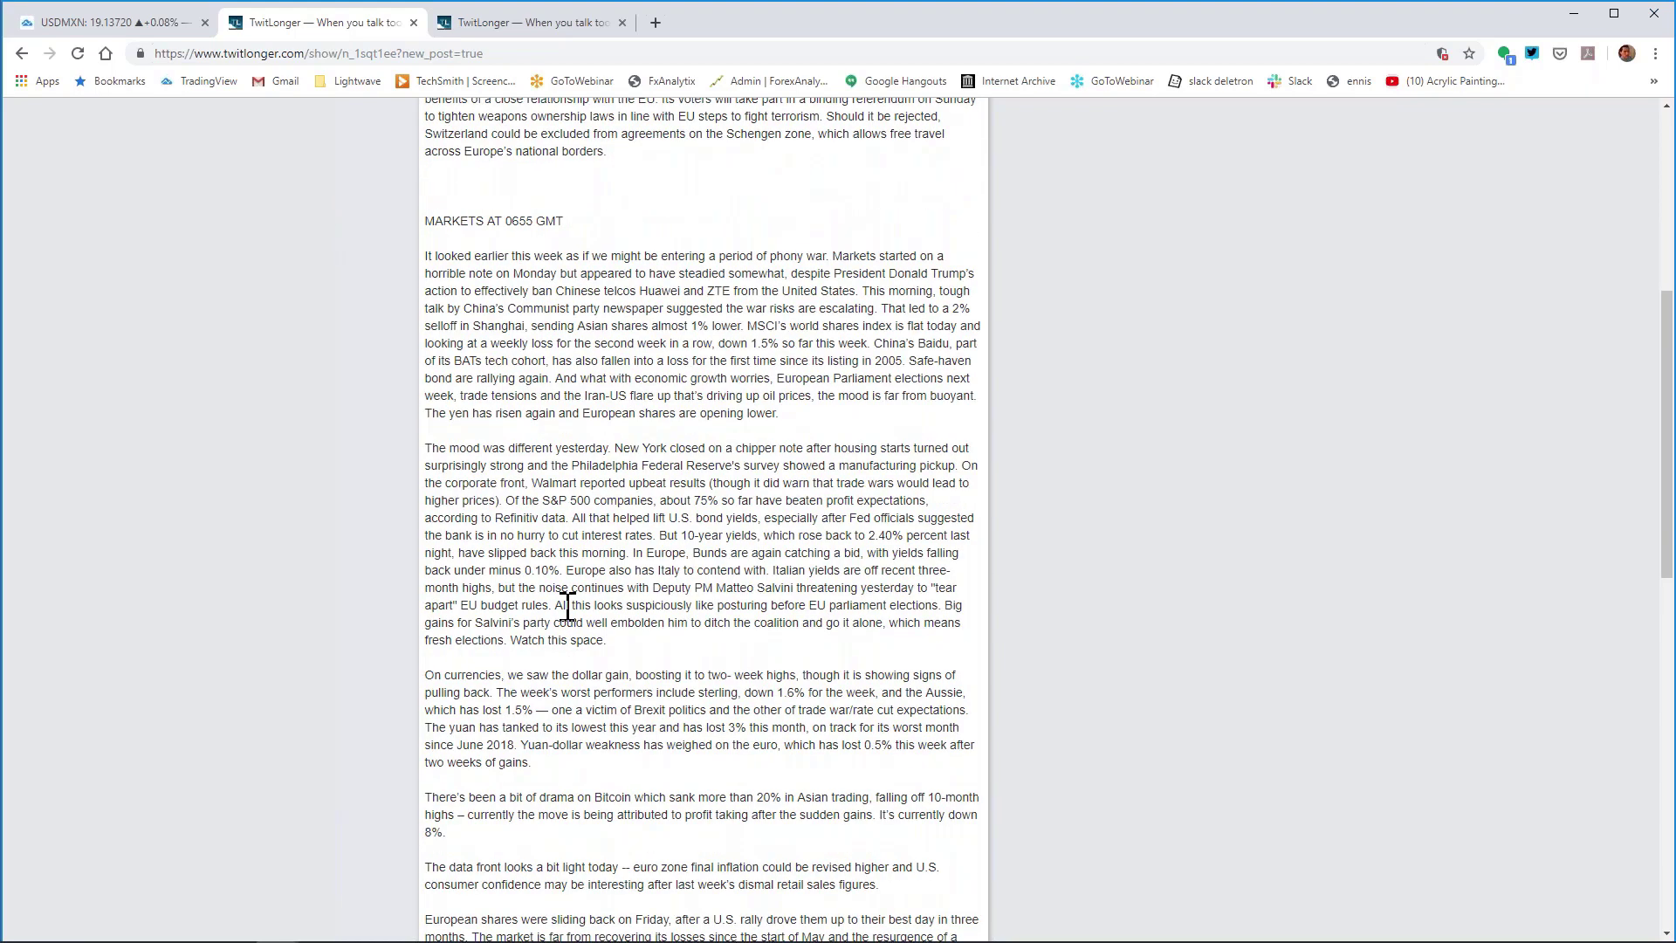
{"action": "scroll", "coordinate": [568, 605], "scroll_direction": "down", "scroll_amount": 1}
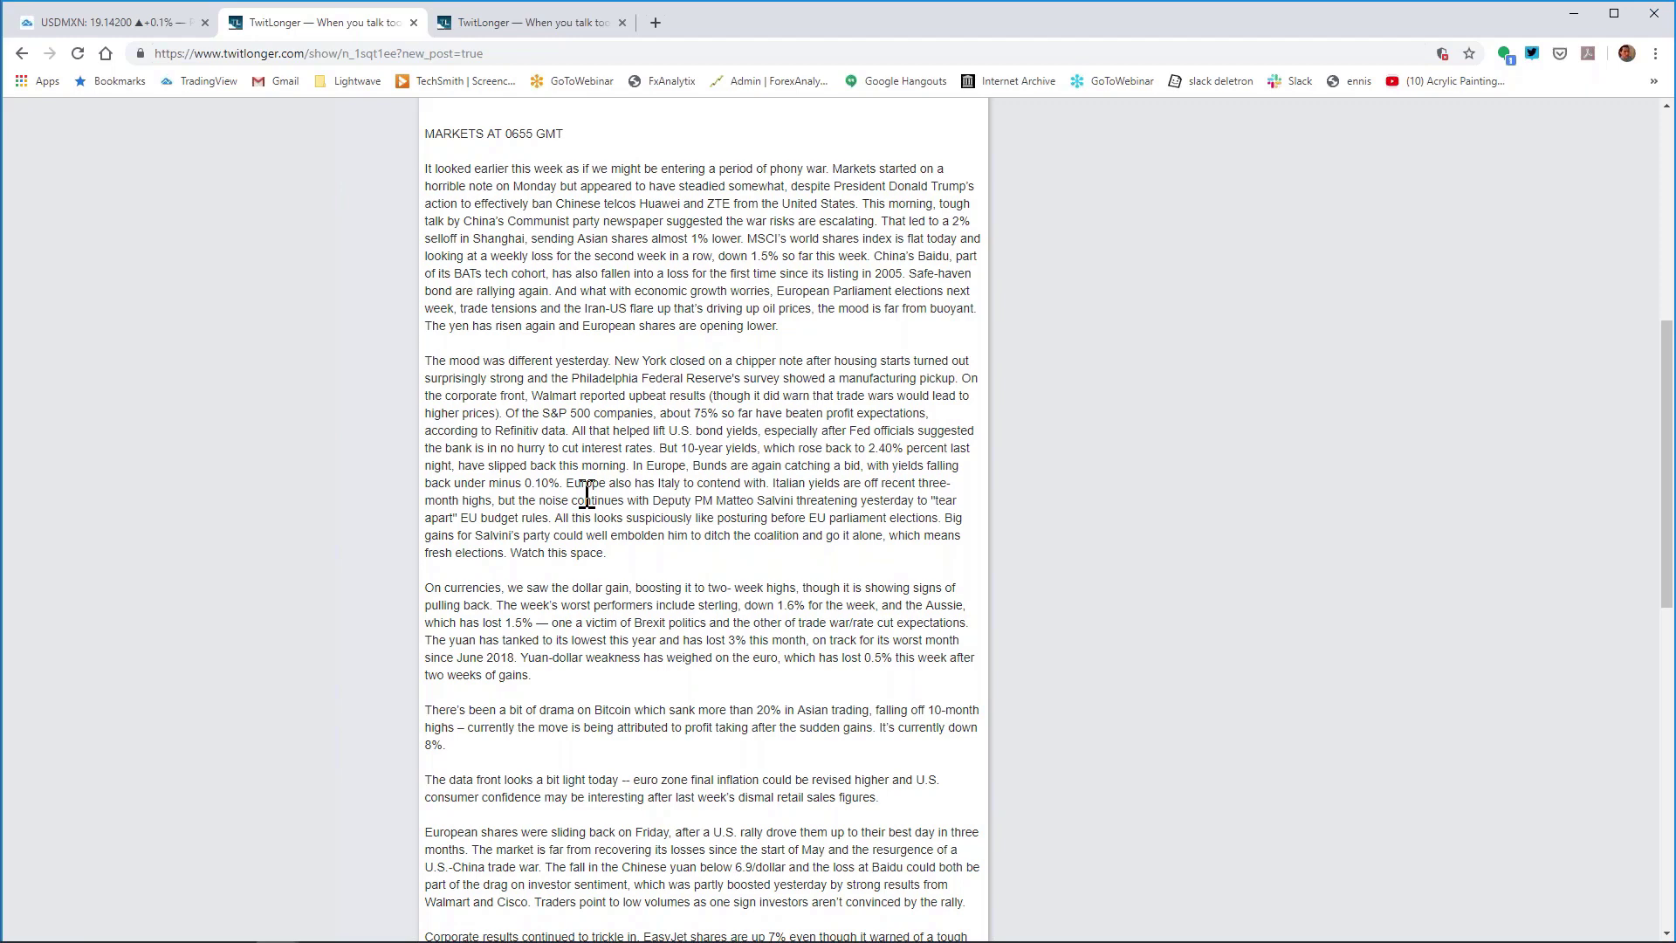
Step: Read the Reuters post on the dollar near a 2-week high, then close its TwitLonger tab
{"action": "left_click", "coordinate": [528, 27]}
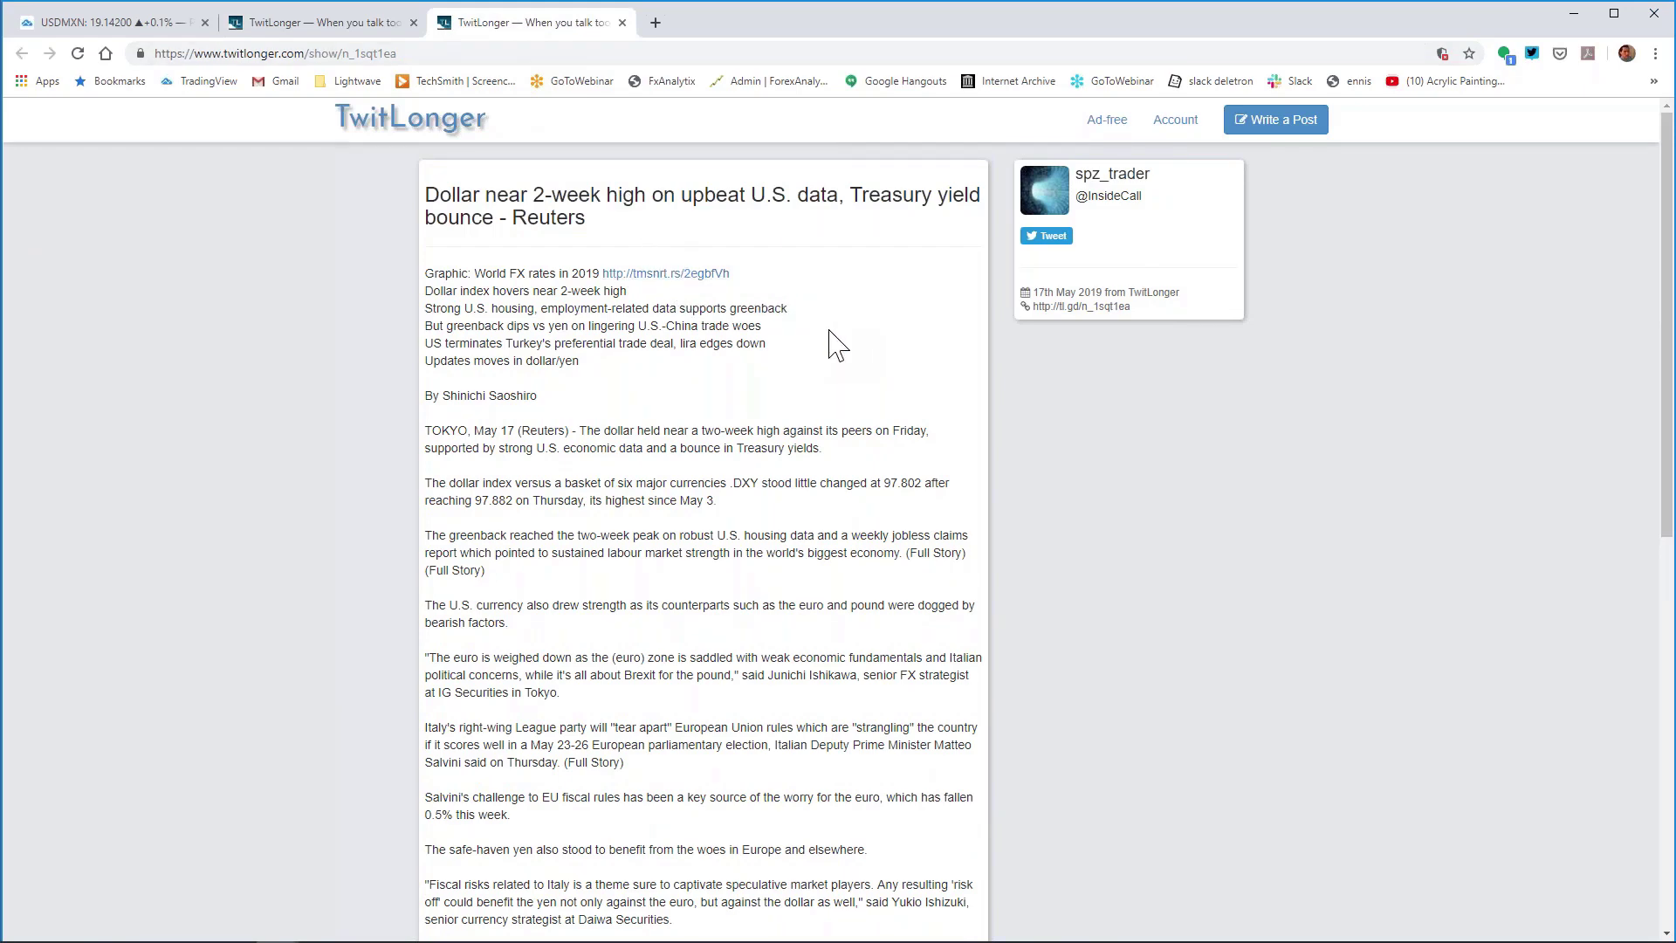
{"action": "scroll", "coordinate": [829, 343], "scroll_direction": "down", "scroll_amount": 2}
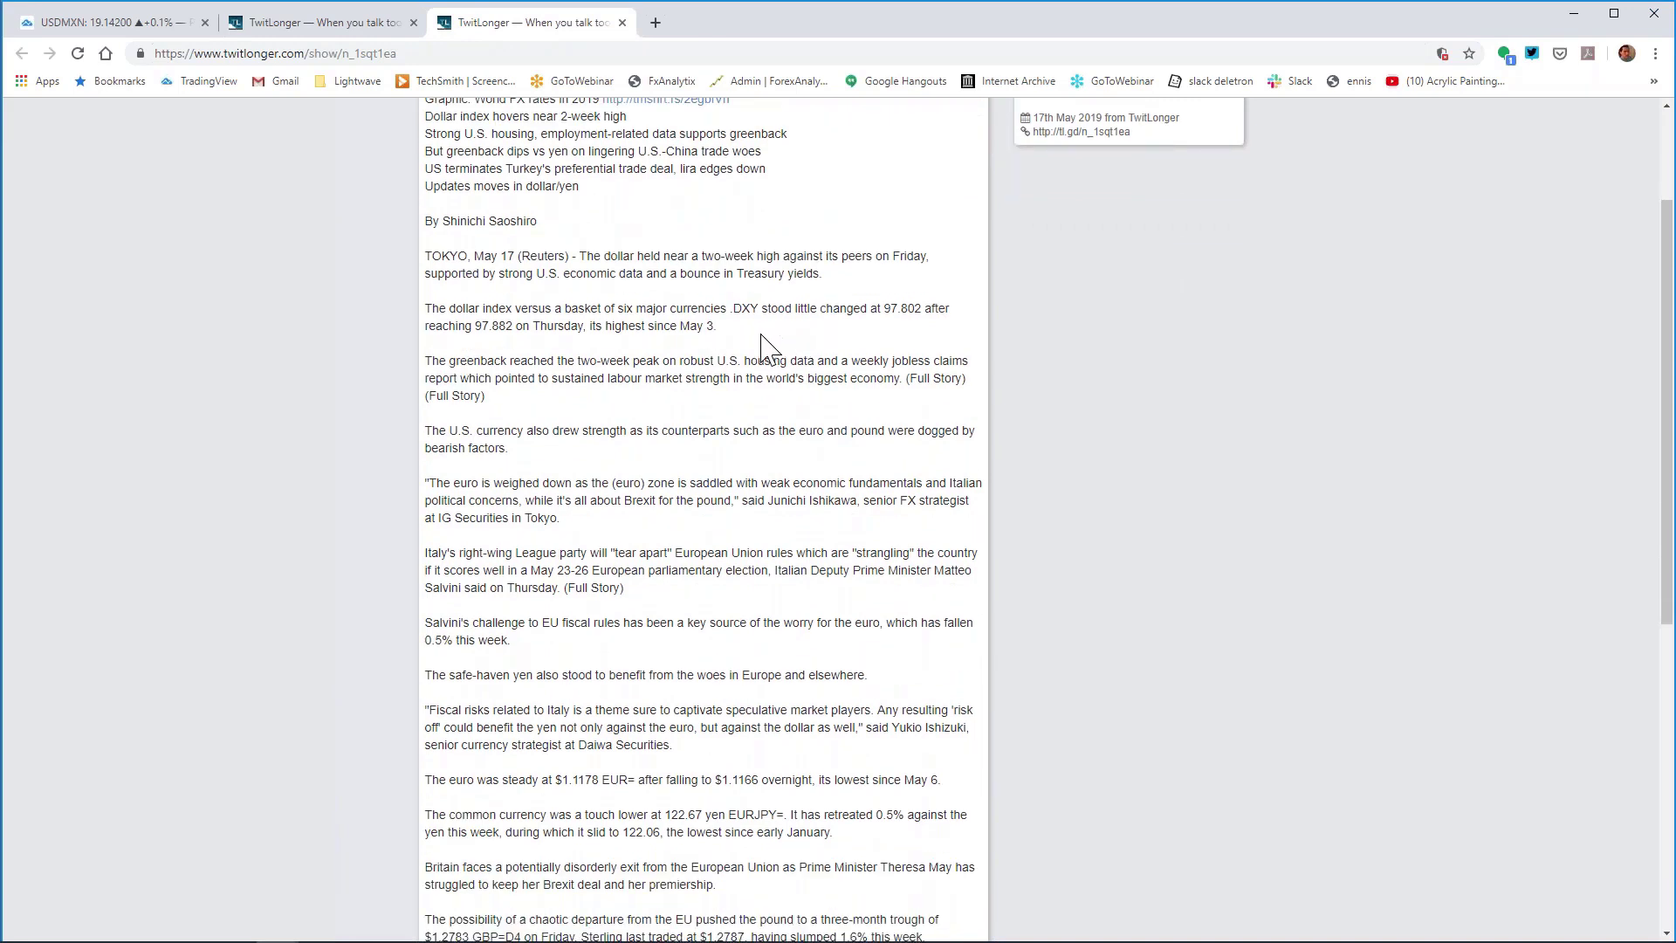
{"action": "scroll", "coordinate": [761, 347], "scroll_direction": "down", "scroll_amount": 1}
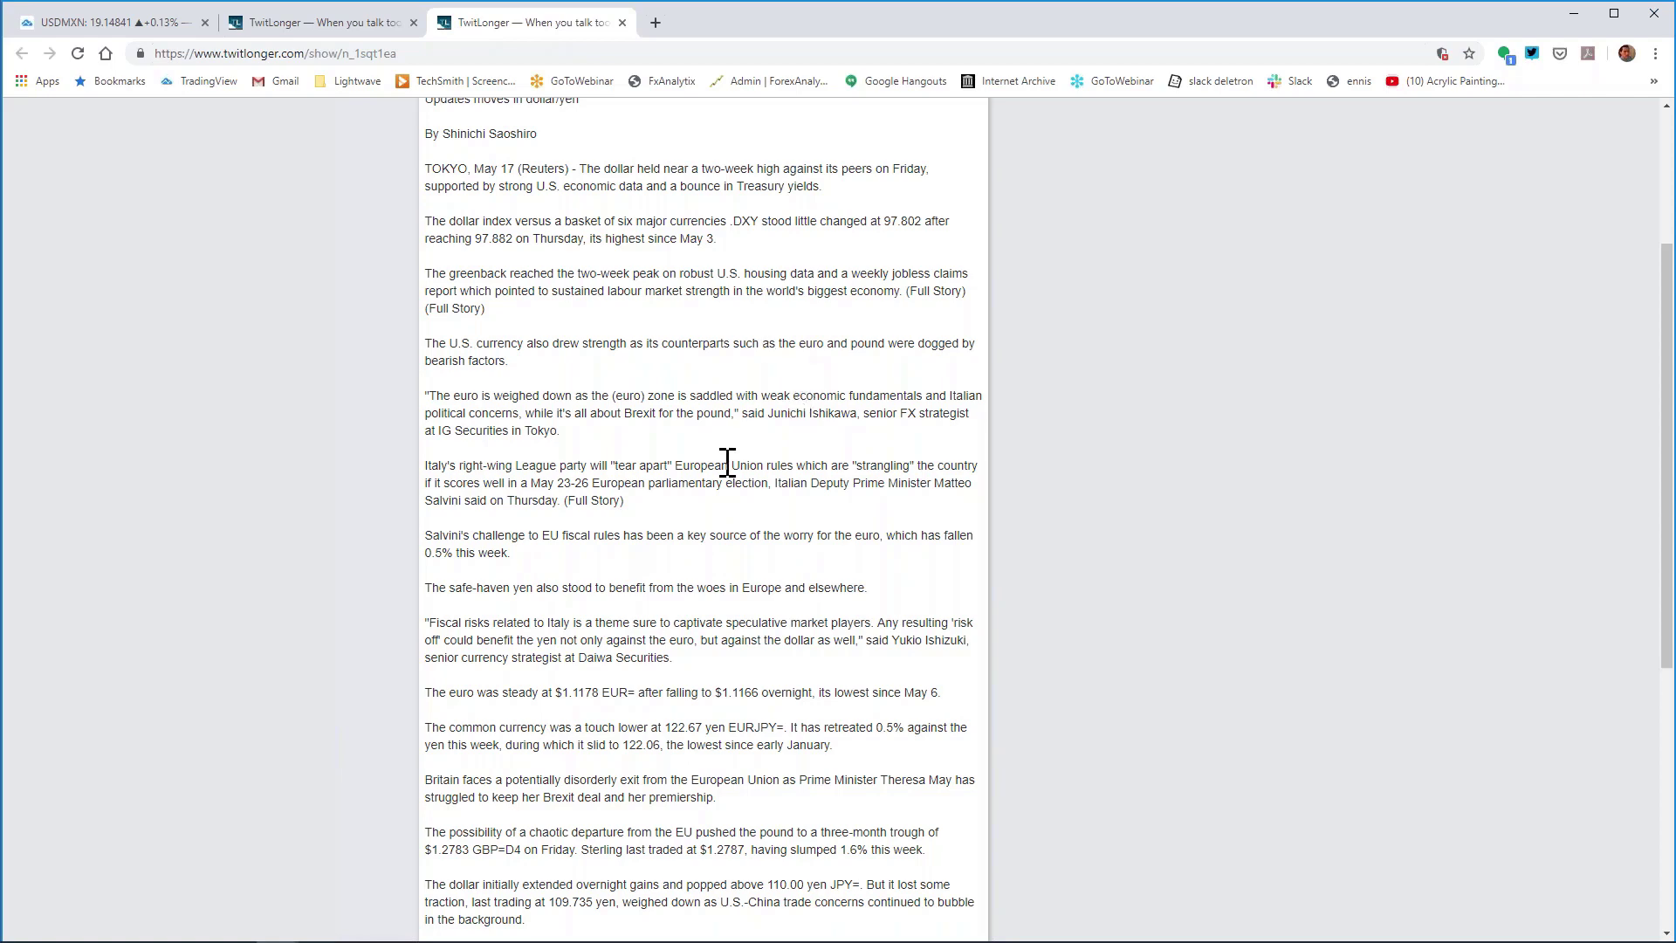
{"action": "scroll", "coordinate": [726, 463], "scroll_direction": "down", "scroll_amount": 2}
{"action": "scroll", "coordinate": [725, 464], "scroll_direction": "down", "scroll_amount": 3}
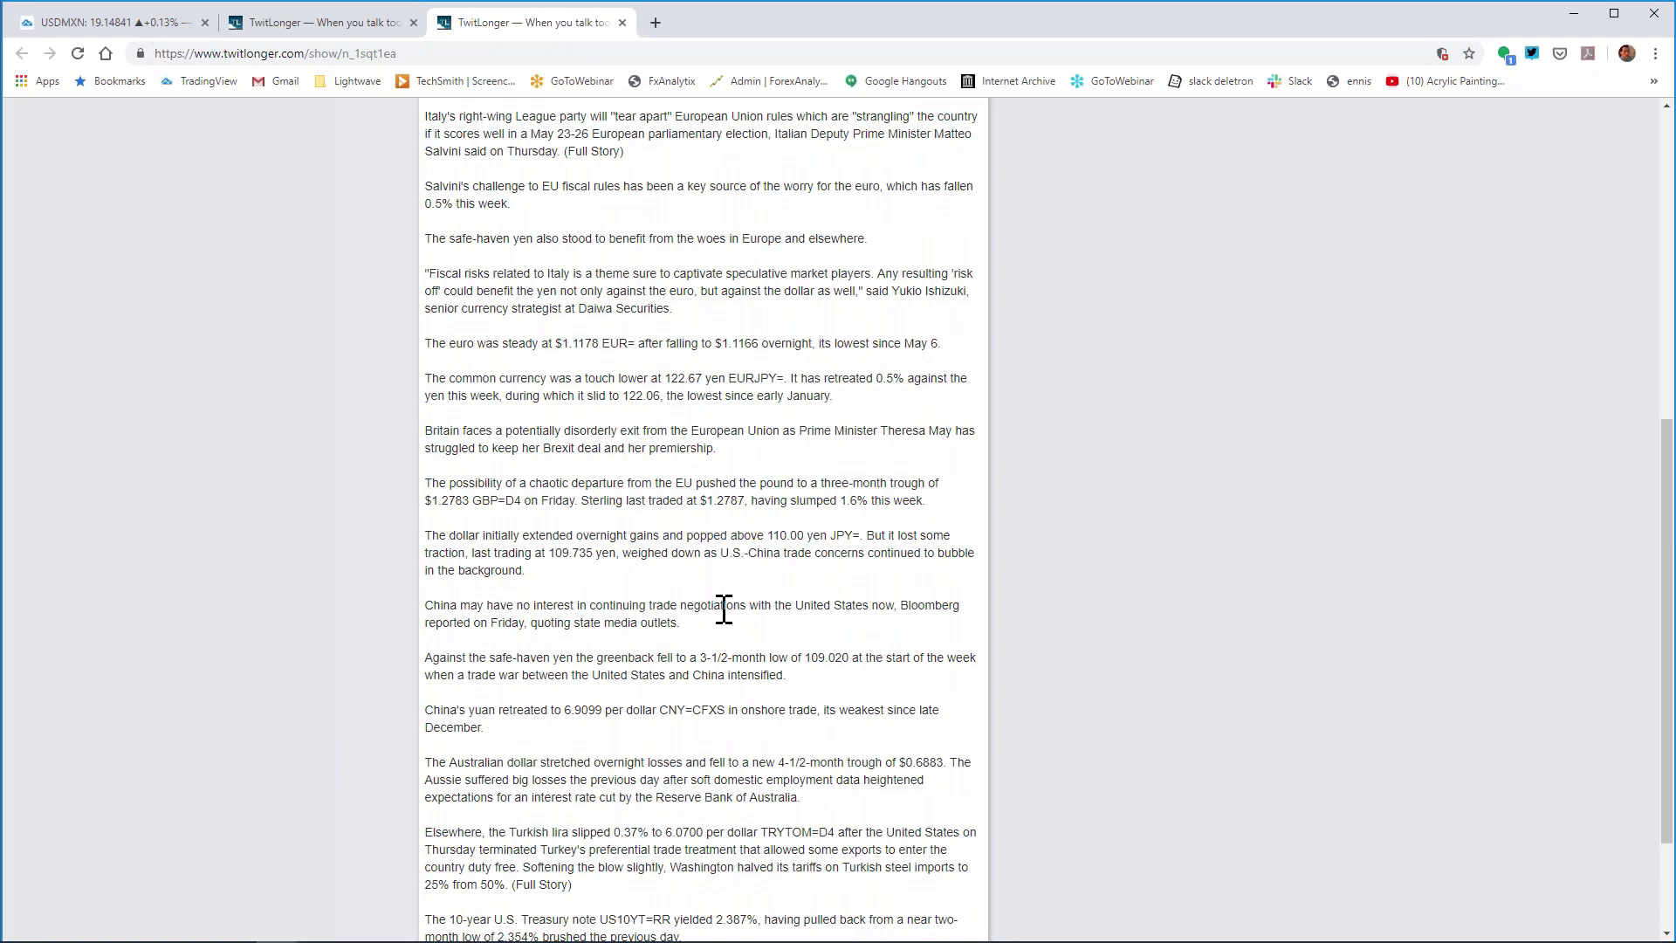
{"action": "scroll", "coordinate": [729, 609], "scroll_direction": "down", "scroll_amount": 1}
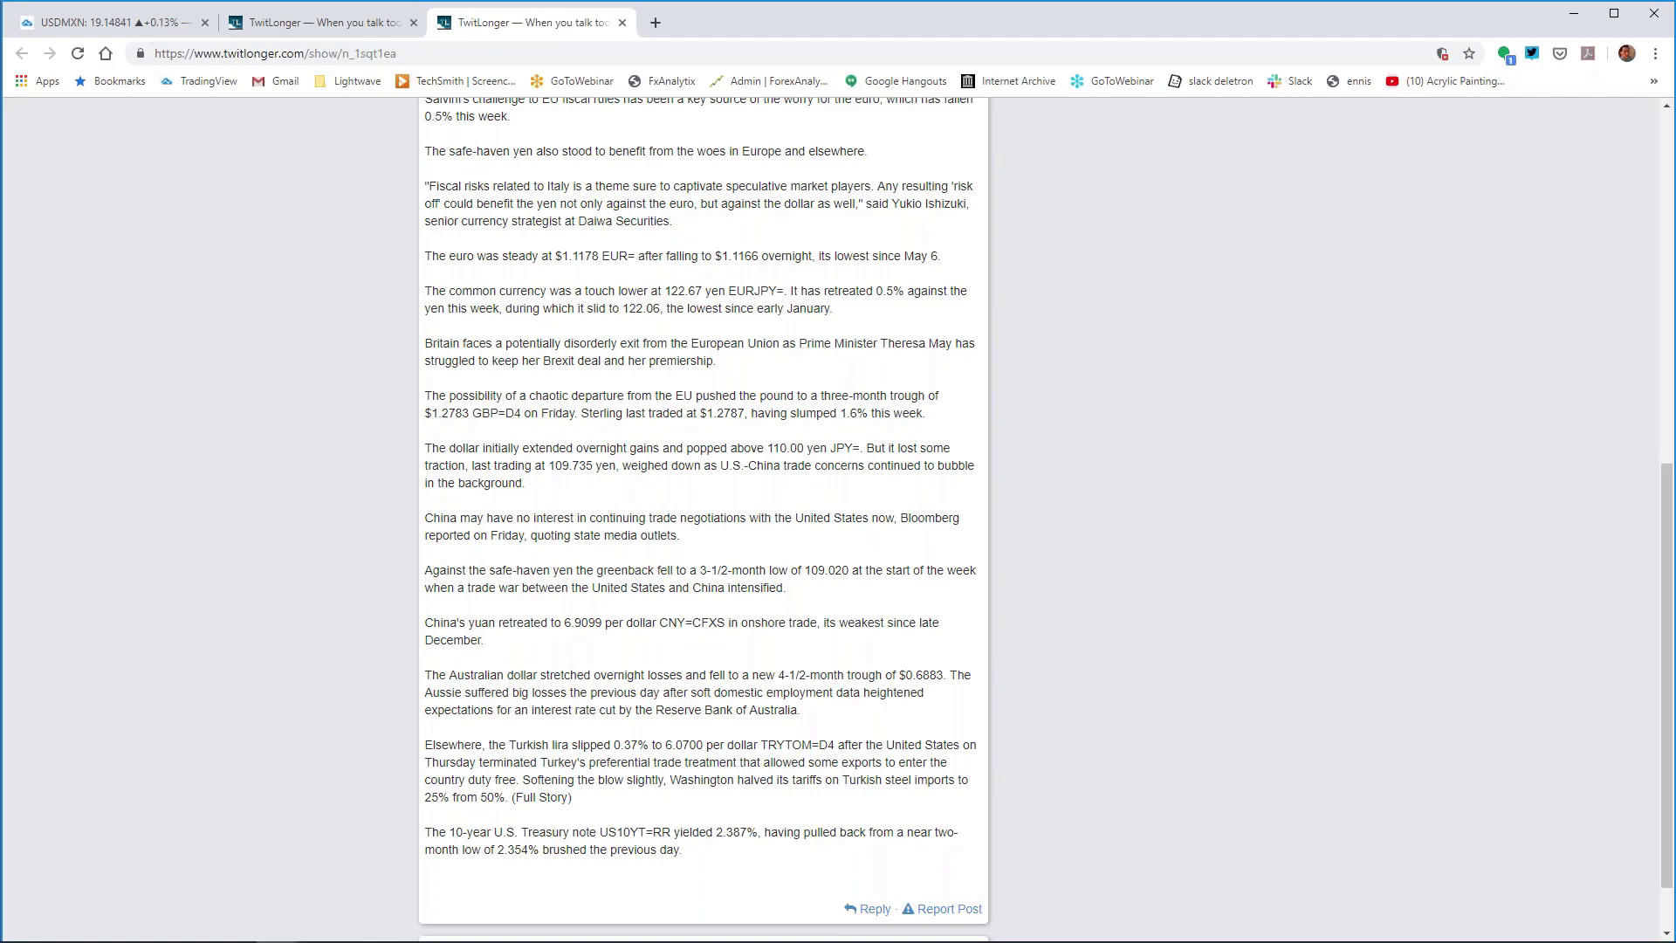
{"action": "left_click", "coordinate": [622, 21]}
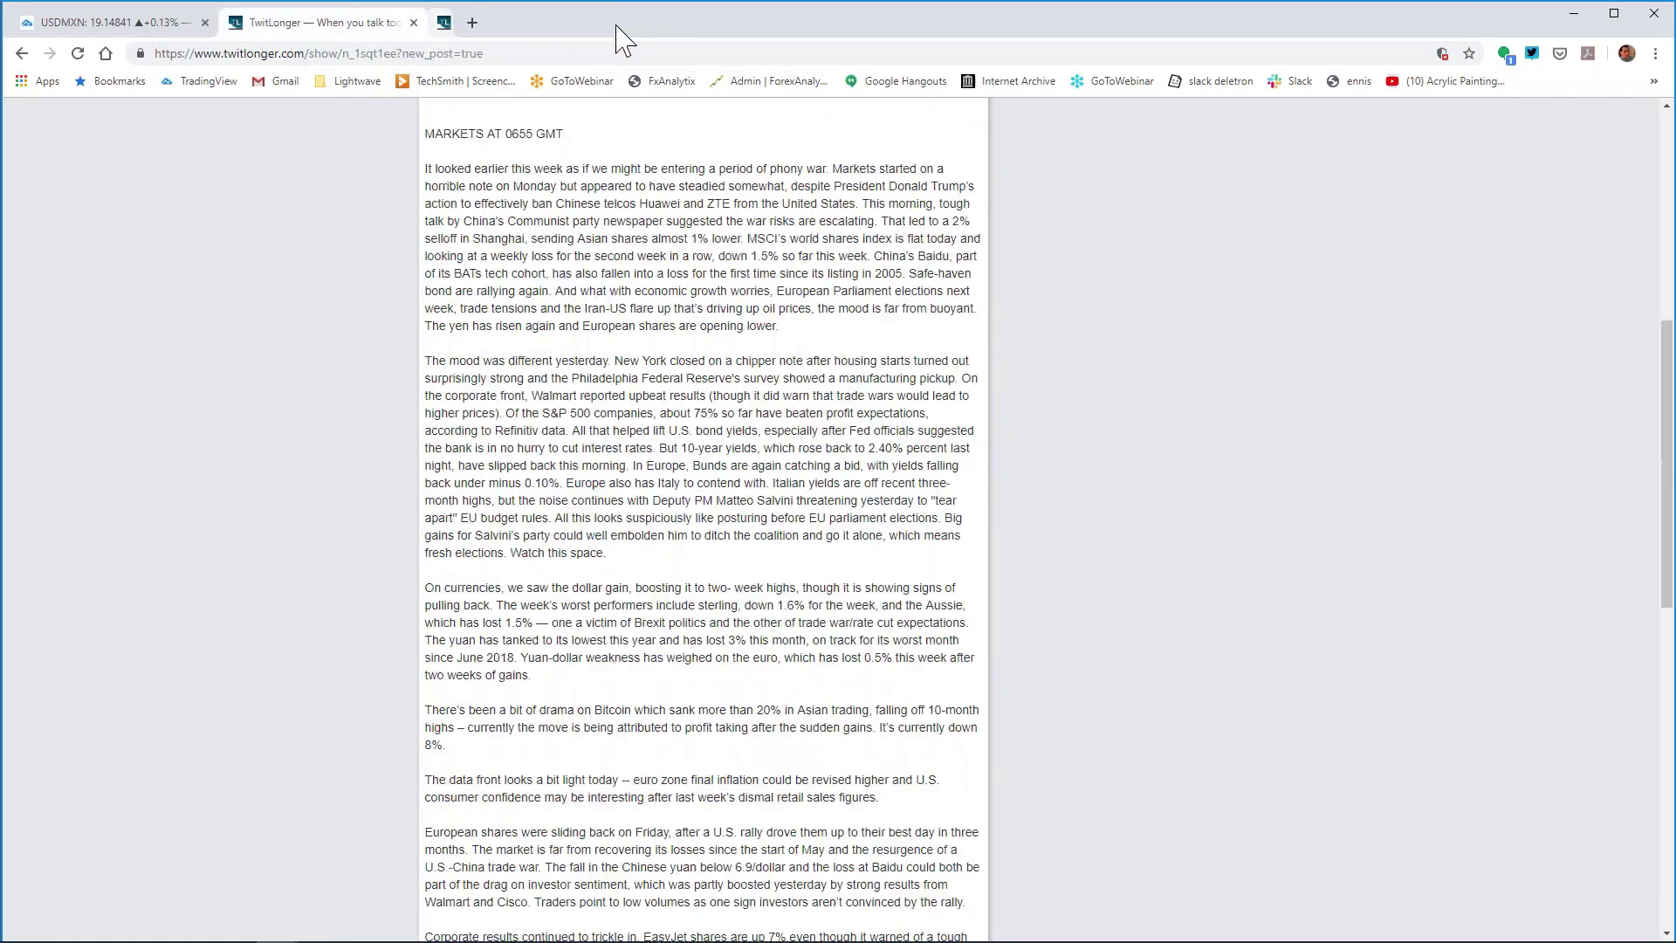
Step: Check USD/MXN rated Range in the European Crossover bias table, then return to TradingView on EUR/USD
{"action": "left_click", "coordinate": [115, 33]}
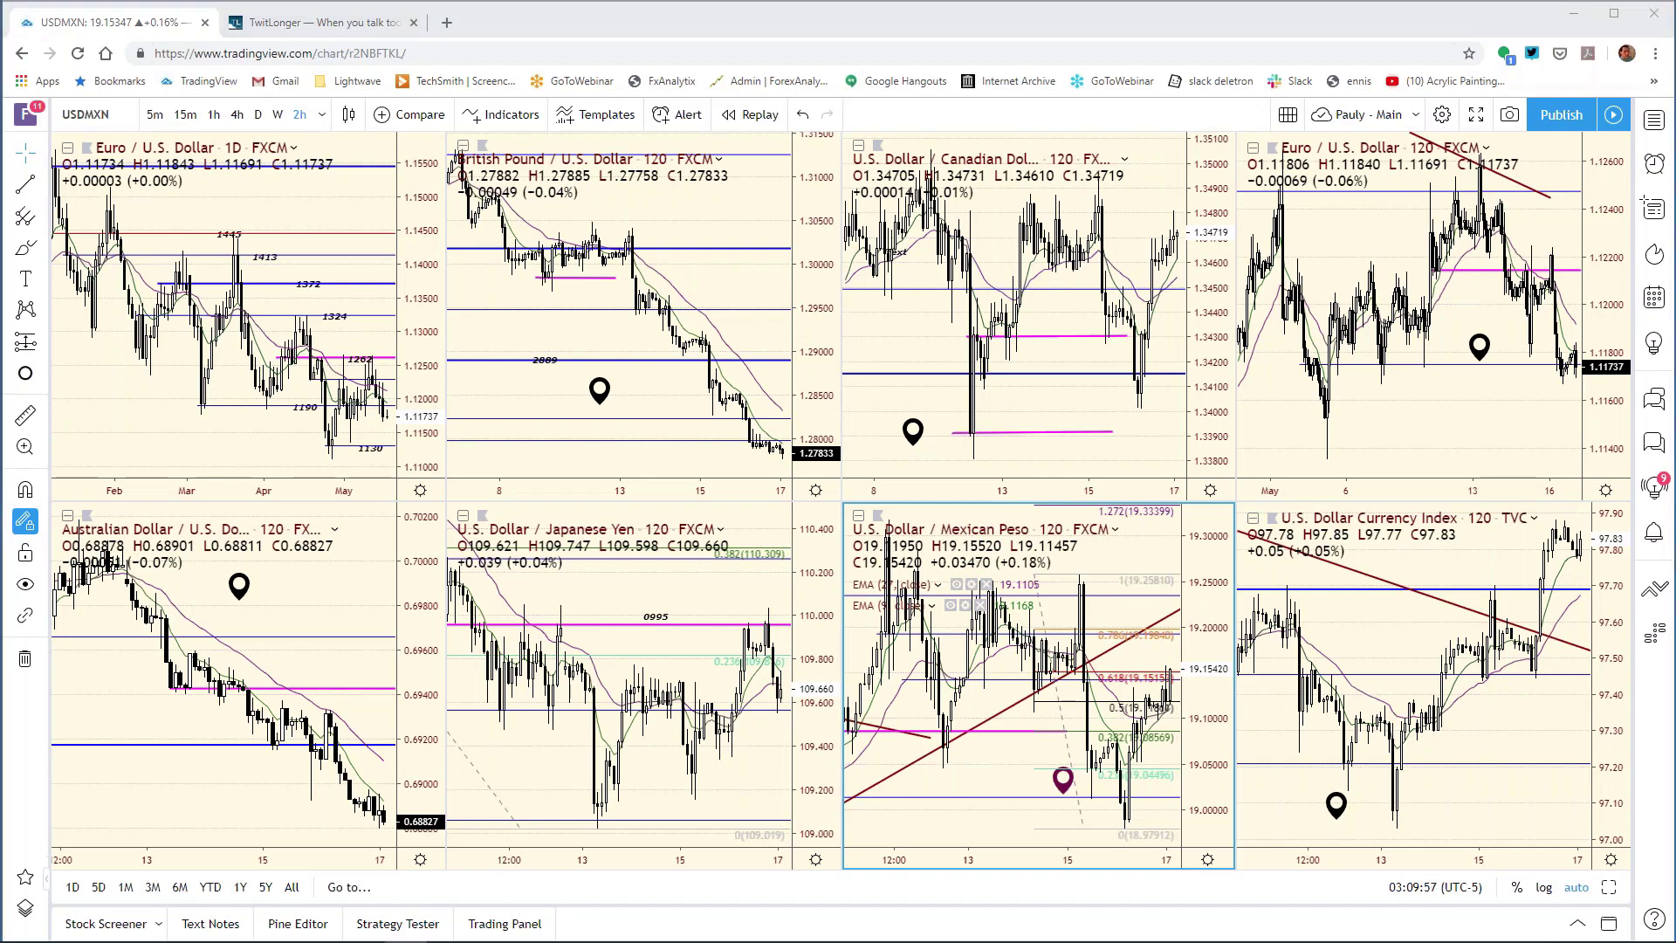
{"action": "key", "text": "alt+Tab"}
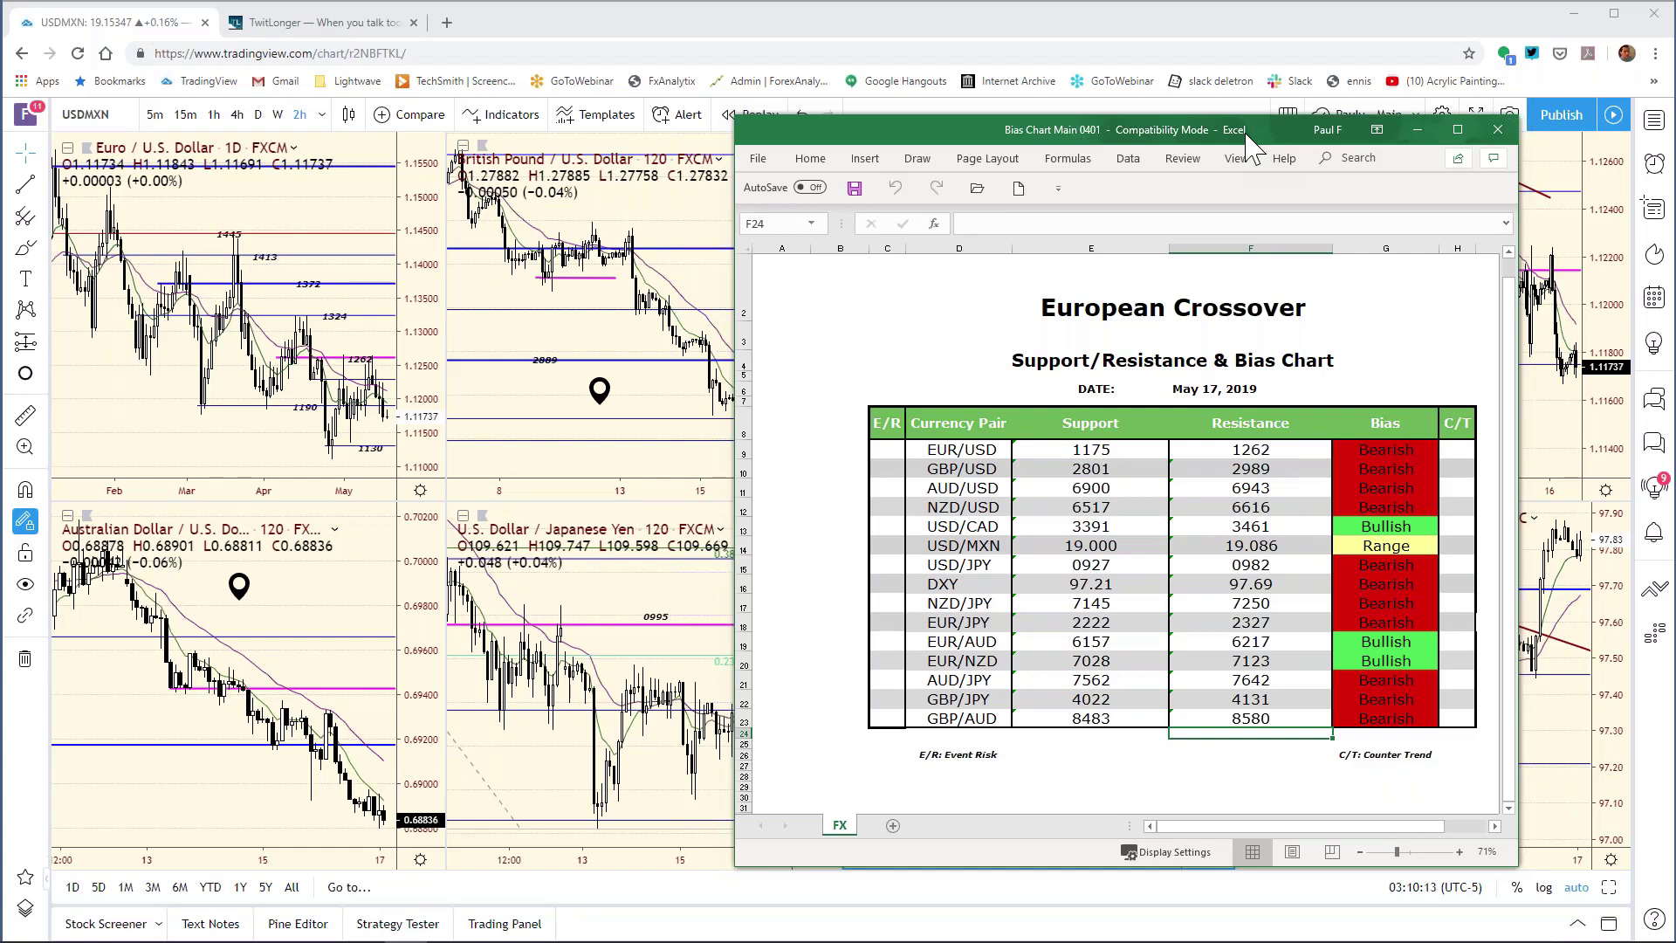
{"action": "left_click", "coordinate": [423, 226]}
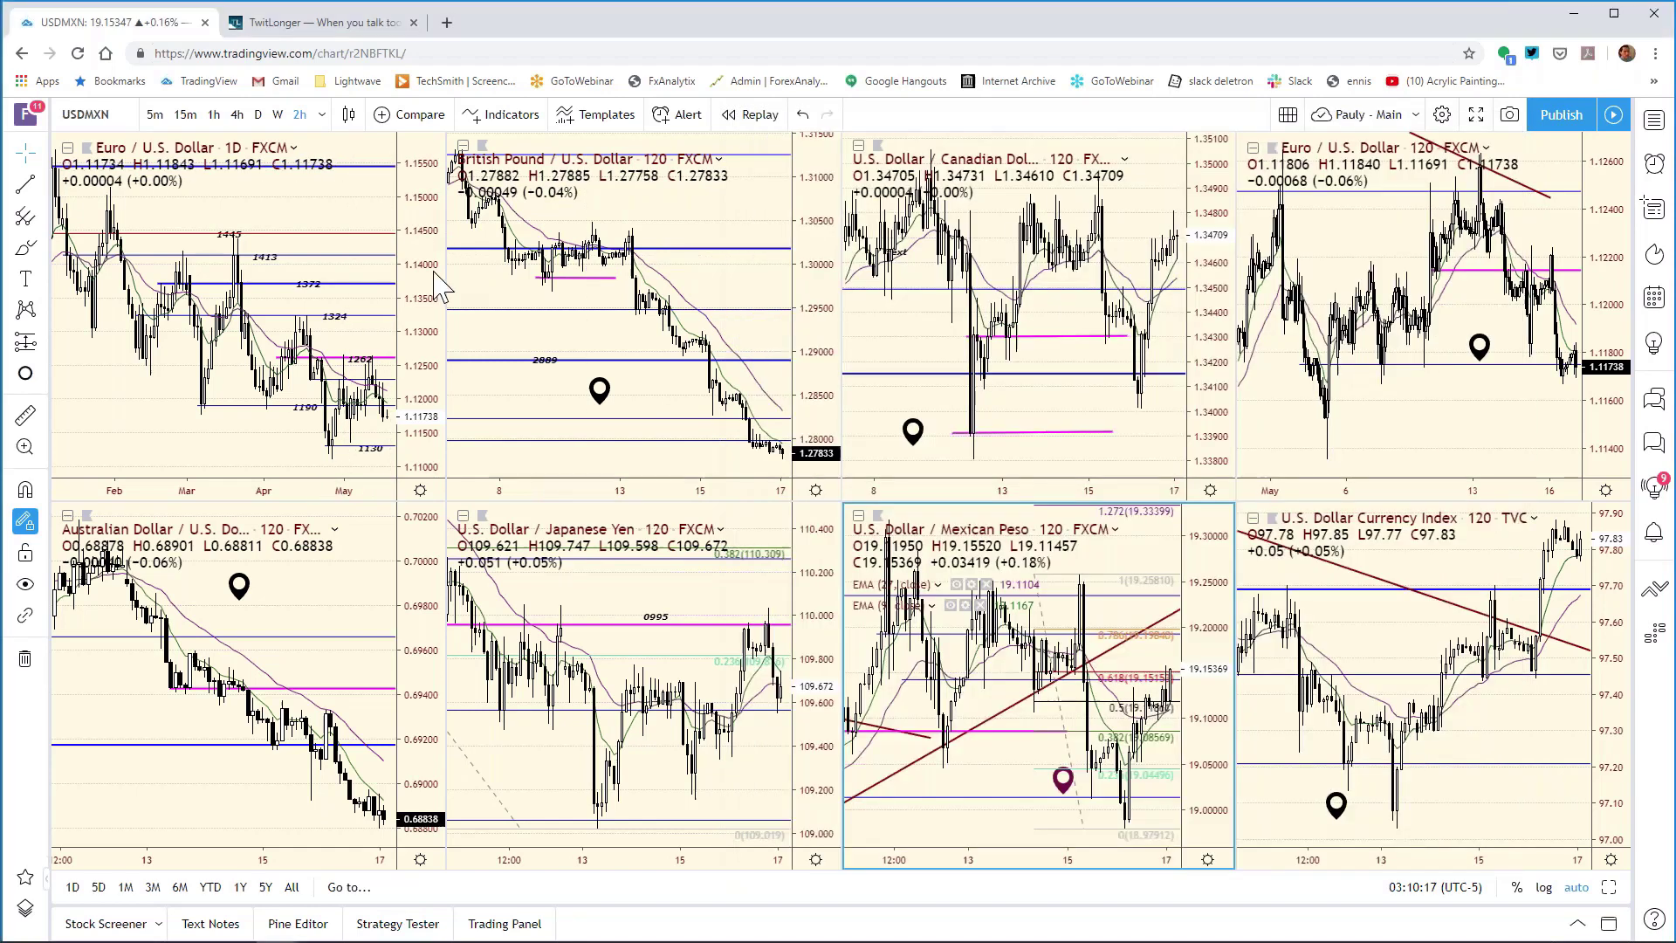
Step: Review Feb–May price action on the full-size EUR/USD daily chart, then bring the bias spreadsheet forward
{"action": "left_click", "coordinate": [1608, 887]}
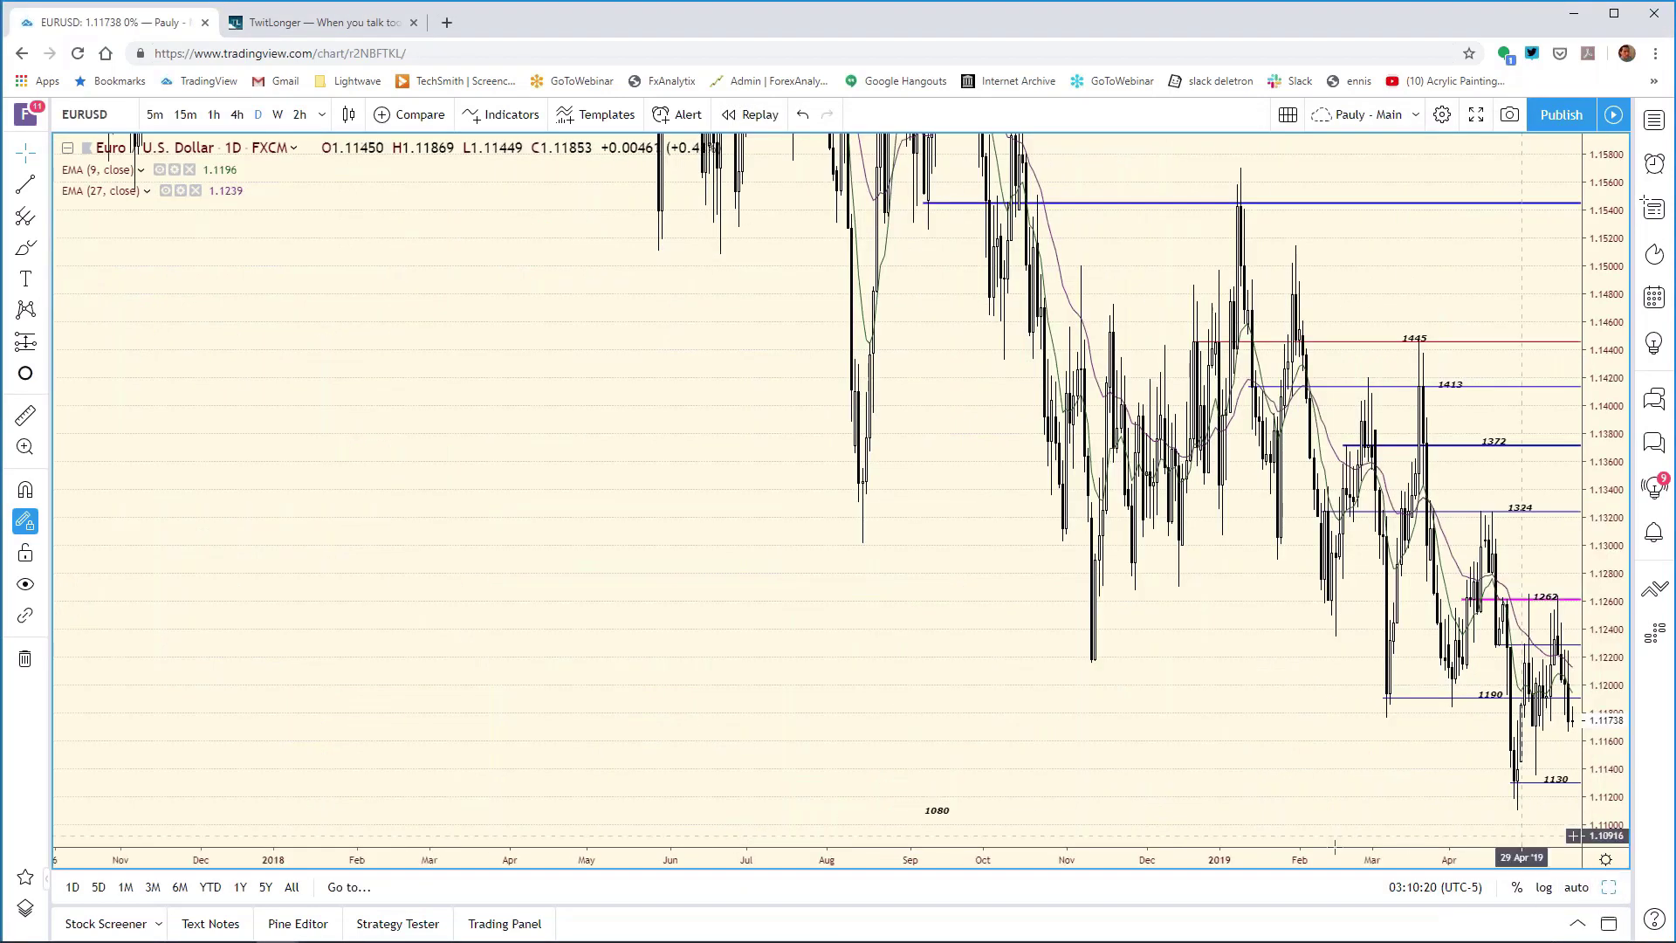
{"action": "scroll", "coordinate": [1222, 821], "scroll_direction": "down", "scroll_amount": 2}
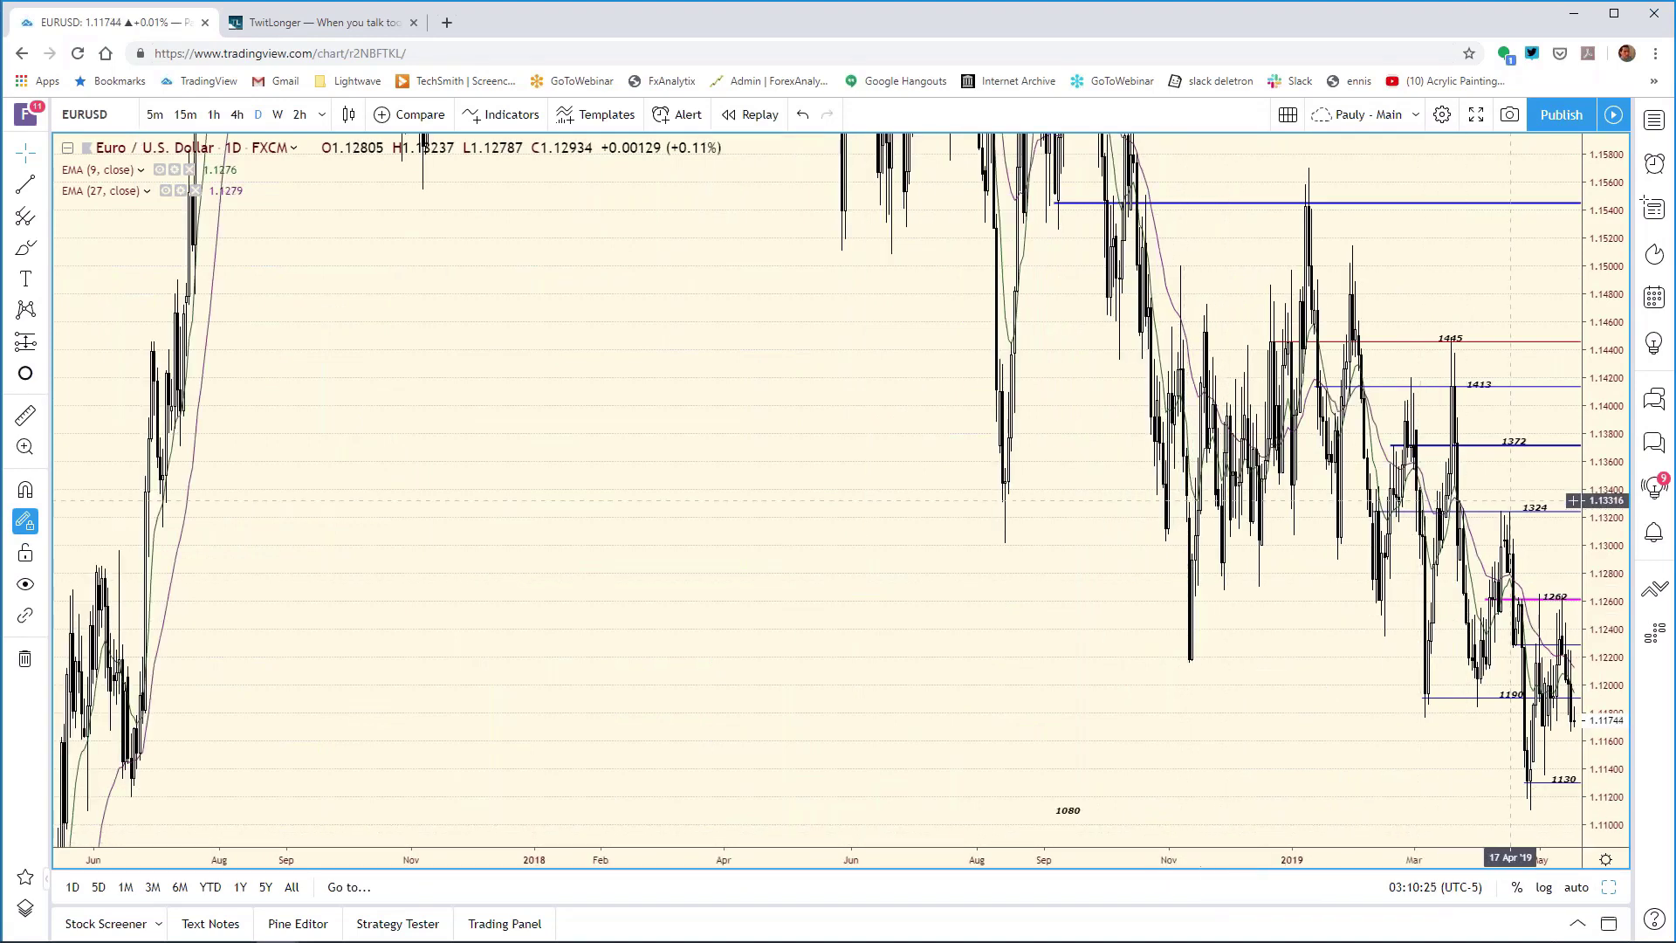
{"action": "scroll", "coordinate": [1106, 815], "scroll_direction": "down", "scroll_amount": 3}
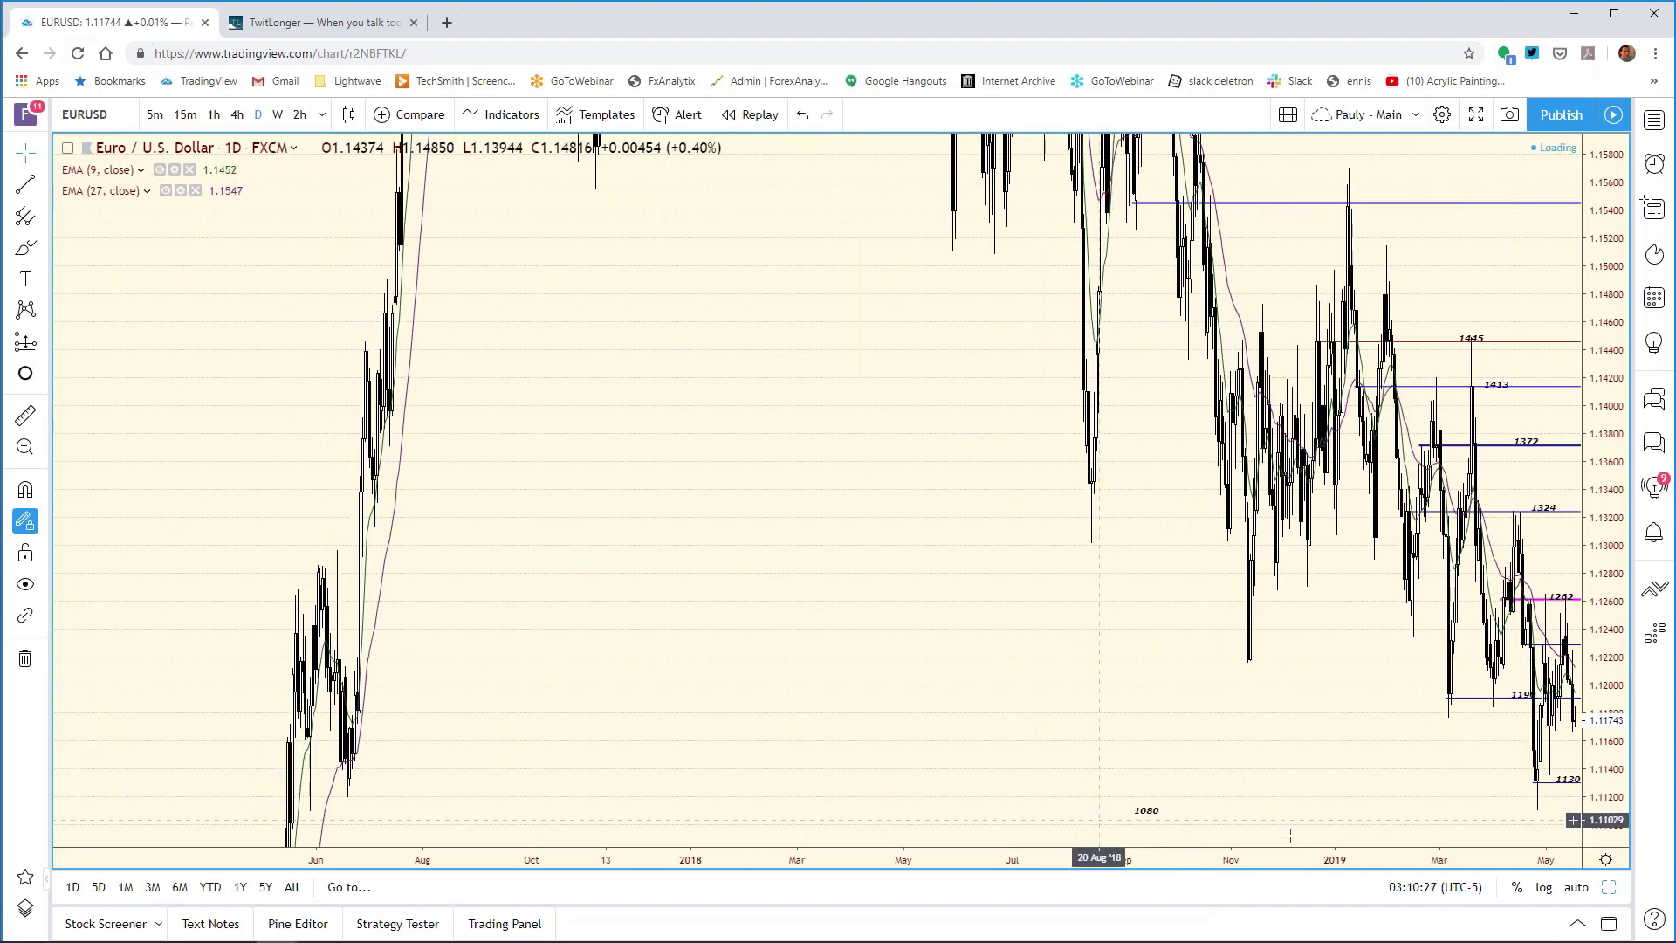
{"action": "scroll", "coordinate": [1396, 851], "scroll_direction": "down", "scroll_amount": 3}
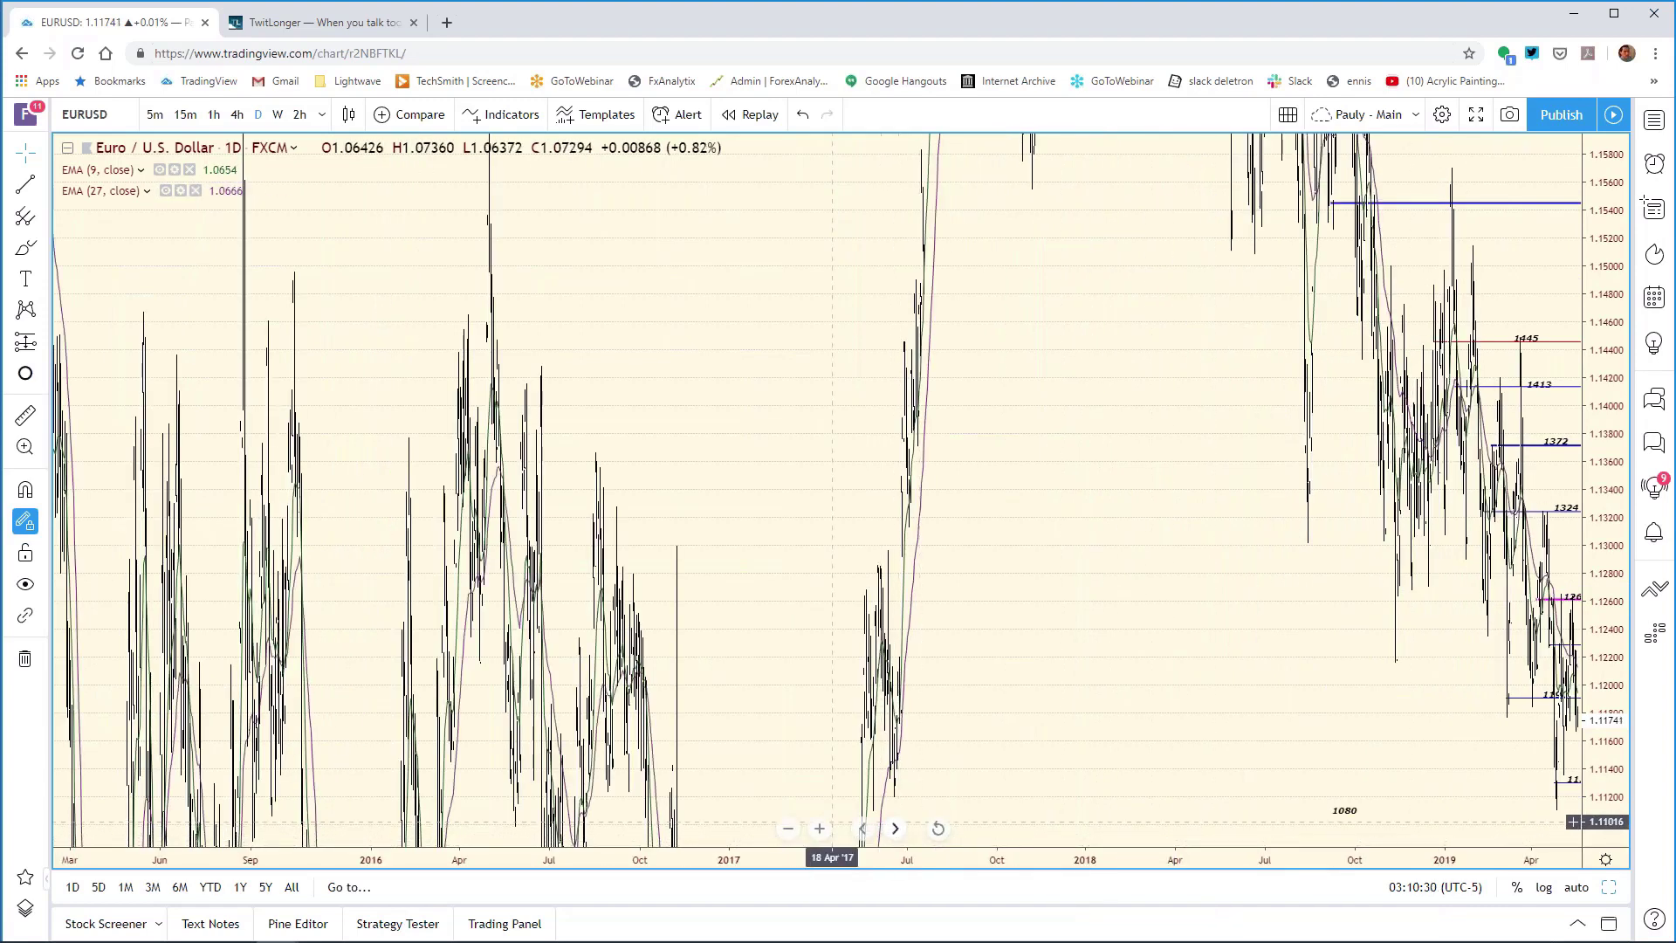
{"action": "left_click", "coordinate": [938, 827]}
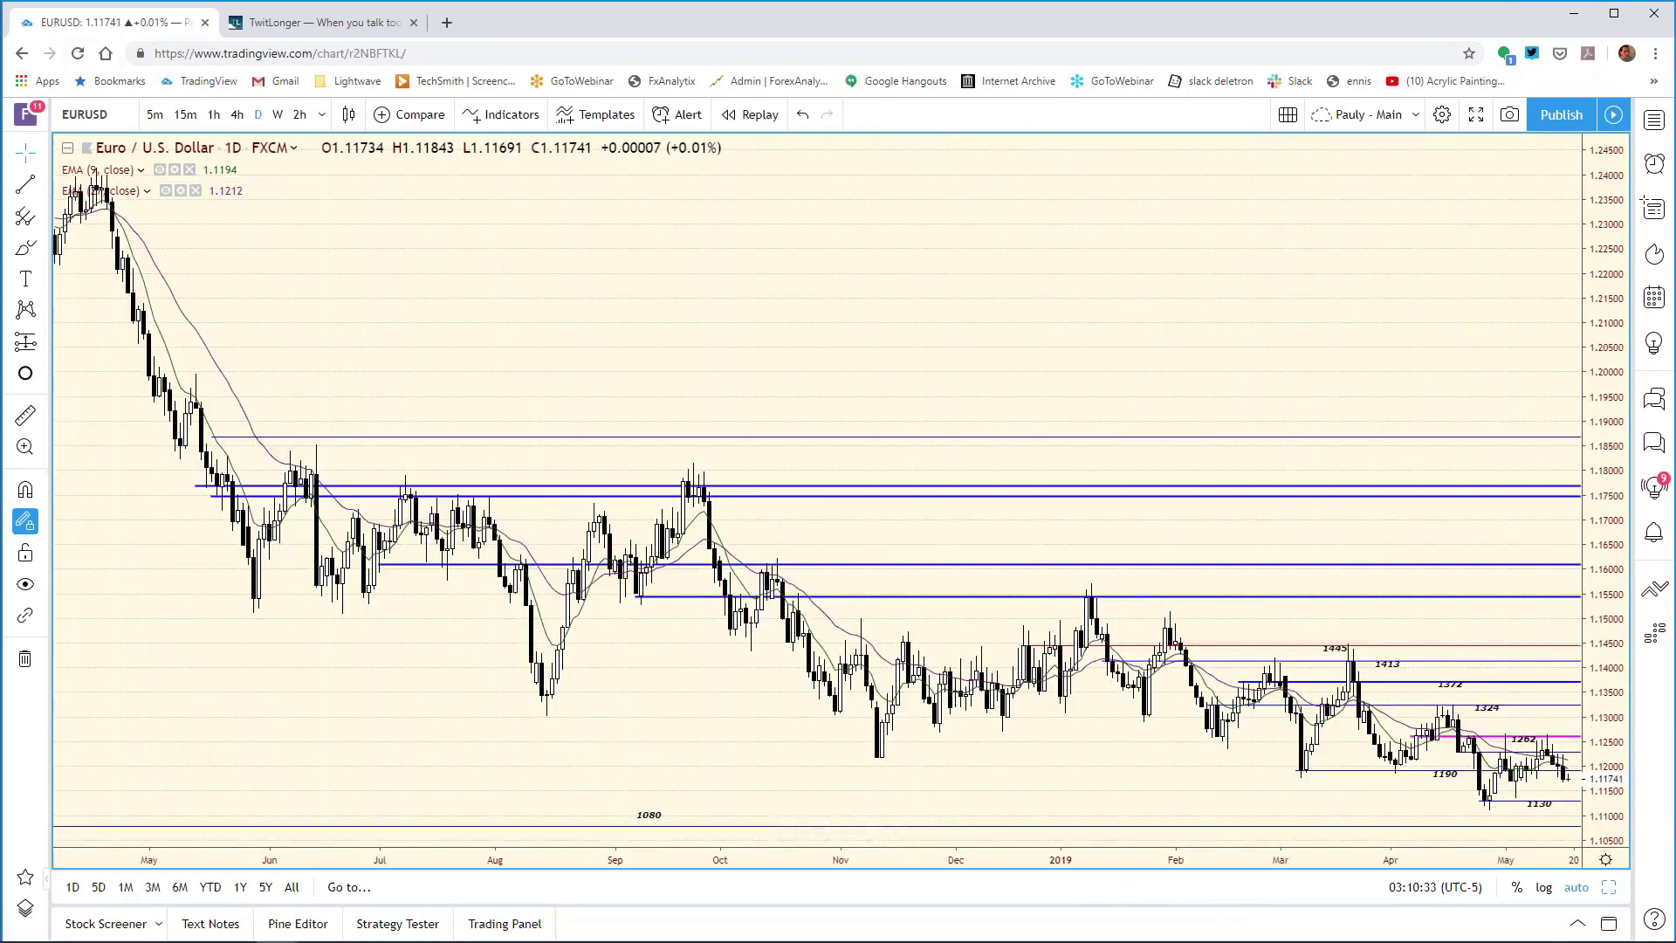
{"action": "scroll", "coordinate": [666, 830], "scroll_direction": "up", "scroll_amount": 5}
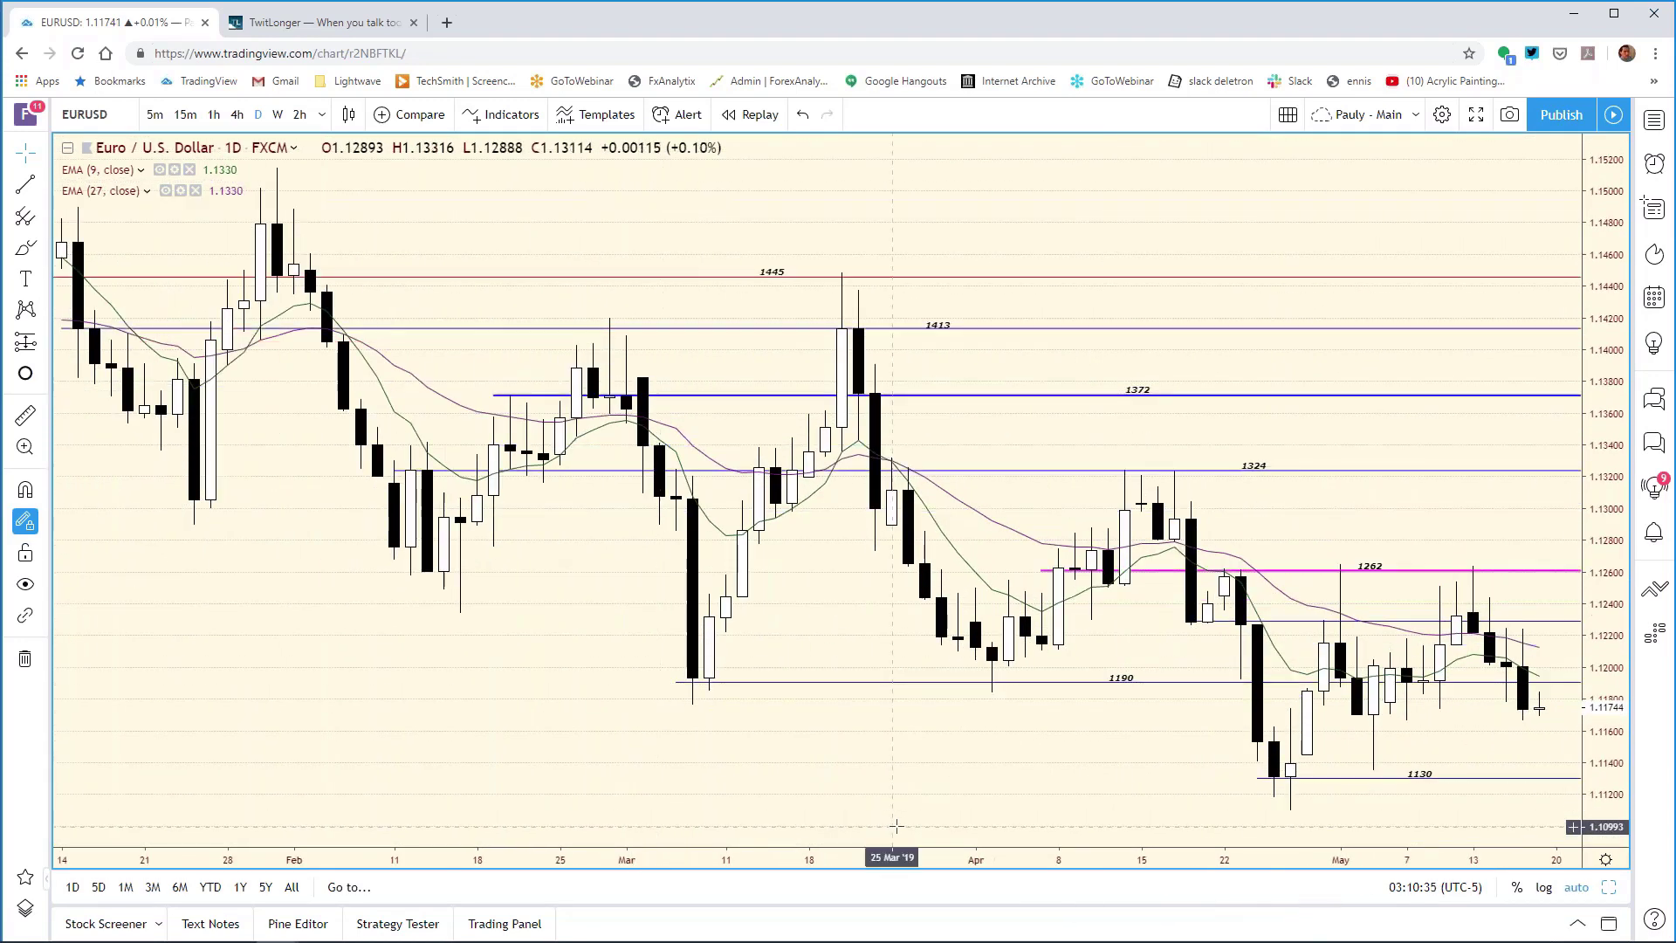
{"action": "scroll", "coordinate": [797, 830], "scroll_direction": "up", "scroll_amount": 2}
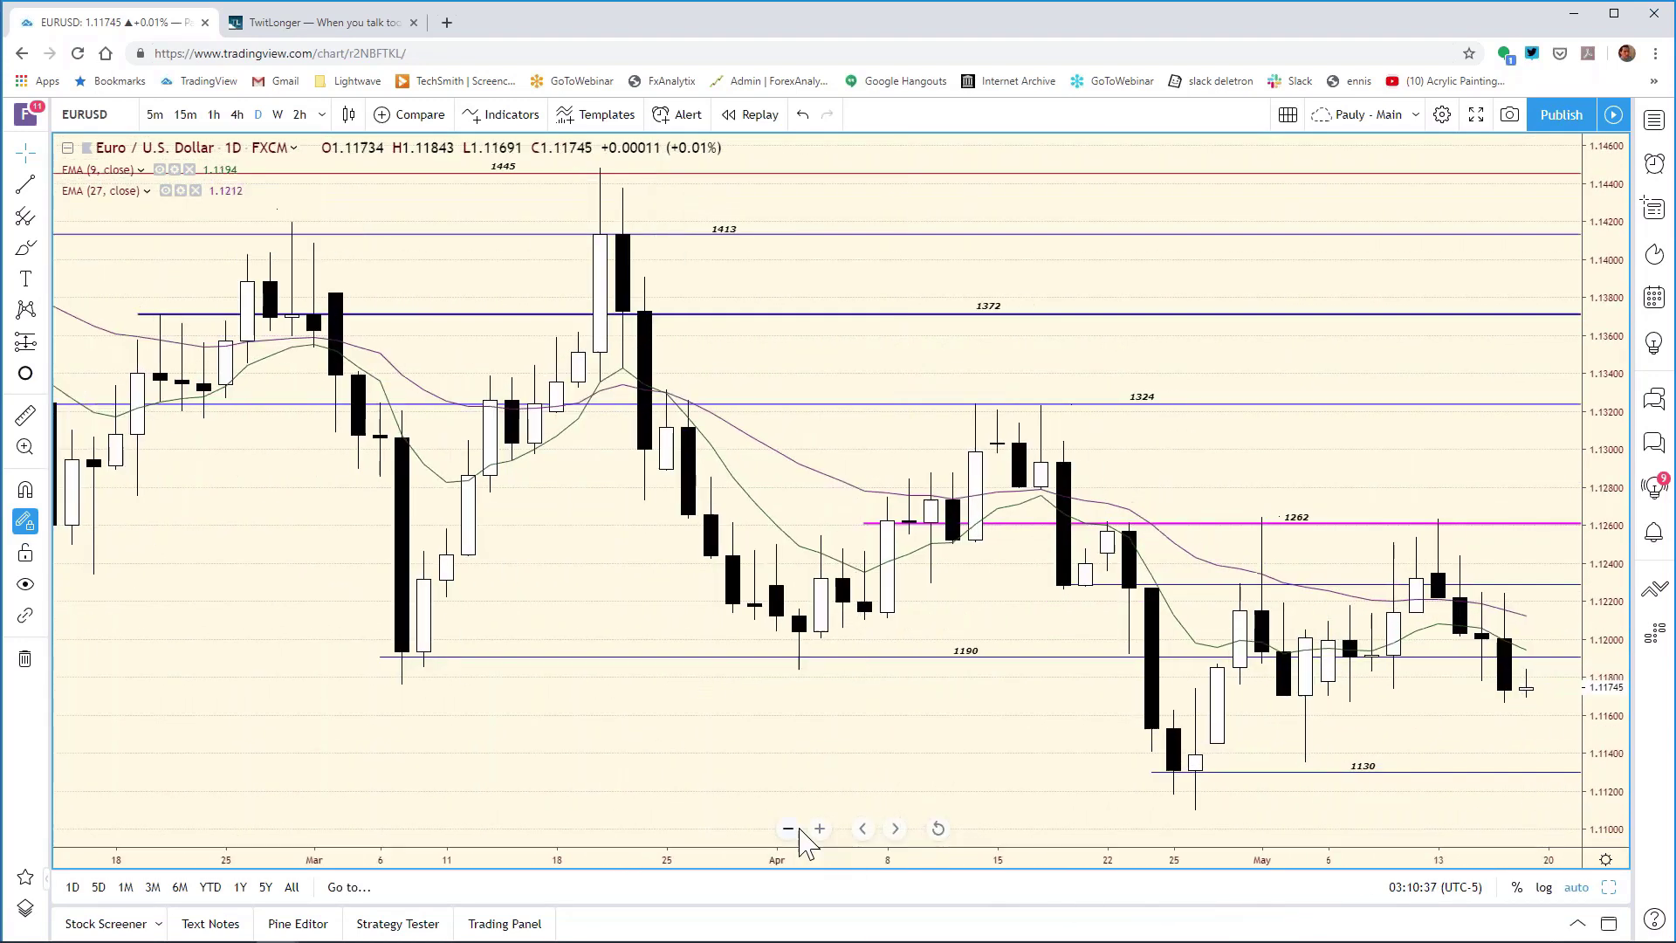
{"action": "scroll", "coordinate": [883, 860], "scroll_direction": "up", "scroll_amount": 2}
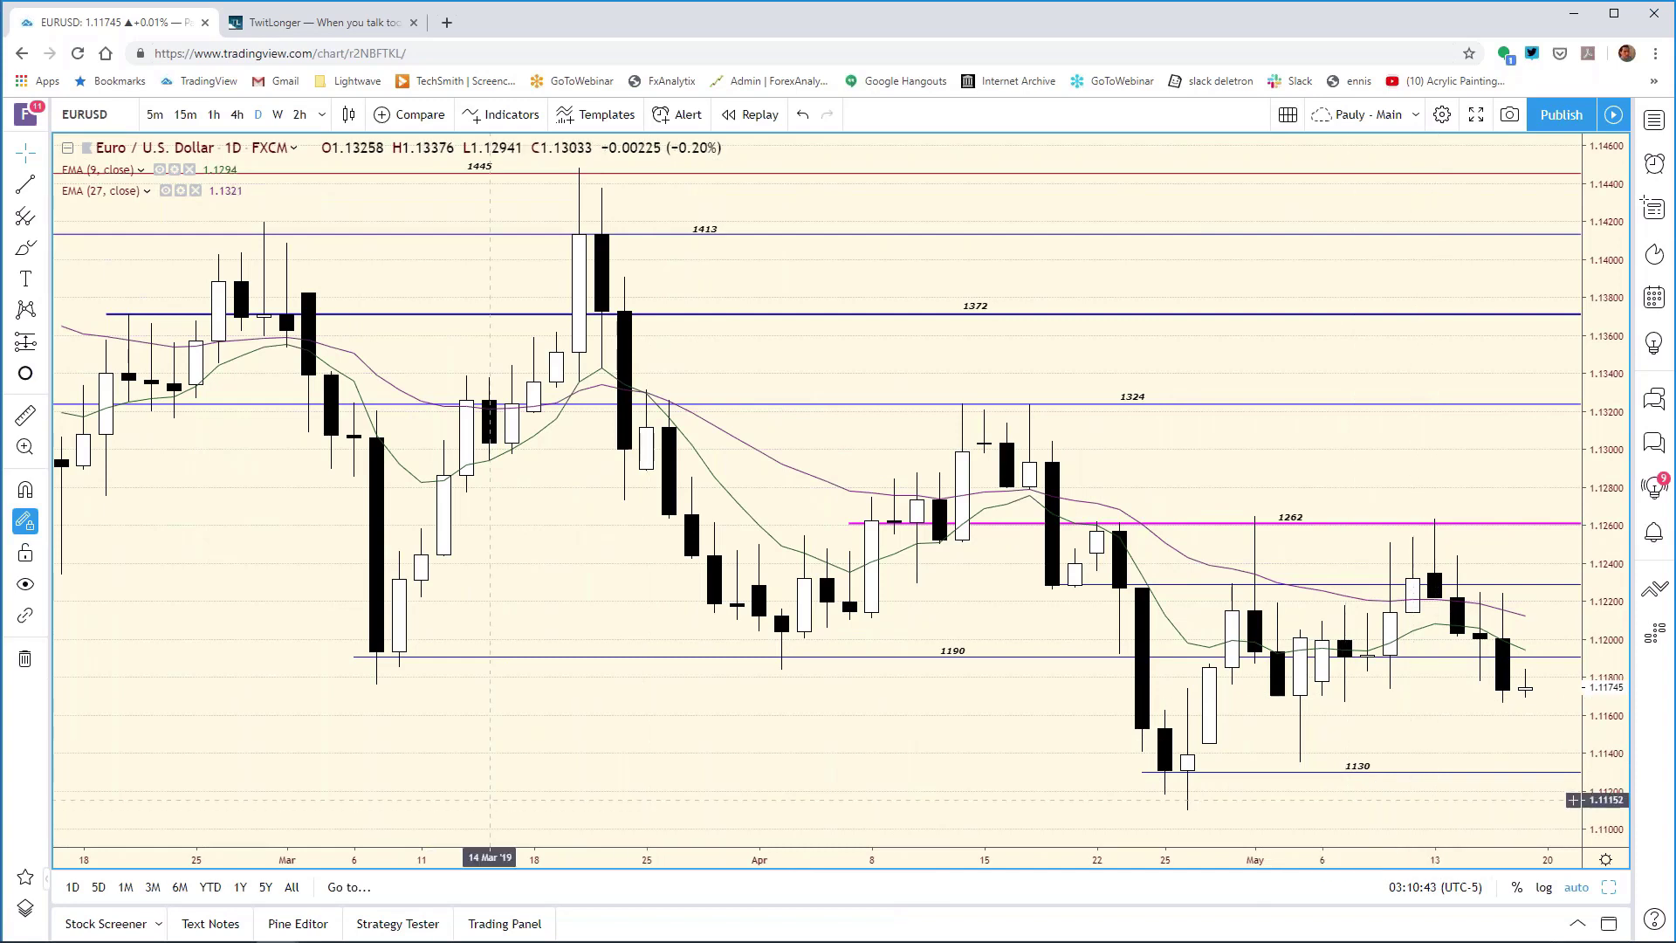
{"action": "left_click", "coordinate": [405, 924]}
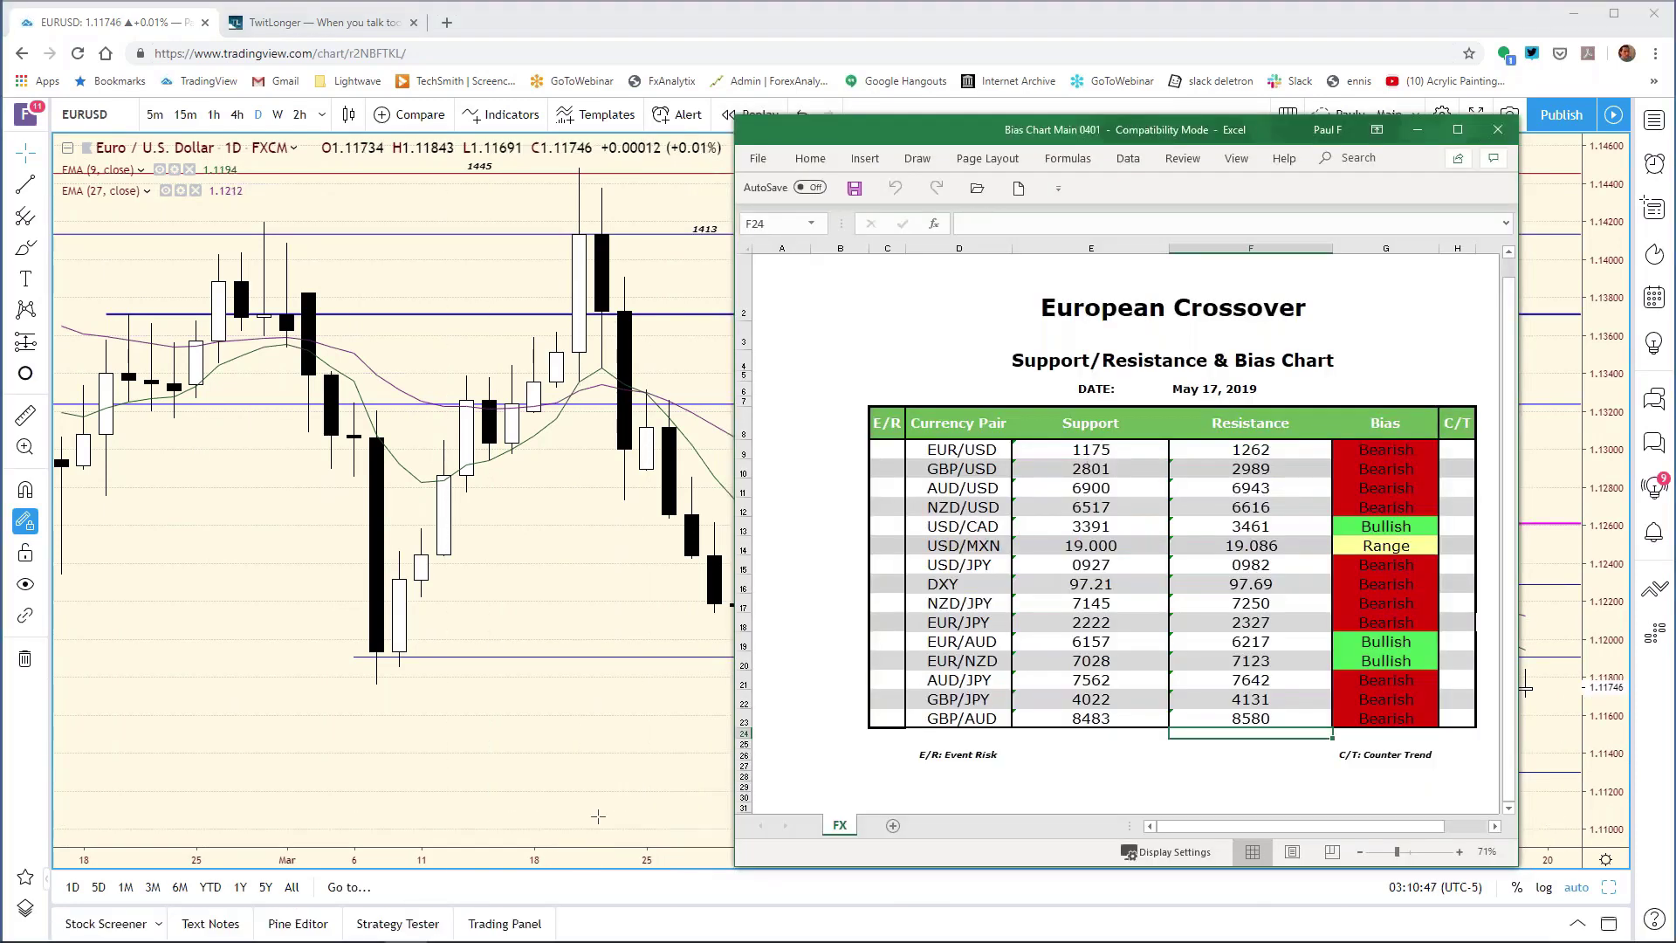
Step: Return from Excel to TradingView's eight-chart grid with EUR/USD daily first
{"action": "left_click", "coordinate": [602, 785]}
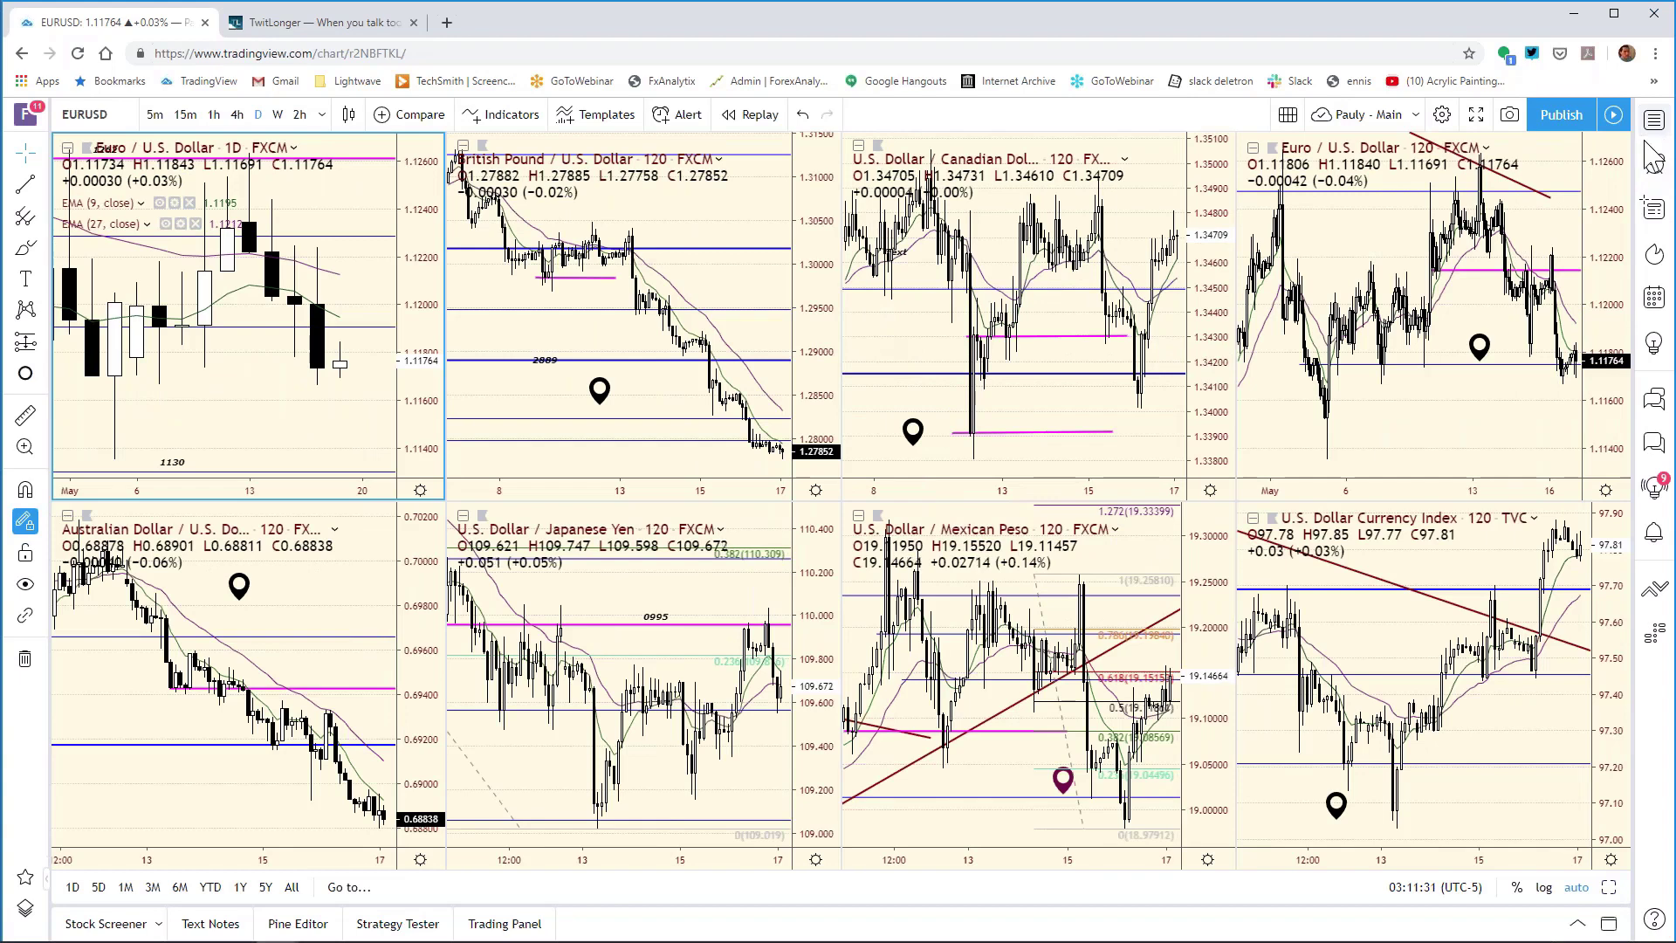
Step: Enlarge the EUR/USD 2-hour chart to full size and spread out its recent bars
{"action": "left_click", "coordinate": [1610, 218]}
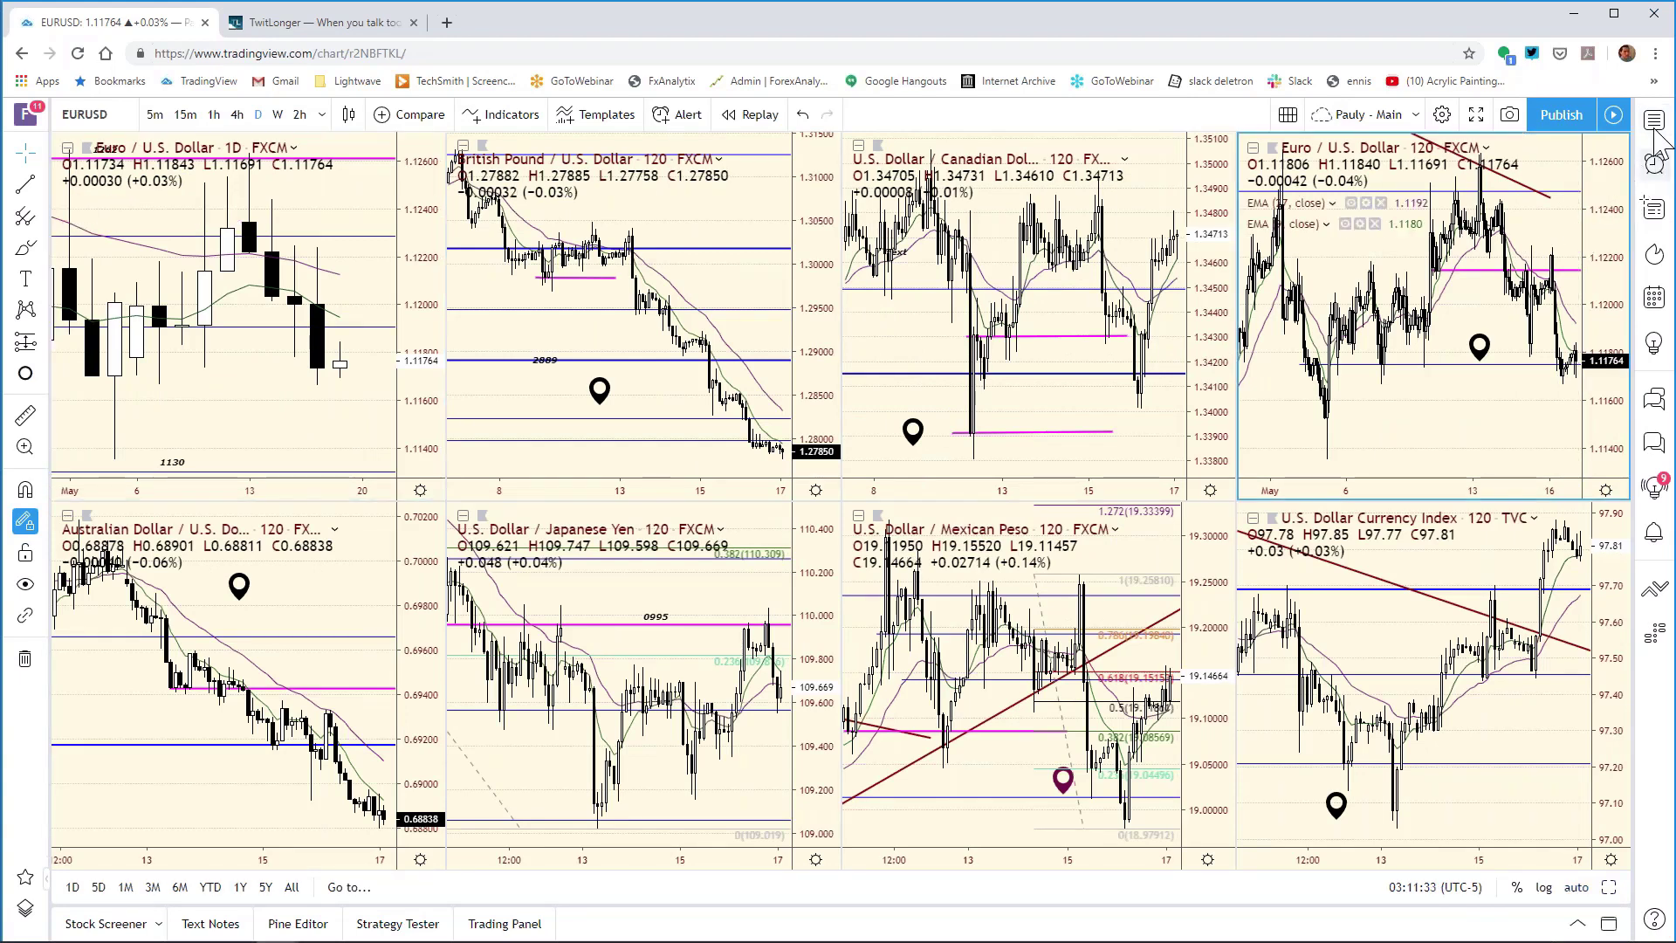
{"action": "left_click", "coordinate": [1654, 120]}
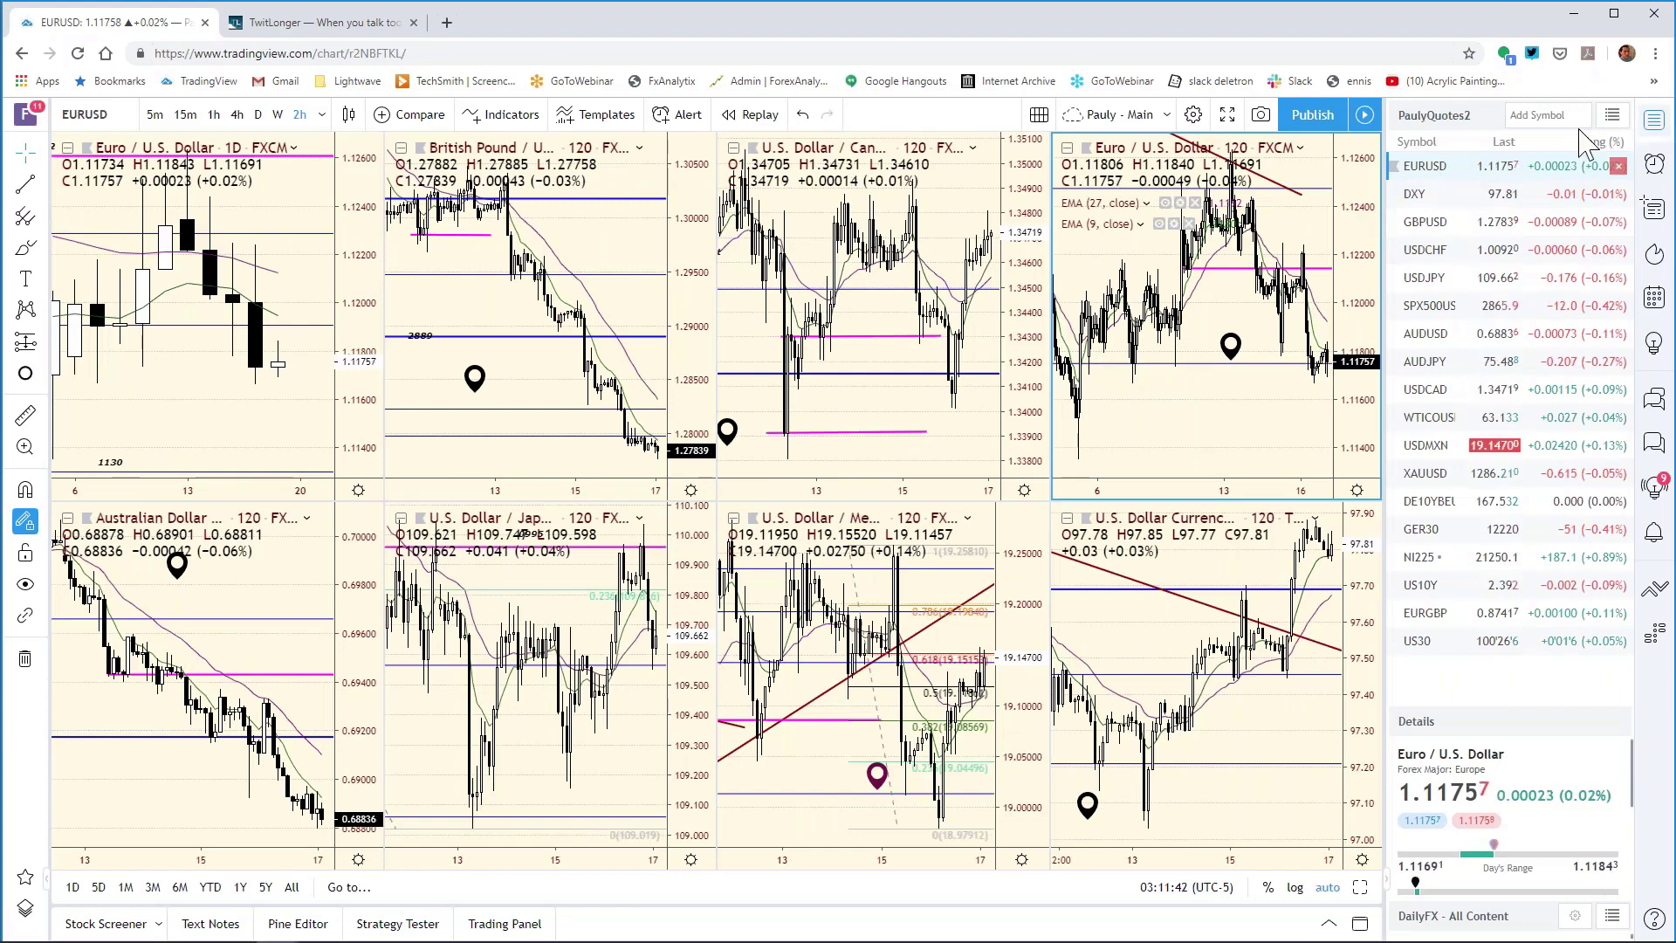
{"action": "left_click", "coordinate": [1654, 120]}
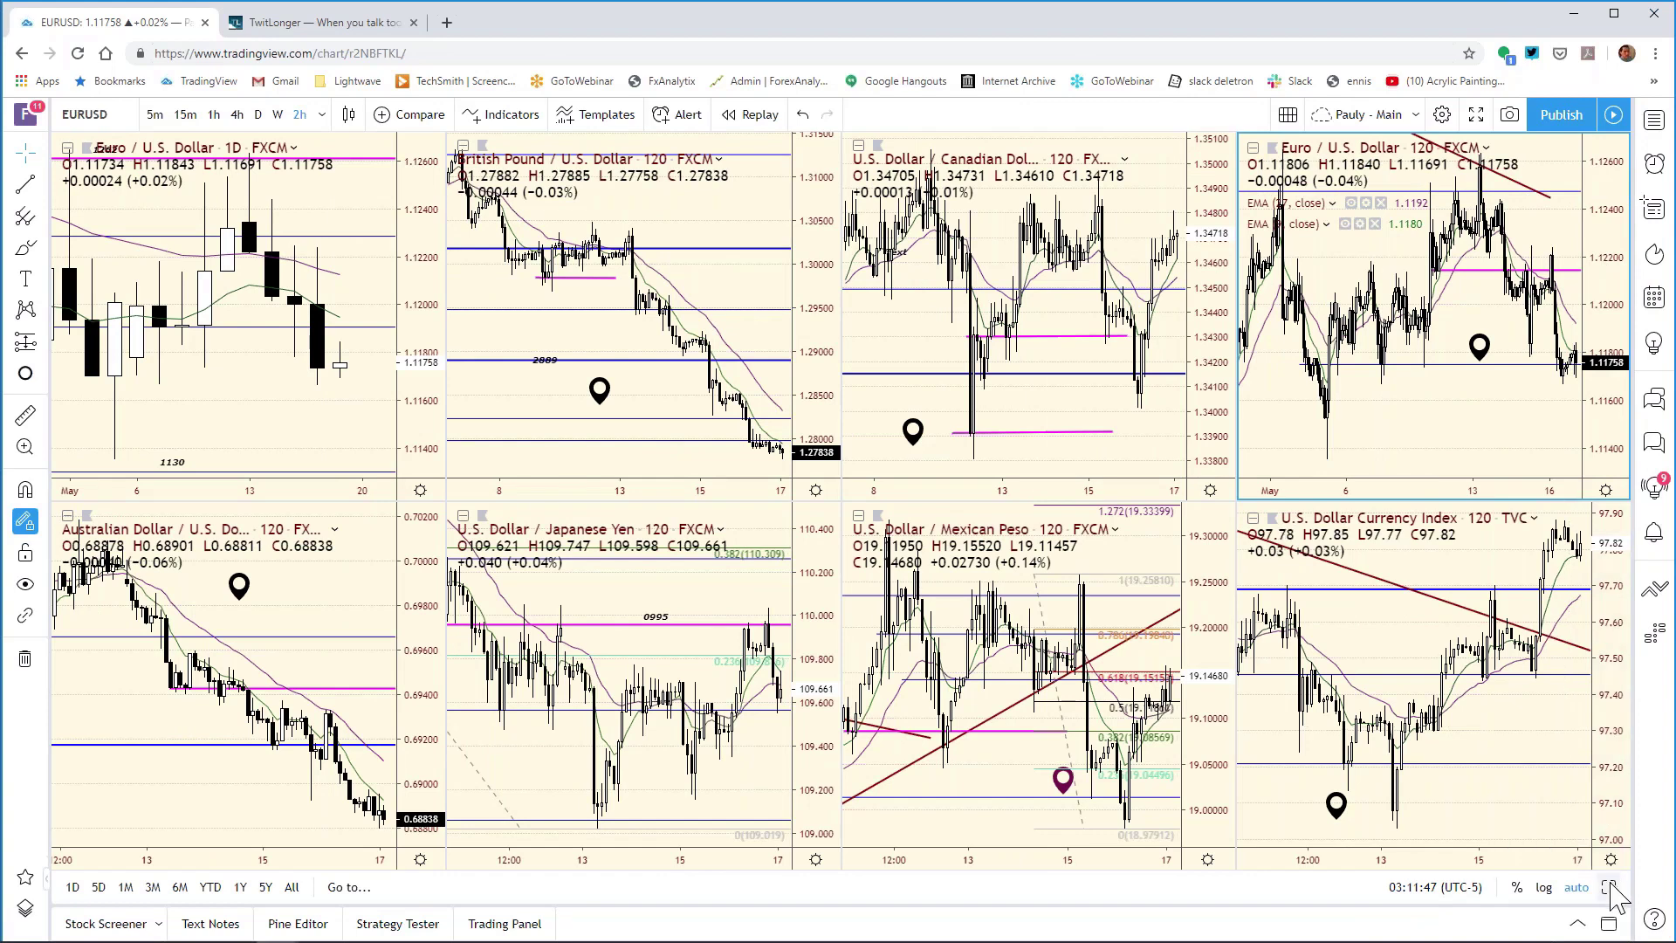
{"action": "left_click", "coordinate": [1608, 886]}
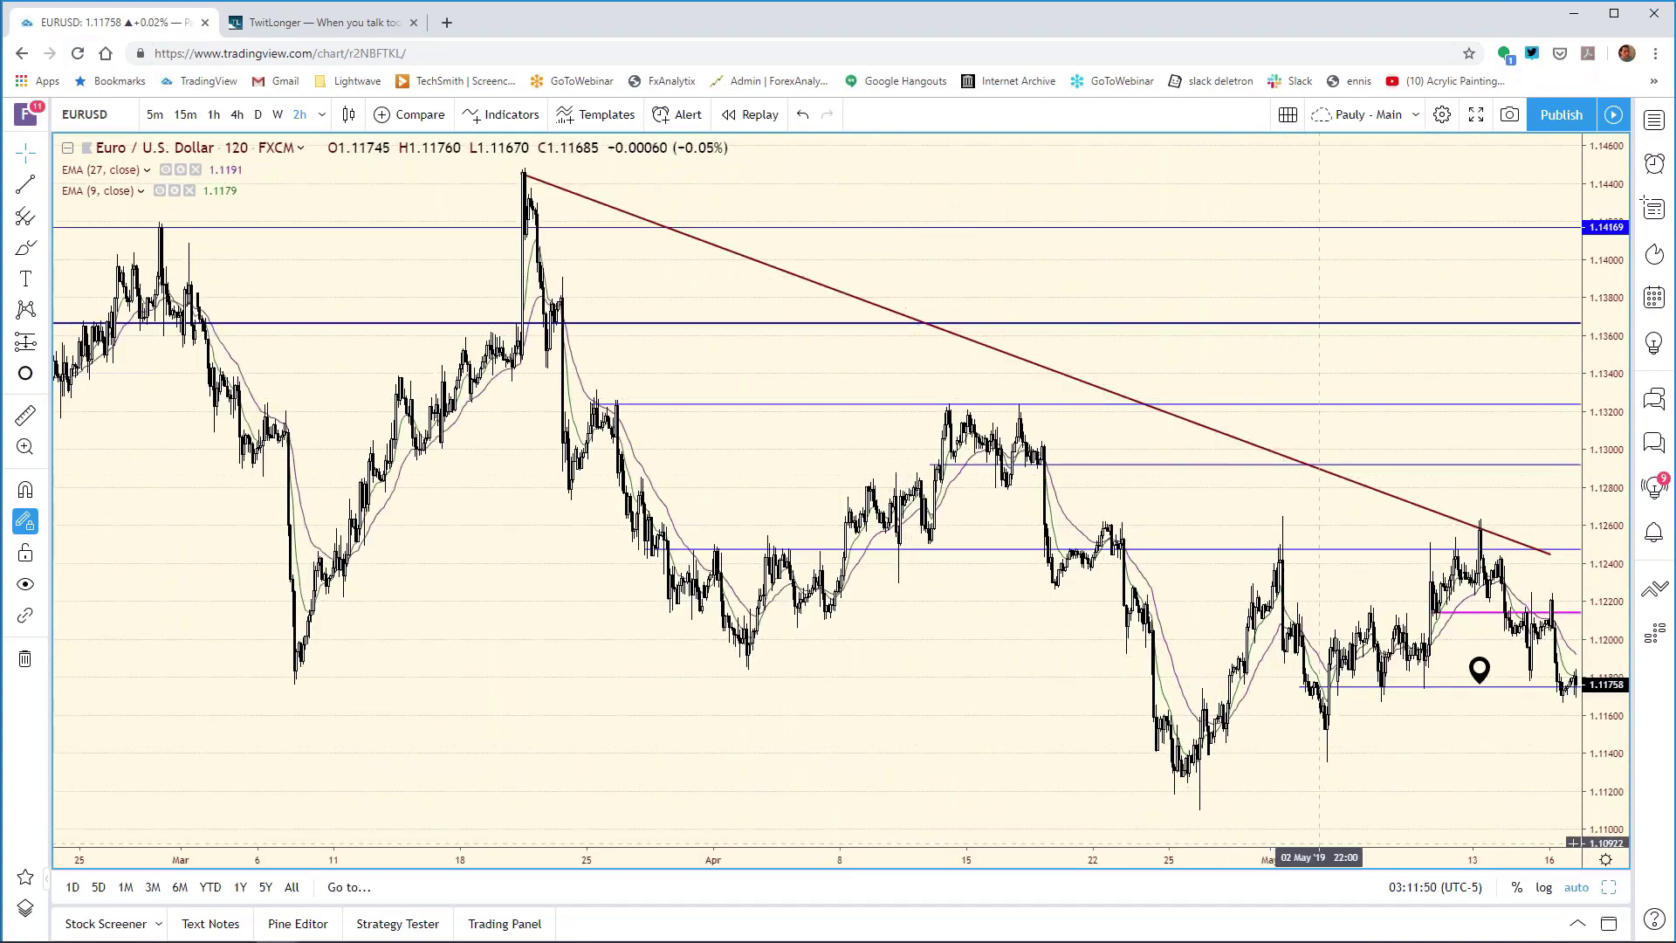
{"action": "left_click_drag", "start_coordinate": [1271, 869], "coordinate": [1130, 859]}
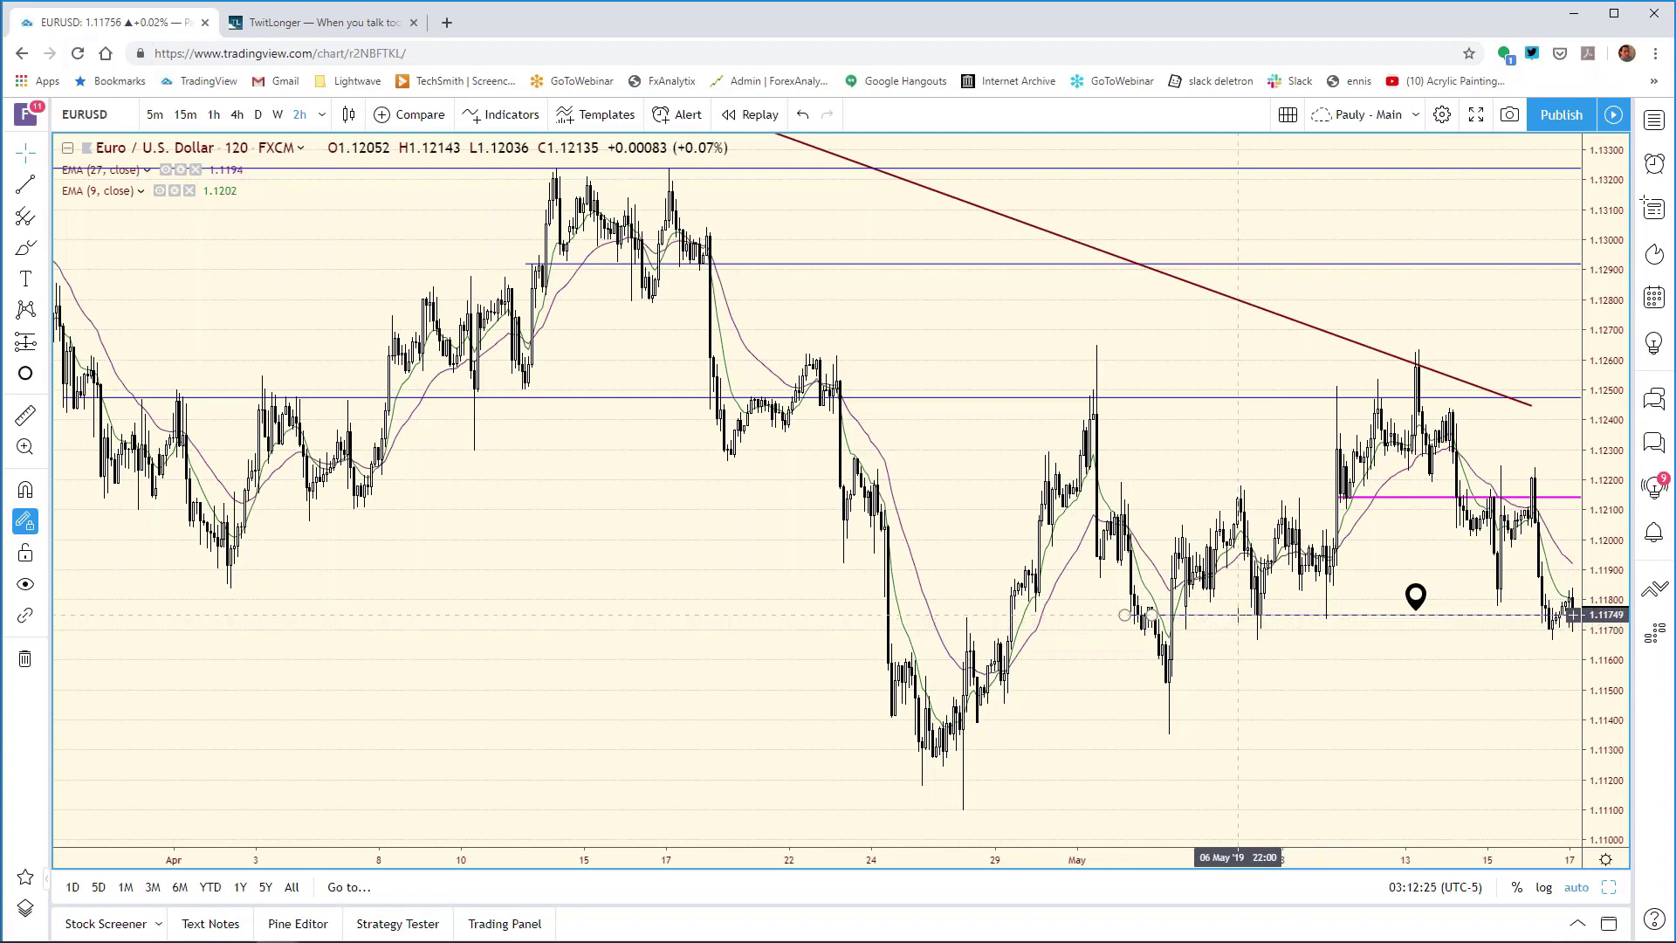
Step: Lower the support line from 1.1175 to about 1.1167 and restore the eight-chart grid
{"action": "left_click_drag", "start_coordinate": [1238, 615], "coordinate": [1078, 645]}
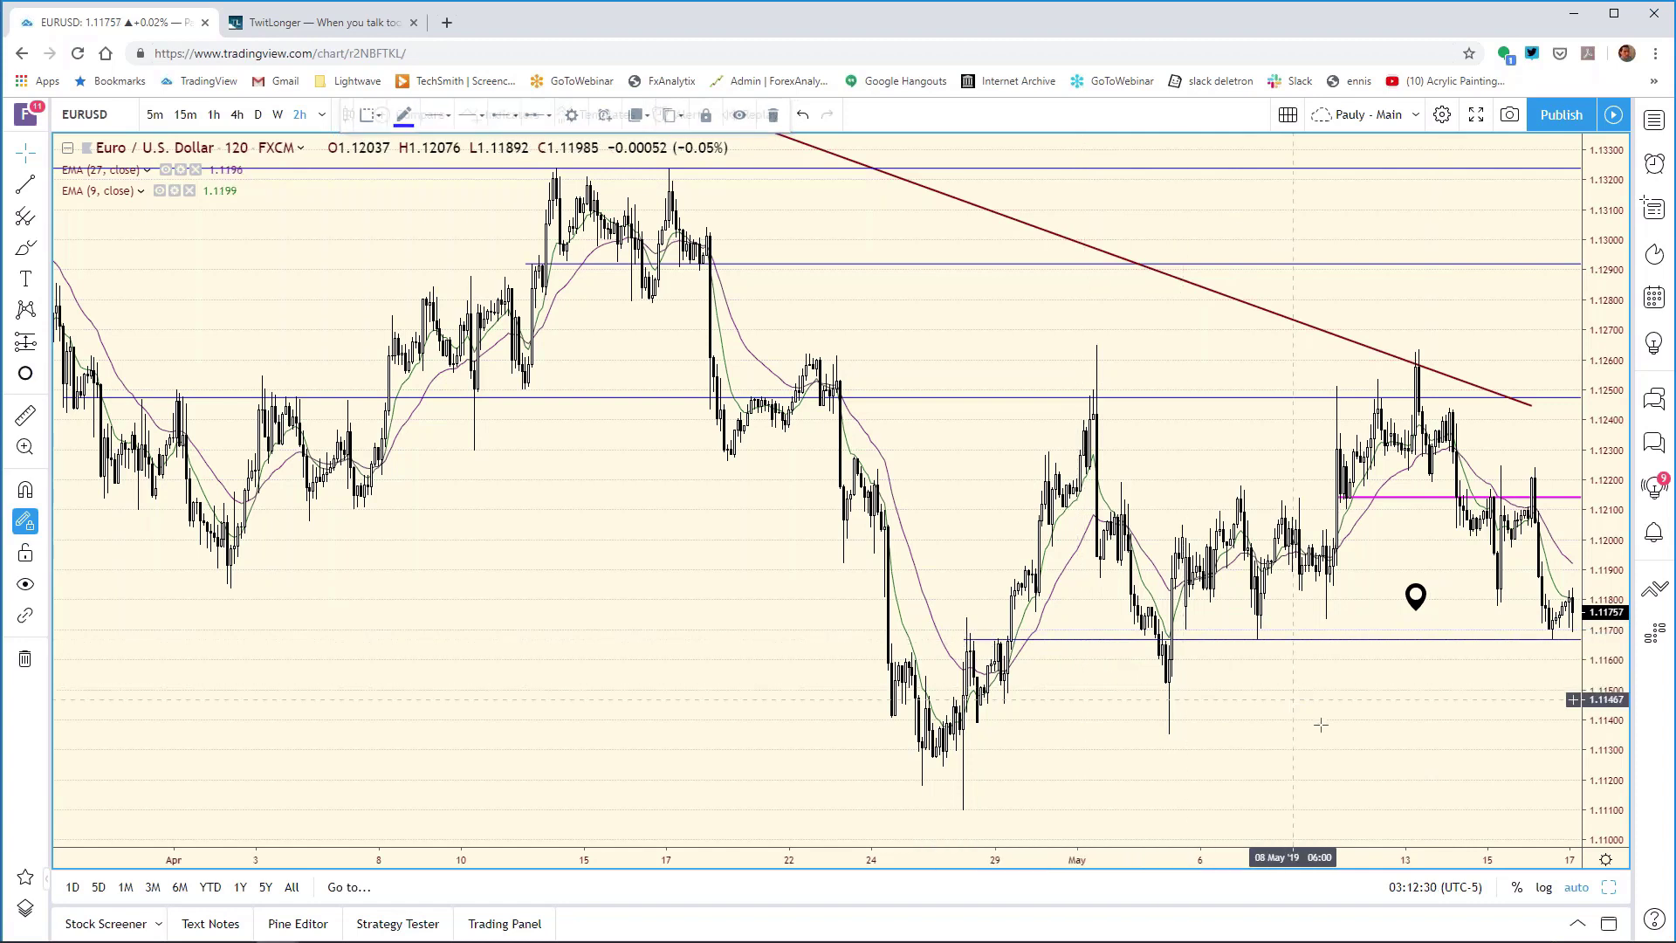
{"action": "left_click", "coordinate": [1356, 742]}
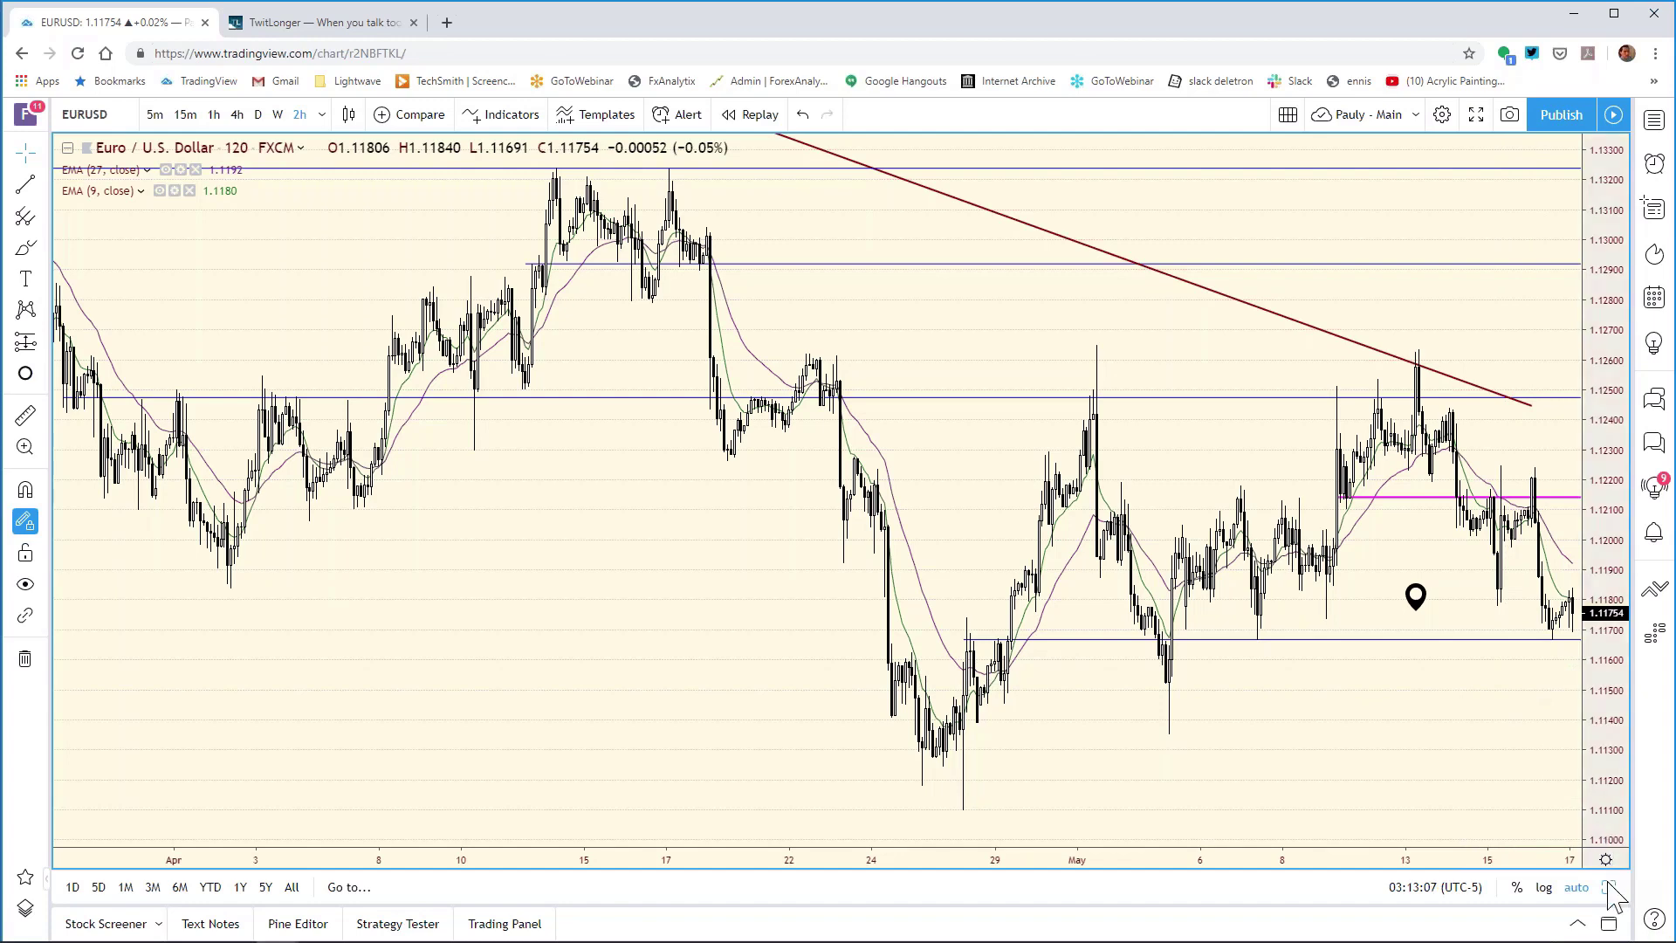
{"action": "key", "text": "alt+Return"}
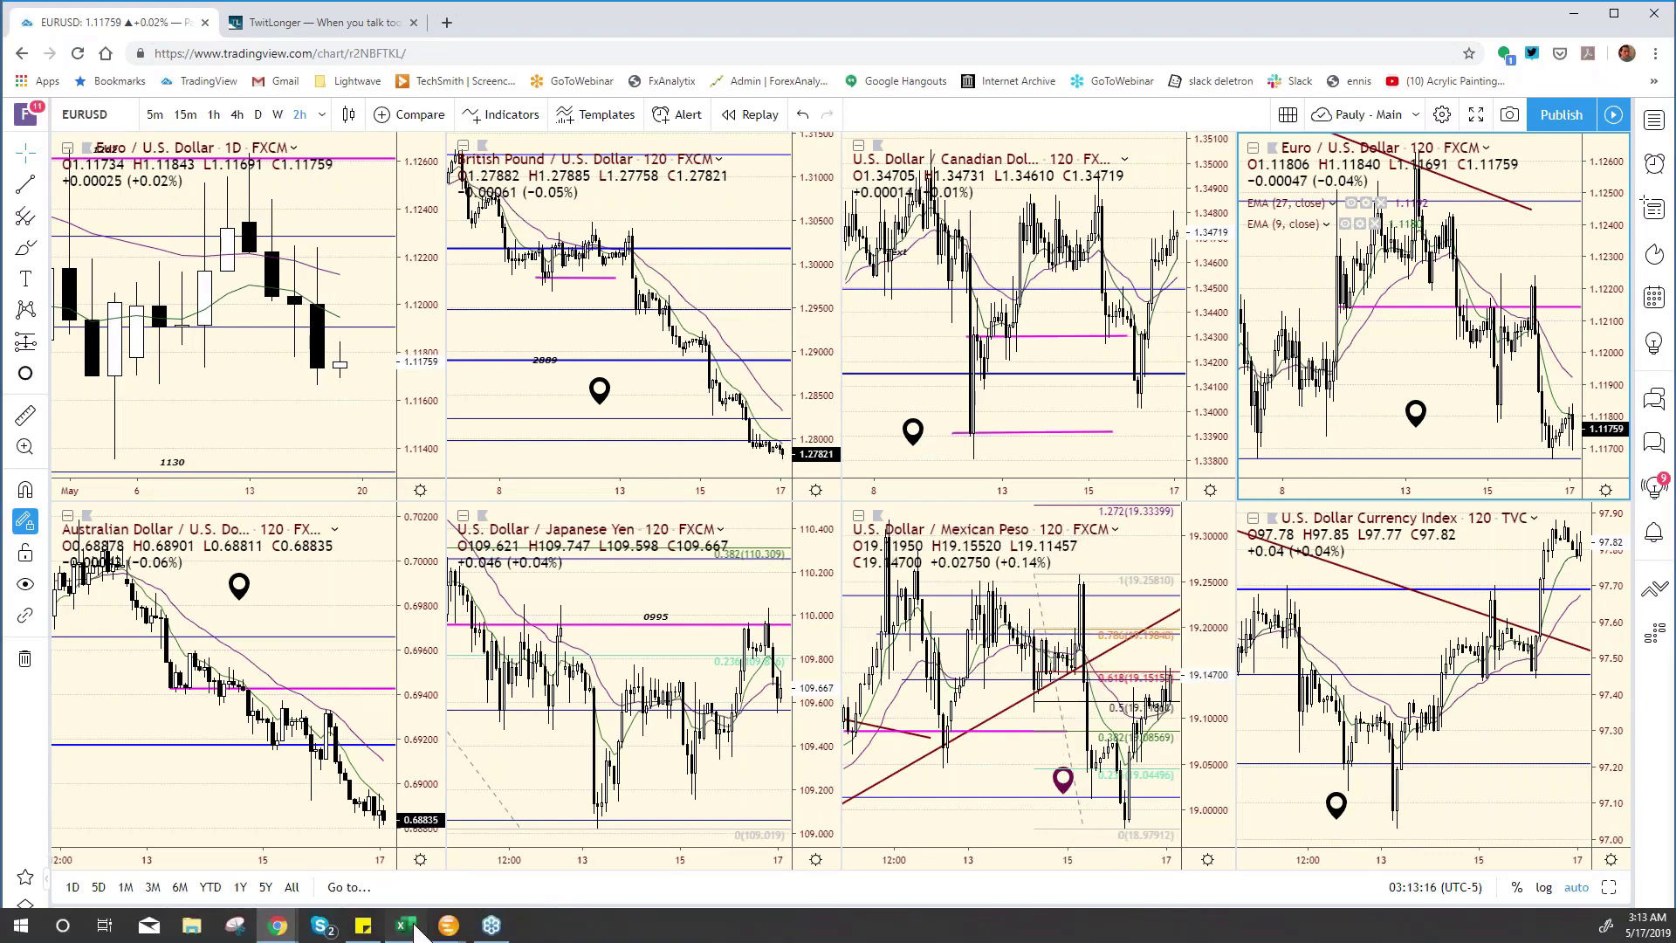
Step: Change the EUR/USD support in cell E9 from 1175 to 1150, then return to TradingView
{"action": "left_click", "coordinate": [416, 927]}
{"action": "left_click", "coordinate": [1120, 452]}
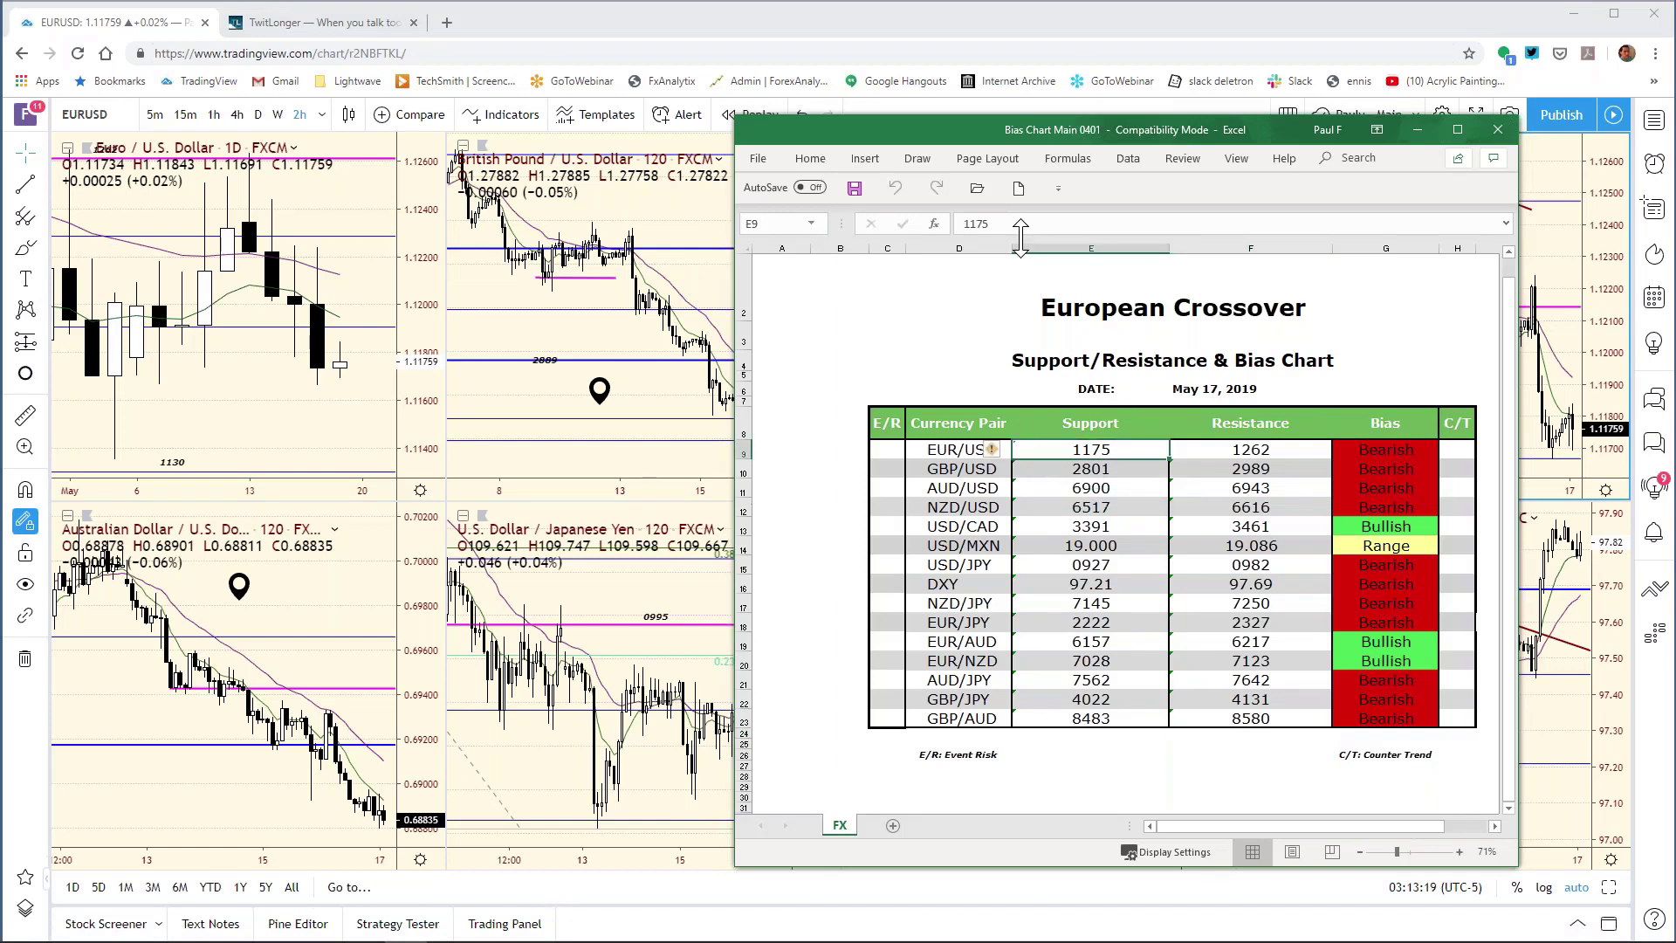
{"action": "left_click", "coordinate": [1028, 221]}
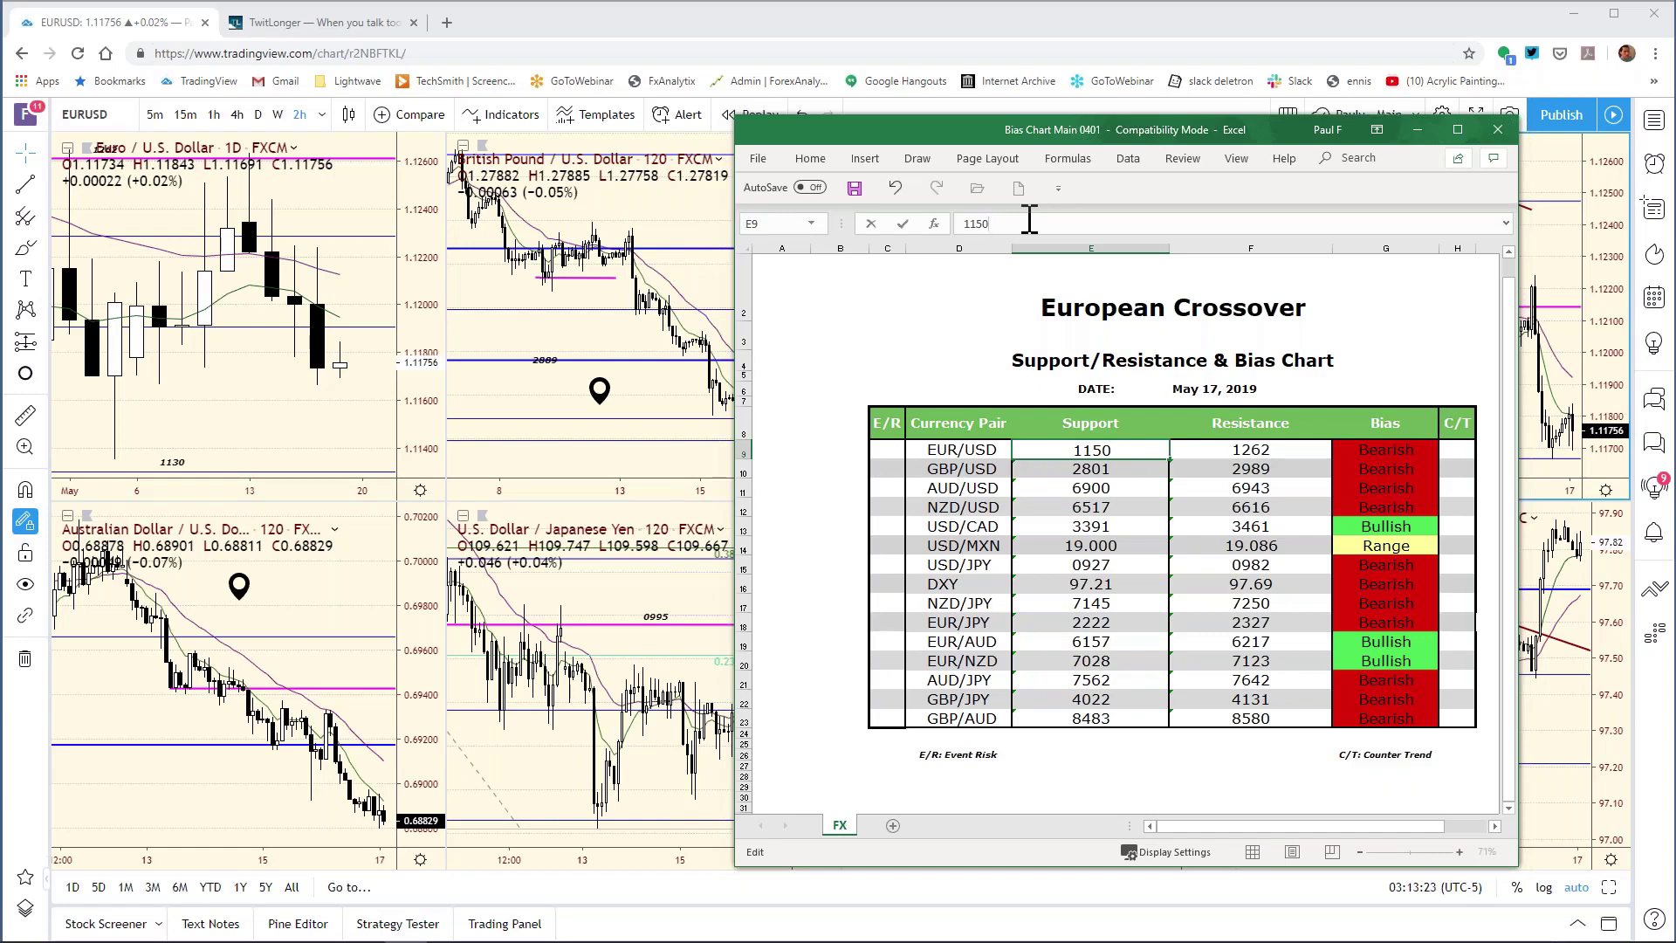
{"action": "key", "text": "Down"}
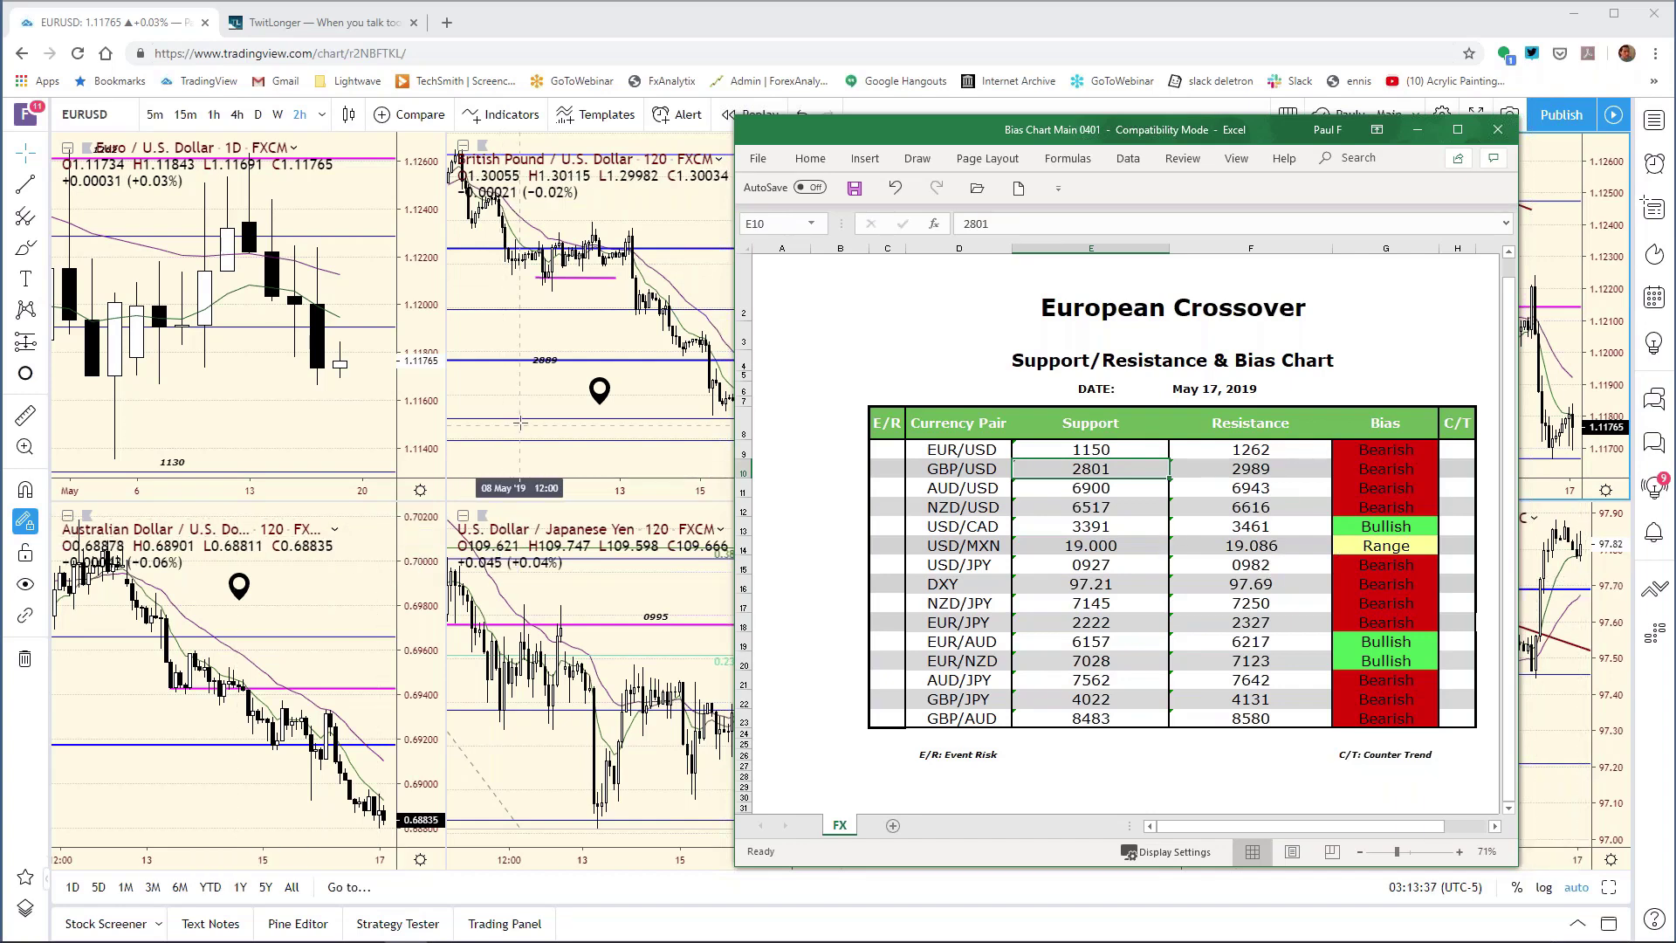
{"action": "left_click", "coordinate": [536, 400]}
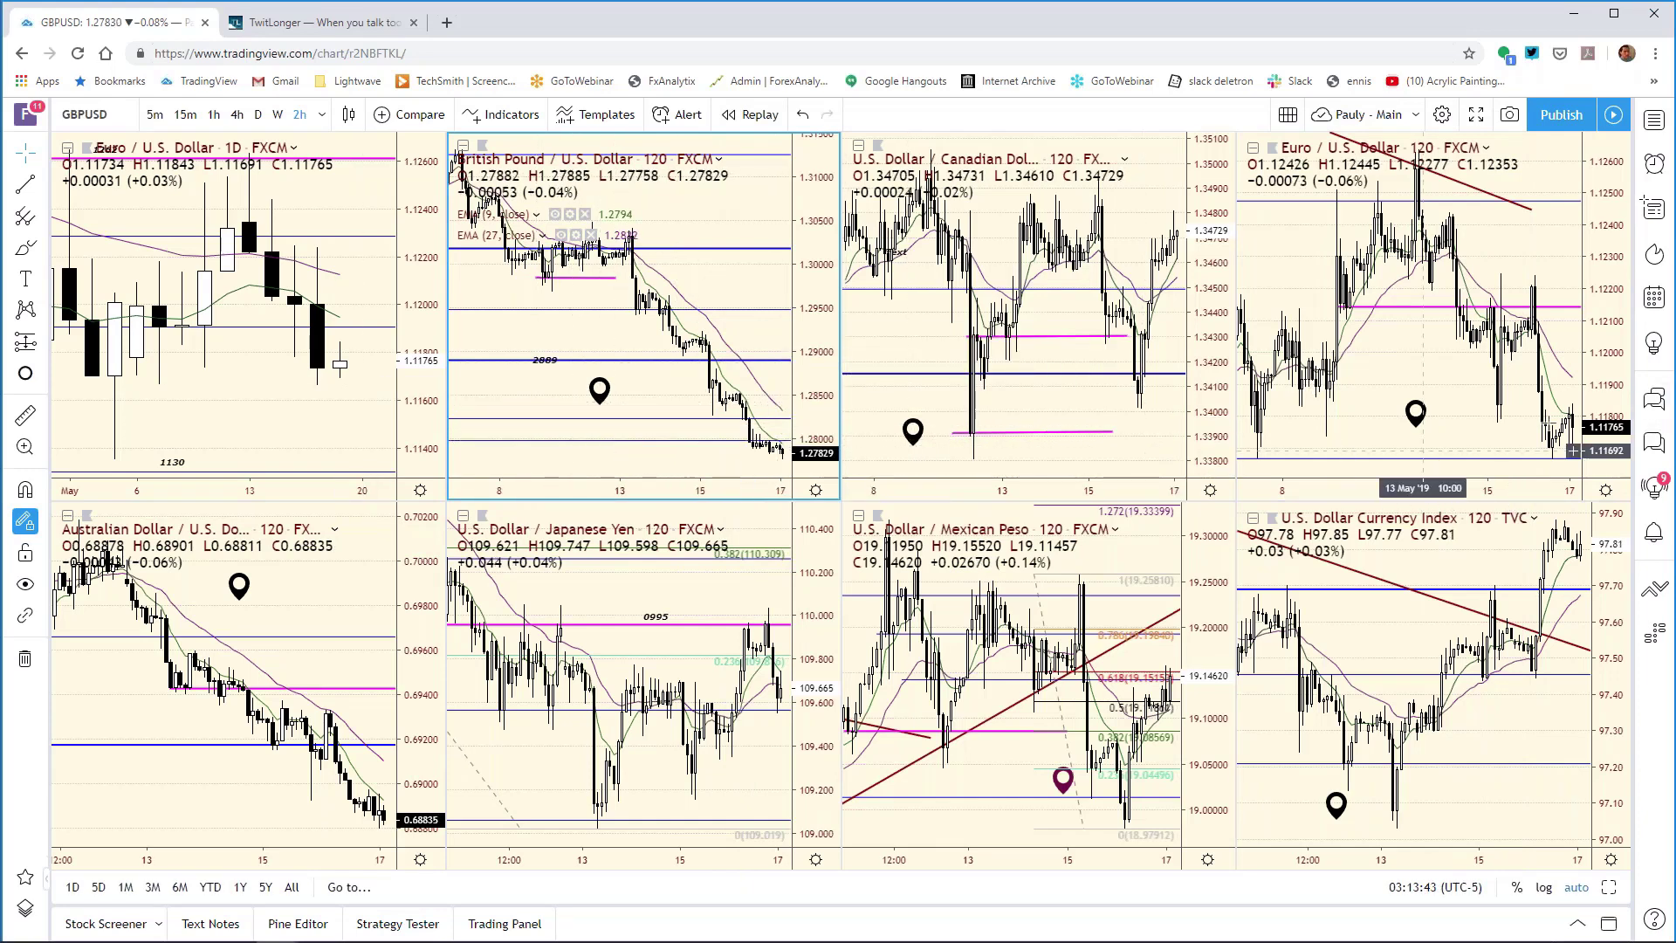
Step: Maximize the EUR/USD 120-minute pane and raise its magenta line to about 1.1222
{"action": "left_click", "coordinate": [1626, 390]}
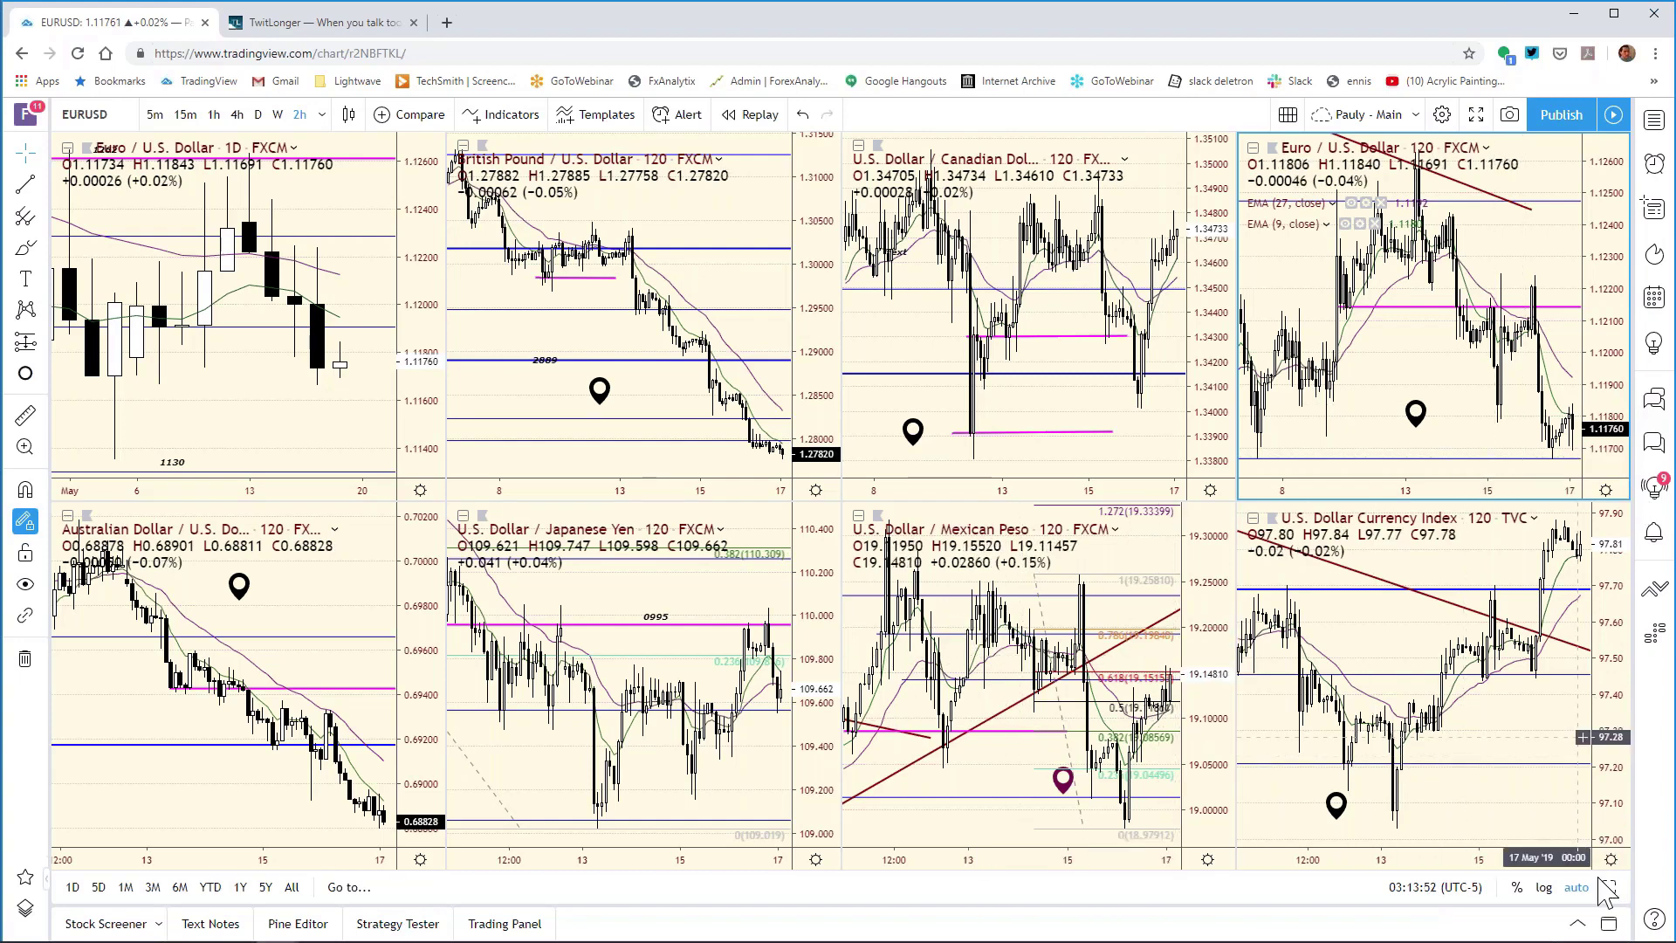
{"action": "key", "text": "alt+Return"}
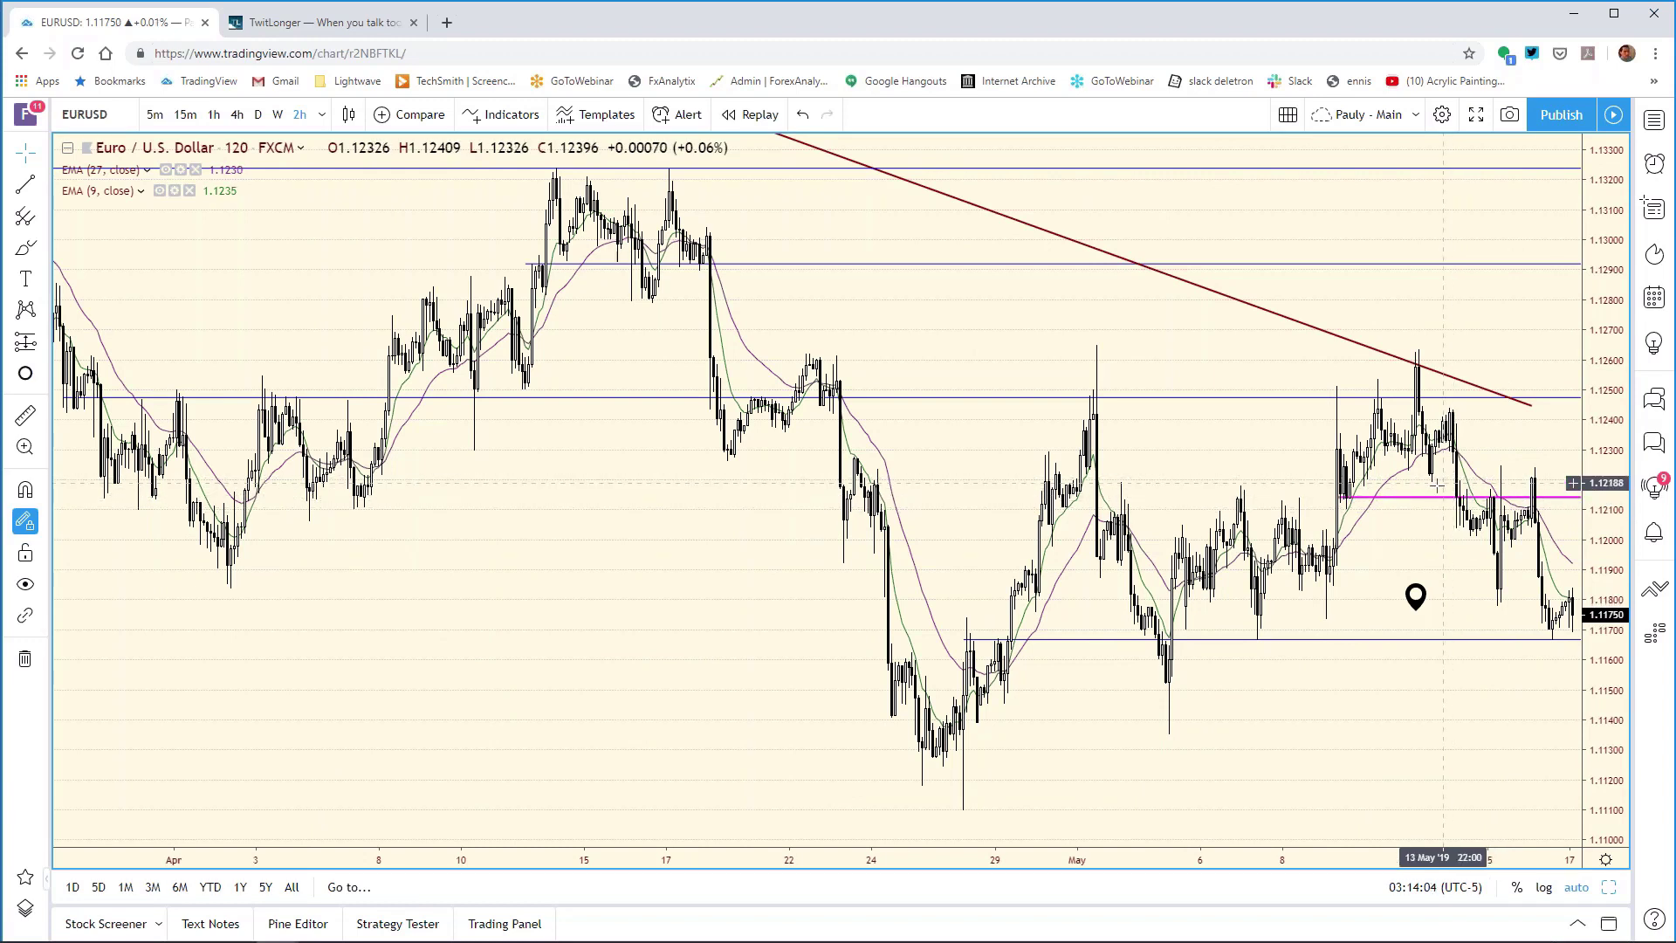
{"action": "left_click_drag", "start_coordinate": [1479, 496], "coordinate": [1491, 486]}
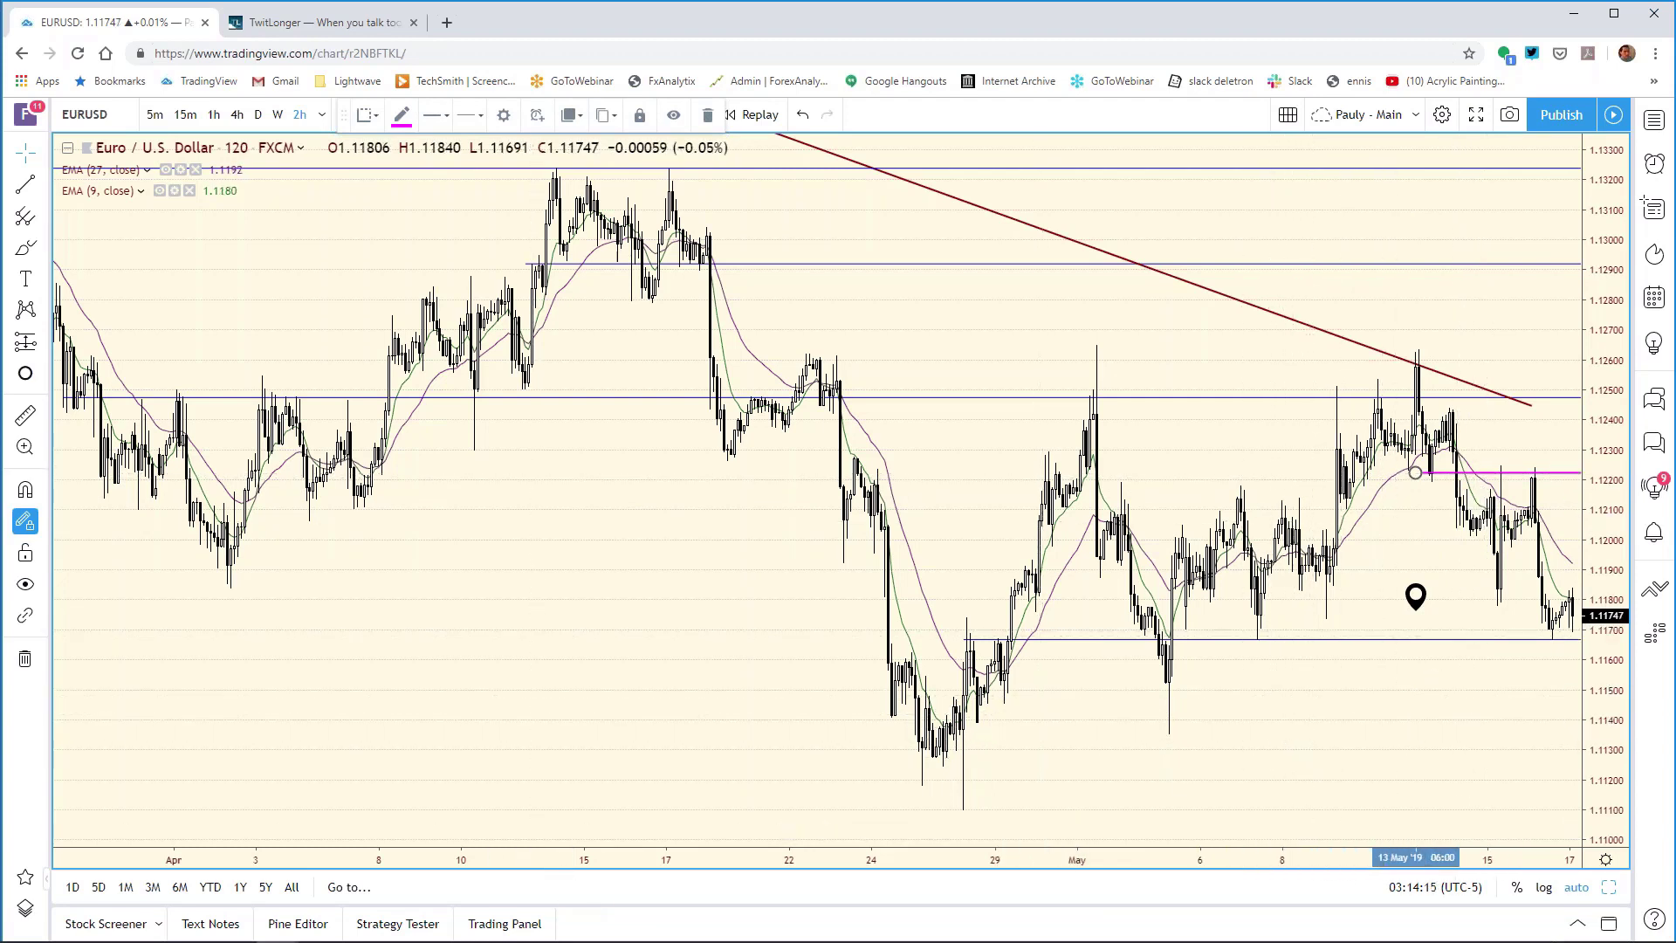
Step: In Excel's bias table, replace the EUR/USD resistance value 1262 with 1220
{"action": "left_click", "coordinate": [405, 925]}
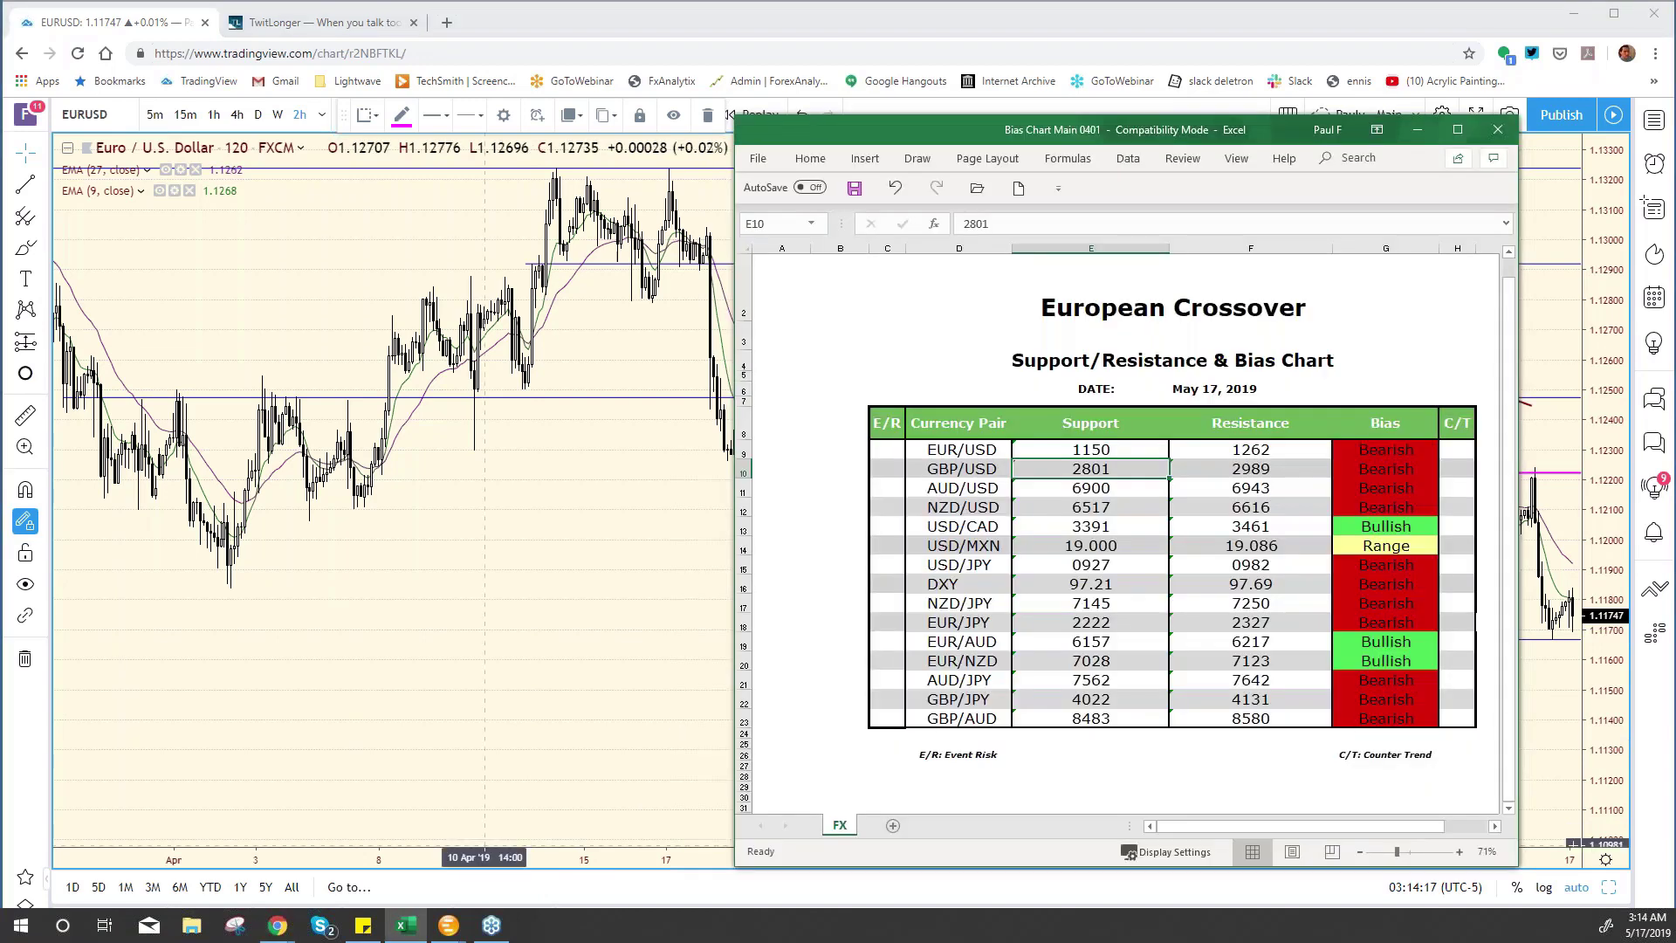
{"action": "left_click", "coordinate": [1237, 454]}
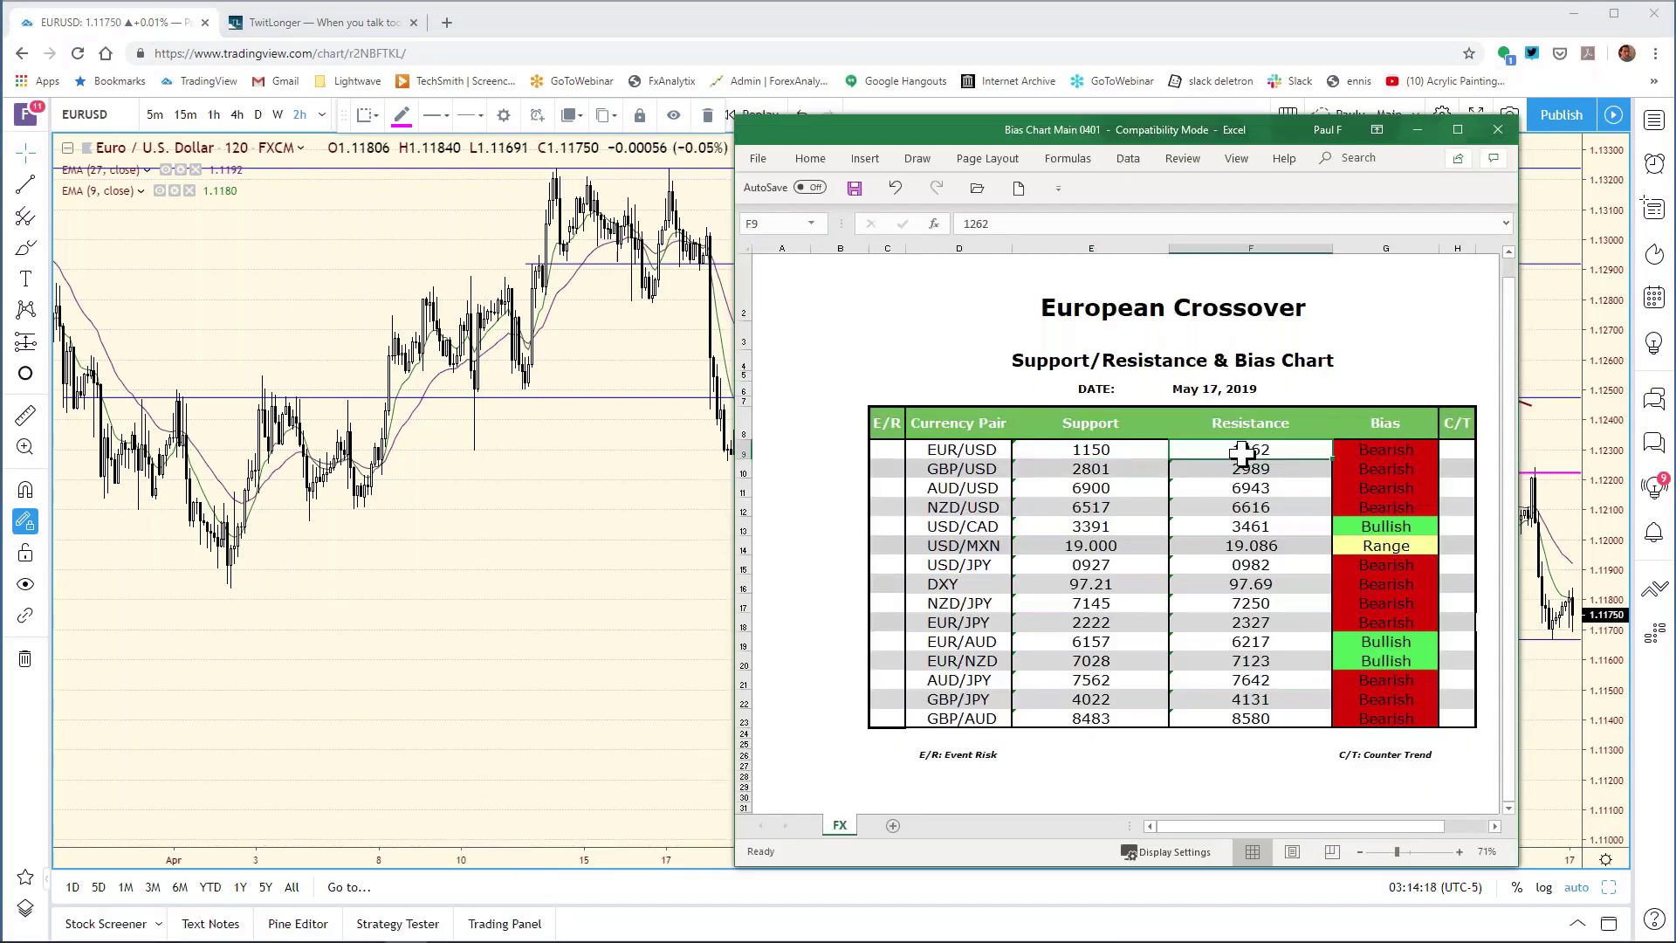
{"action": "left_click", "coordinate": [1023, 225]}
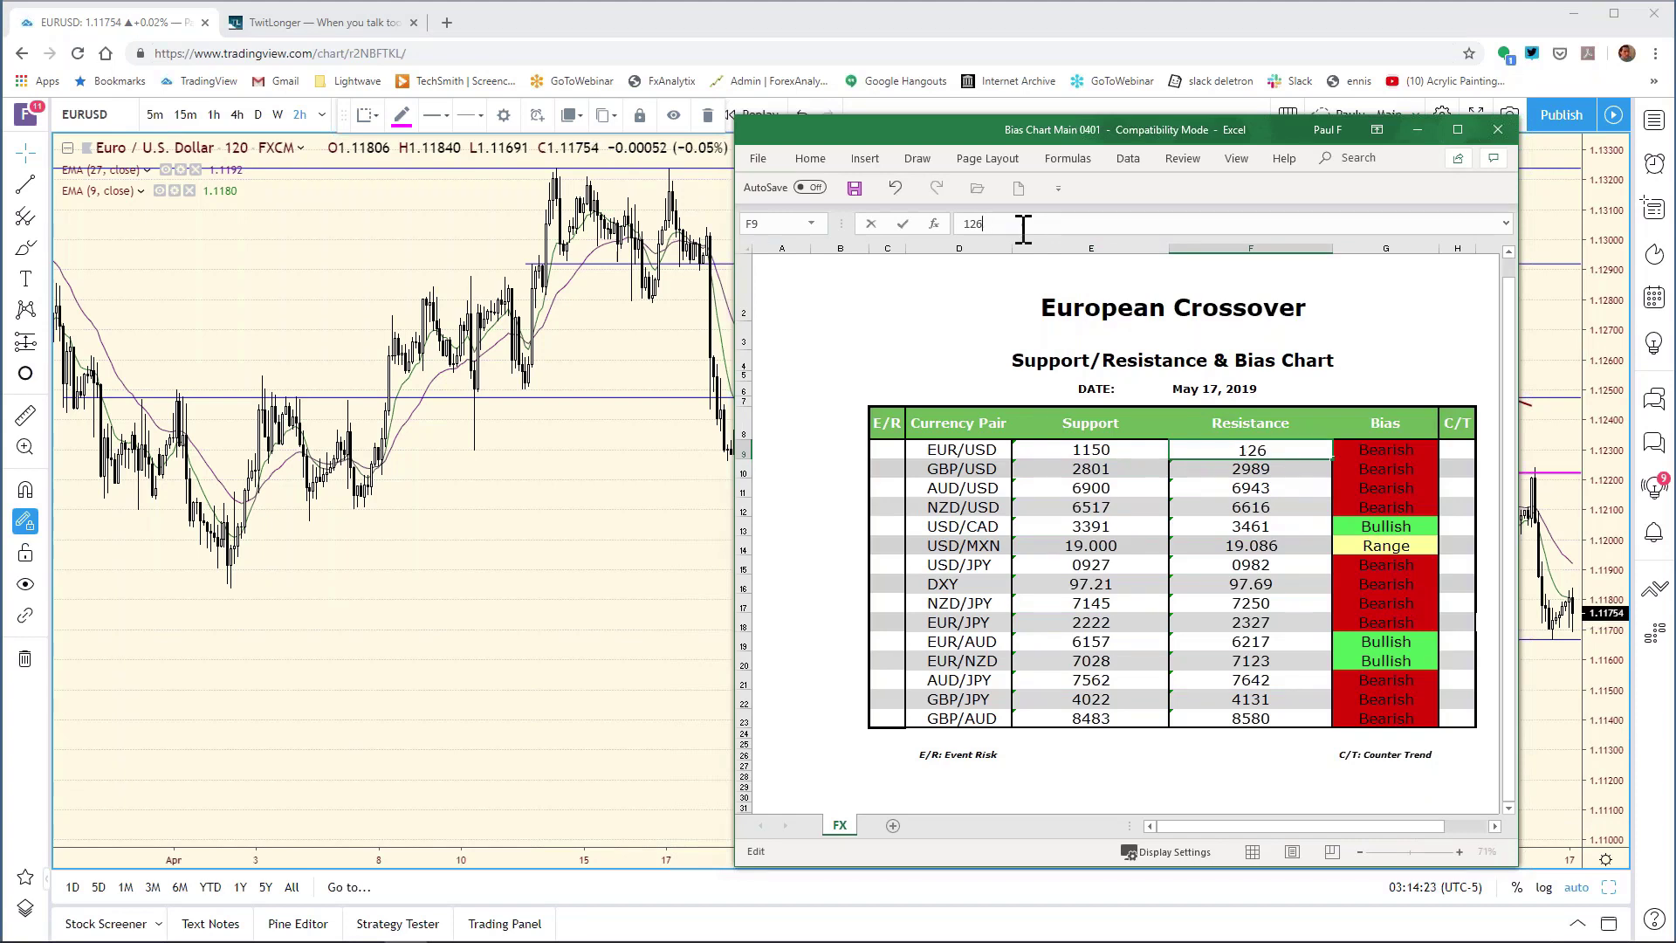
{"action": "type", "text": "20"}
{"action": "key", "text": "Return"}
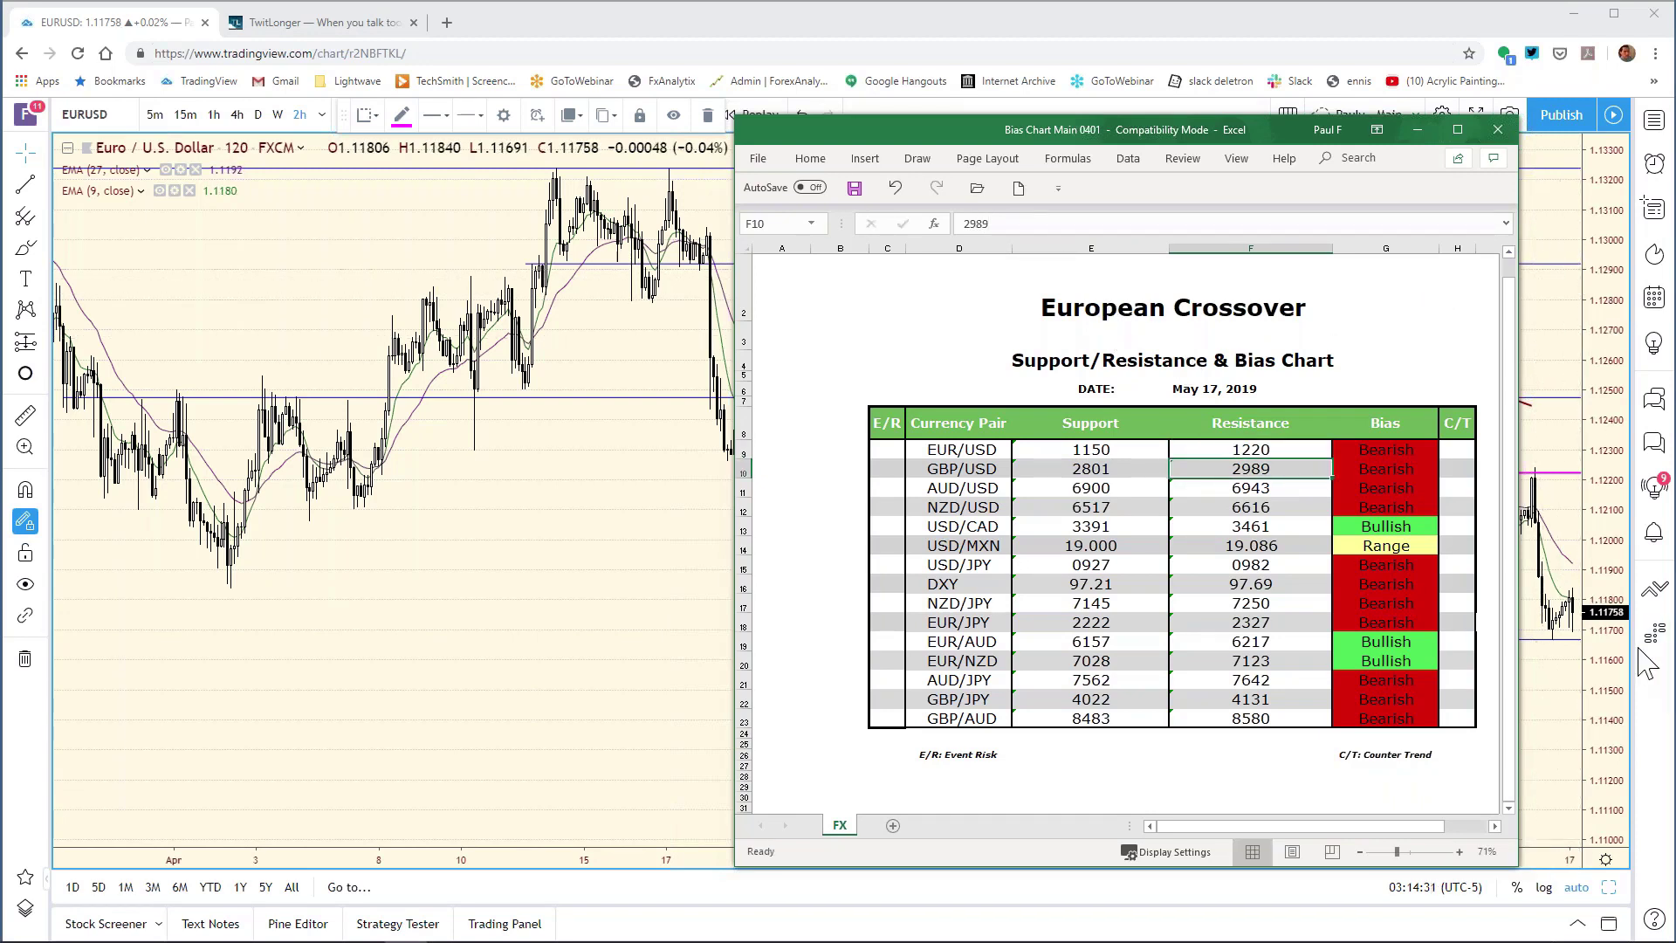
Step: Back in TradingView's grid, load GBPUSD into the top-left daily chart and maximize it
{"action": "left_click", "coordinate": [1613, 899]}
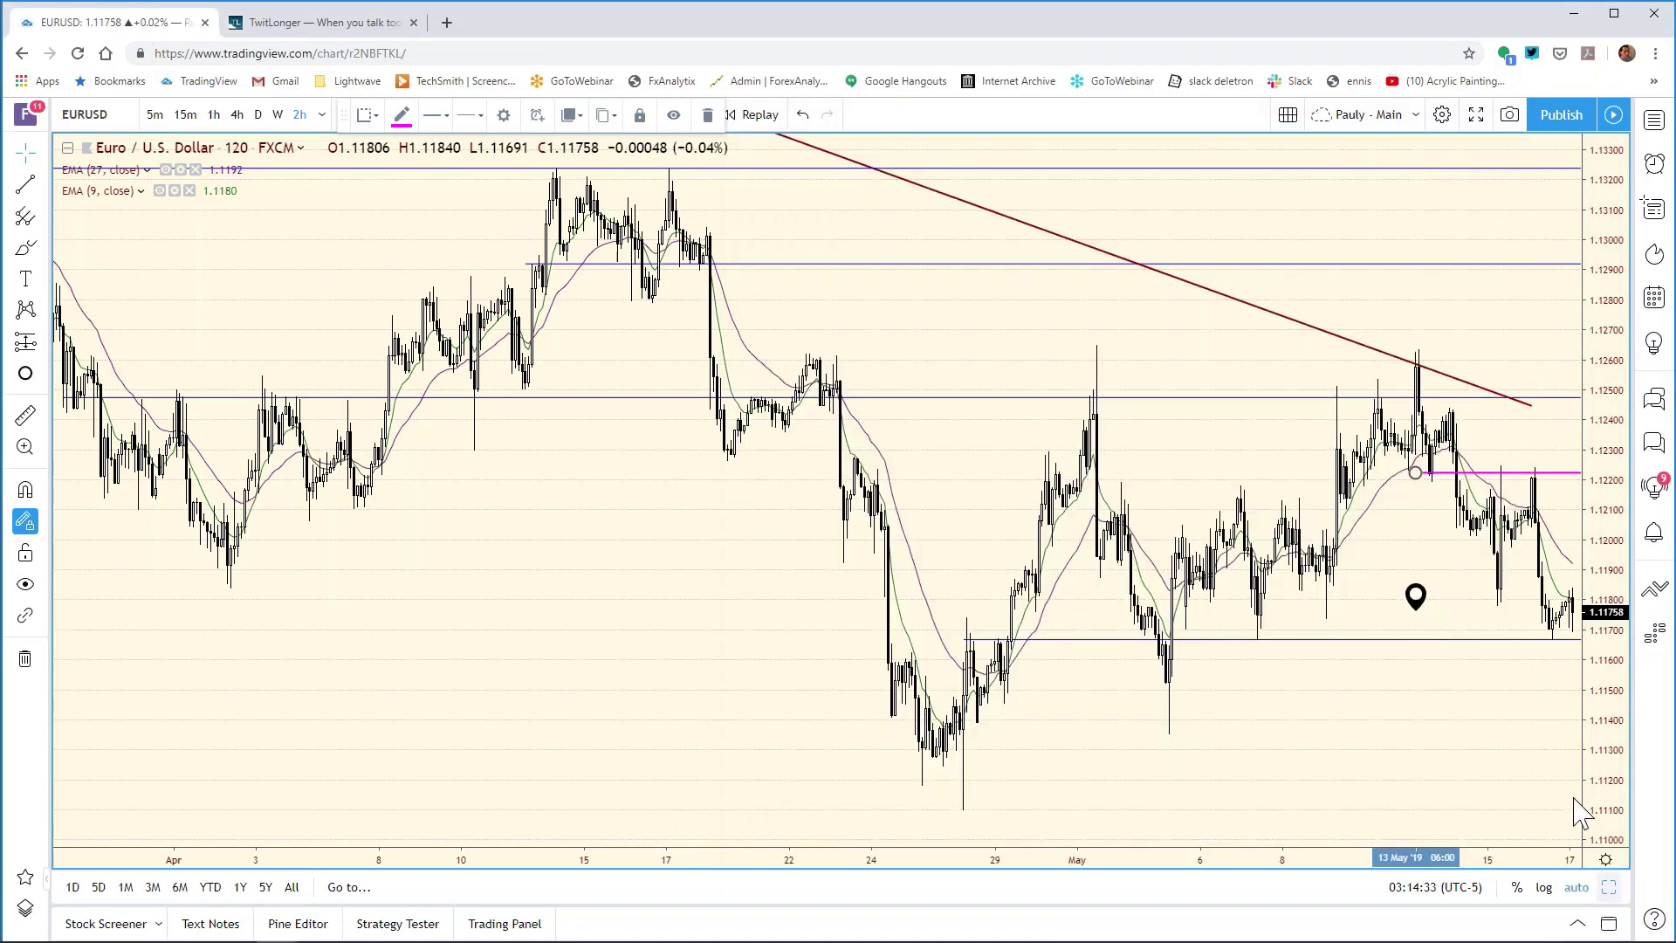
{"action": "key", "text": "alt+Return"}
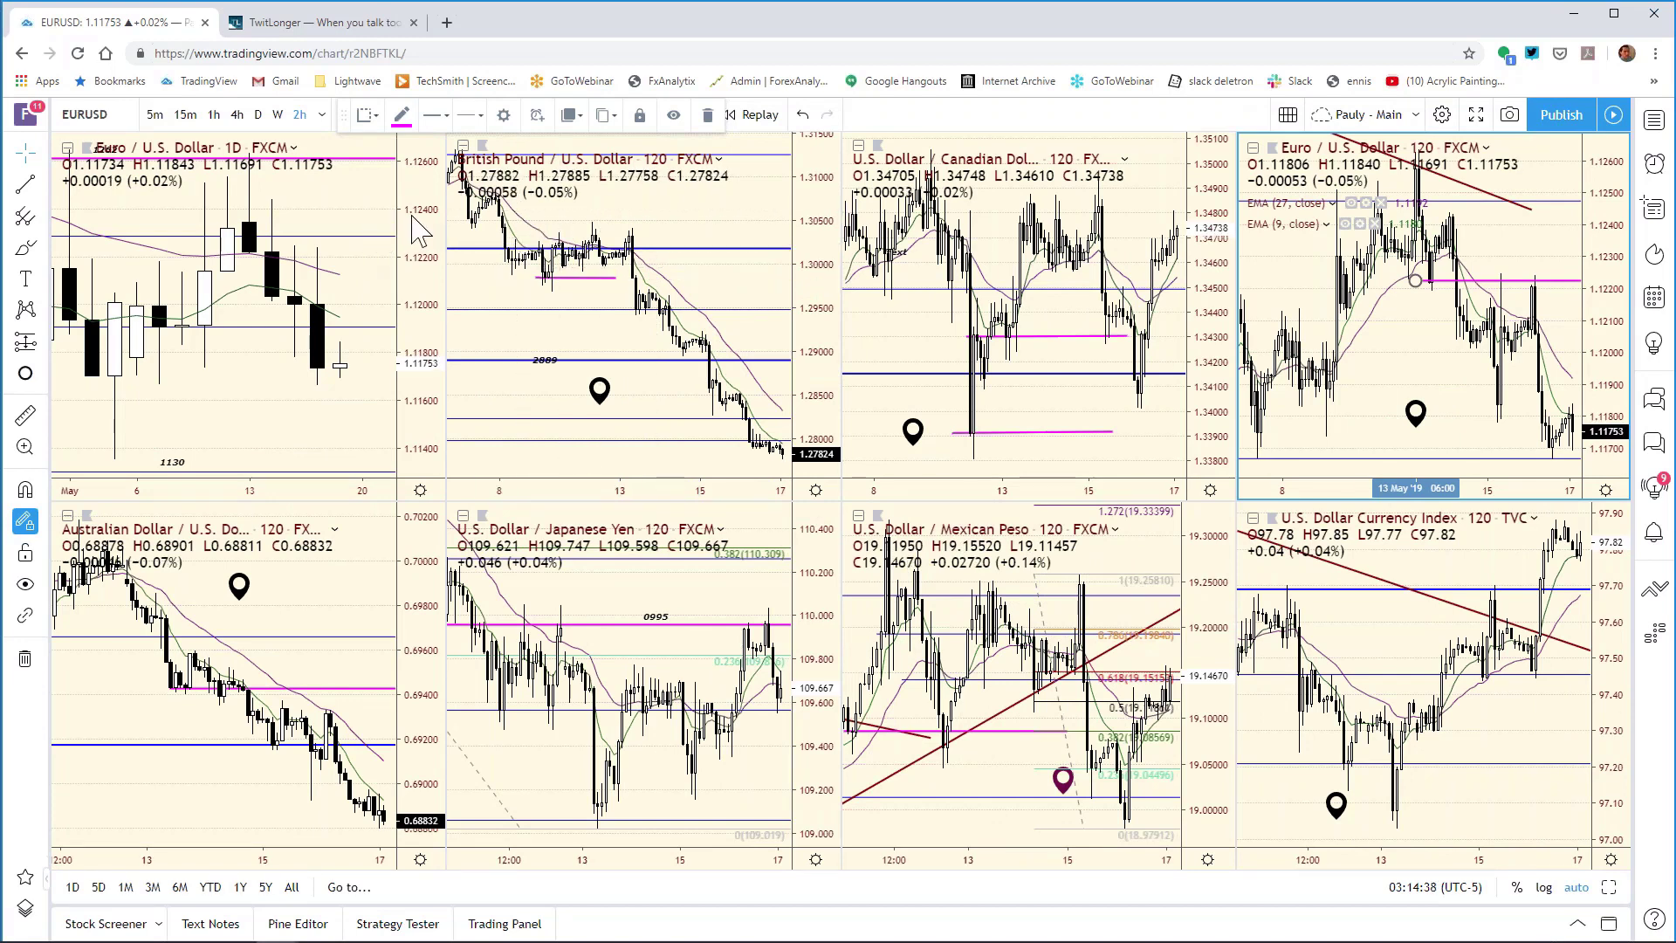
{"action": "left_click", "coordinate": [416, 231]}
{"action": "type", "text": "GB"}
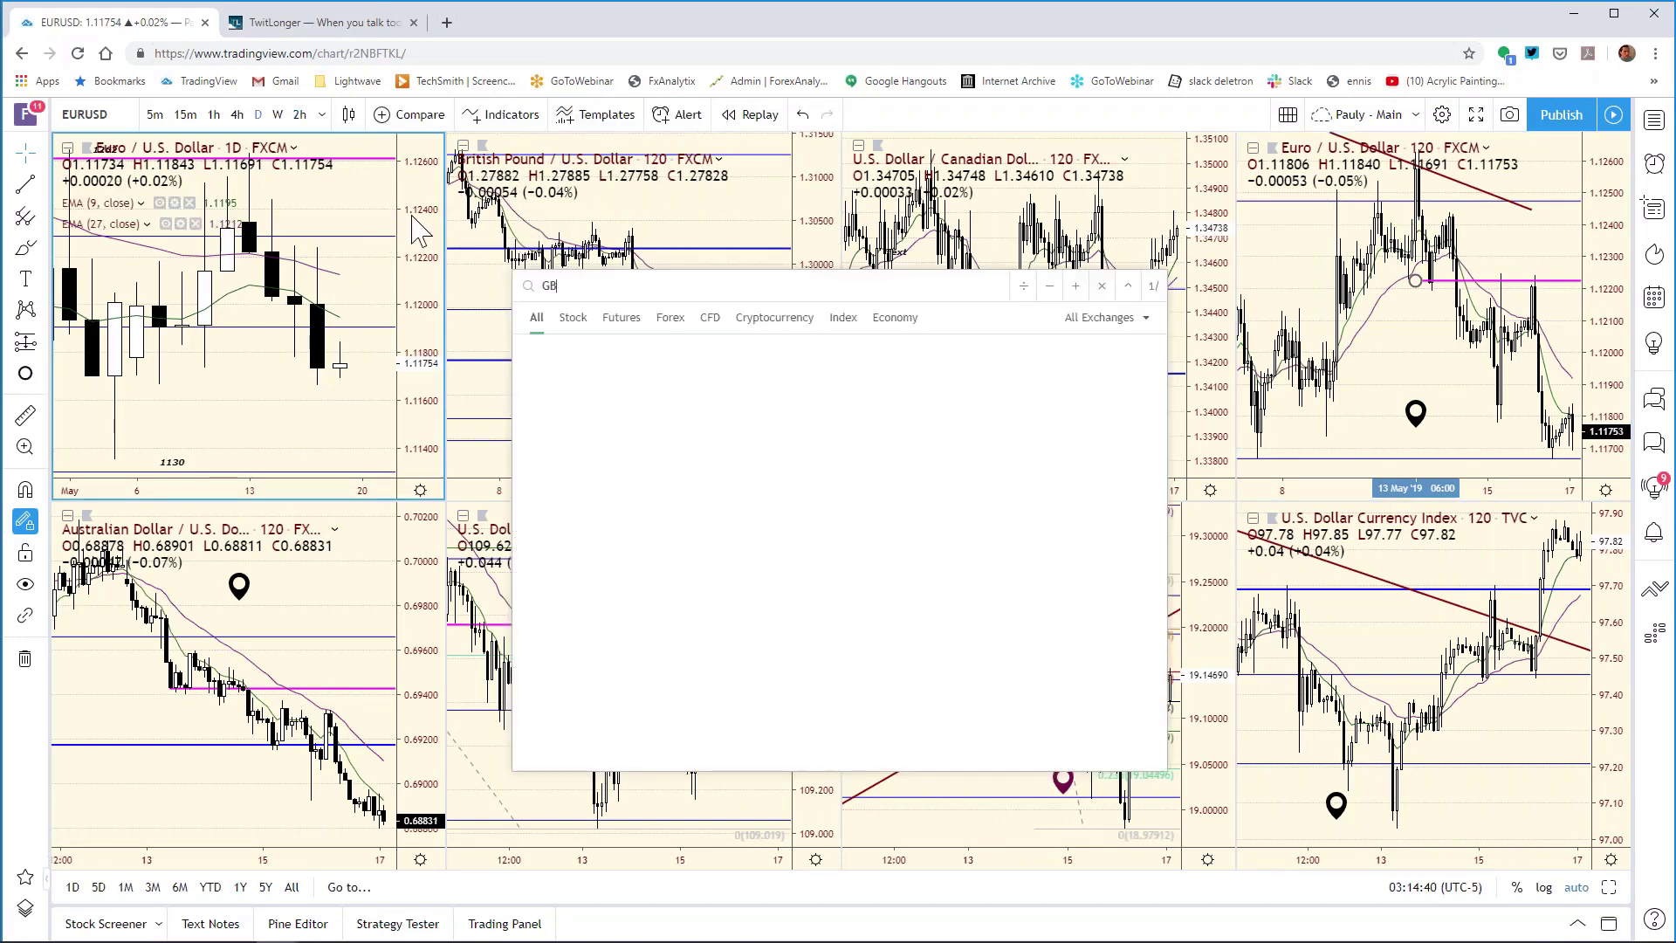
{"action": "type", "text": "PUSD"}
{"action": "key", "text": "Return"}
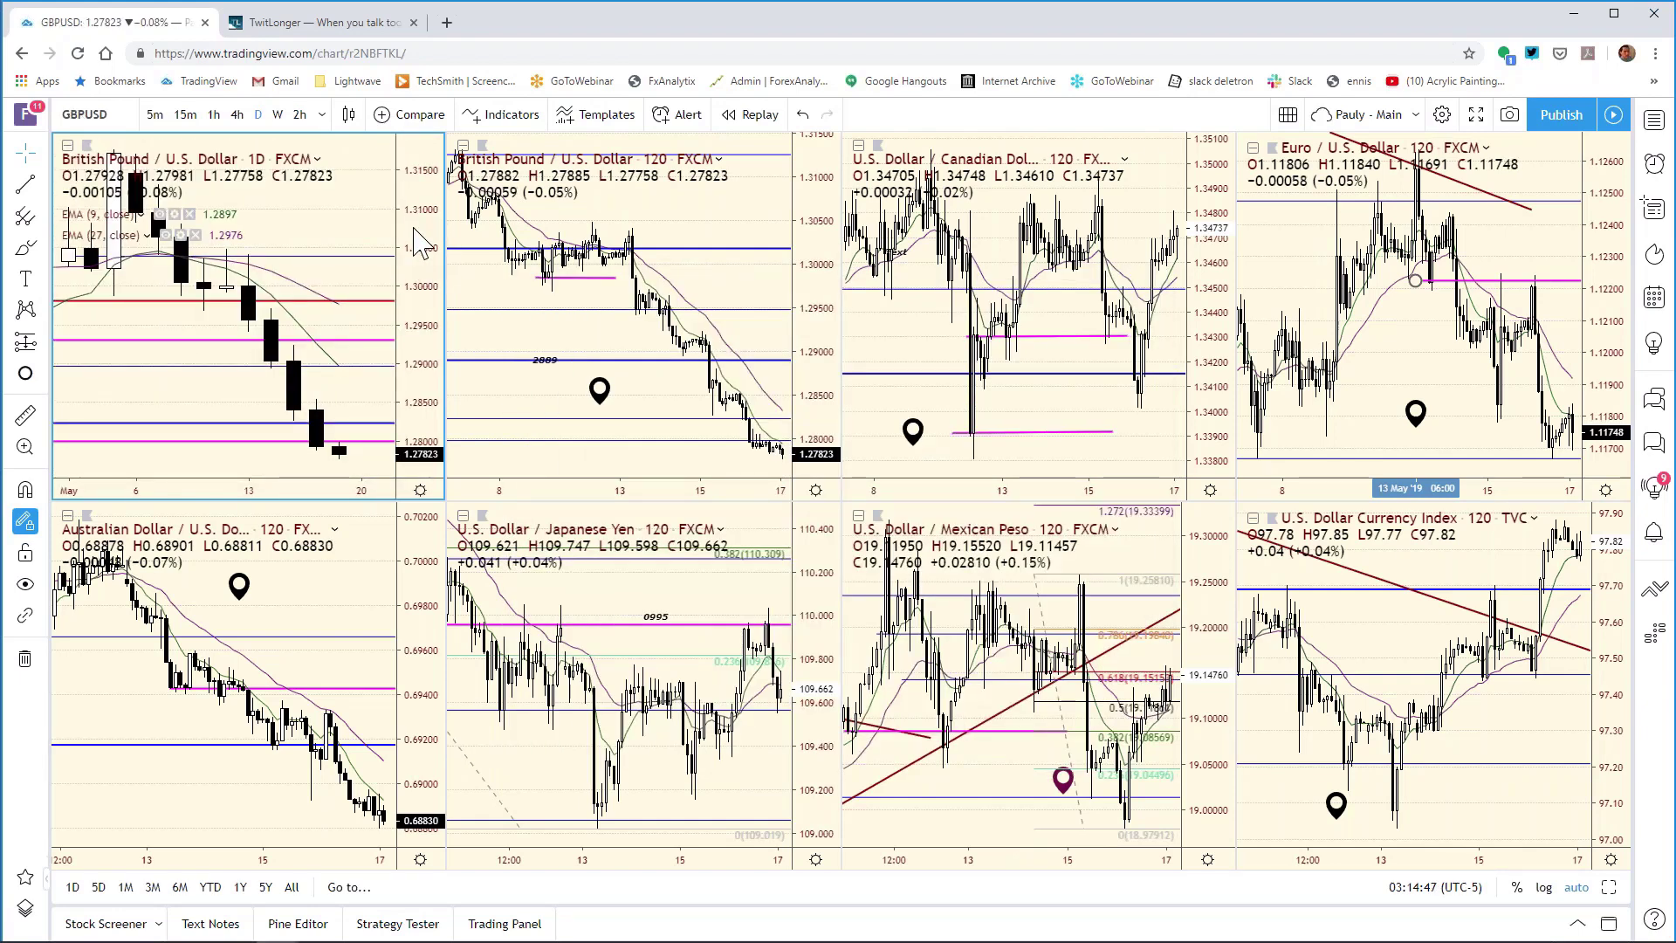
{"action": "left_click", "coordinate": [1610, 888]}
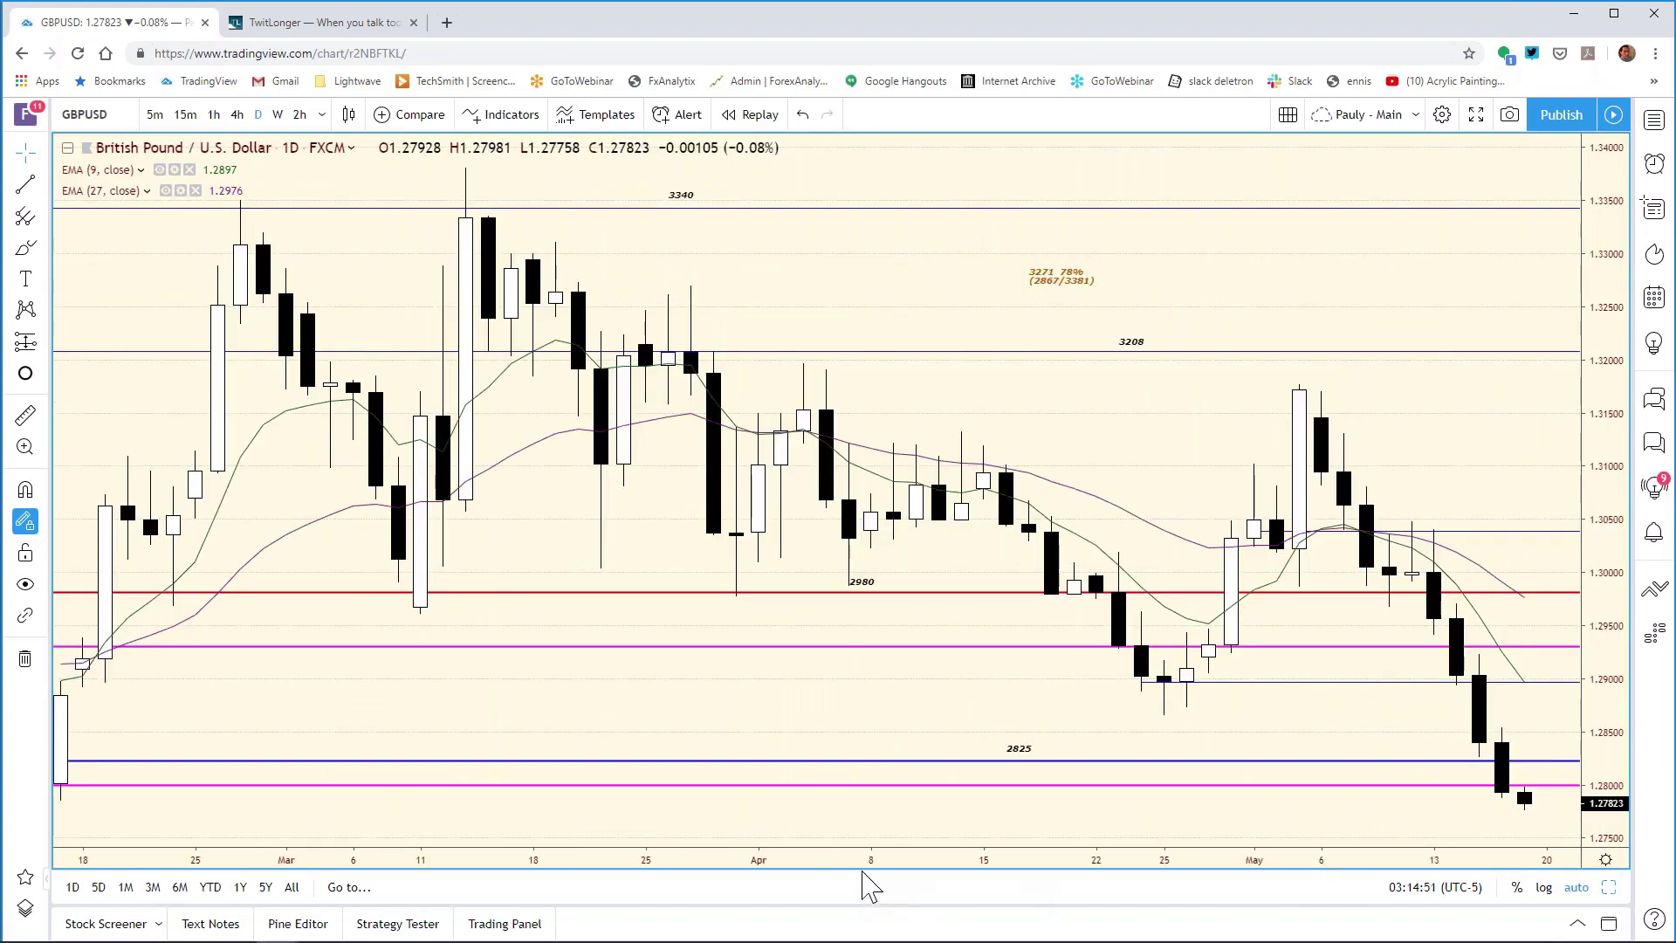
Step: Zoom the GBP/USD daily chart out to October, check the watchlist, then restore the grid
{"action": "left_click_drag", "start_coordinate": [873, 861], "coordinate": [1306, 878]}
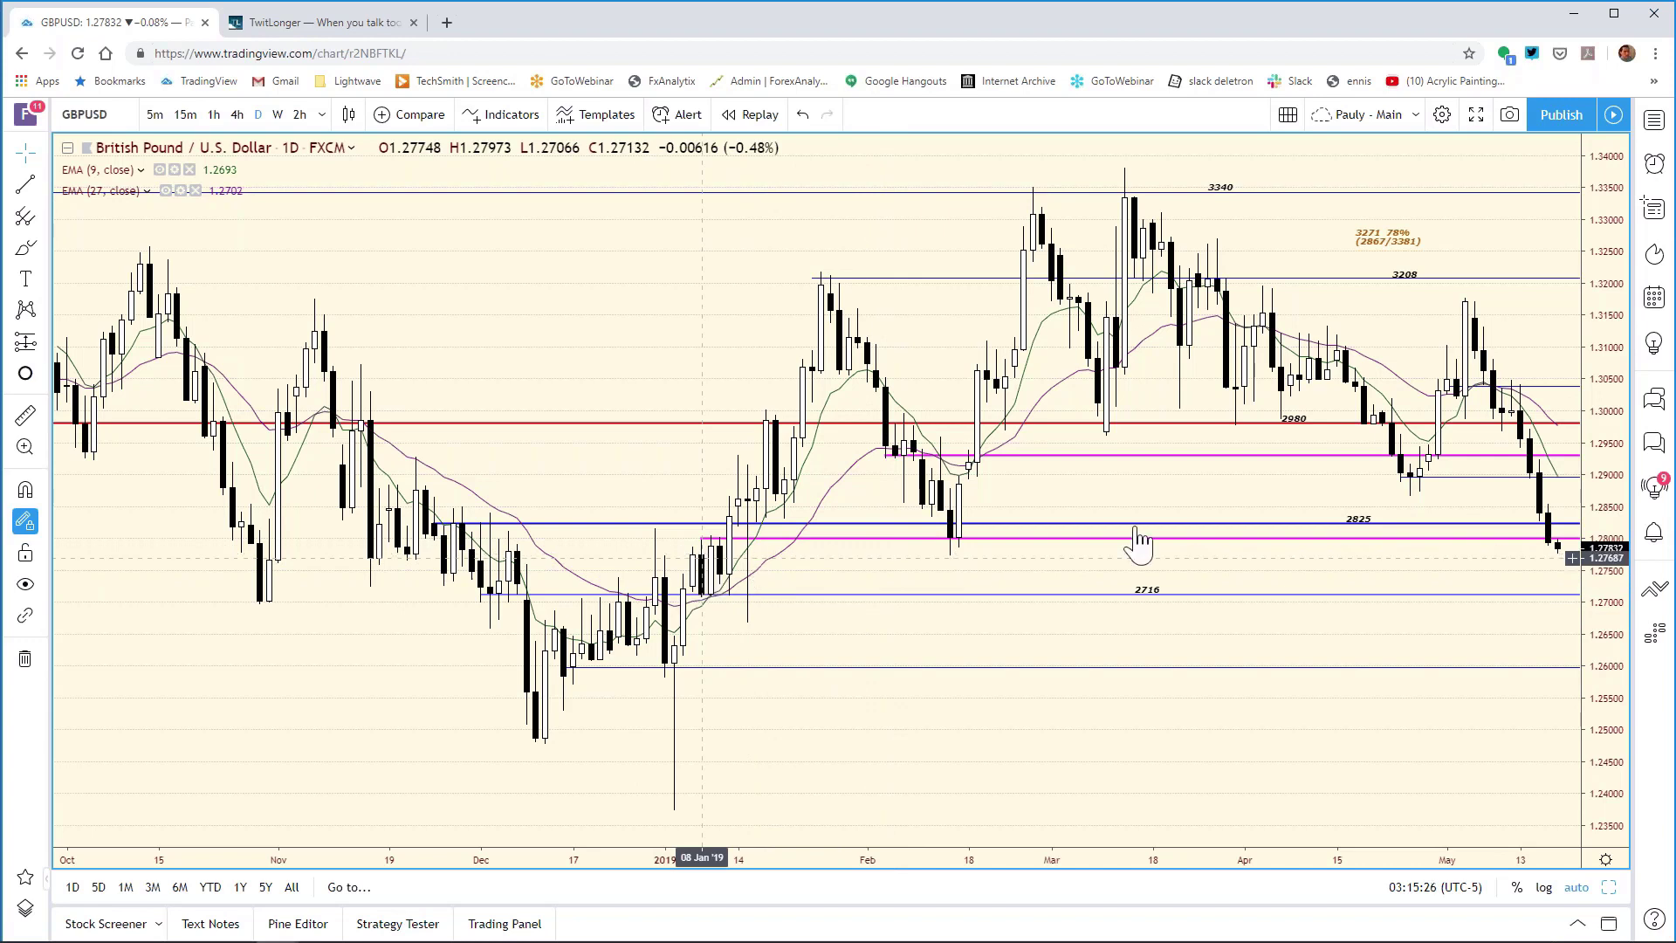
{"action": "left_click", "coordinate": [1653, 122]}
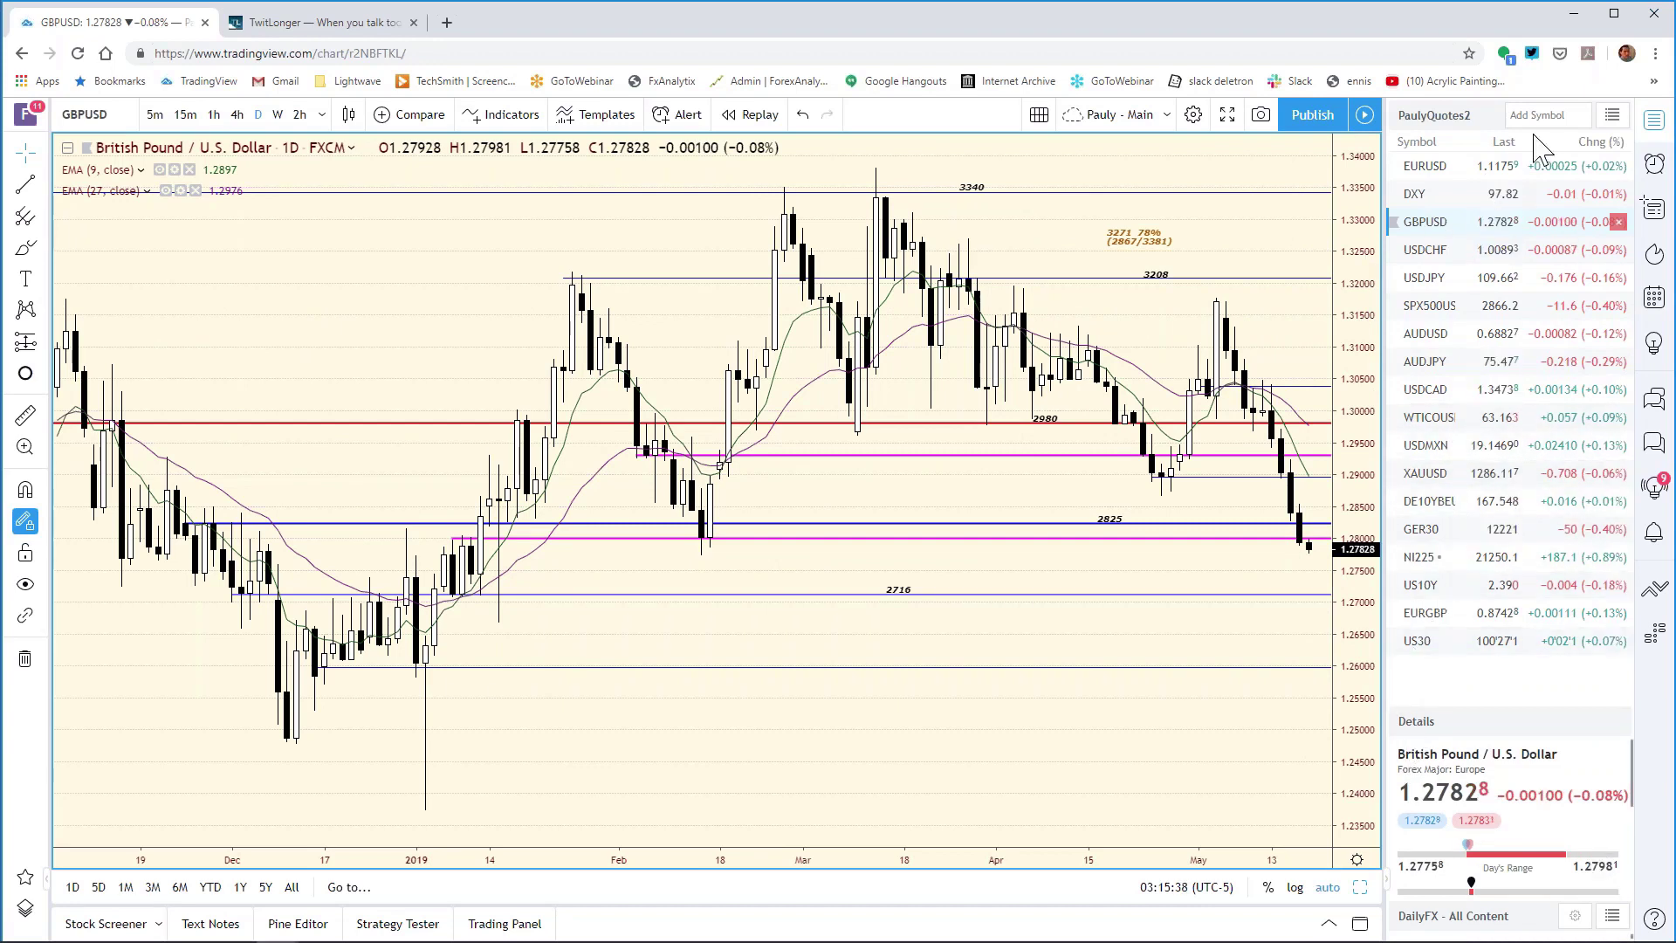
{"action": "left_click", "coordinate": [1656, 122]}
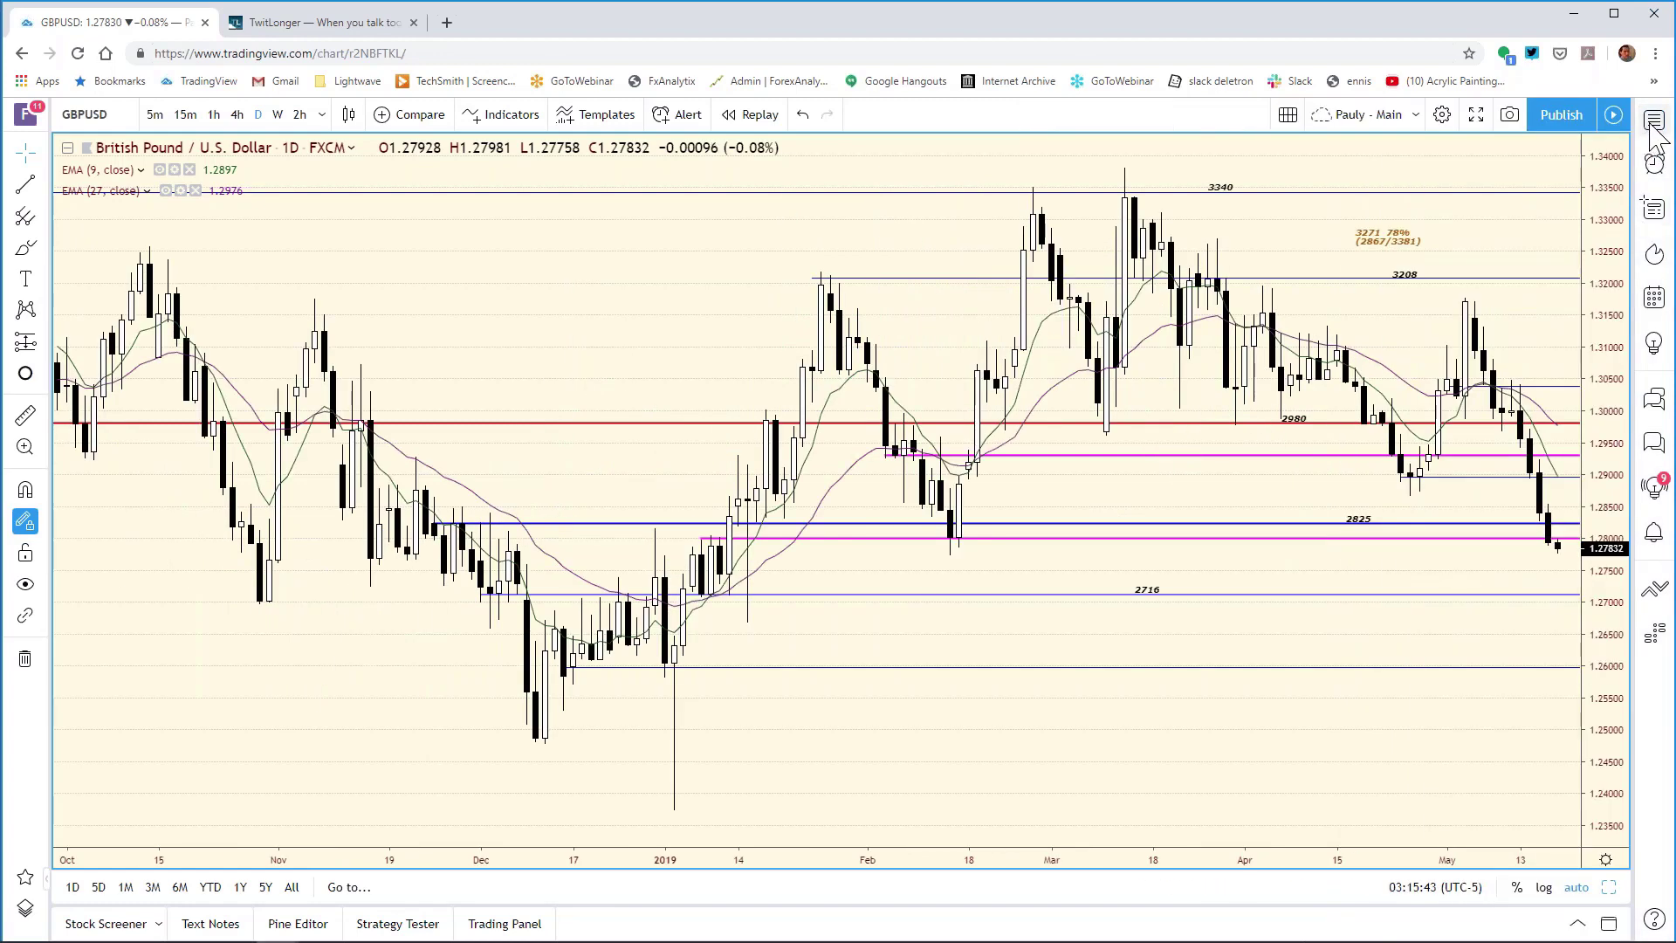
{"action": "left_click", "coordinate": [1654, 124]}
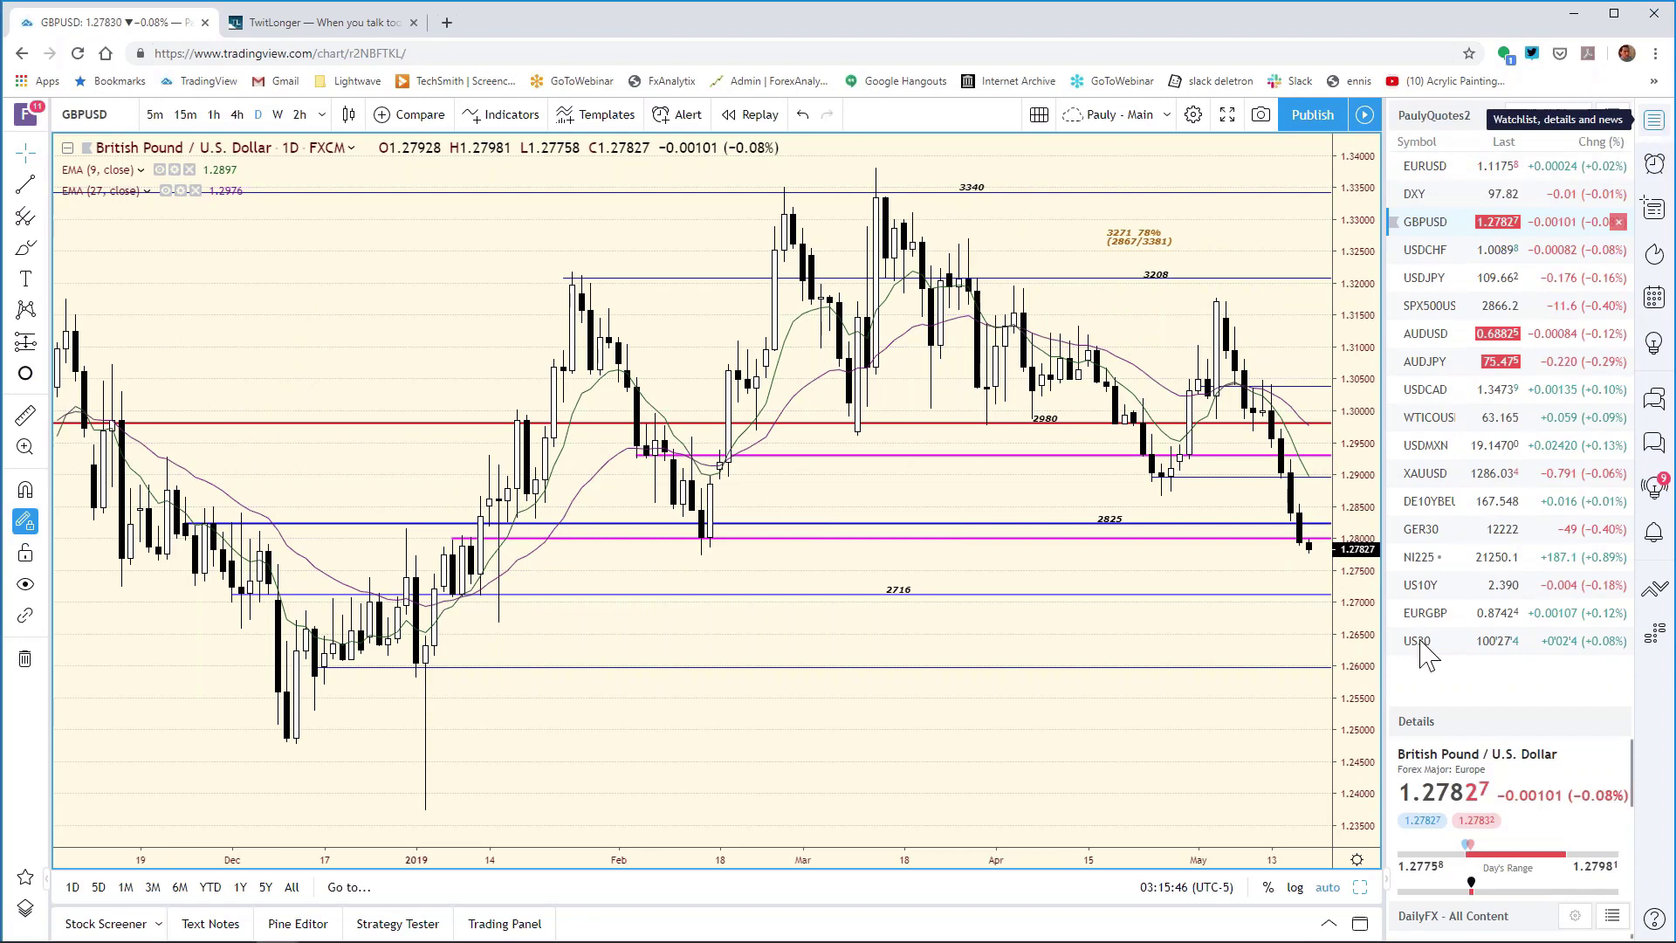
{"action": "left_click", "coordinate": [1654, 122]}
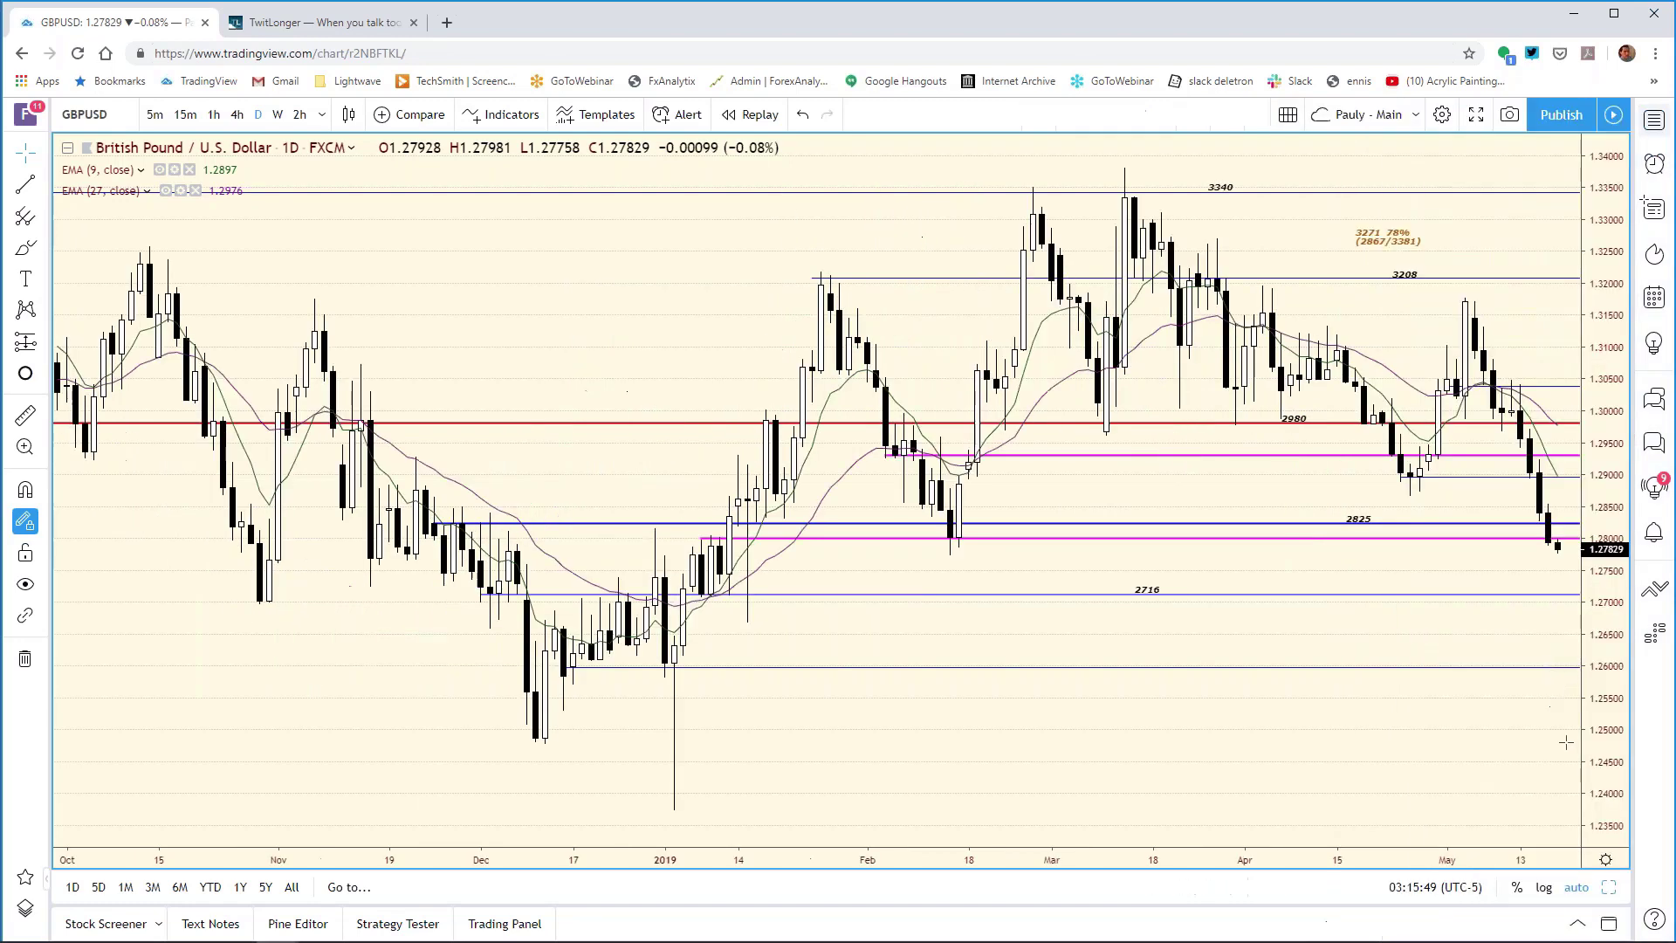
{"action": "left_click", "coordinate": [1606, 888]}
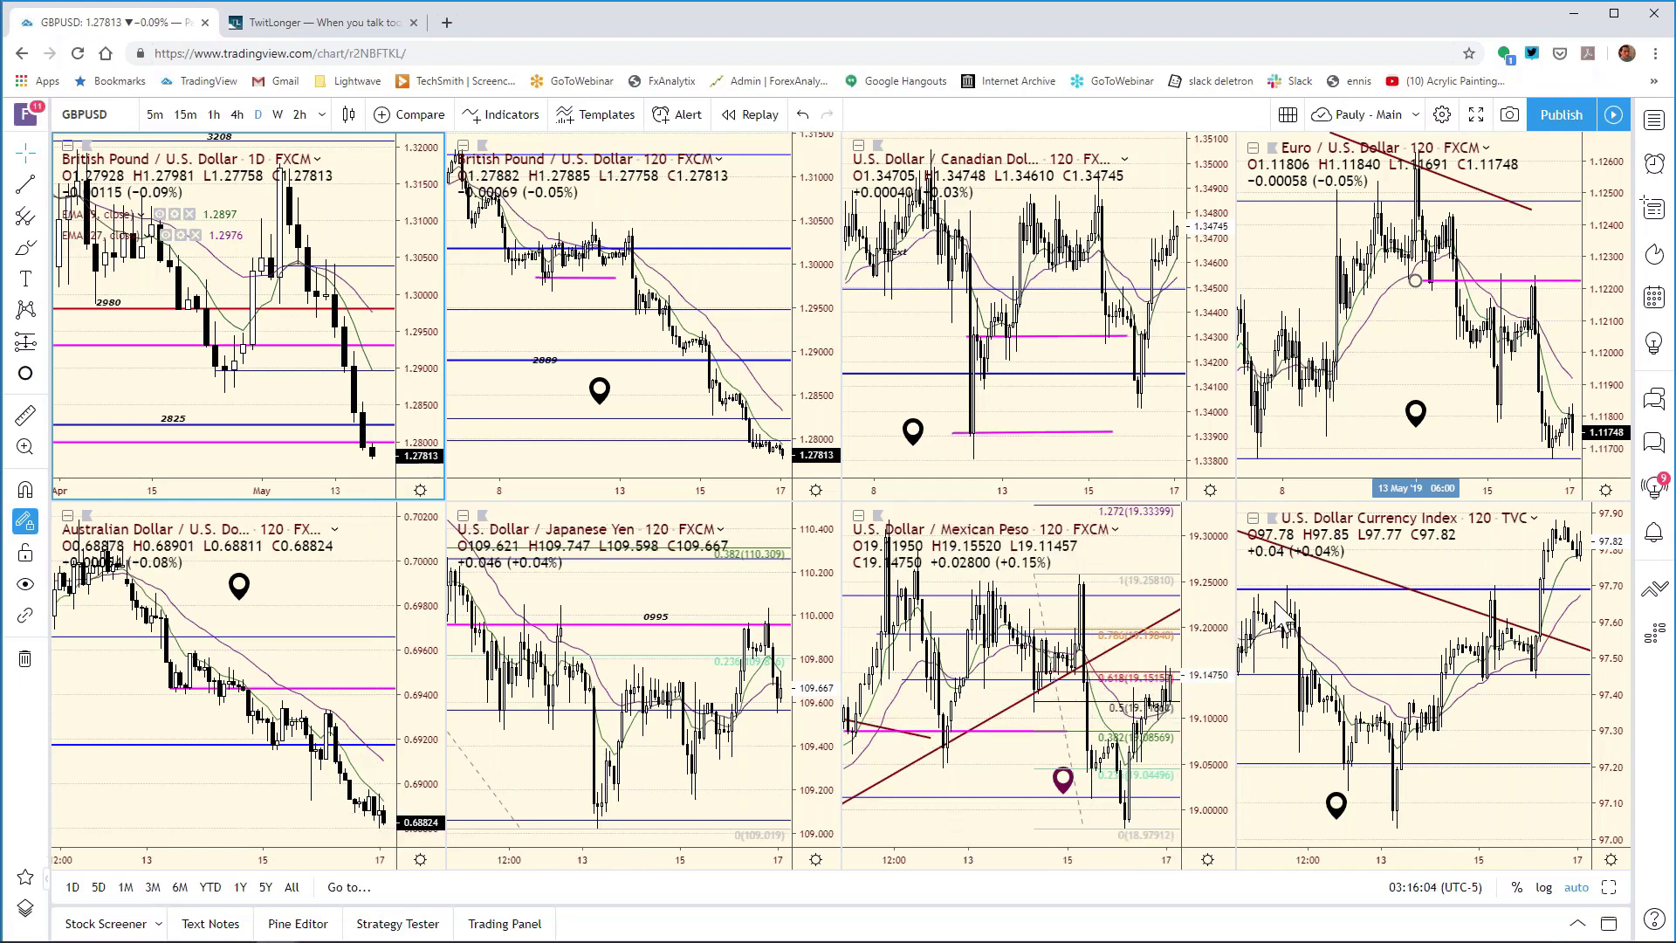
Step: Maximize the GBP/USD 2-hour chart and zoom it out
{"action": "left_click", "coordinate": [808, 225]}
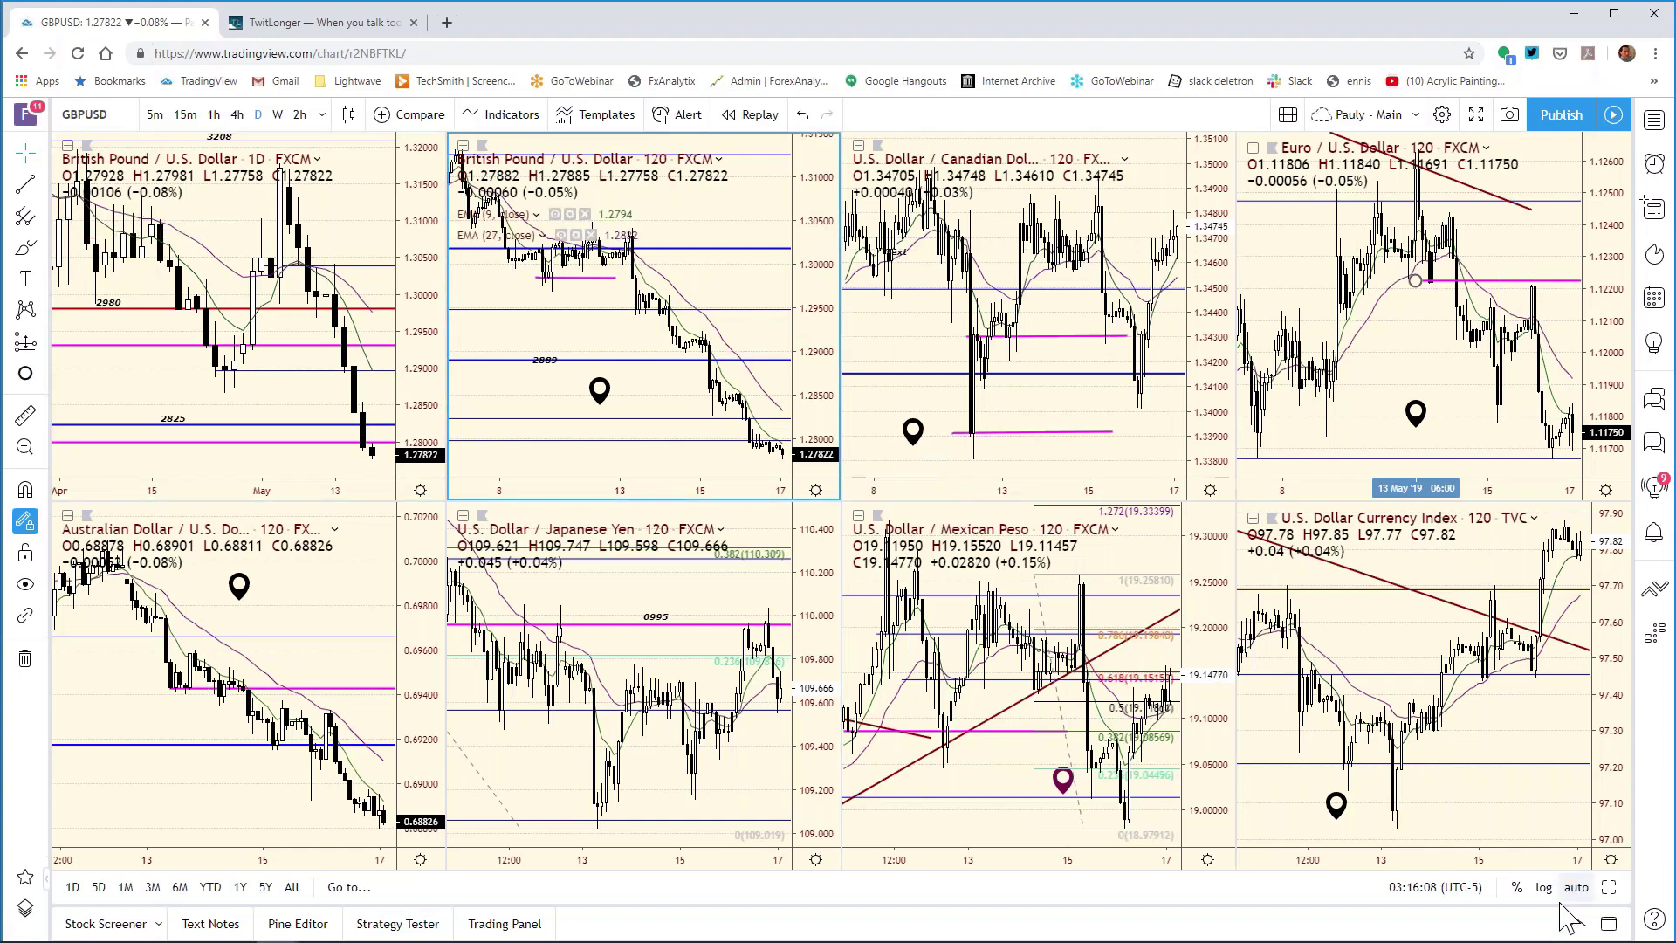
{"action": "left_click", "coordinate": [1608, 887]}
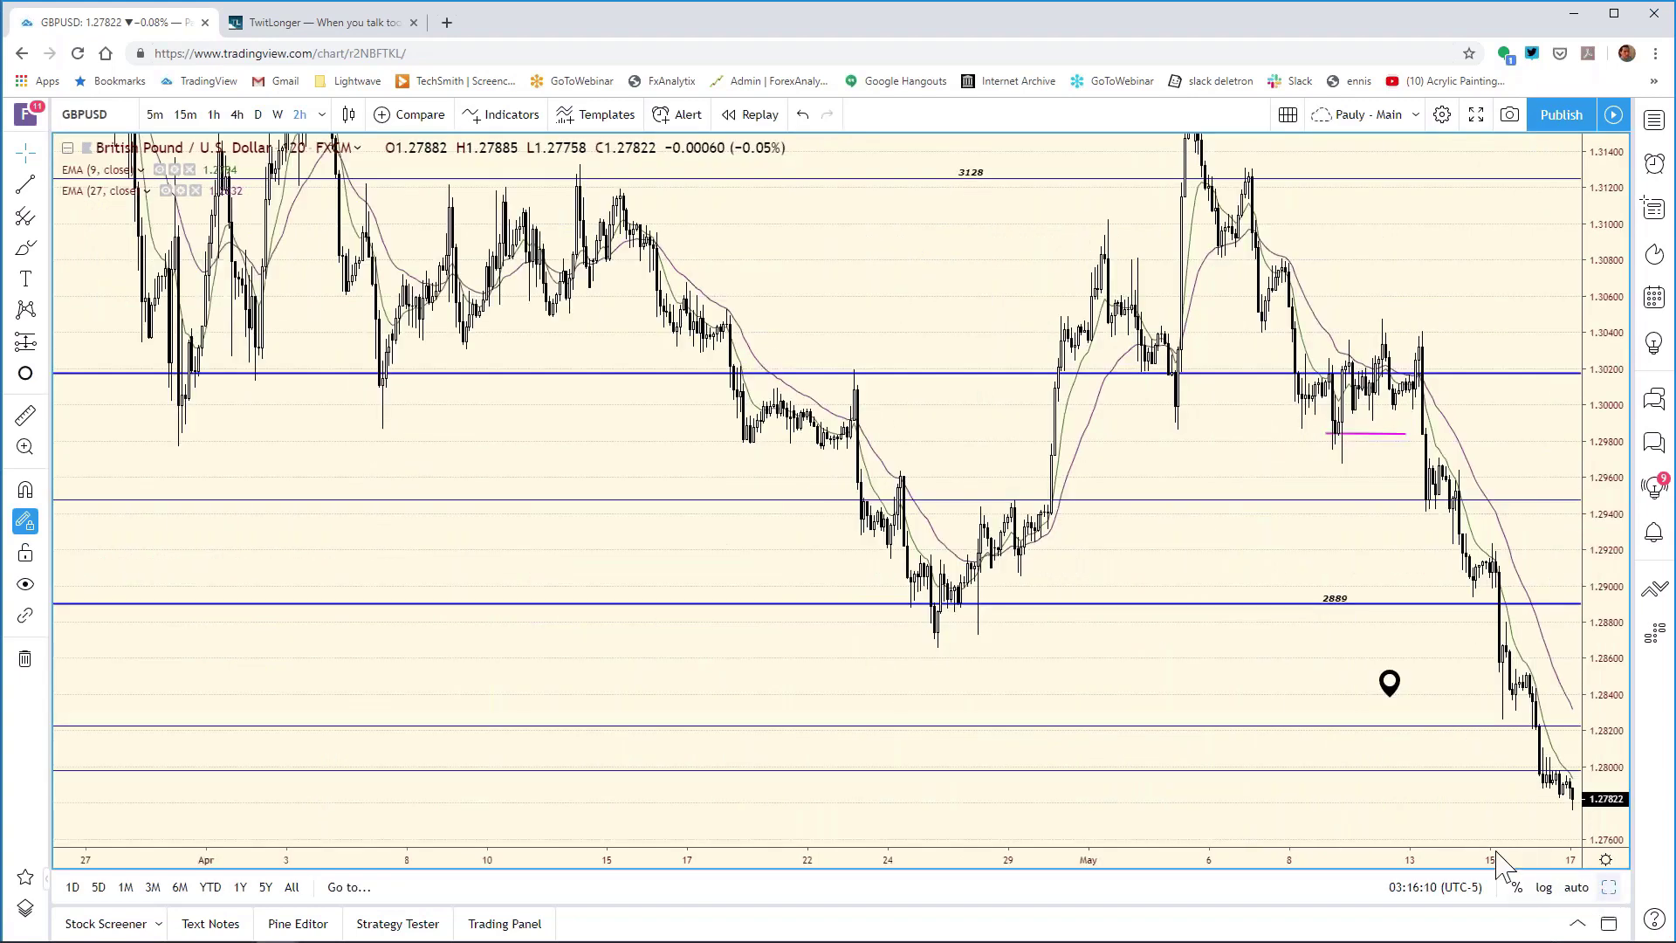
{"action": "scroll", "coordinate": [1344, 861], "scroll_direction": "down", "scroll_amount": 5}
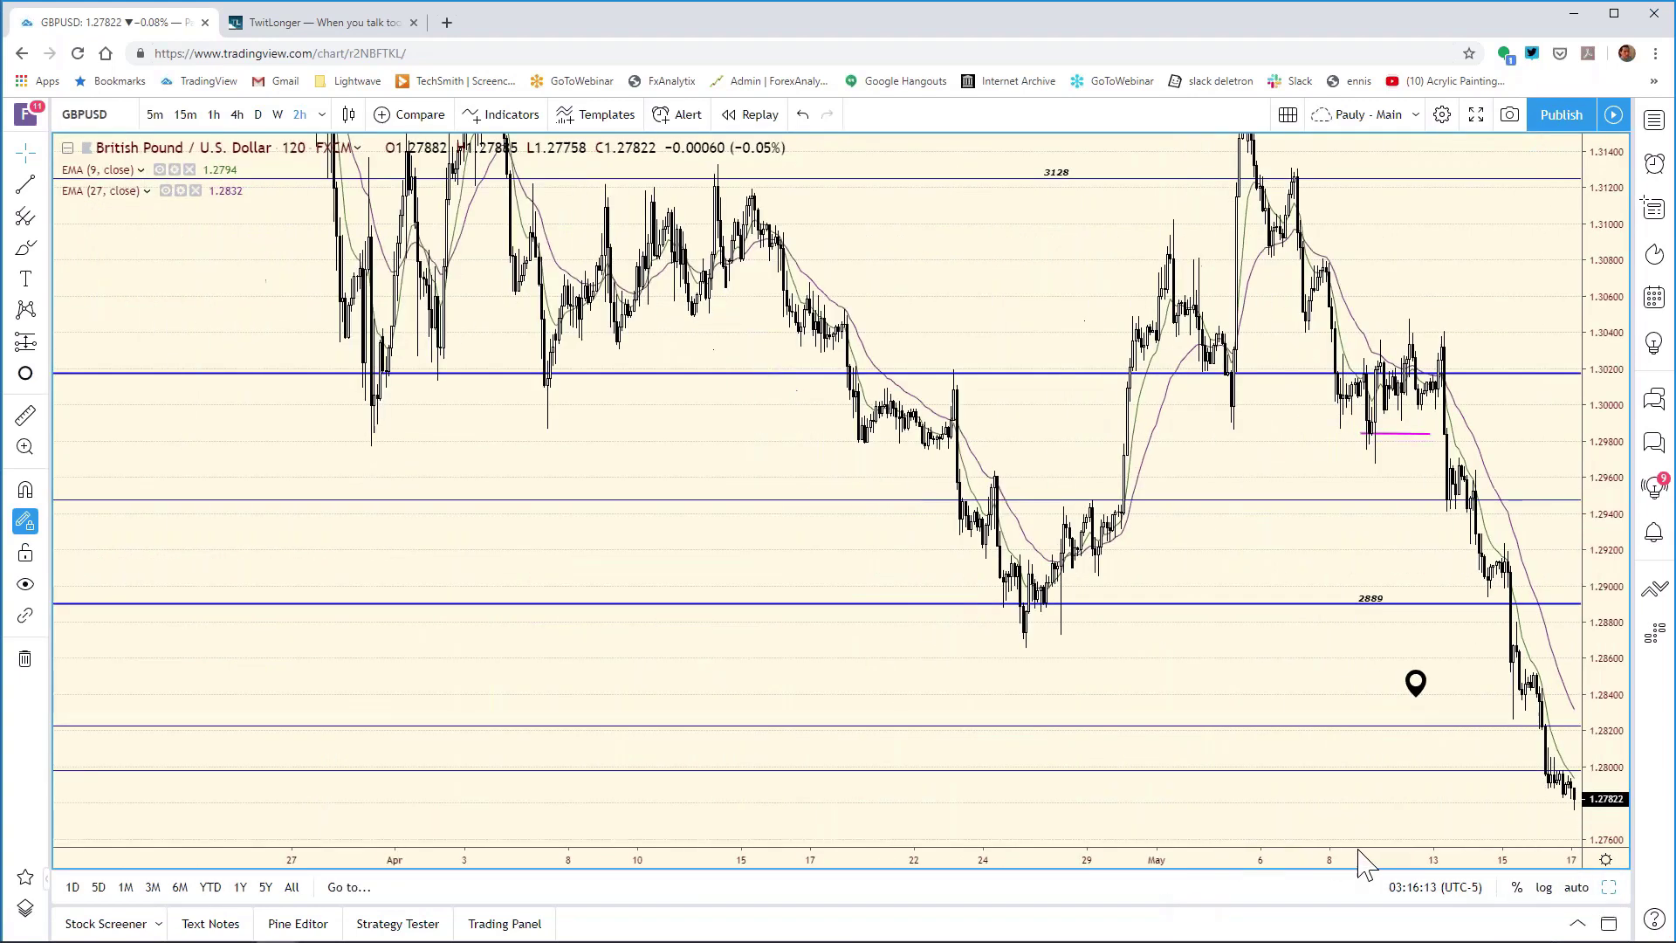
{"action": "scroll", "coordinate": [1367, 855], "scroll_direction": "down", "scroll_amount": 3}
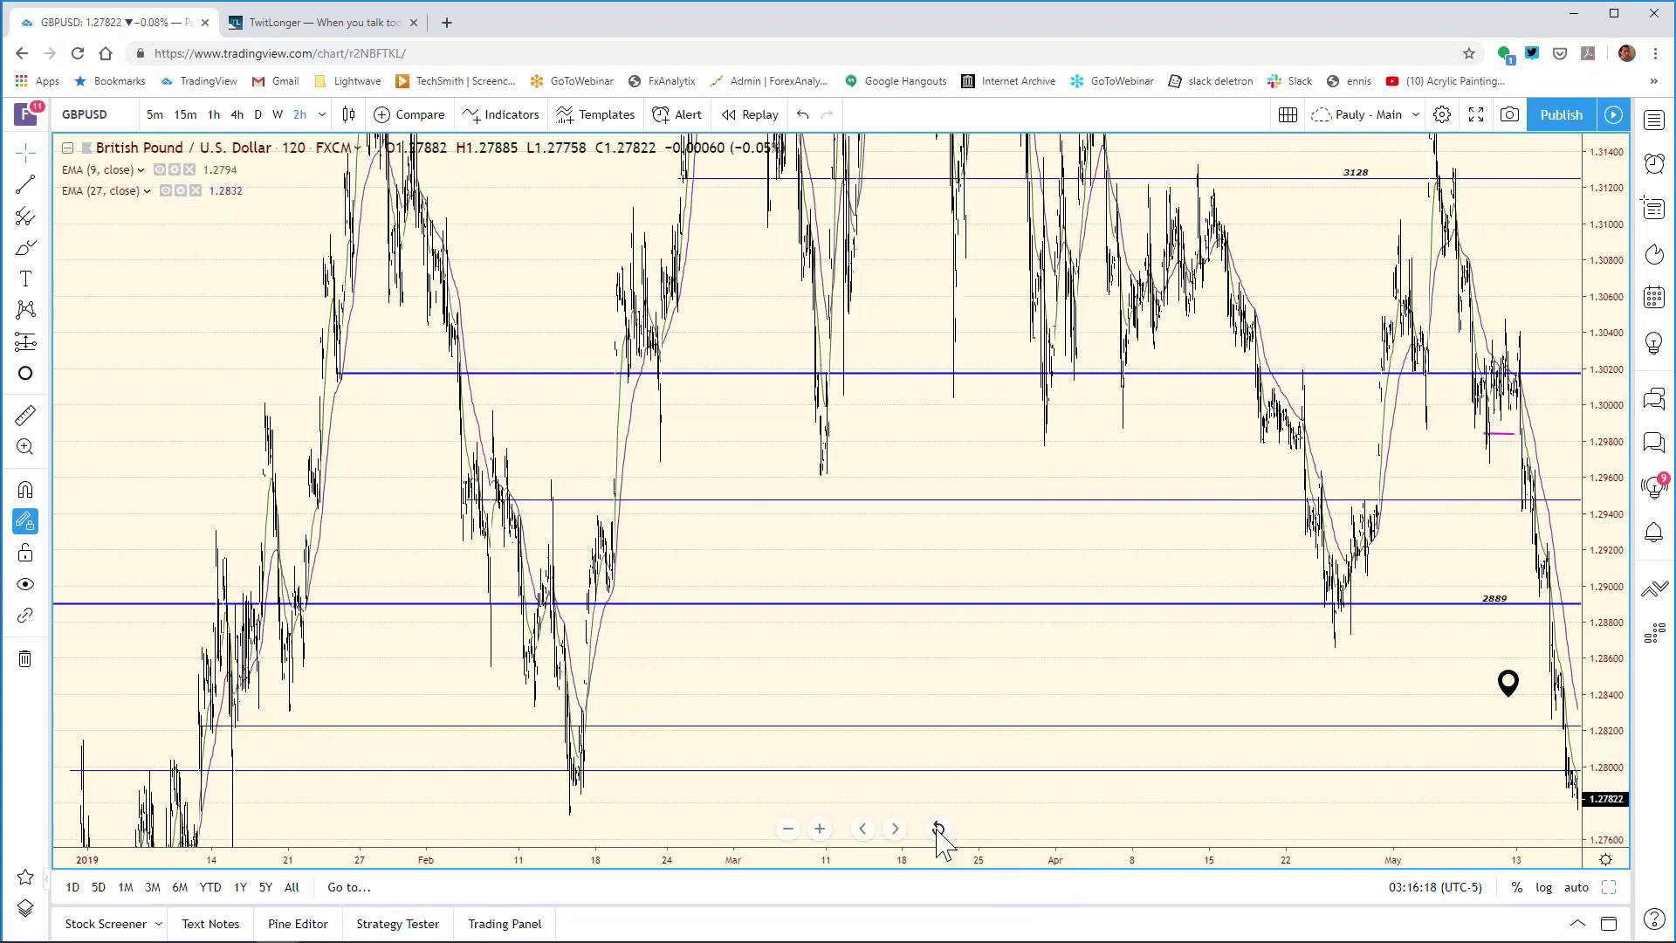
Step: Reset the chart's price fit and adjust the time axis to span January–May
{"action": "left_click", "coordinate": [938, 828]}
{"action": "left_click_drag", "start_coordinate": [931, 866], "coordinate": [1344, 872]}
{"action": "scroll", "coordinate": [1344, 873], "scroll_direction": "down", "scroll_amount": 5}
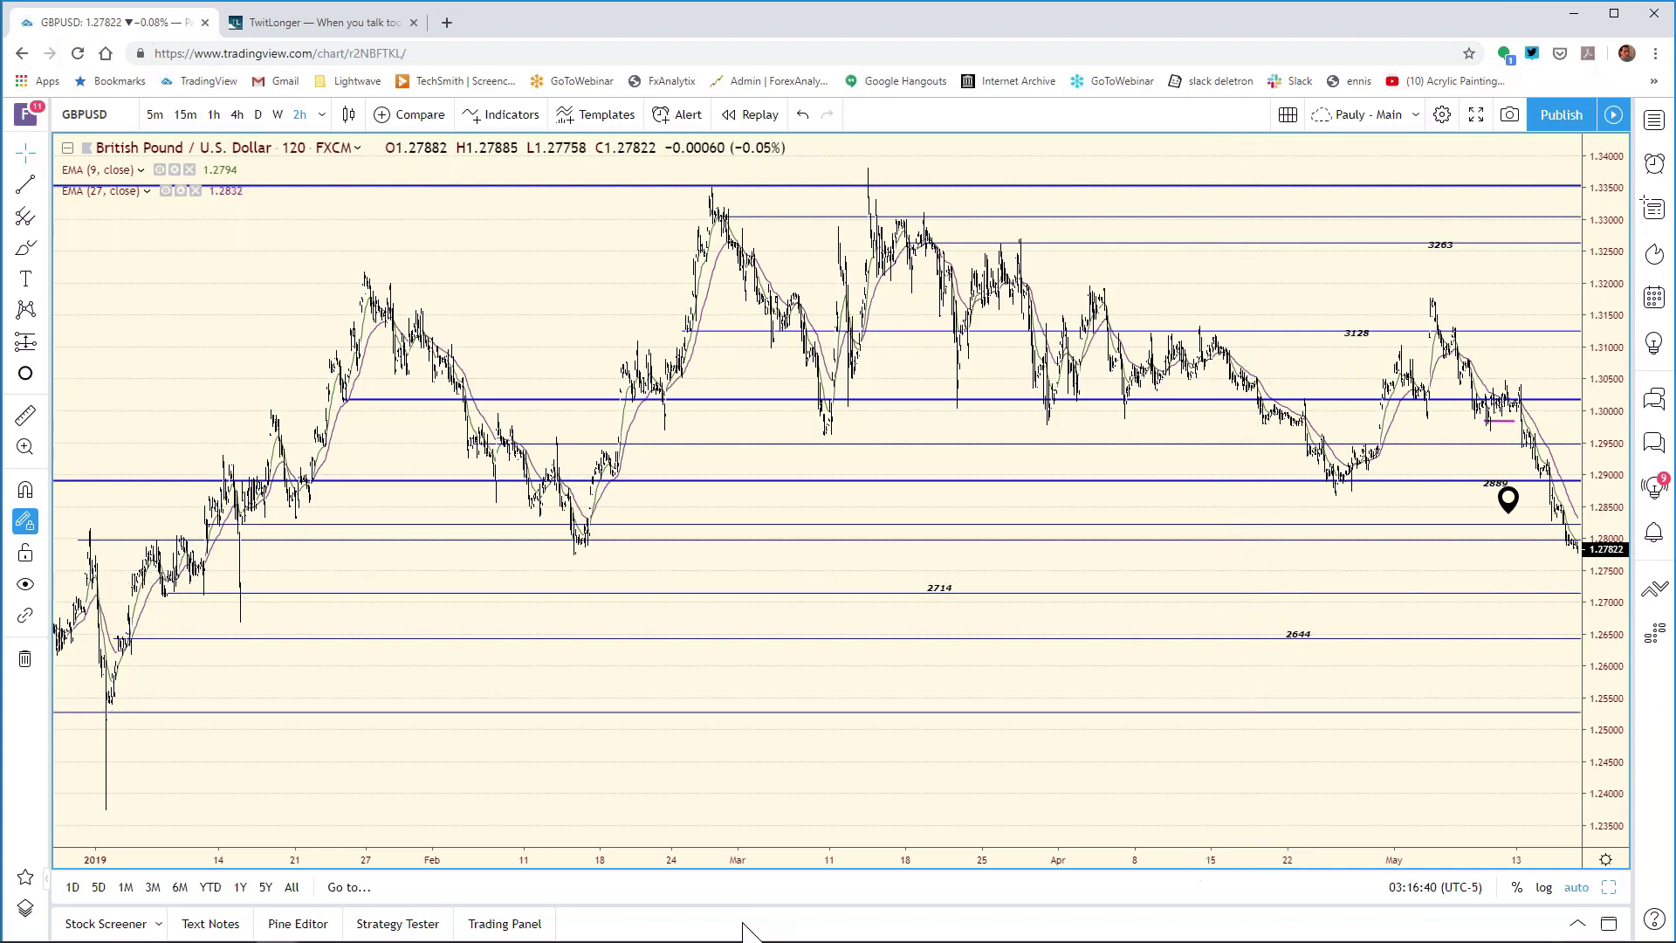
{"action": "mouse_move", "coordinate": [530, 900]}
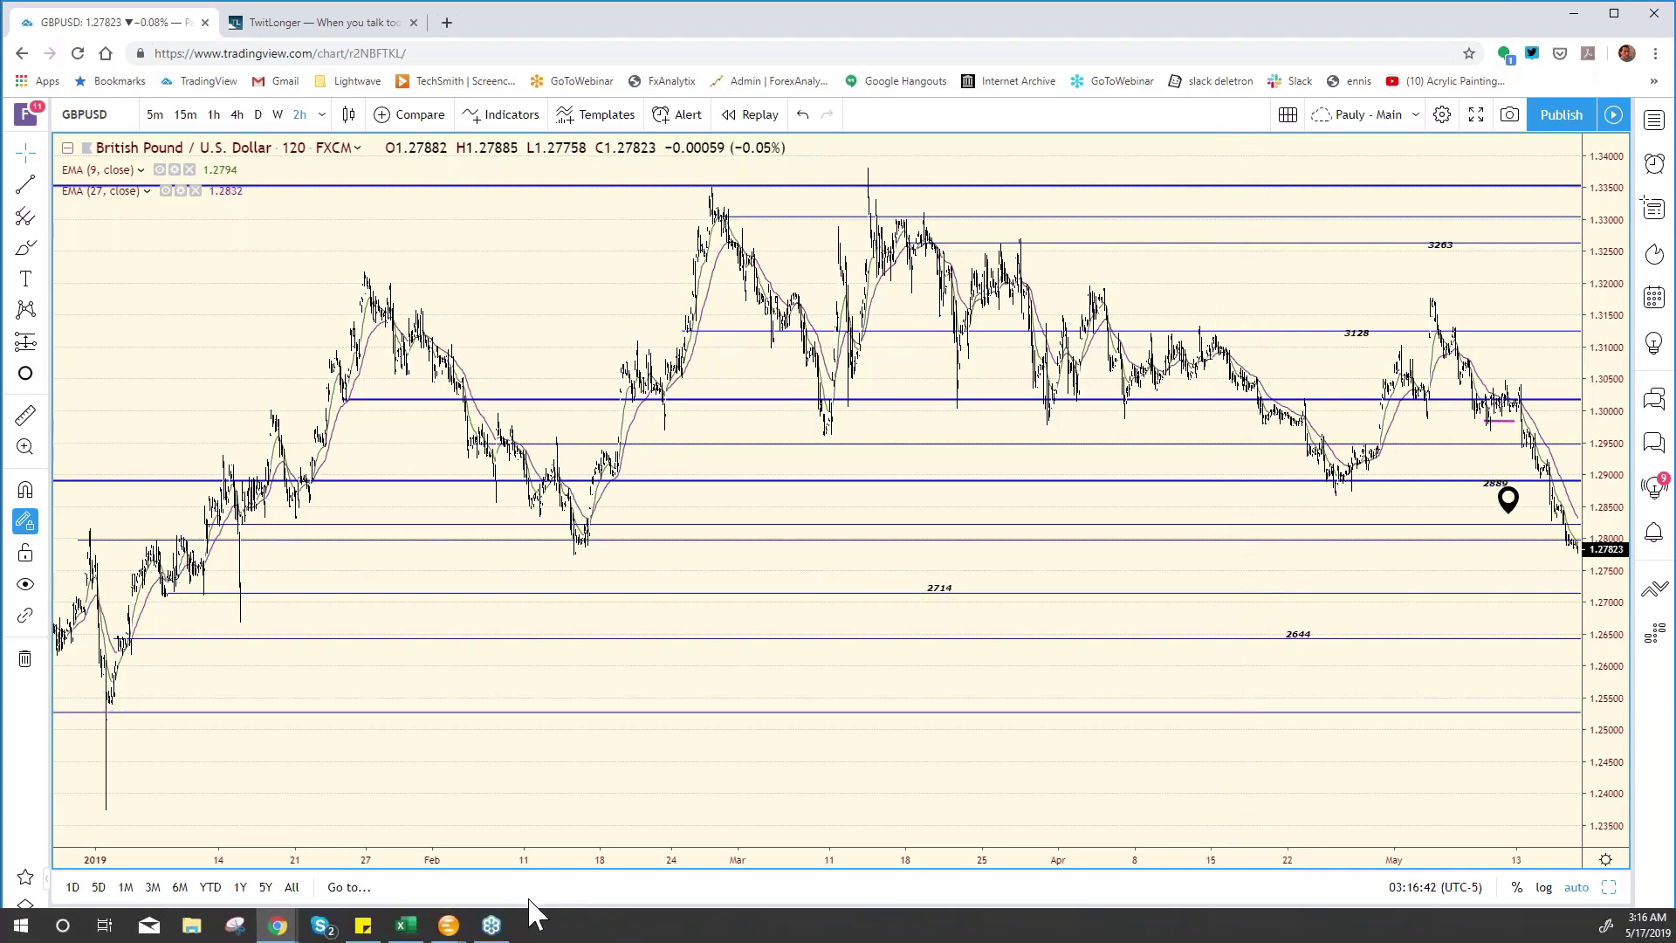
{"action": "left_click", "coordinate": [406, 925]}
Step: Change the GBP/USD support in Excel's bias table from 2801 to 2743, then return to TradingView
{"action": "left_click", "coordinate": [1174, 470]}
{"action": "left_click", "coordinate": [1133, 468]}
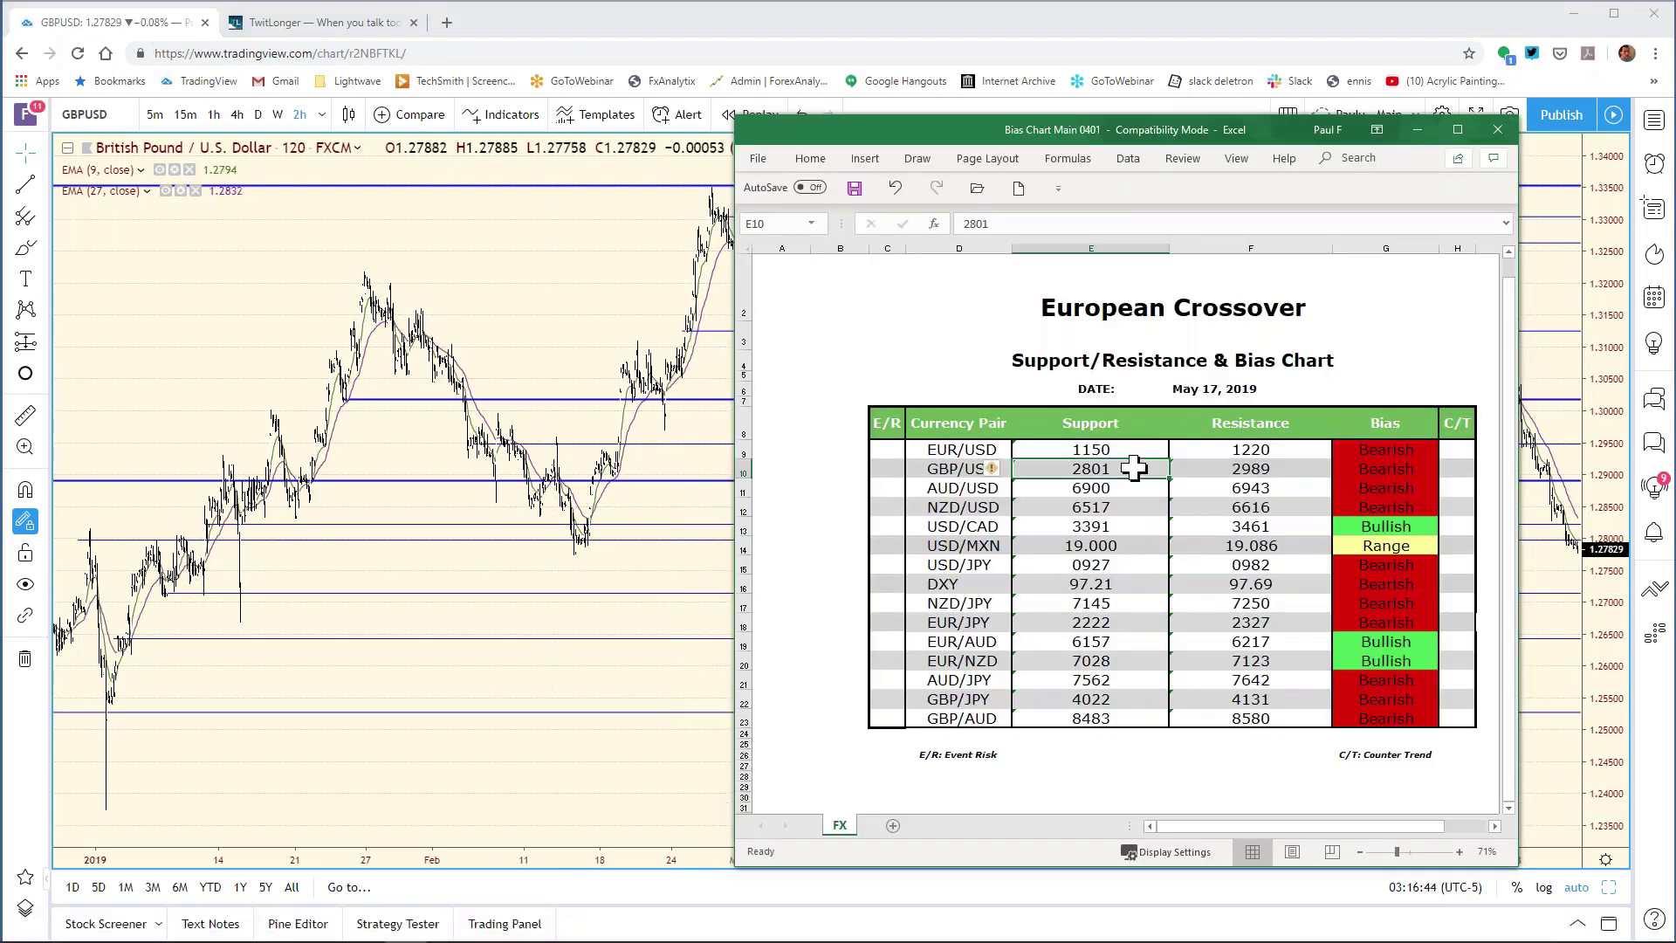
{"action": "left_click", "coordinate": [991, 225]}
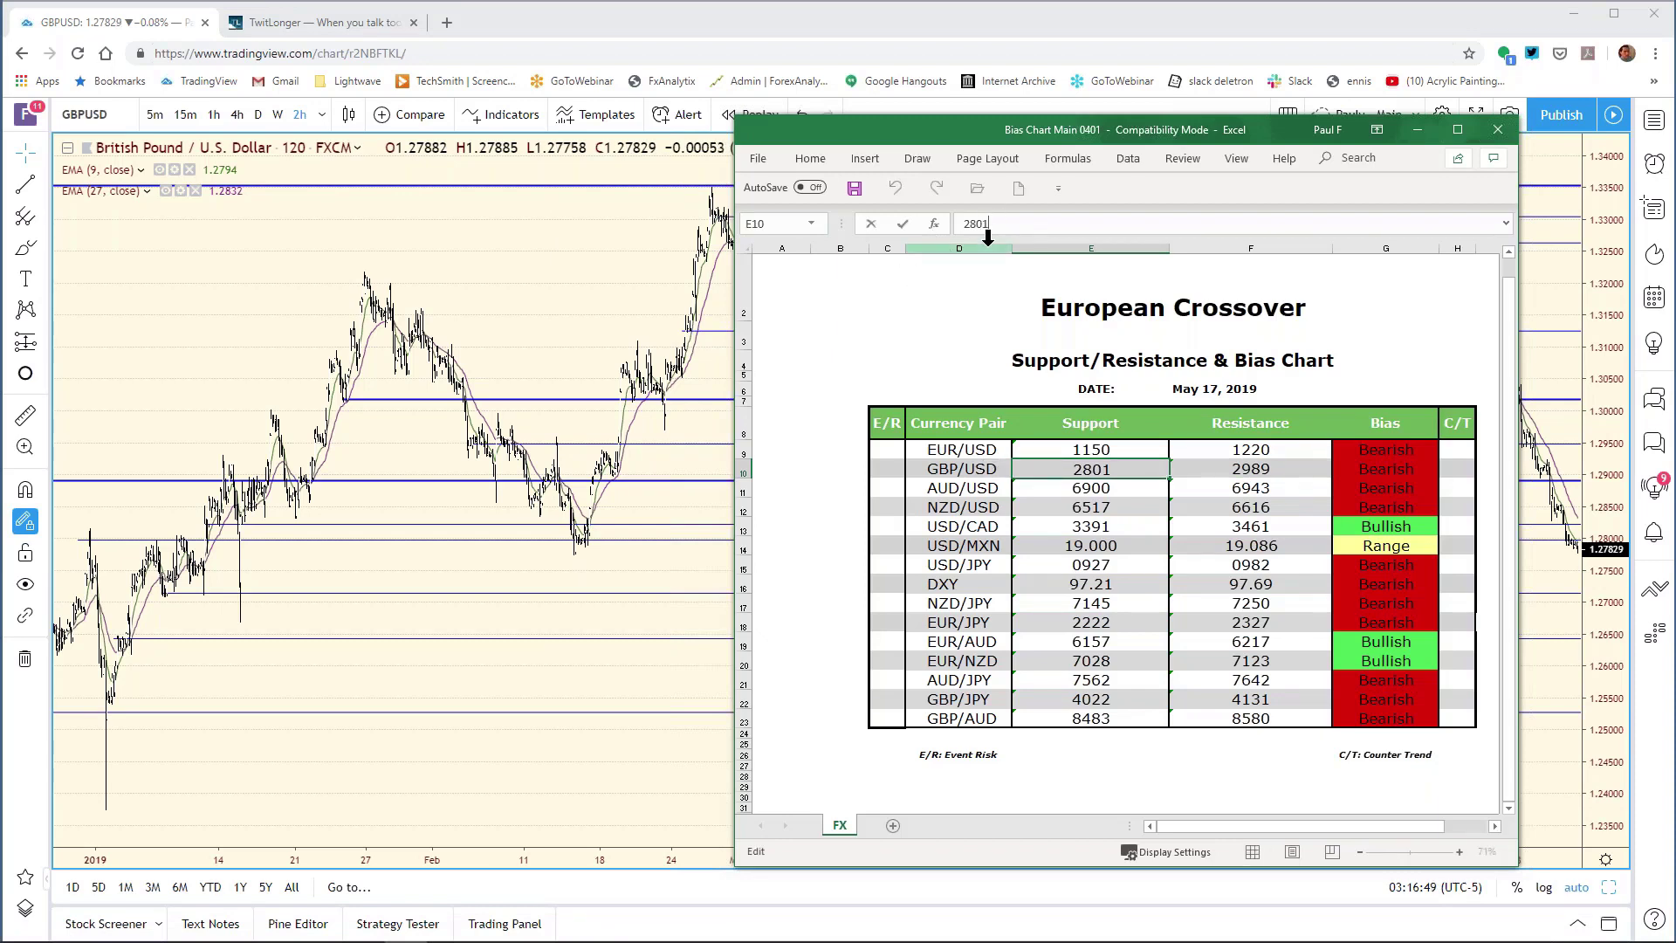
{"action": "key", "text": "BackSpace"}
{"action": "key", "text": "Return"}
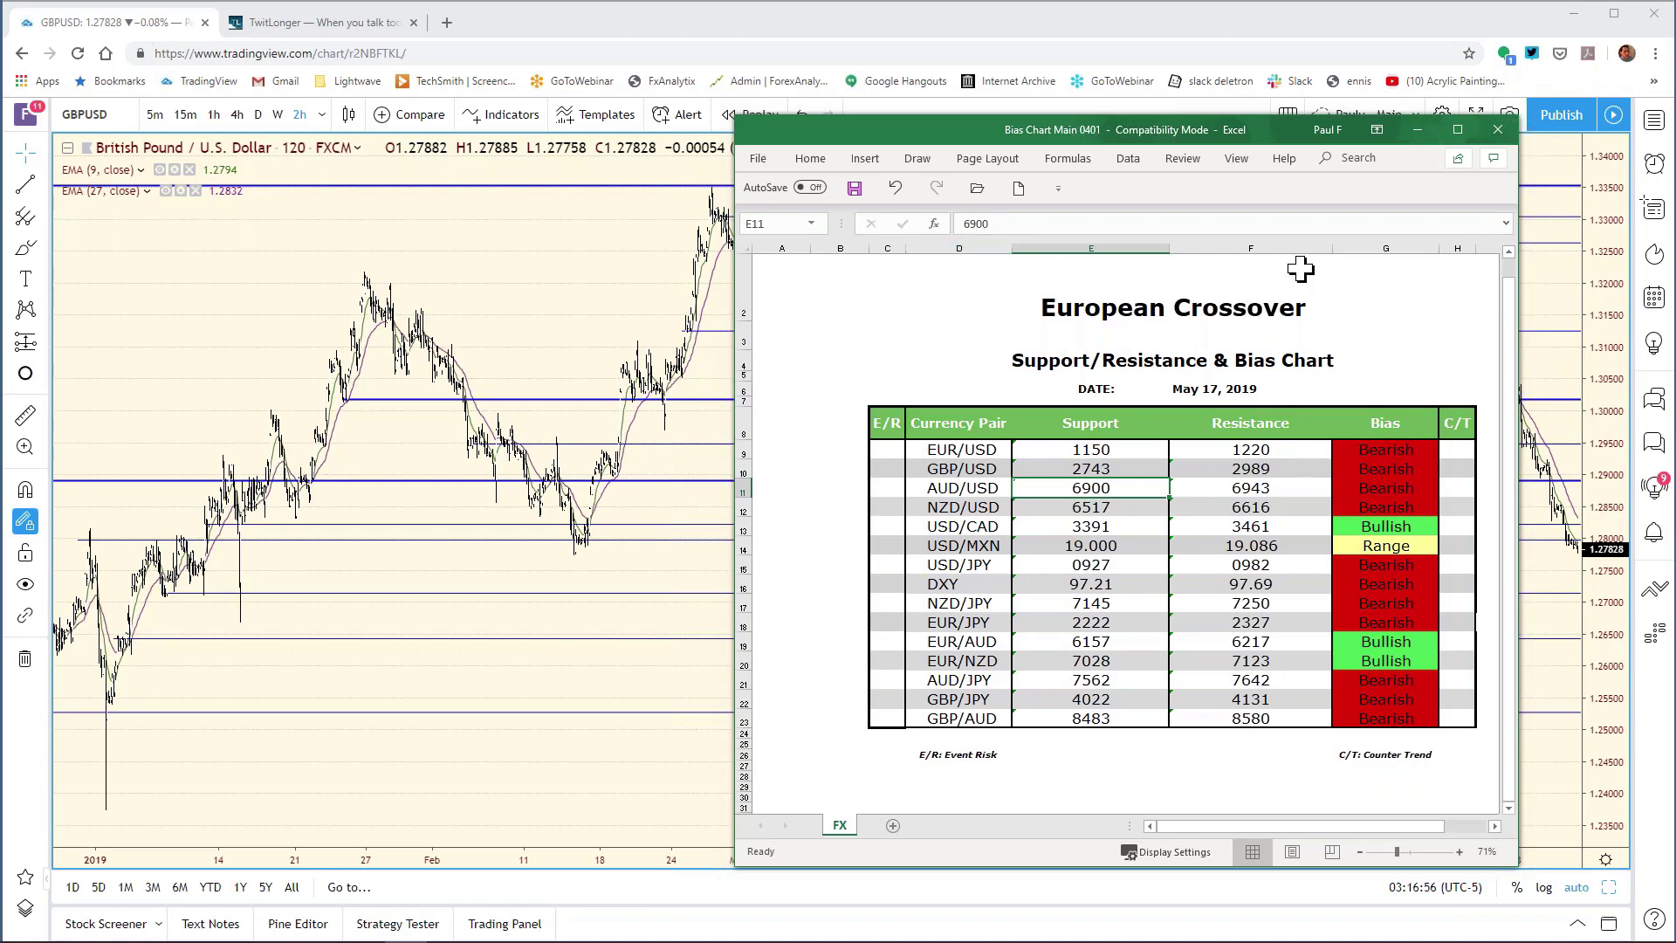
{"action": "left_click", "coordinate": [1543, 300]}
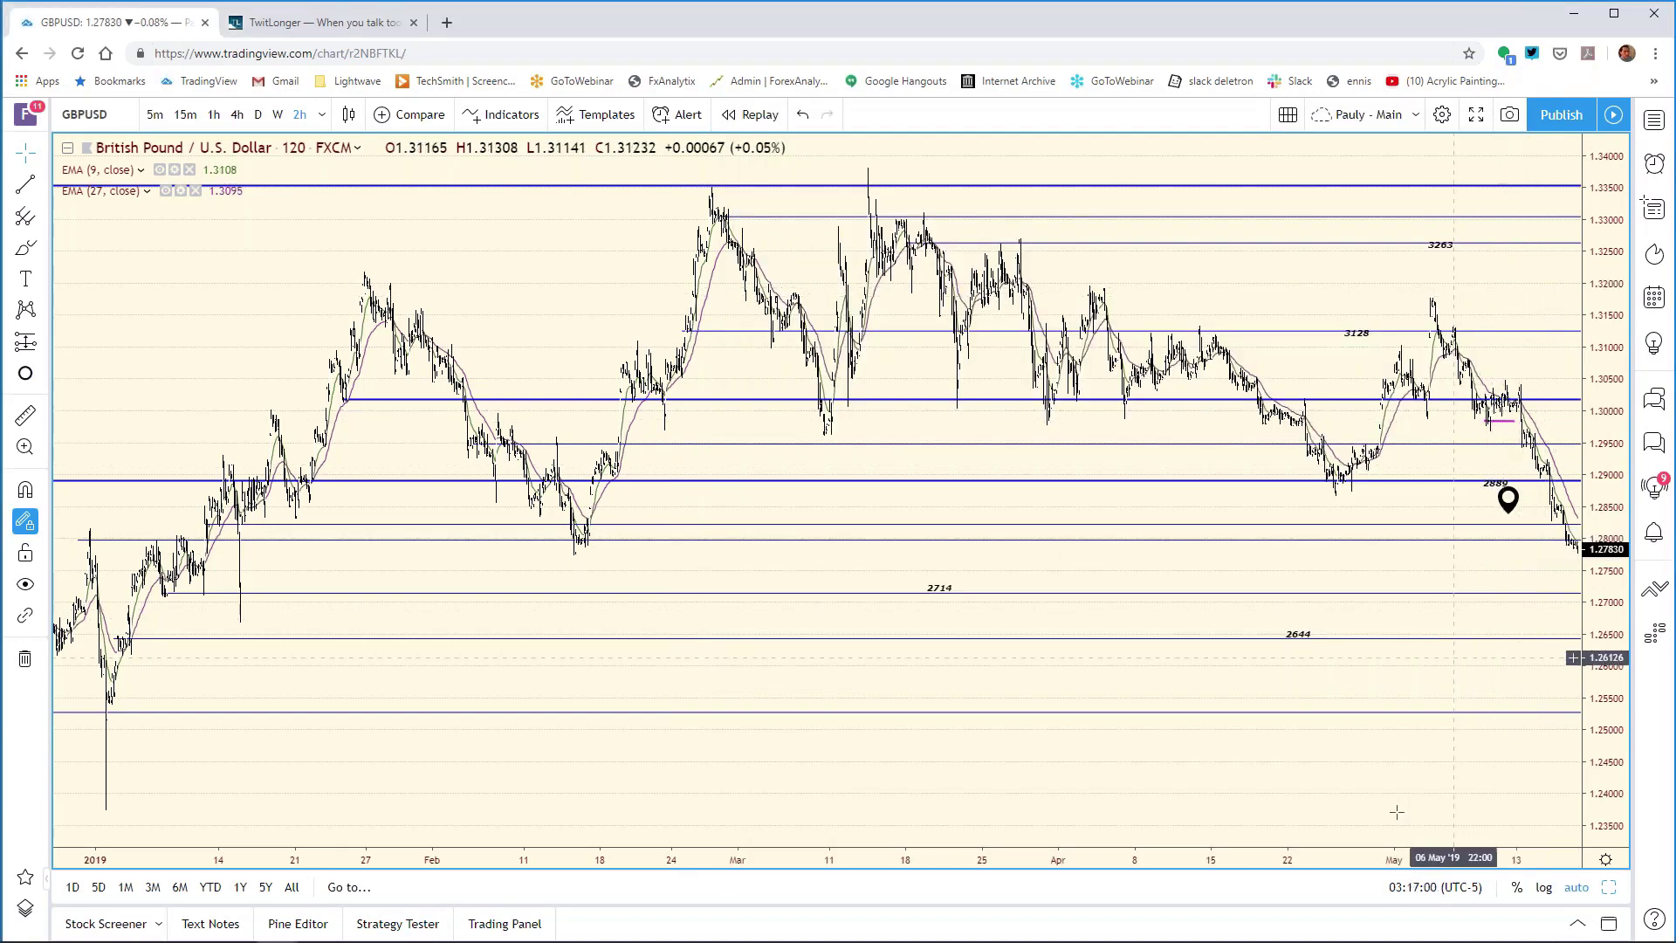
Step: Zoom the GBP/USD 2-hour chart in to show early April through May 17
{"action": "left_click_drag", "start_coordinate": [1313, 864], "coordinate": [1021, 788]}
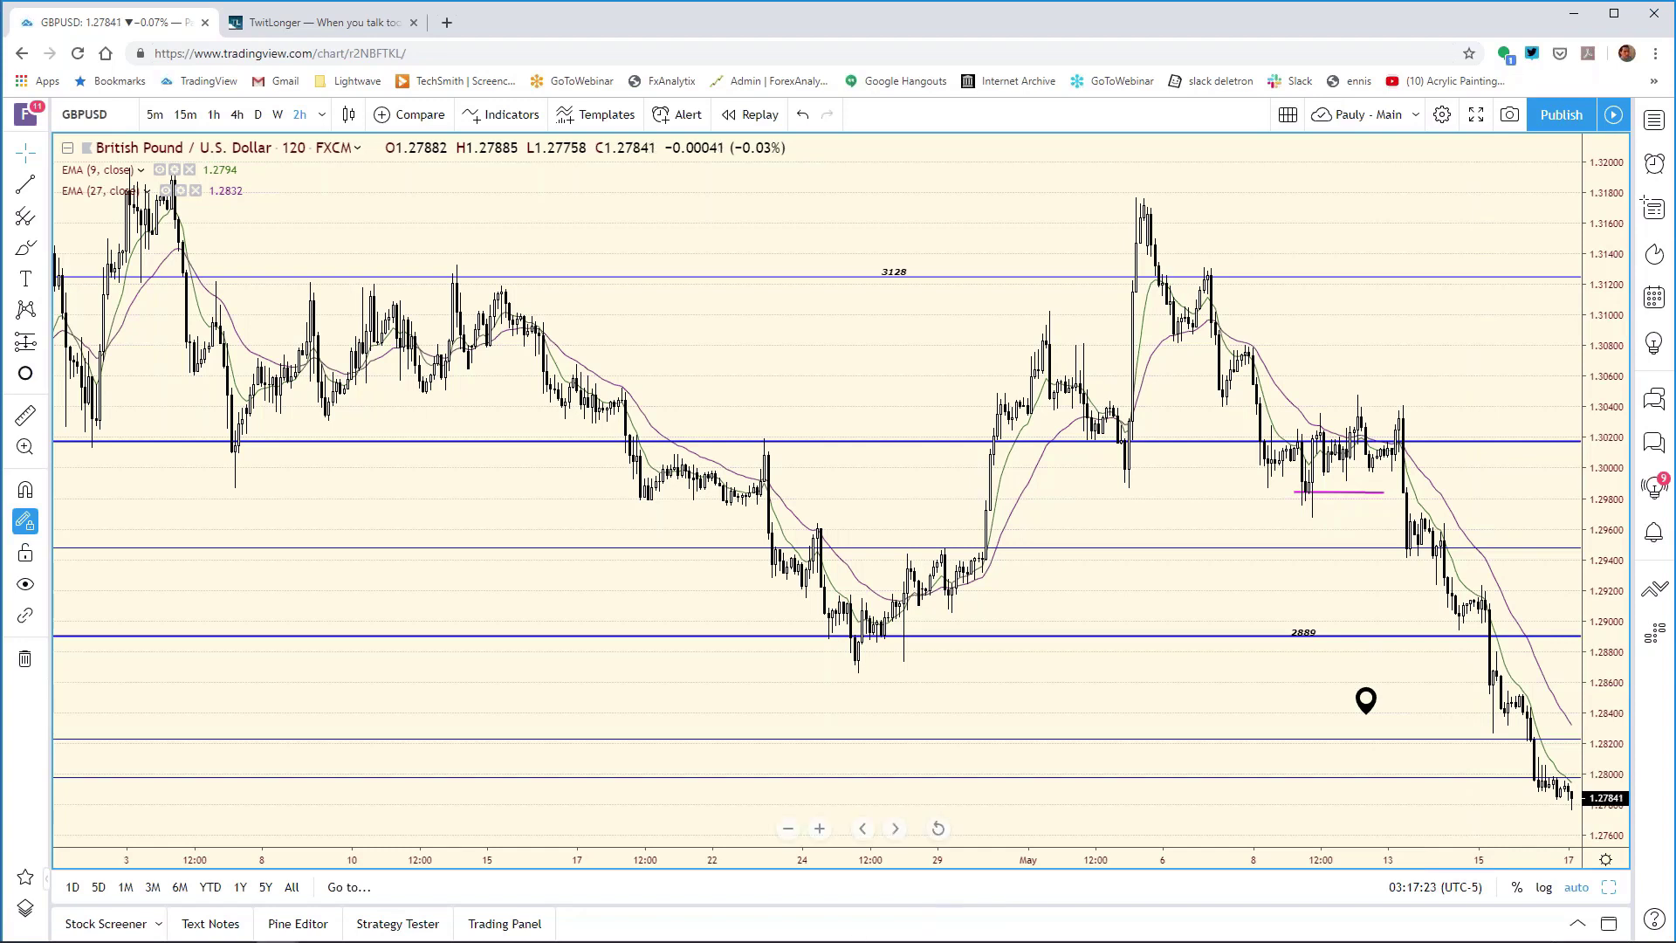
{"action": "mouse_move", "coordinate": [278, 929]}
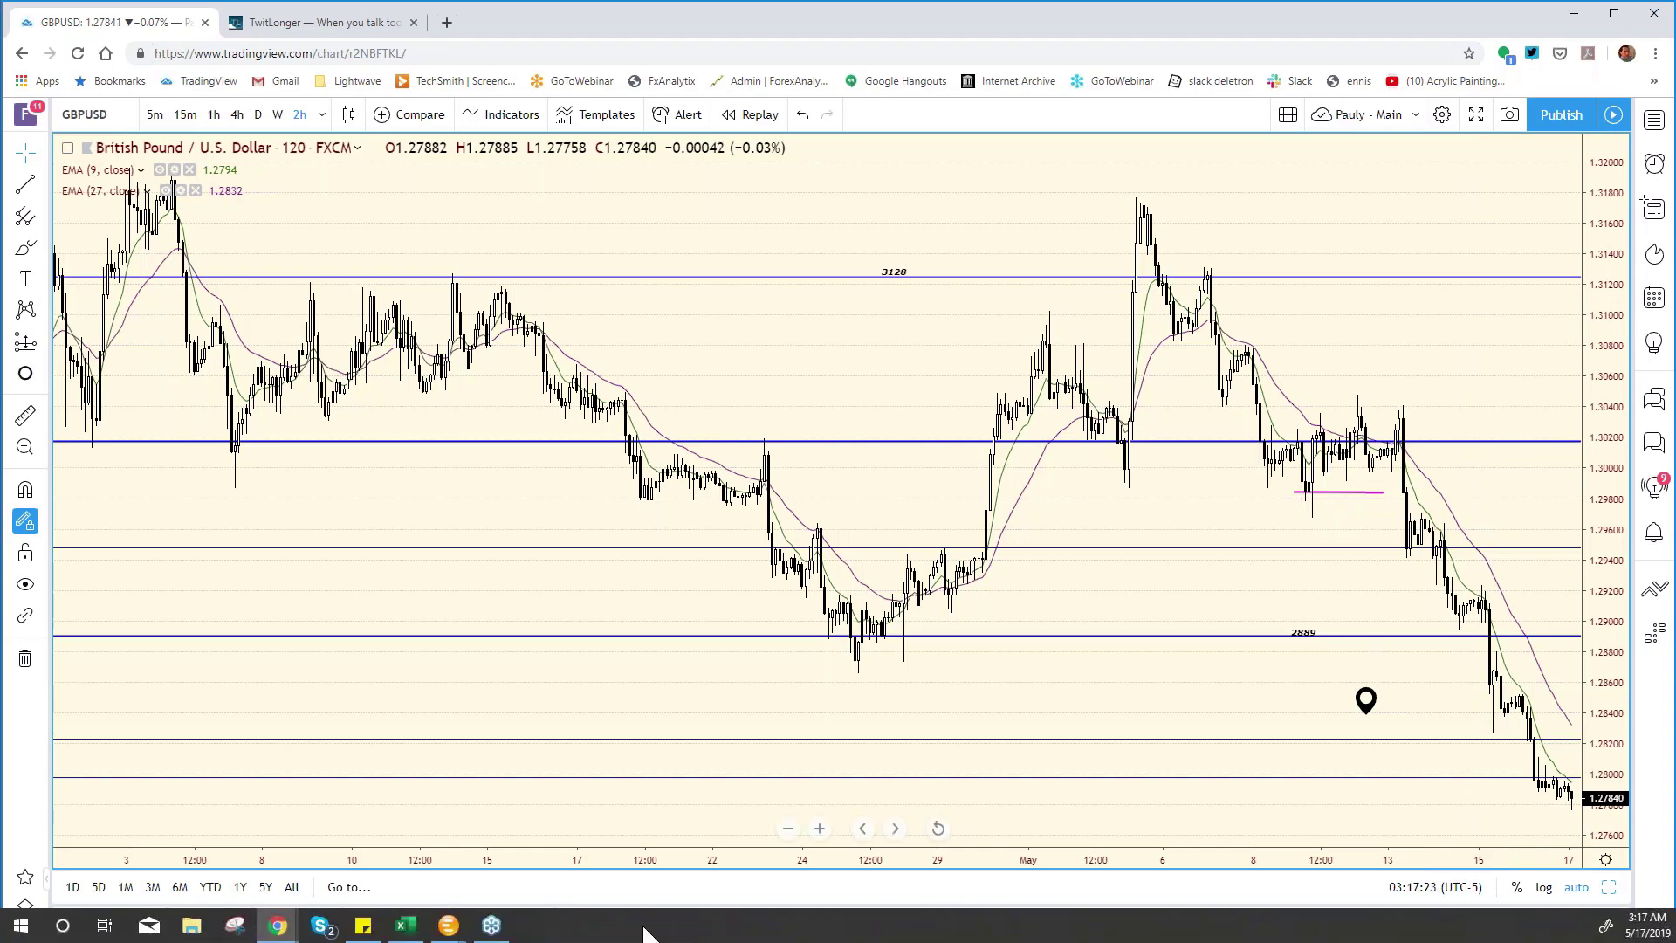
Step: Change the GBP/USD resistance from 2989 to 2857 in the bias table and save the workbook
{"action": "left_click", "coordinate": [407, 925]}
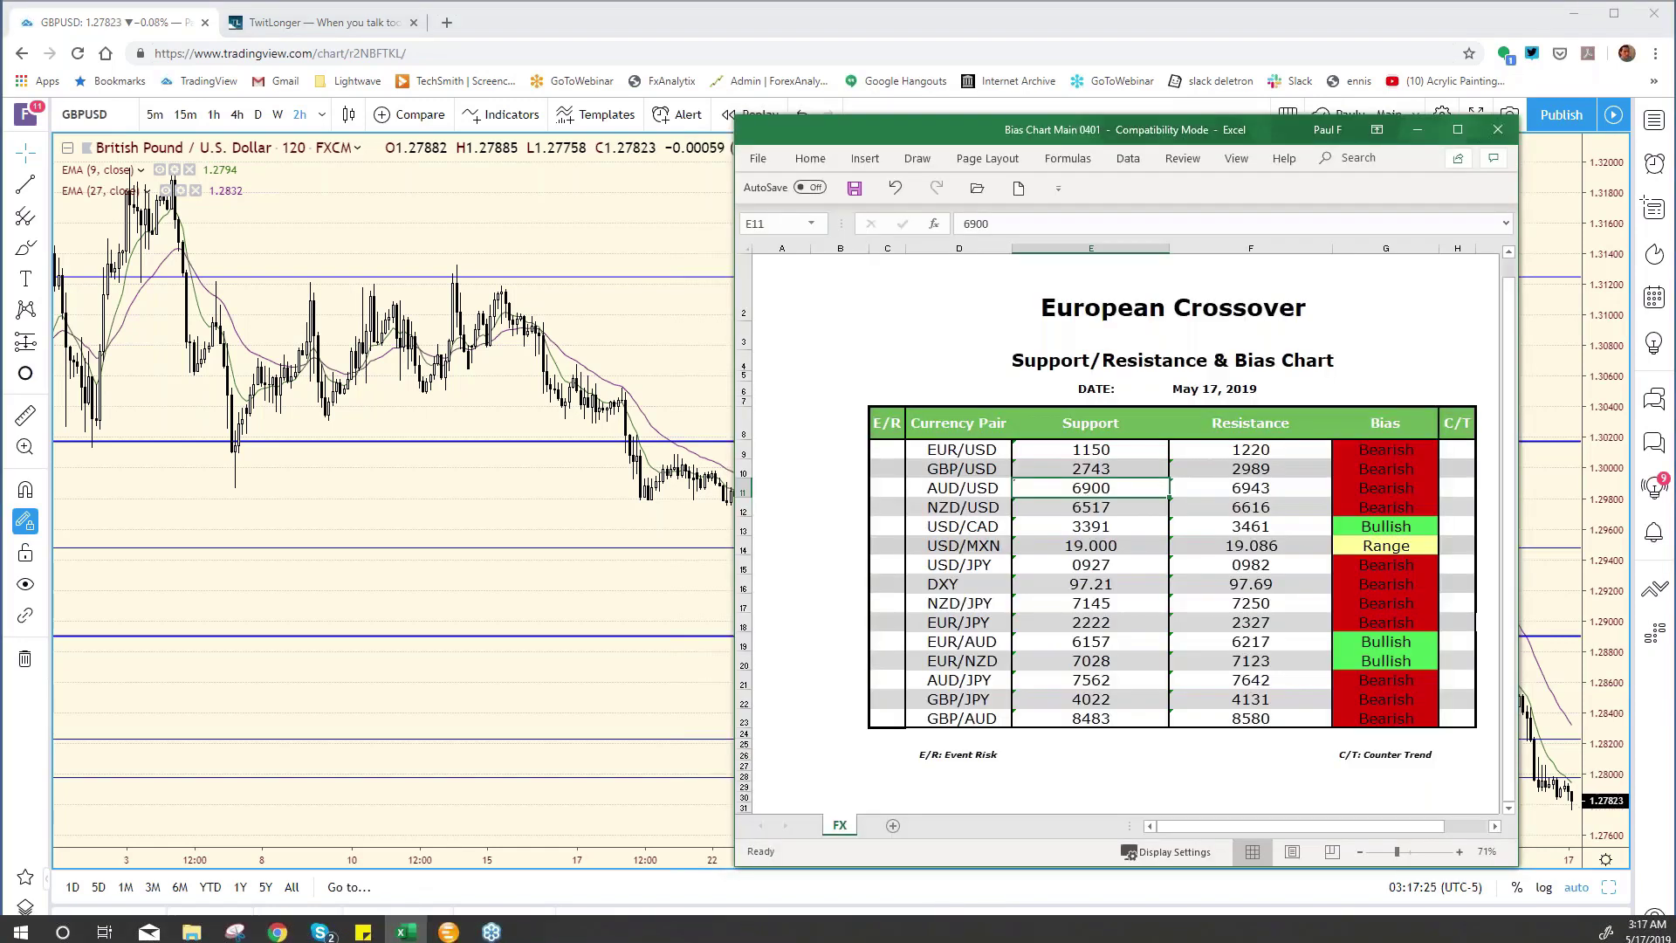
{"action": "left_click", "coordinate": [1270, 467]}
{"action": "left_click", "coordinate": [1050, 222]}
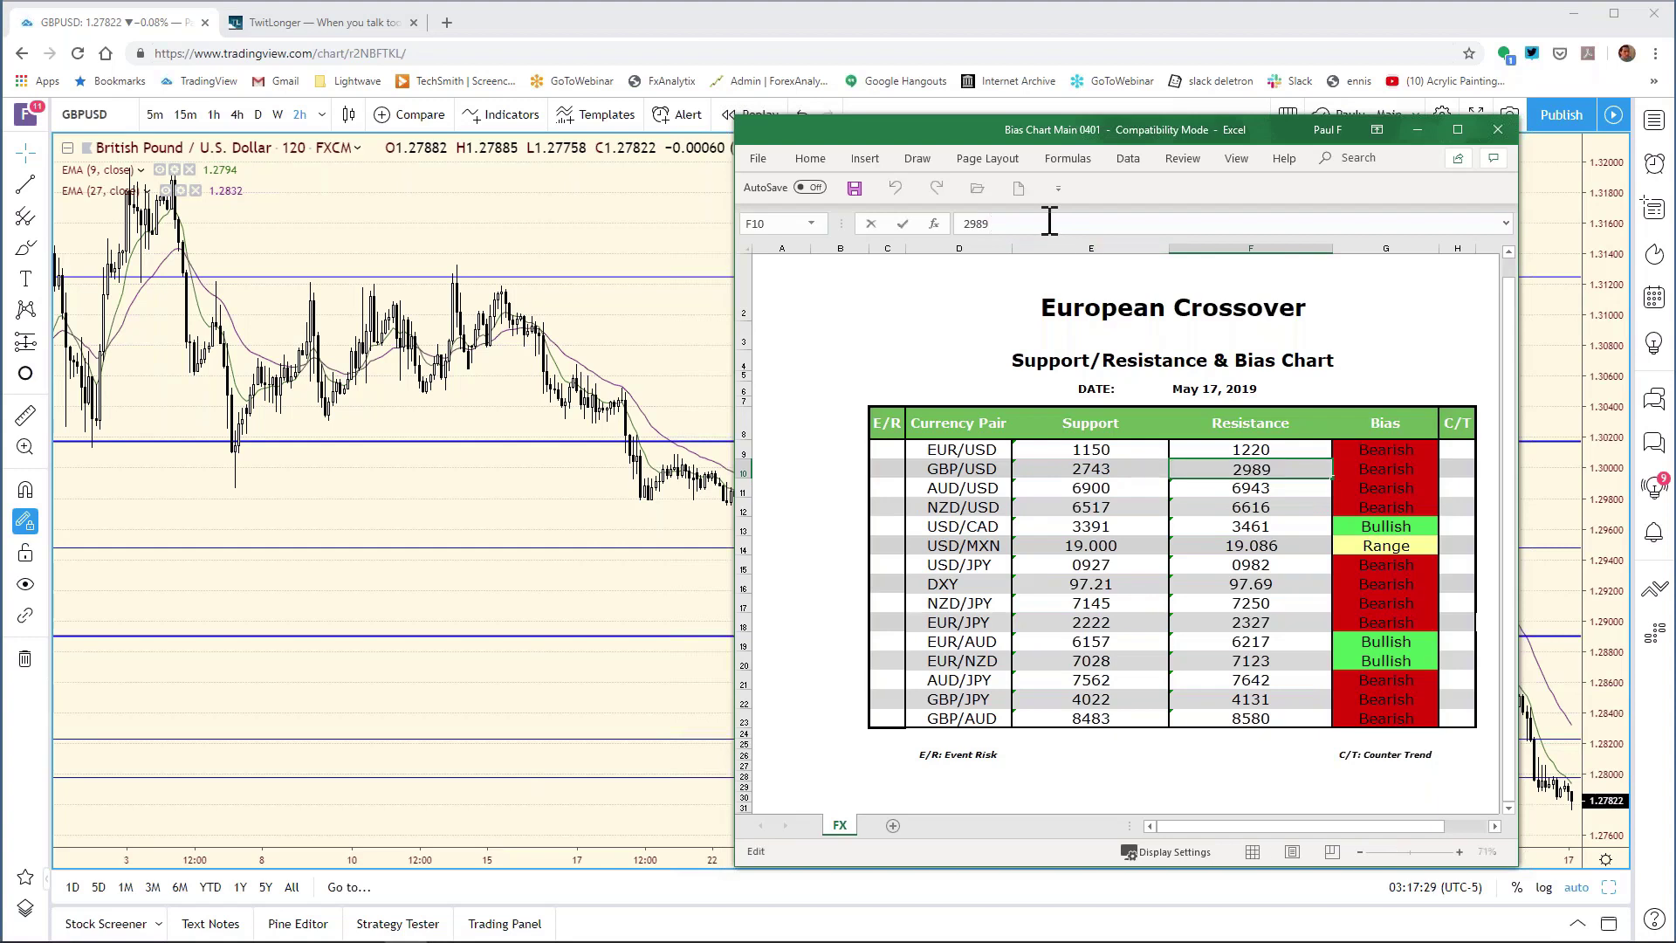
{"action": "key", "text": "BackSpace"}
{"action": "key", "text": "BackSpace"}
{"action": "key", "text": "Return"}
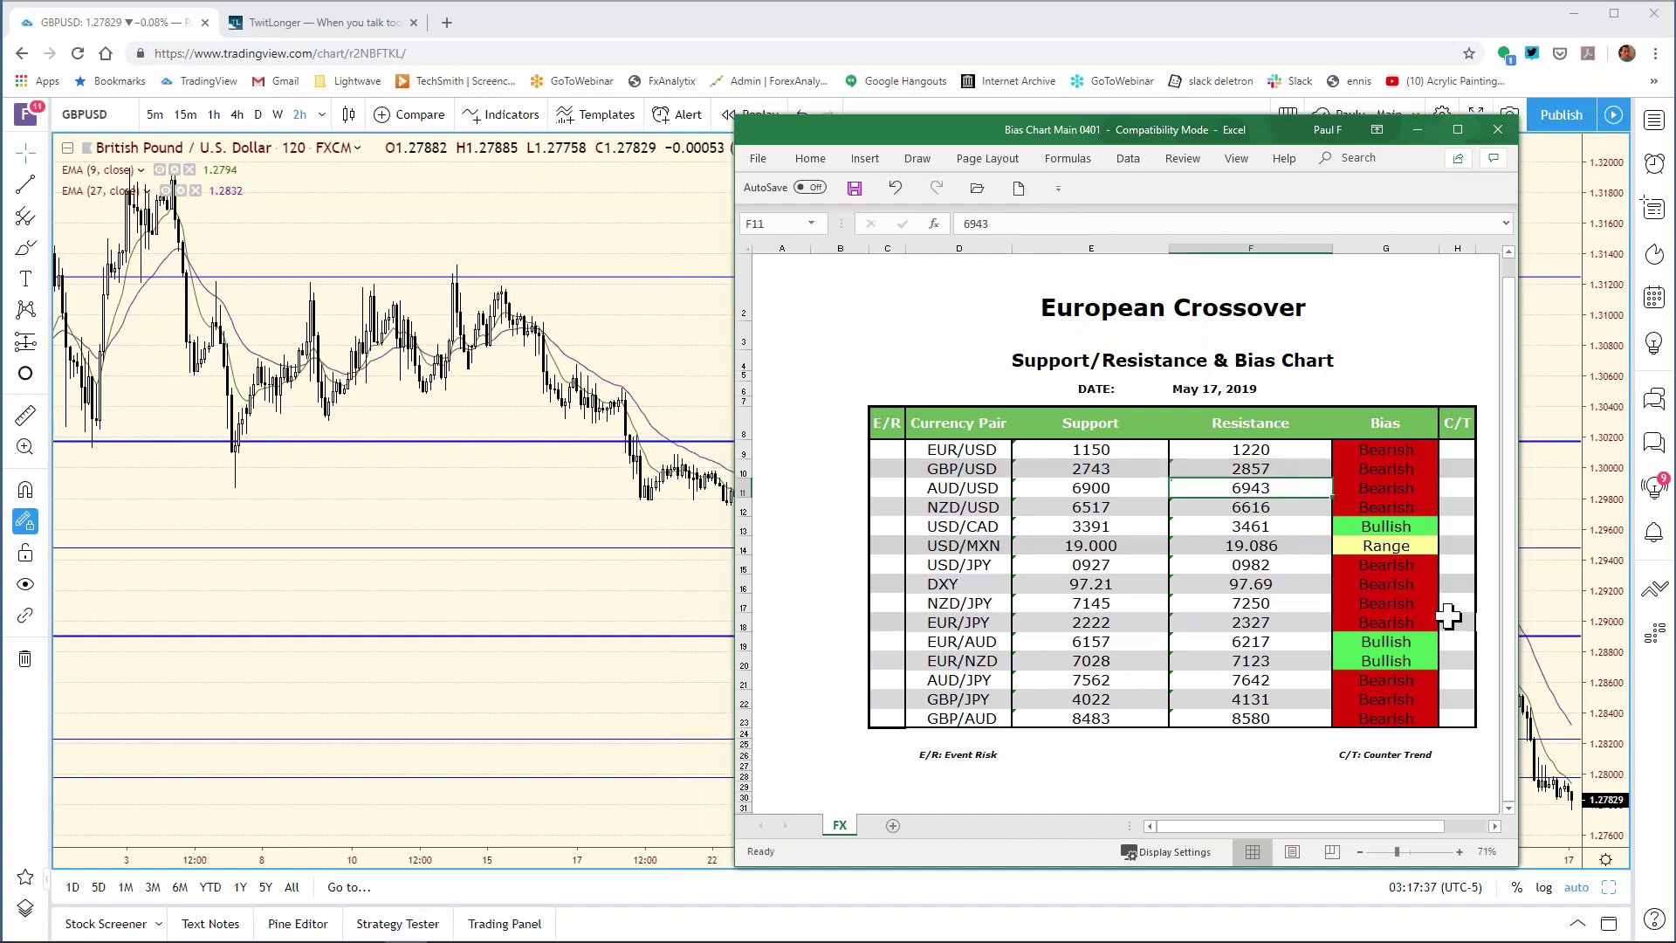
{"action": "left_click", "coordinate": [760, 159]}
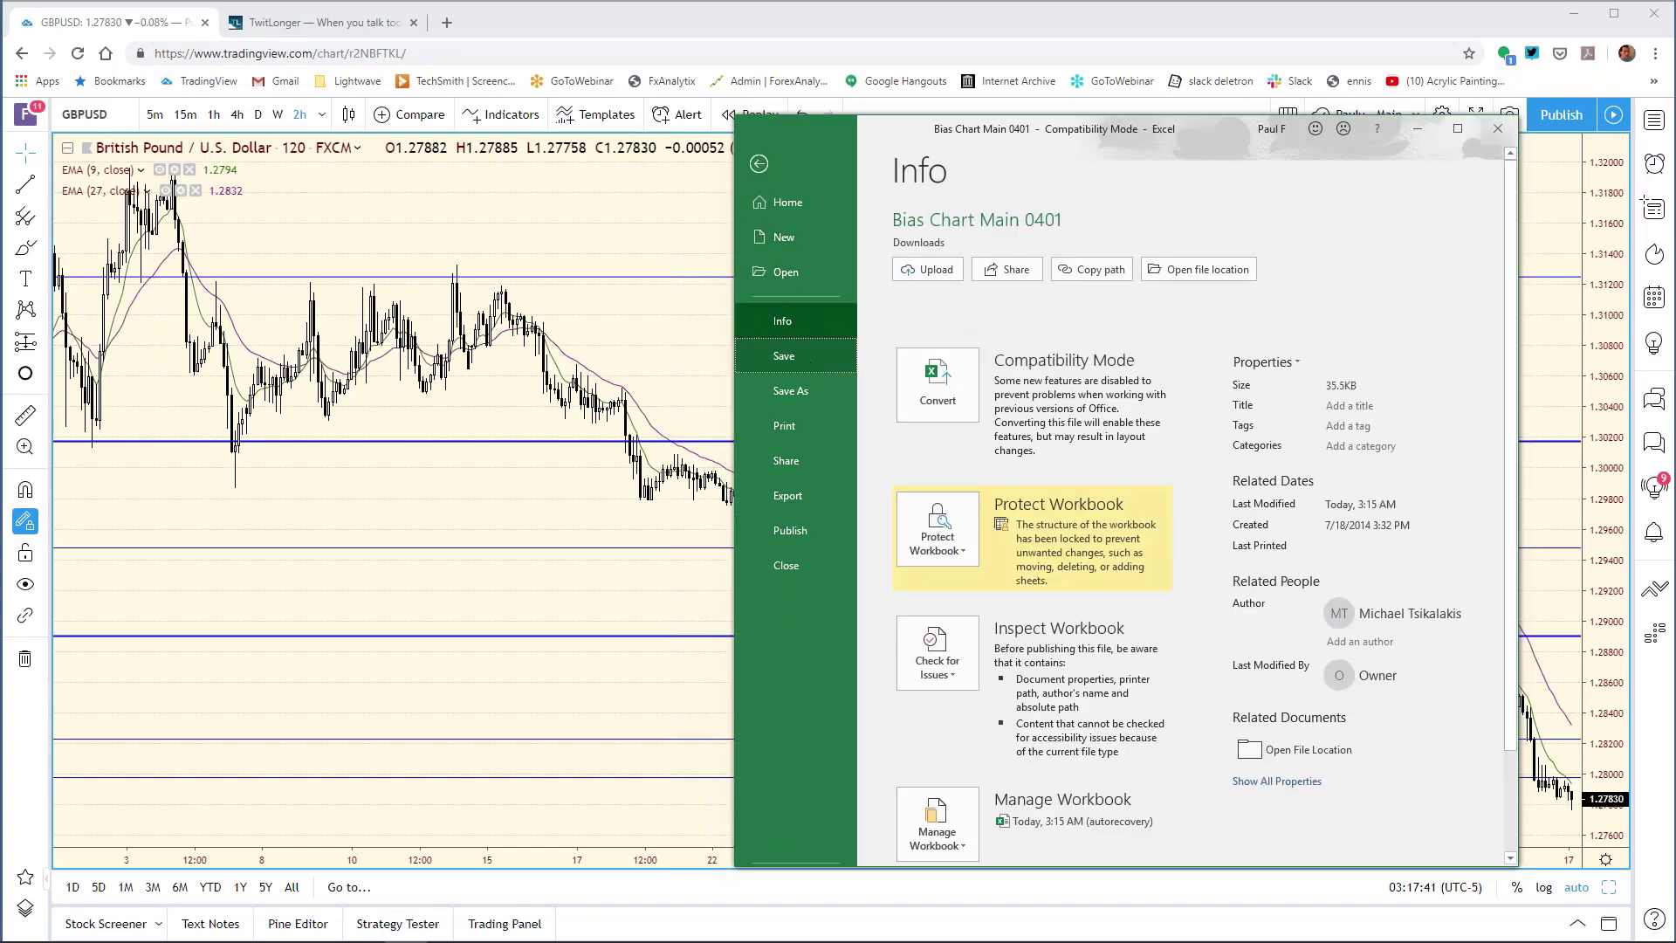
{"action": "left_click", "coordinate": [799, 353]}
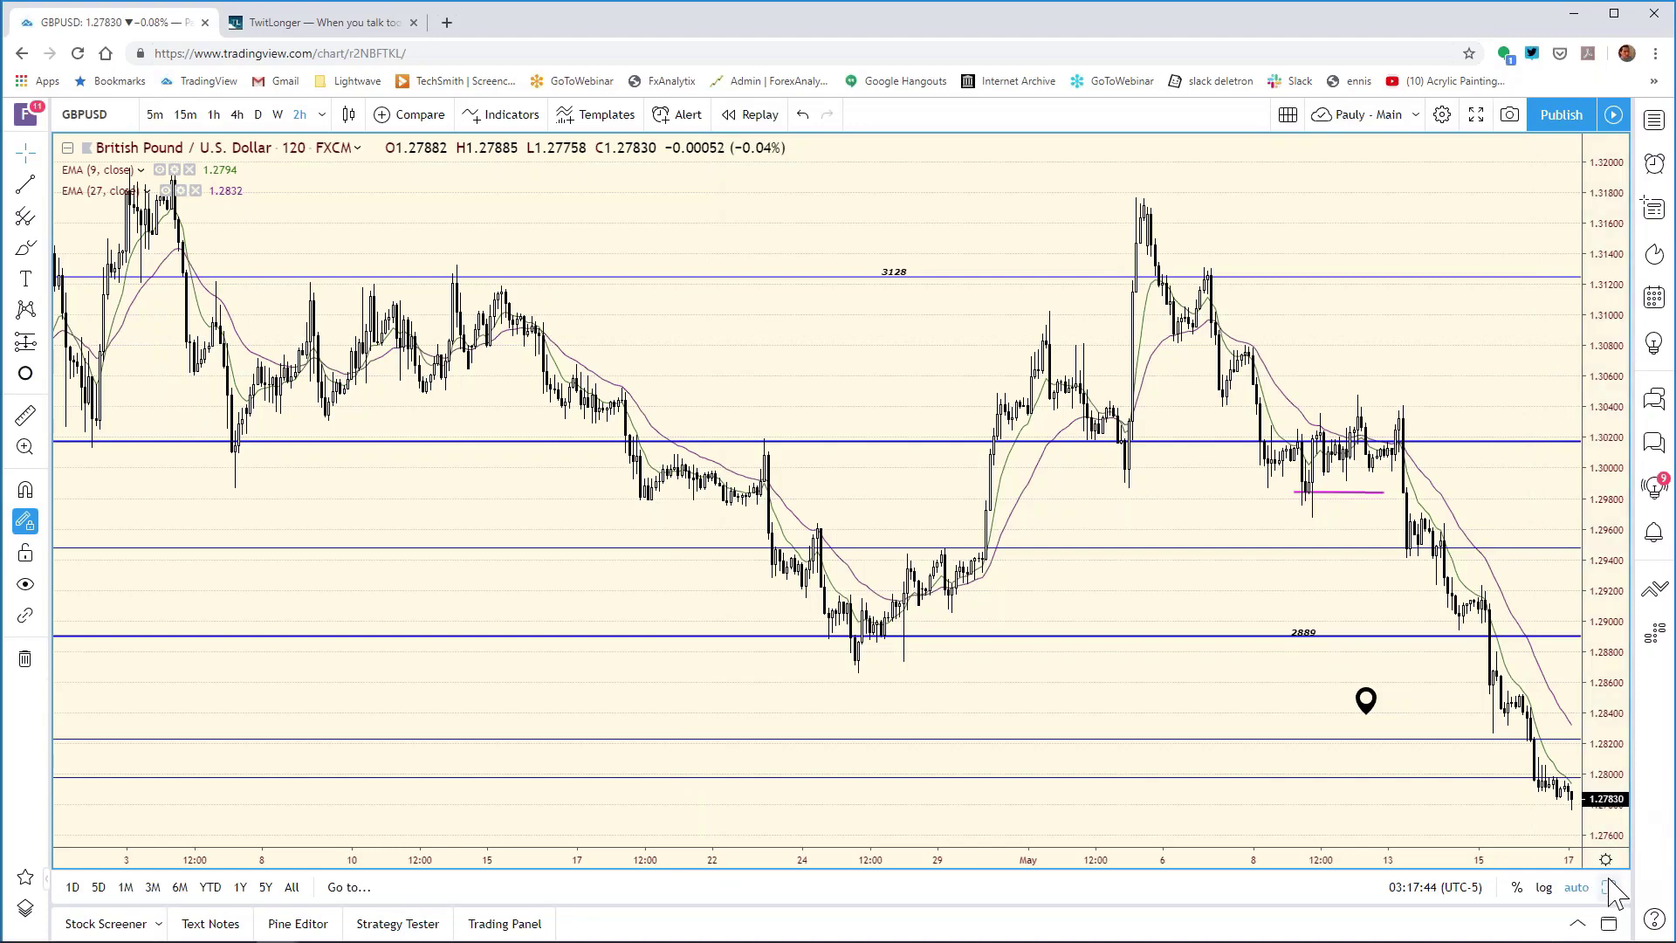
Step: Restore the eight-chart grid, glance at the Excel bias chart, and activate the daily GBP/USD pane
{"action": "key", "text": "alt+Return"}
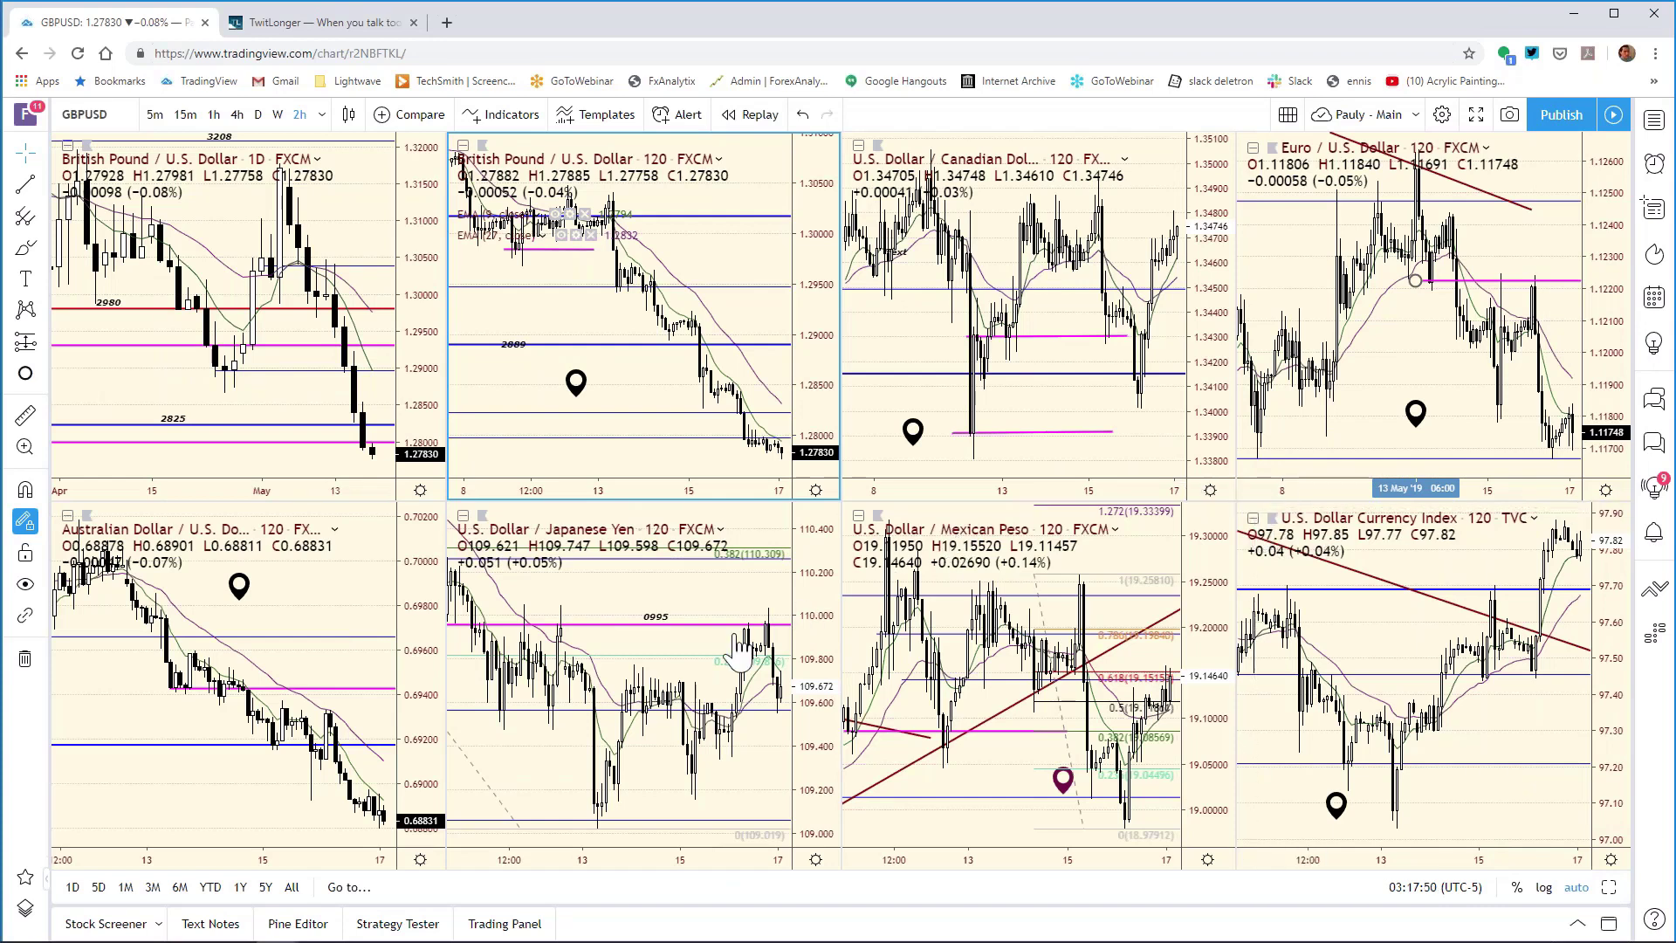
{"action": "mouse_move", "coordinate": [367, 939]}
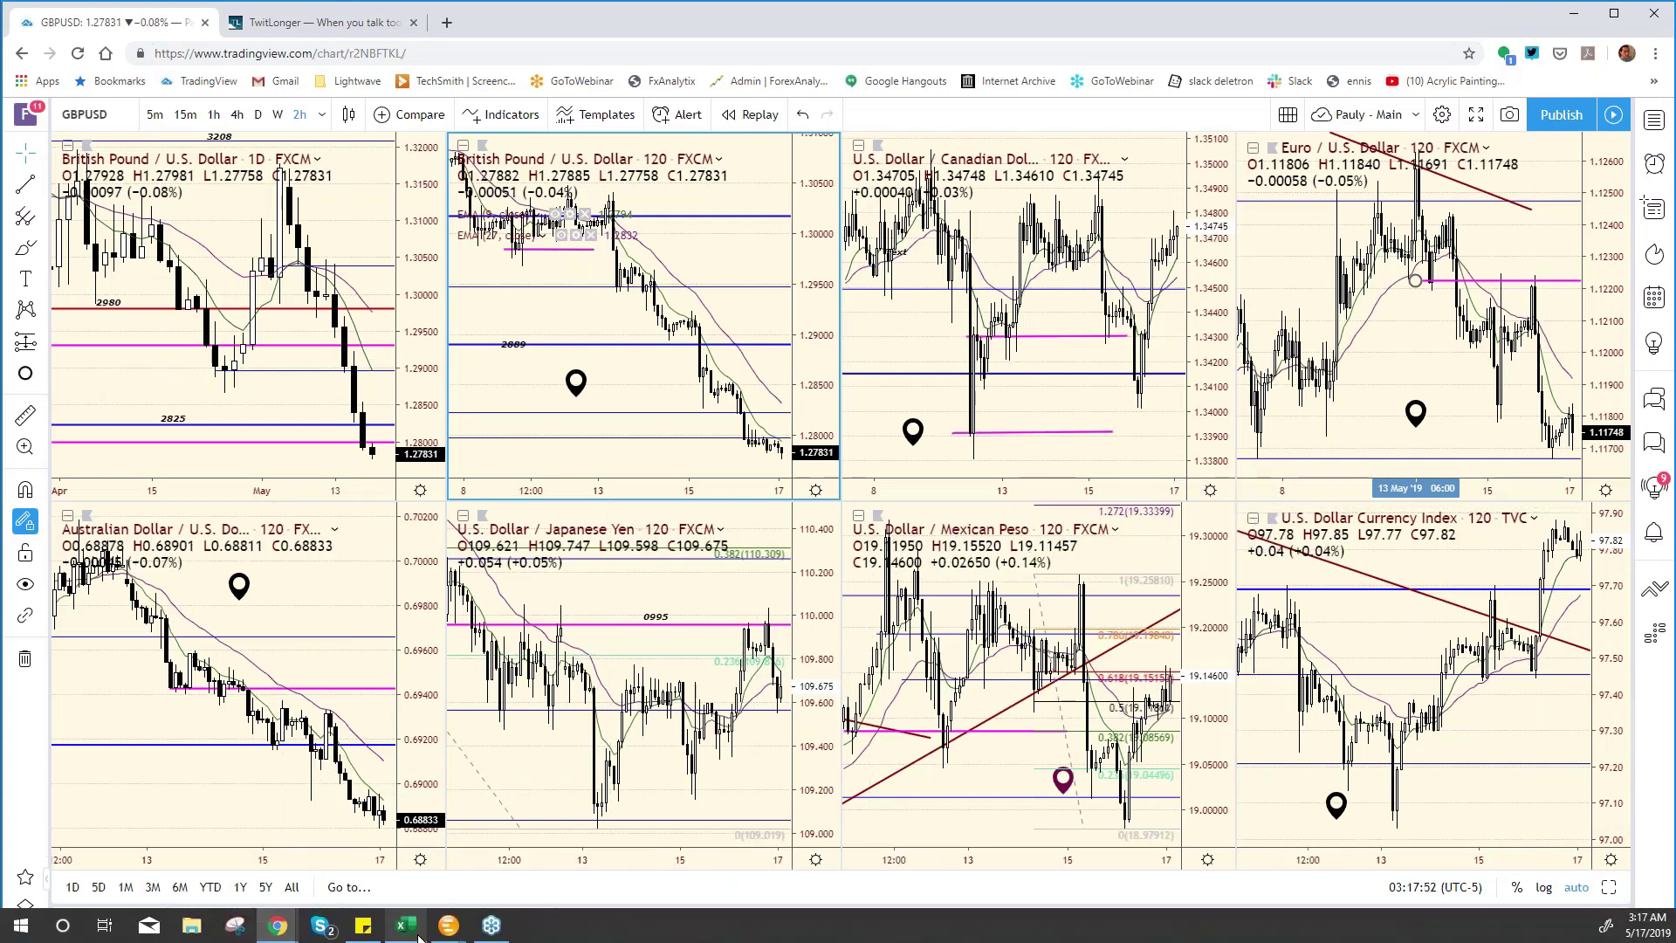
{"action": "left_click", "coordinate": [408, 927]}
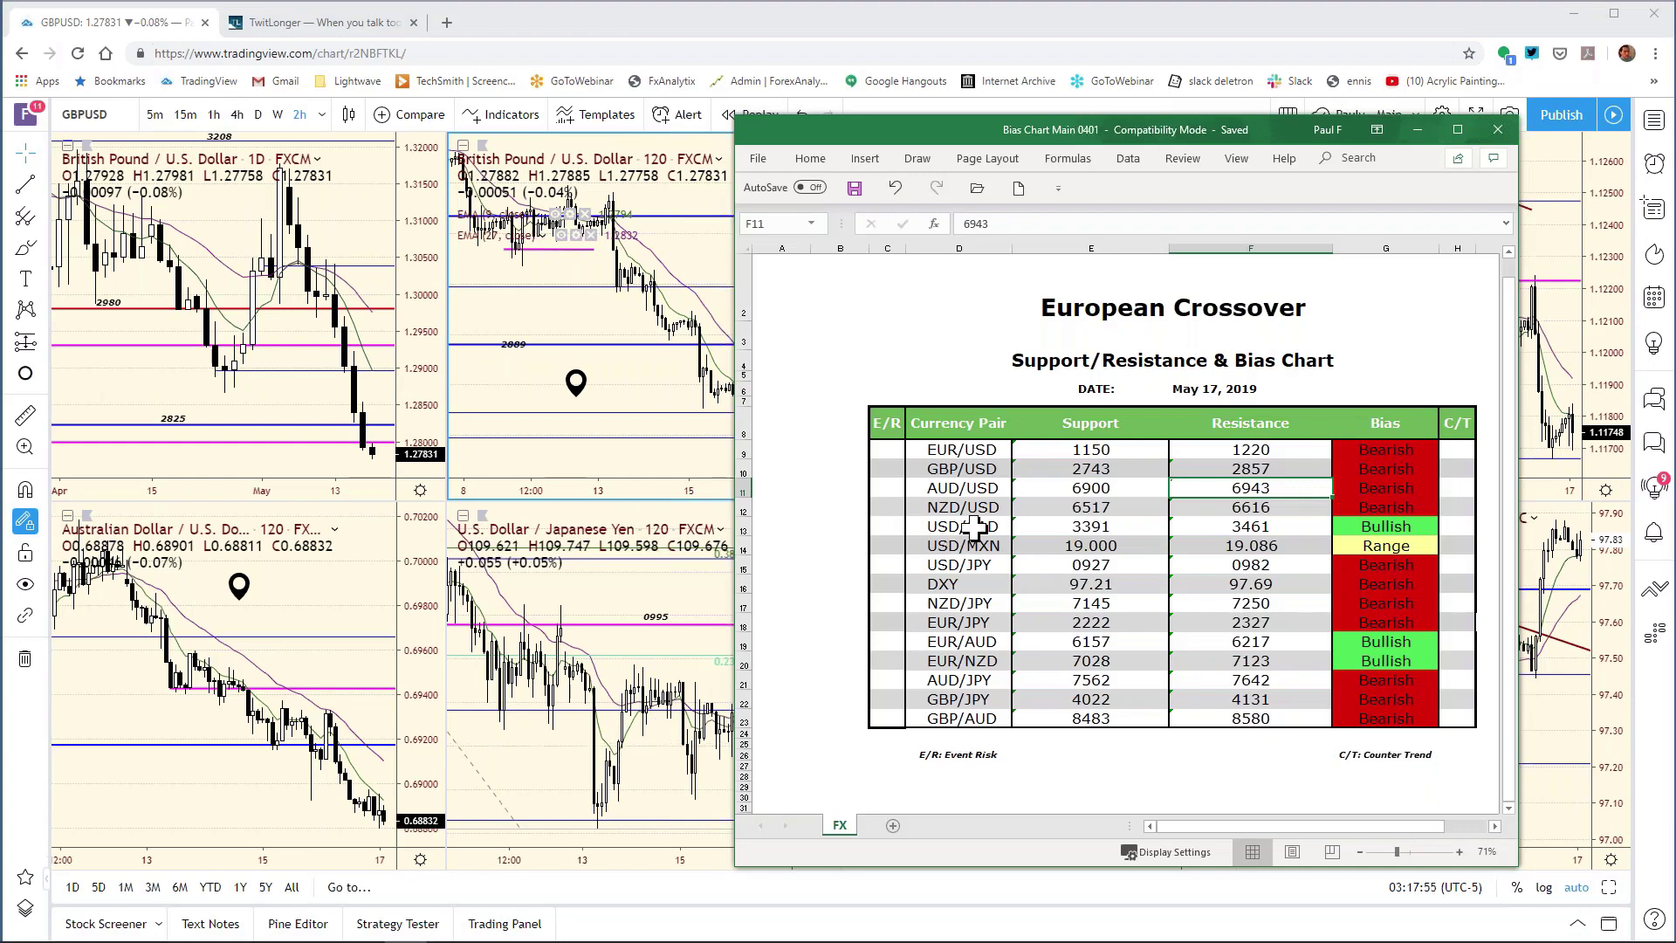
{"action": "left_click", "coordinate": [416, 580]}
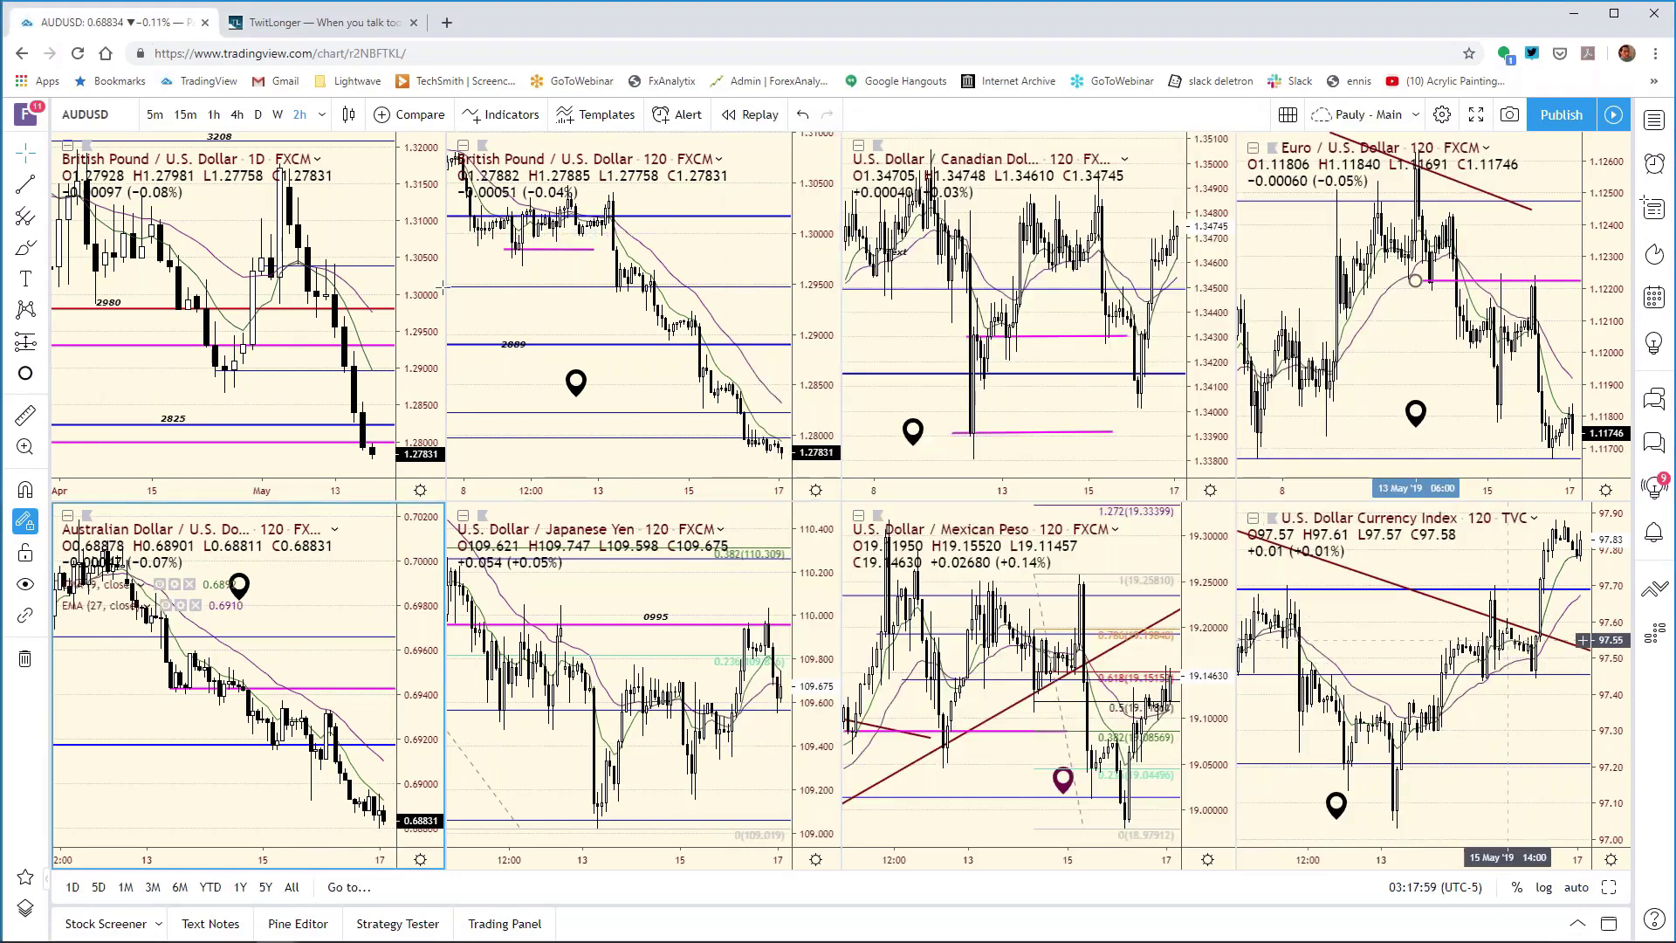
{"action": "left_click", "coordinate": [367, 268]}
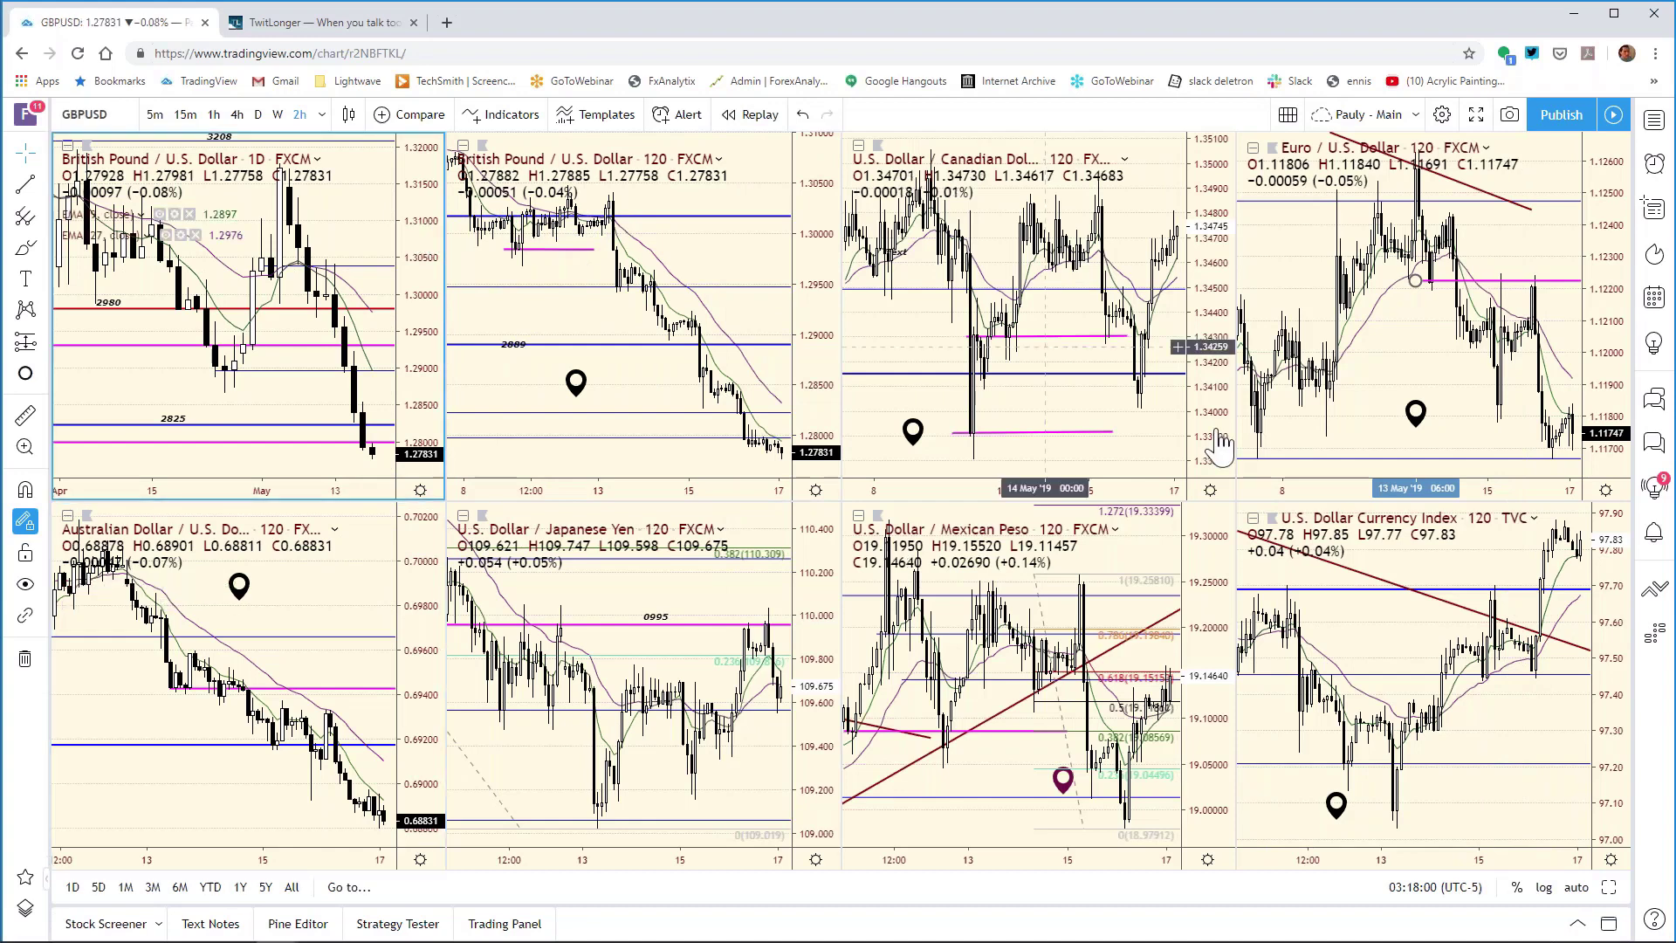
Step: Load AUDUSD into the top-left daily chart and maximize it with Alt+Enter
{"action": "type", "text": "AU"}
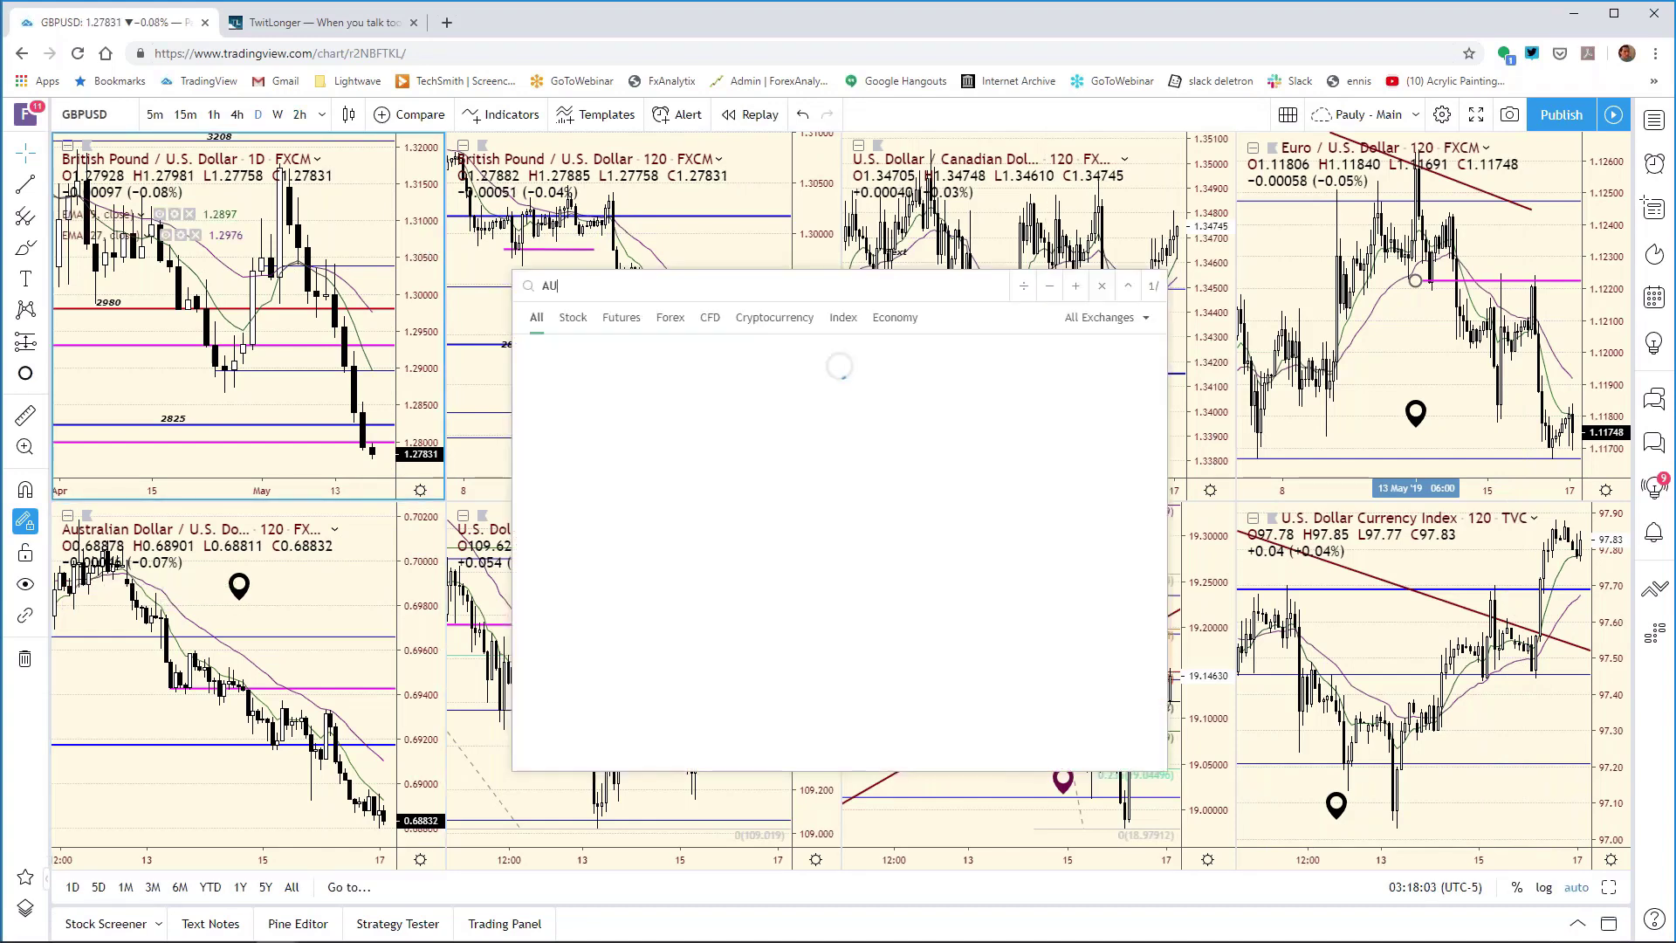
{"action": "type", "text": "DUSD"}
{"action": "key", "text": "Return"}
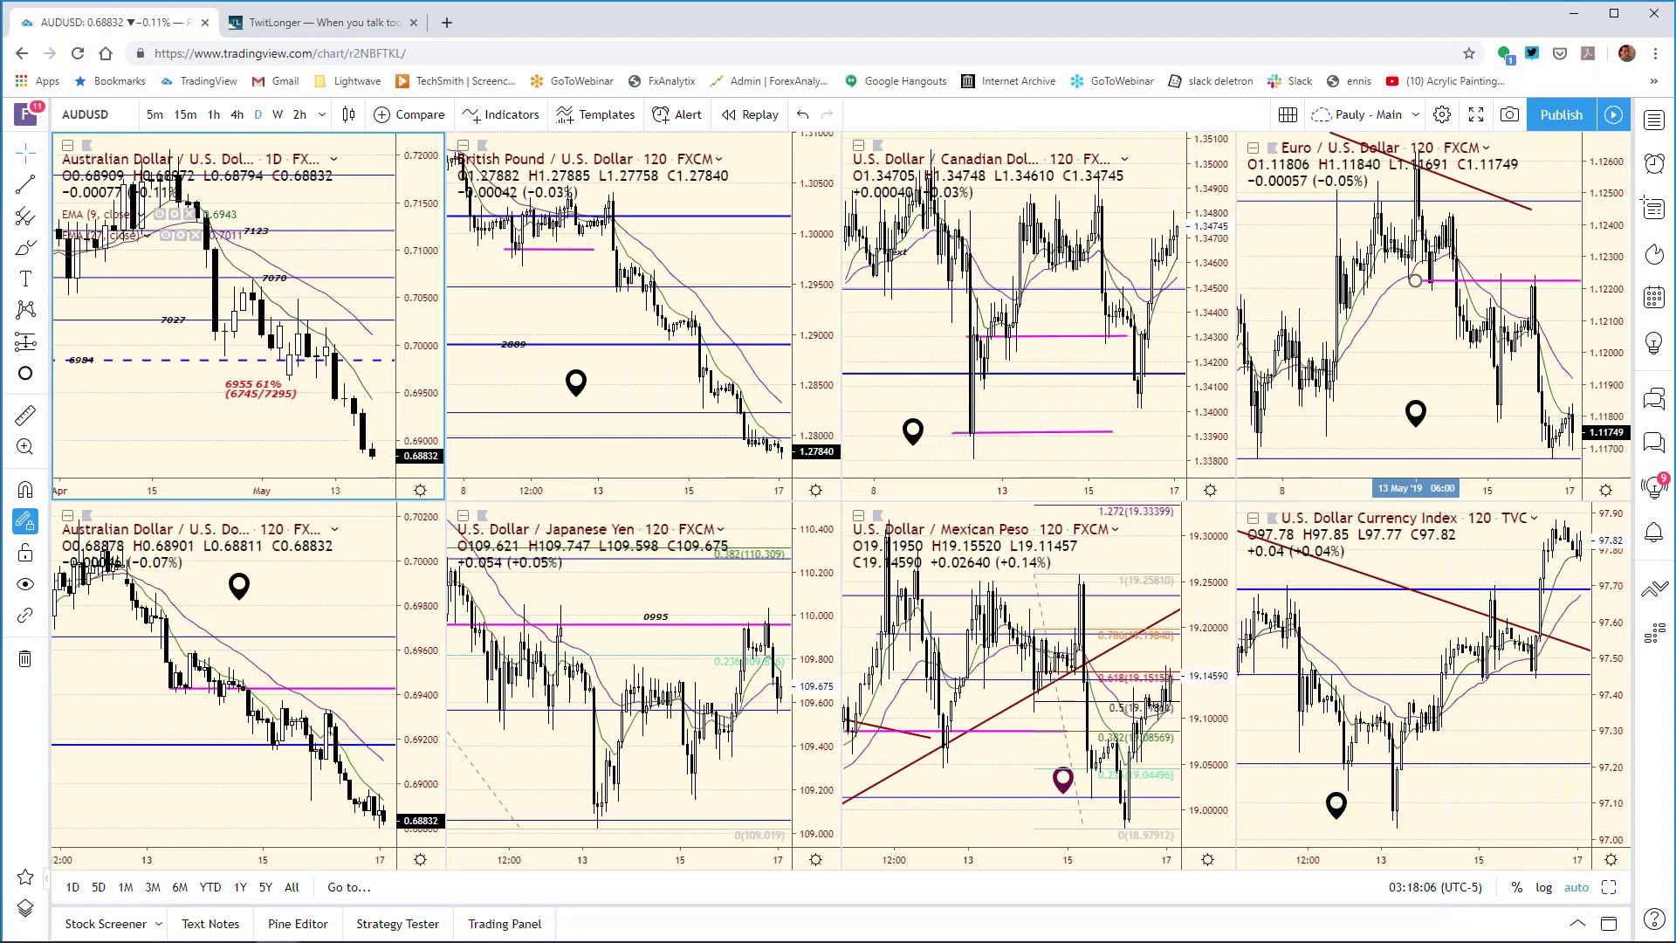
{"action": "key", "text": "alt+Return"}
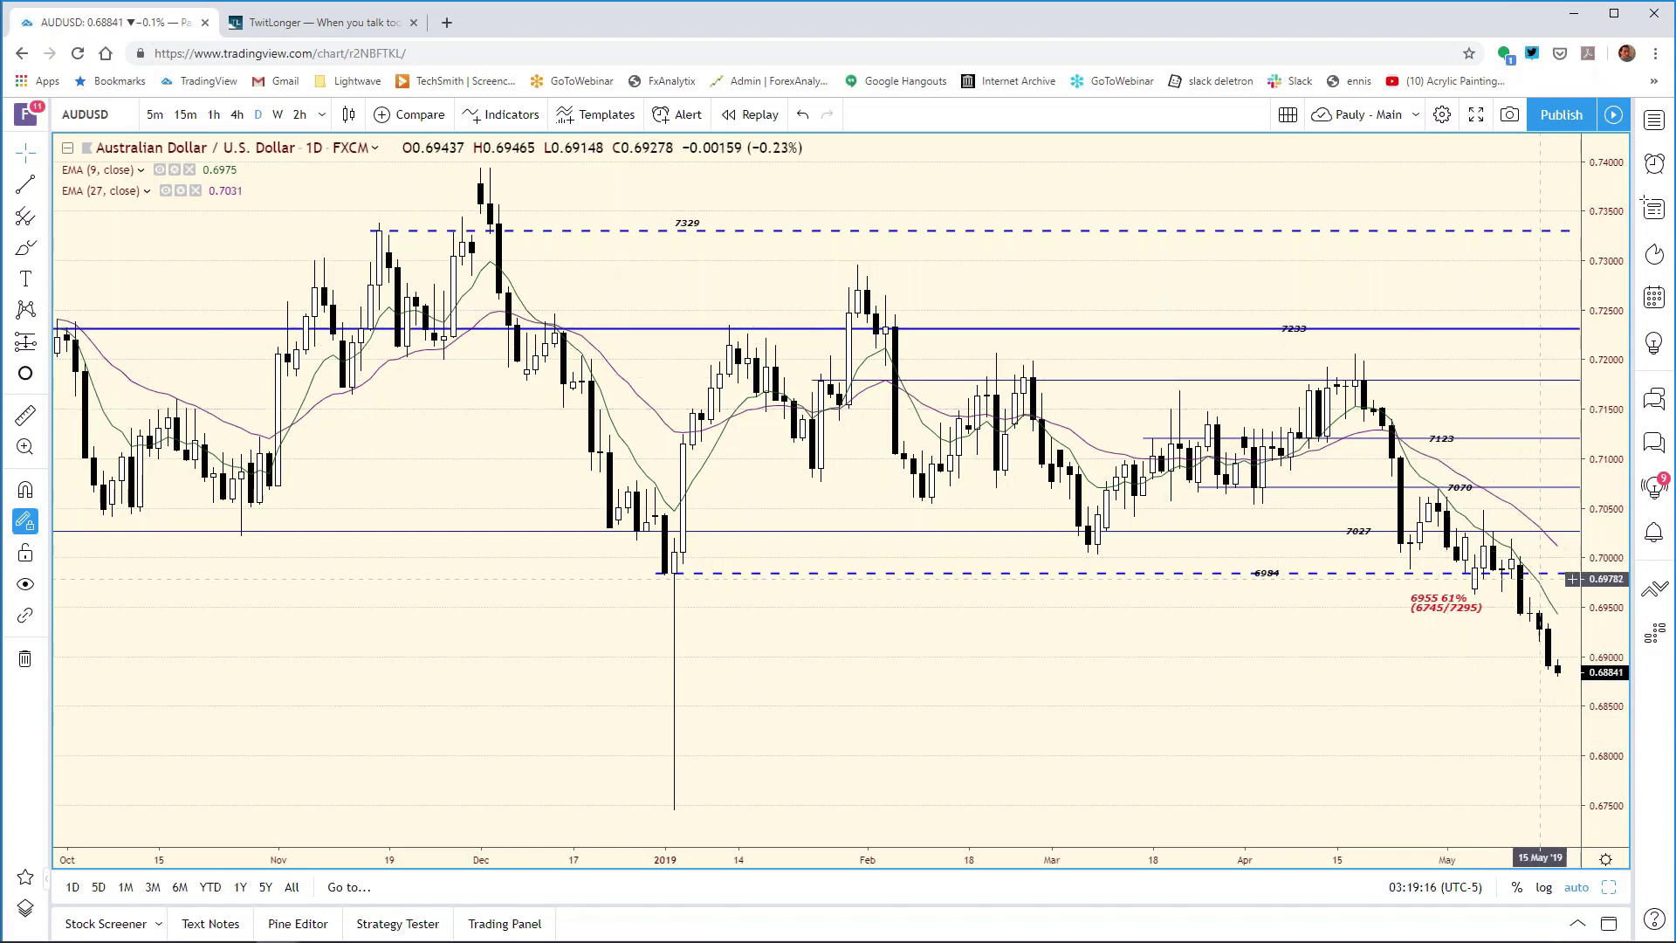
Step: Restore the grid and maximize the bottom-left AUD/USD 2-hour chart
{"action": "left_click", "coordinate": [1608, 886]}
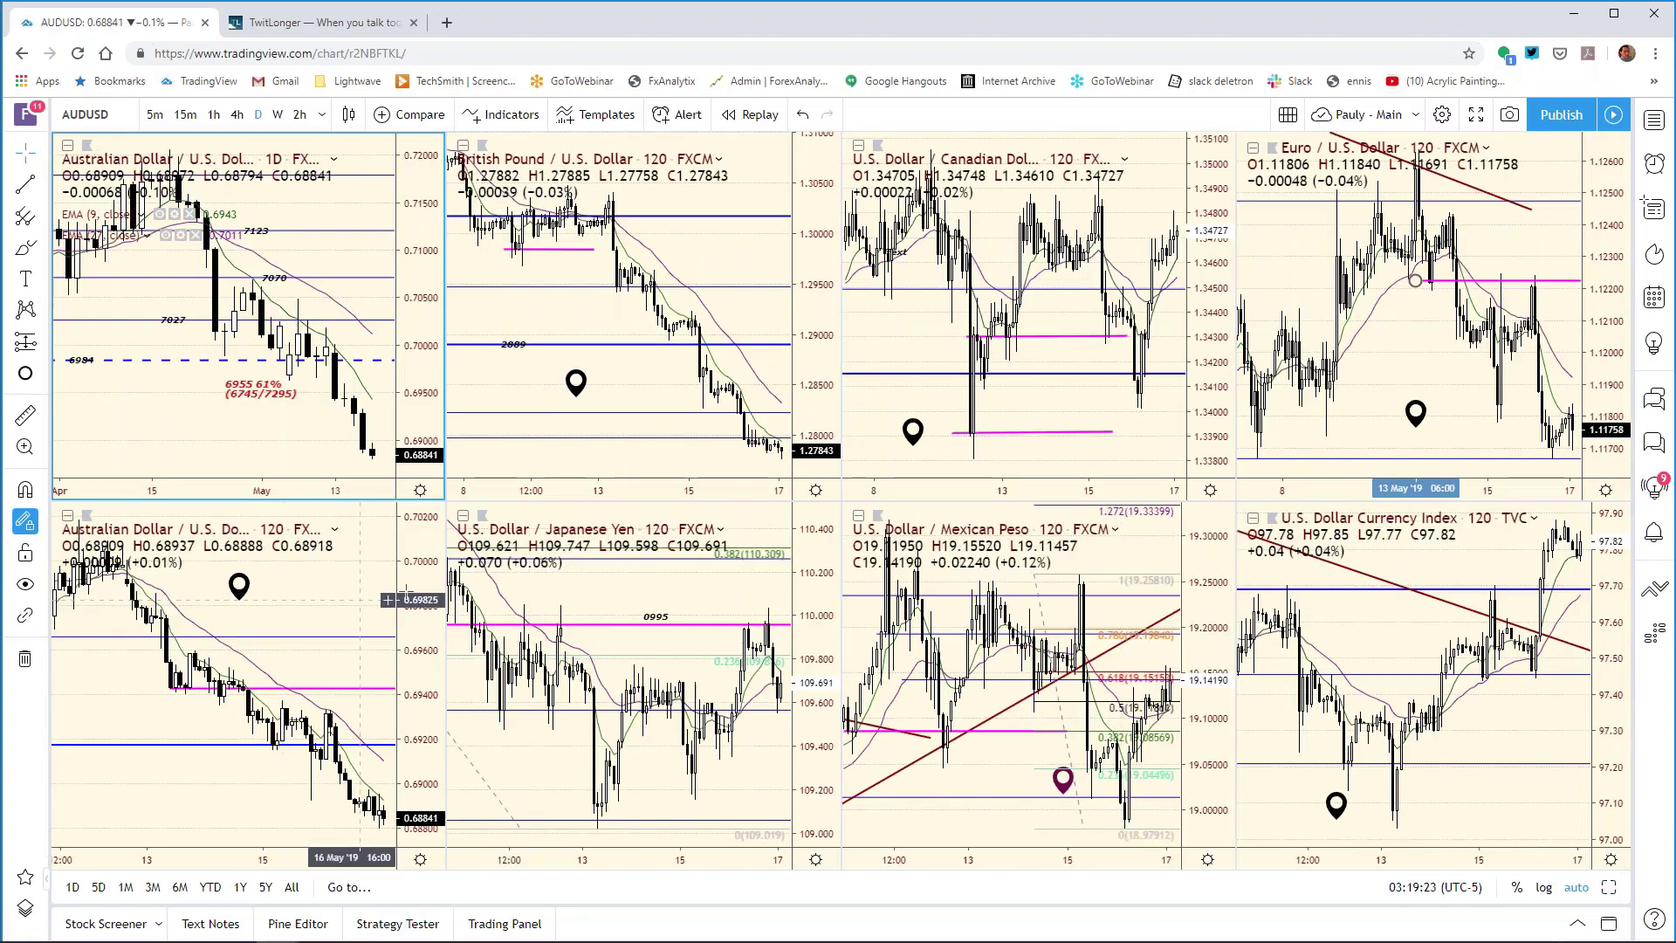
{"action": "left_click", "coordinate": [384, 681]}
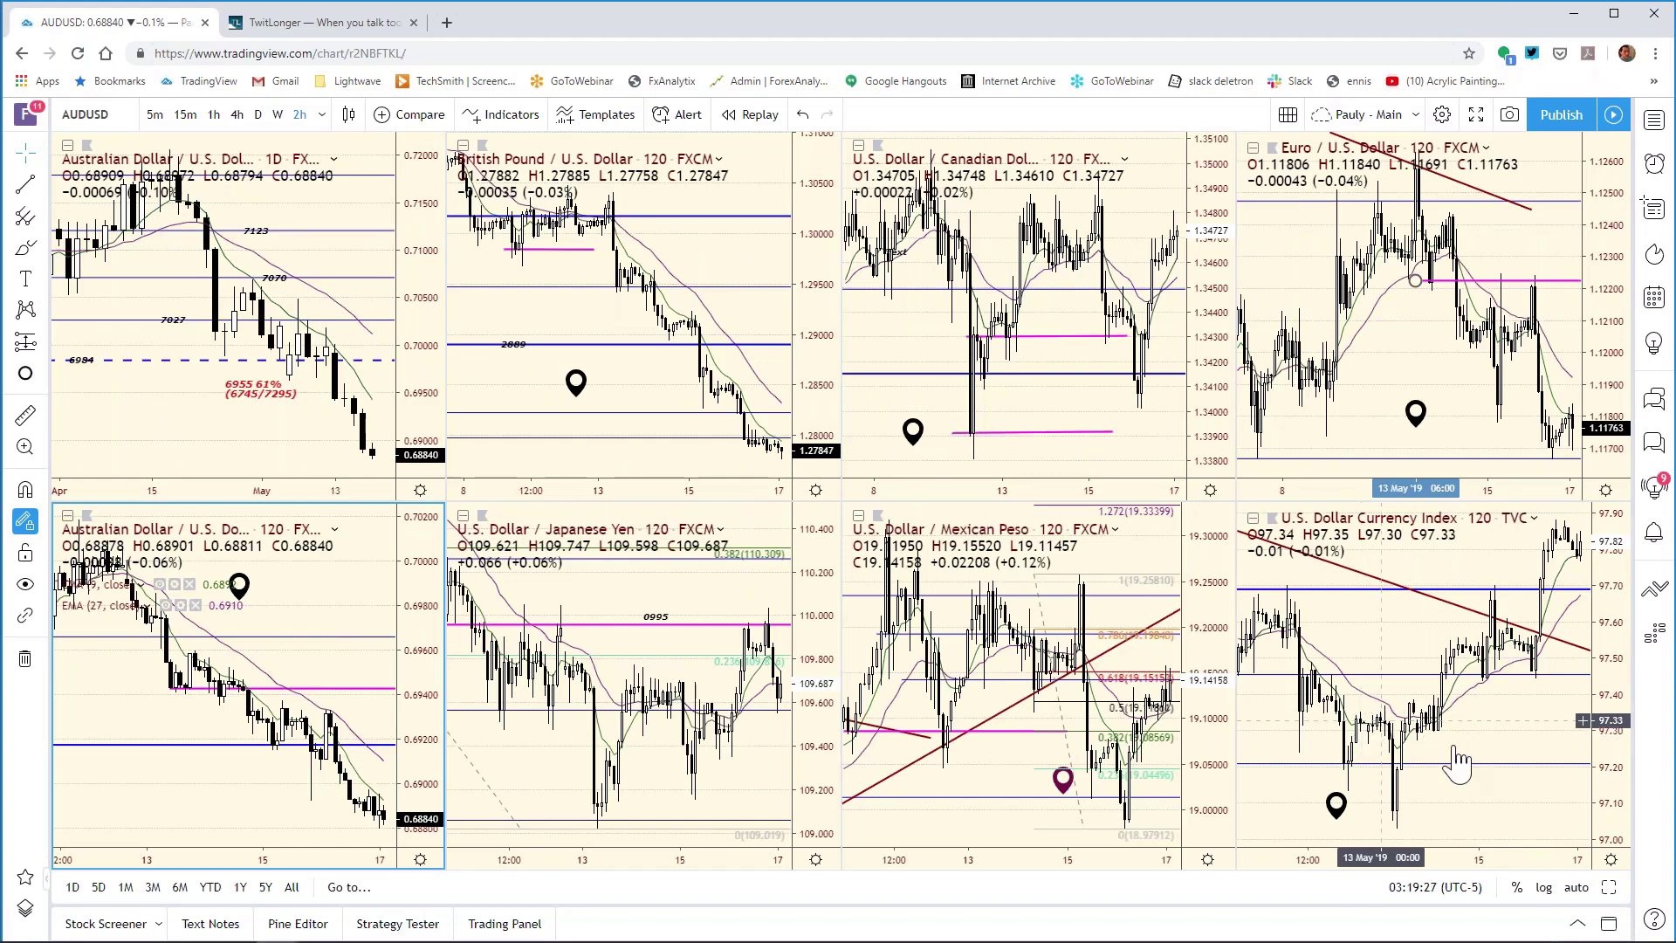
{"action": "left_click", "coordinate": [1613, 888]}
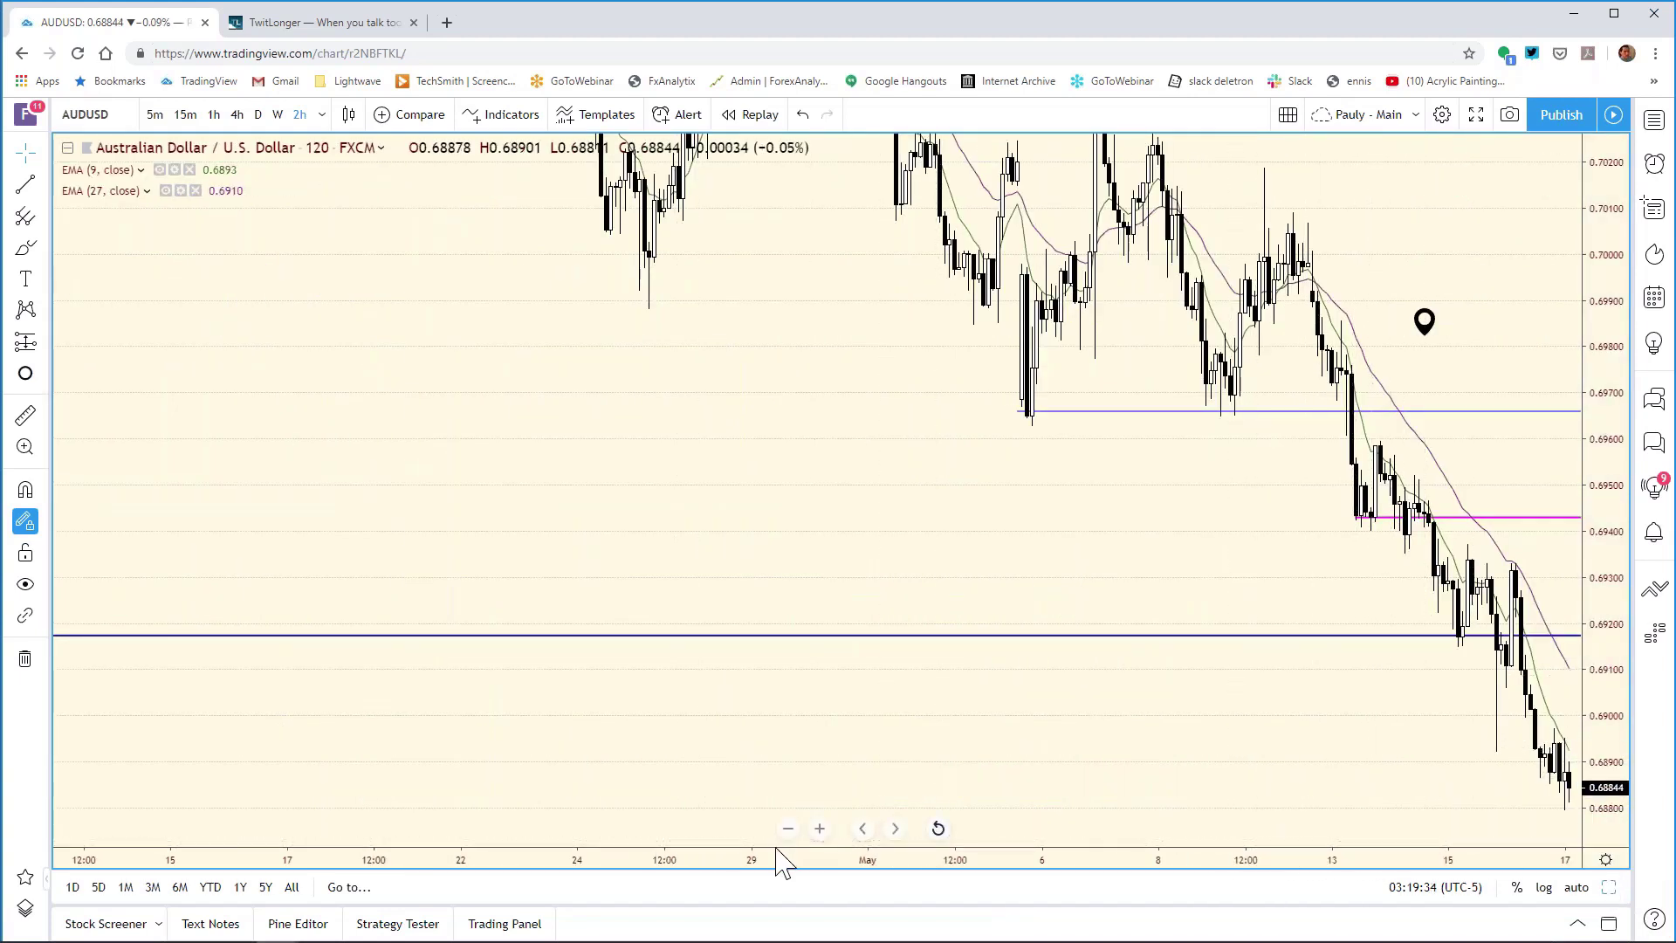
Step: Widen the price scale and compress the time axis to show history back to early January
{"action": "left_click_drag", "start_coordinate": [776, 848], "coordinate": [760, 858]}
{"action": "left_click_drag", "start_coordinate": [903, 871], "coordinate": [1073, 846]}
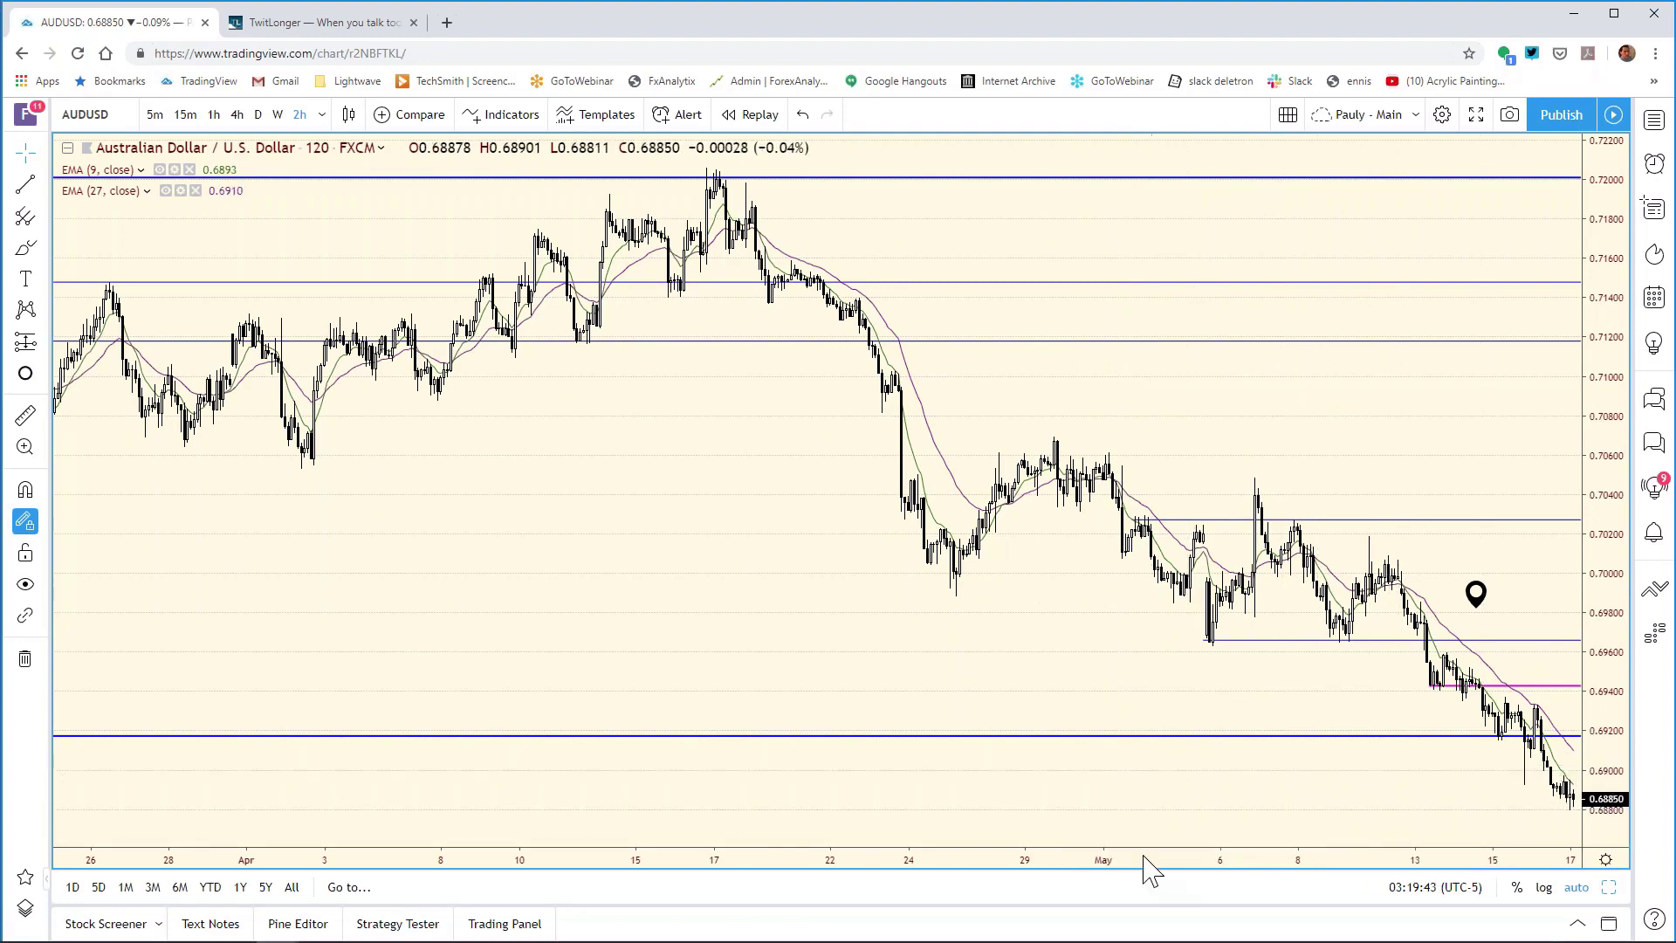
{"action": "mouse_move", "coordinate": [1151, 858]}
{"action": "left_mouse_down"}
{"action": "mouse_move", "coordinate": [1276, 847]}
{"action": "mouse_move", "coordinate": [1161, 855]}
{"action": "left_mouse_up"}
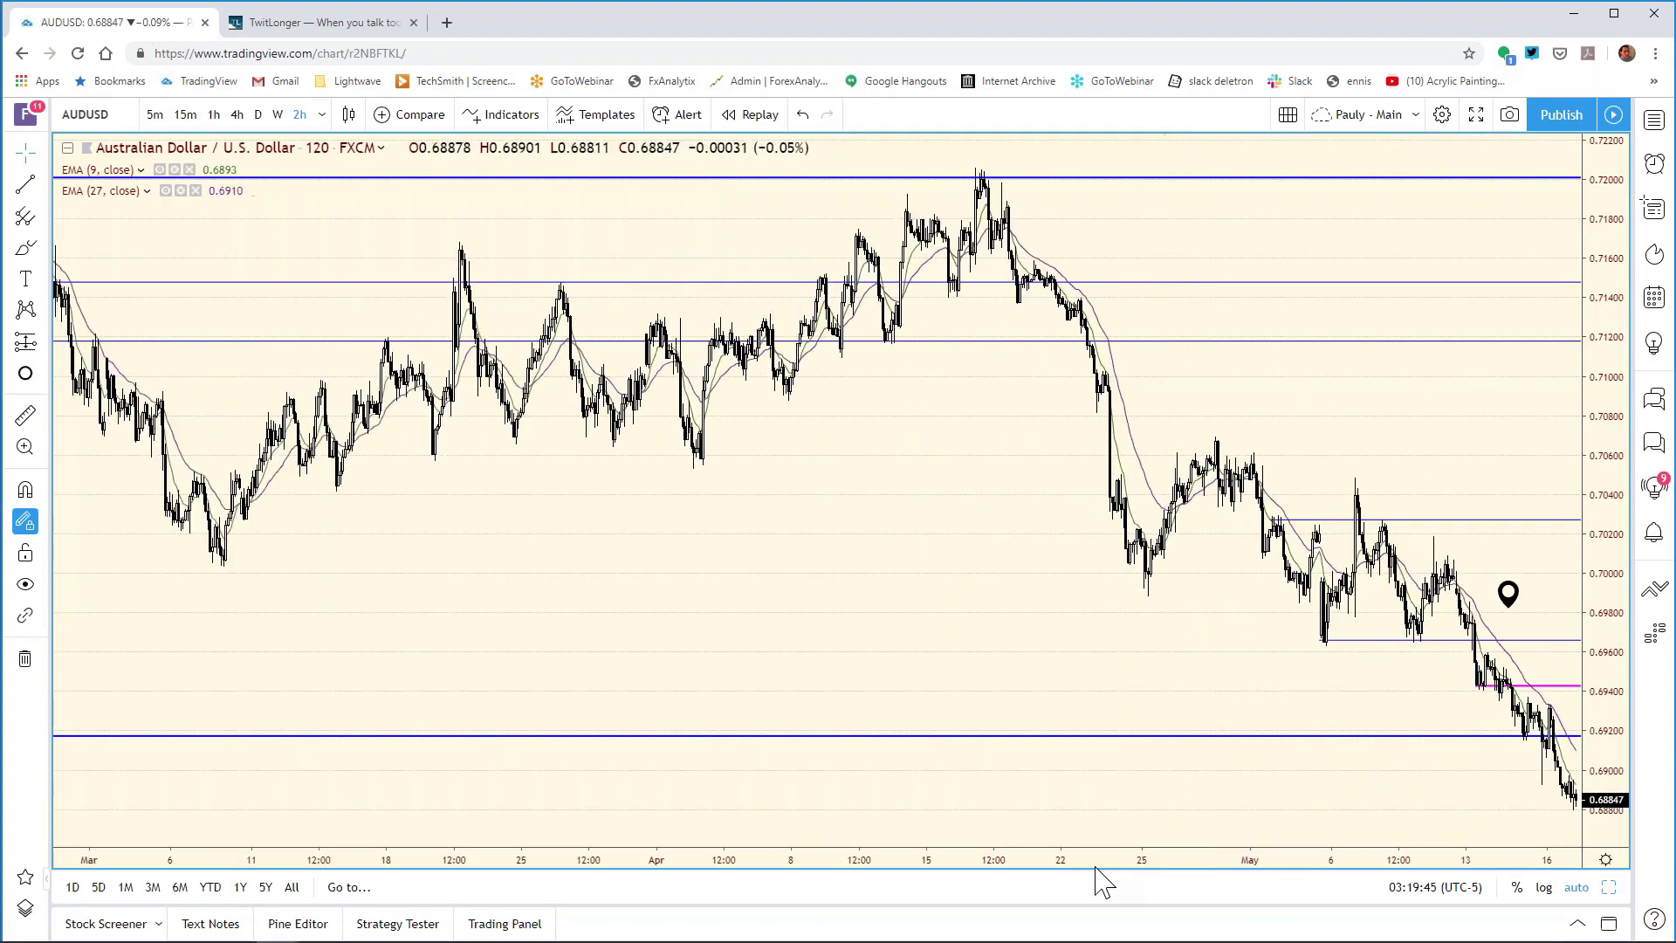
{"action": "left_click_drag", "start_coordinate": [1301, 860], "coordinate": [1260, 856]}
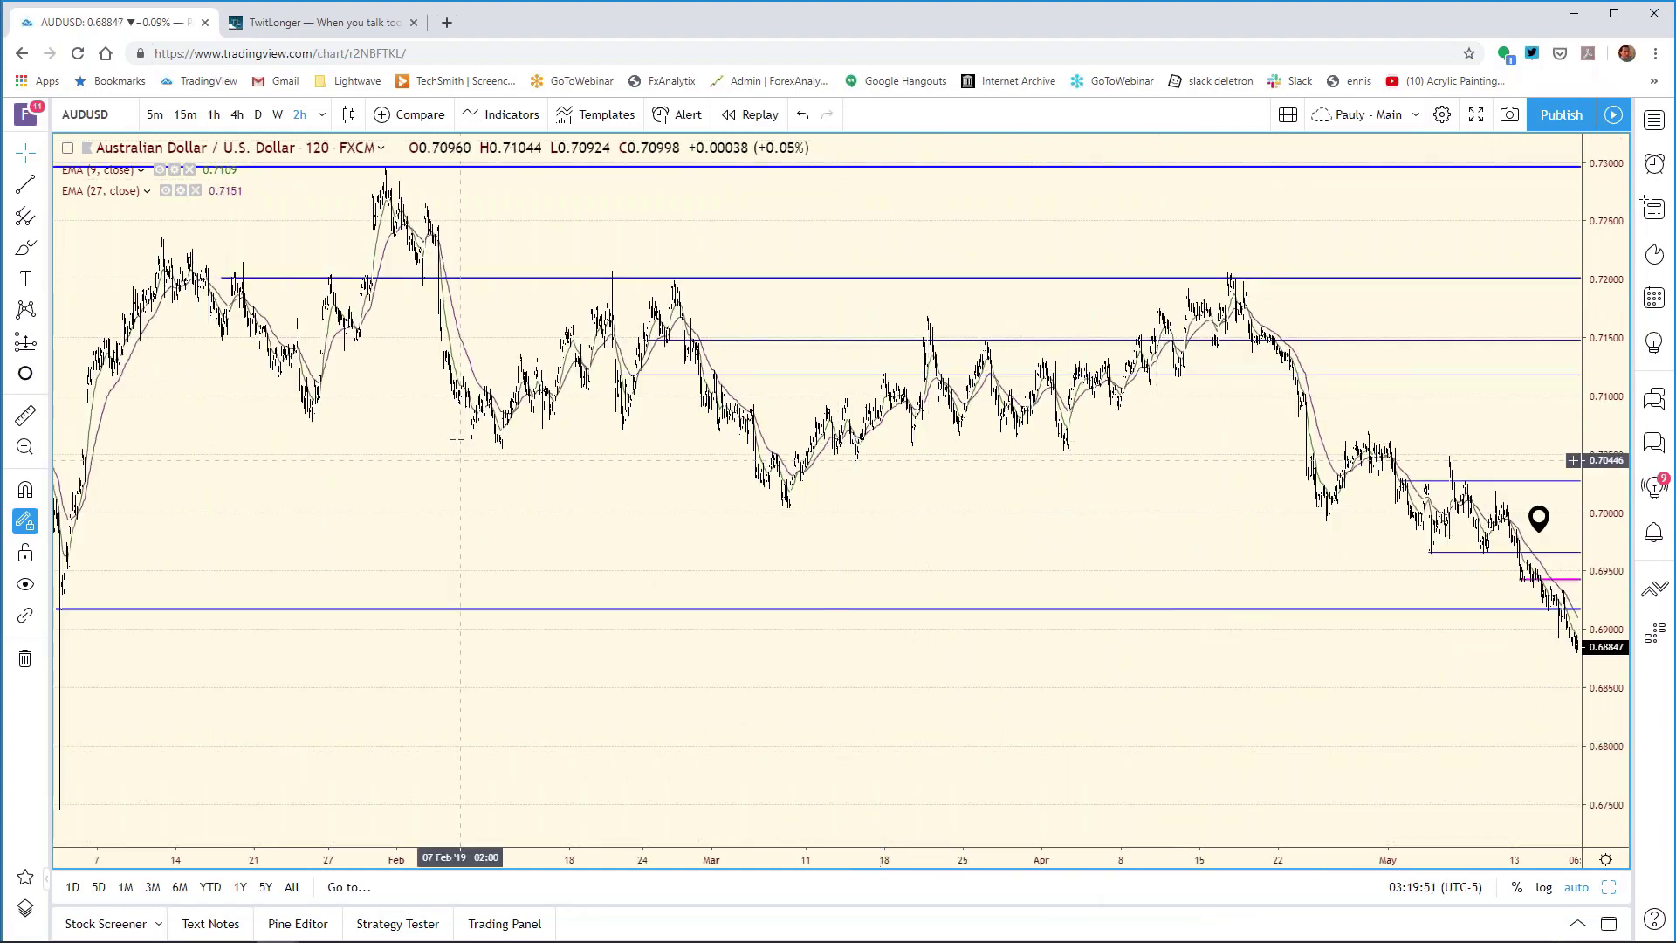
Step: Draw a Fib retracement from the March low (~0.7003) to the April high (~0.7205), then set the cursor to Cross
{"action": "left_click", "coordinate": [24, 224]}
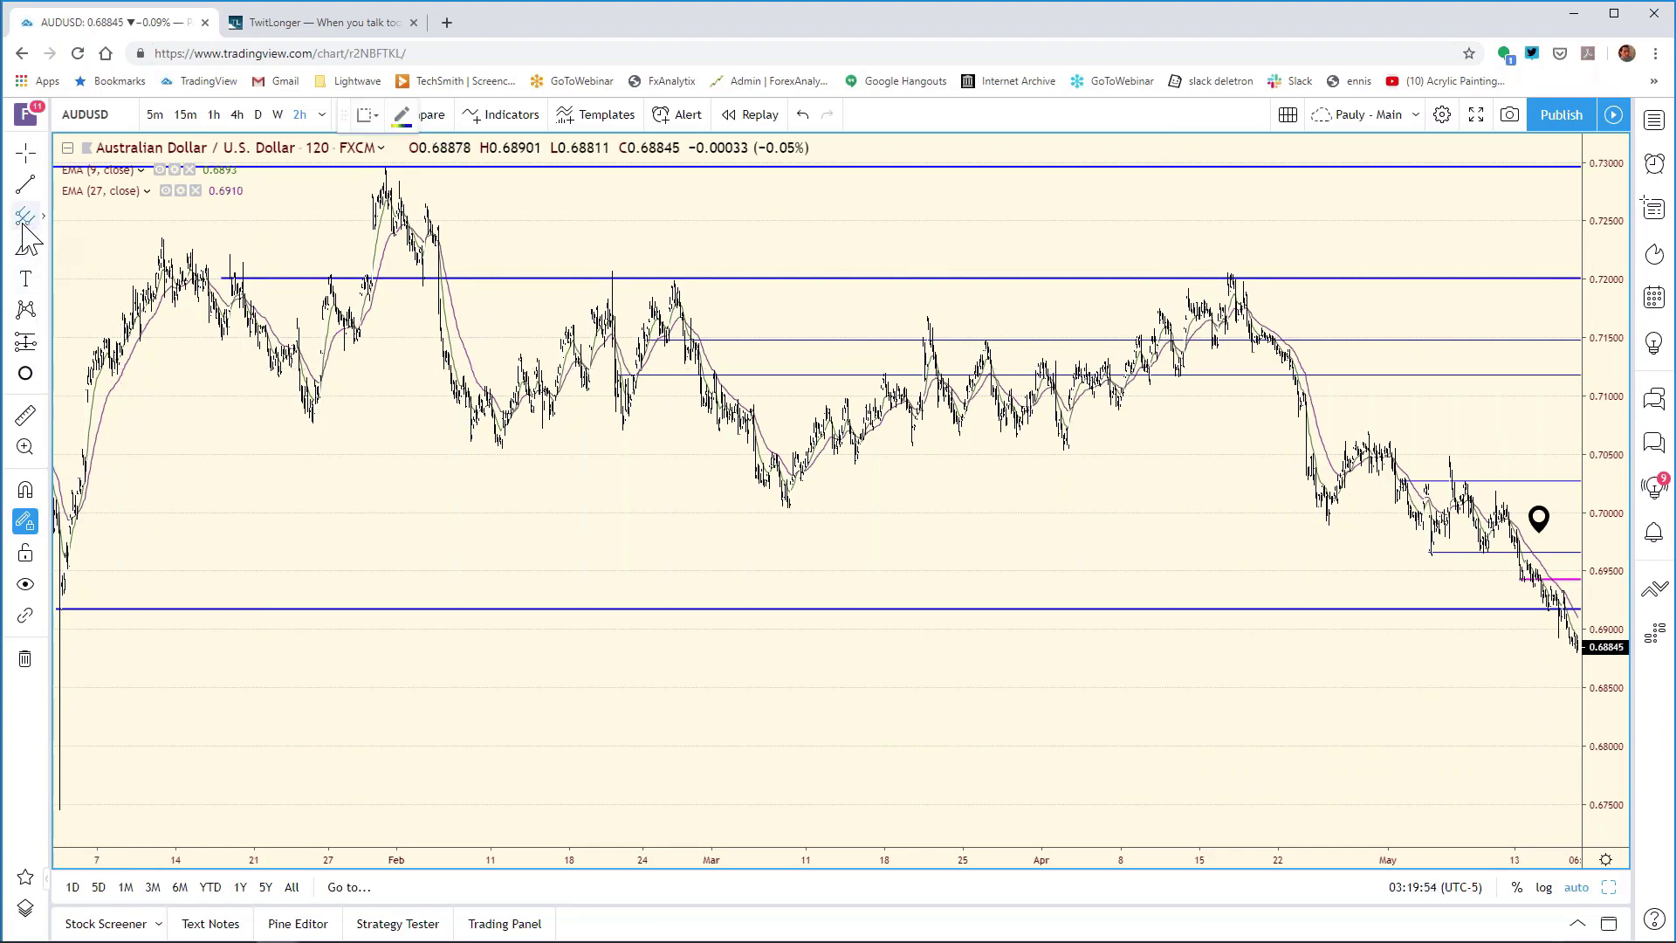
{"action": "left_click", "coordinate": [24, 223]}
{"action": "left_click", "coordinate": [166, 533]}
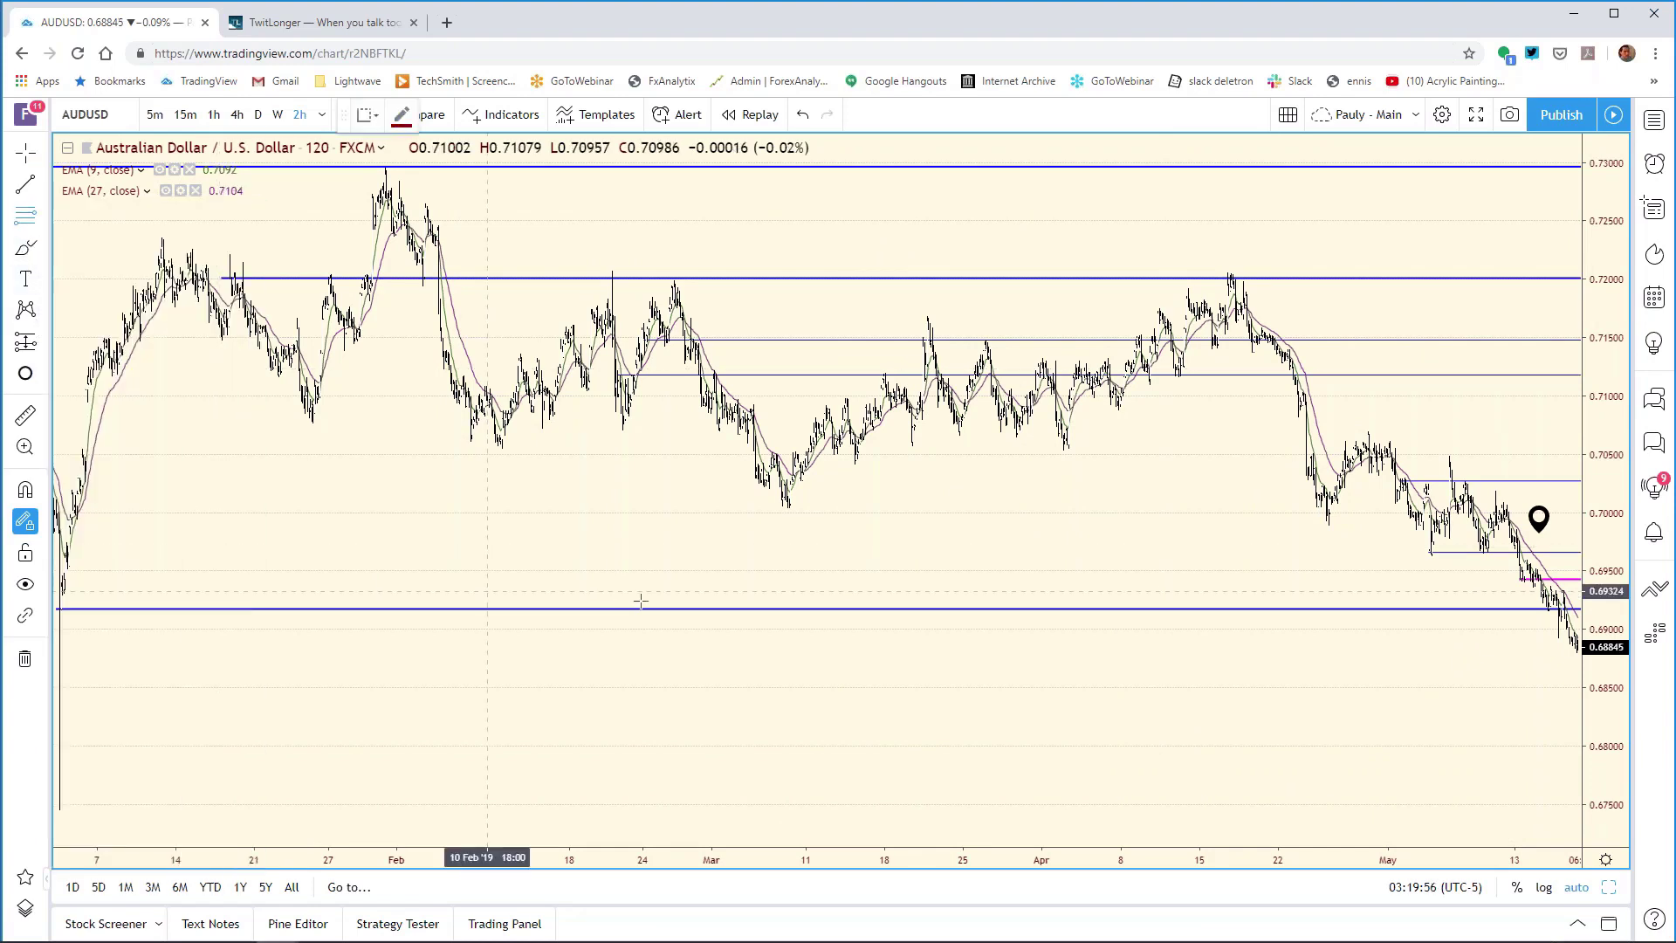
{"action": "left_click", "coordinate": [804, 508]}
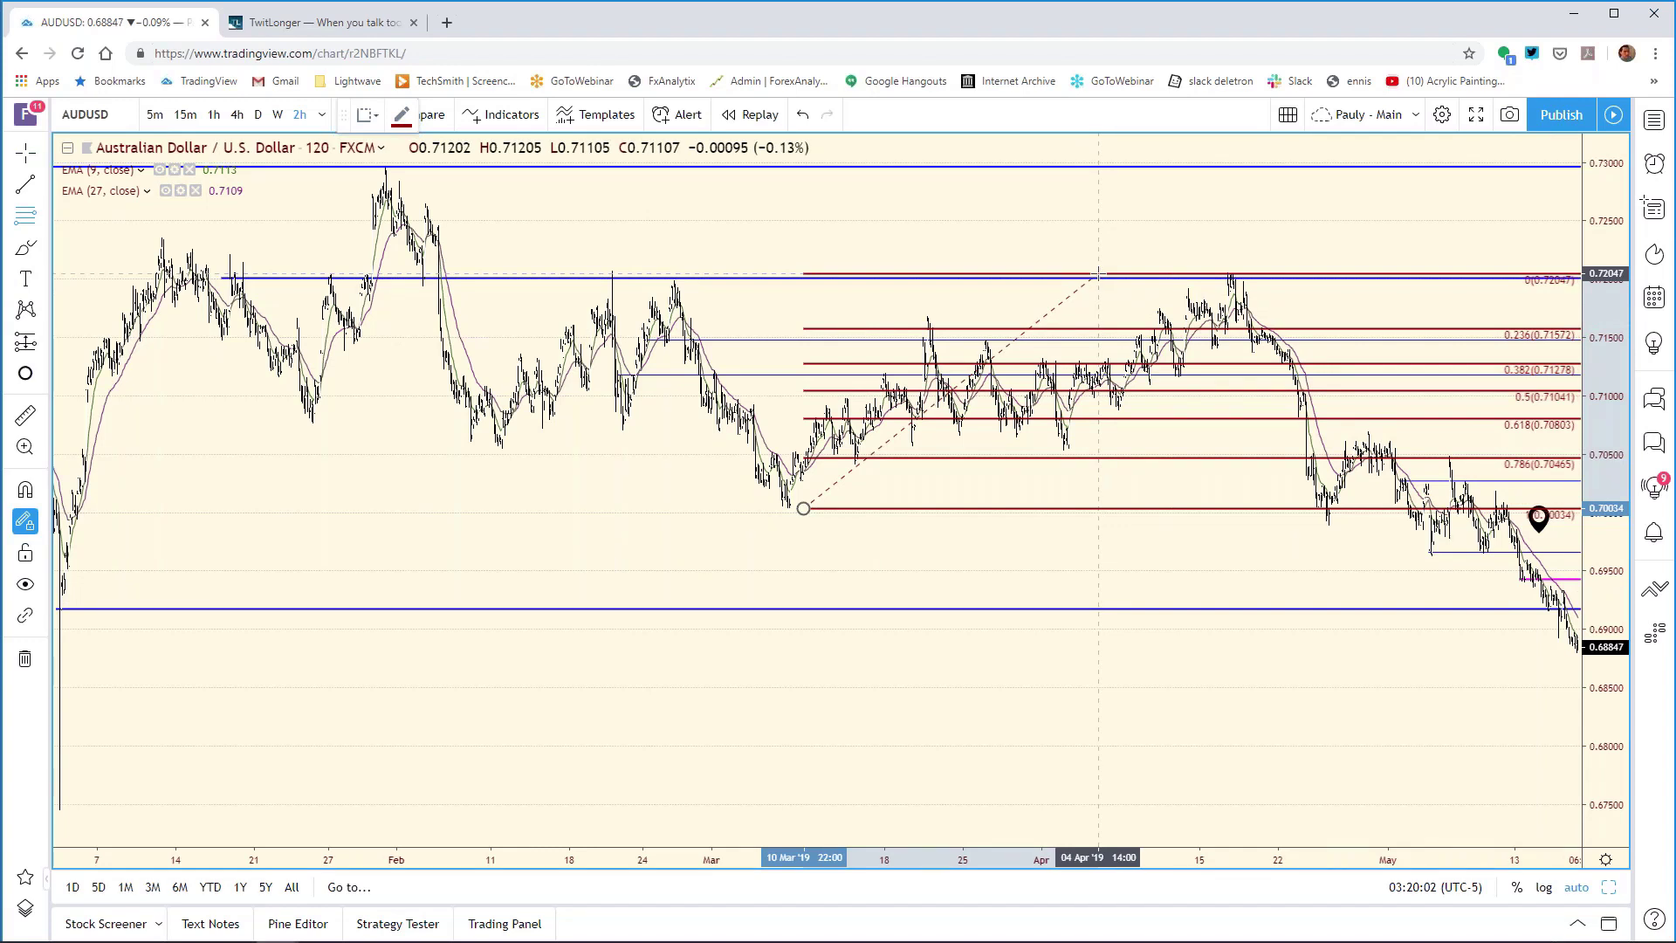
{"action": "left_click", "coordinate": [1098, 274]}
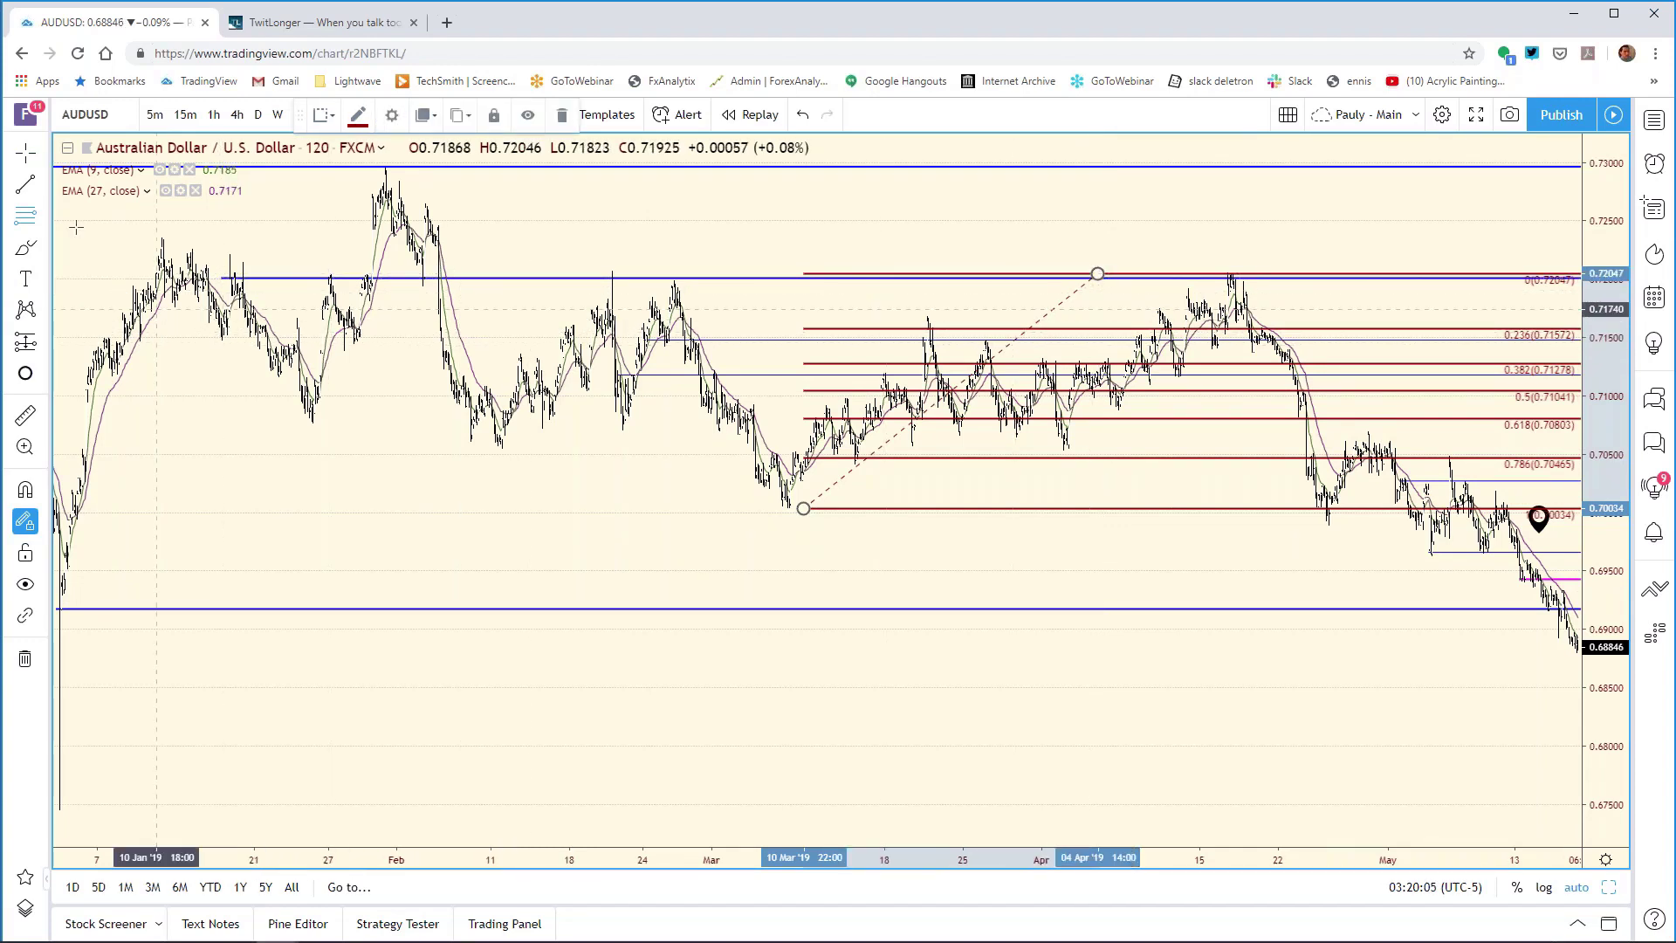
{"action": "left_click", "coordinate": [42, 159]}
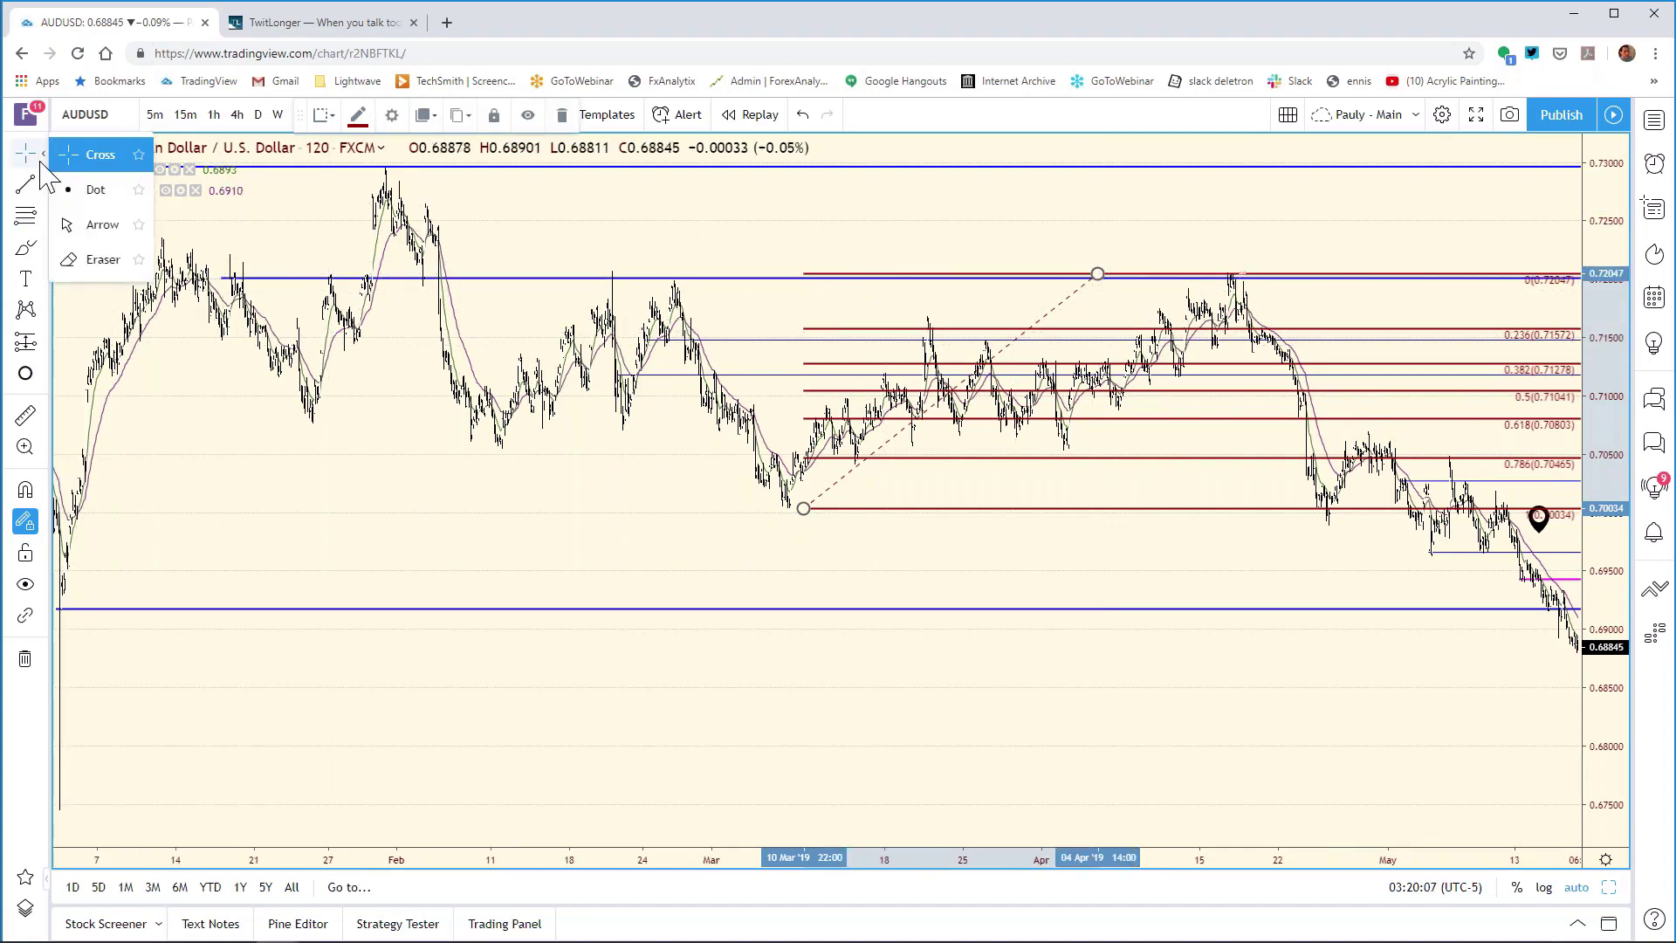
{"action": "left_click", "coordinate": [88, 157]}
{"action": "left_click", "coordinate": [845, 221]}
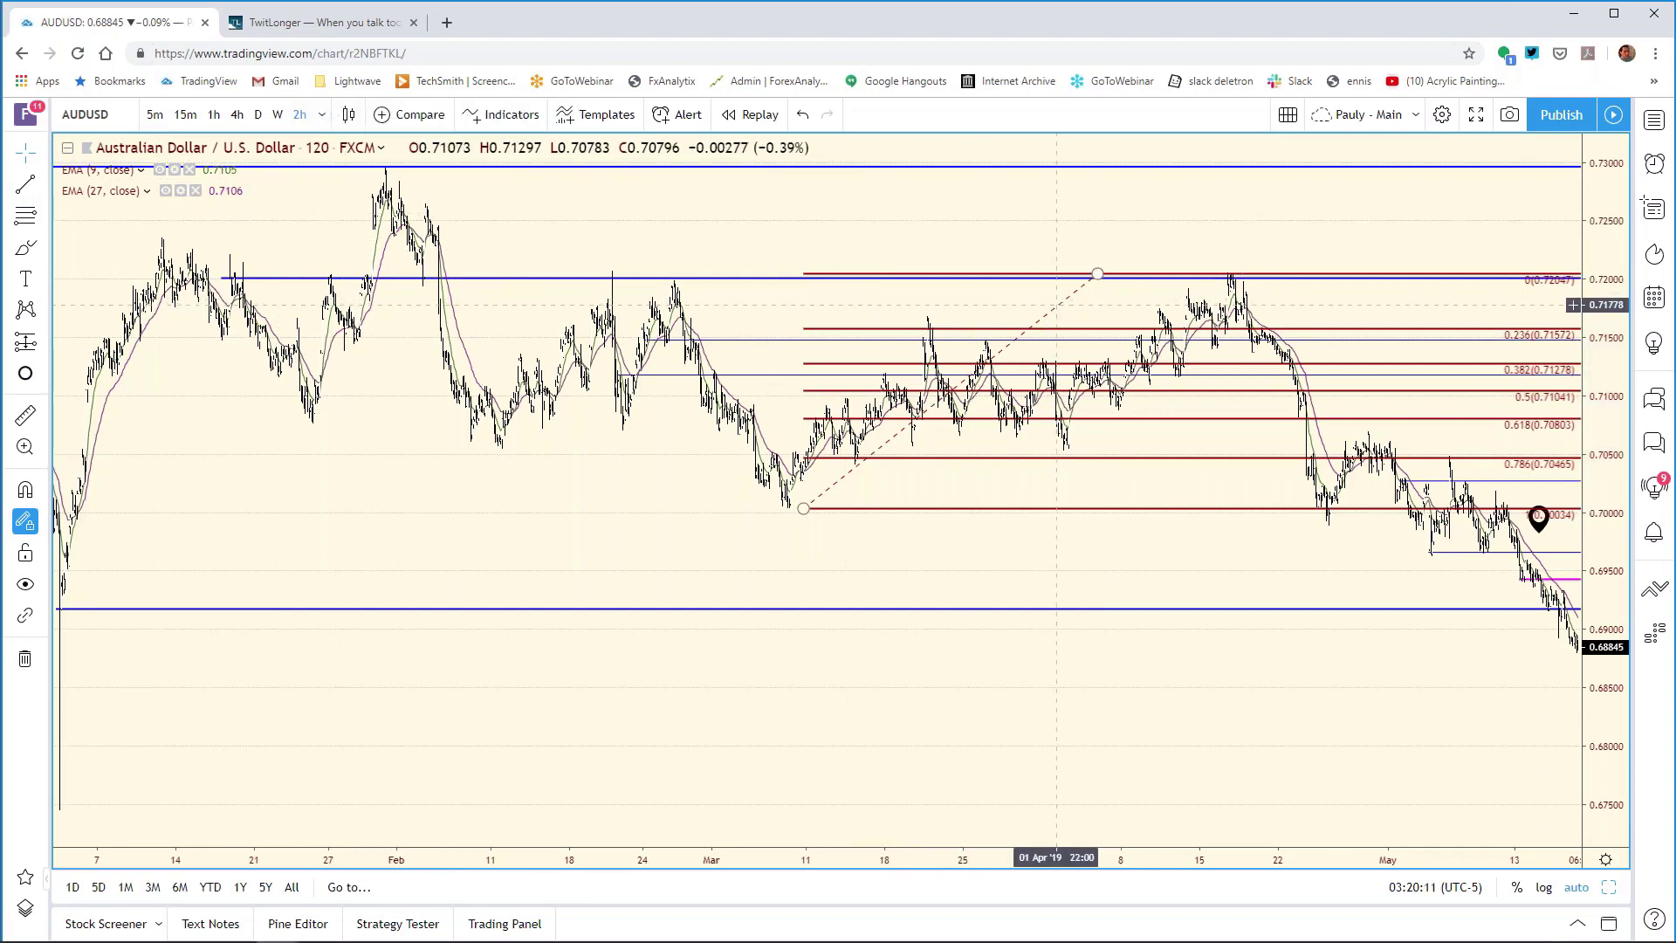
Step: Apply the saved custom Fibonacci template, adding 1.272 and 1.618 extensions, and rescale the view to March–May
{"action": "right_click", "coordinate": [1057, 307]}
{"action": "mouse_move", "coordinate": [1135, 351]}
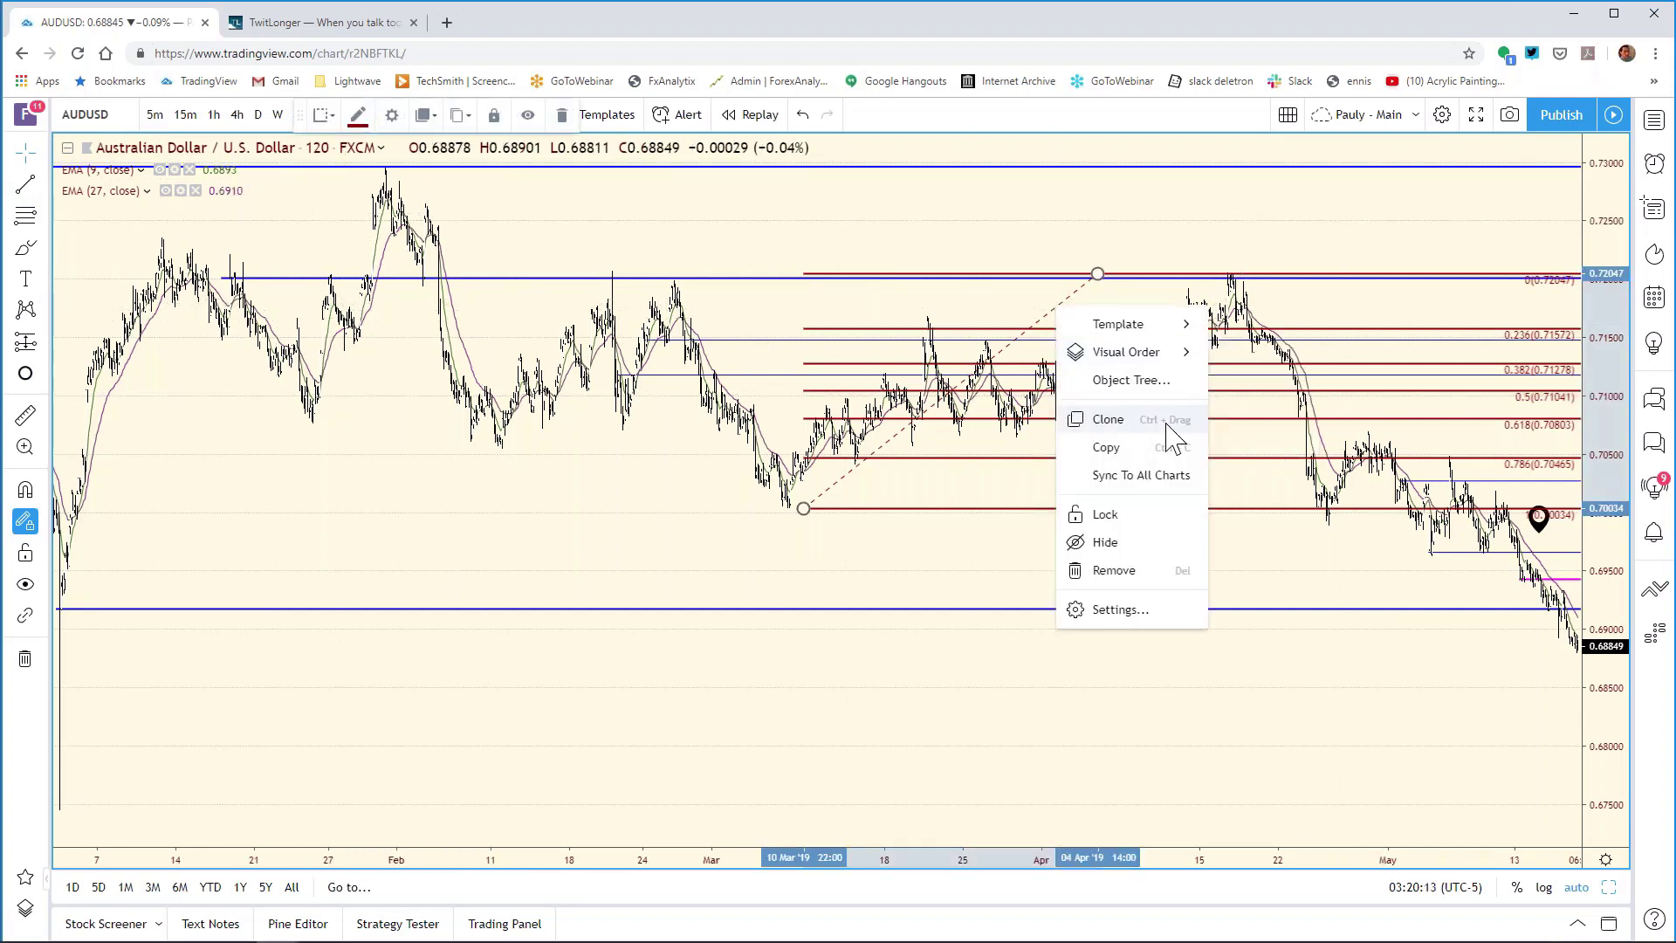
{"action": "mouse_move", "coordinate": [1166, 325]}
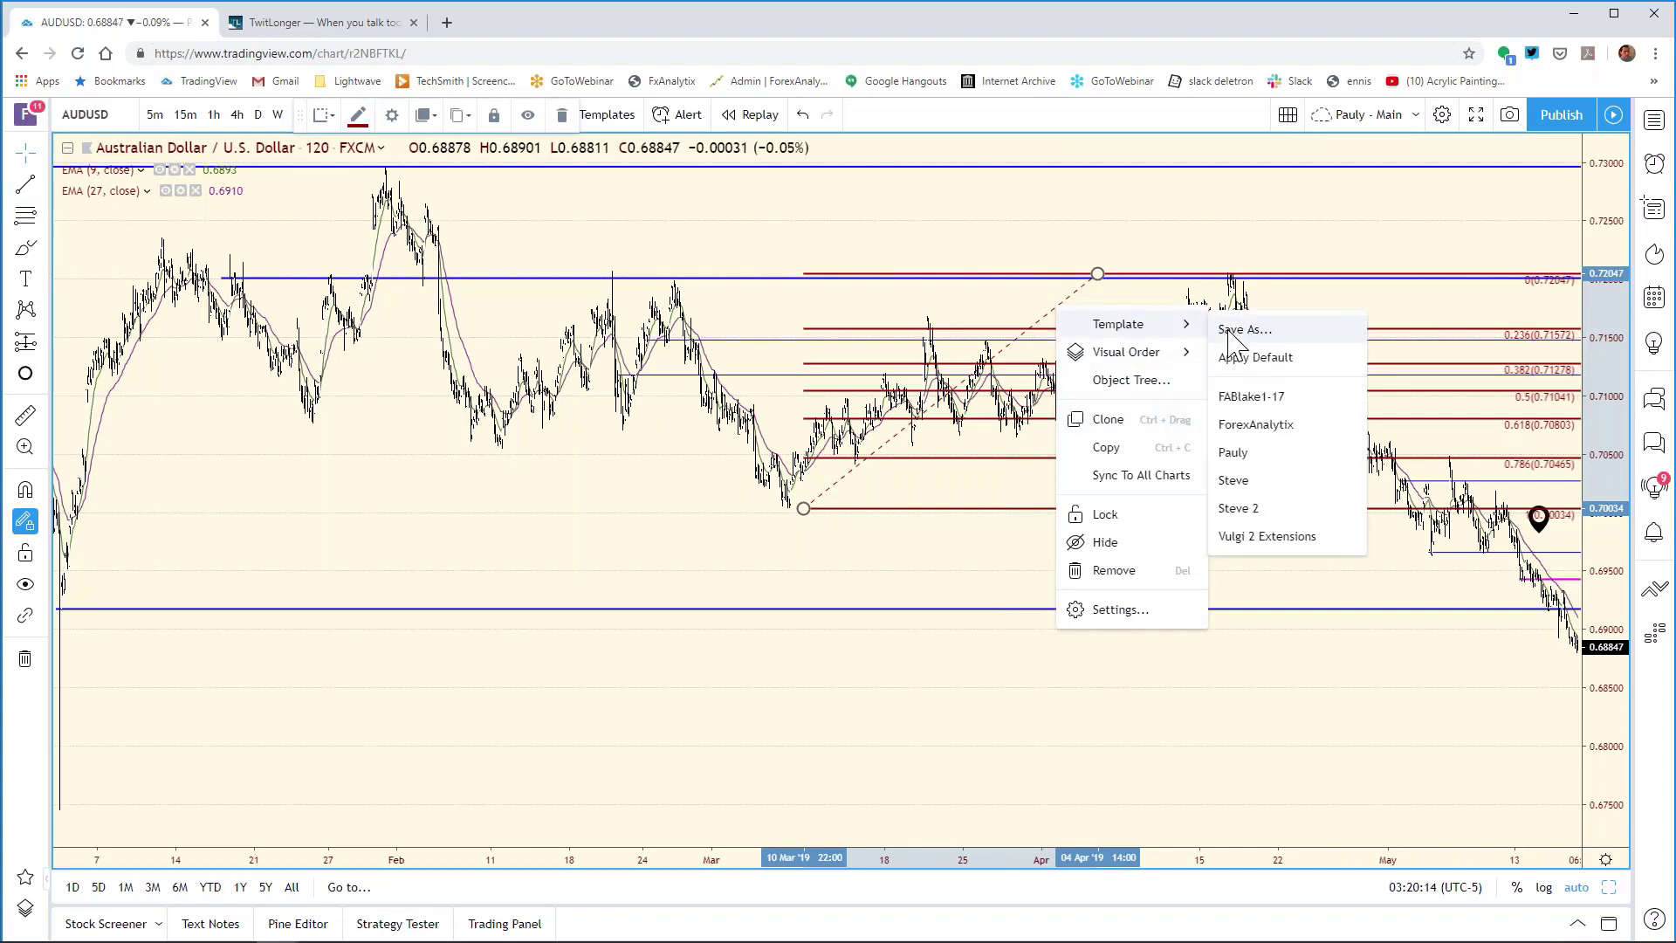
{"action": "left_click", "coordinate": [1232, 453]}
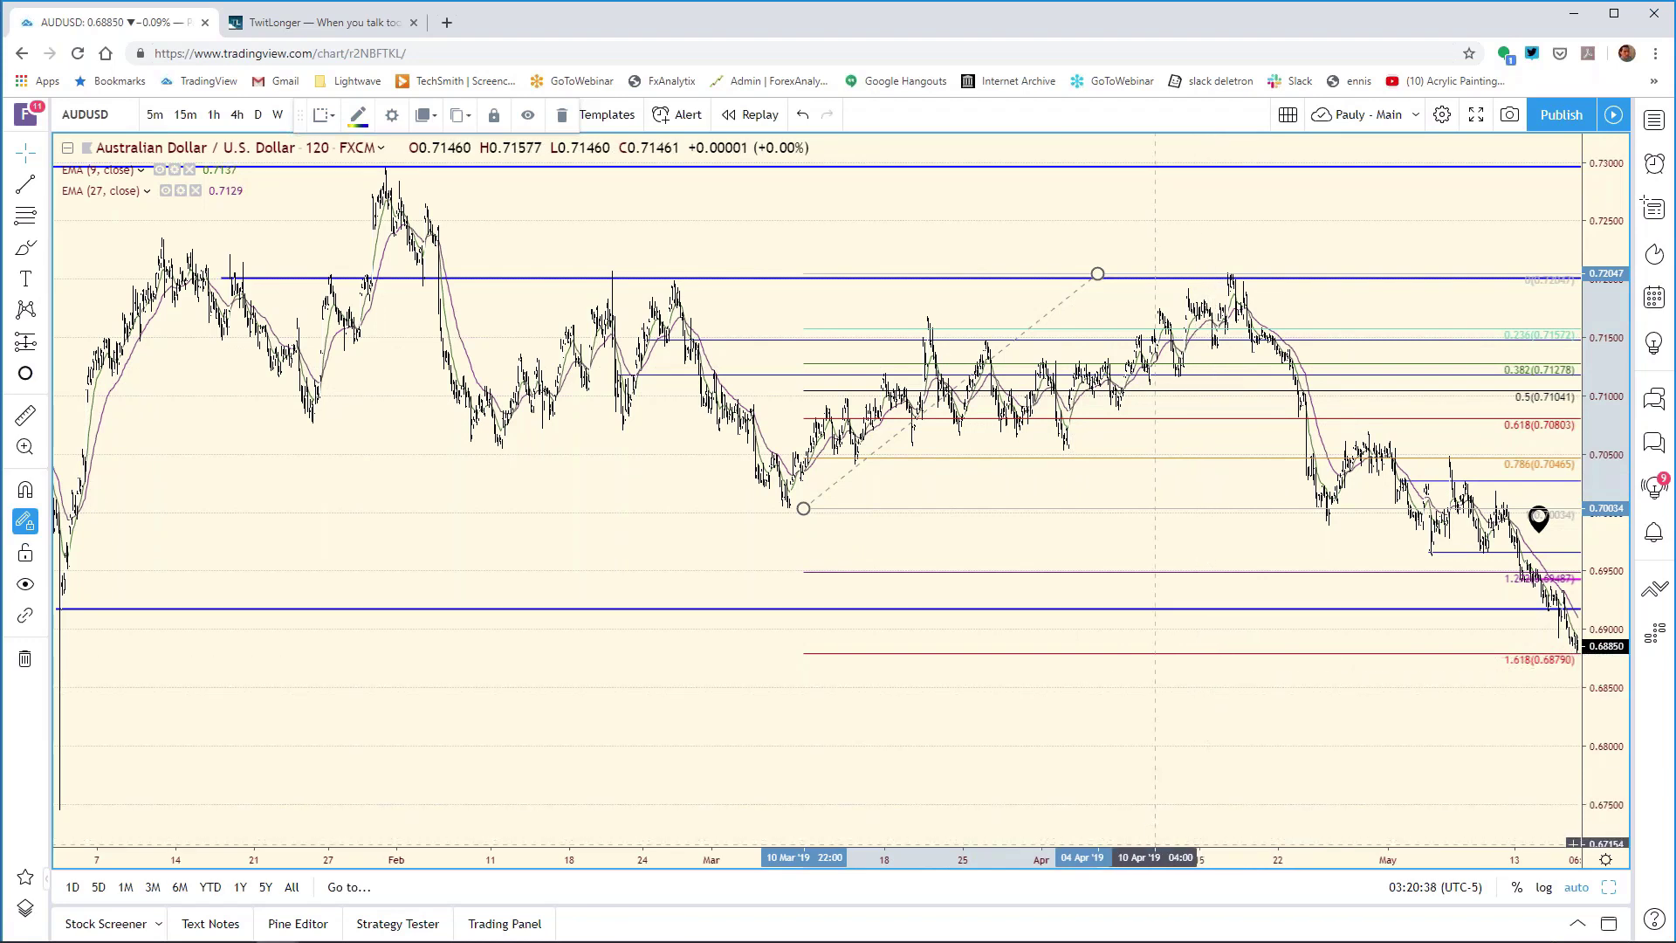
{"action": "left_click_drag", "start_coordinate": [1205, 864], "coordinate": [831, 834]}
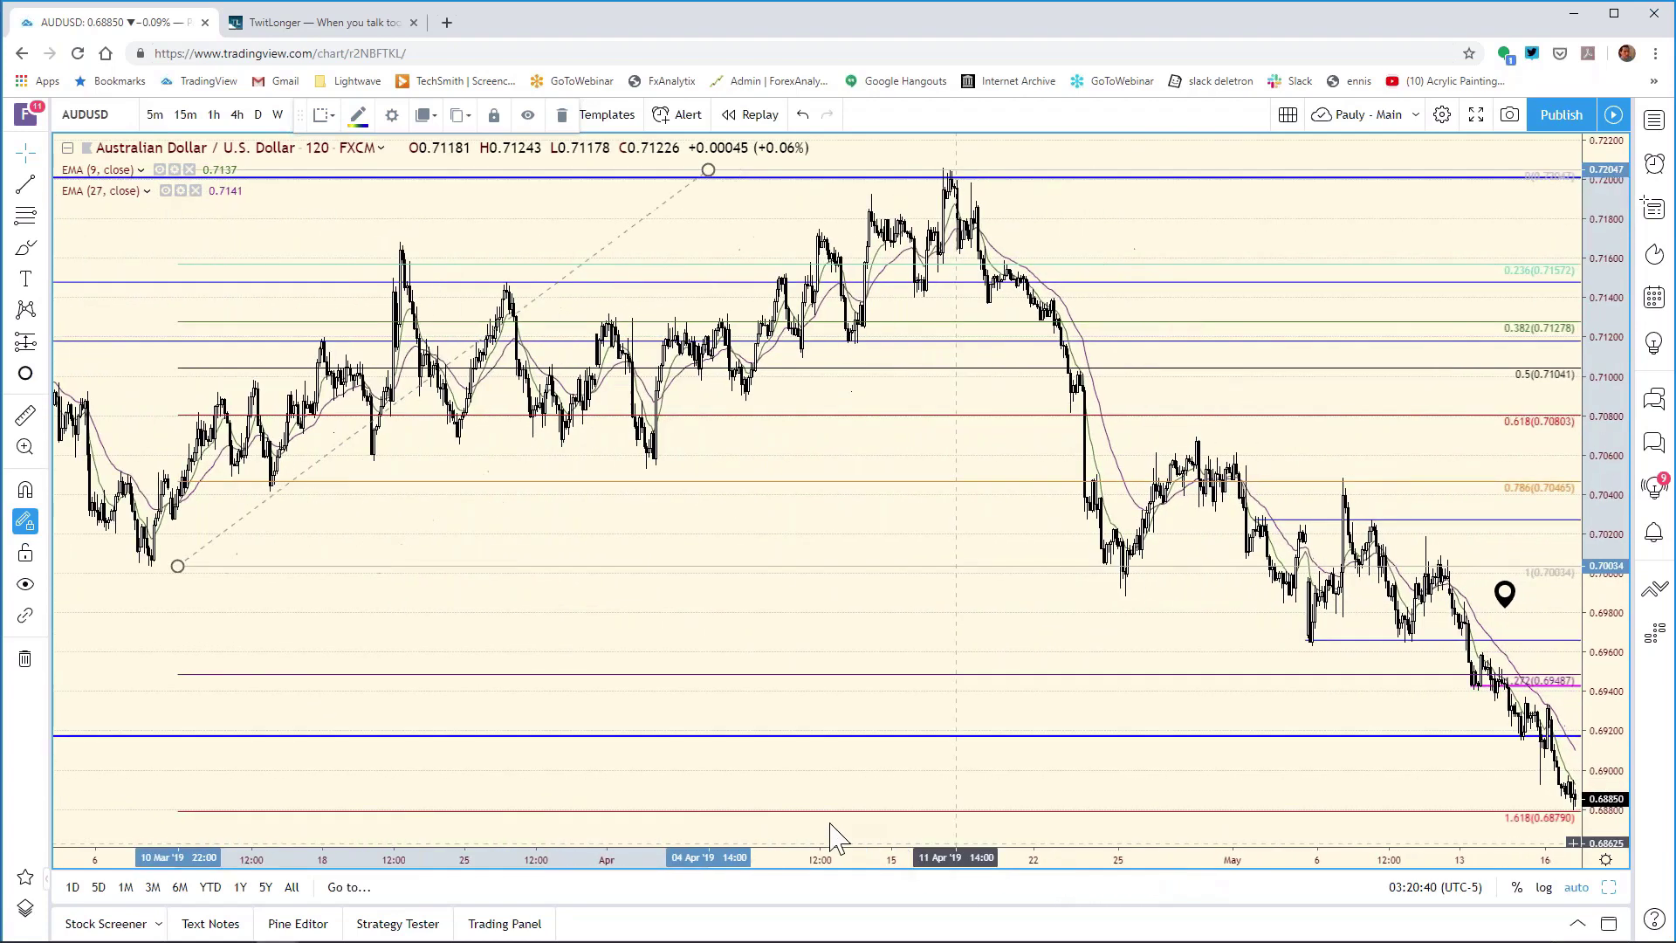
{"action": "scroll", "coordinate": [831, 825], "scroll_direction": "down", "scroll_amount": 4}
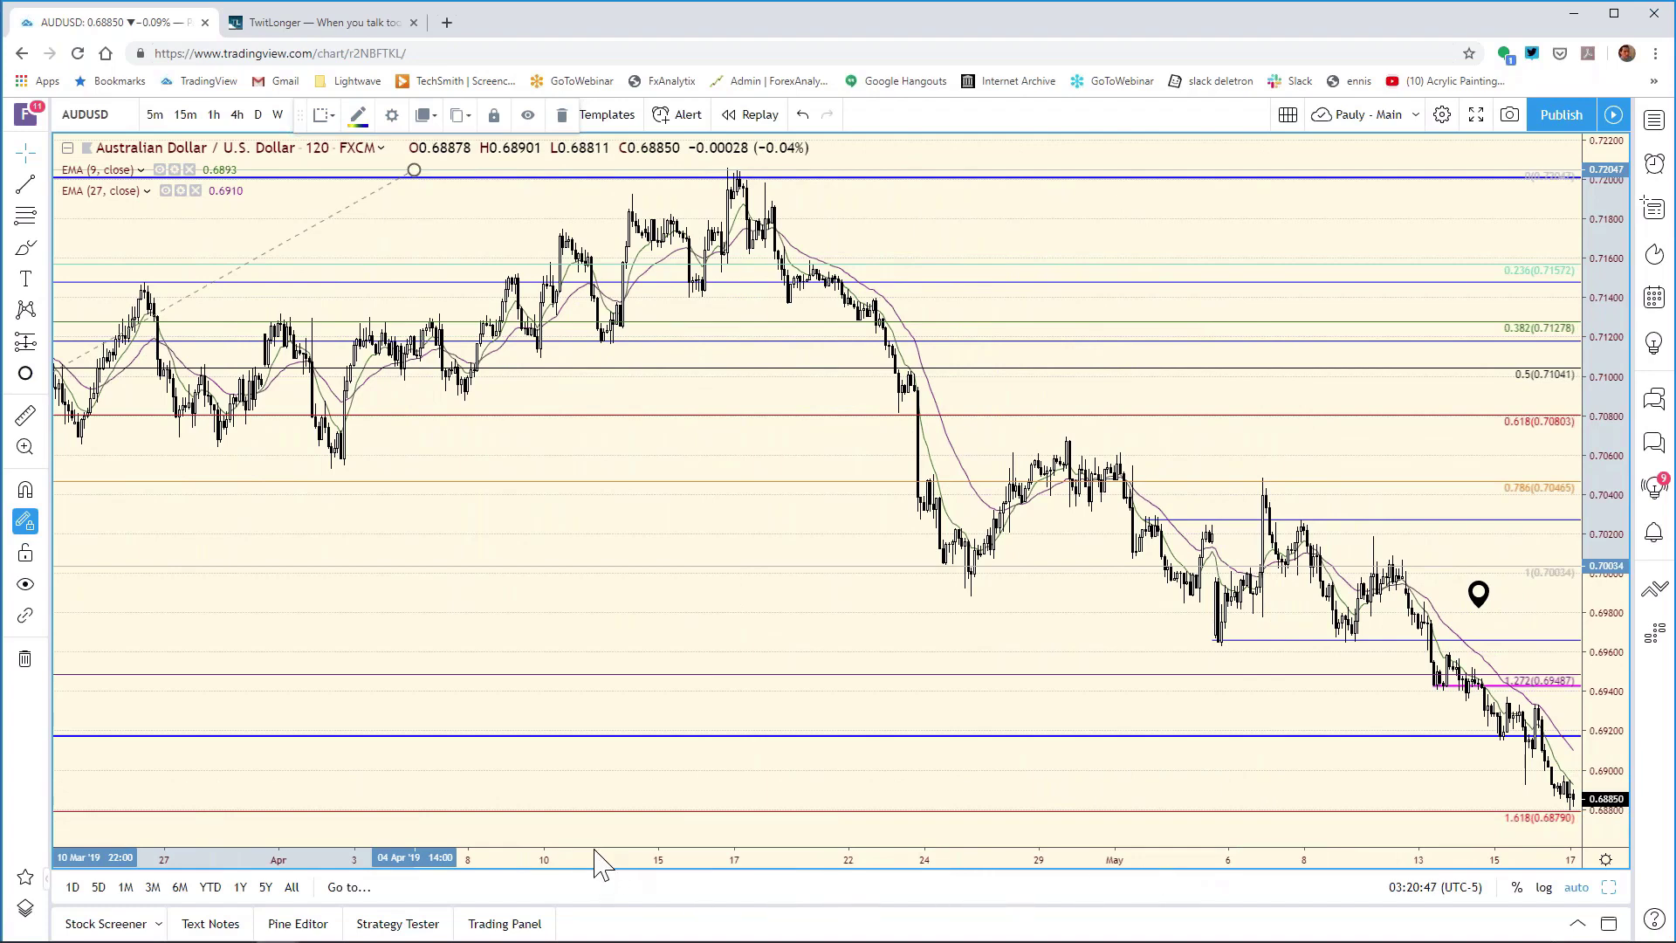
Step: Set the AUD/USD support in cell E11 of the Excel bias table to 6879, then return to TradingView
{"action": "mouse_move", "coordinate": [506, 941]}
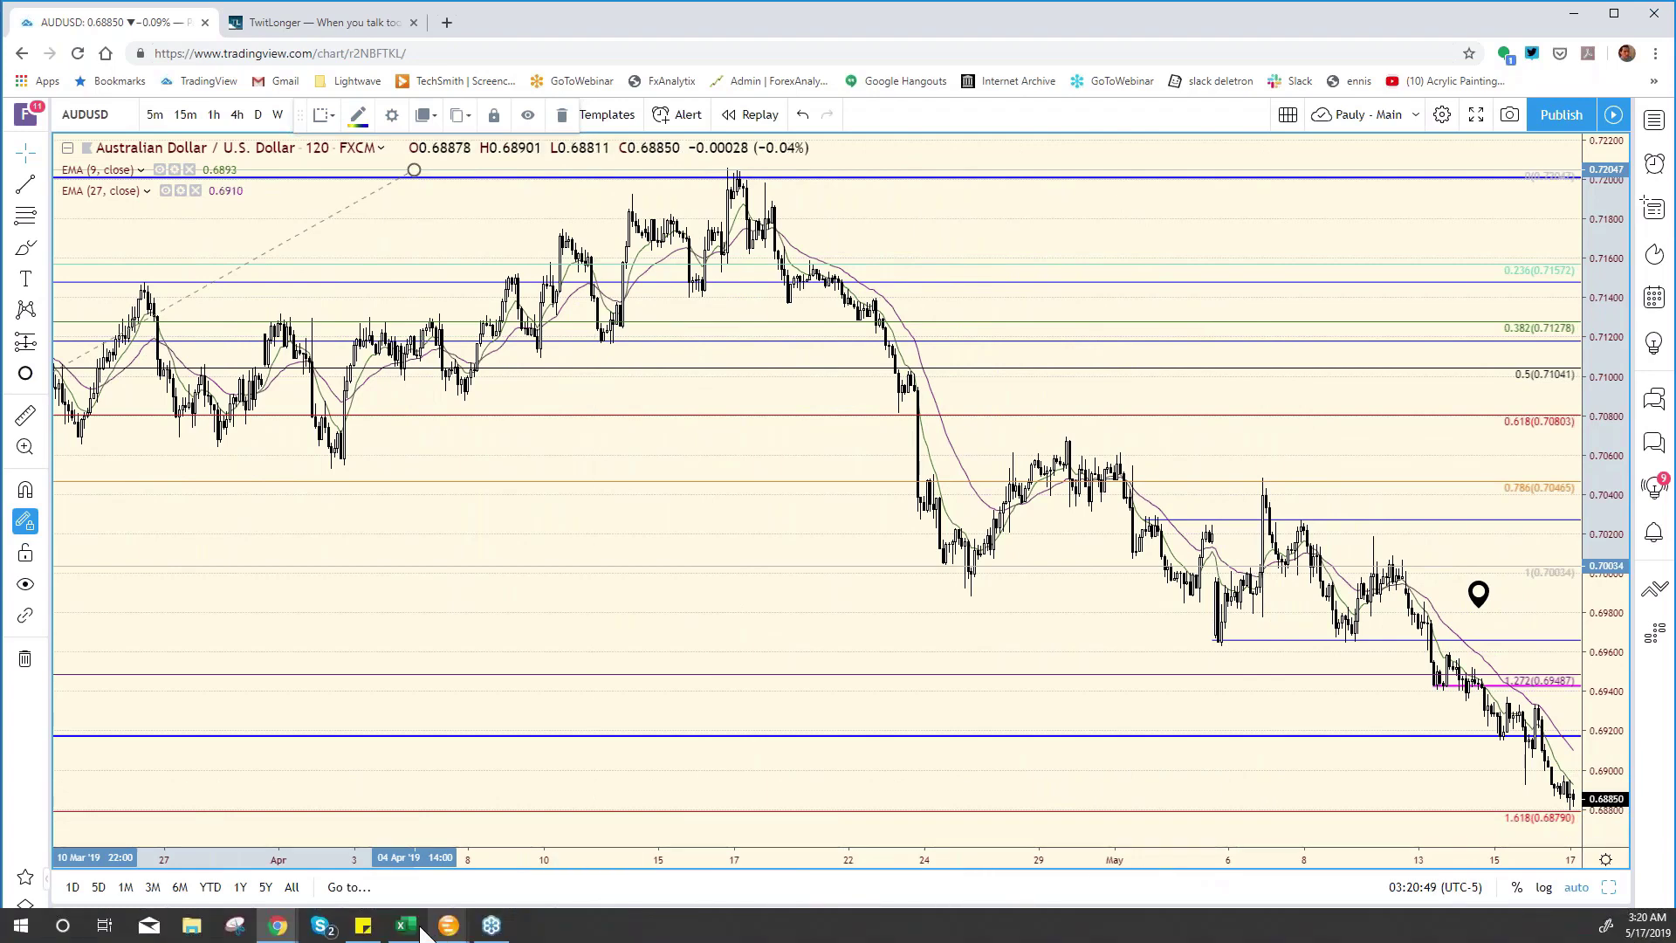
{"action": "left_click", "coordinate": [420, 927]}
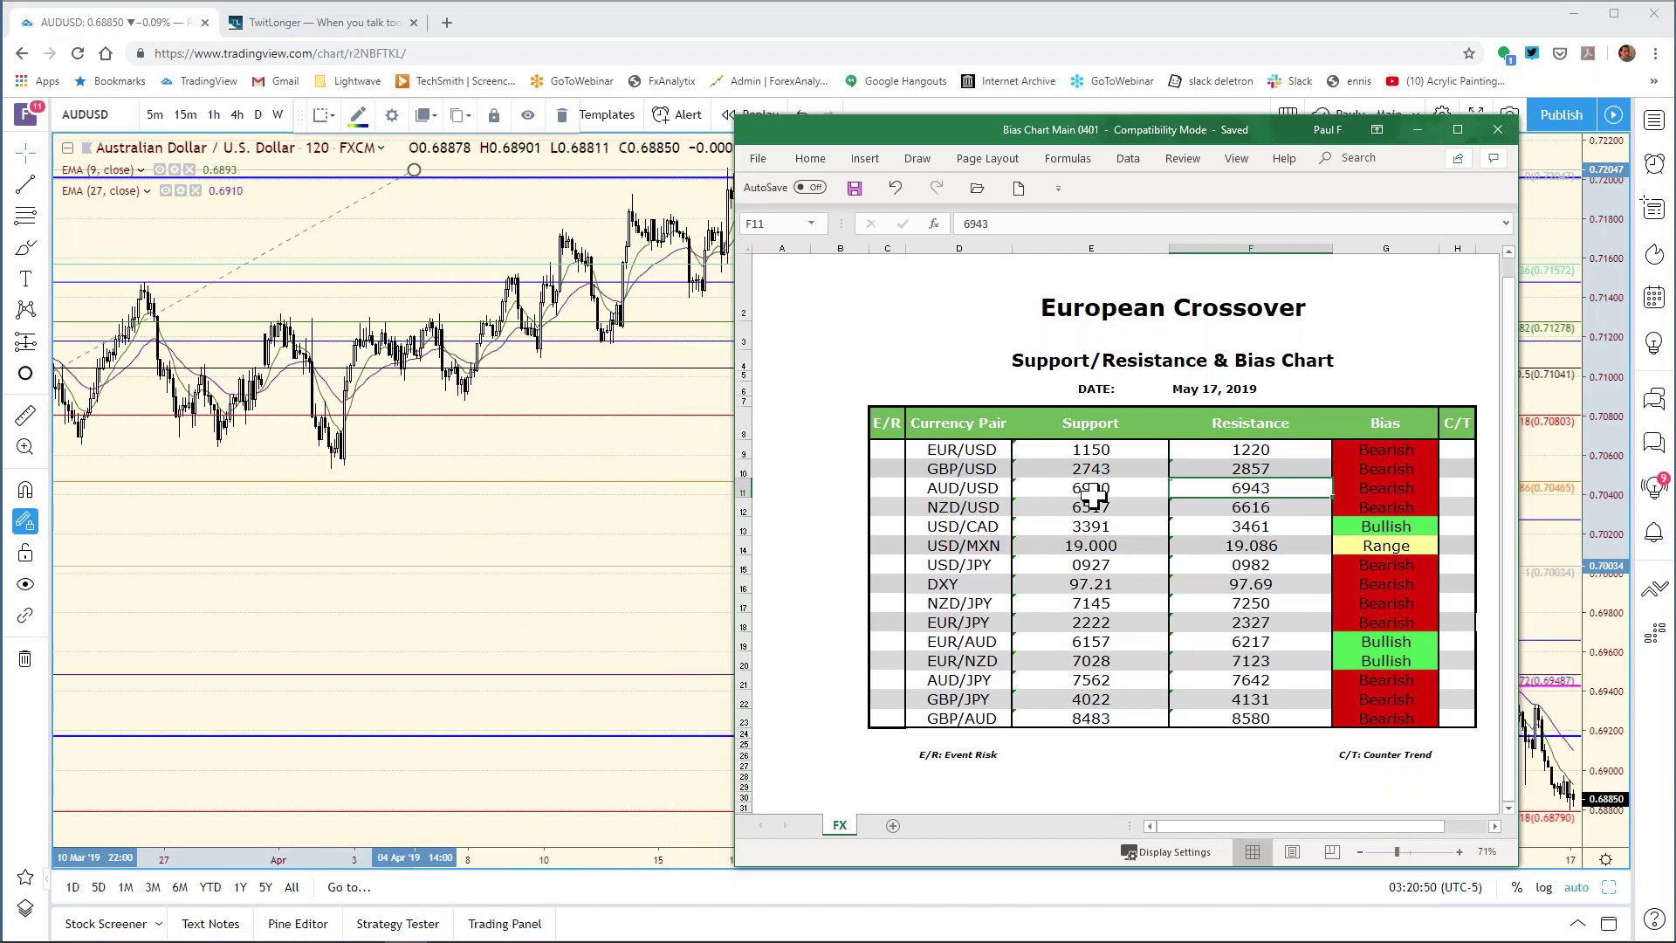
{"action": "left_click", "coordinate": [1093, 493]}
{"action": "left_click", "coordinate": [997, 223]}
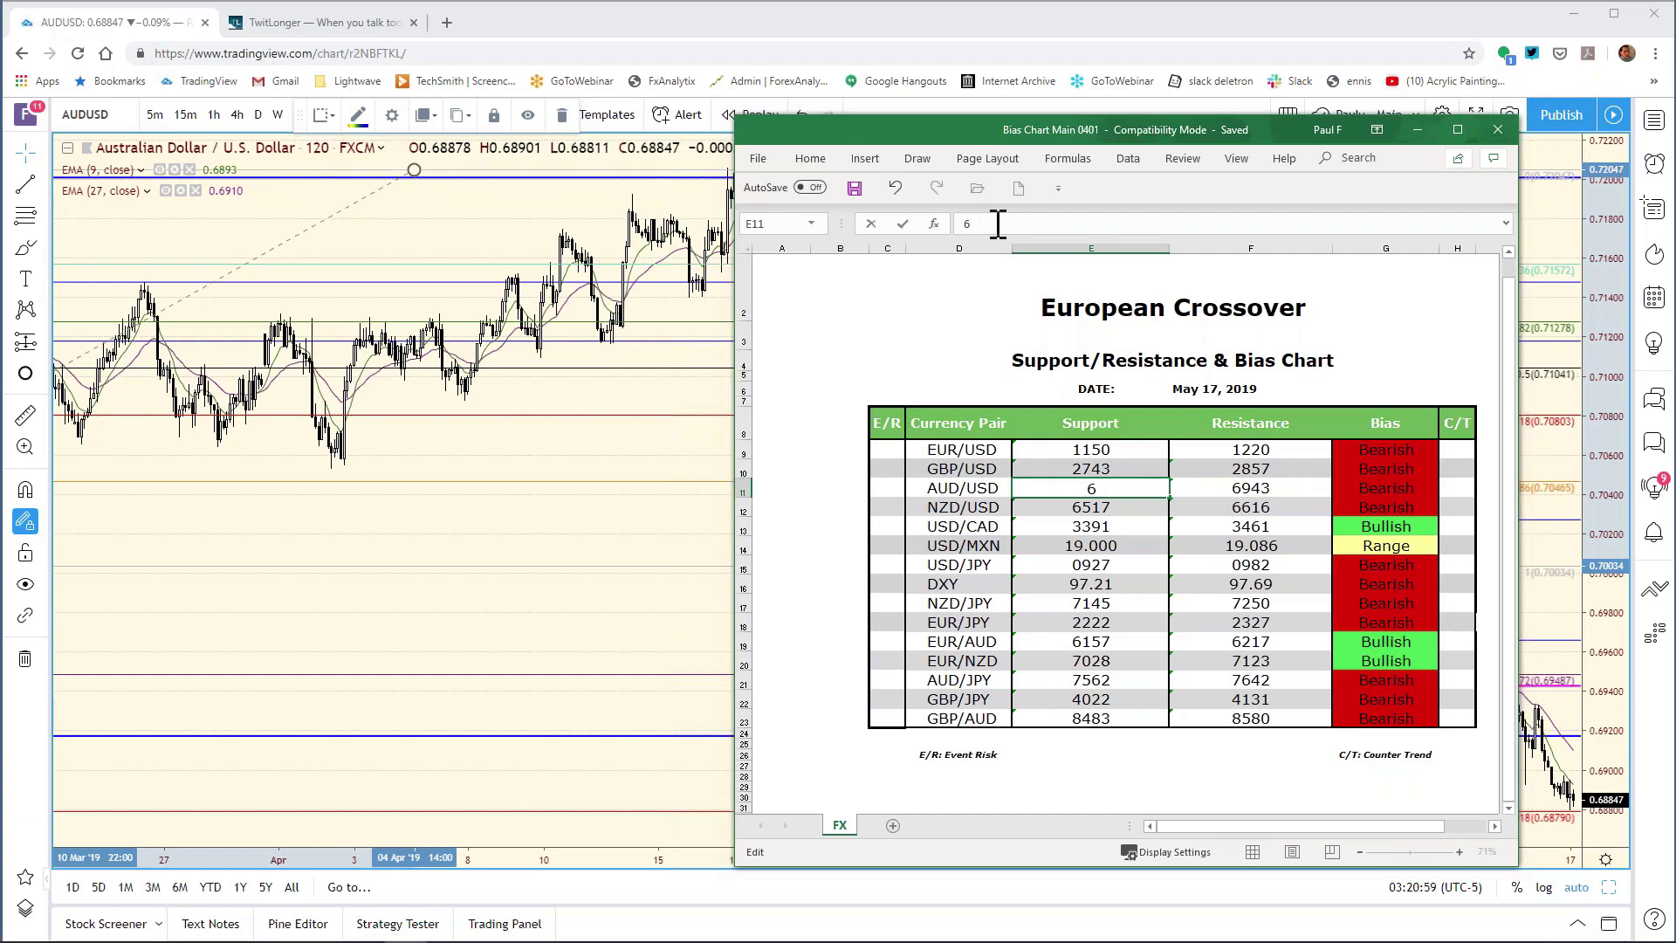
{"action": "type", "text": "879"}
{"action": "key", "text": "Return"}
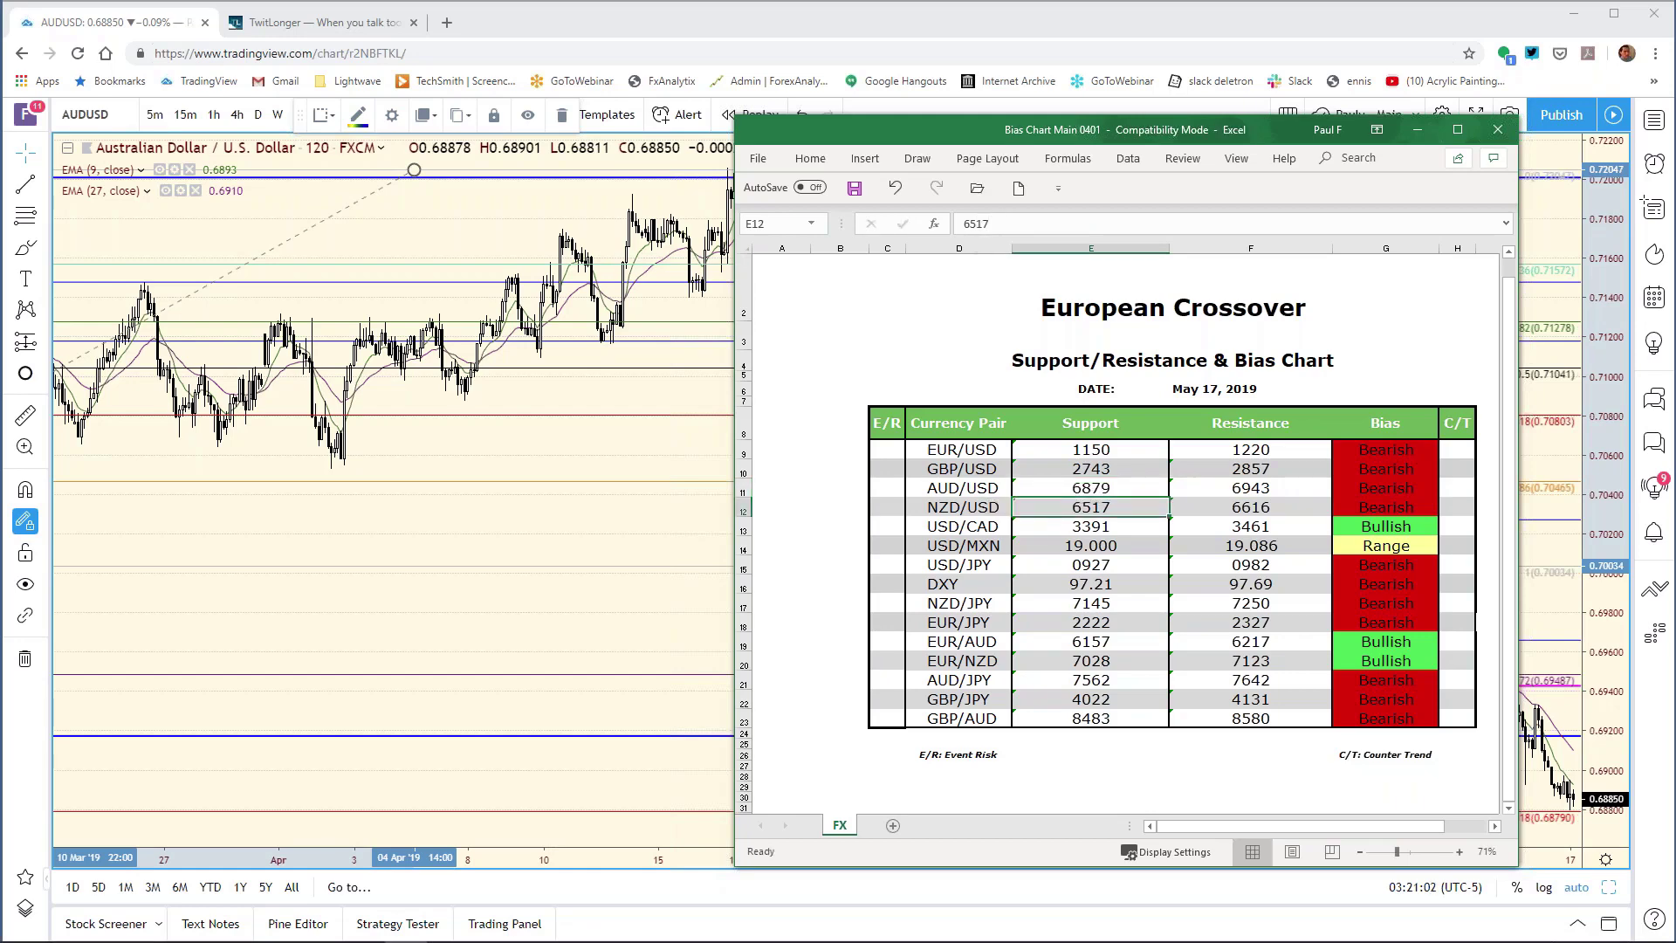
{"action": "left_click", "coordinate": [719, 419]}
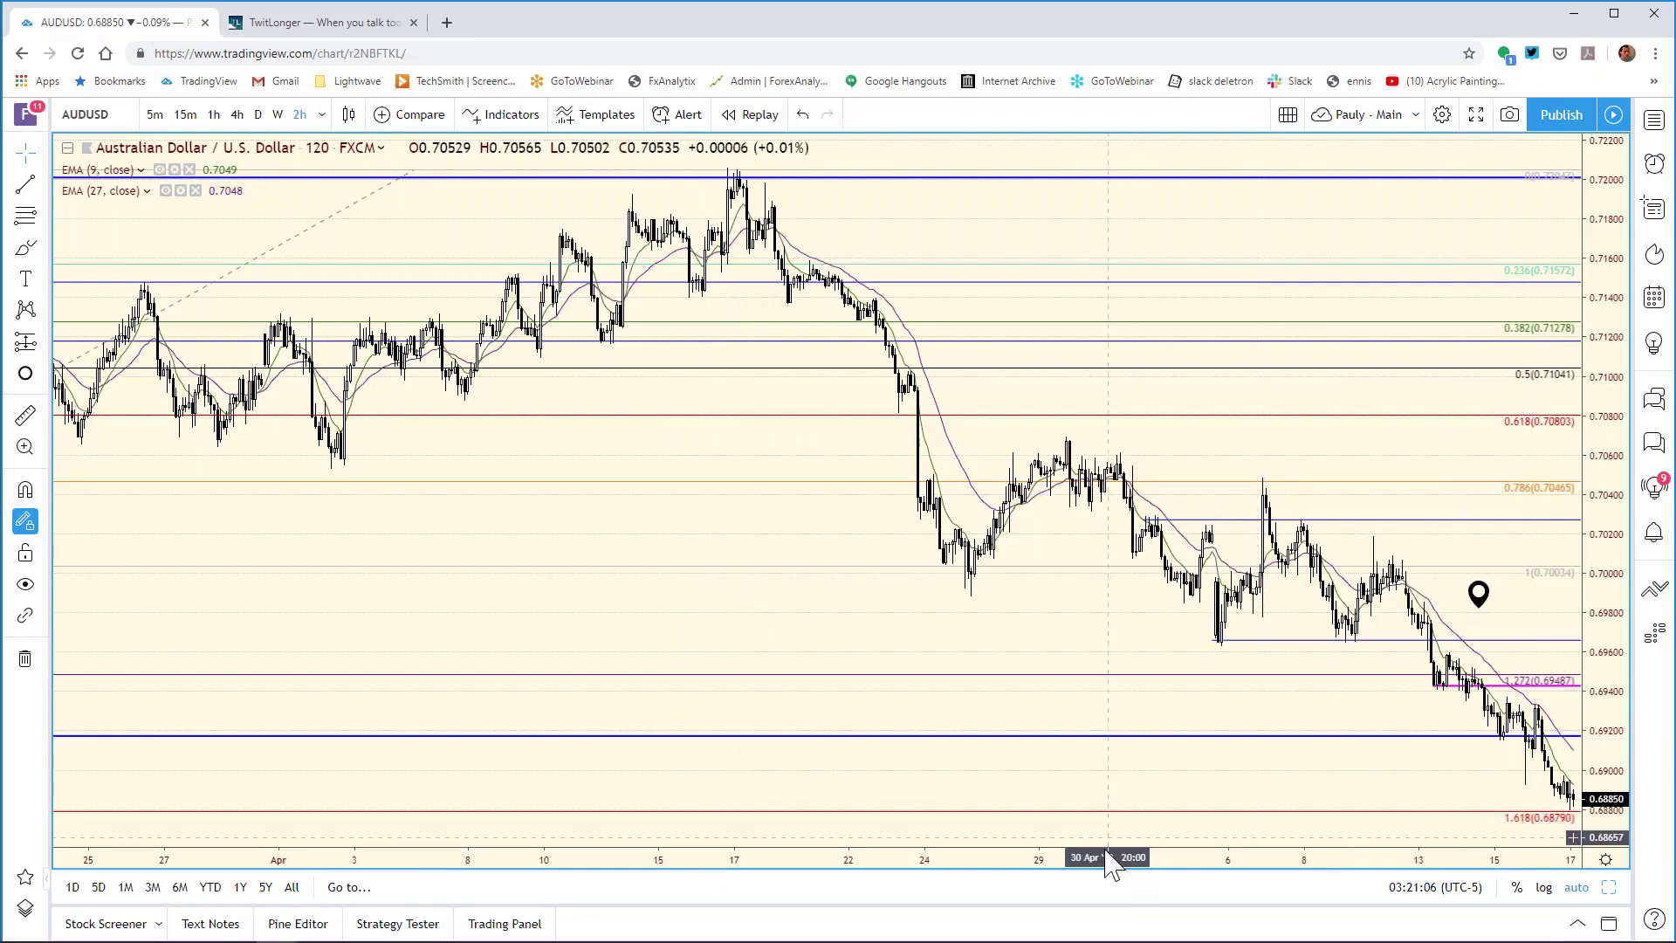
Step: Zoom the AUD/USD 2-hour chart out and back in, then restore the eight-chart forex grid
{"action": "scroll", "coordinate": [1309, 860], "scroll_direction": "down", "scroll_amount": 2}
{"action": "scroll", "coordinate": [1351, 864], "scroll_direction": "down", "scroll_amount": 3}
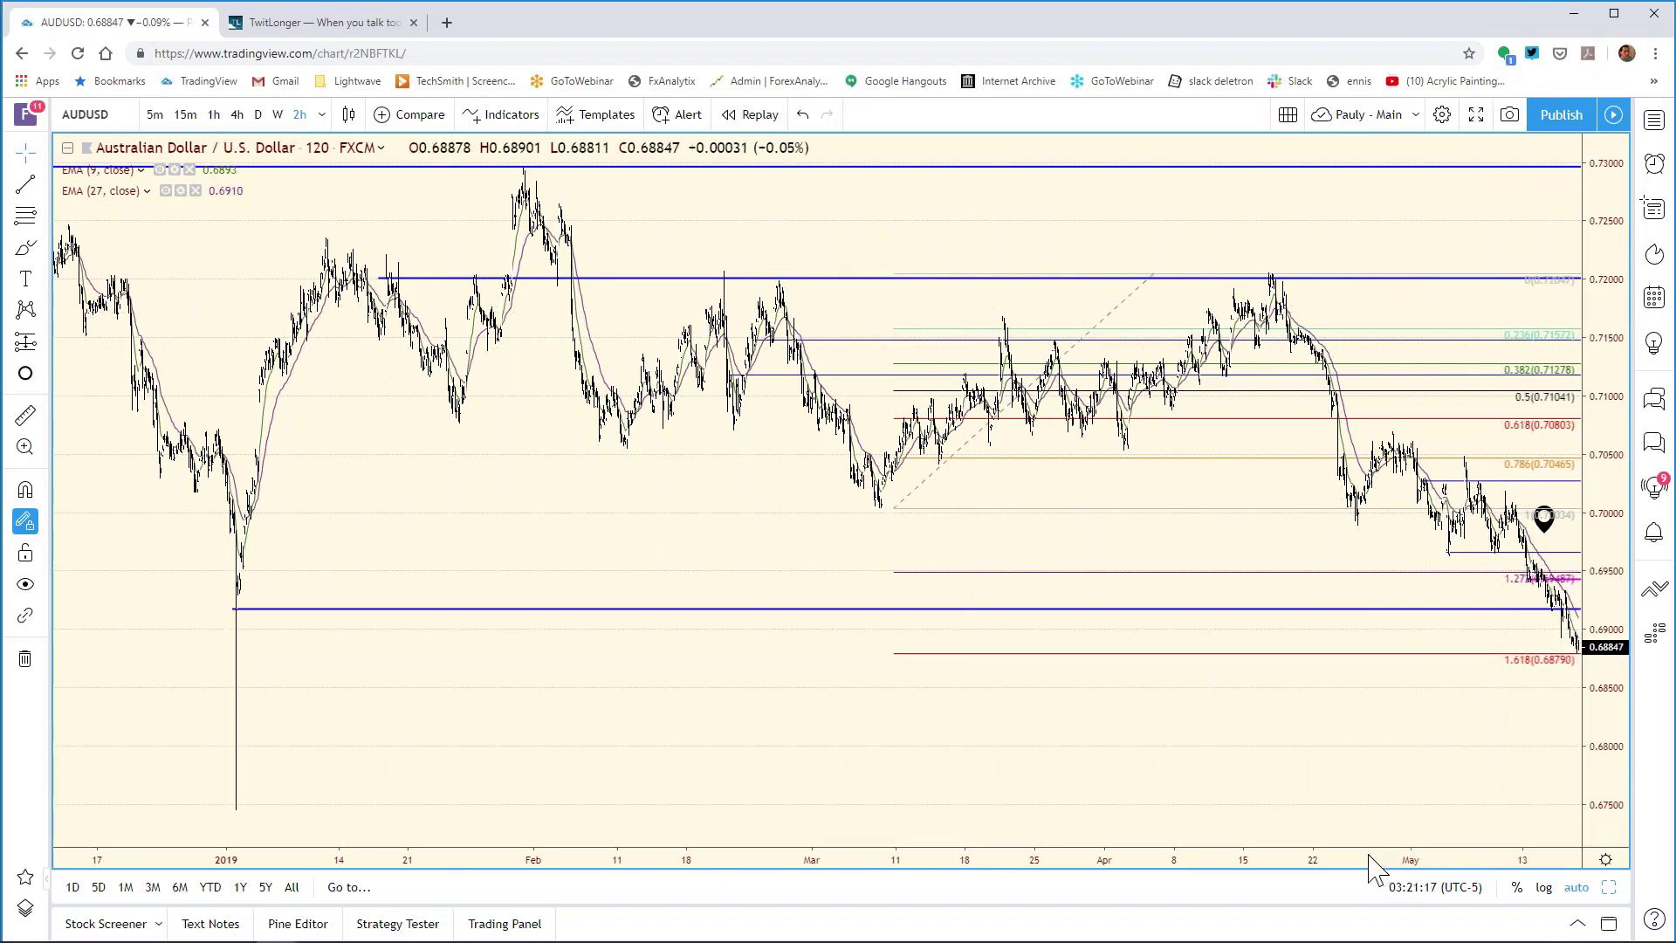
{"action": "scroll", "coordinate": [1361, 864], "scroll_direction": "up", "scroll_amount": 5}
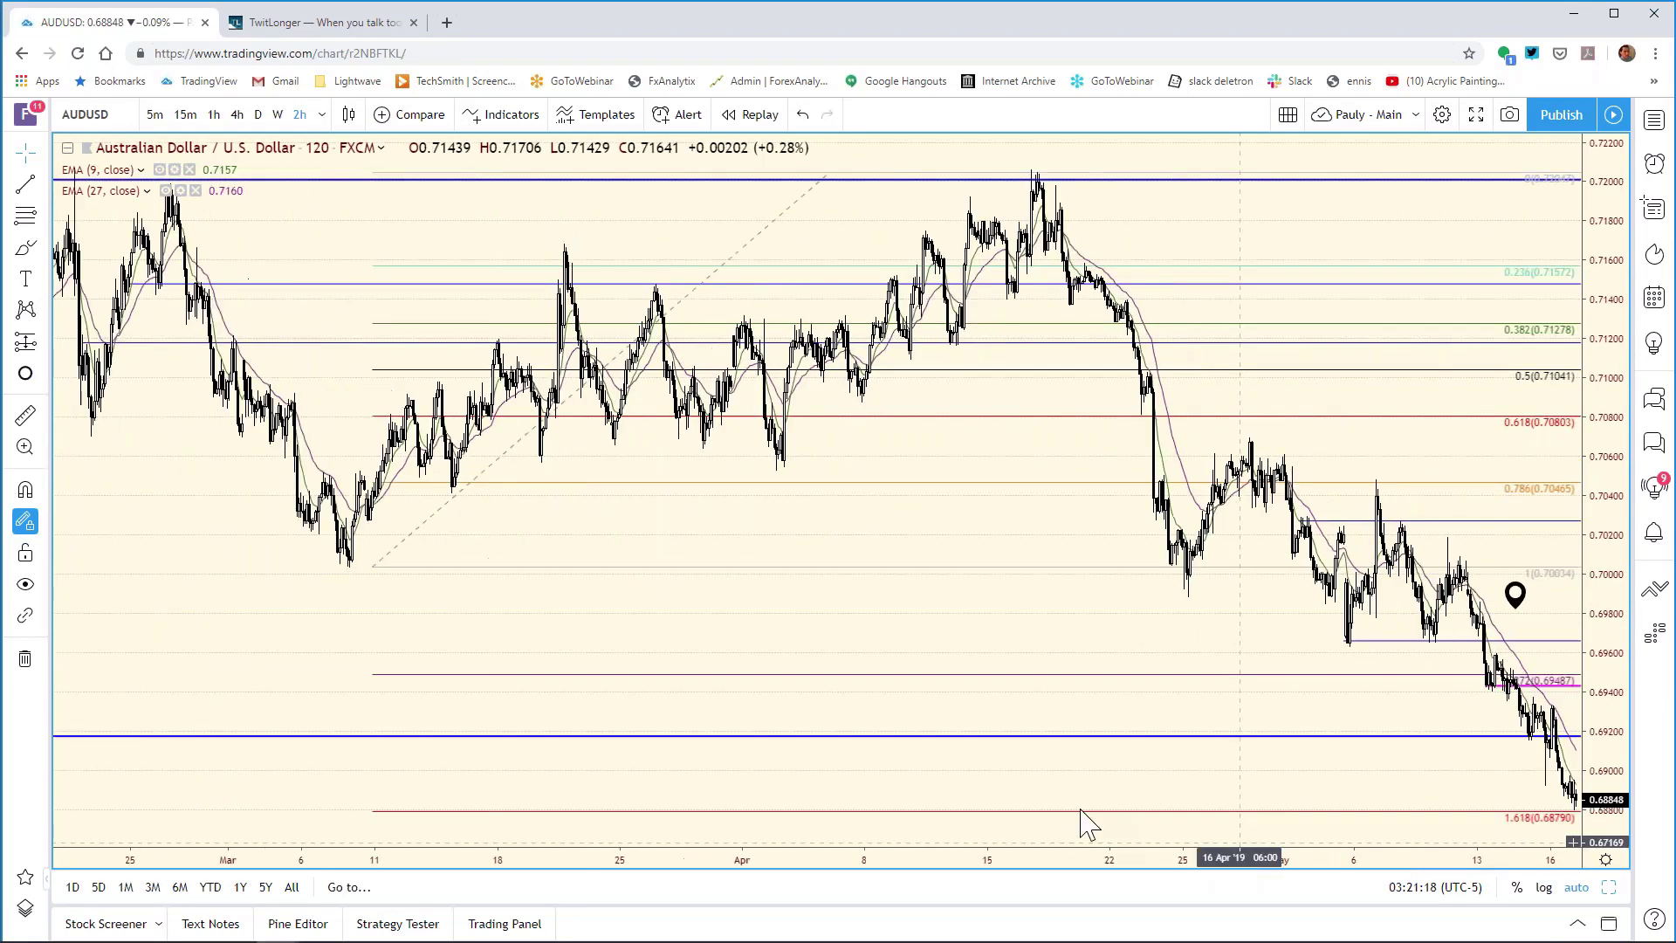
{"action": "scroll", "coordinate": [1082, 821], "scroll_direction": "up", "scroll_amount": 5}
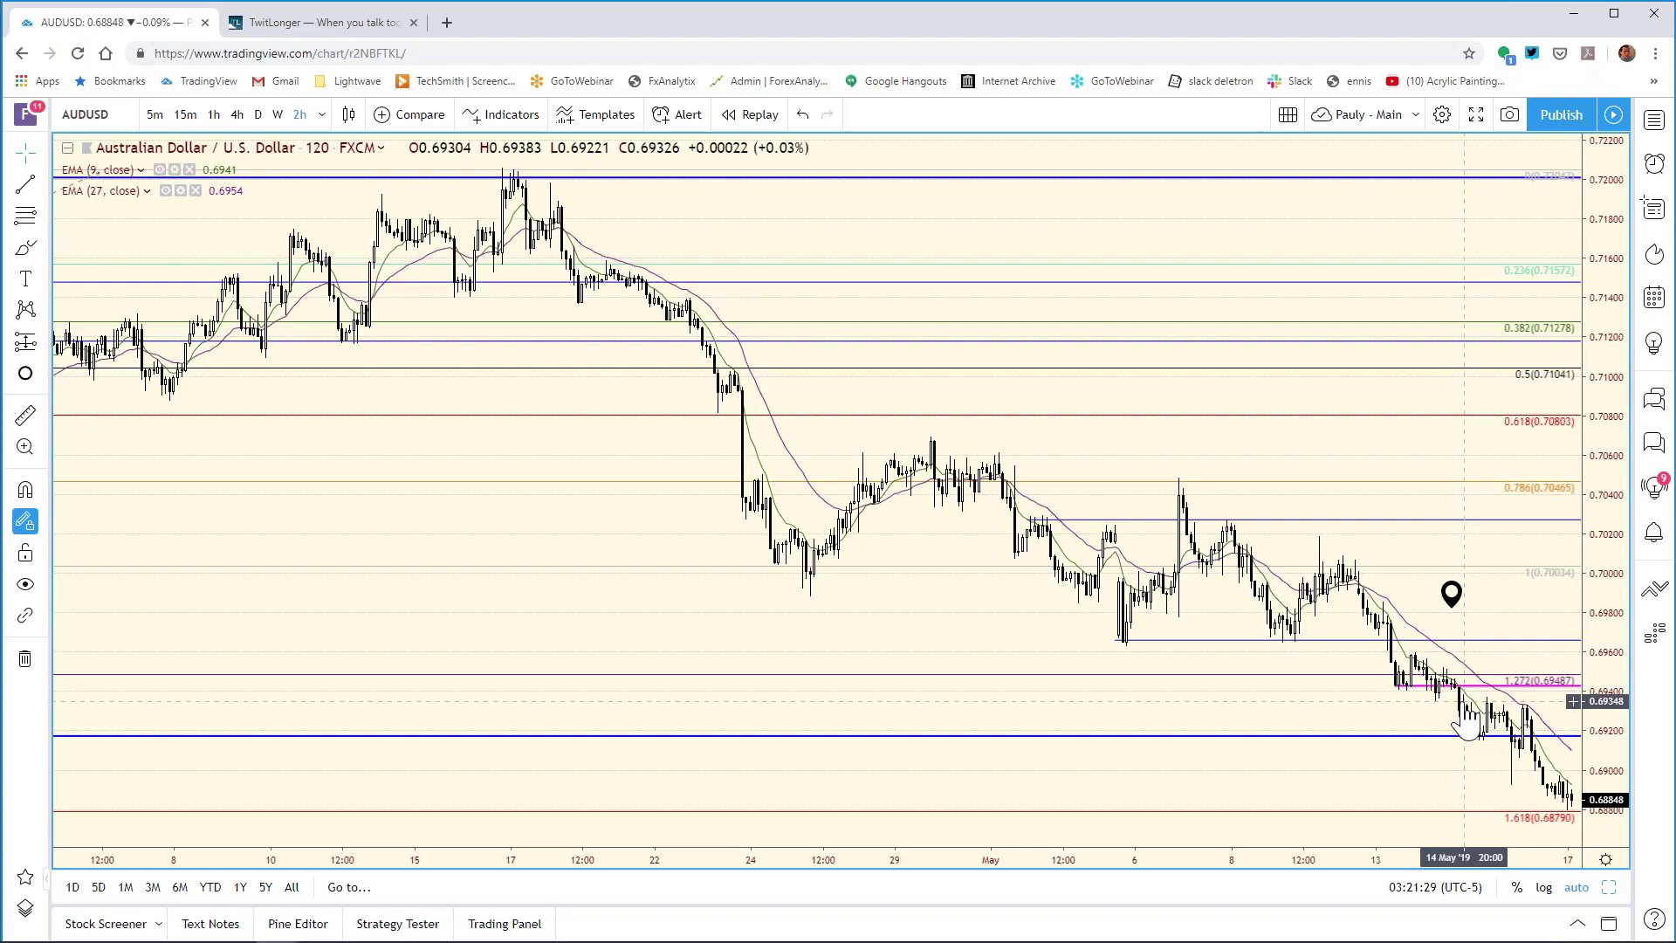
{"action": "left_click", "coordinate": [1606, 887]}
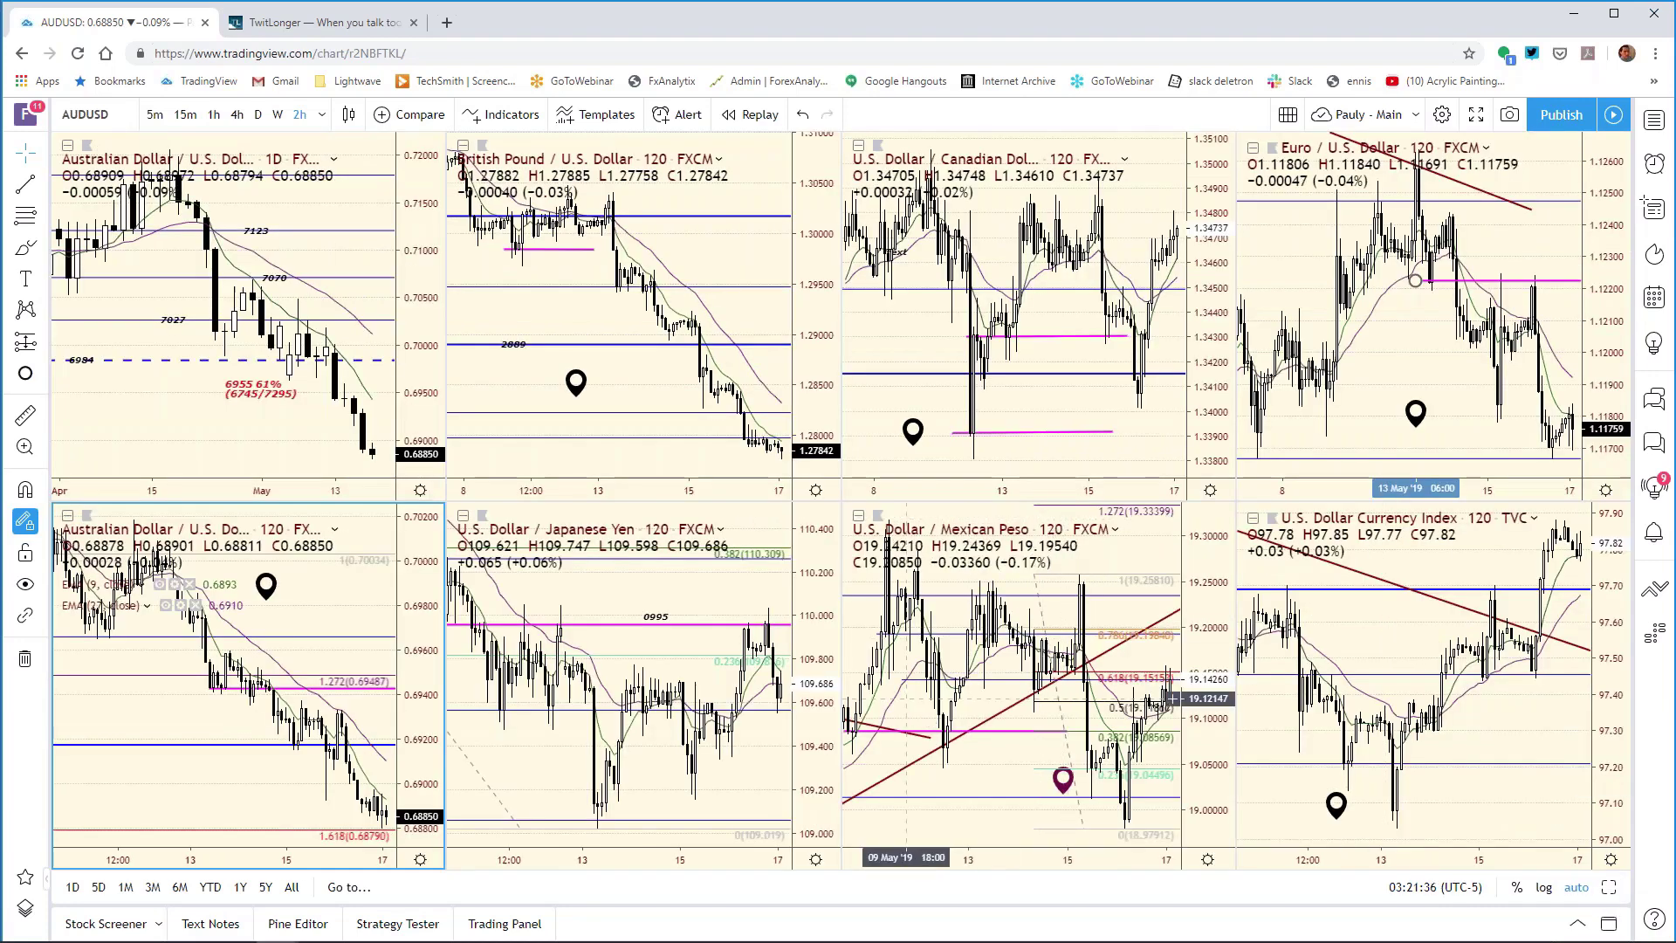
{"action": "mouse_move", "coordinate": [596, 934]}
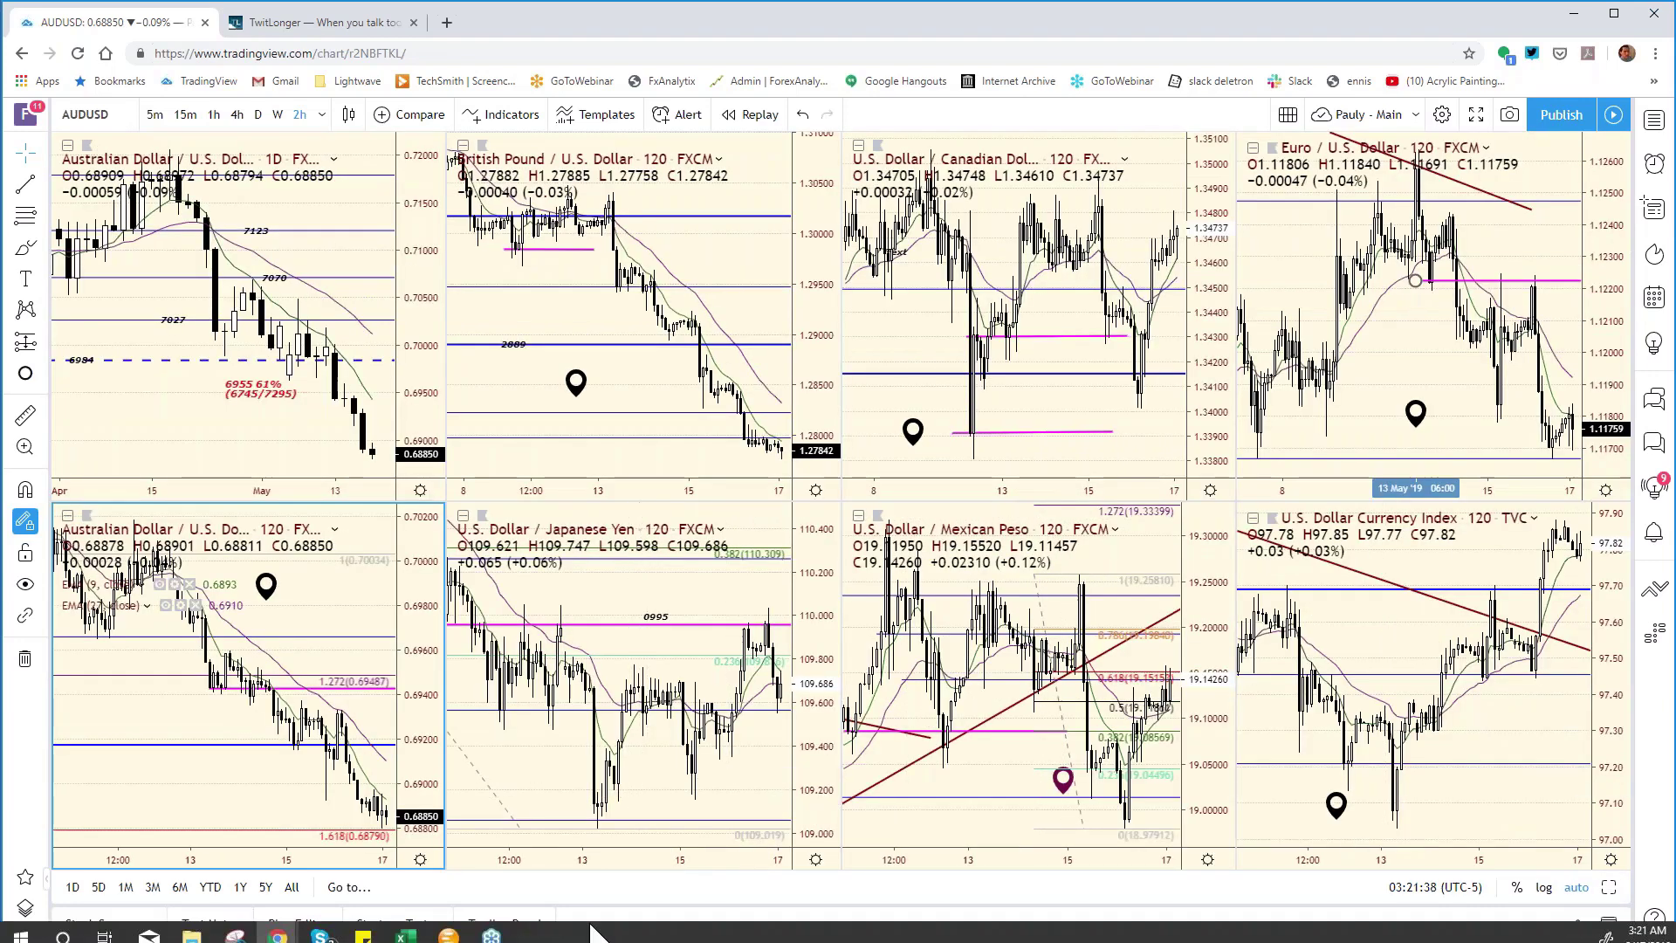
Step: Change the AUD/USD resistance in cell F11 of the bias table from 6943 to 6935
{"action": "left_click", "coordinate": [403, 929]}
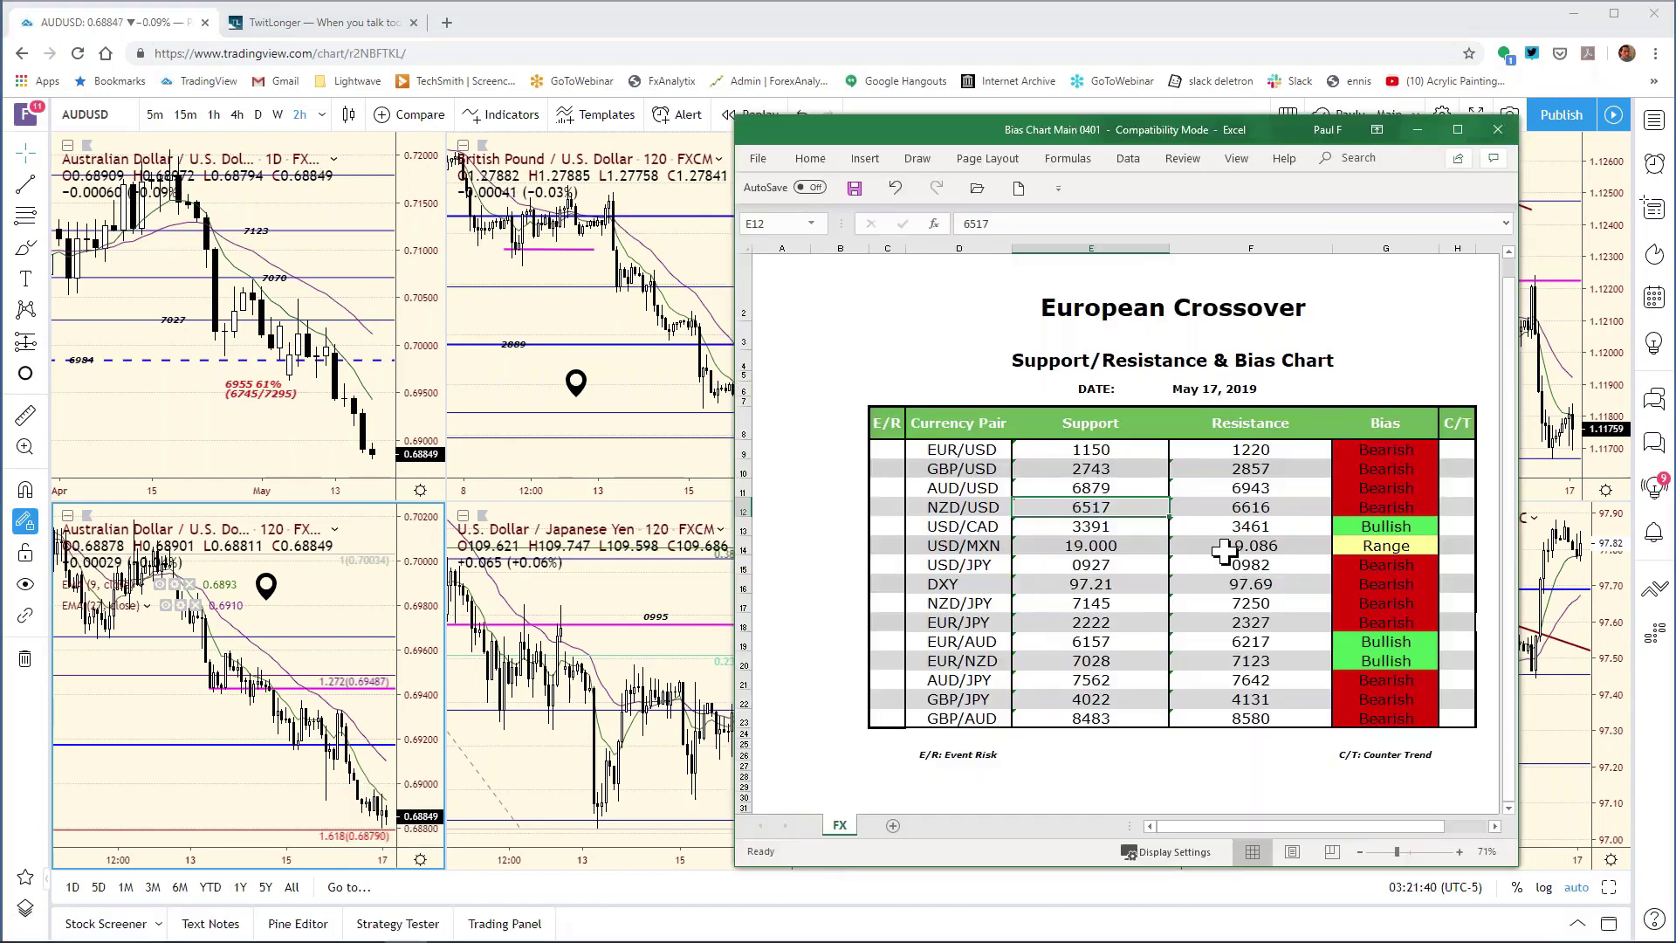
{"action": "left_click", "coordinate": [1253, 508]}
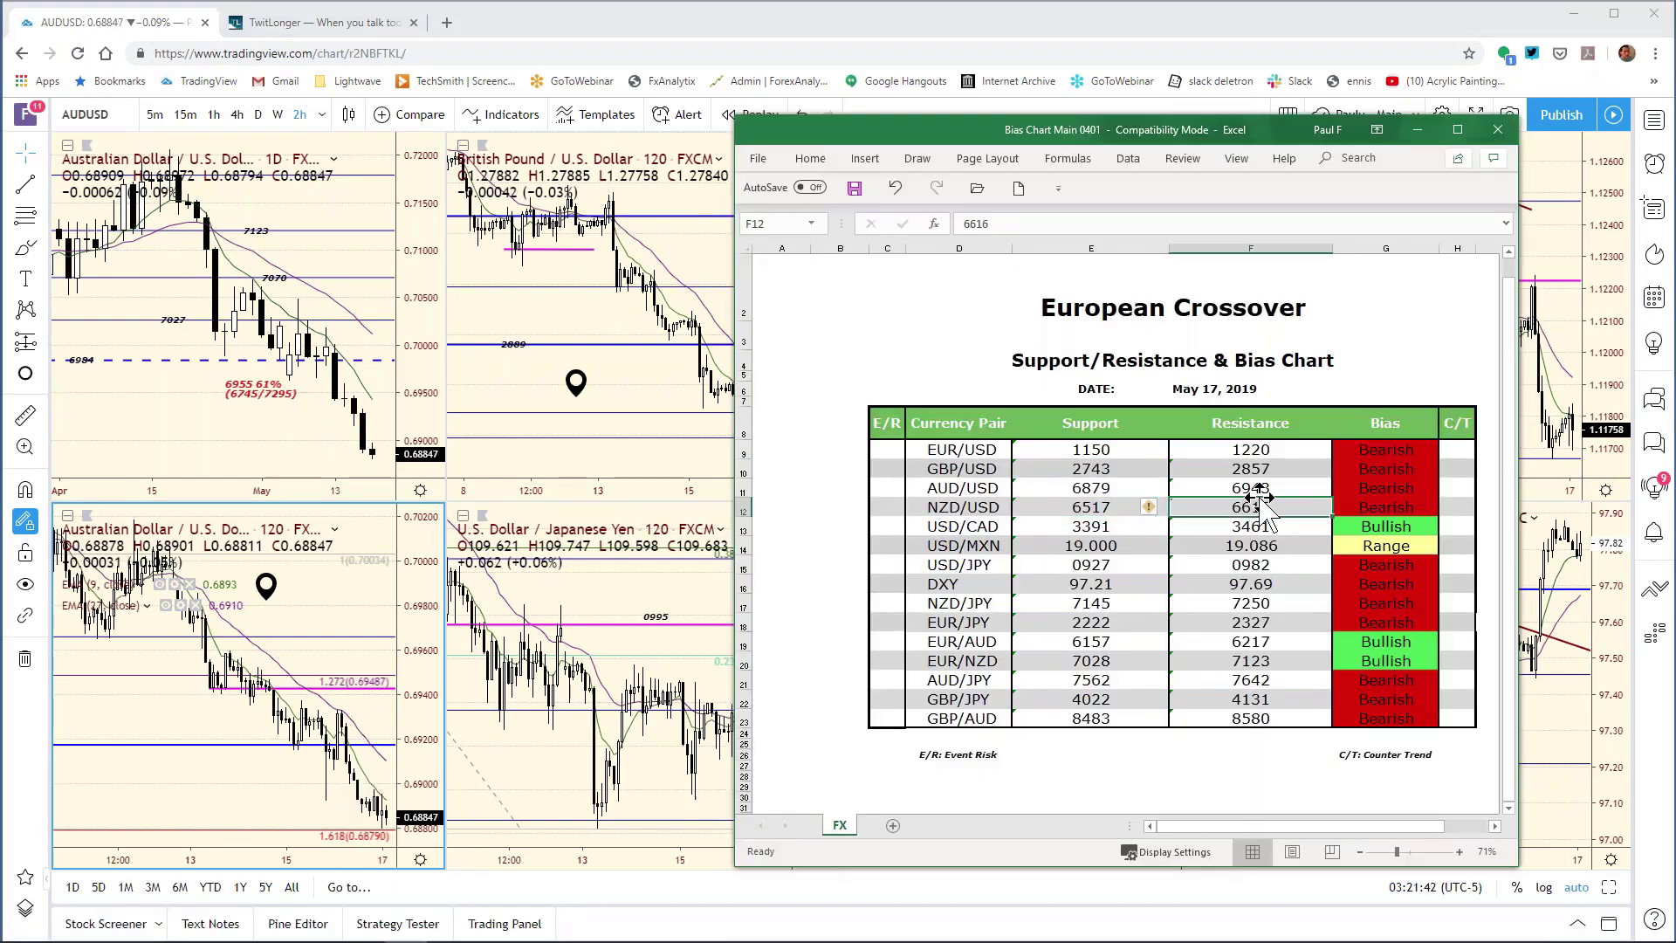
{"action": "left_click", "coordinate": [1256, 489]}
{"action": "left_click", "coordinate": [991, 223]}
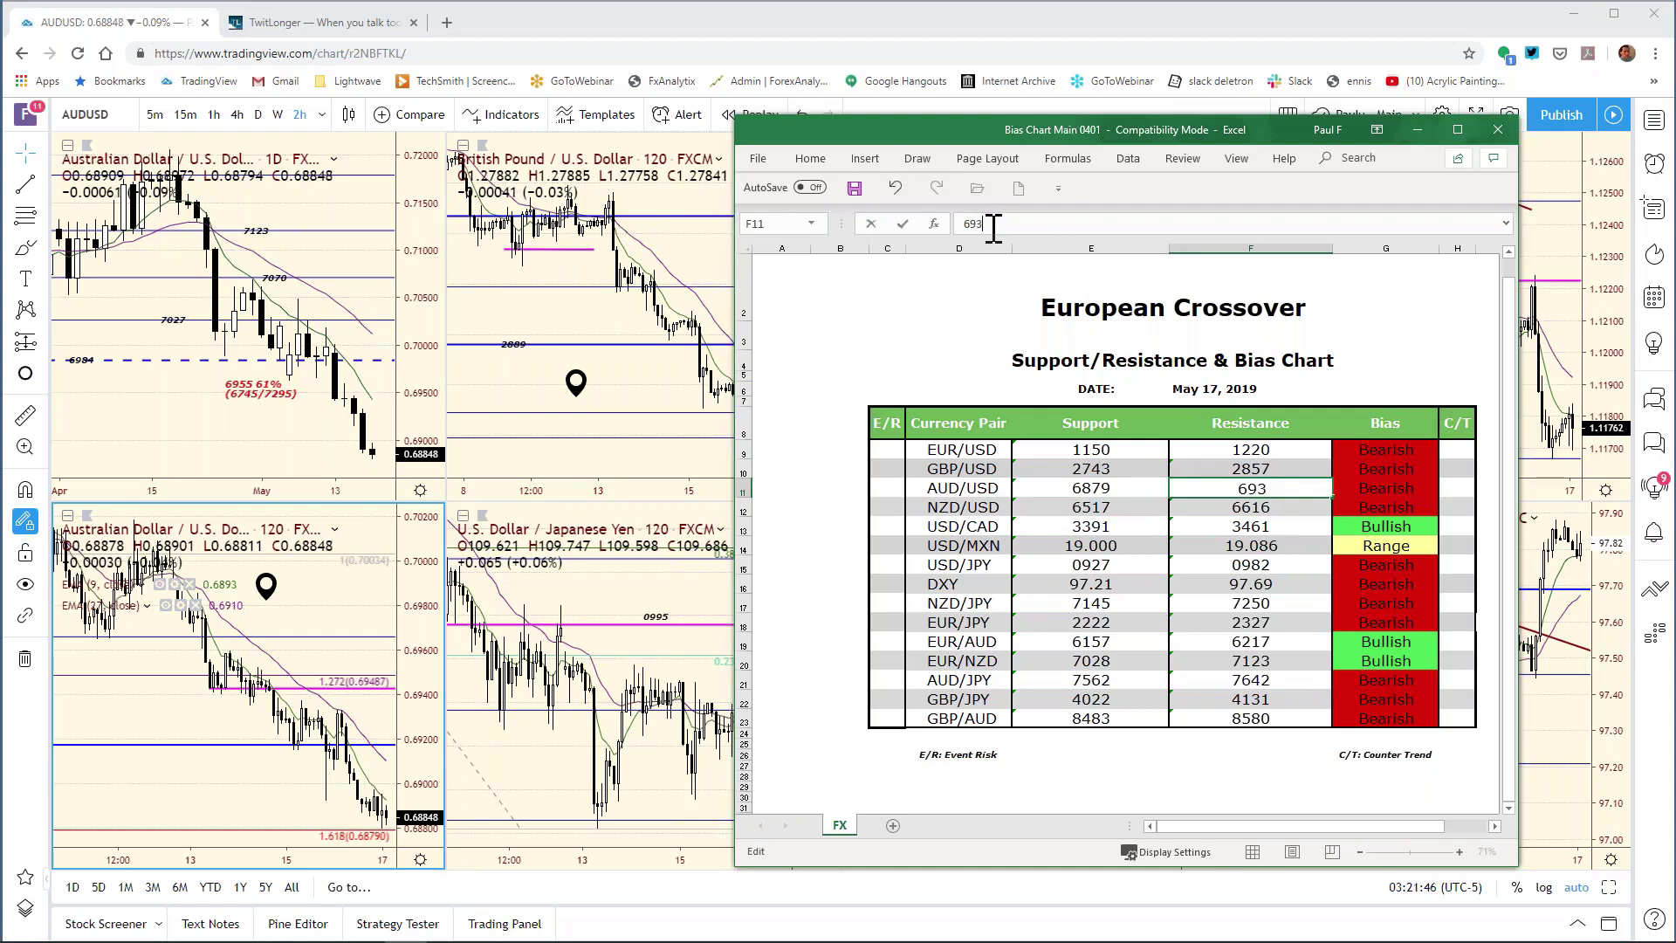
{"action": "type", "text": "5\\"}
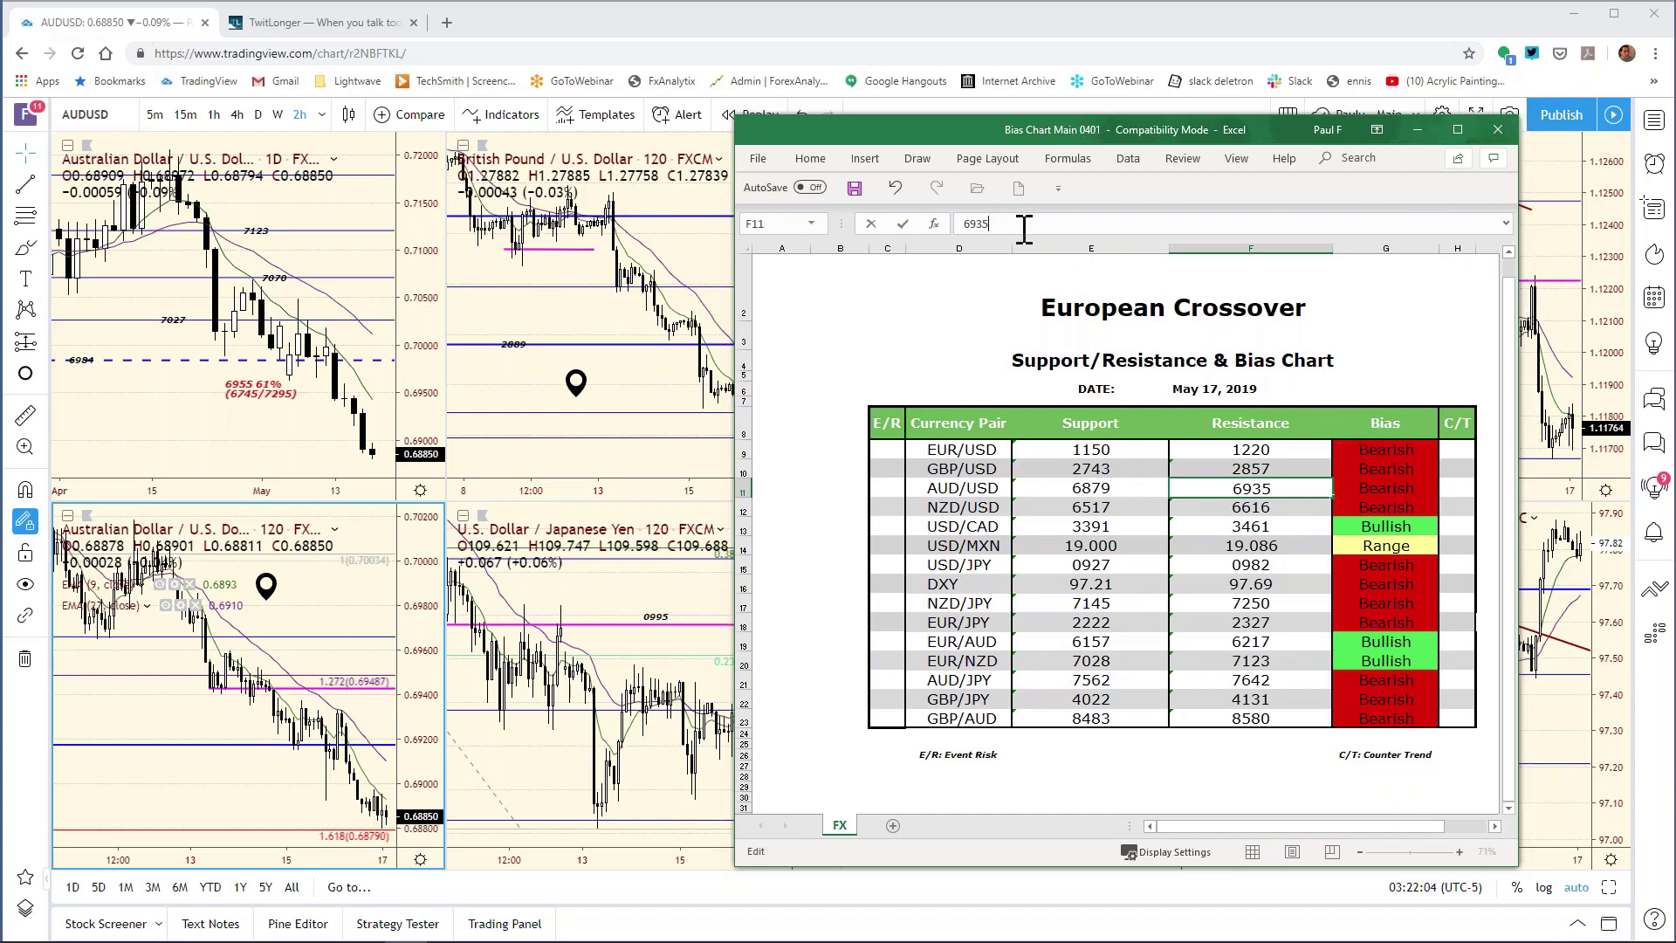
{"action": "key", "text": "Return"}
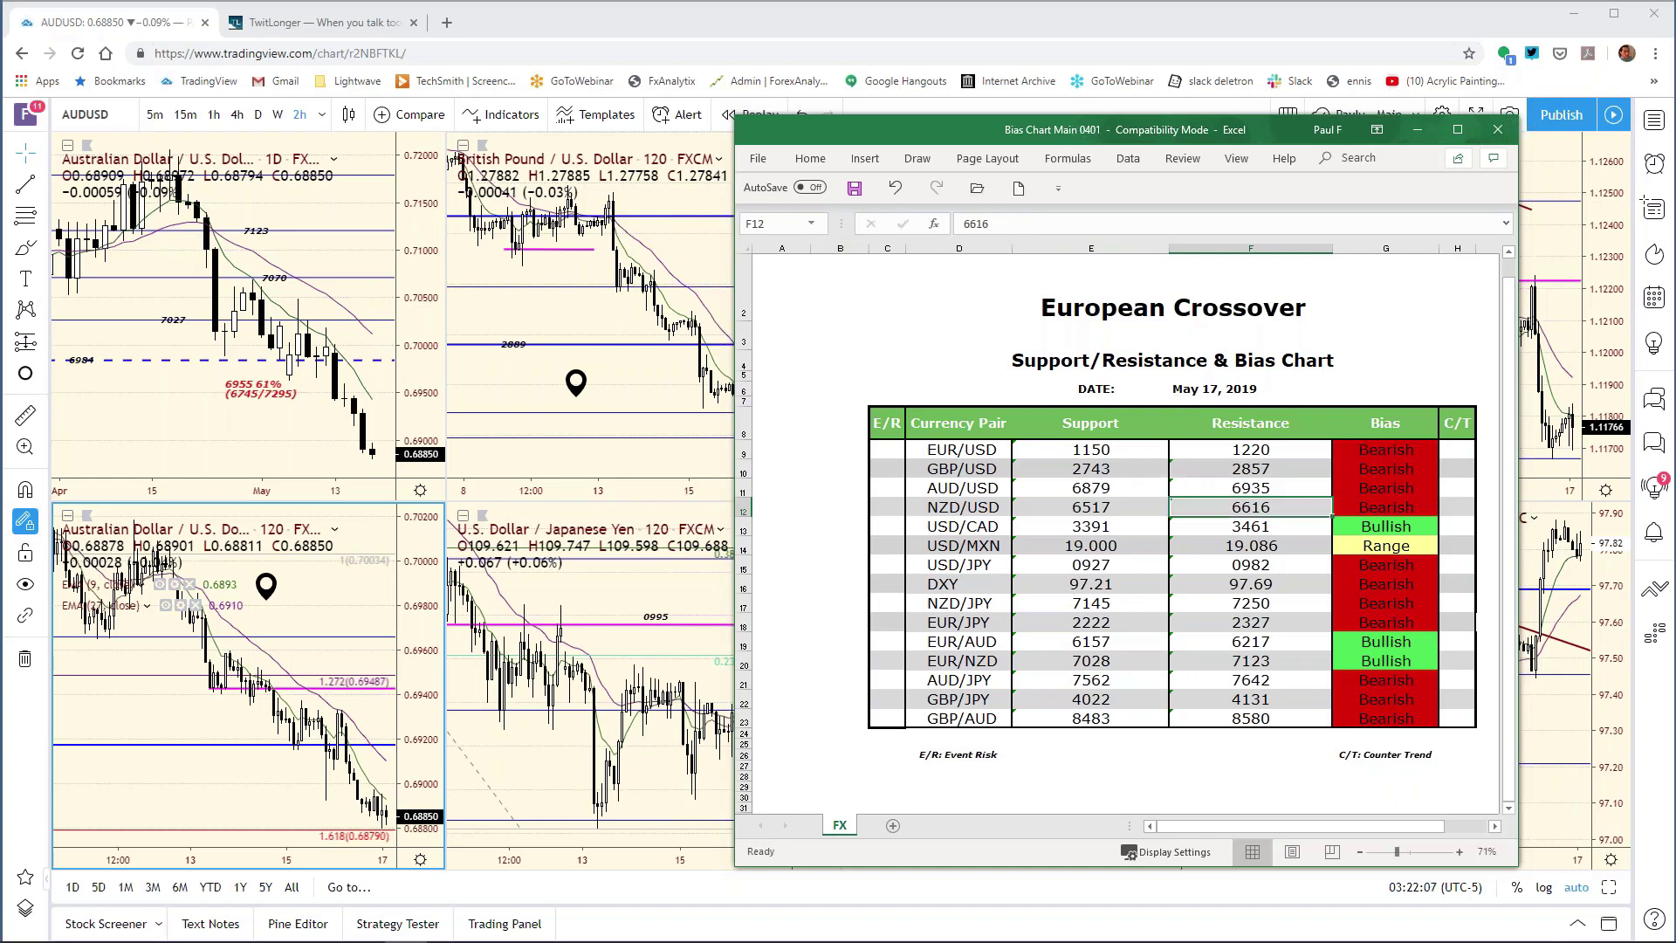
Step: Load NZDUSD into the top-left daily chart of the grid
{"action": "left_click", "coordinate": [634, 297]}
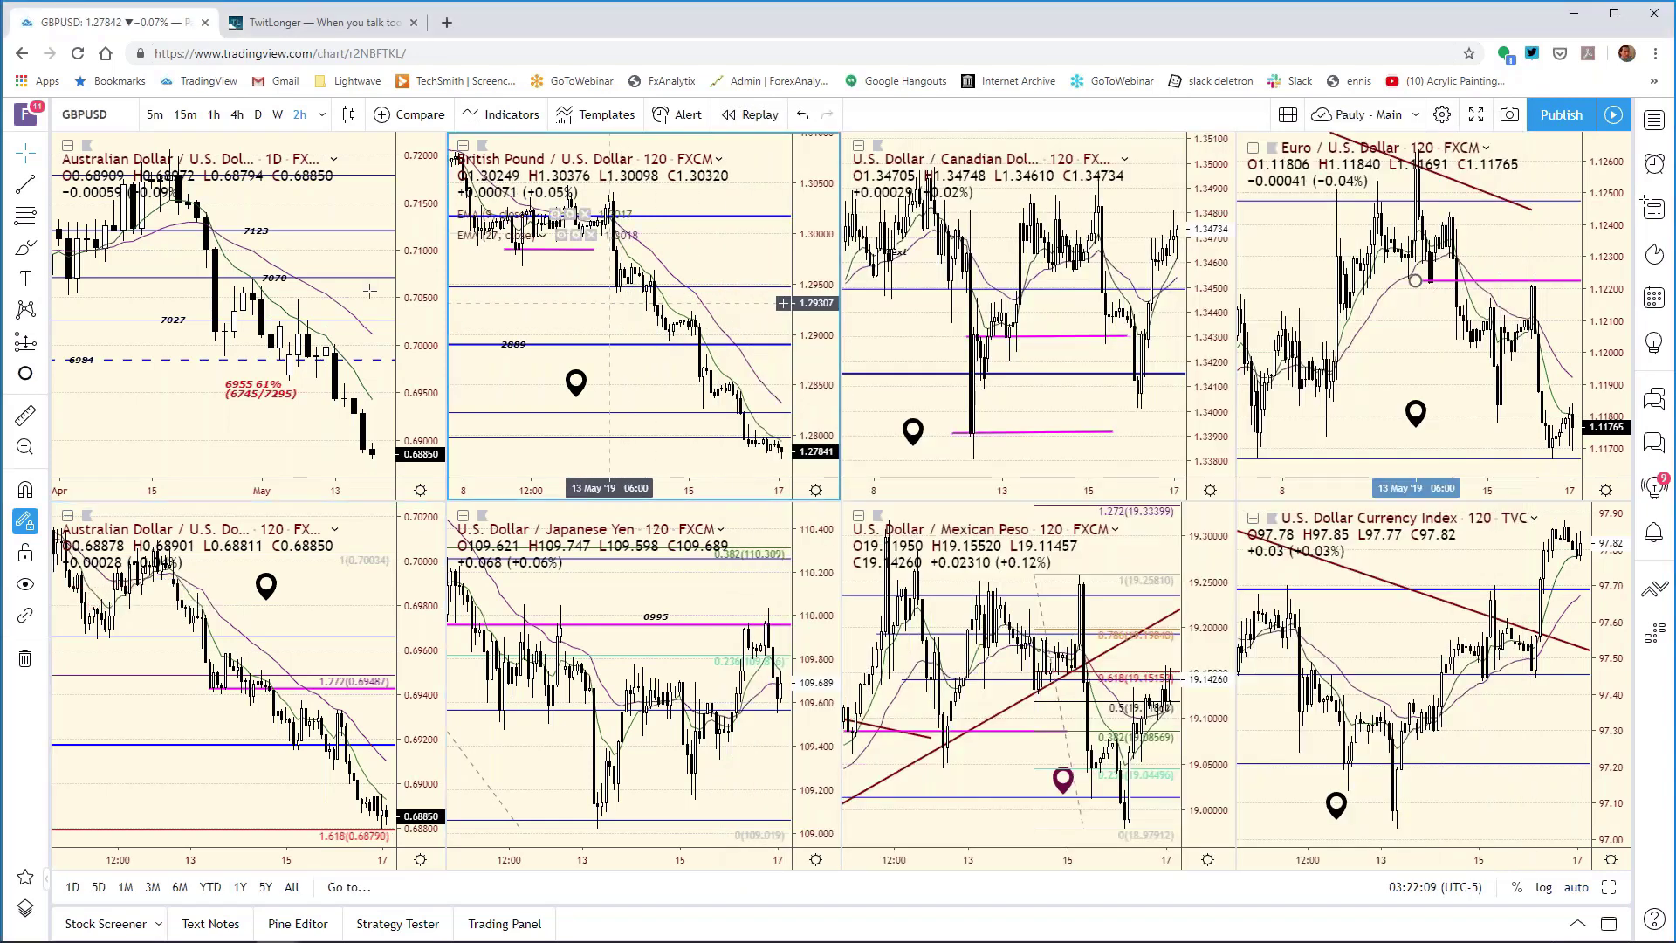
{"action": "left_click", "coordinate": [407, 254]}
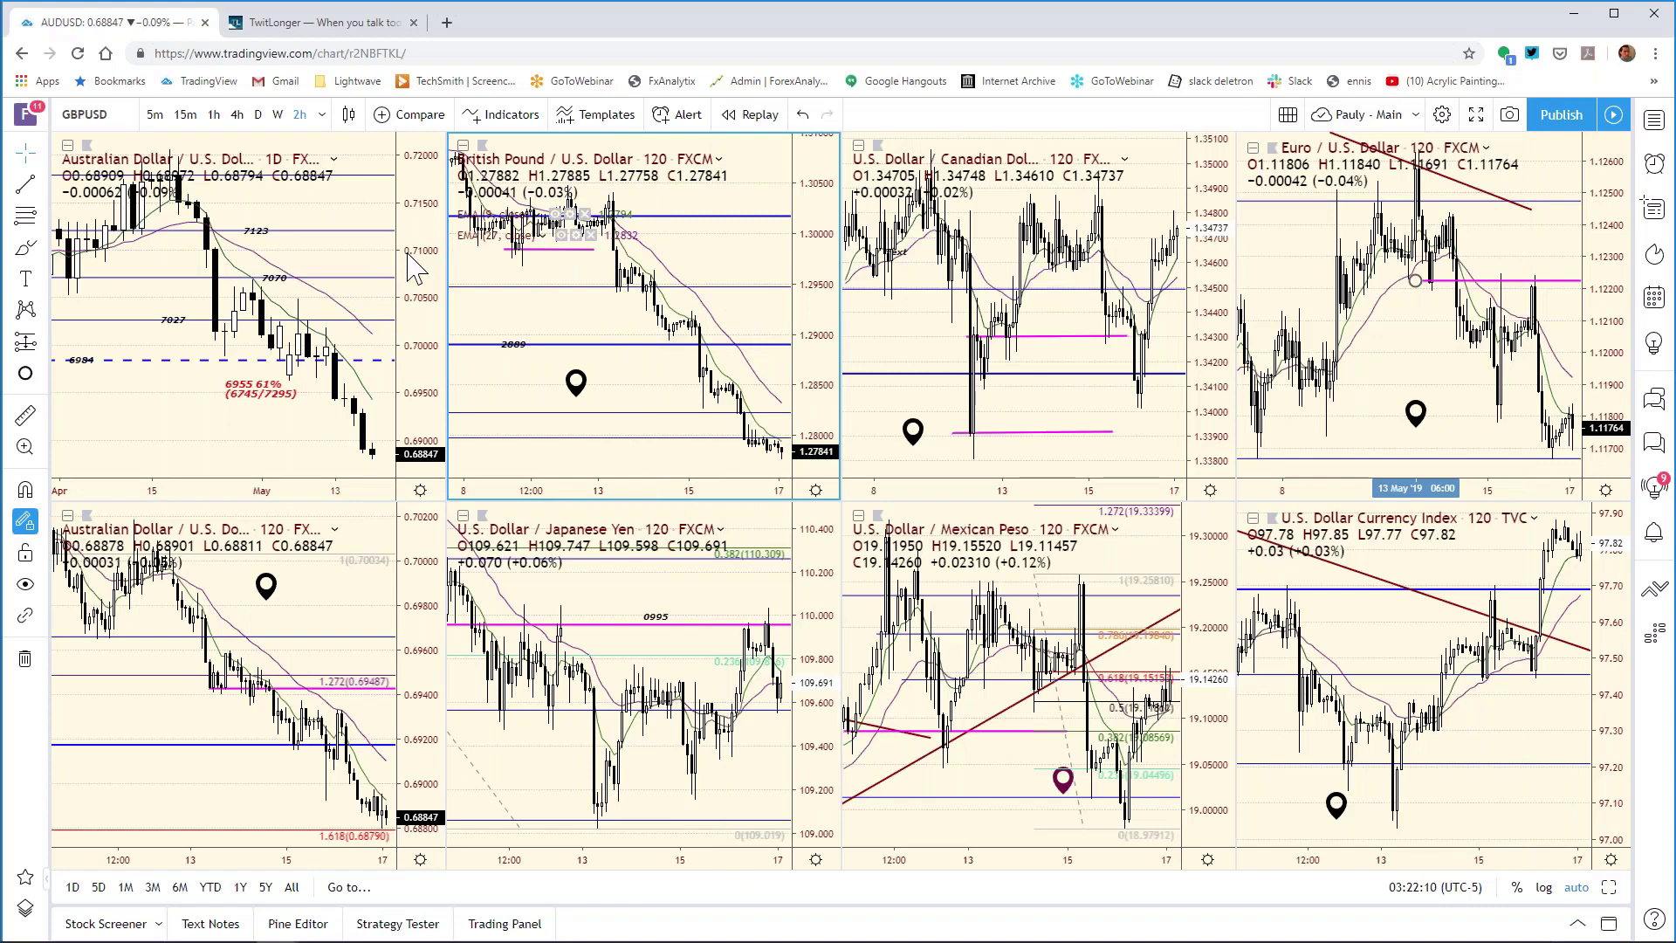
{"action": "type", "text": "N"}
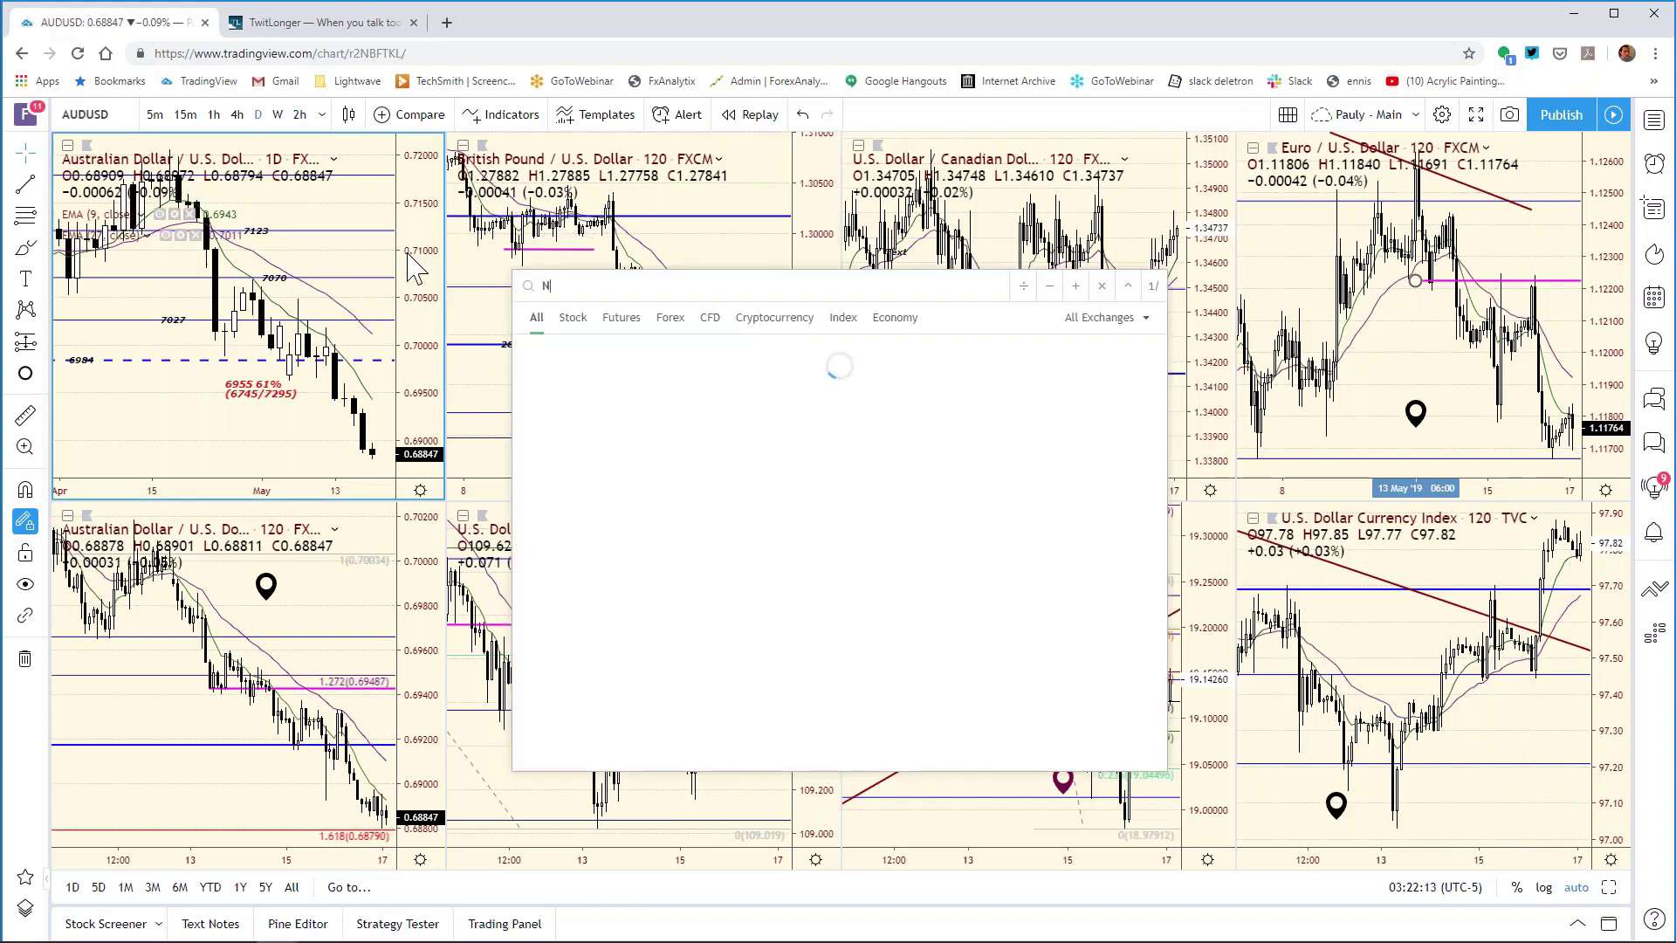
{"action": "type", "text": "ZDUSD"}
{"action": "key", "text": "Return"}
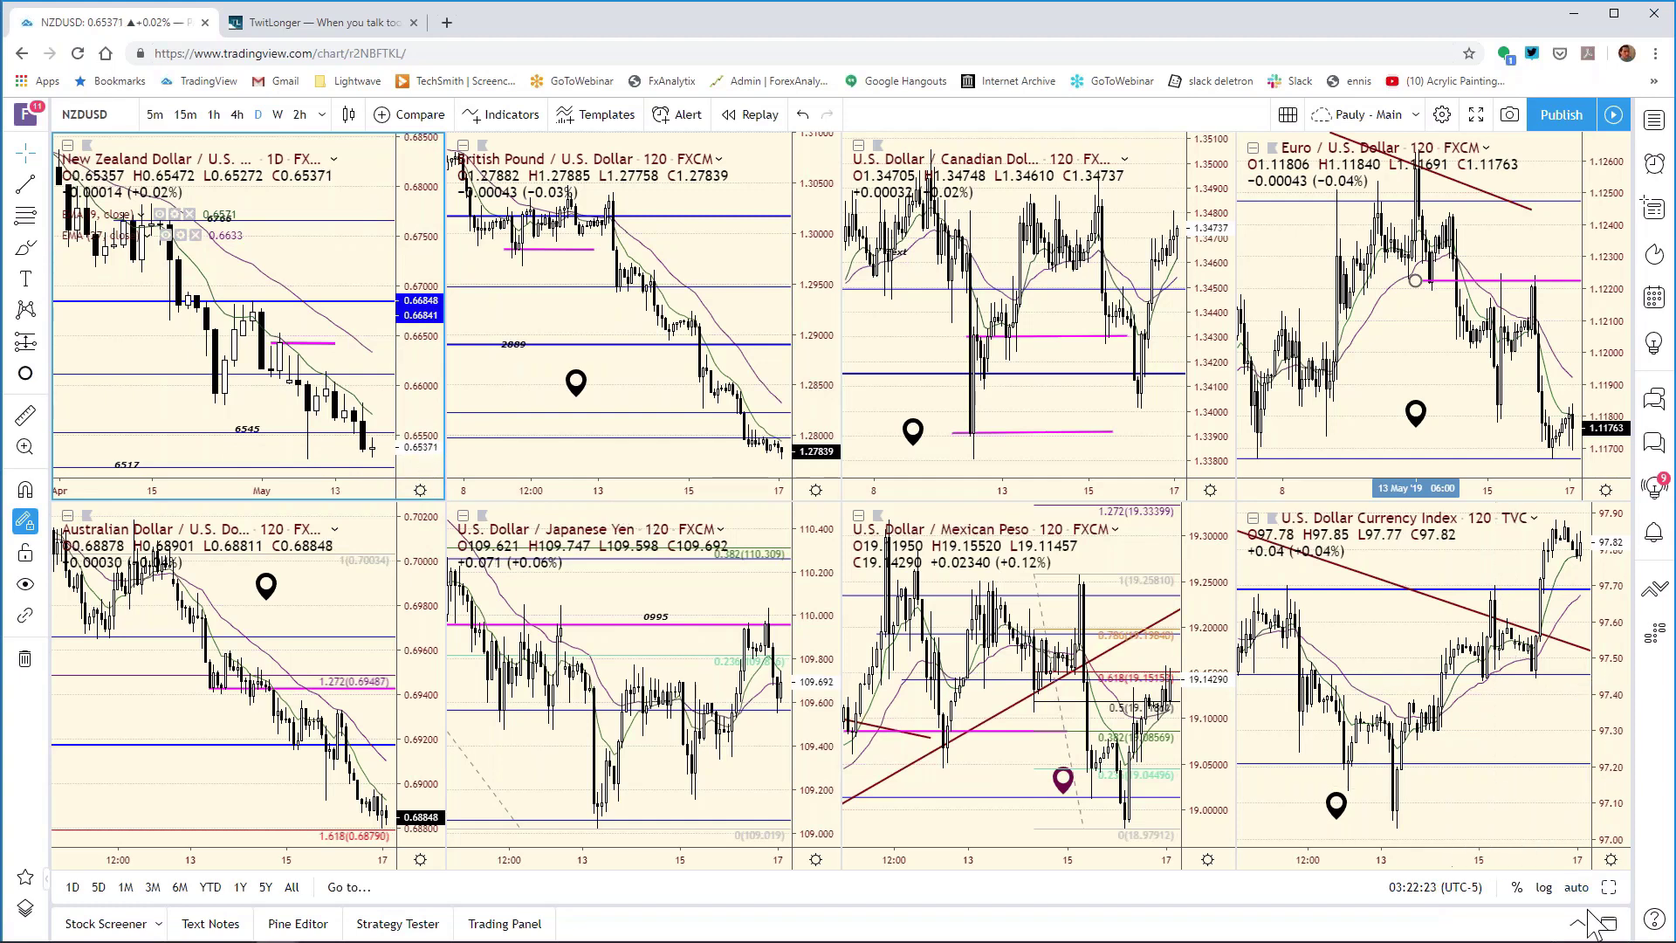
Step: Maximize the NZD/USD daily chart, reset it to a full year, and bring the bias spreadsheet forward
{"action": "left_click", "coordinate": [1608, 886]}
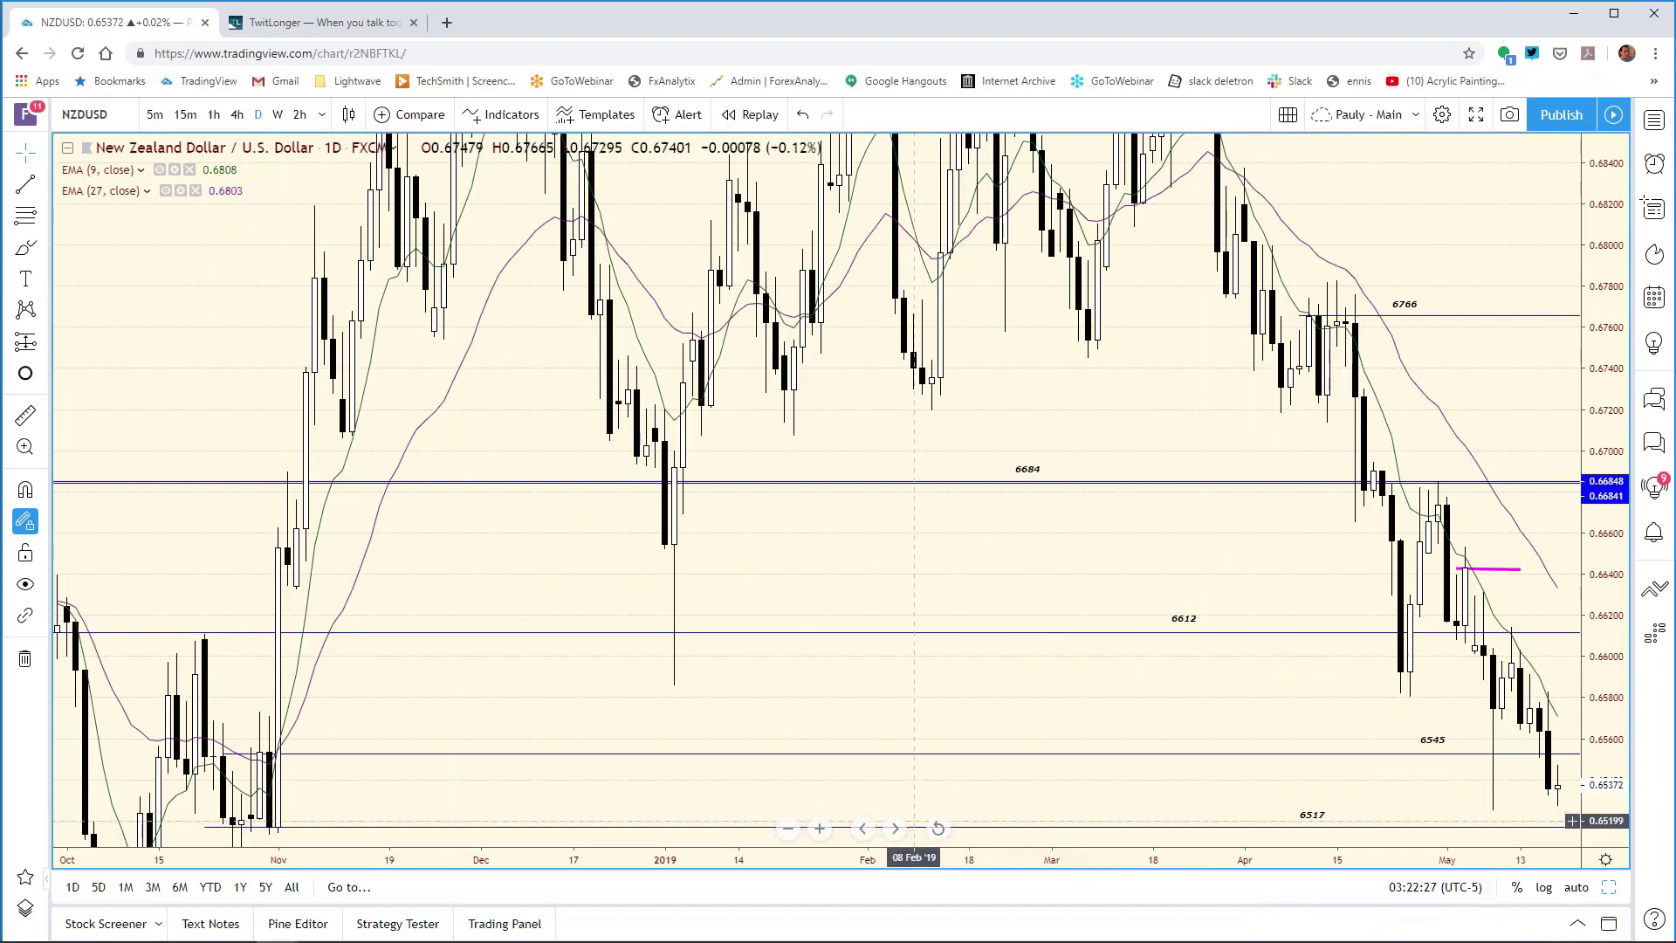
{"action": "left_click", "coordinate": [938, 828]}
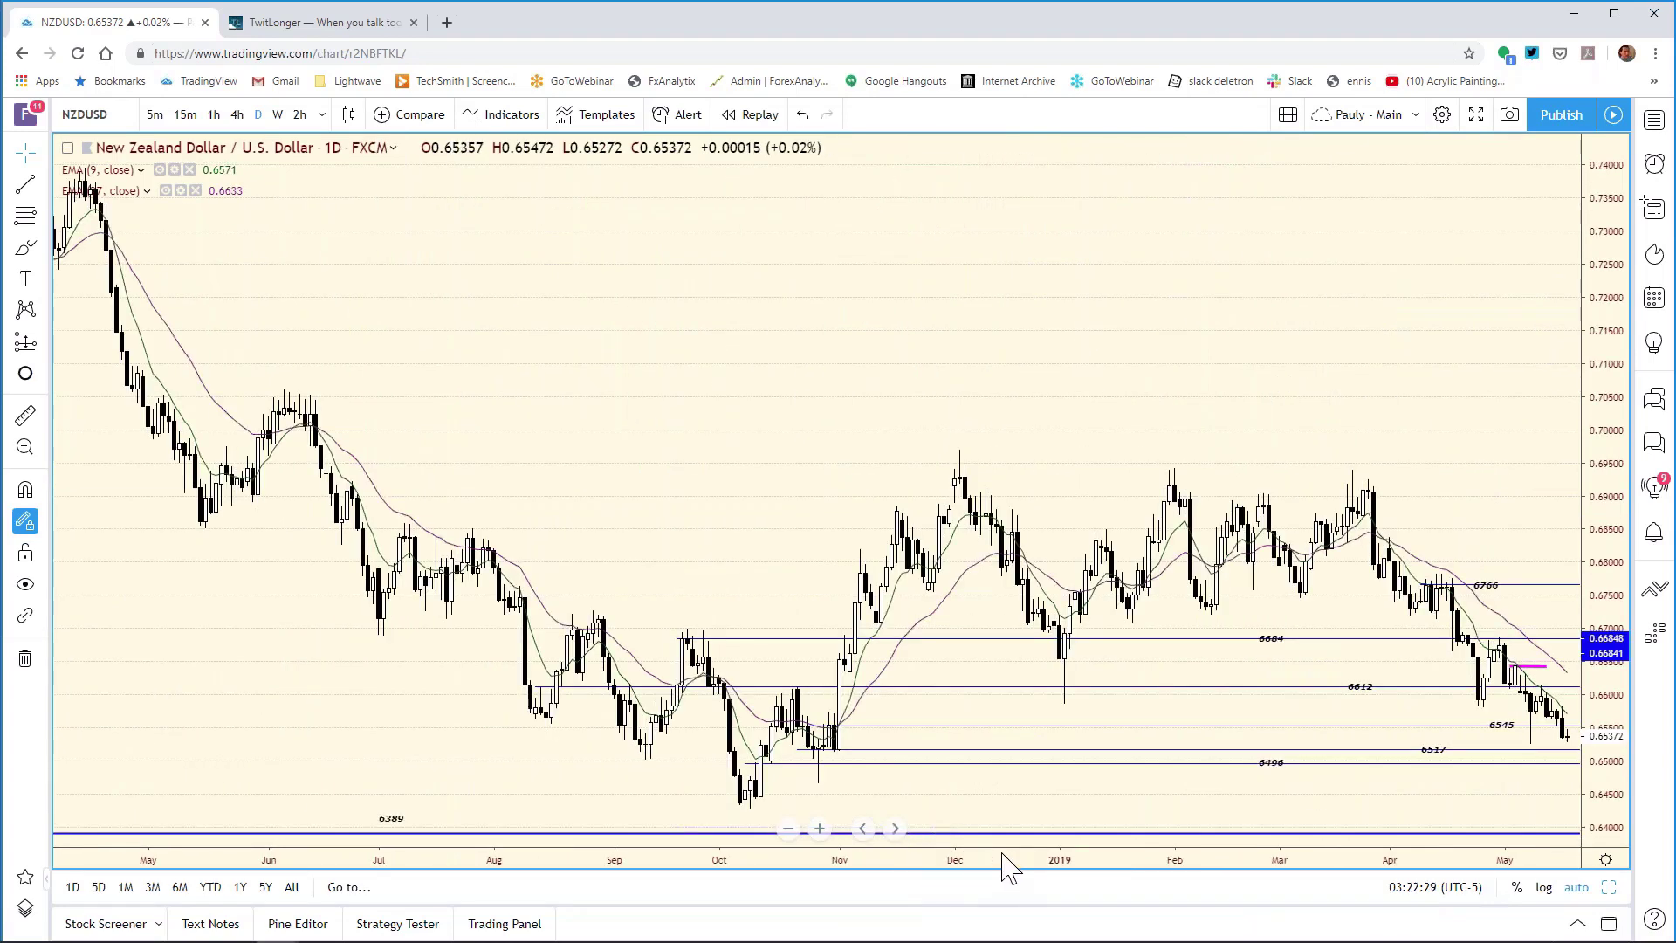
{"action": "scroll", "coordinate": [729, 860], "scroll_direction": "up", "scroll_amount": 3}
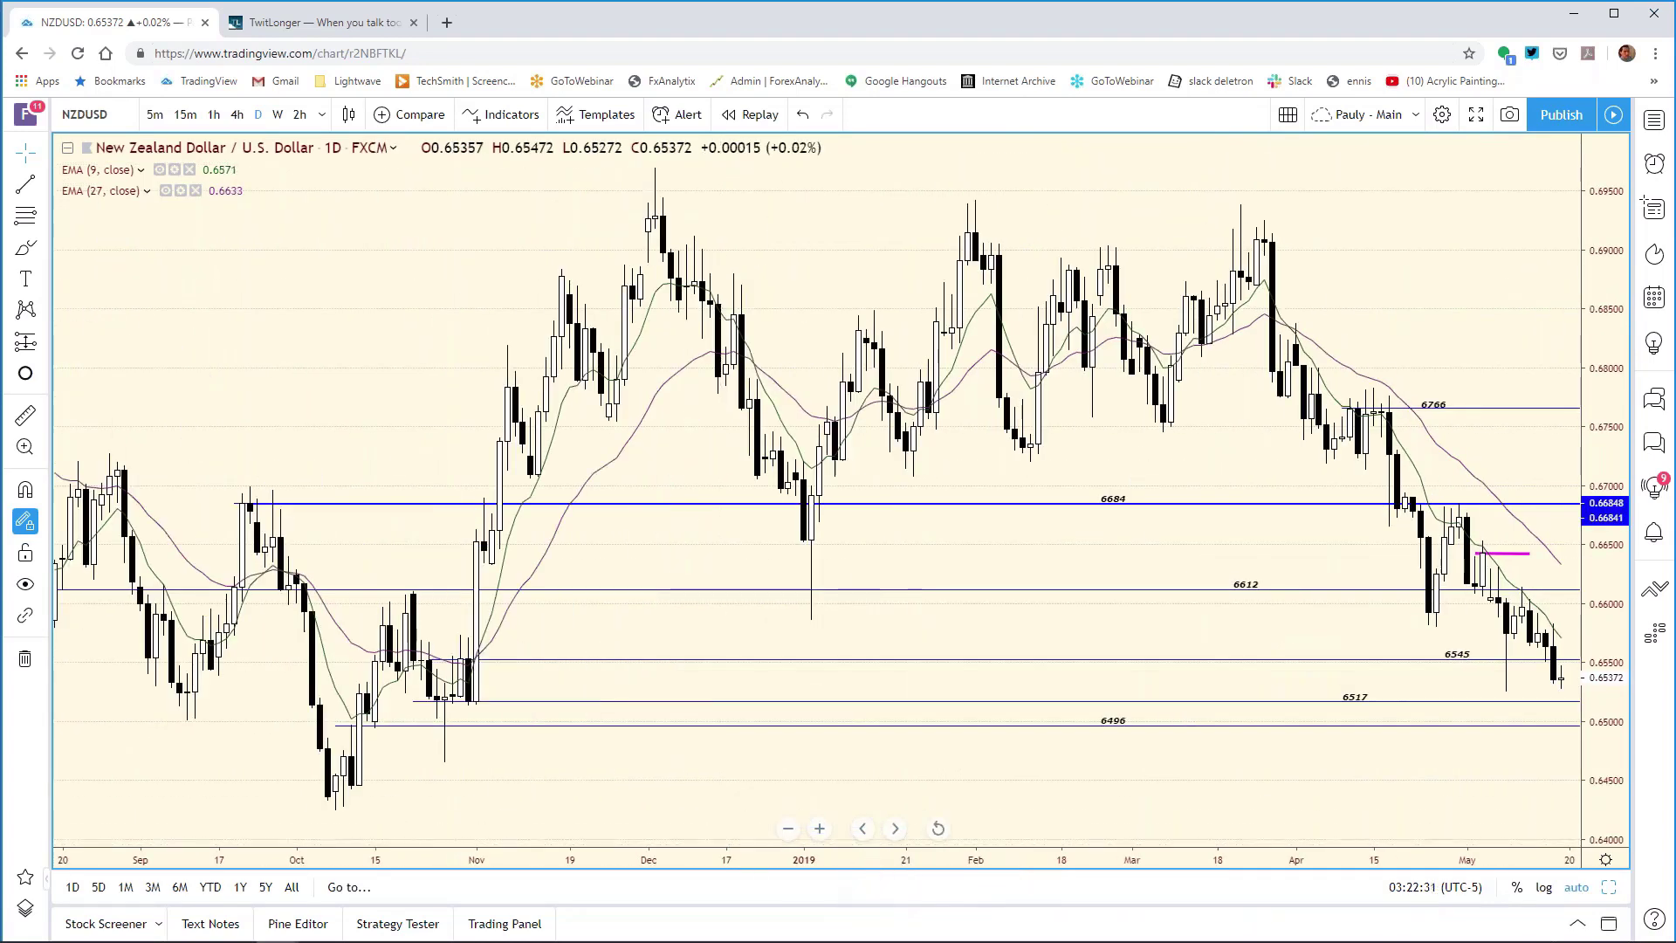
{"action": "left_click", "coordinate": [406, 925]}
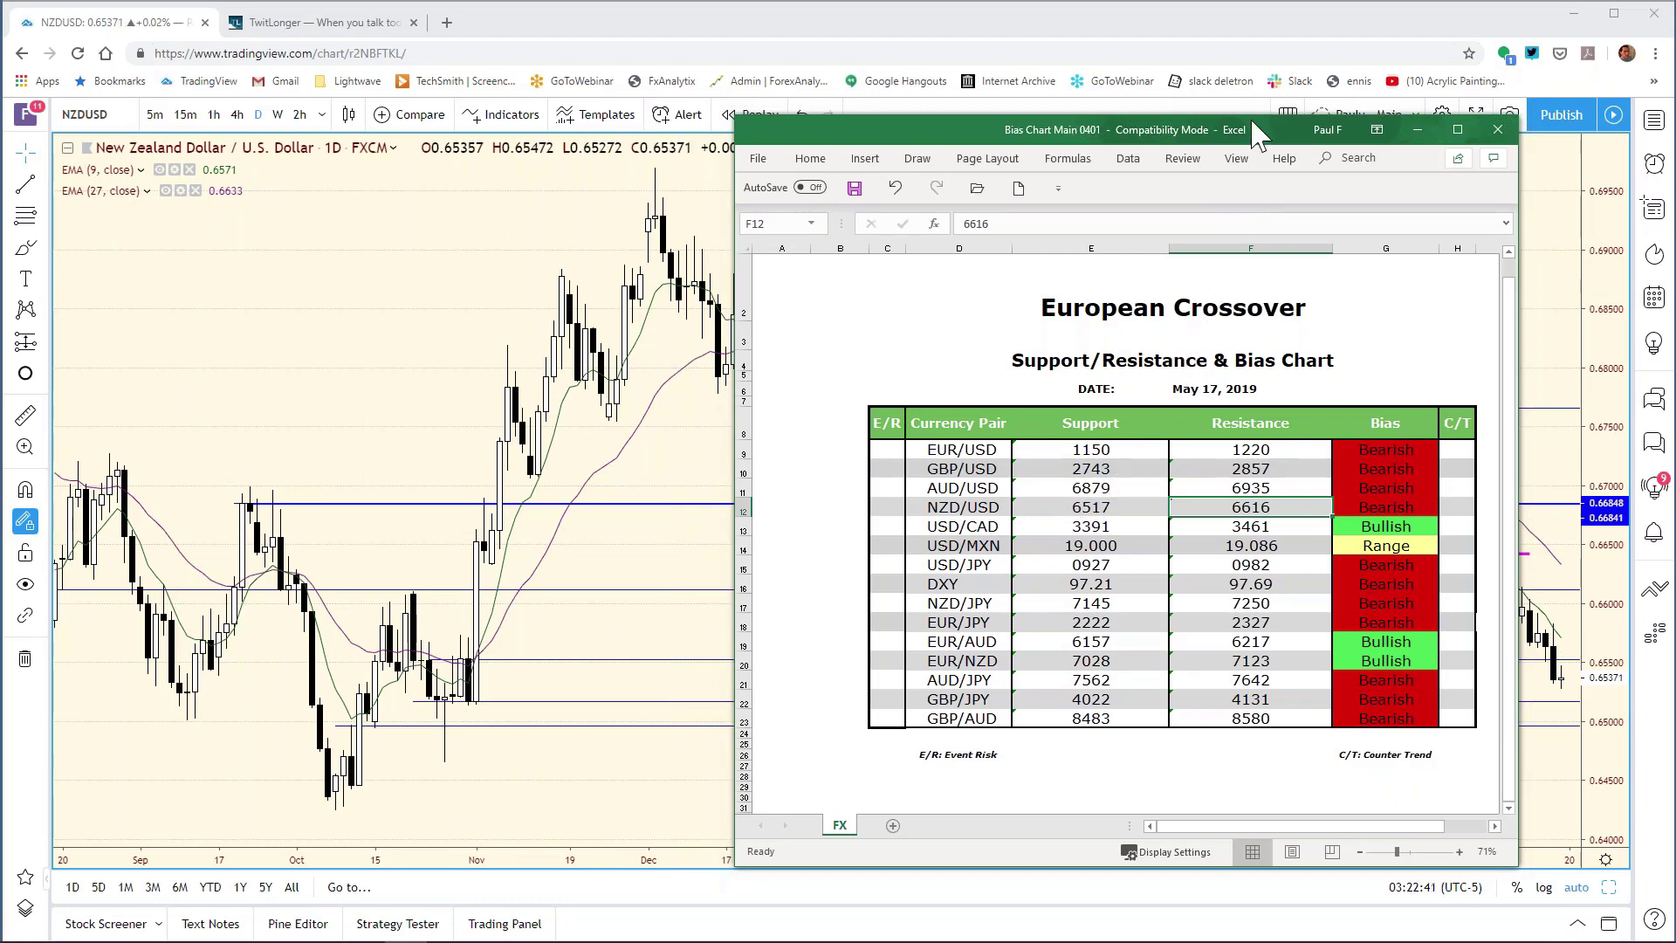
Step: Drag the Excel window aside to reveal more of the NZD/USD chart levels
{"action": "left_click_drag", "start_coordinate": [1254, 133], "coordinate": [696, 118]}
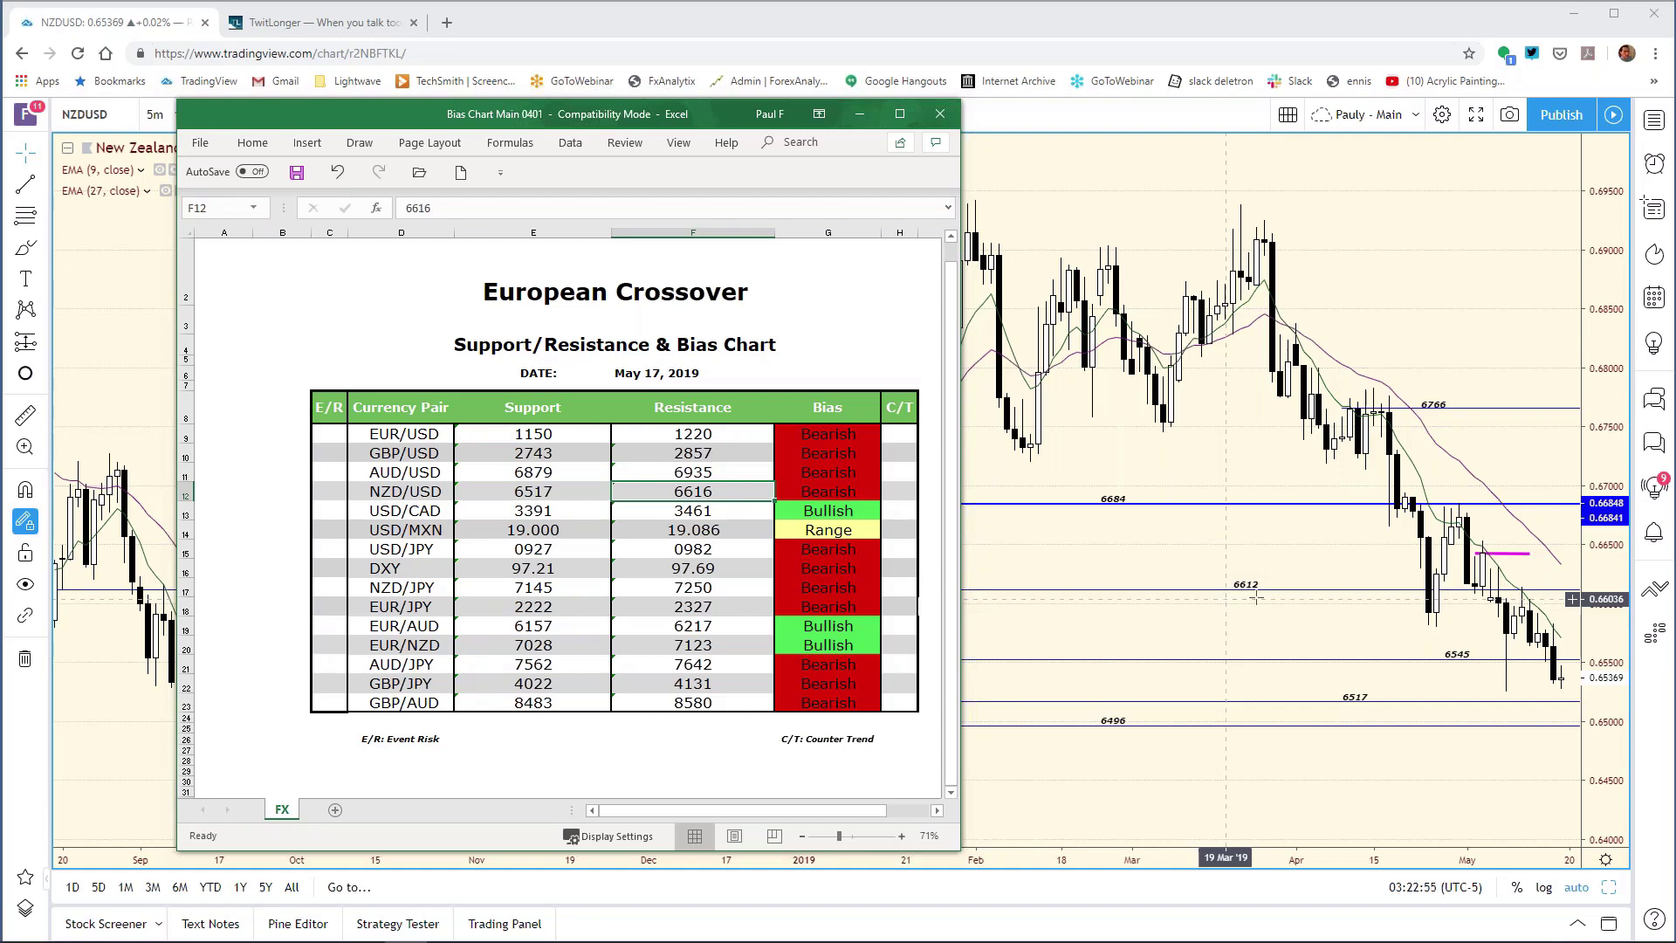
Step: Lower the pink NZD/USD level line to about 0.6606, then bring the bias workbook back up
{"action": "left_click", "coordinate": [1510, 578]}
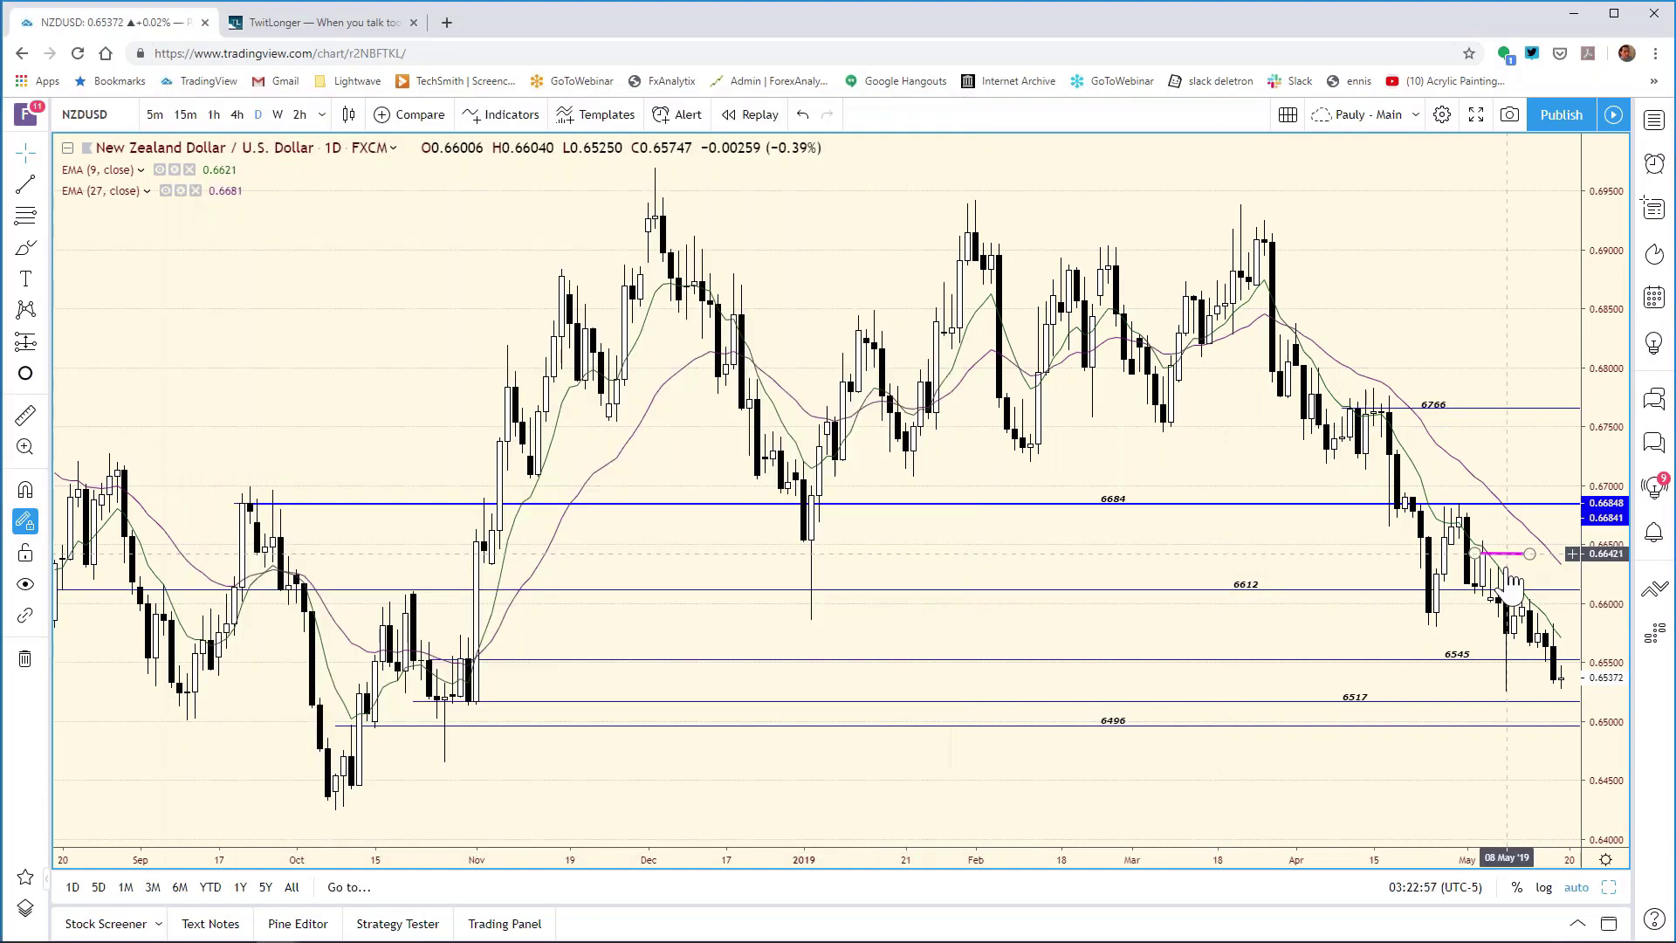
{"action": "left_click_drag", "start_coordinate": [1512, 583], "coordinate": [1515, 616]}
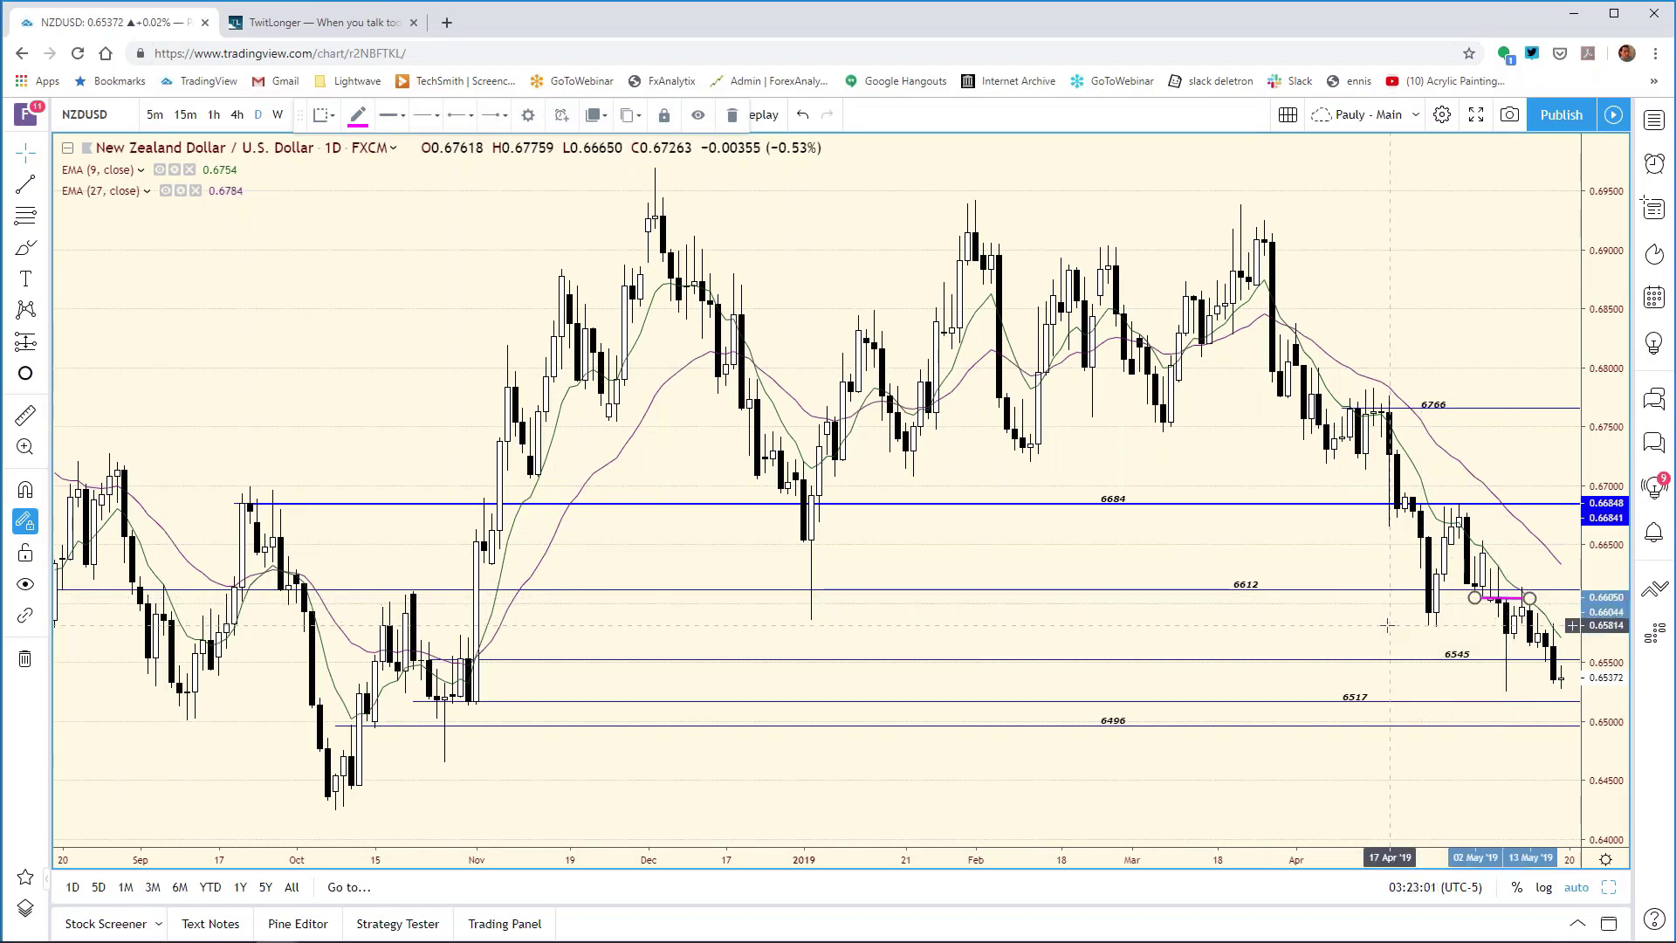
{"action": "left_click", "coordinate": [1388, 626]}
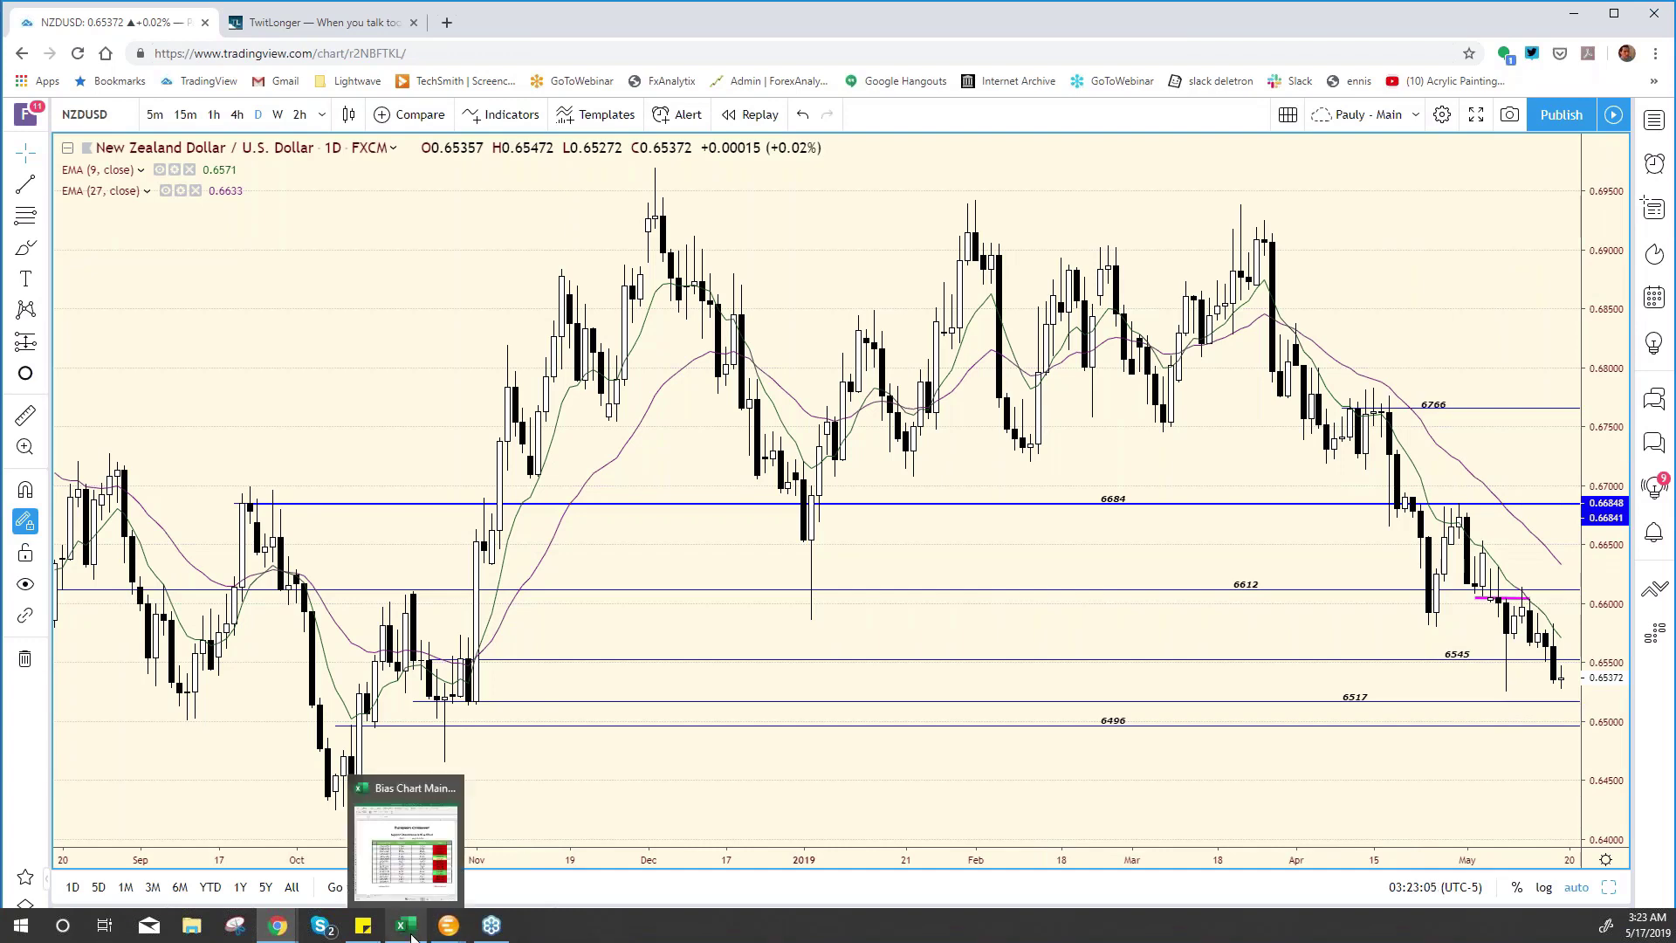
{"action": "left_click", "coordinate": [424, 928]}
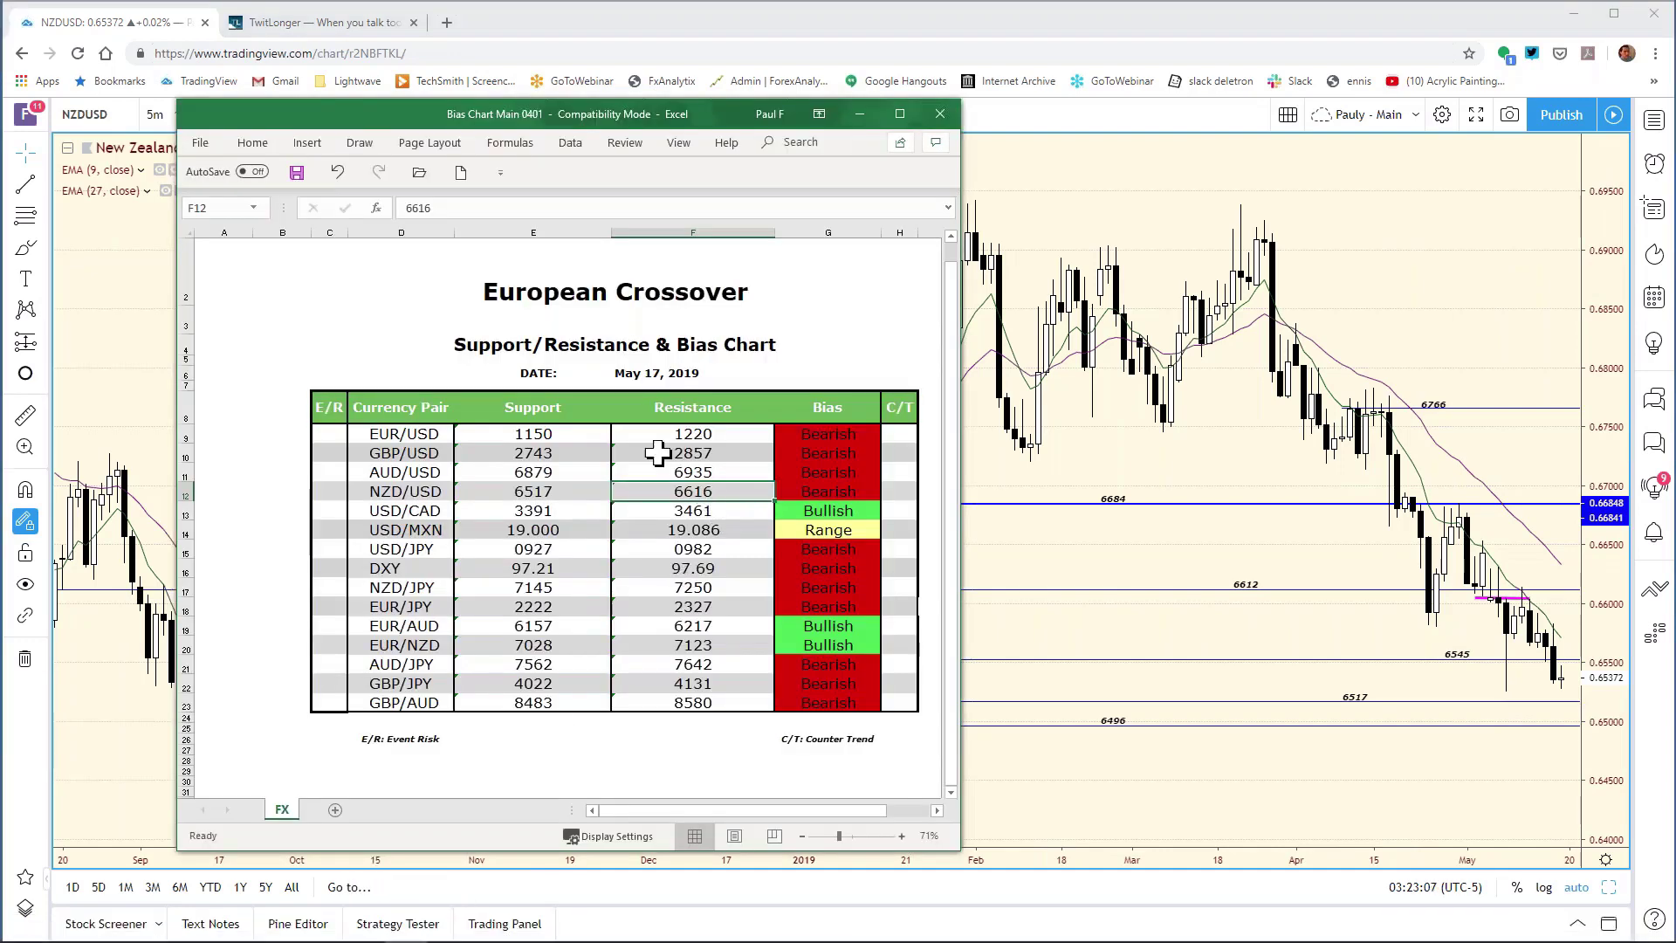
Step: Change the NZD/USD resistance in cell F12 from 6616 to 6604 and save the workbook
{"action": "left_click", "coordinate": [440, 209]}
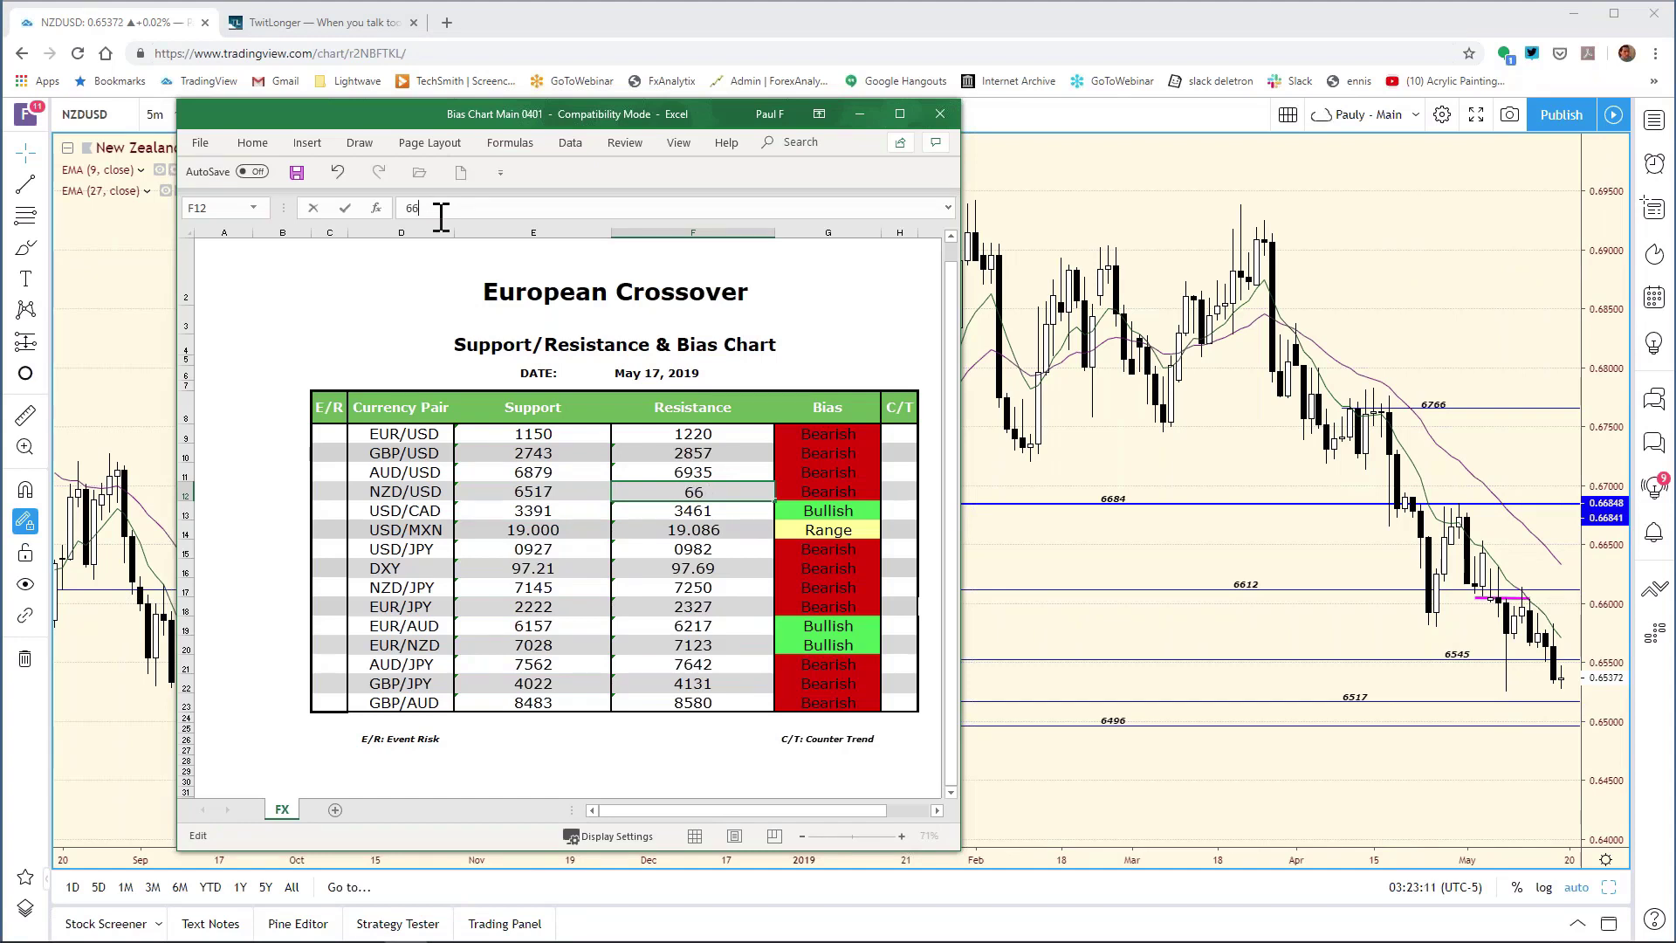
{"action": "type", "text": "4"}
{"action": "key", "text": "Return"}
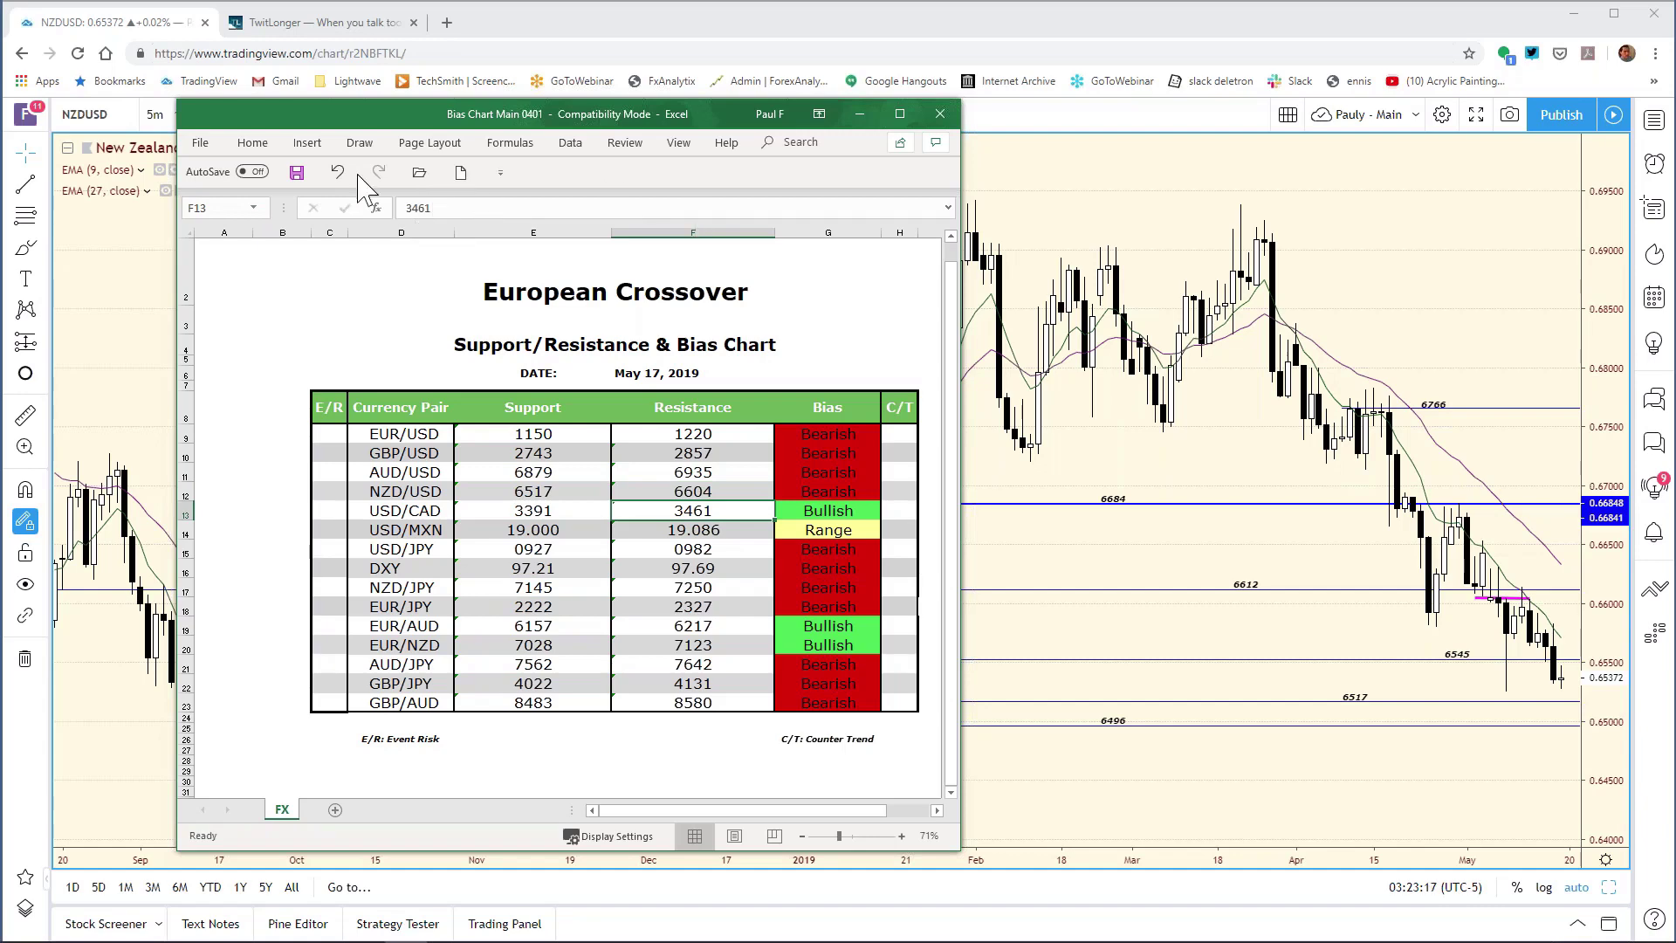
{"action": "left_click", "coordinate": [200, 144]}
{"action": "left_click", "coordinate": [229, 339]}
Step: Return to the eight-chart grid with Alt+Enter and load USDCAD into the top-left chart
{"action": "left_click", "coordinate": [1166, 264]}
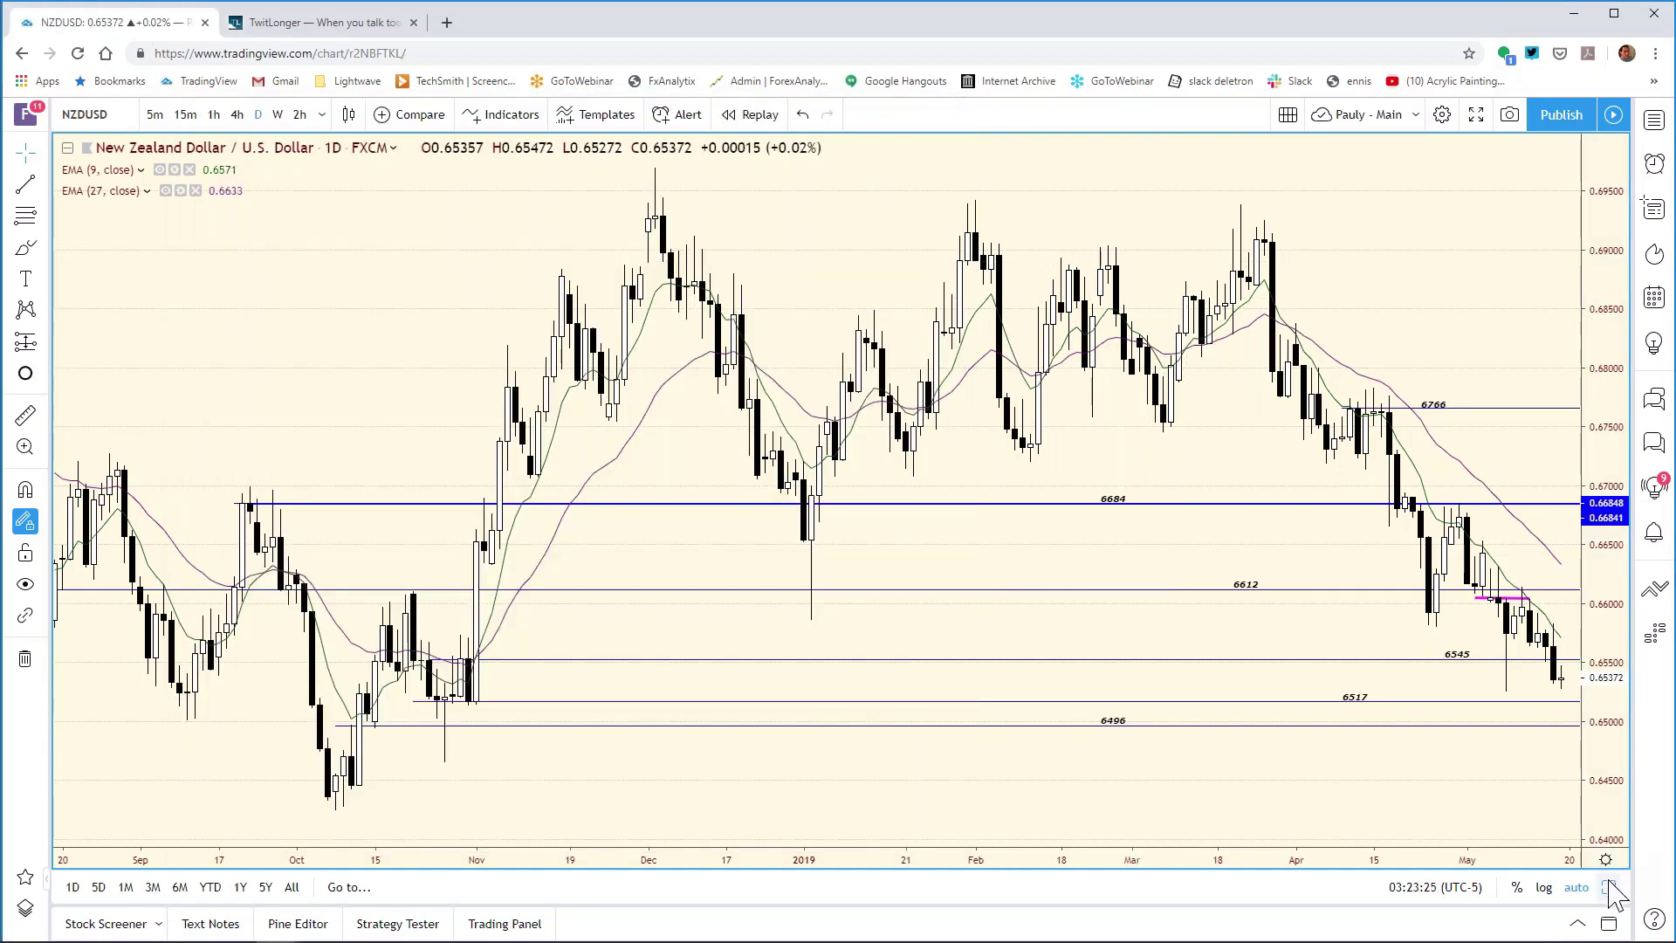
{"action": "key", "text": "alt+Return"}
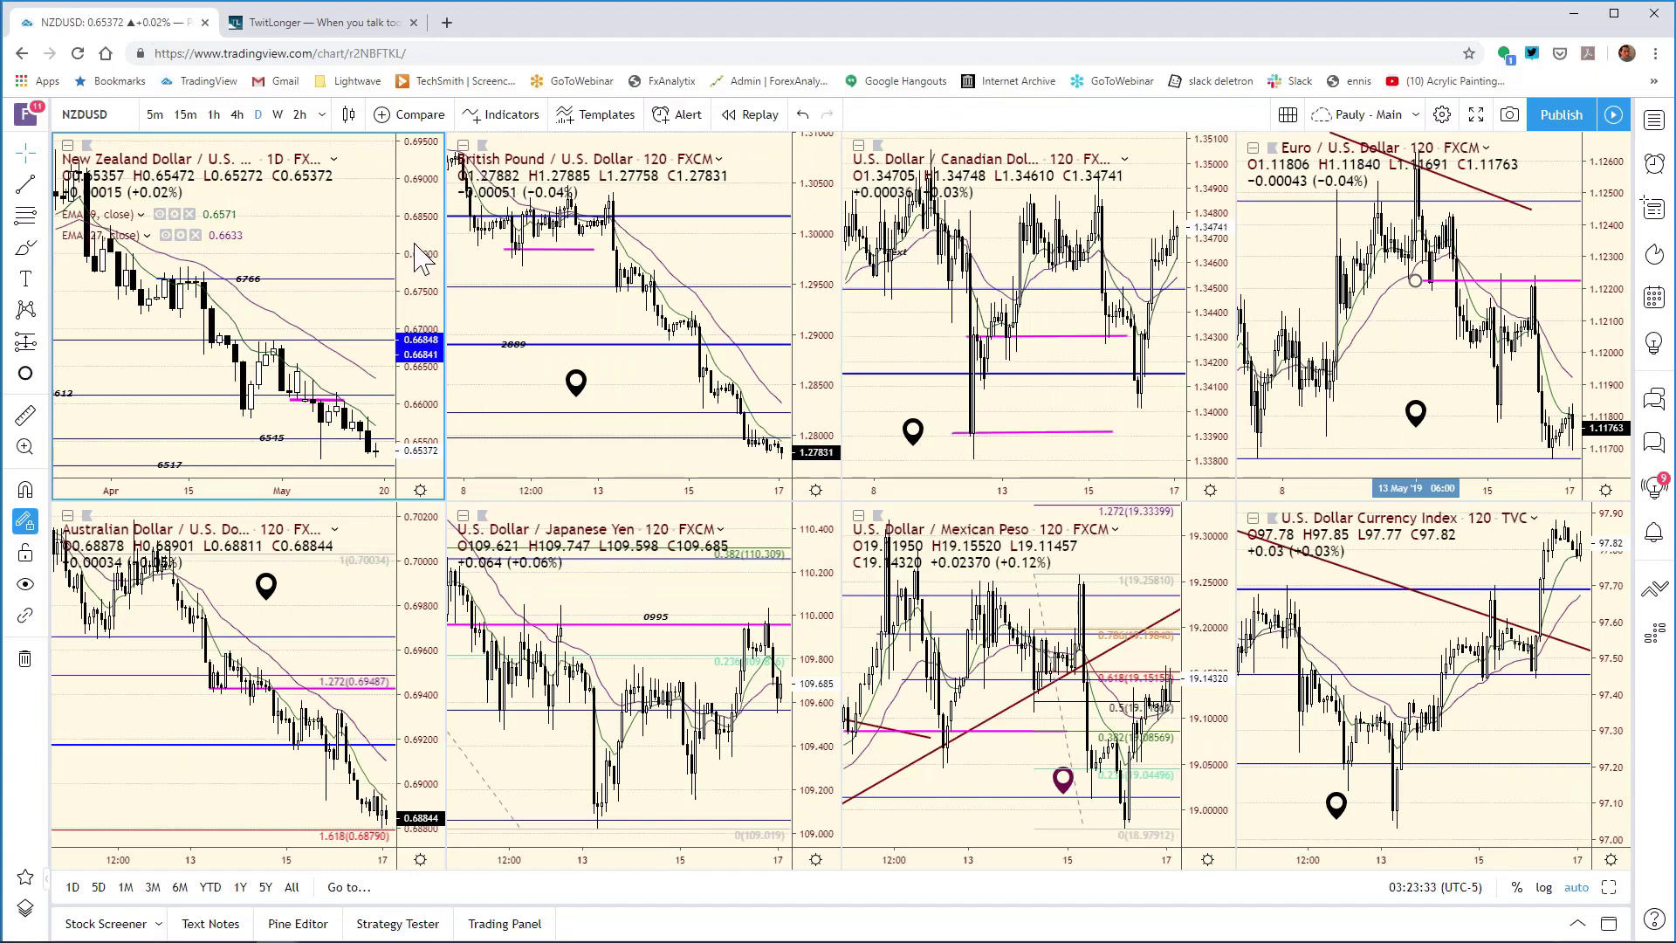
{"action": "type", "text": "US"}
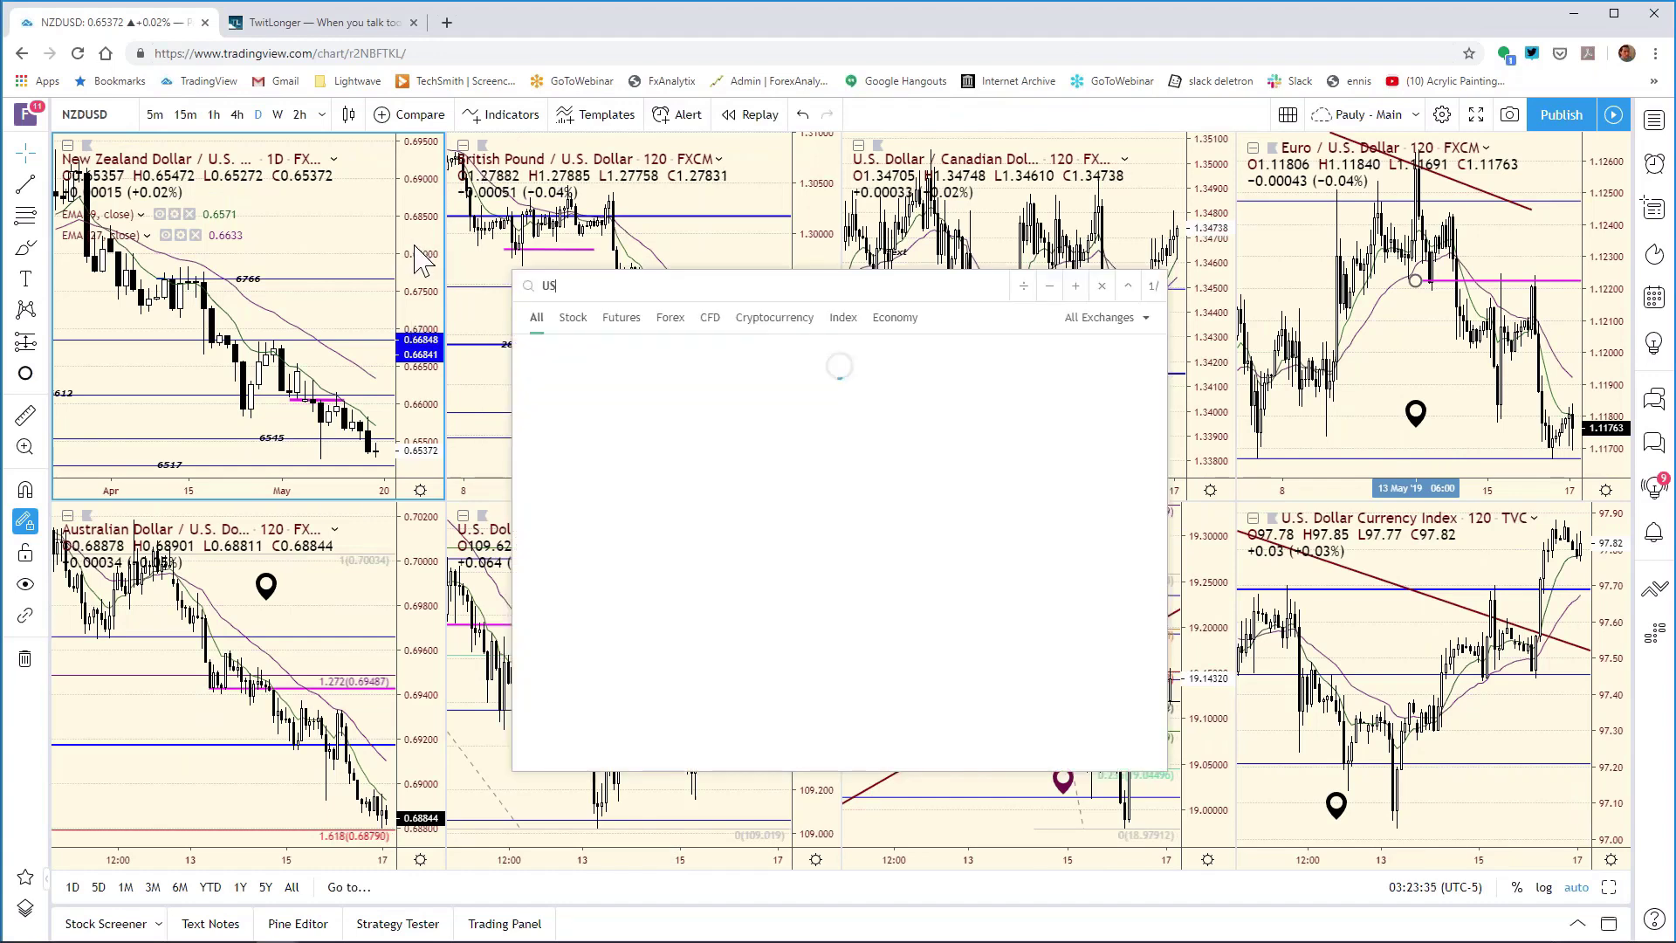
{"action": "type", "text": "DCAD"}
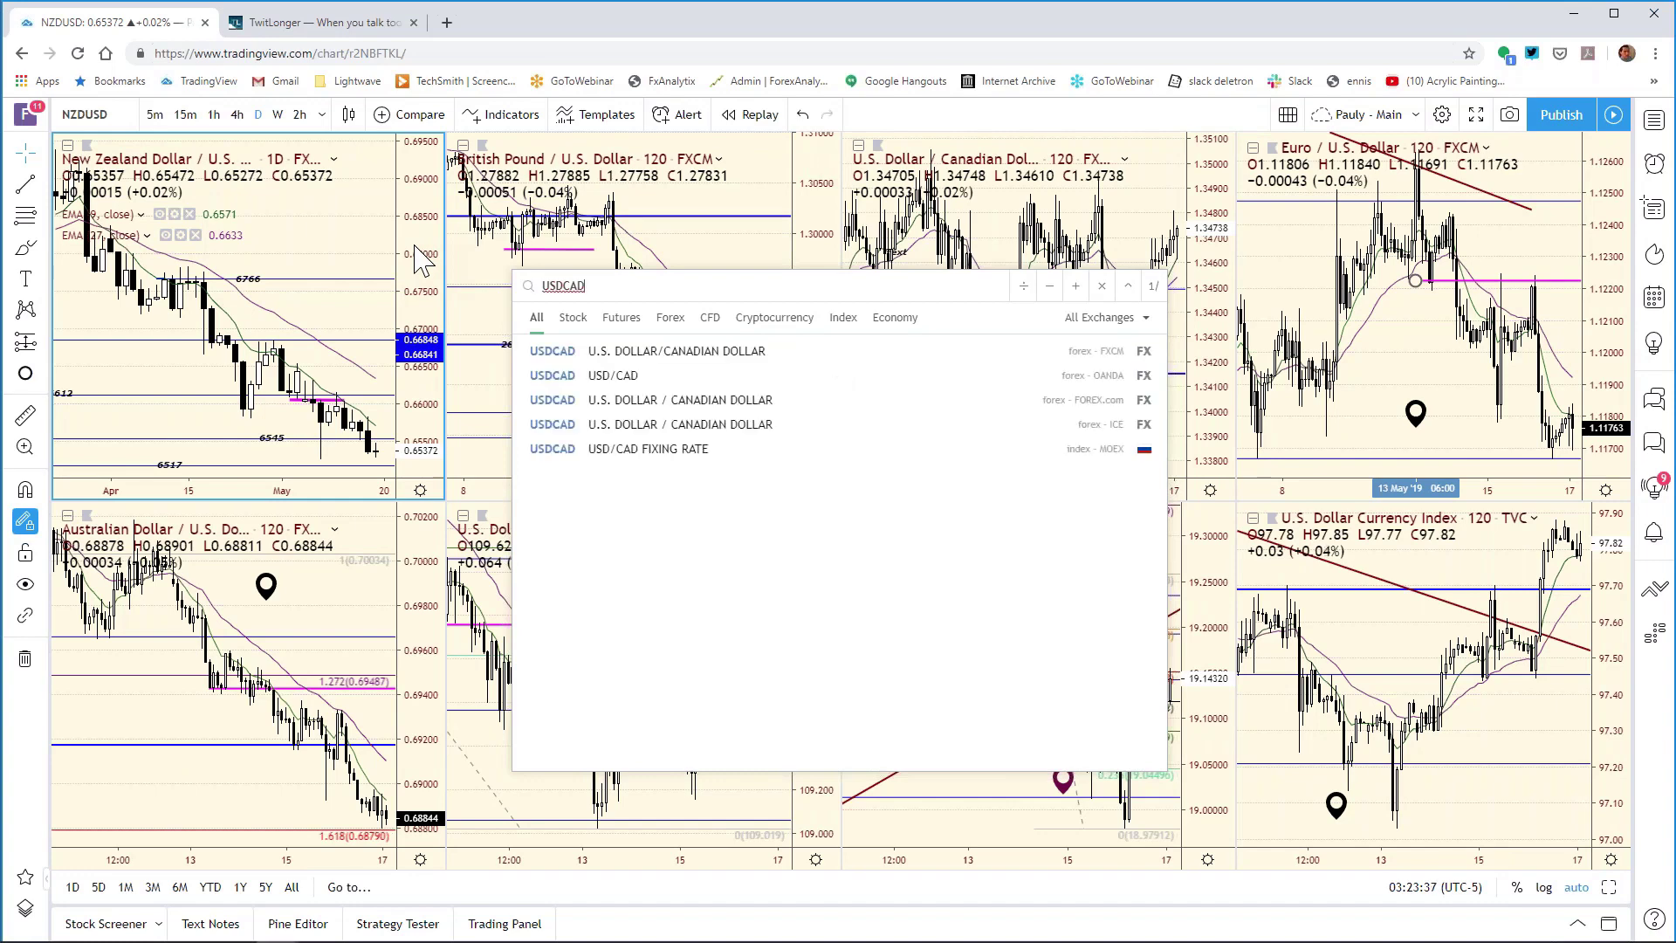
{"action": "key", "text": "Return"}
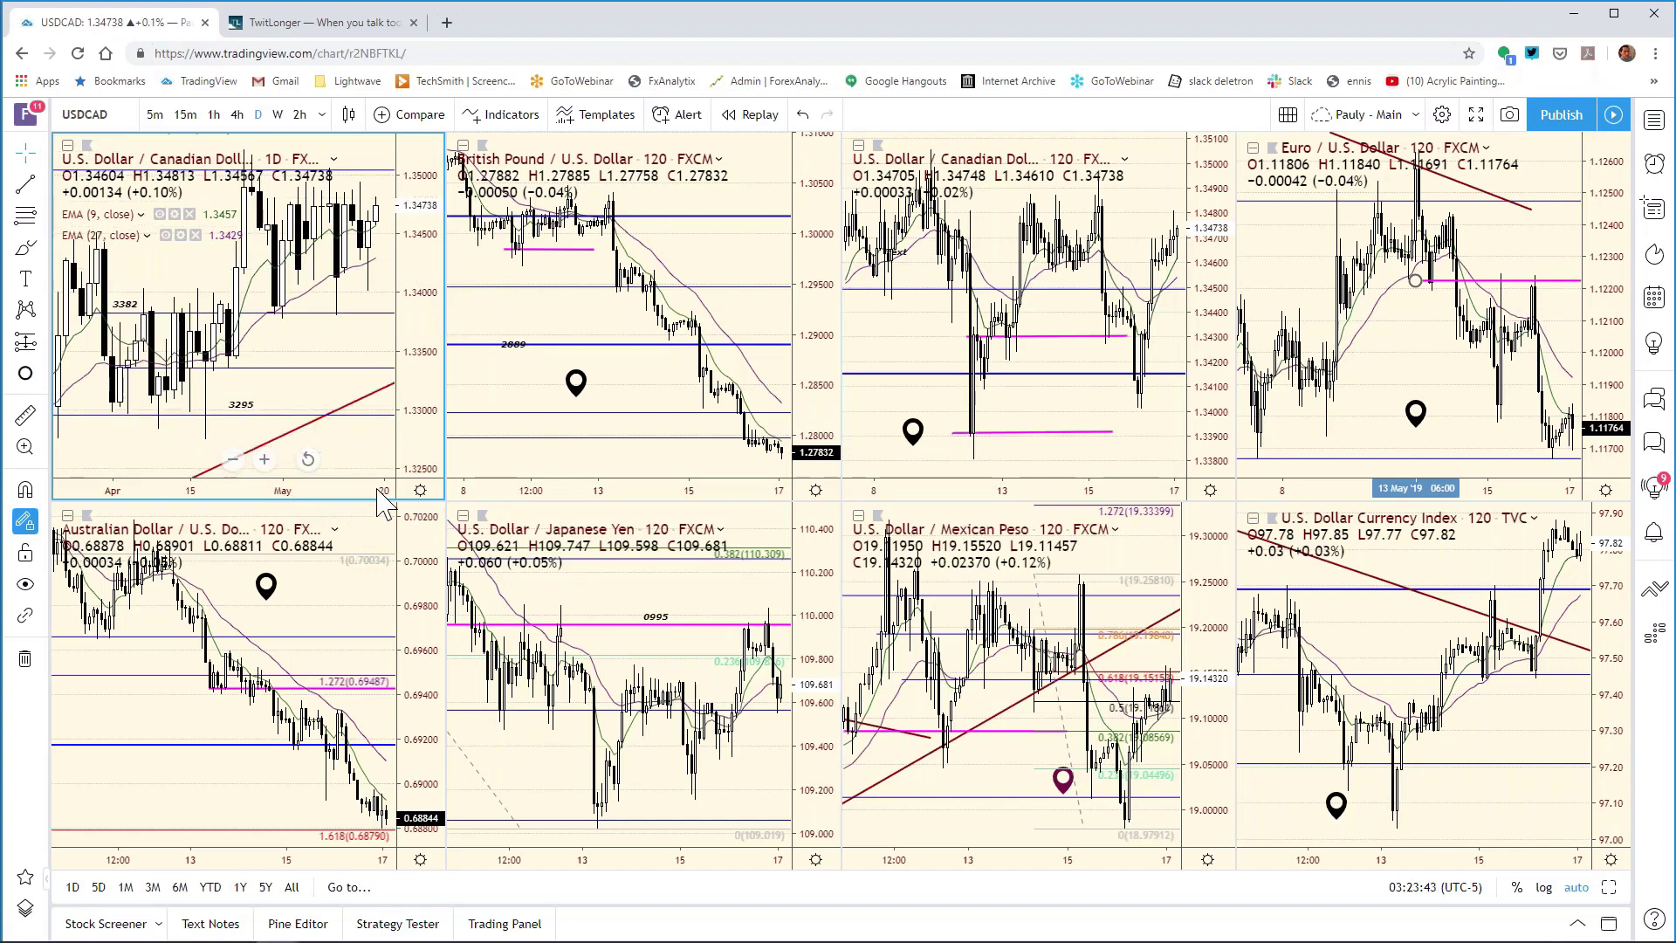
{"action": "scroll", "coordinate": [382, 495], "scroll_direction": "down", "scroll_amount": 3}
{"action": "scroll", "coordinate": [343, 490], "scroll_direction": "up", "scroll_amount": 2}
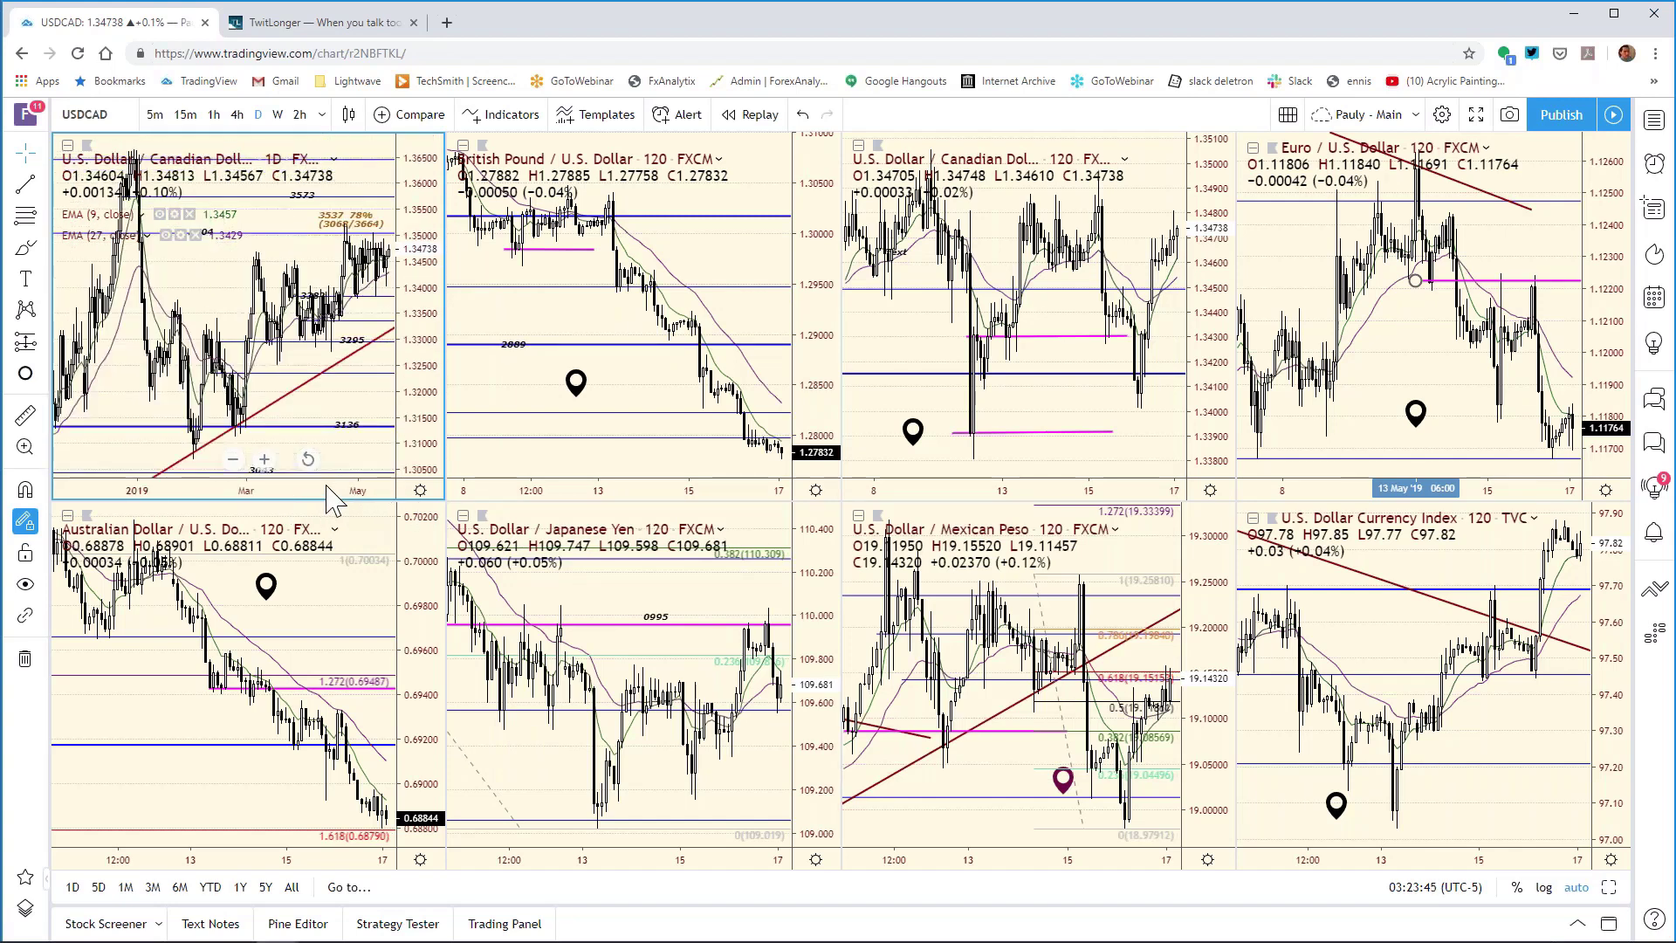
Step: Maximize the USDCAD daily chart to fill the layout and zoom in
{"action": "left_click", "coordinate": [1609, 886]}
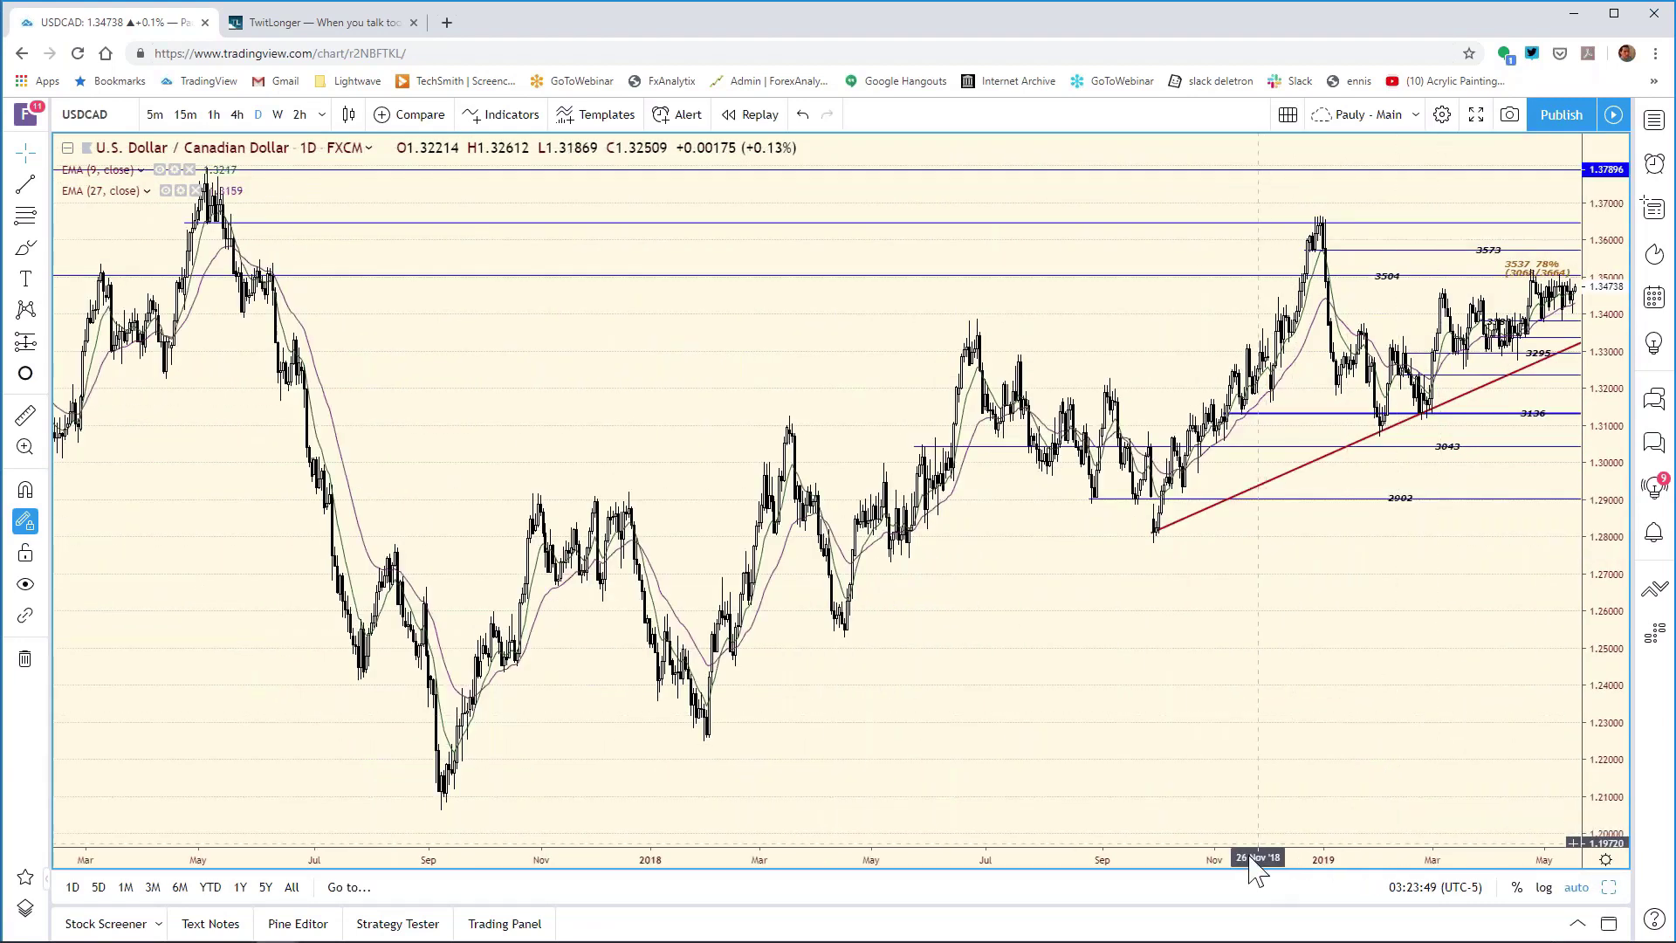
{"action": "scroll", "coordinate": [1032, 833], "scroll_direction": "up", "scroll_amount": 4}
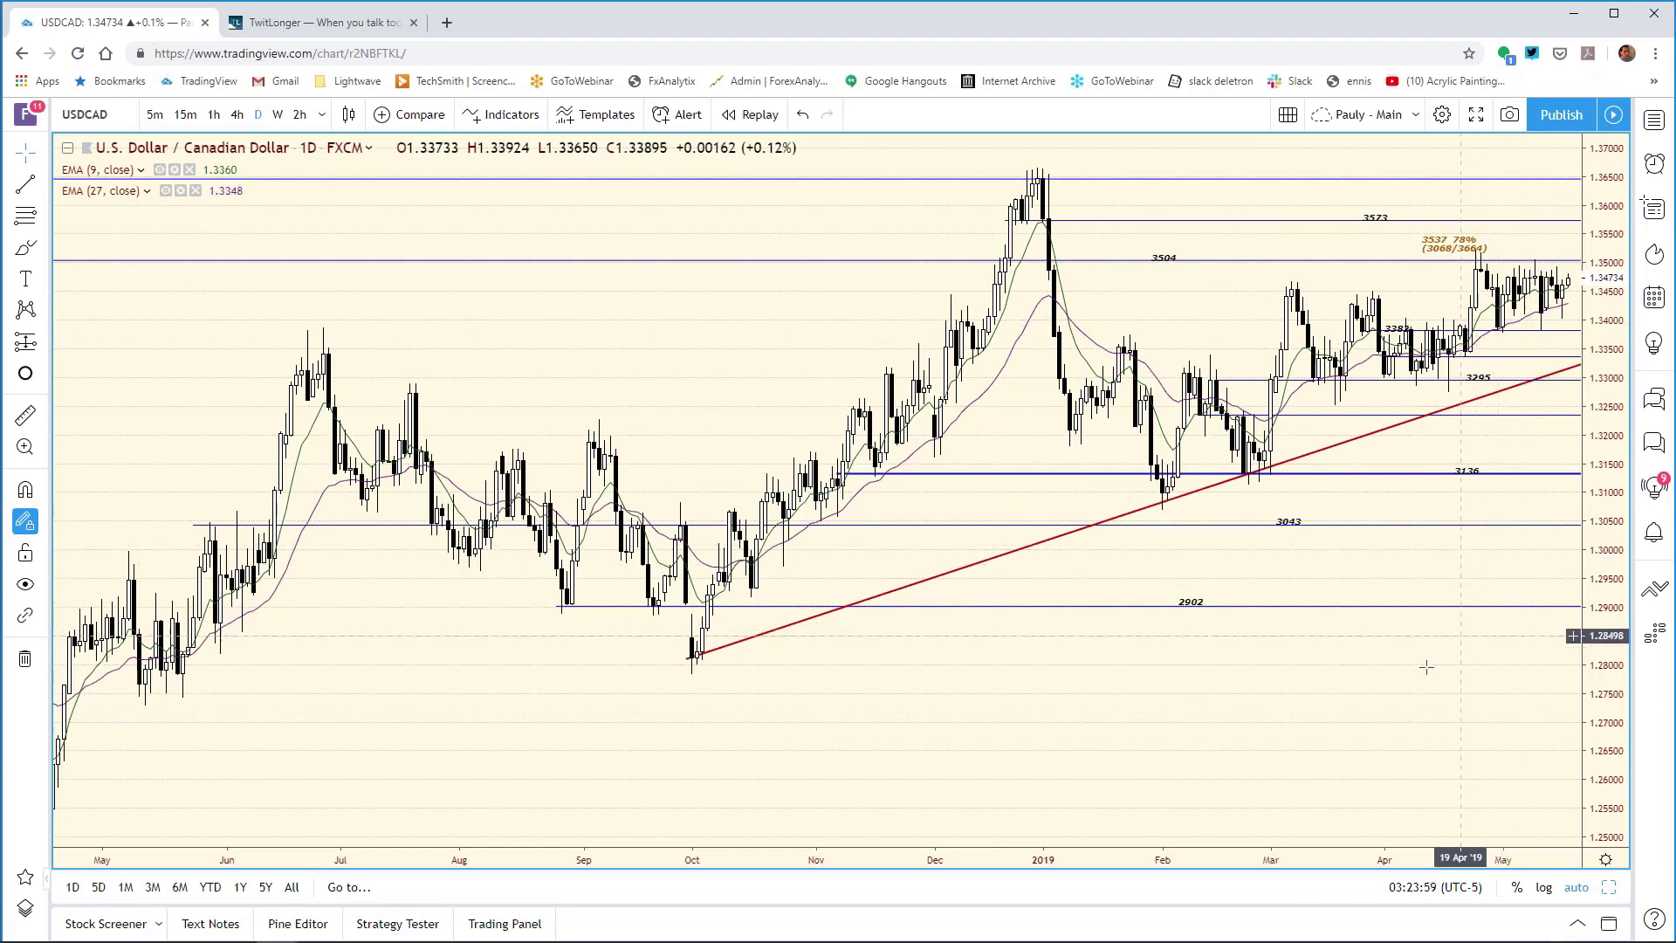
{"action": "scroll", "coordinate": [1144, 864], "scroll_direction": "up", "scroll_amount": 1}
{"action": "scroll", "coordinate": [1144, 864], "scroll_direction": "up", "scroll_amount": 2}
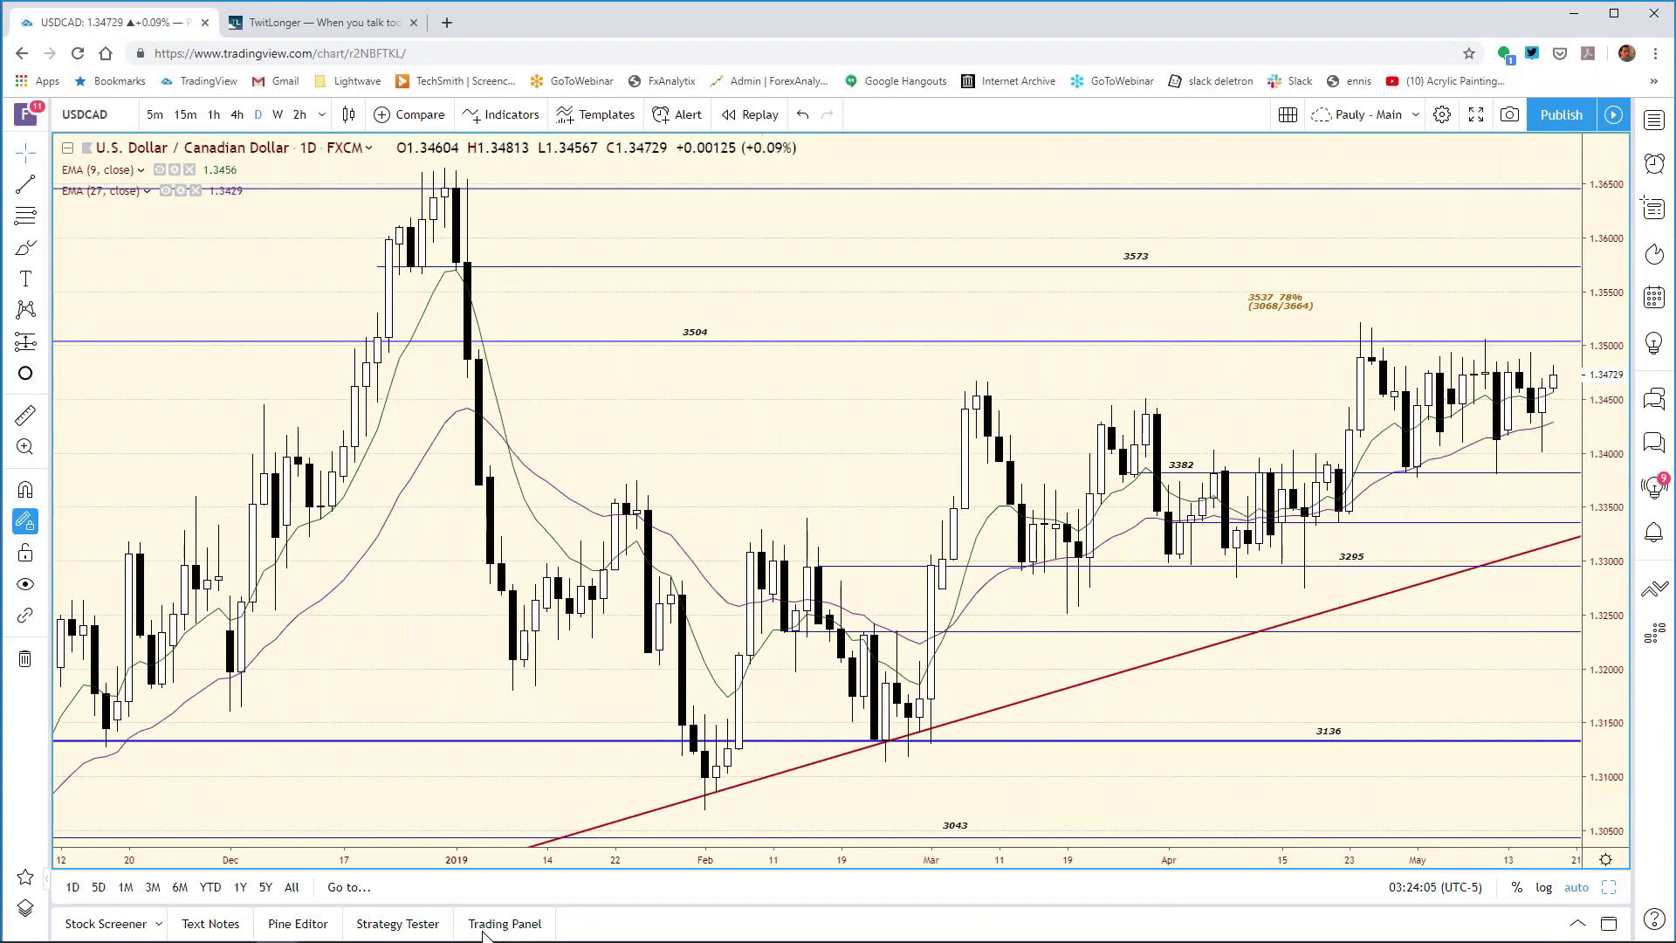
Step: Drag the 3504 text label right to around 20 March on the USDCAD daily chart
{"action": "left_click", "coordinate": [404, 927]}
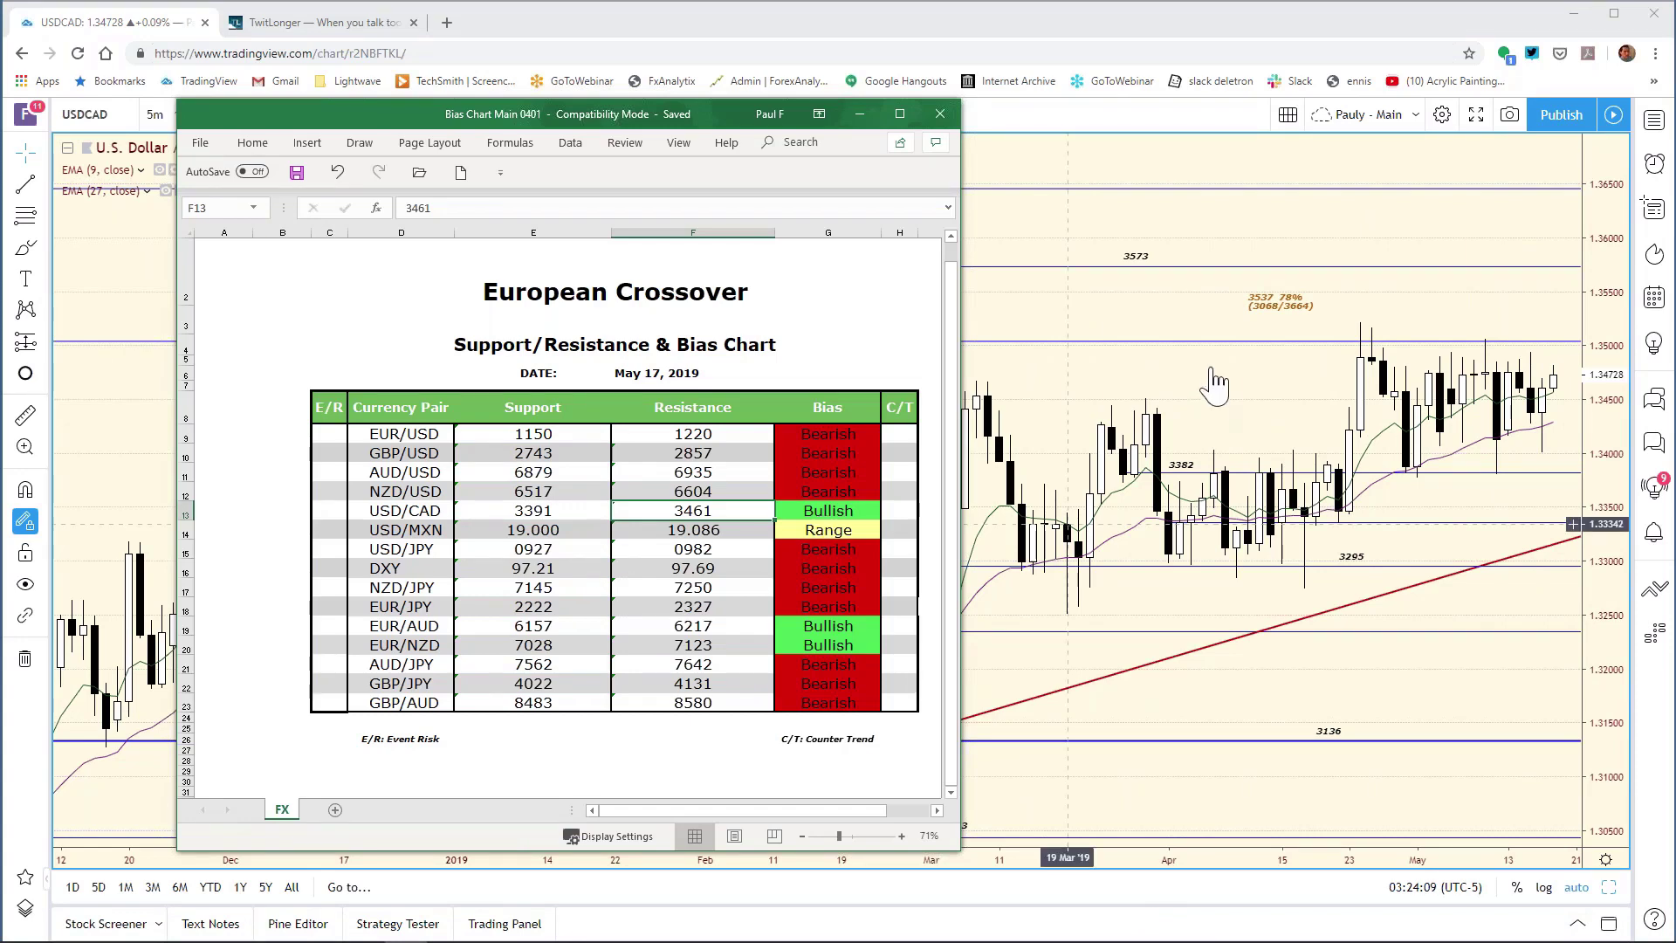
{"action": "left_click", "coordinate": [1280, 304]}
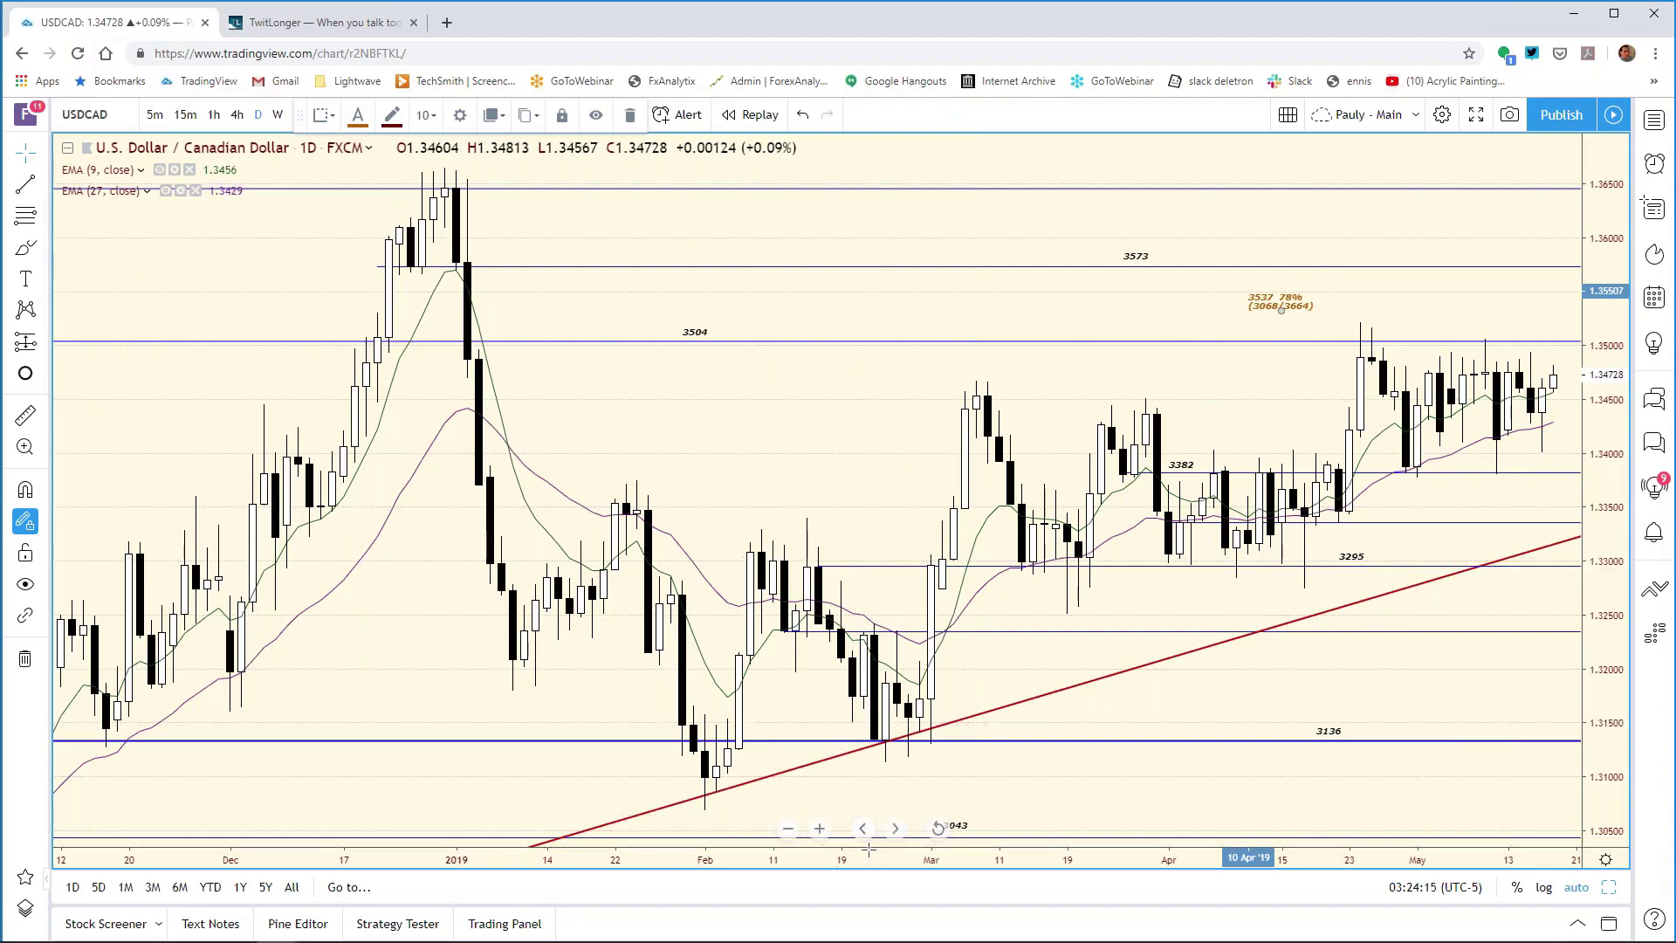
{"action": "scroll", "coordinate": [928, 864], "scroll_direction": "down", "scroll_amount": 3}
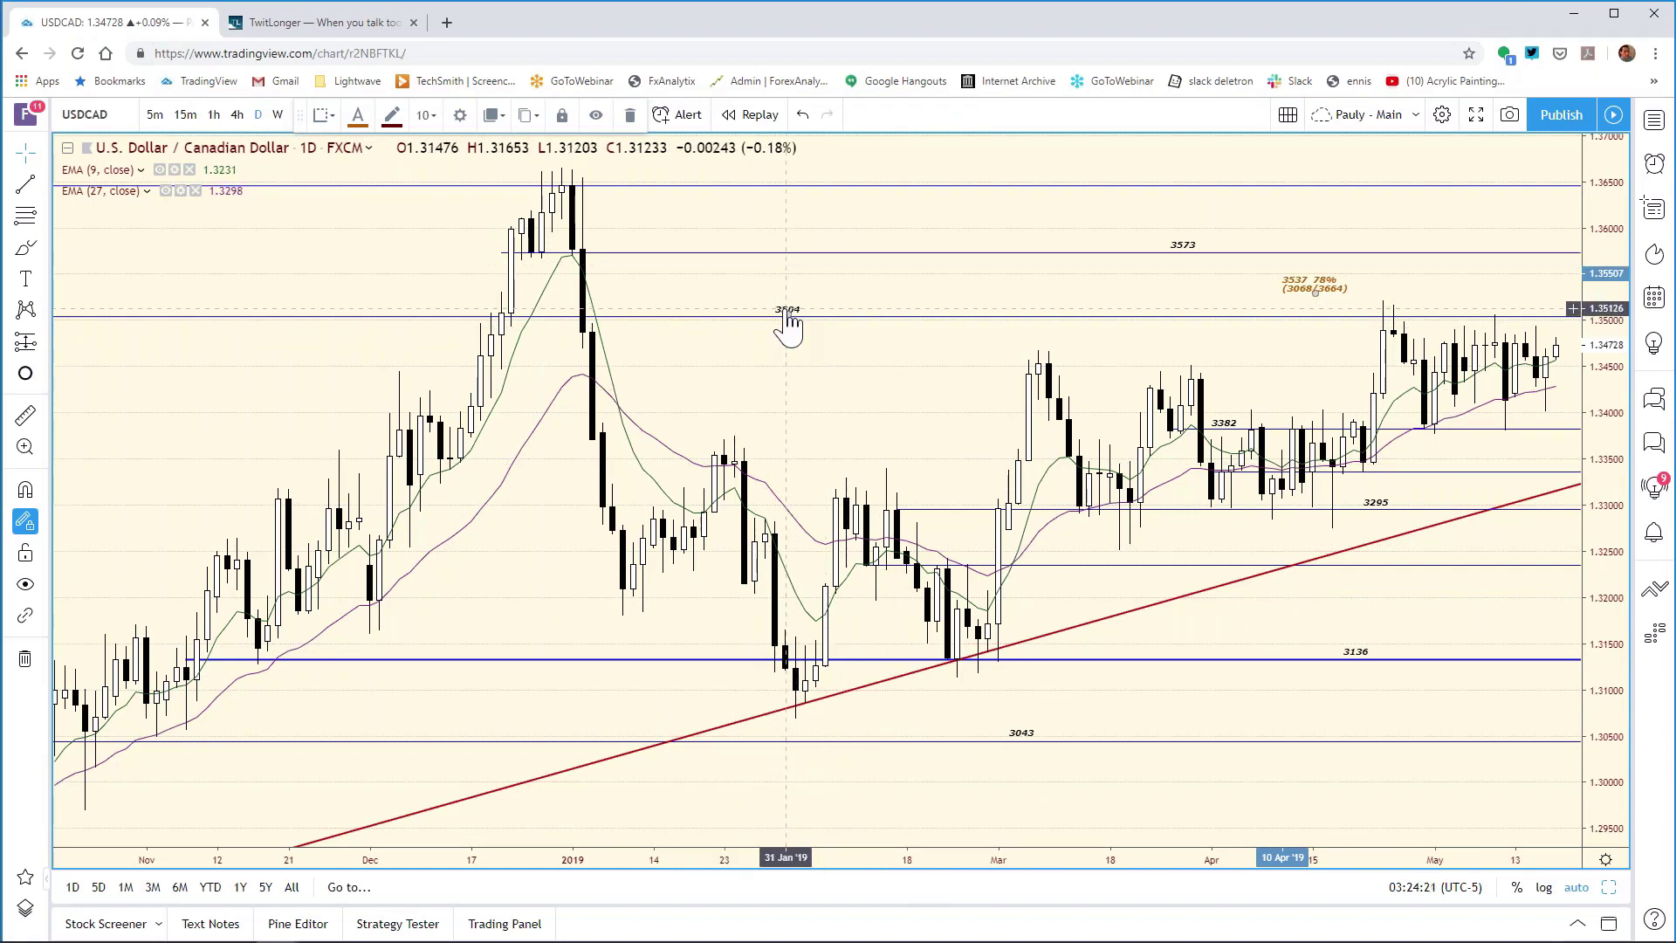
{"action": "mouse_move", "coordinate": [830, 301]}
{"action": "left_mouse_down"}
{"action": "mouse_move", "coordinate": [1115, 336]}
{"action": "mouse_move", "coordinate": [1134, 320]}
{"action": "left_mouse_up"}
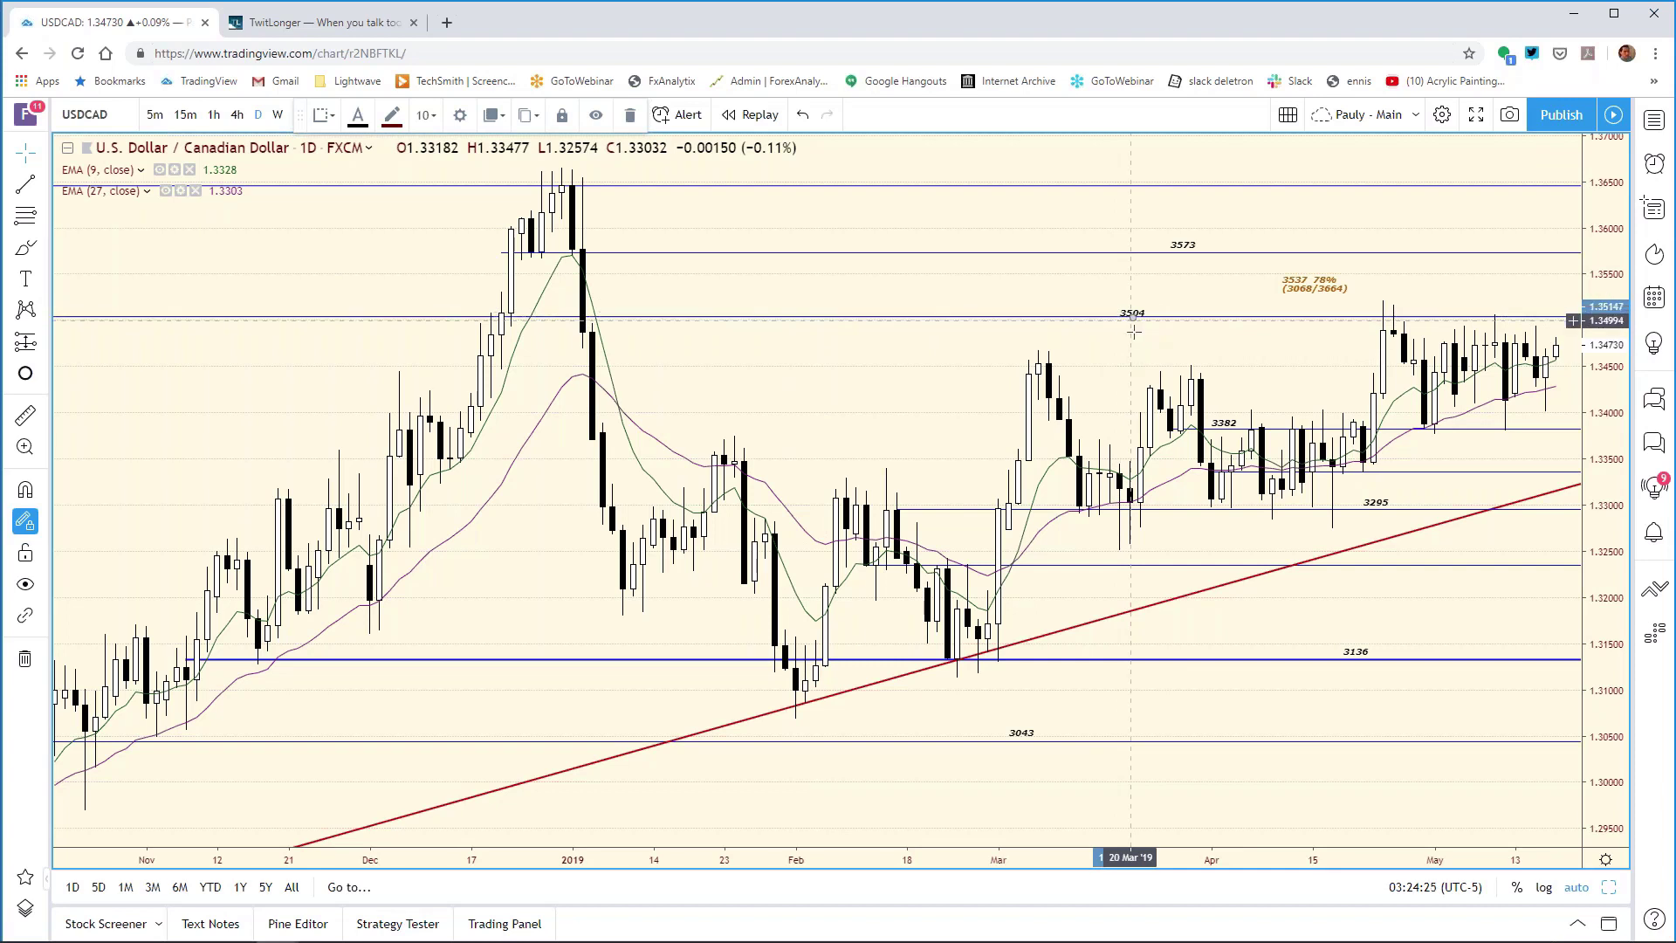
{"action": "left_click", "coordinate": [1135, 332]}
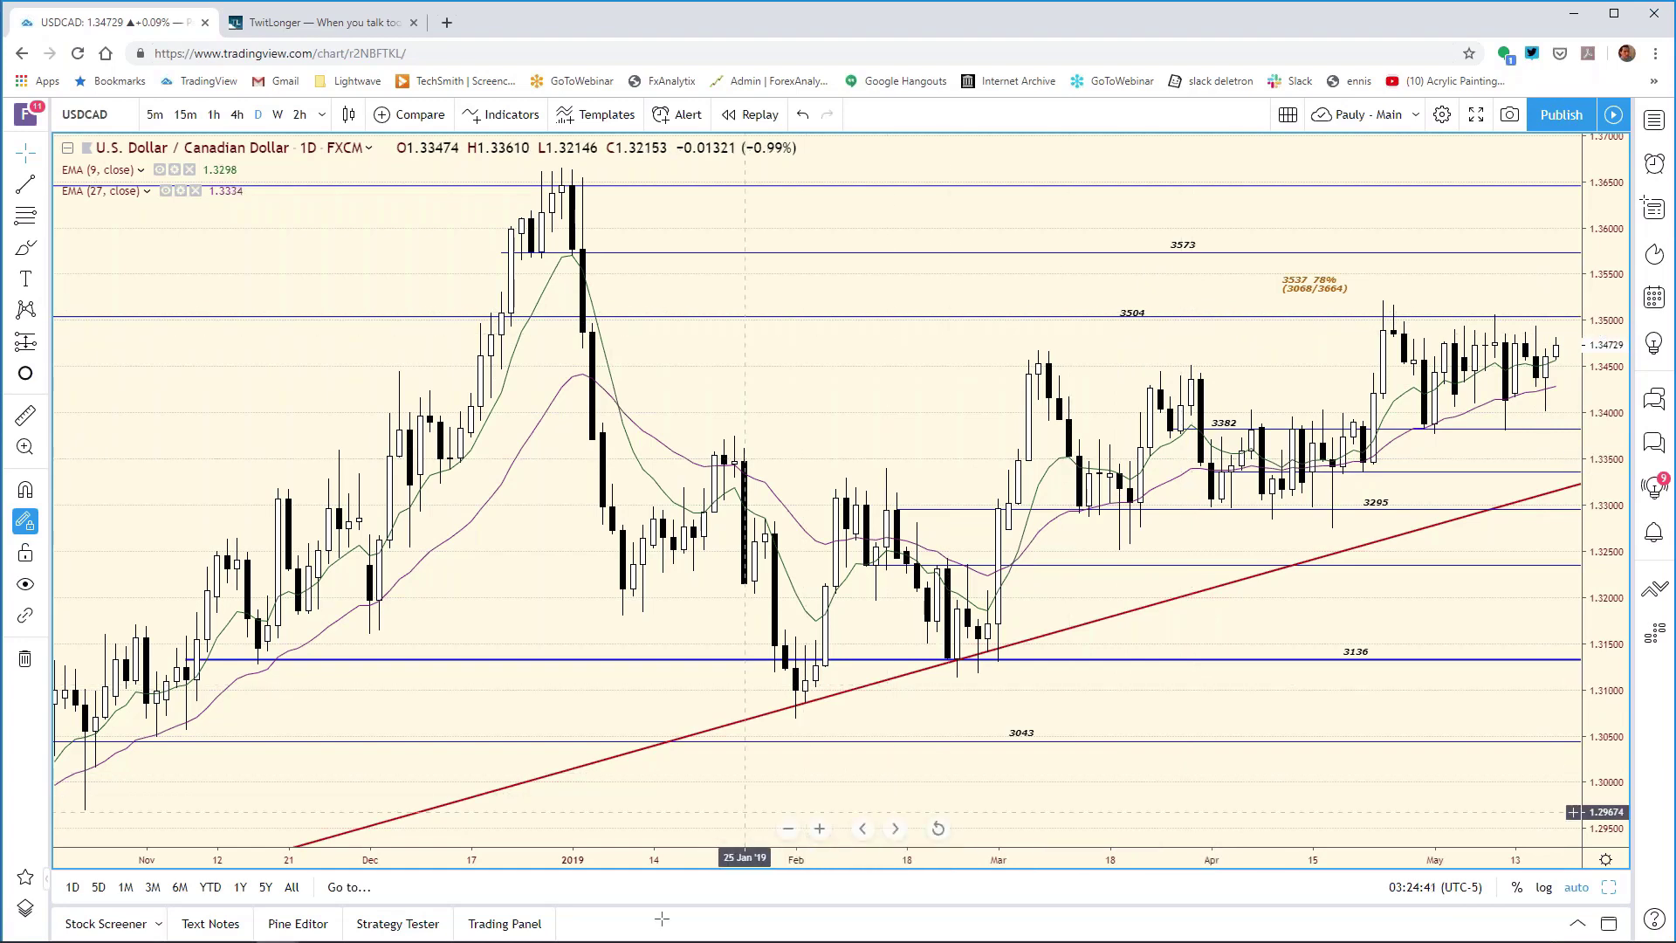
Step: Change cell F13's USD/CAD resistance from 3461 to 3504, then go back to the chart
{"action": "left_click", "coordinate": [404, 925]}
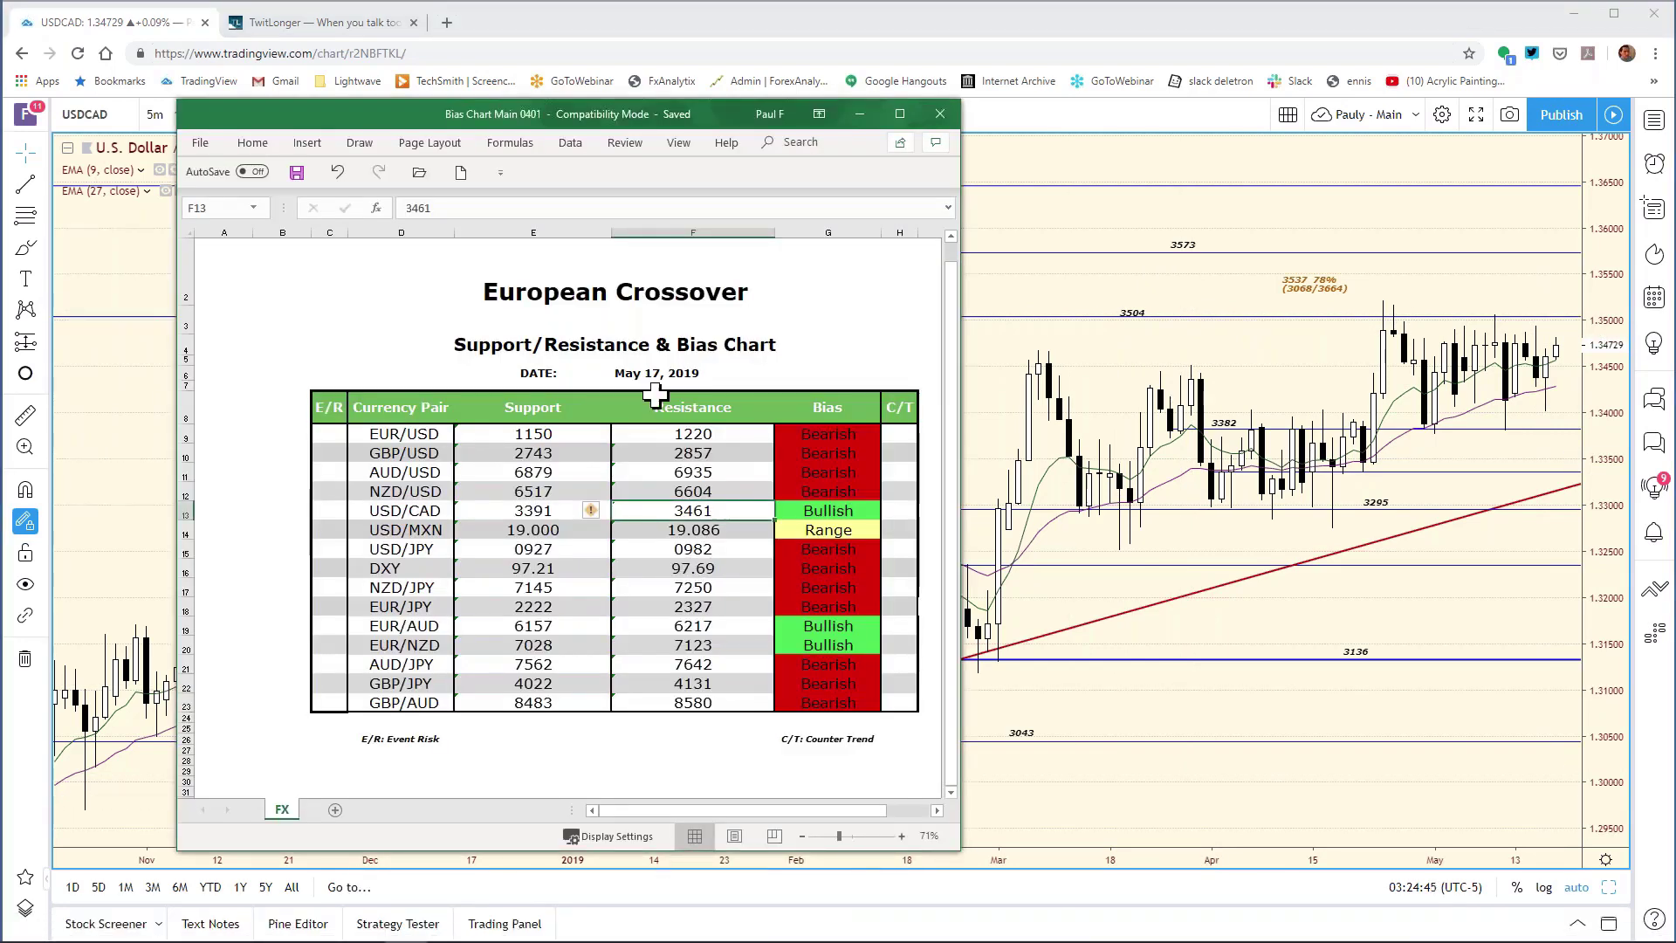
{"action": "left_click", "coordinate": [470, 207]}
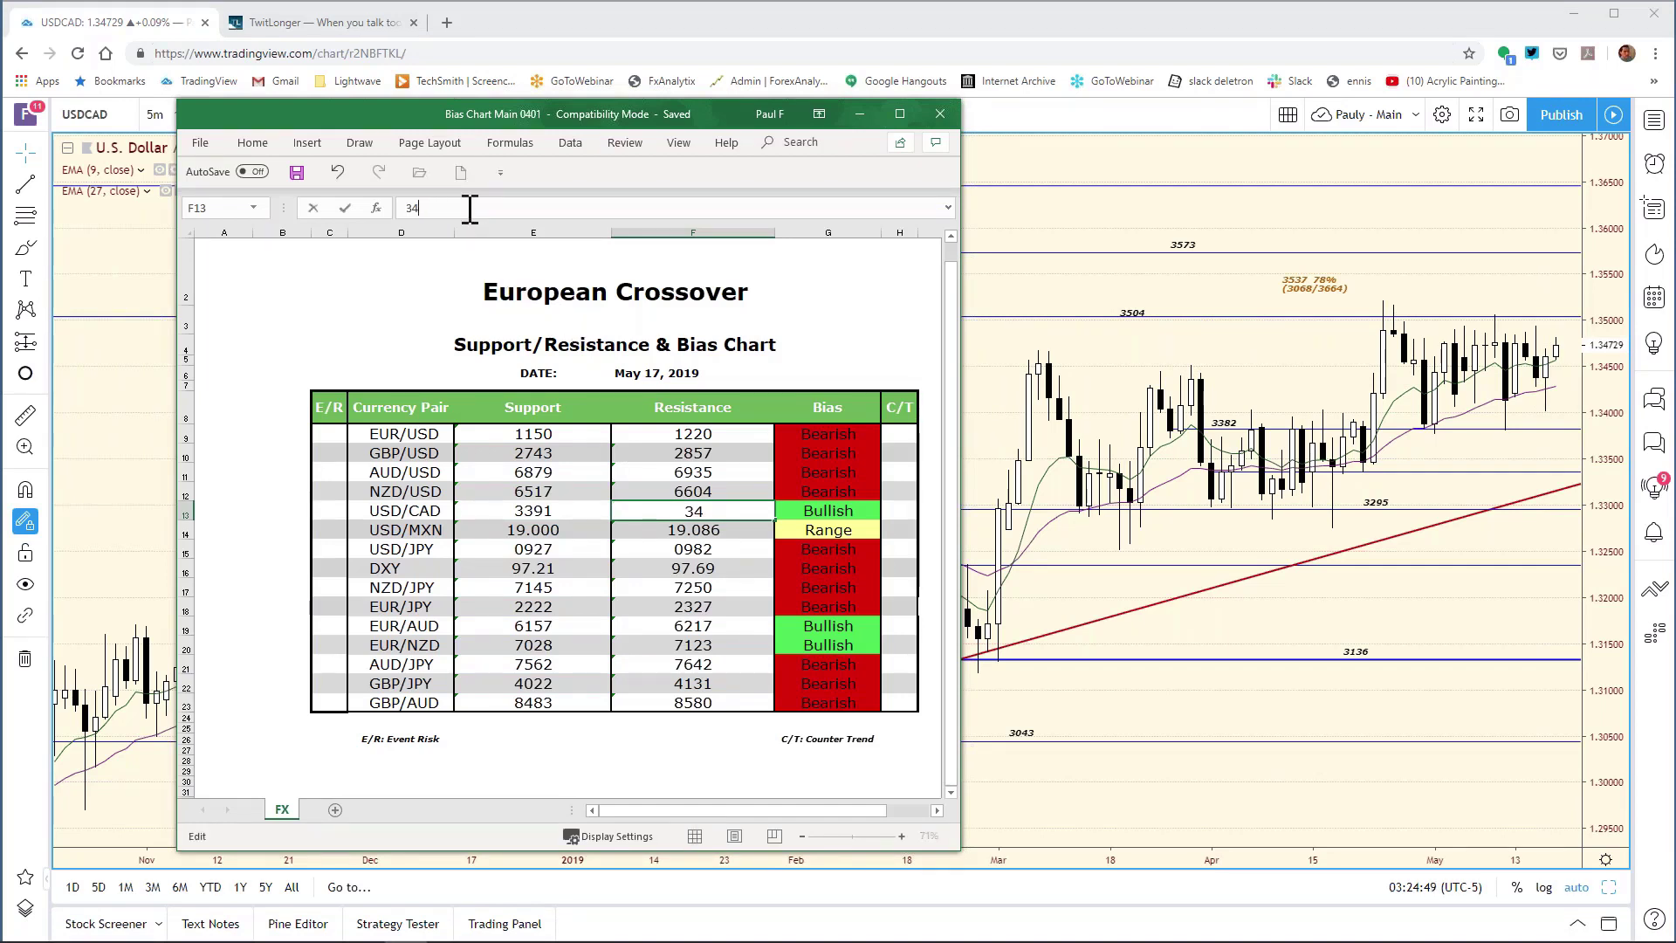
{"action": "type", "text": "50"}
{"action": "key", "text": "Return"}
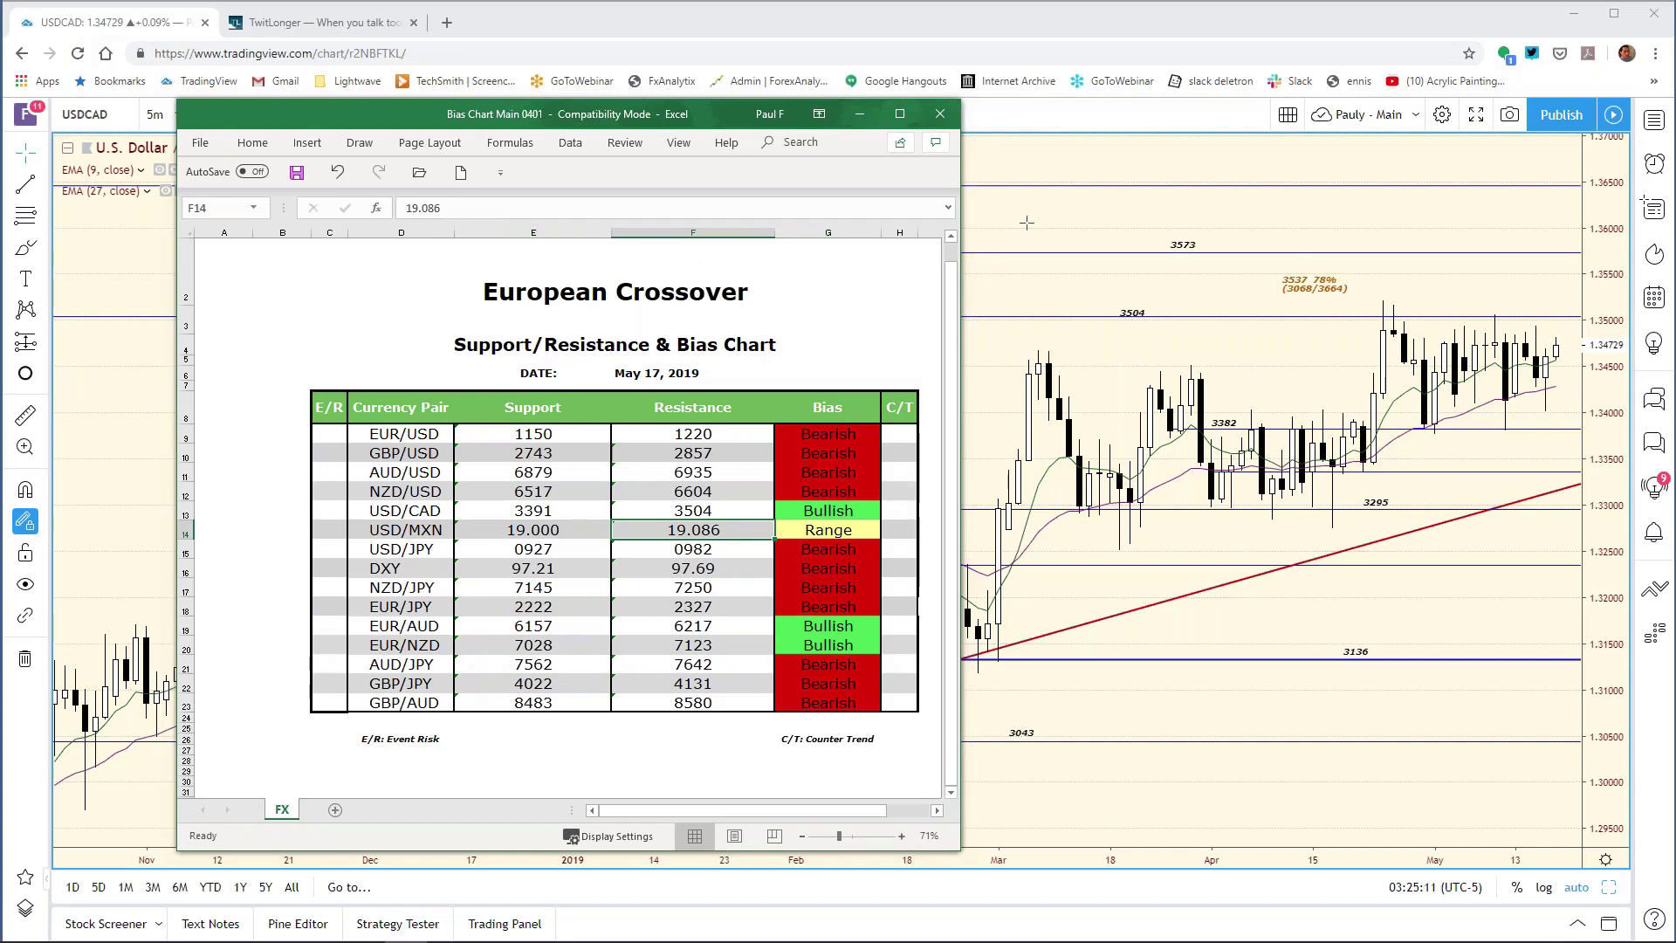
{"action": "left_click", "coordinate": [988, 239]}
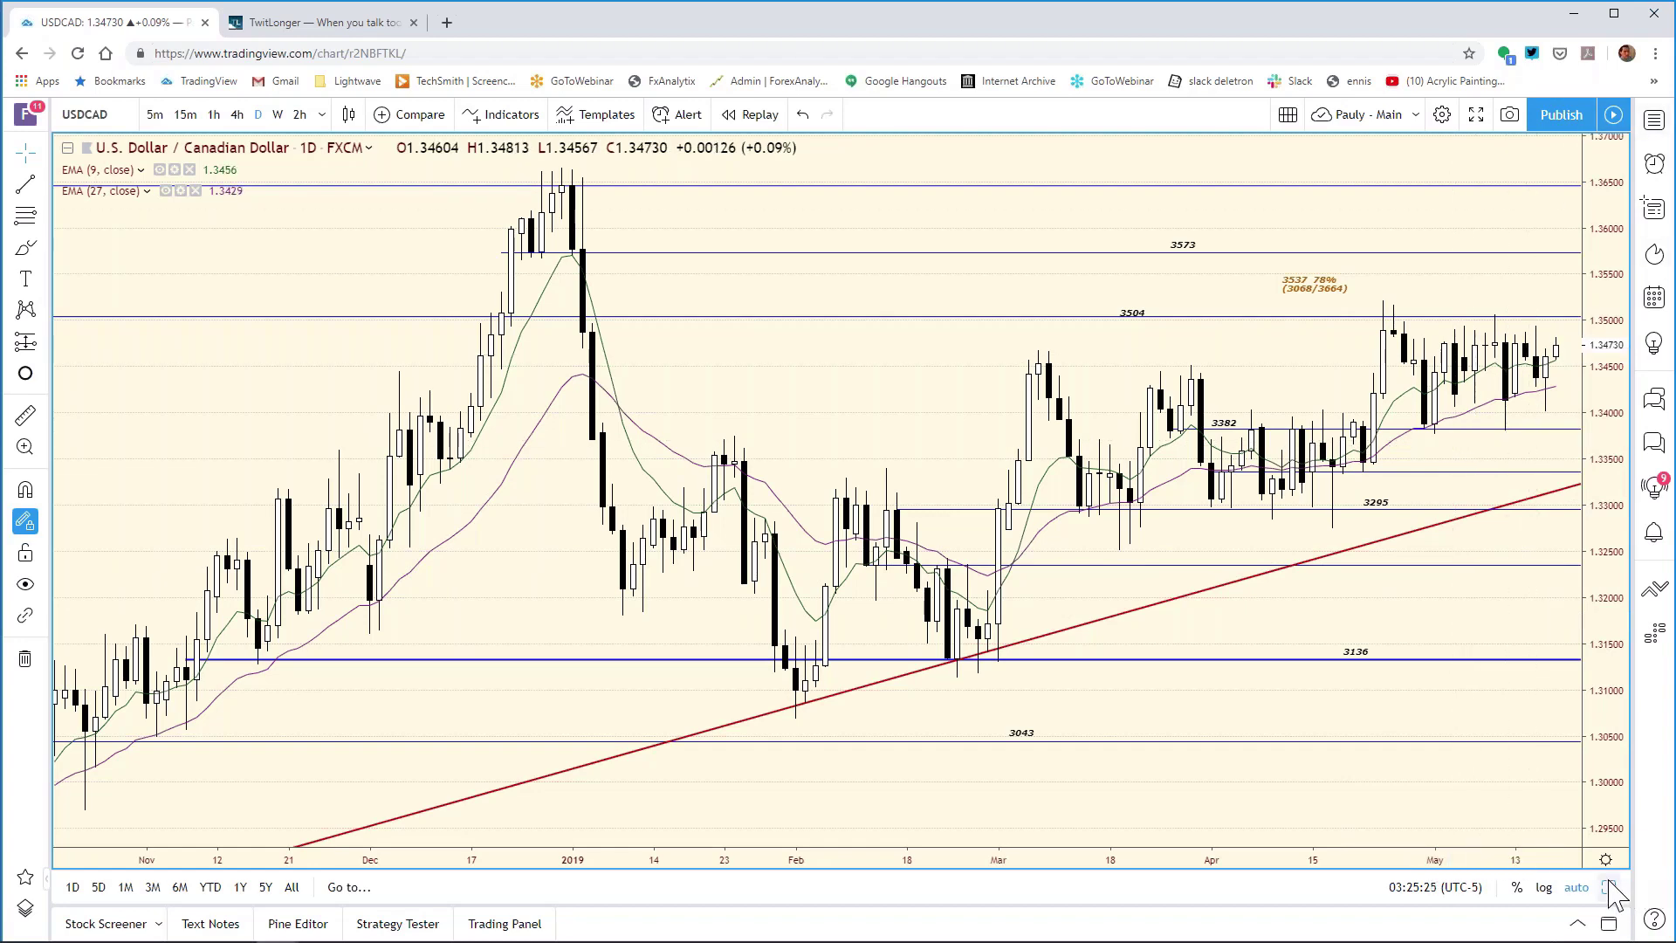
Step: From the eight-chart grid, maximize the USDCAD 120-minute chart
{"action": "key", "text": "alt+Return"}
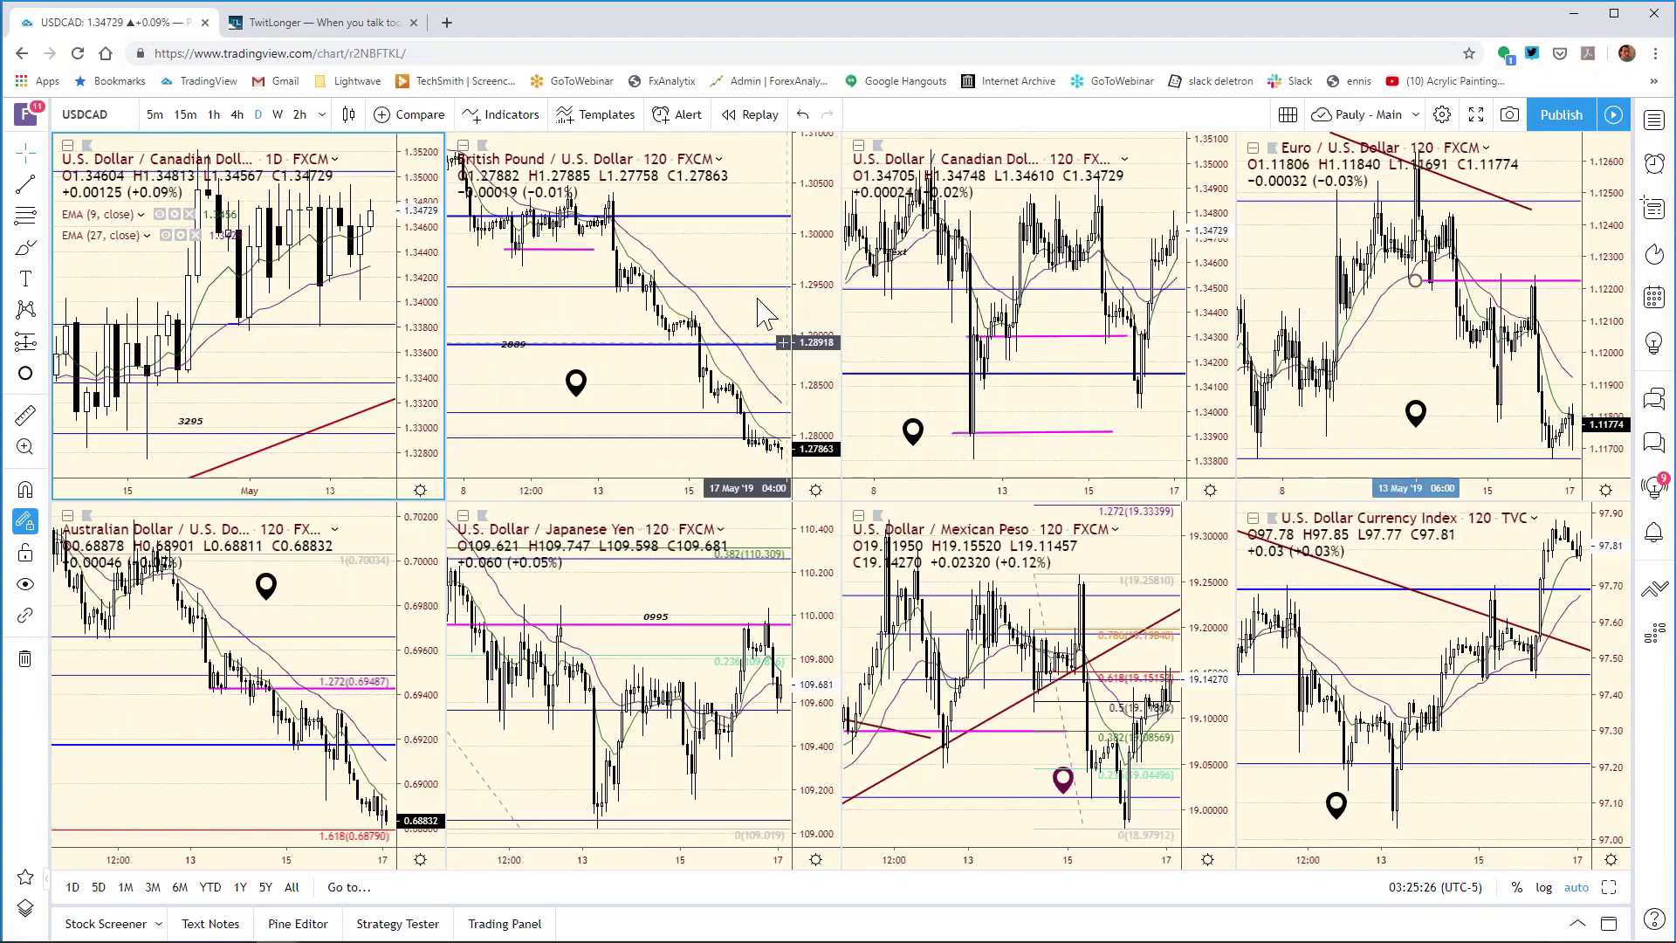
{"action": "left_click", "coordinate": [1226, 230]}
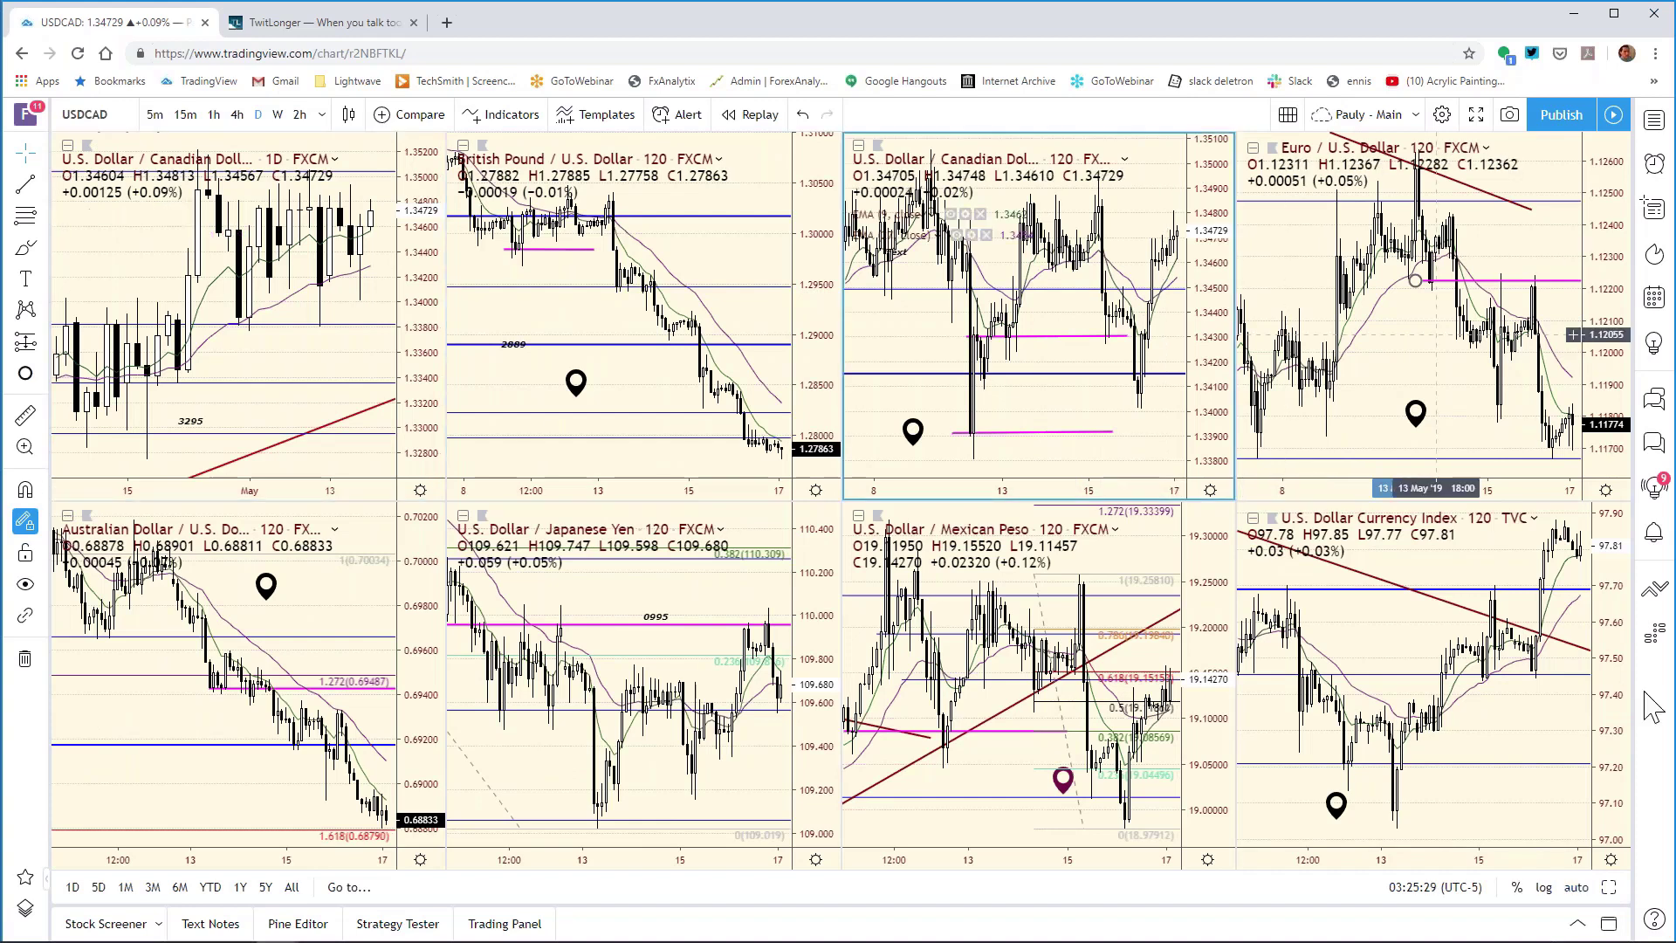
{"action": "left_click", "coordinate": [1608, 887]}
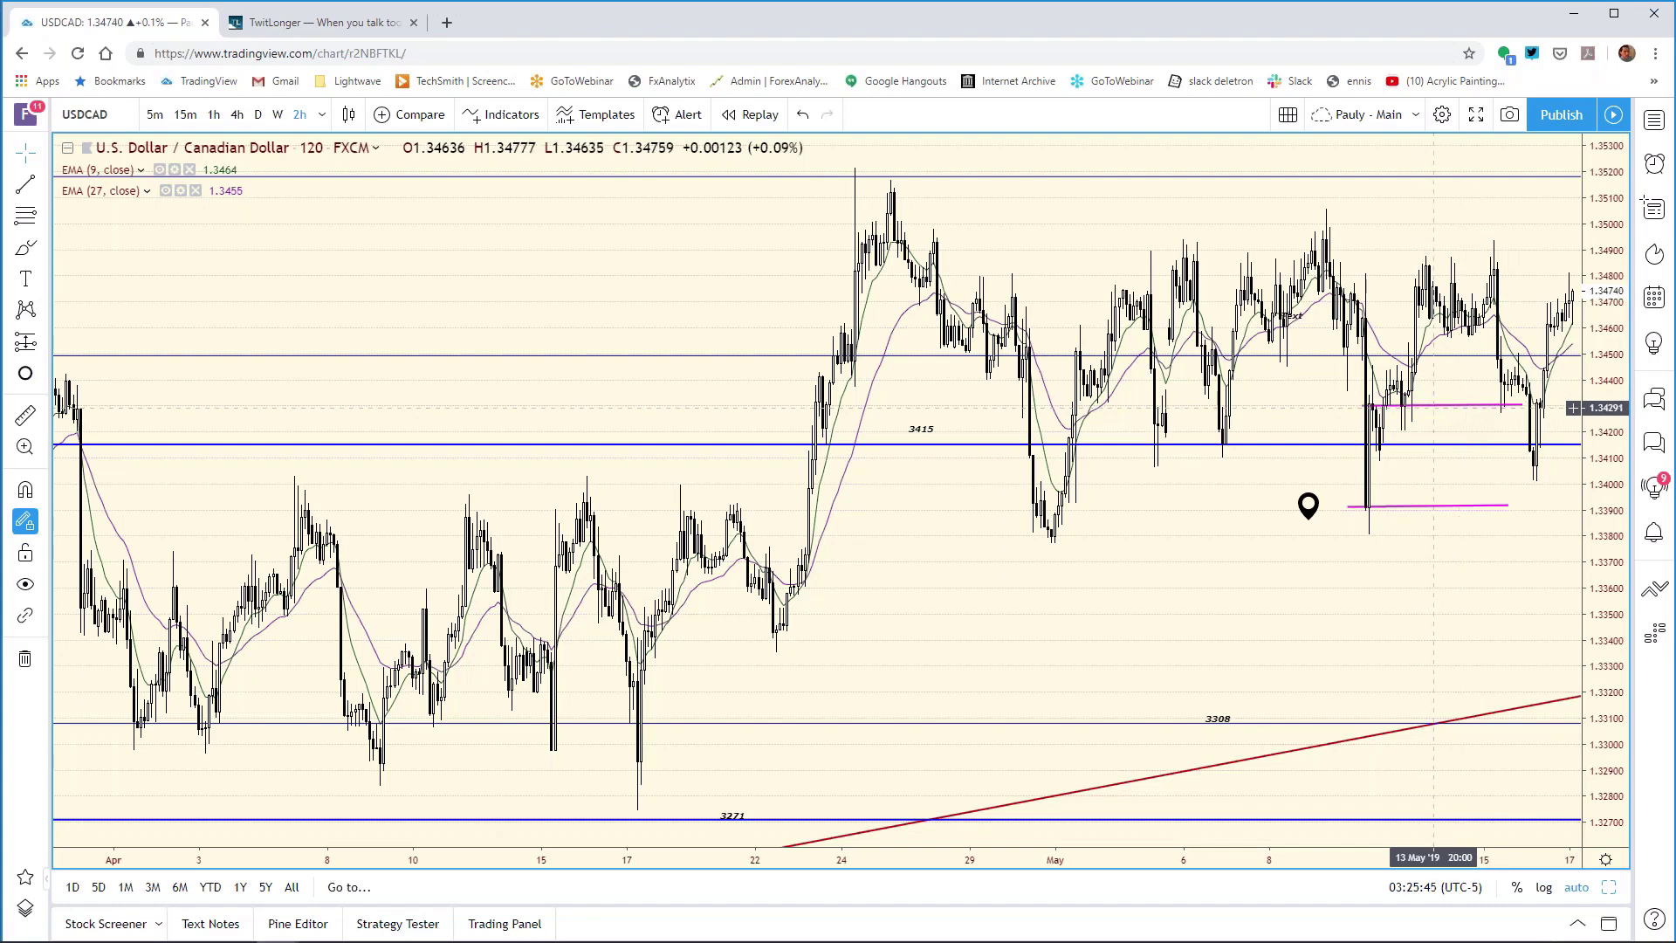
Step: Change cell E13's USD/CAD support from 3391 to 3430 in the bias chart
{"action": "mouse_move", "coordinate": [218, 938]}
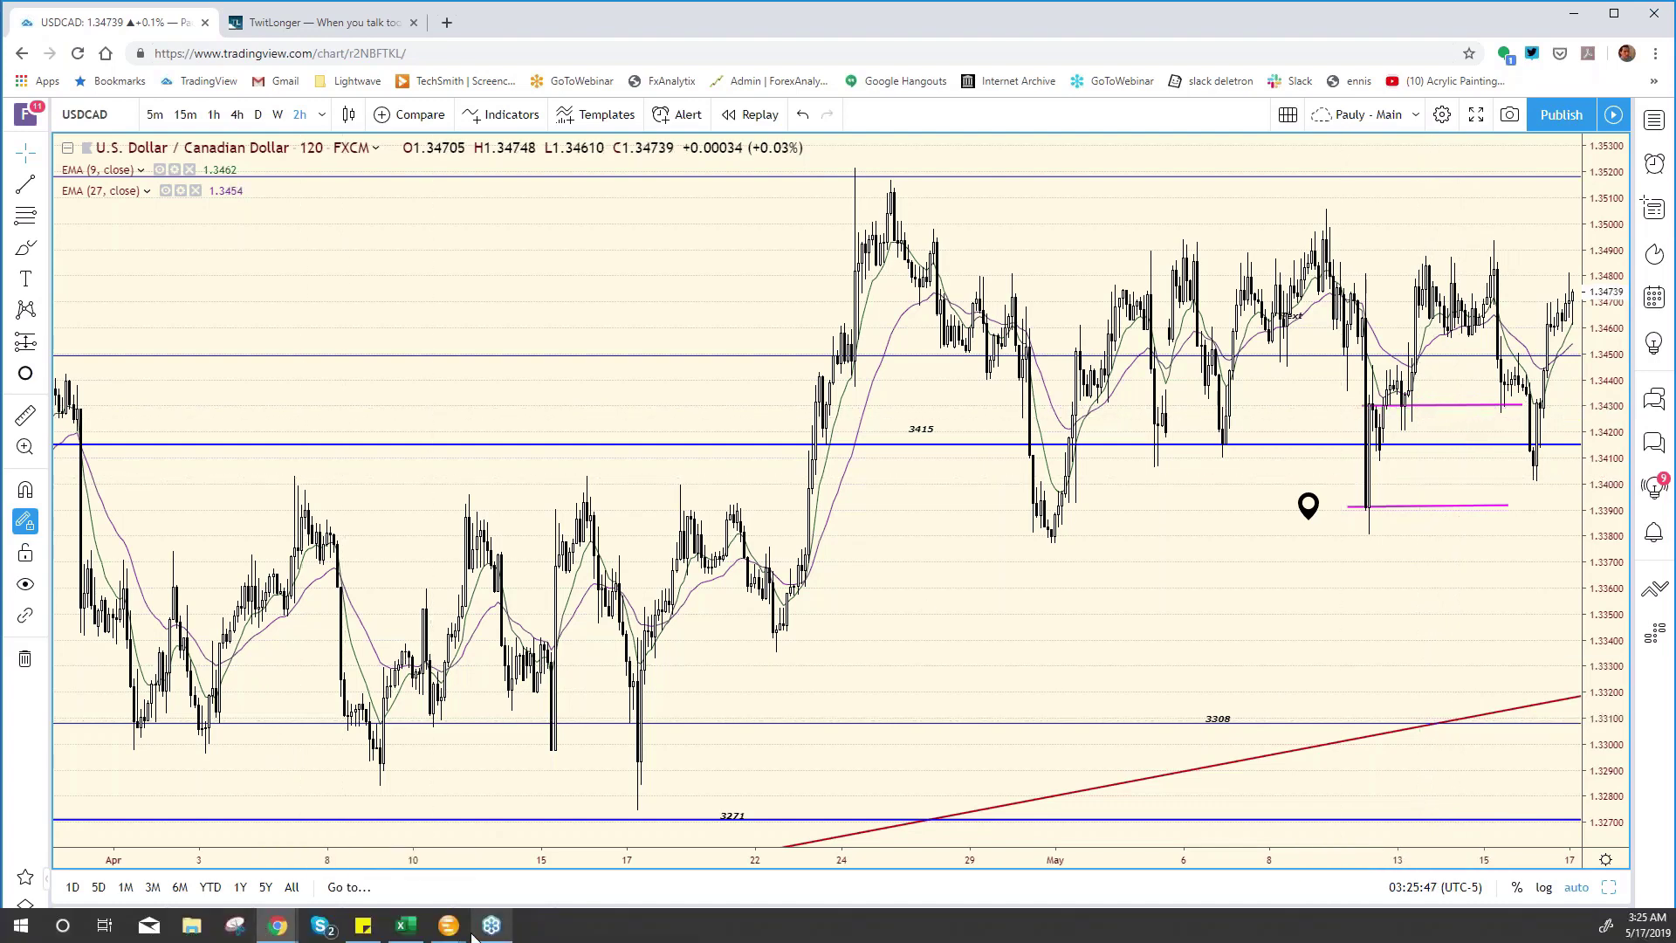
{"action": "left_click", "coordinate": [406, 925]}
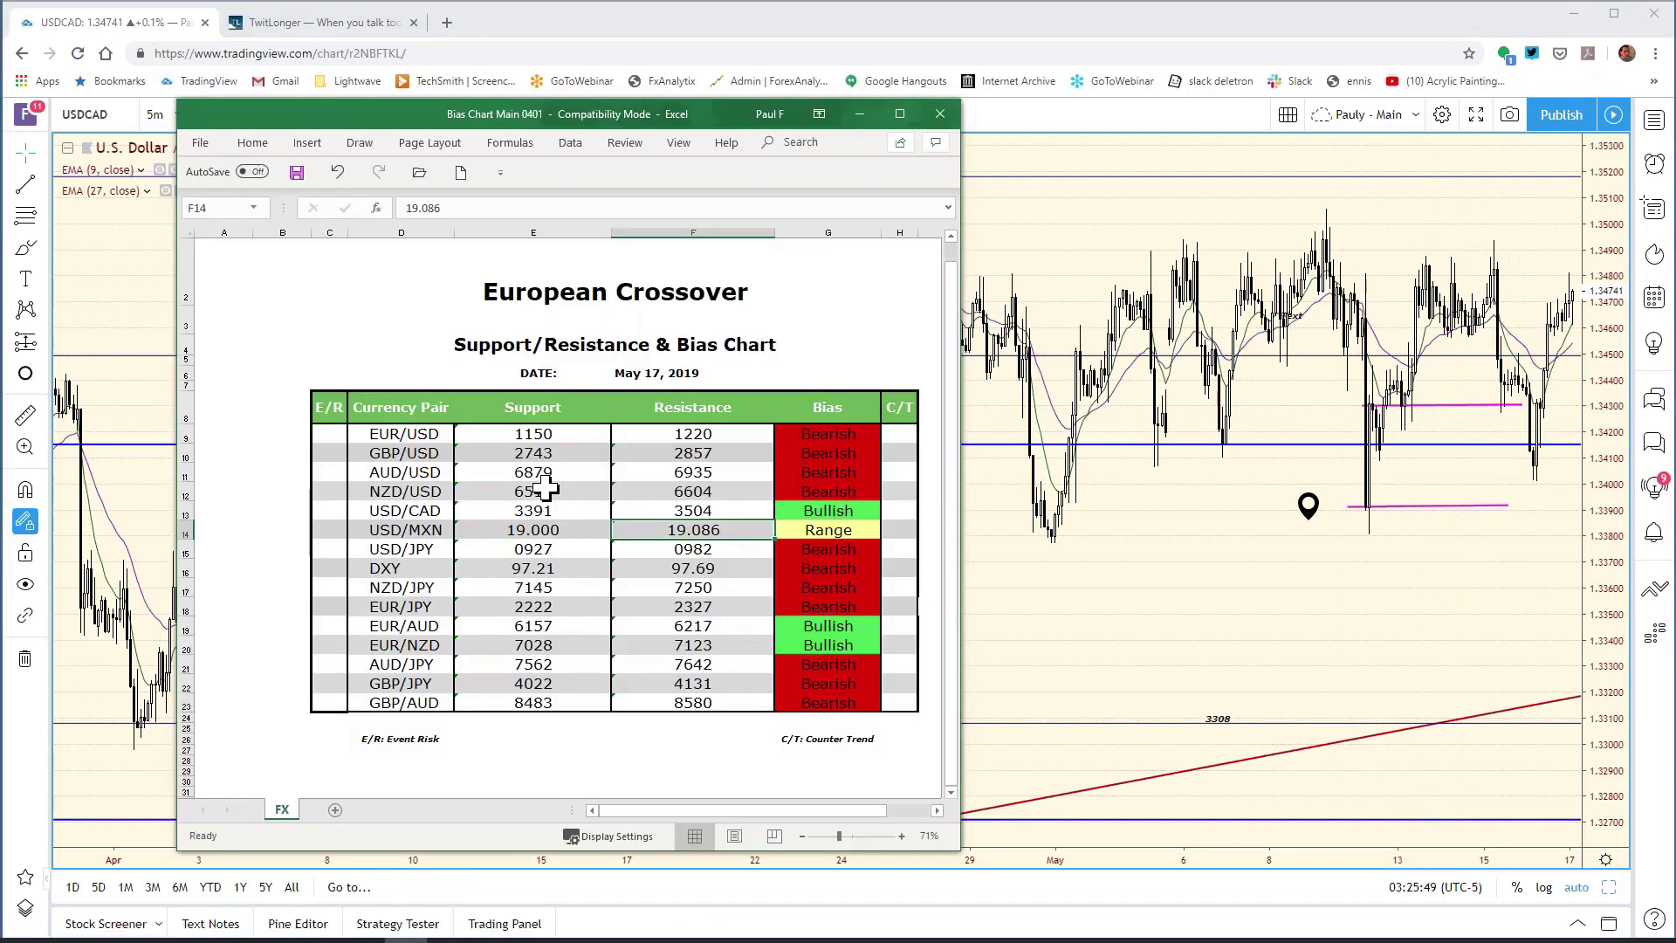
{"action": "left_click", "coordinate": [552, 515]}
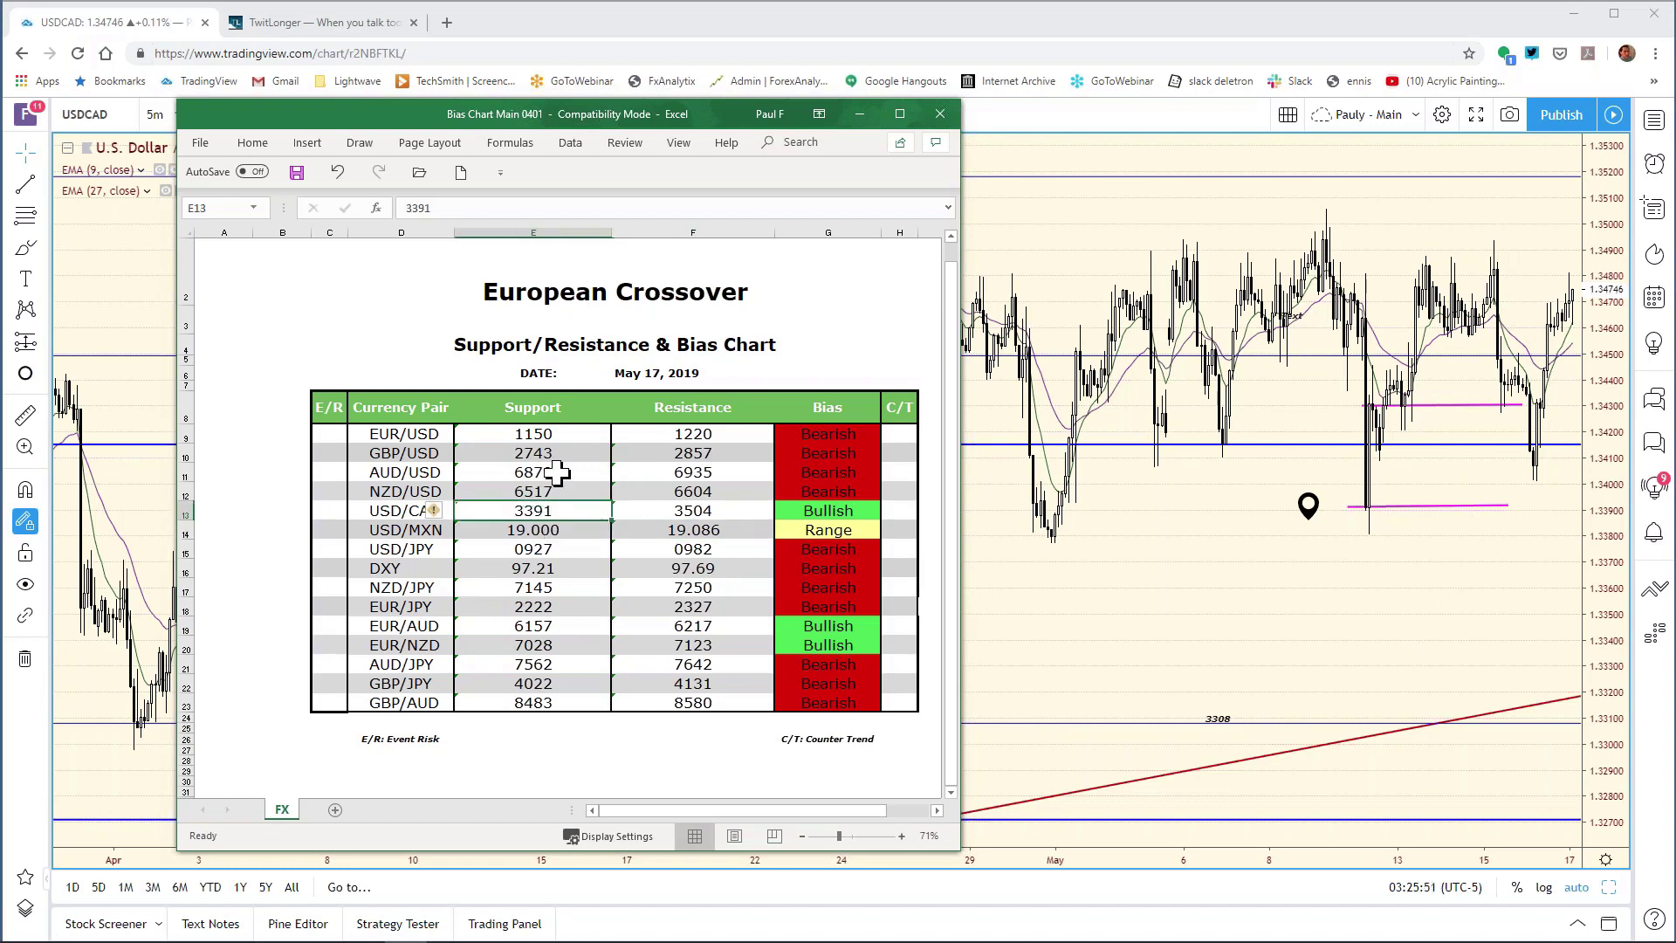
{"action": "left_click", "coordinate": [452, 209]}
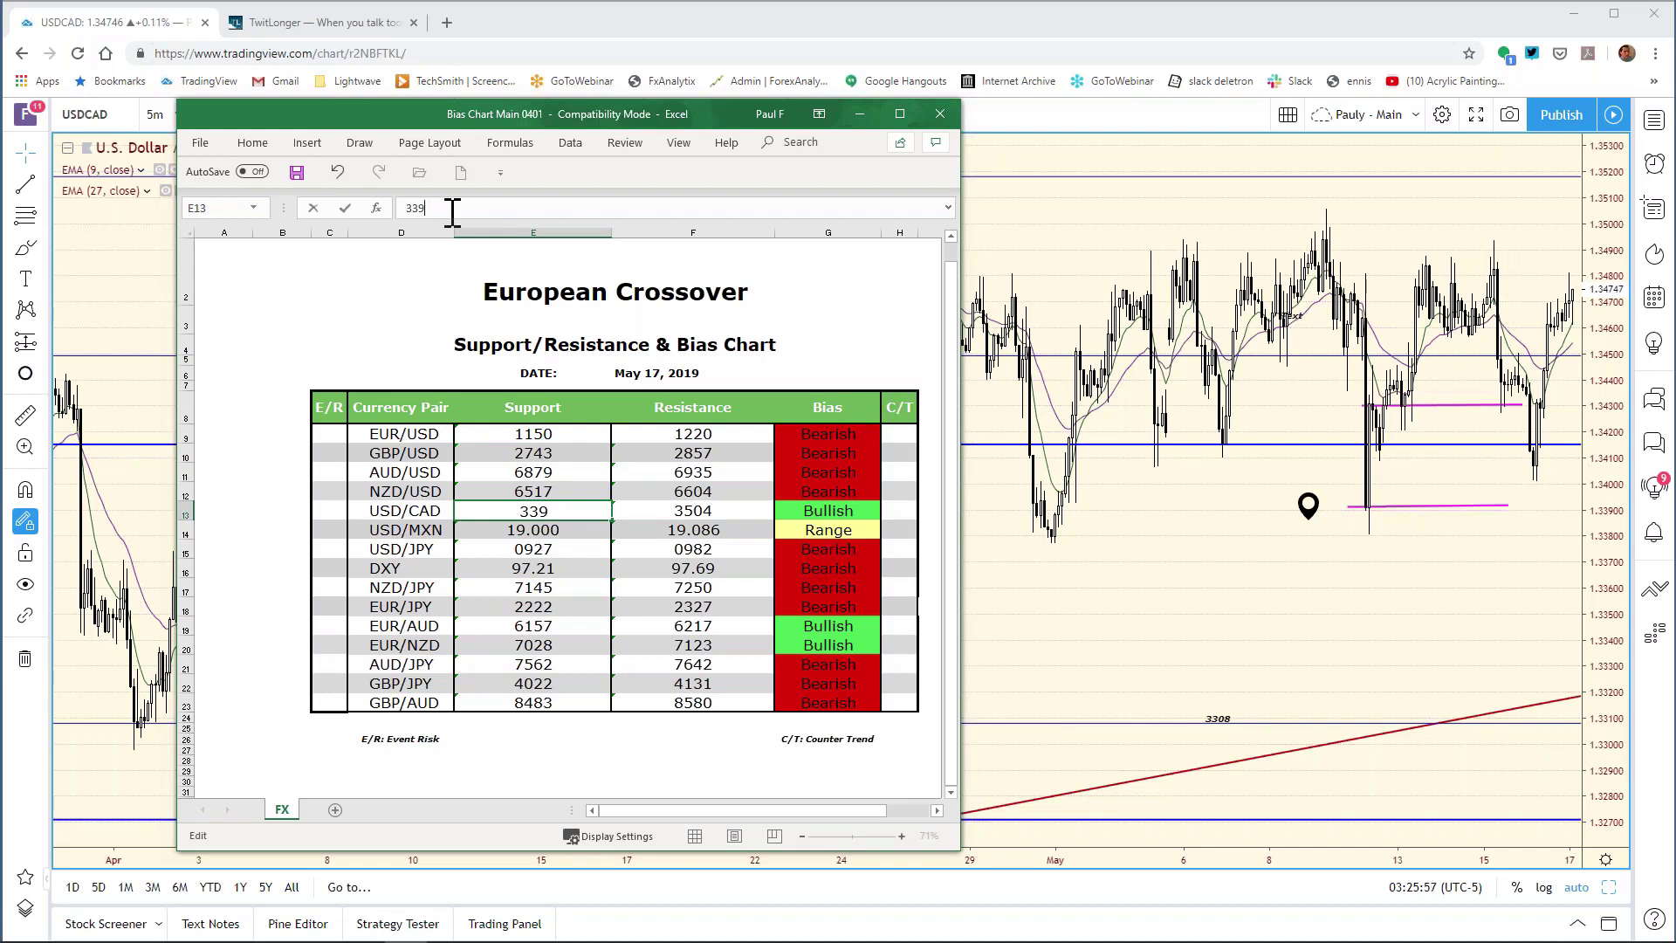
{"action": "key", "text": "BackSpace"}
{"action": "type", "text": "430"}
{"action": "key", "text": "Return"}
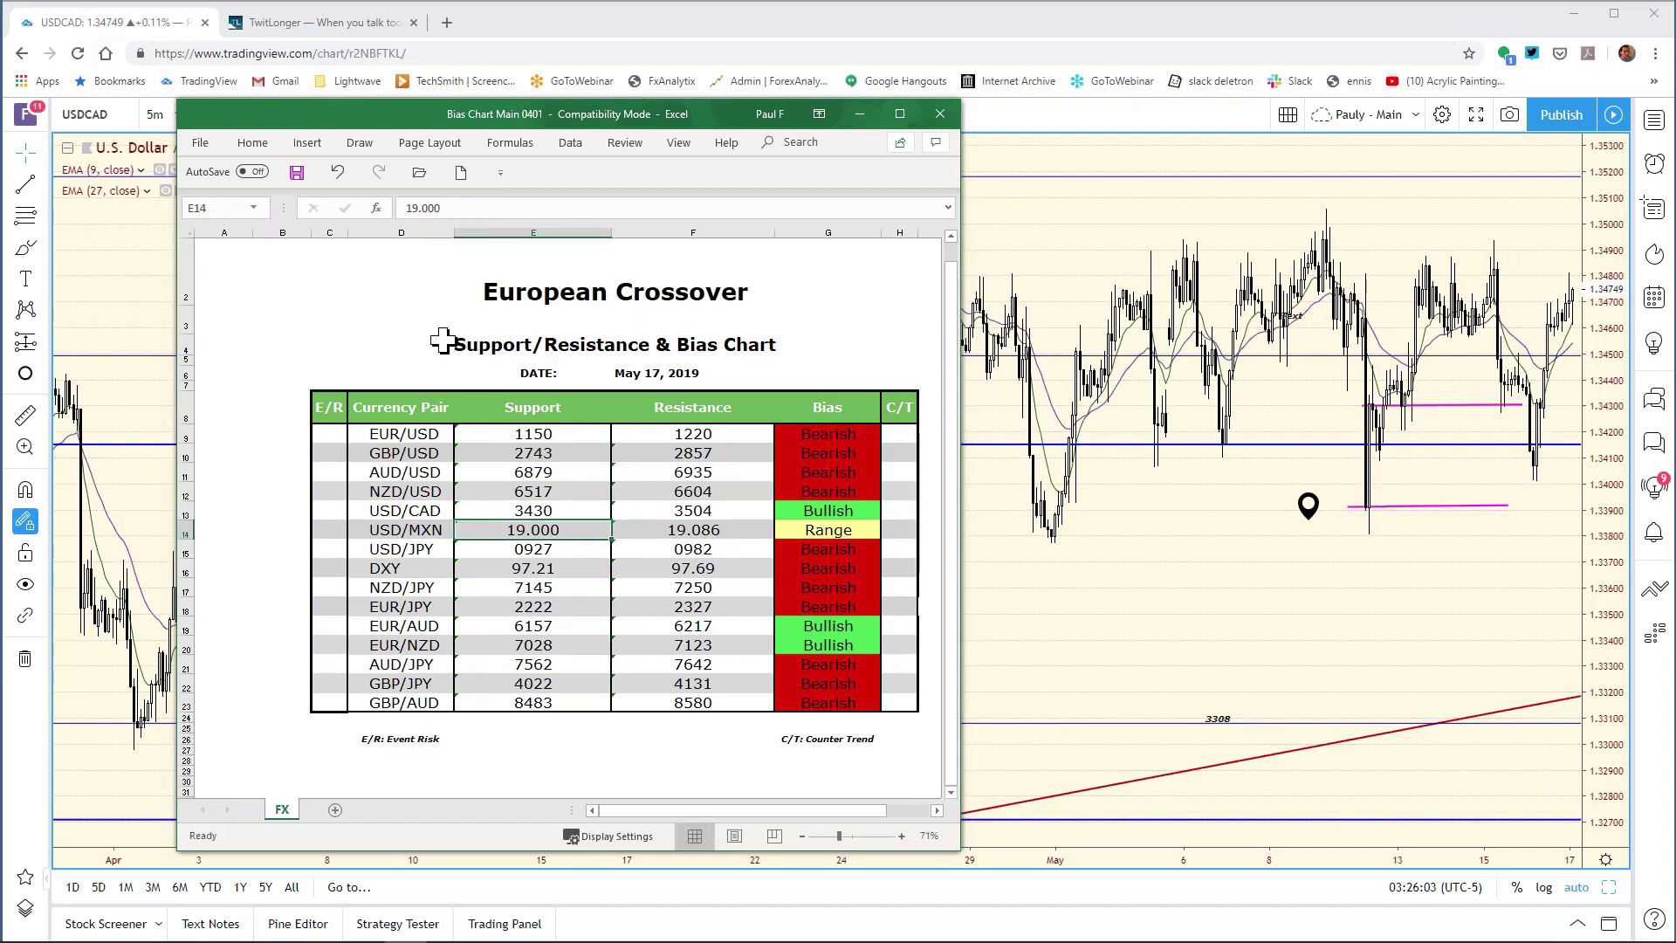
Step: Save the bias chart workbook and return to the eight-chart grid
{"action": "left_click", "coordinate": [210, 146]}
{"action": "left_click", "coordinate": [234, 342]}
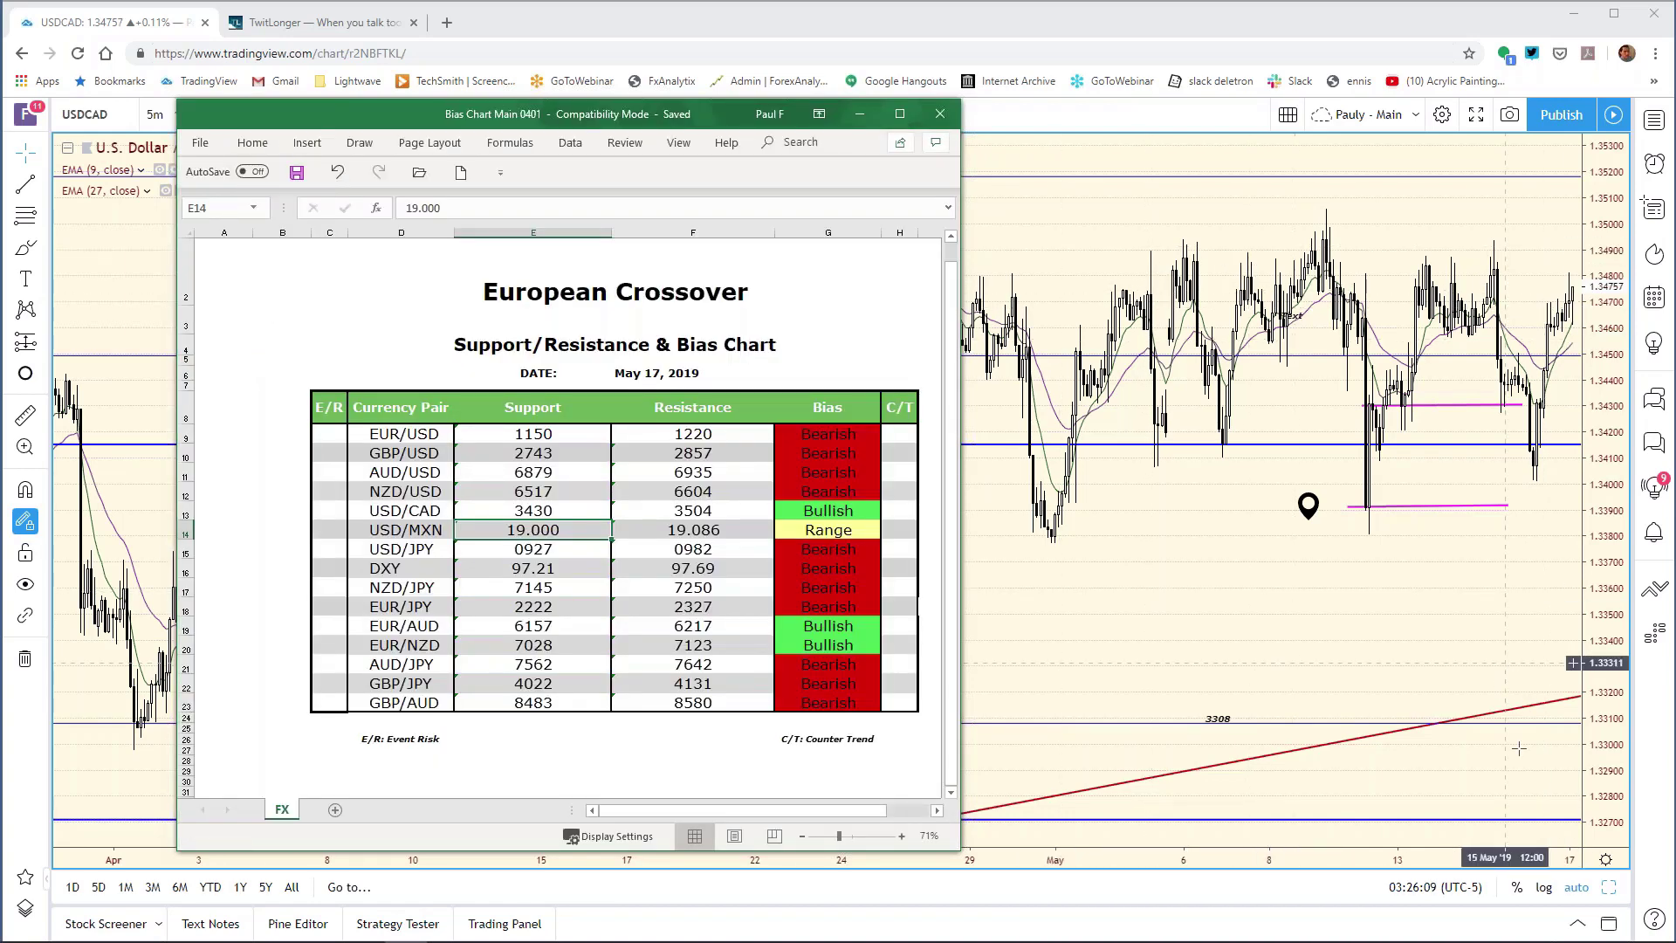
{"action": "left_click", "coordinate": [1610, 887]}
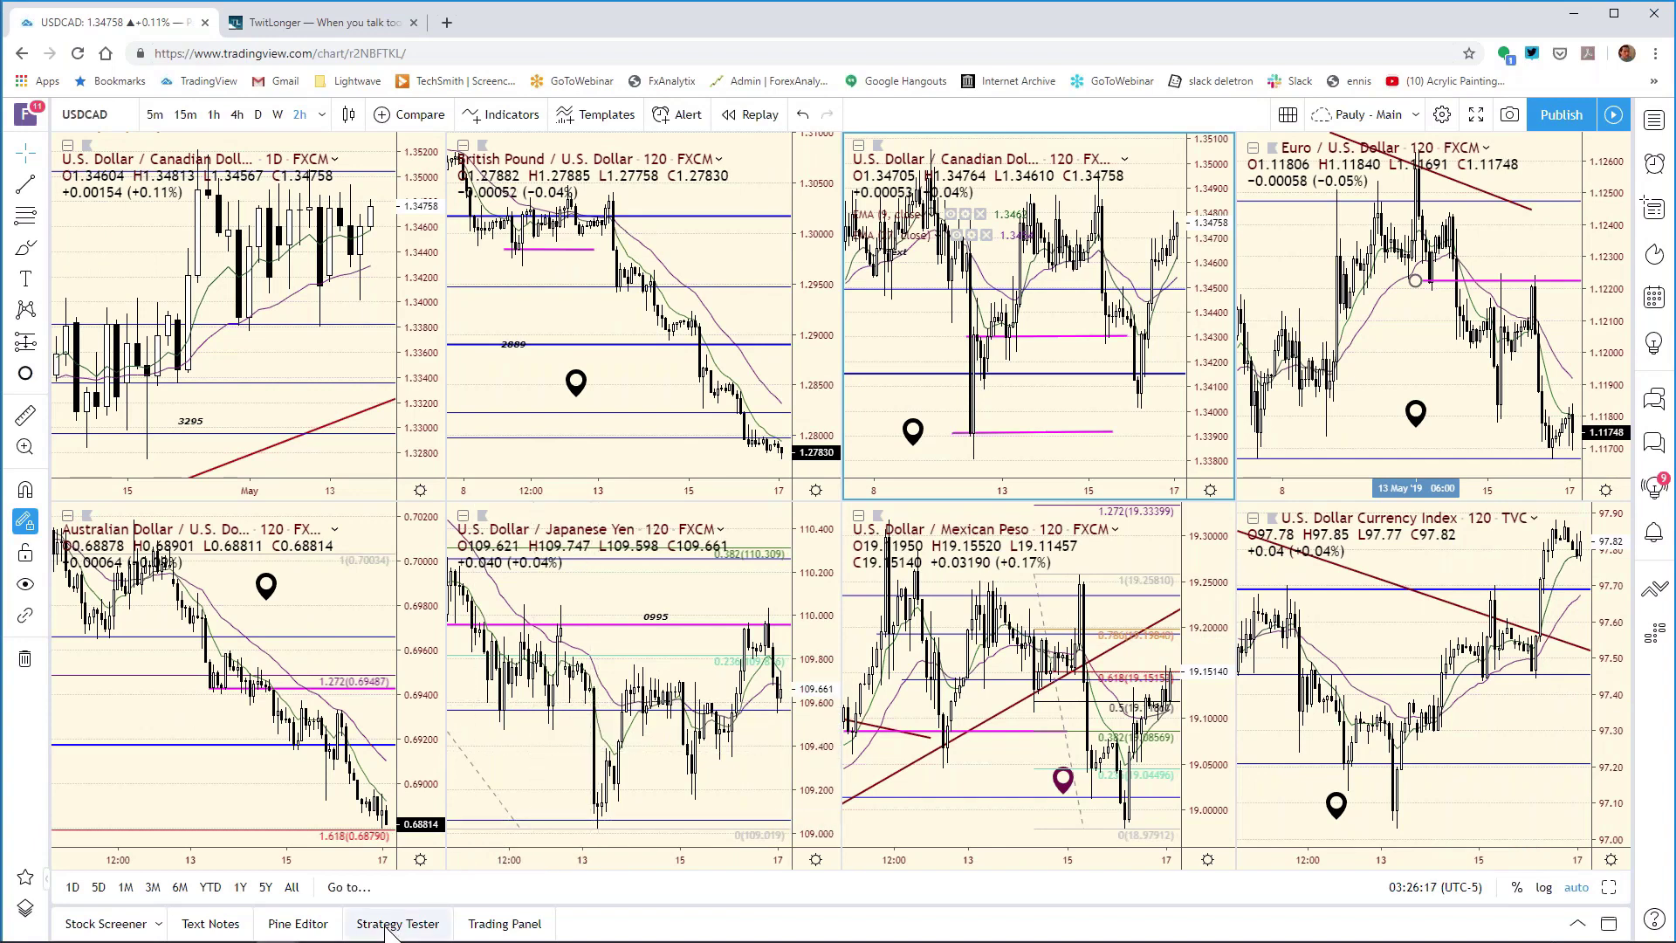
Step: Load symbol USDMXN into the top-left USDCAD 1D chart
{"action": "mouse_move", "coordinate": [342, 908]}
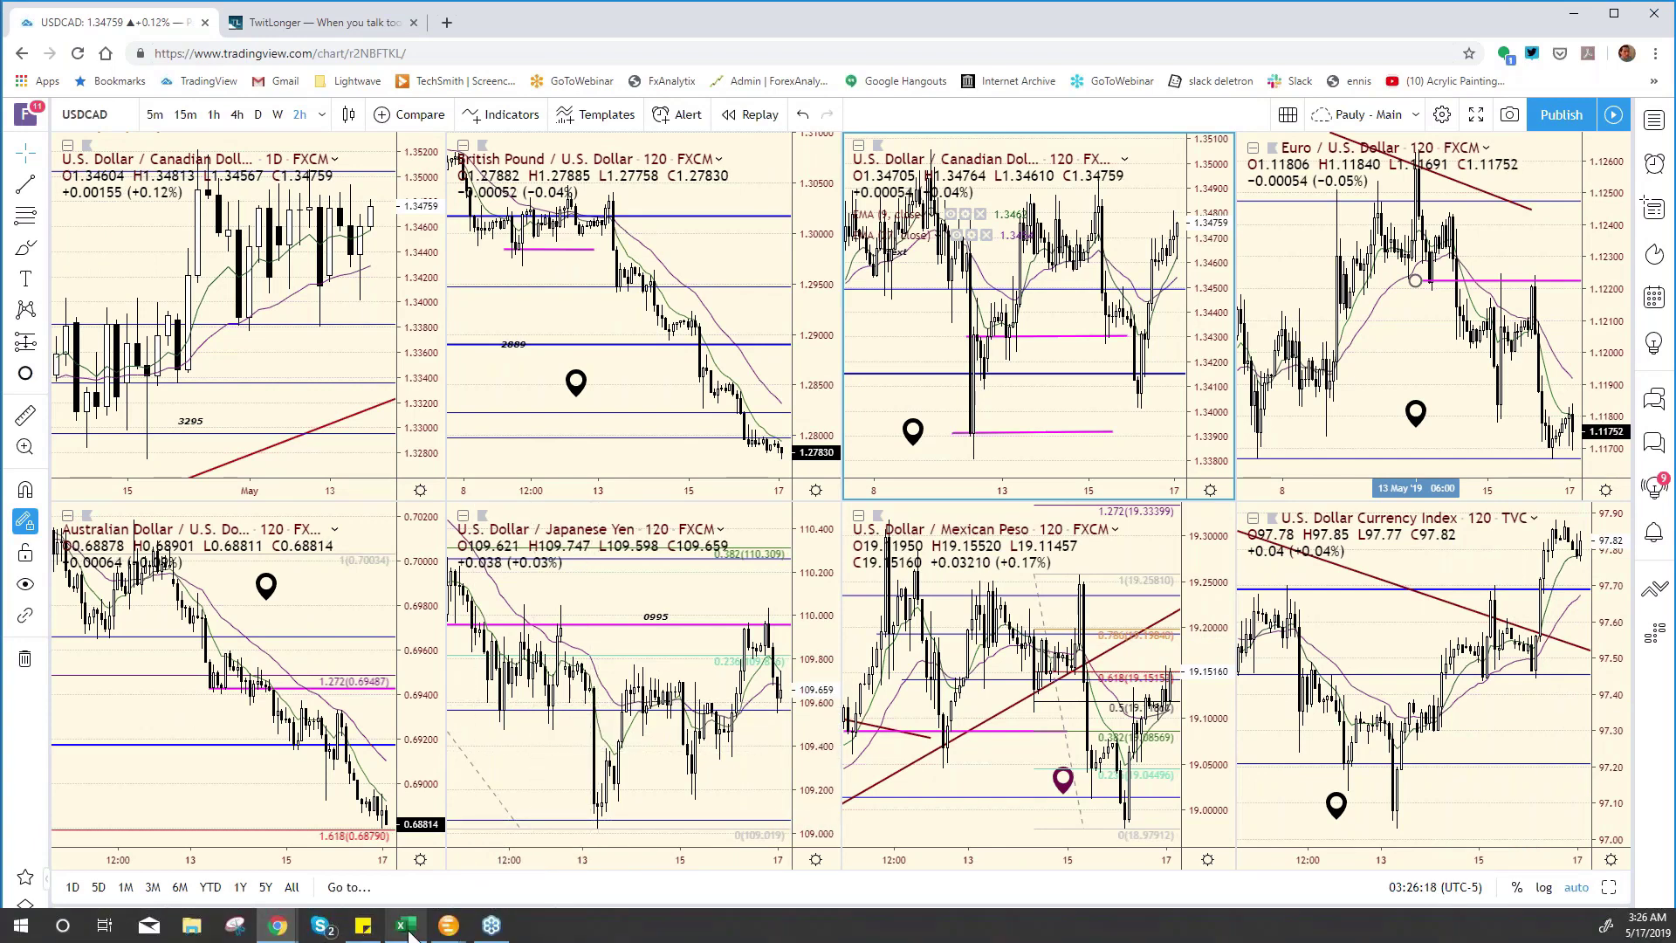
{"action": "mouse_move", "coordinate": [405, 923]}
{"action": "left_click", "coordinate": [439, 898]}
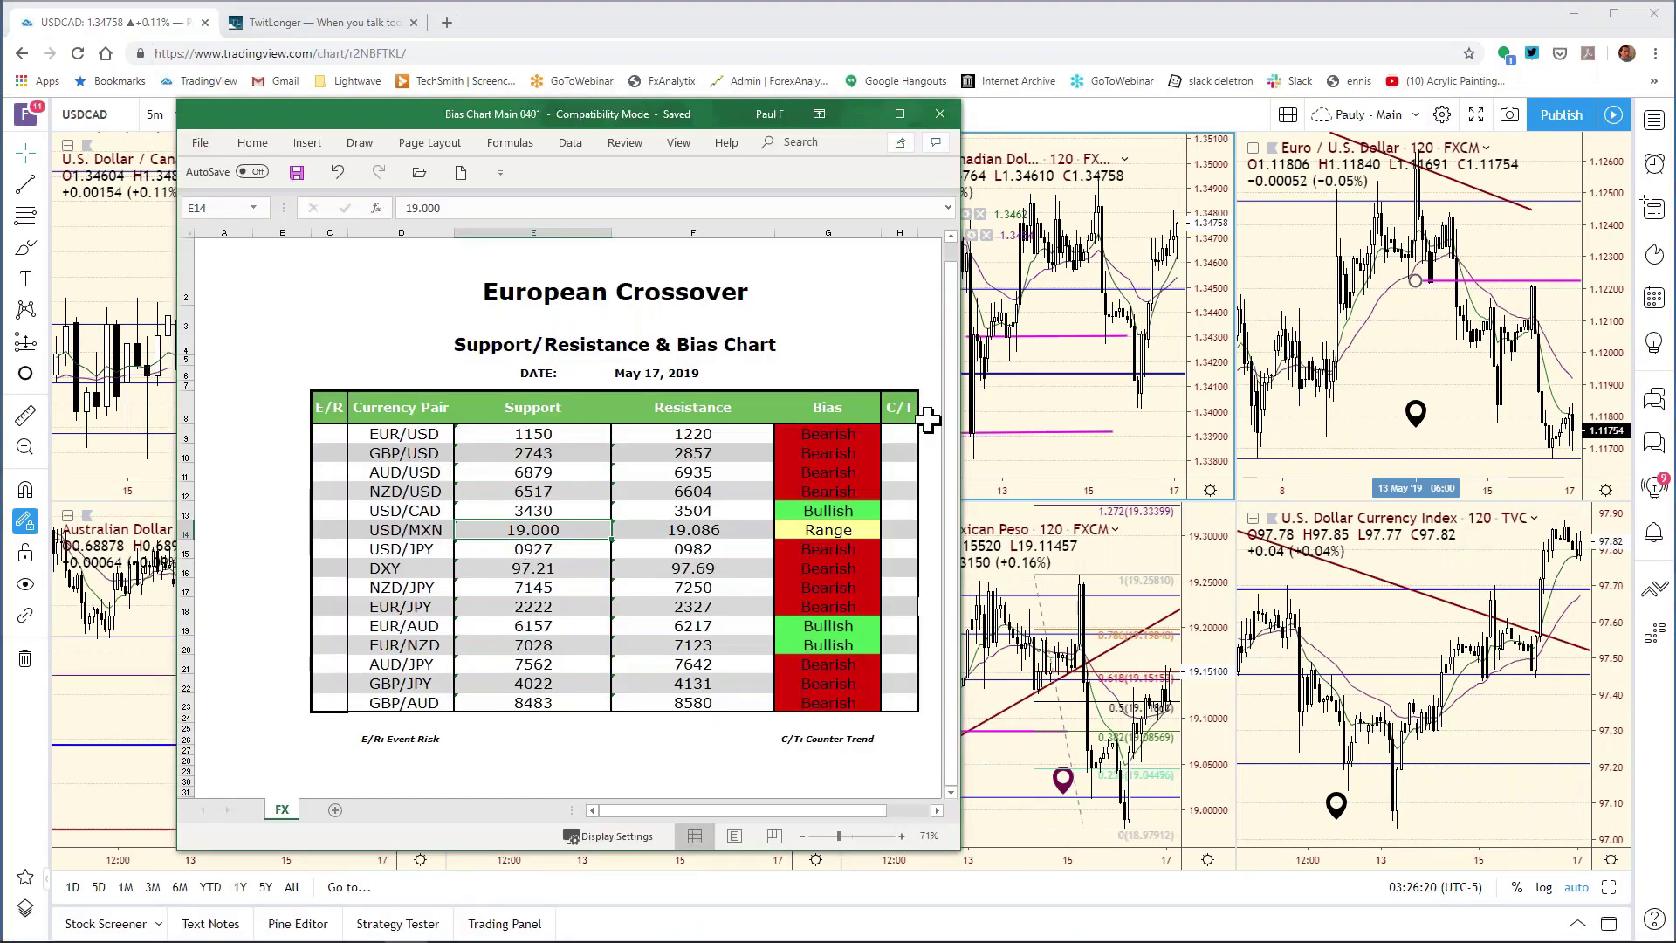
{"action": "left_click", "coordinate": [1046, 405]}
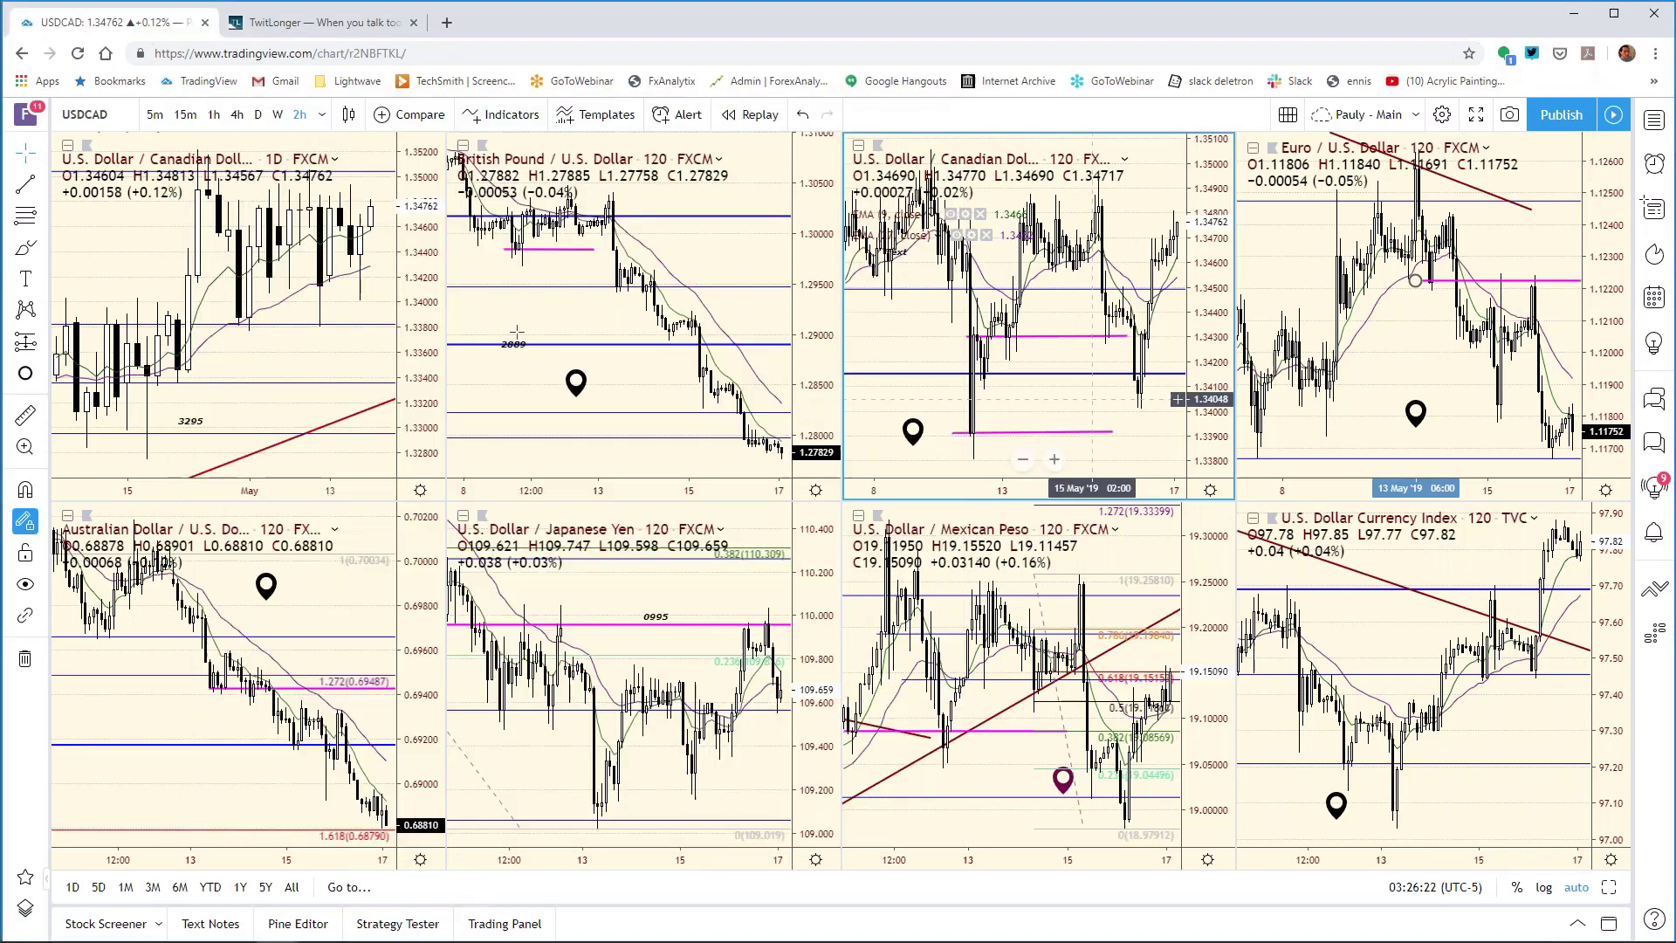
{"action": "left_click", "coordinate": [416, 290]}
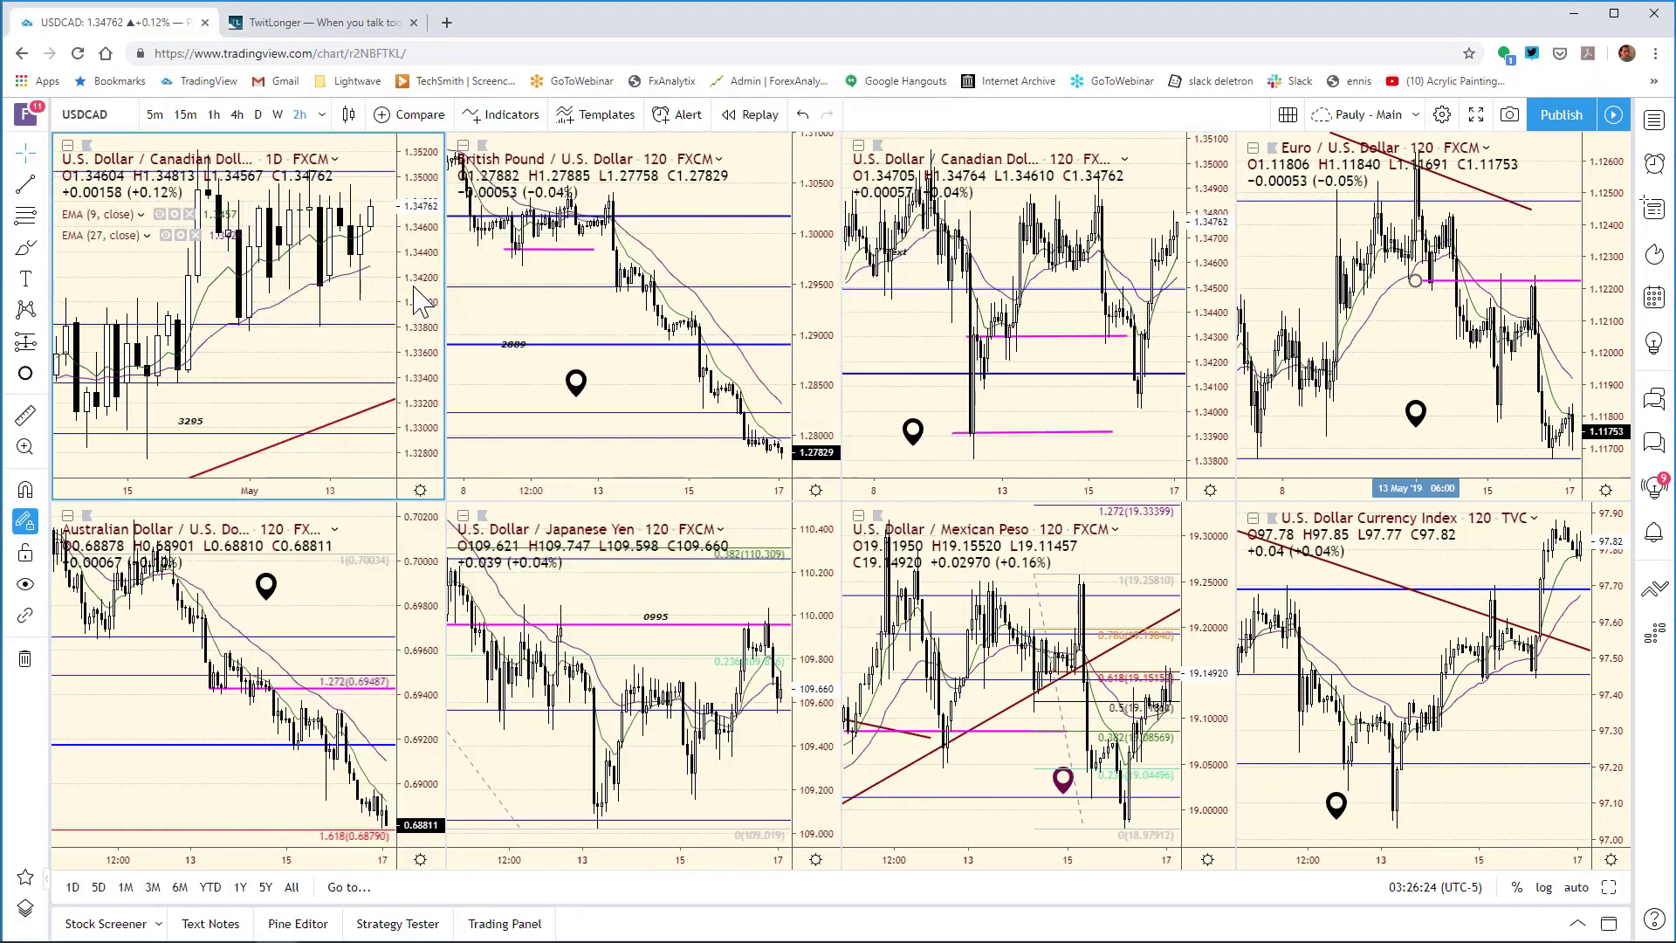
{"action": "type", "text": "USD"}
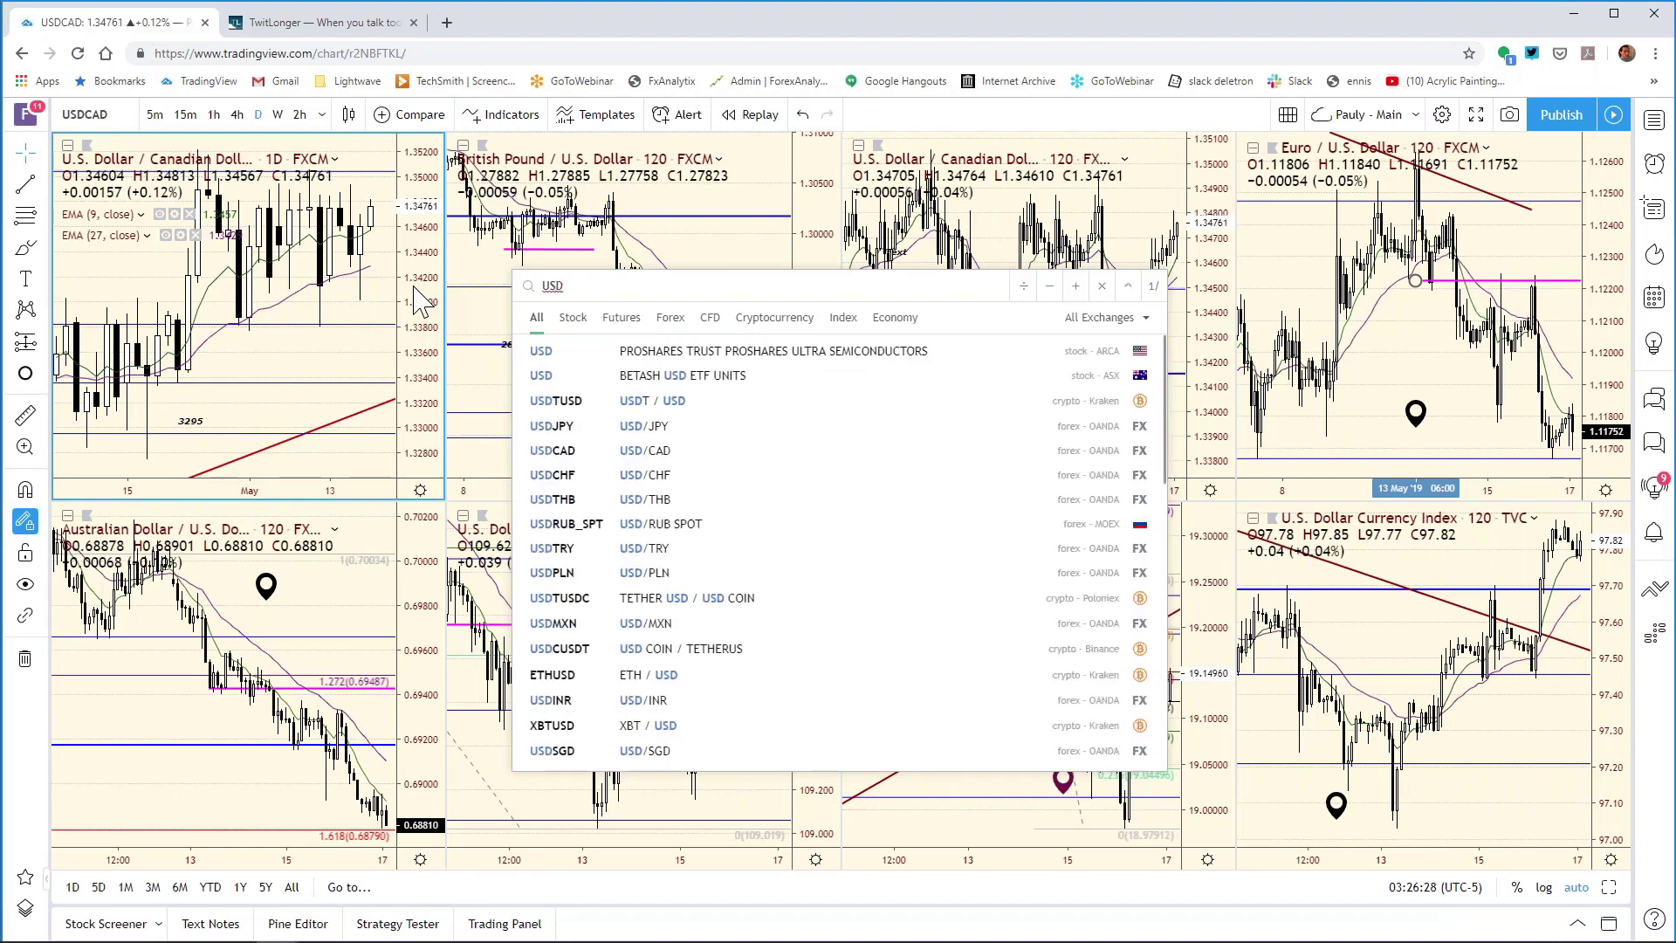
{"action": "type", "text": "MXN"}
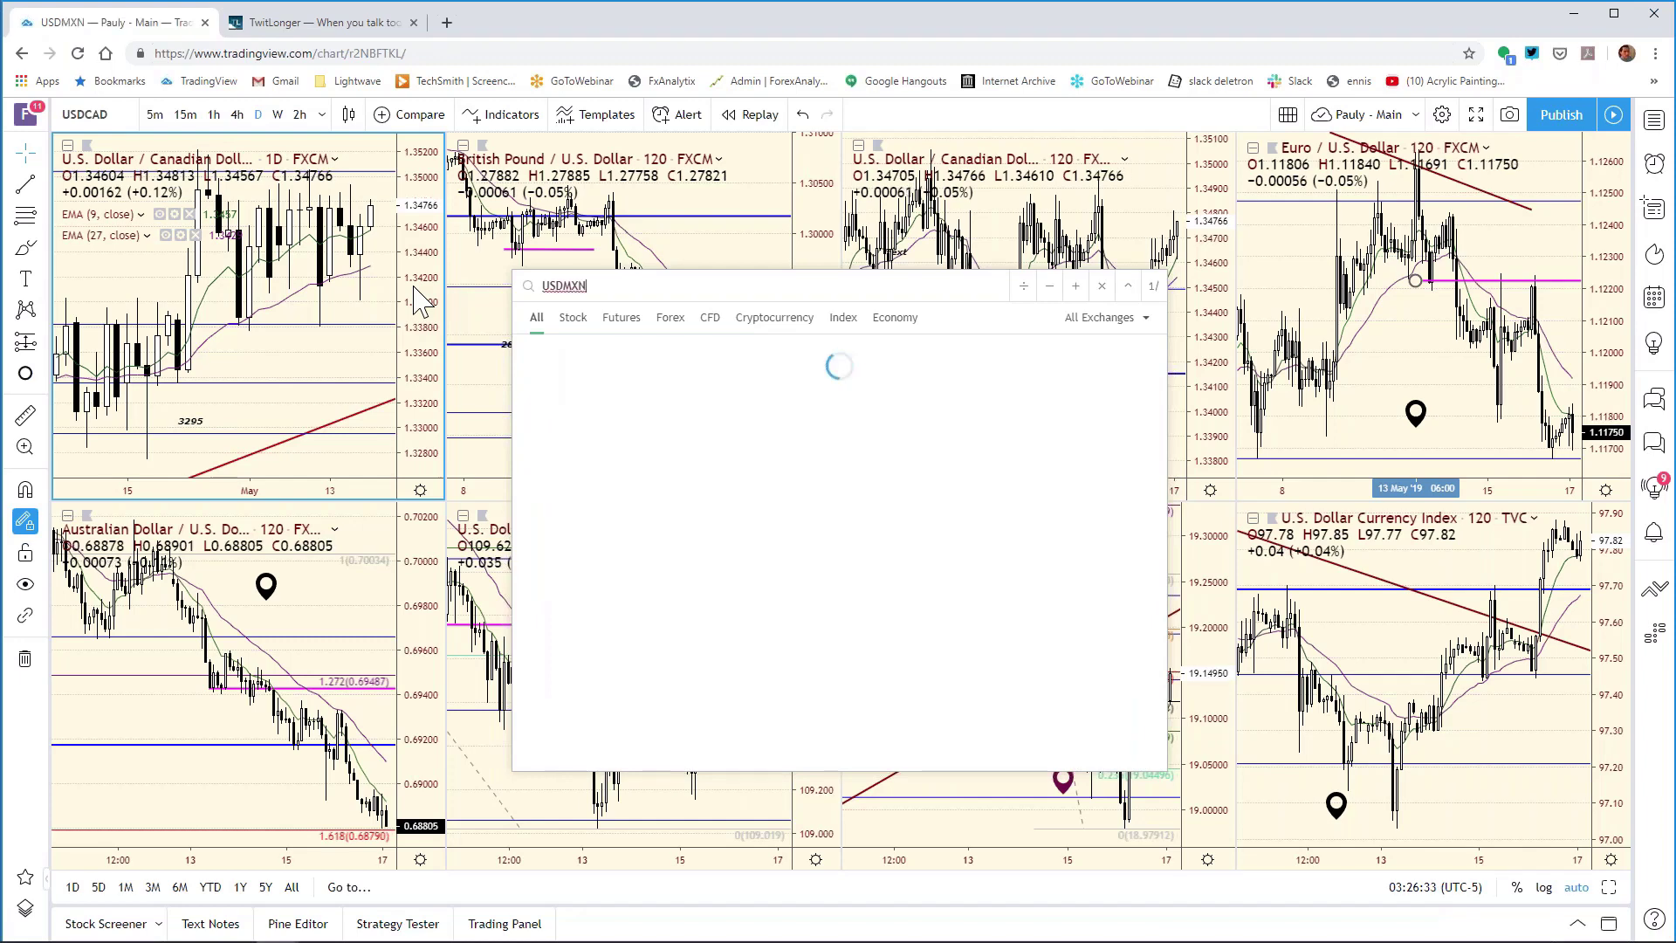
{"action": "key", "text": "Return"}
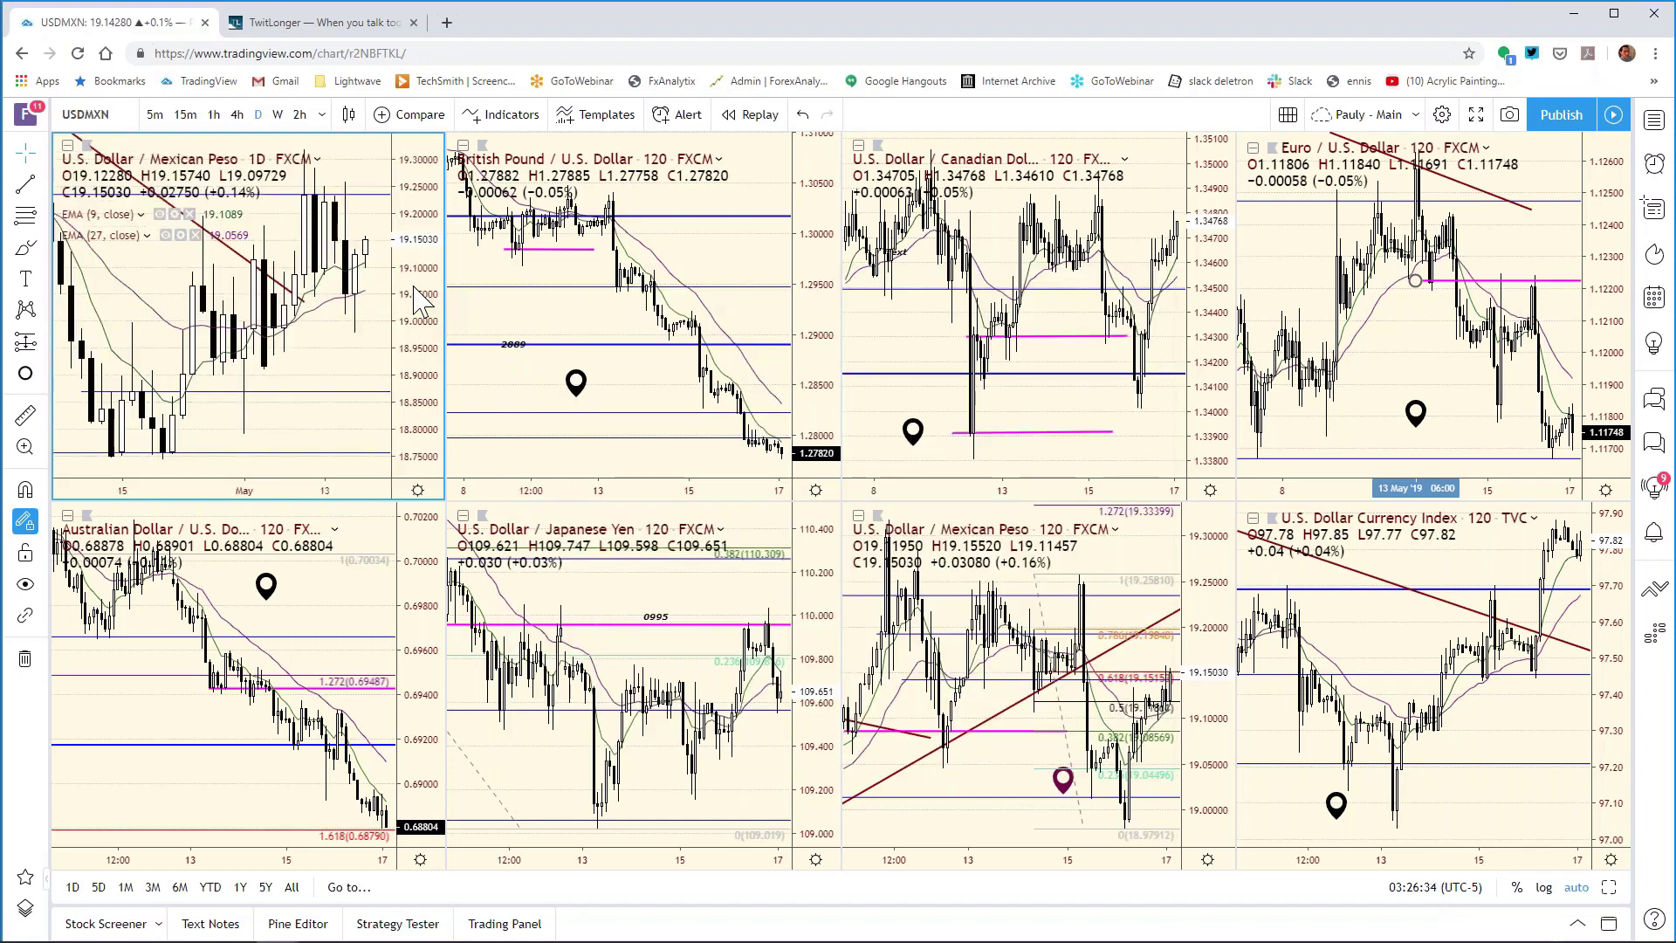
Step: On the maximized USDMXN 1D chart, drag the descending trendline's end further down-right, then restore the grid
{"action": "left_click", "coordinate": [1606, 883]}
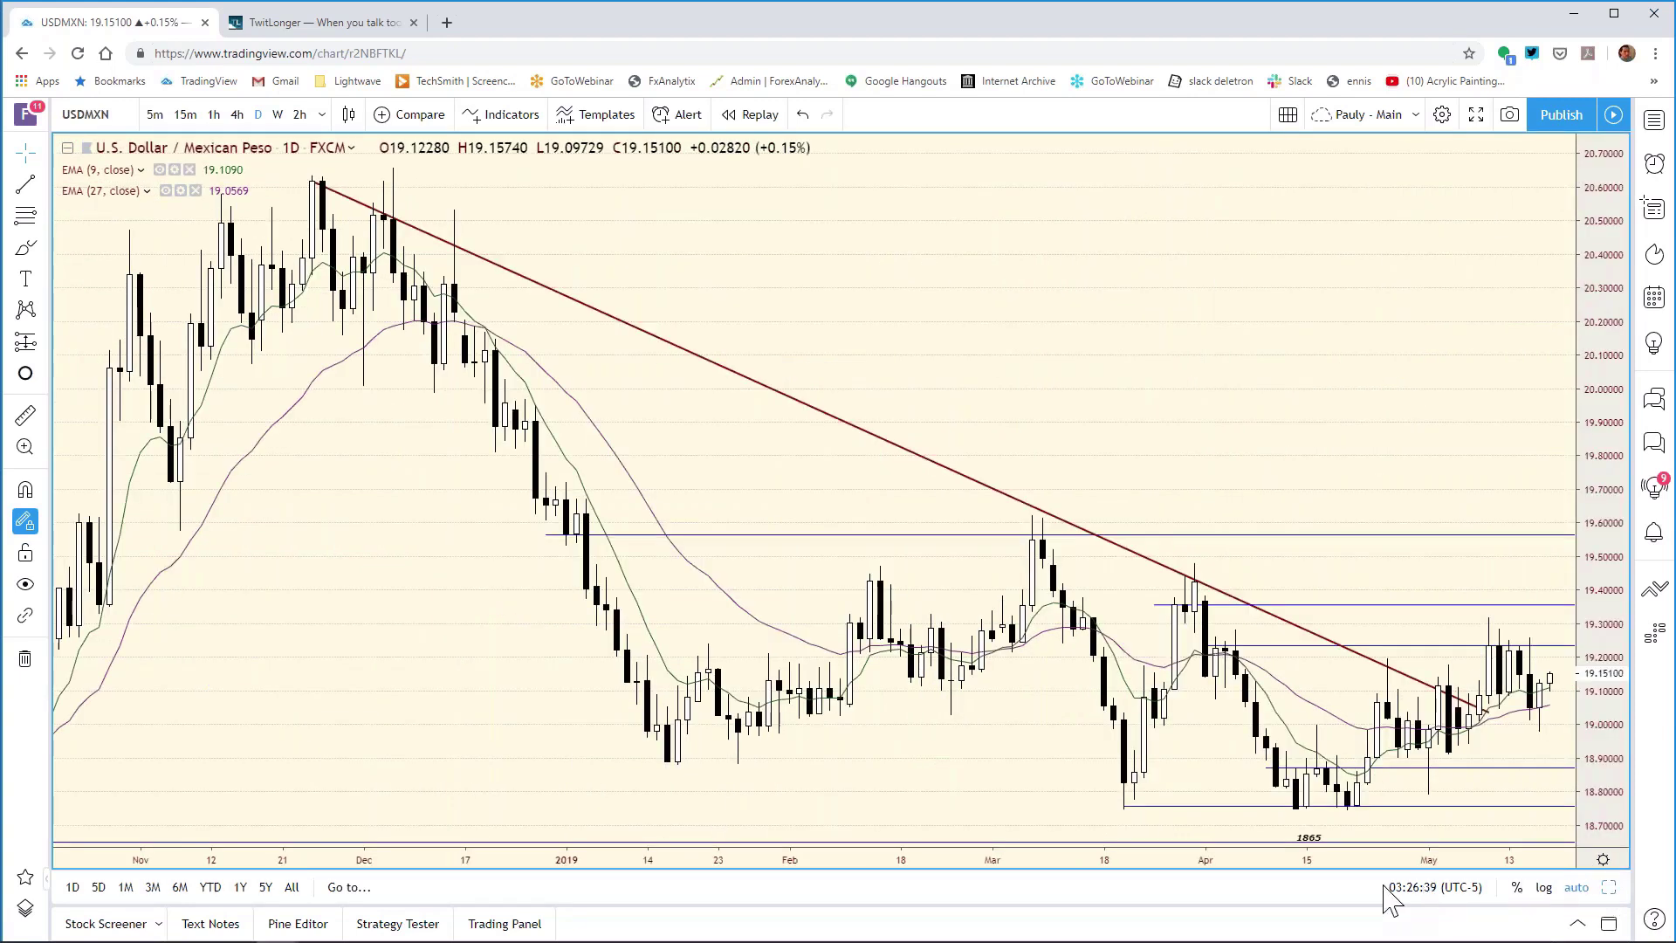
{"action": "scroll", "coordinate": [1138, 881], "scroll_direction": "down", "scroll_amount": 5}
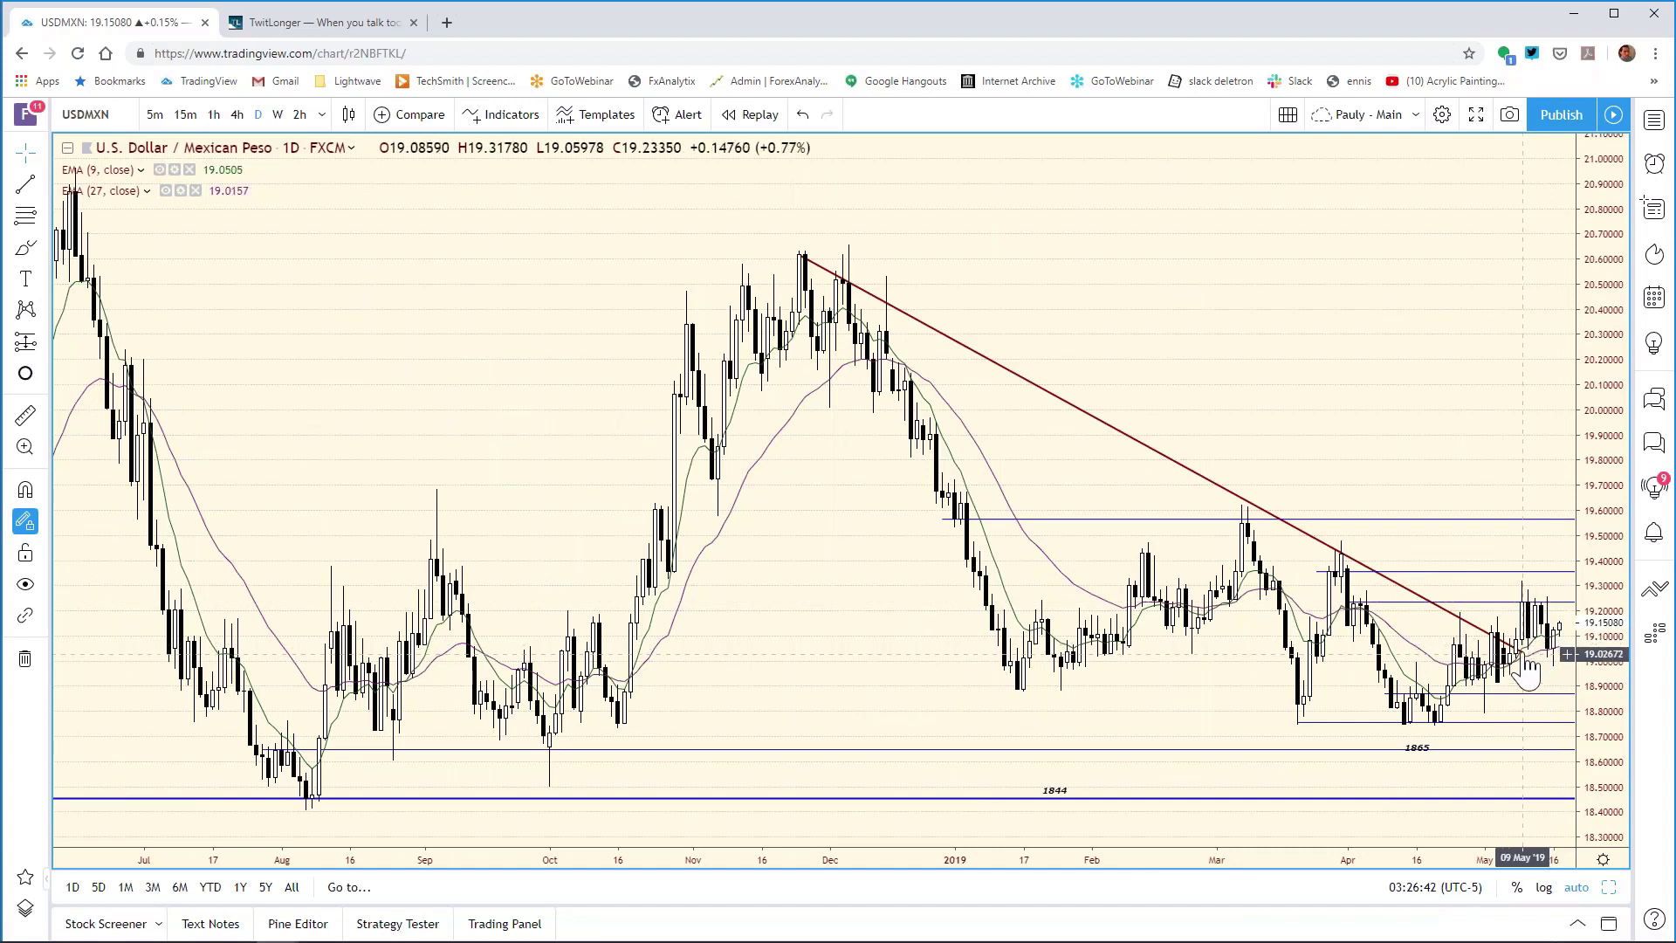
{"action": "left_click_drag", "start_coordinate": [1521, 652], "coordinate": [1558, 673]}
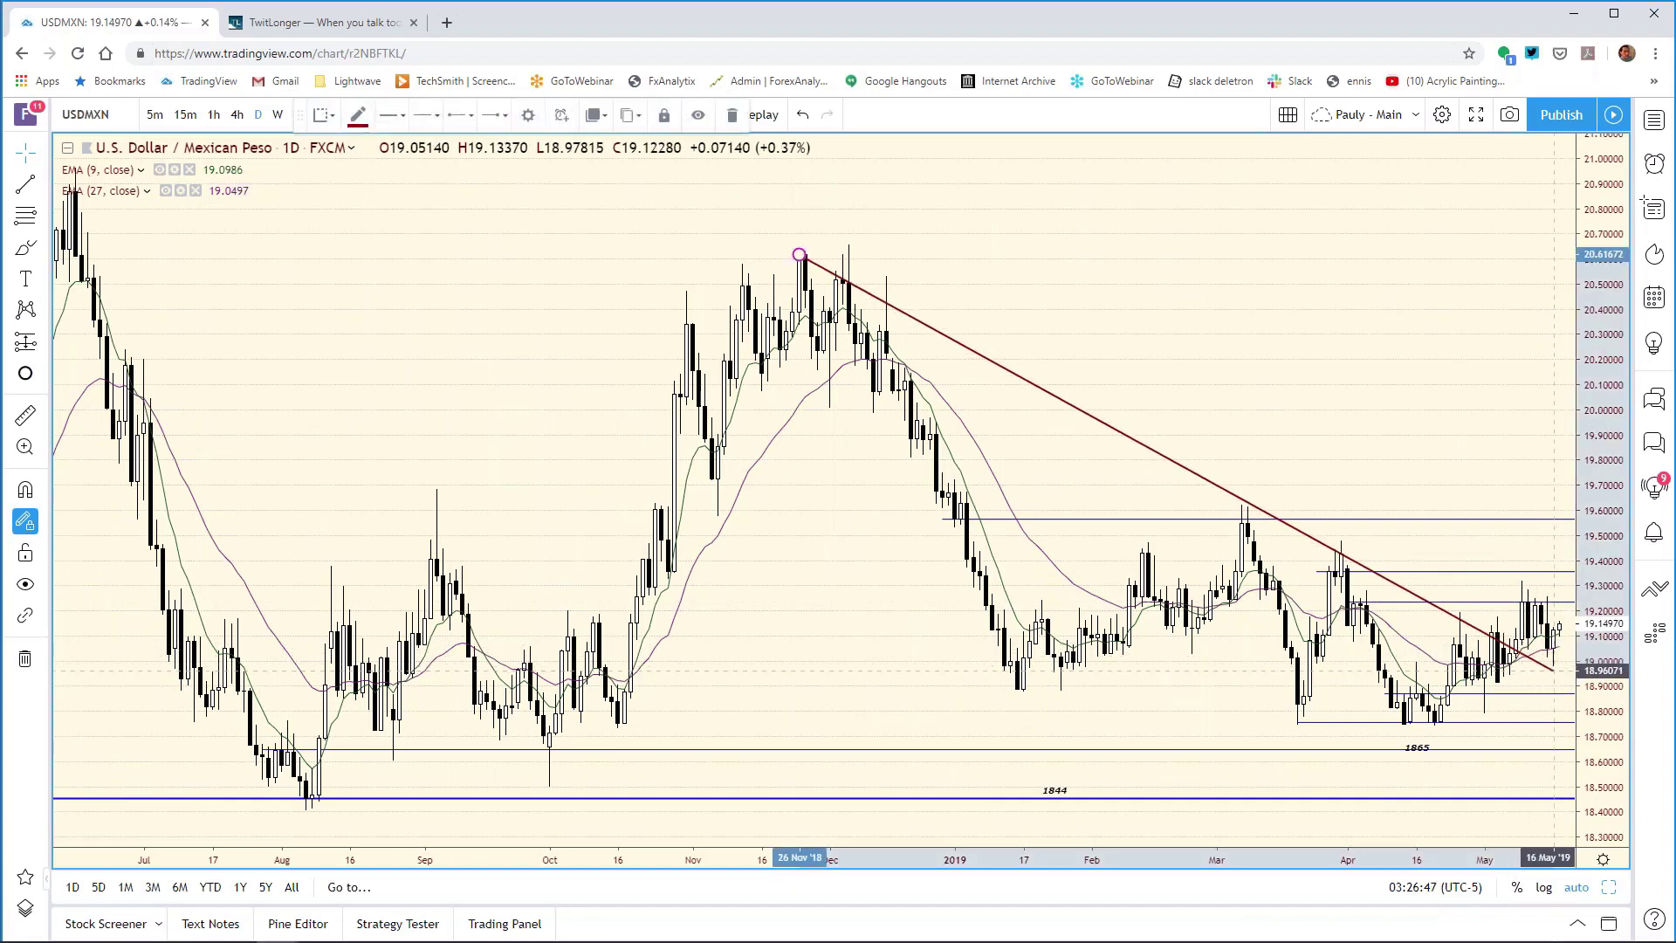
{"action": "left_click", "coordinate": [1543, 661]}
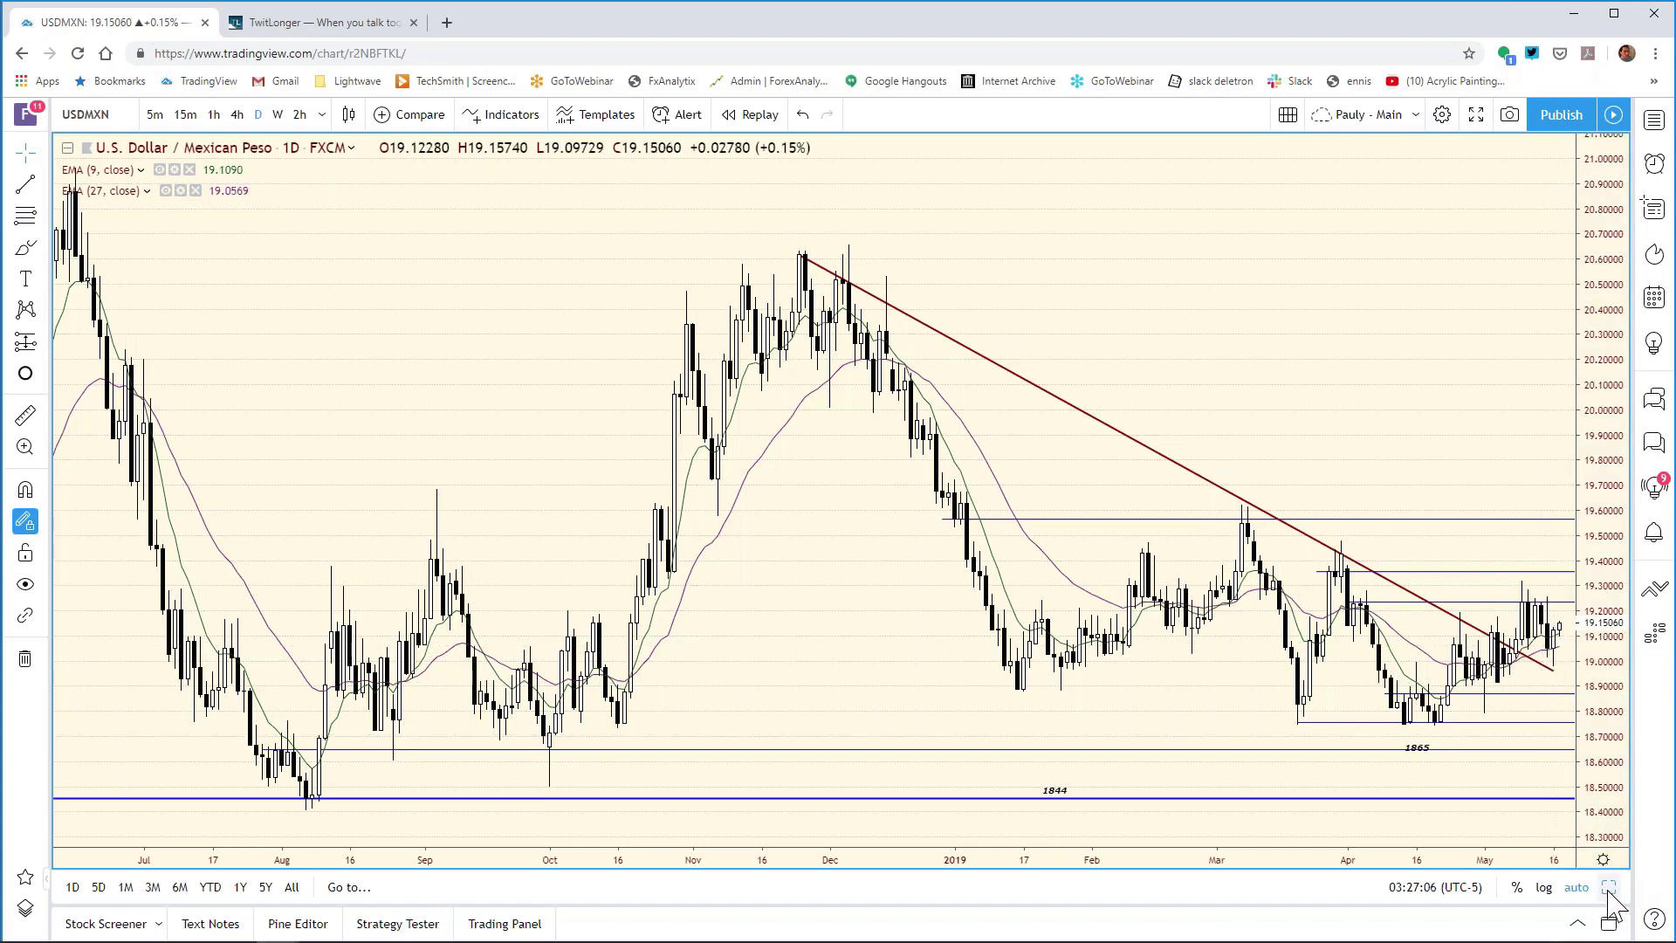
{"action": "left_click", "coordinate": [1607, 888]}
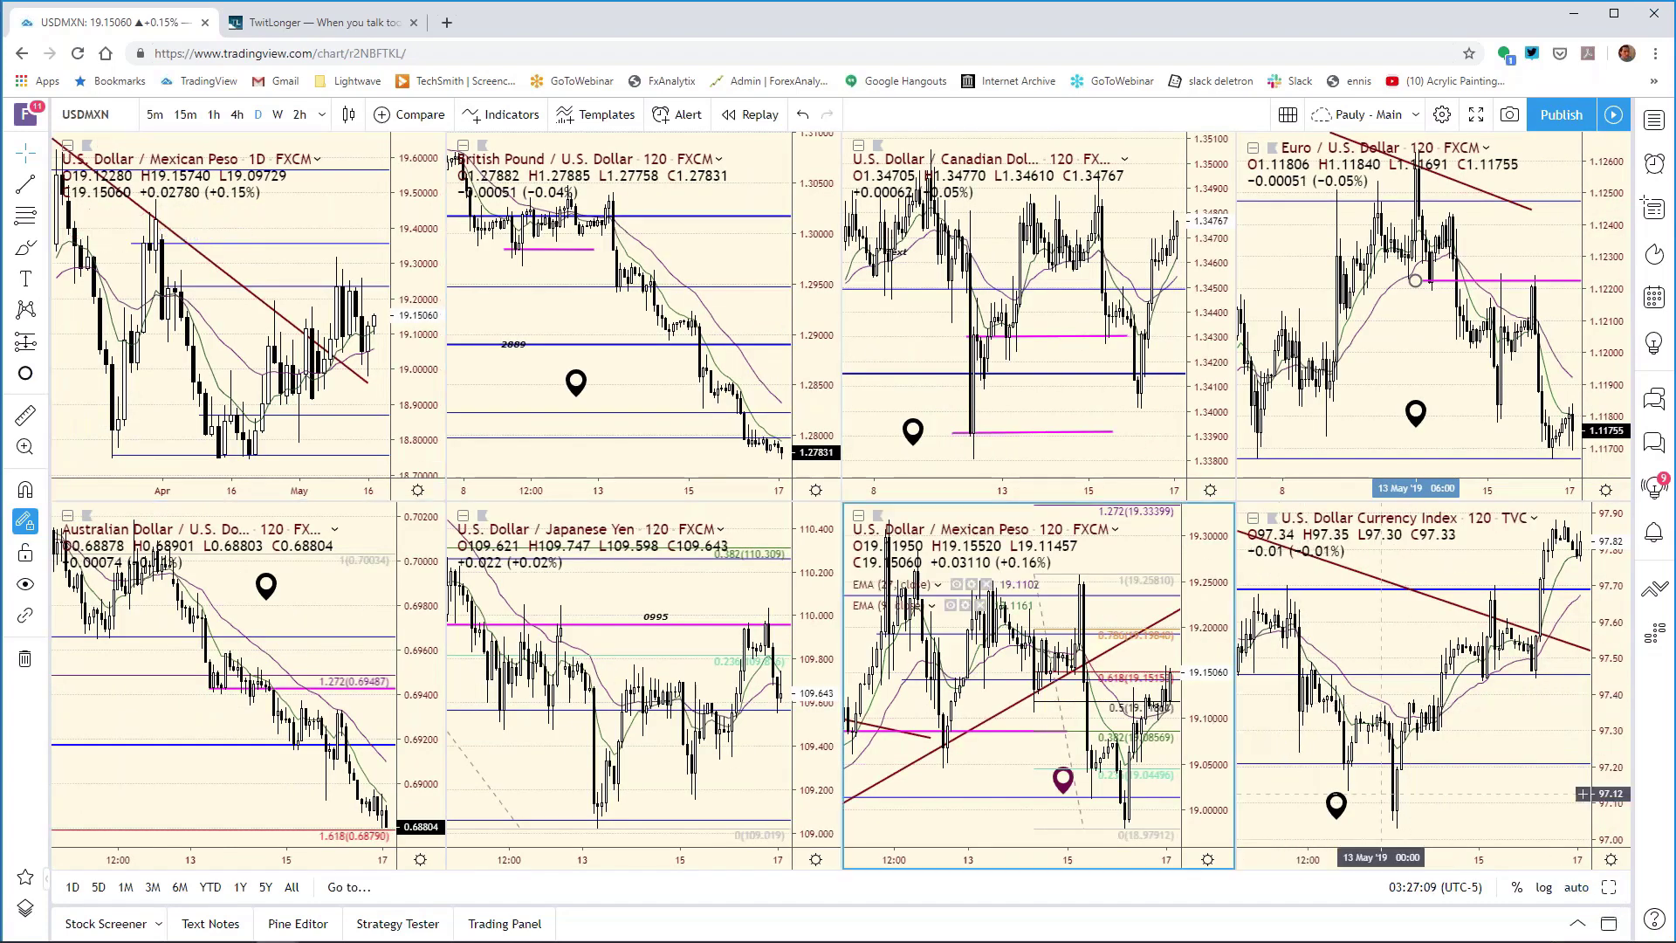
Step: Maximize the USDMXN 120-minute chart and remove its Fibonacci retracement
{"action": "left_click", "coordinate": [1609, 888]}
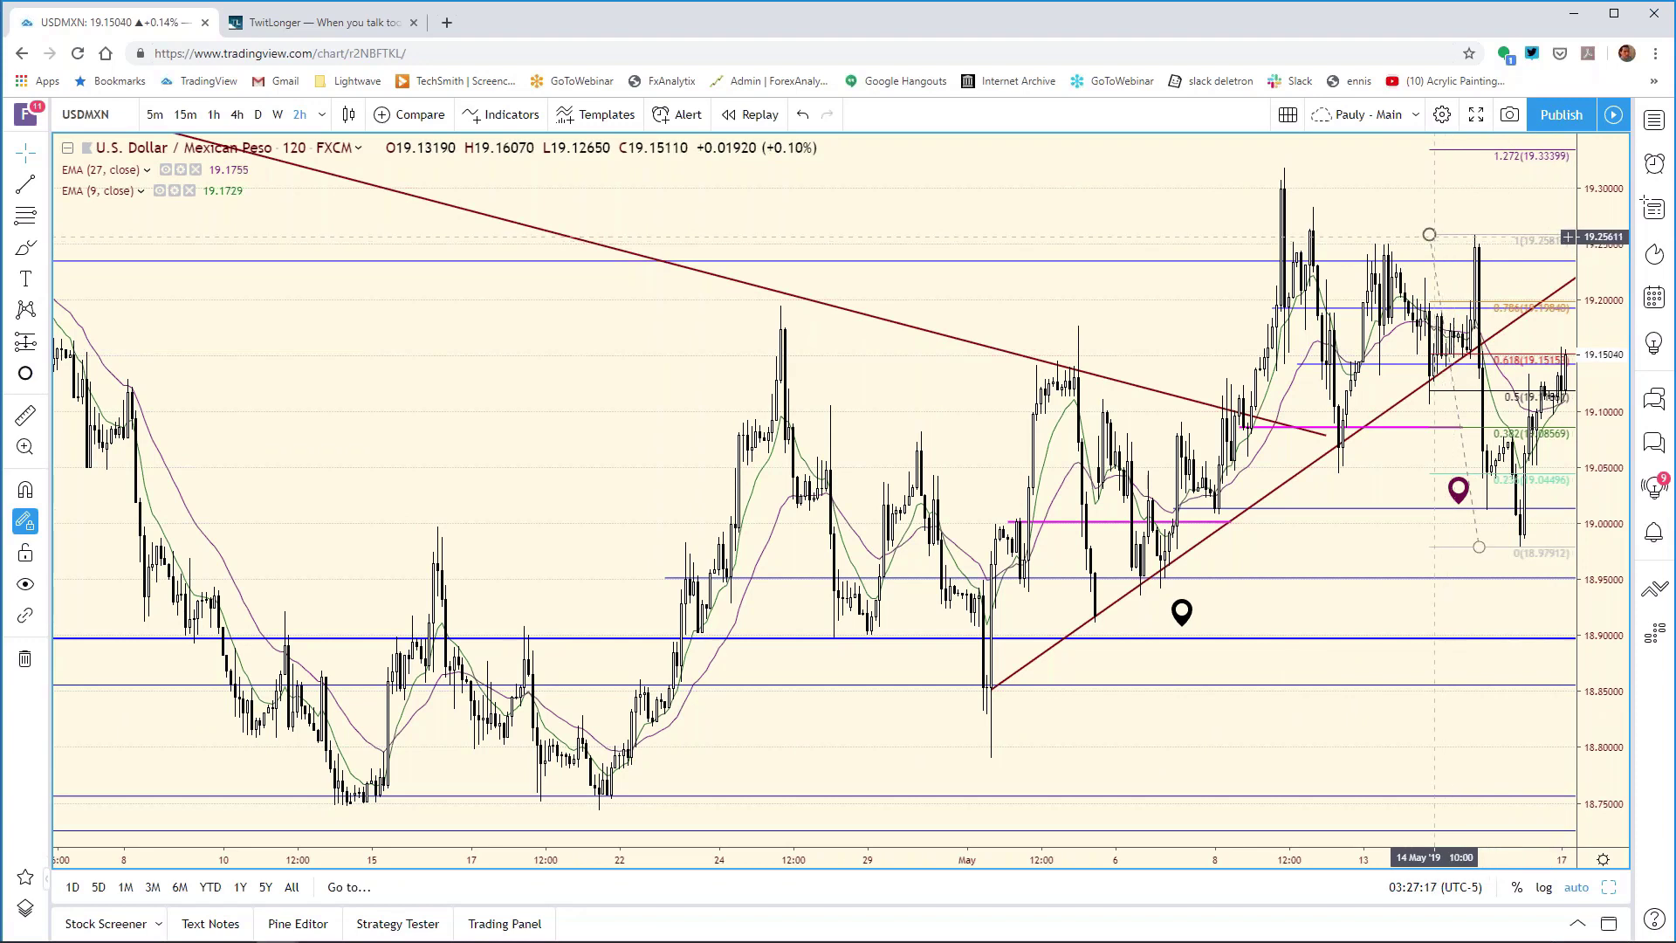
{"action": "right_click", "coordinate": [1432, 237]}
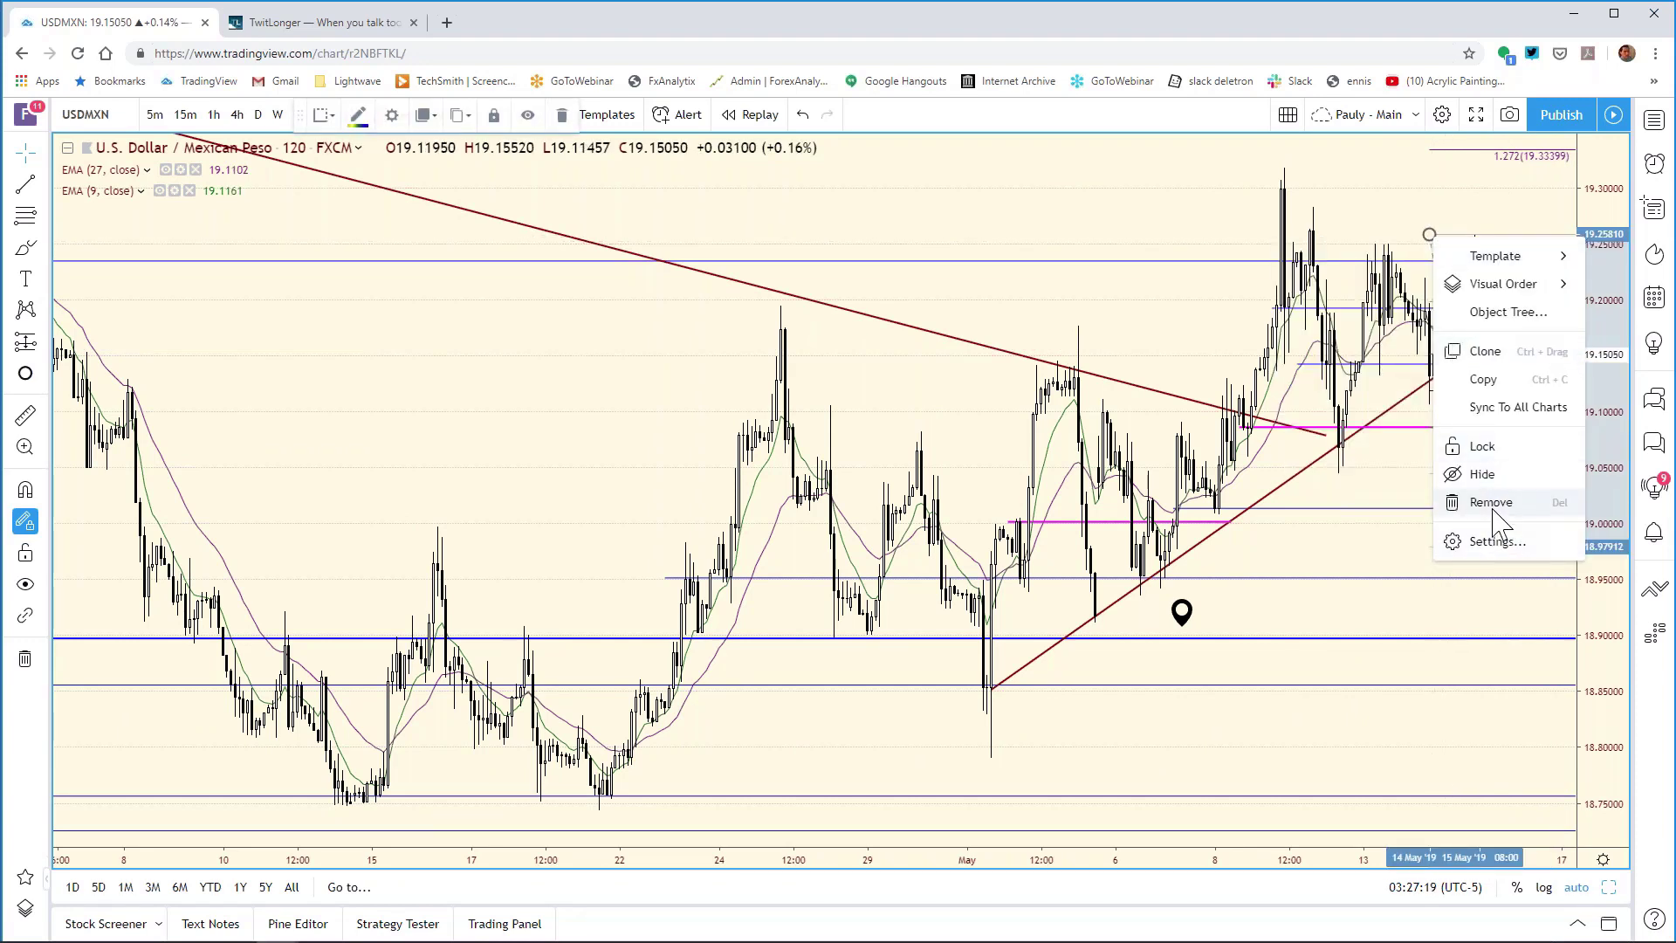
{"action": "left_click", "coordinate": [1492, 512]}
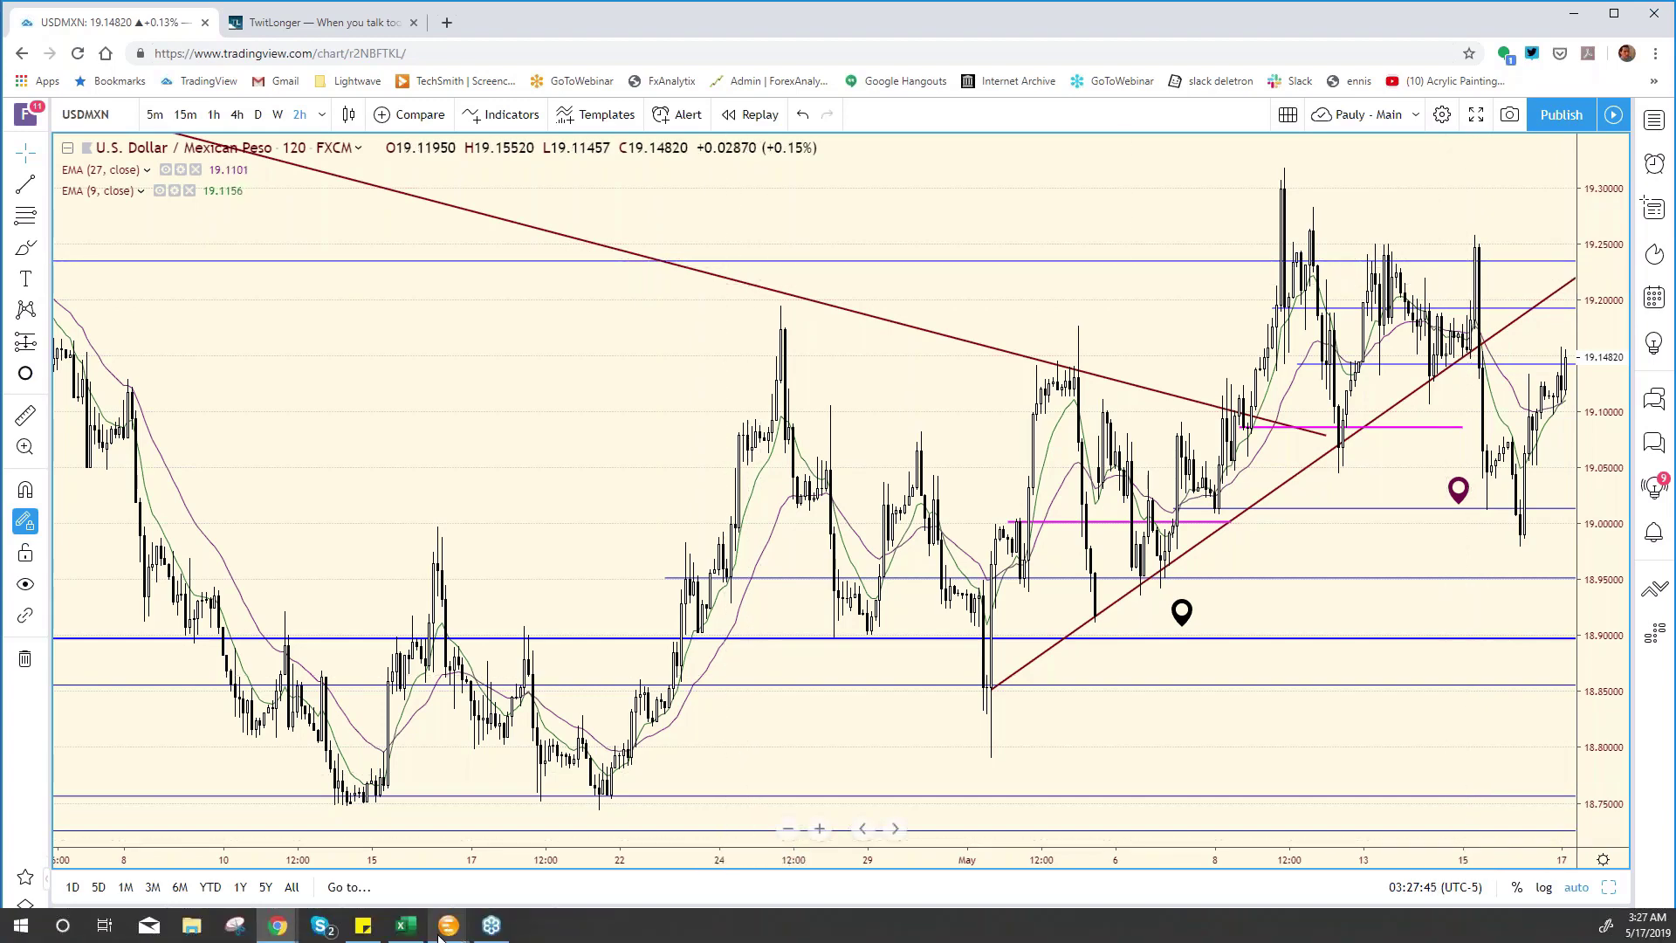
Step: Set cell F14's USD/MXN resistance to 19.236, then return to the USDMXN chart
{"action": "left_click", "coordinate": [404, 926]}
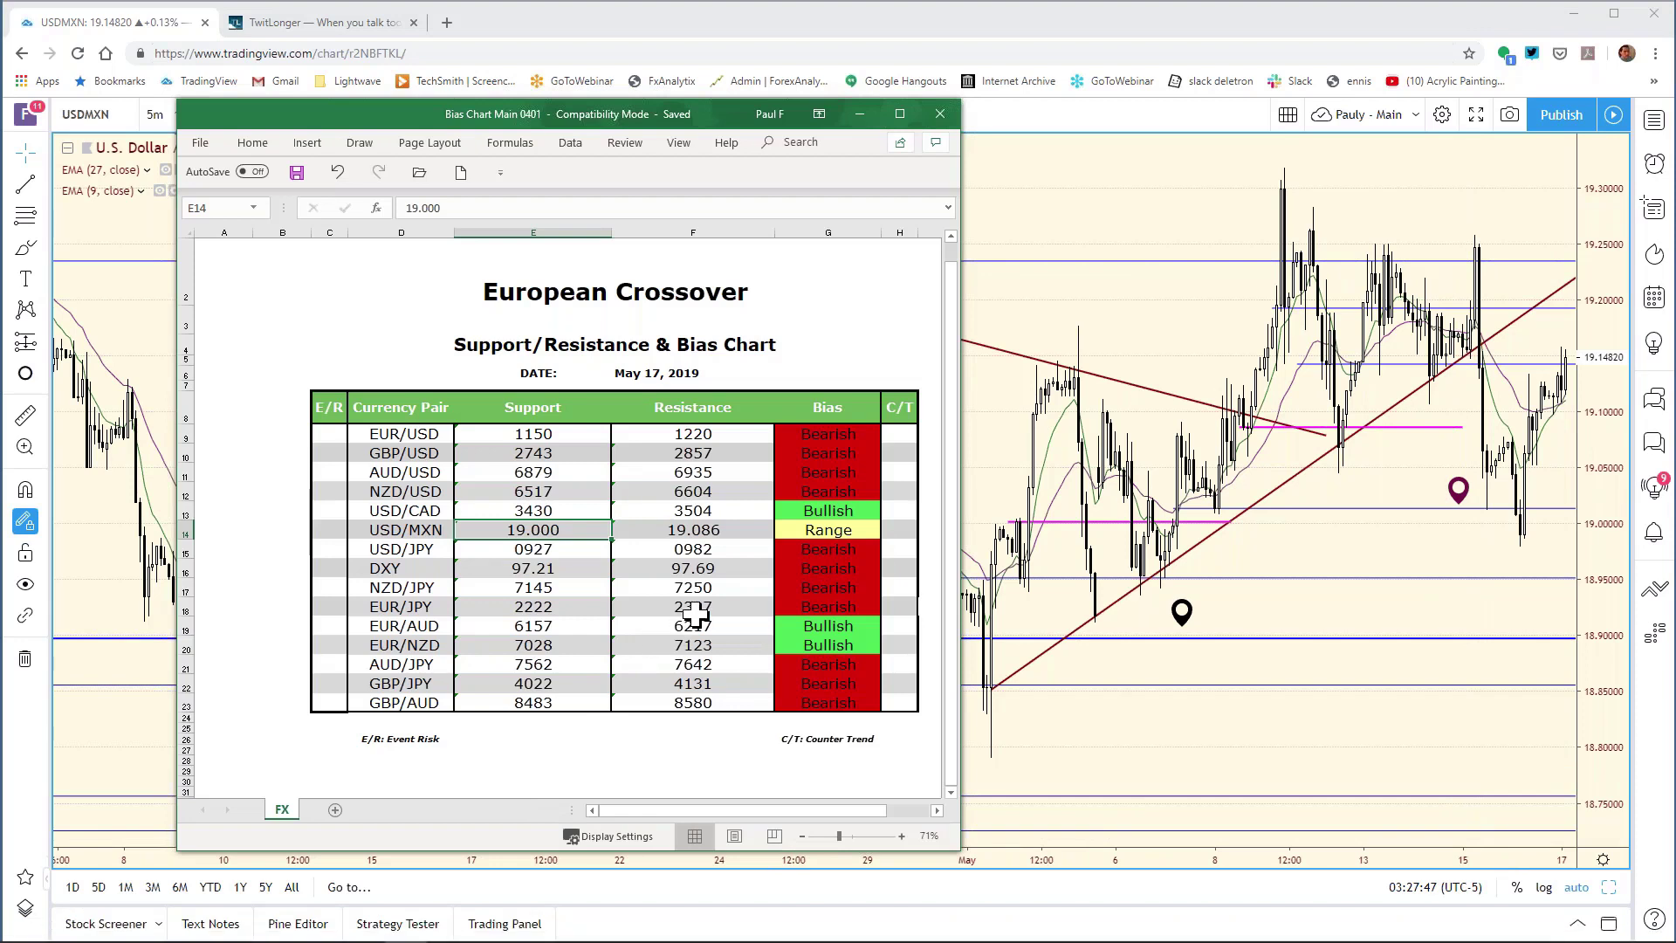
{"action": "left_click", "coordinate": [706, 534]}
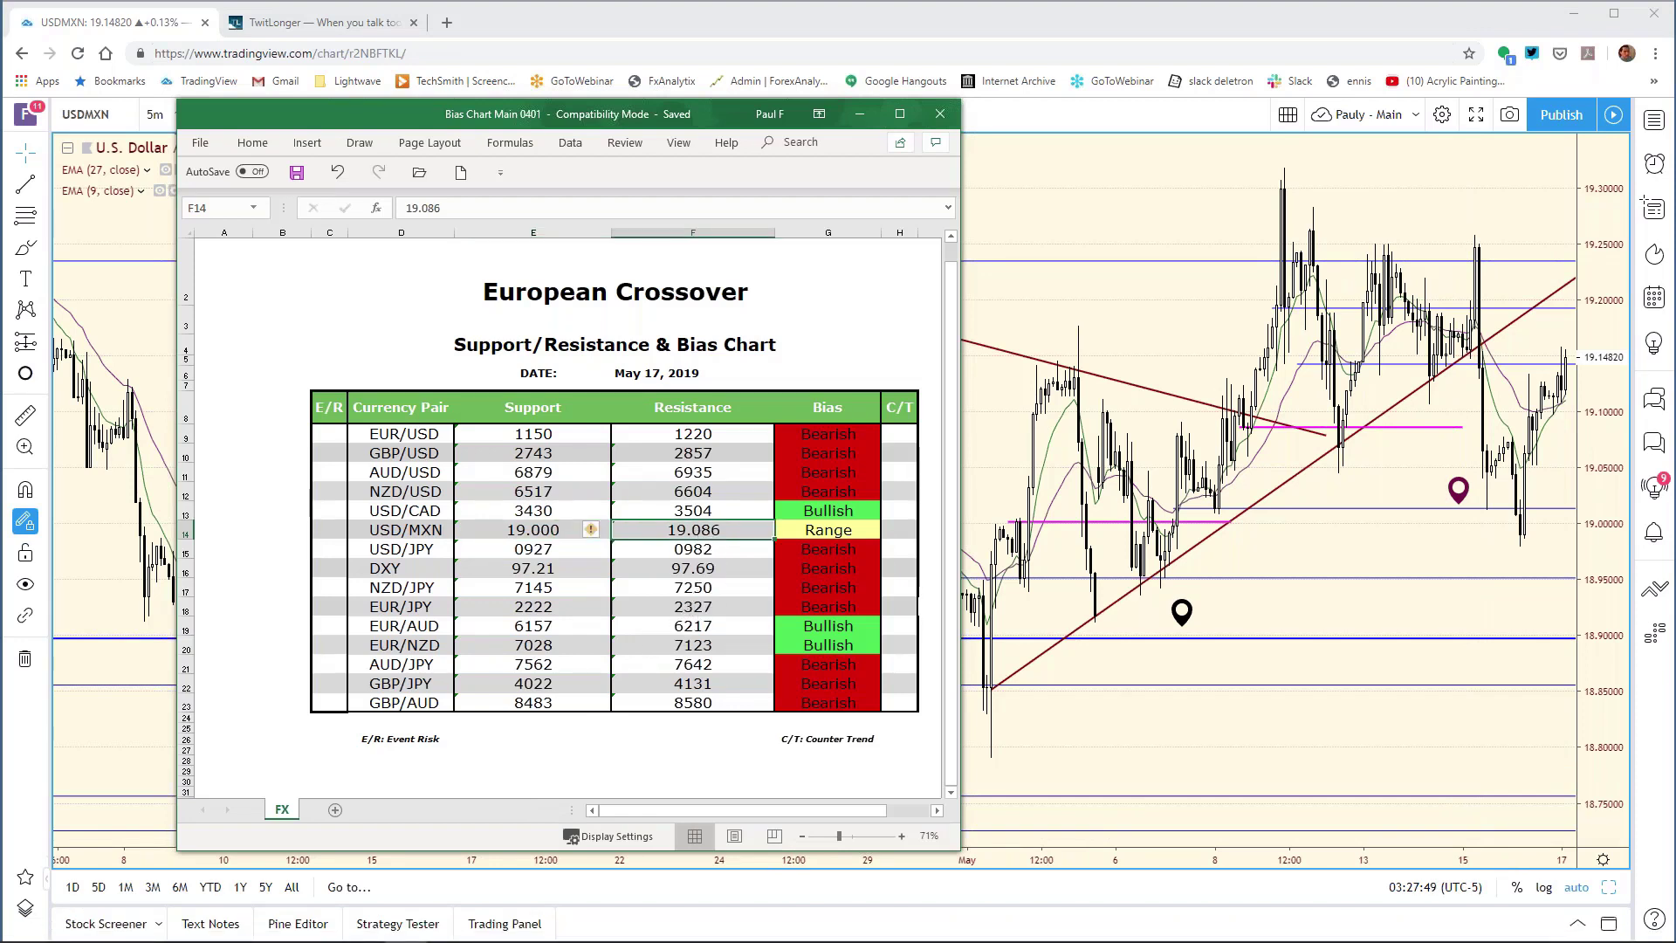
{"action": "left_click", "coordinate": [472, 210]}
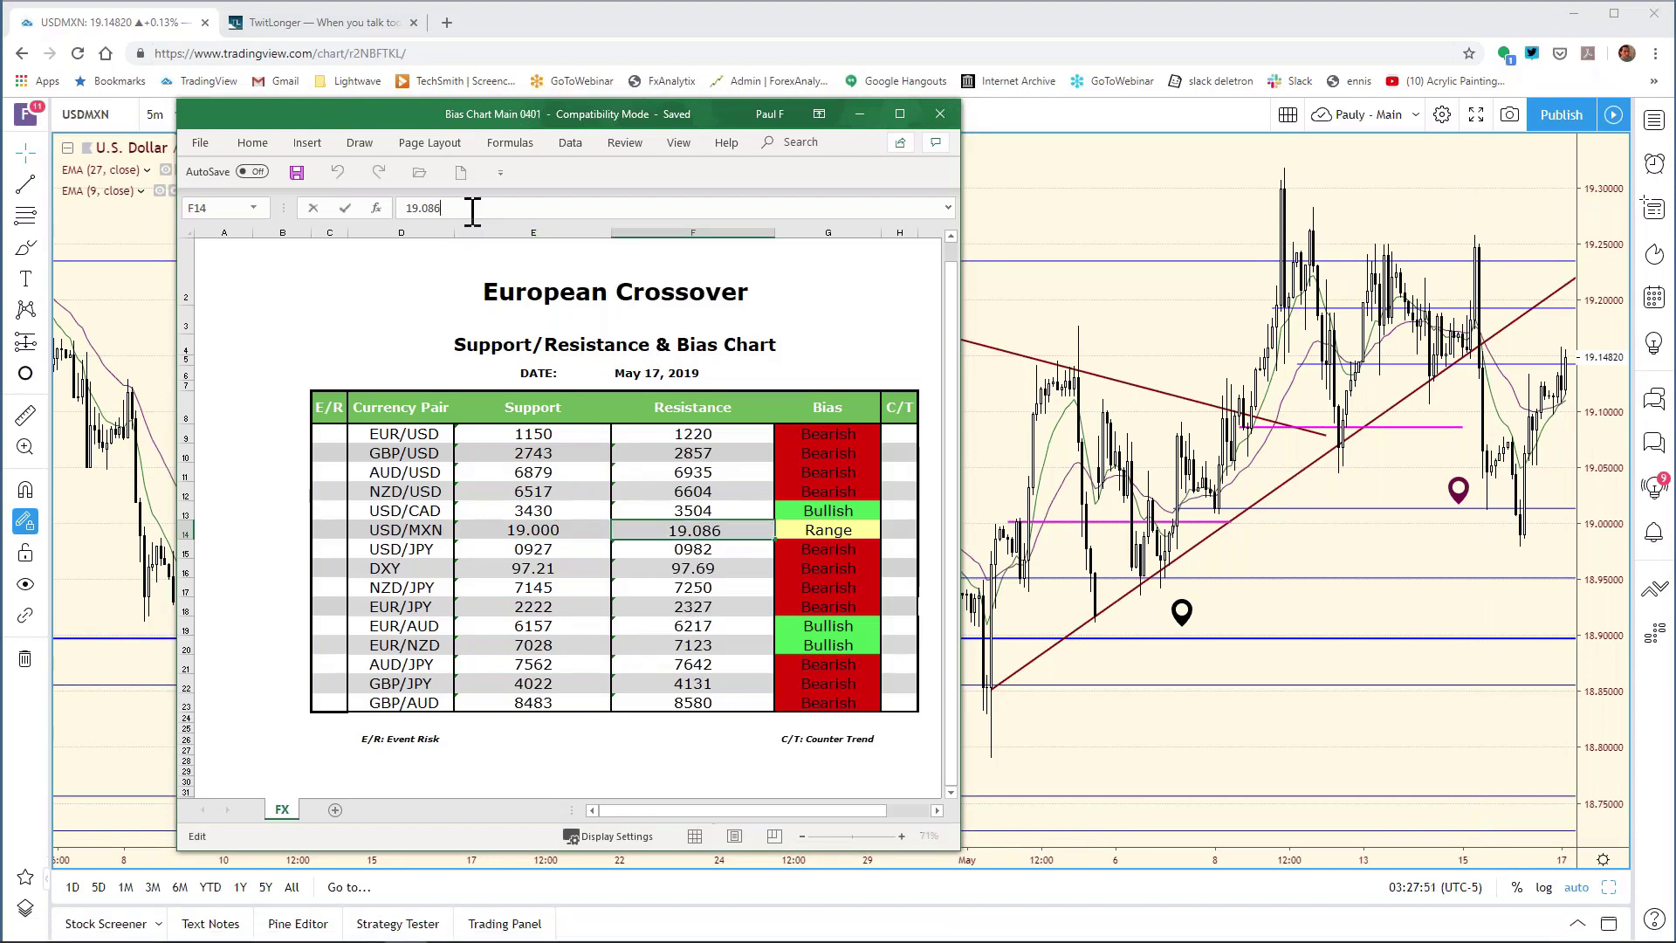
{"action": "key", "text": "BackSpace"}
{"action": "key", "text": "BackSpace"}
{"action": "key", "text": "BackSpace"}
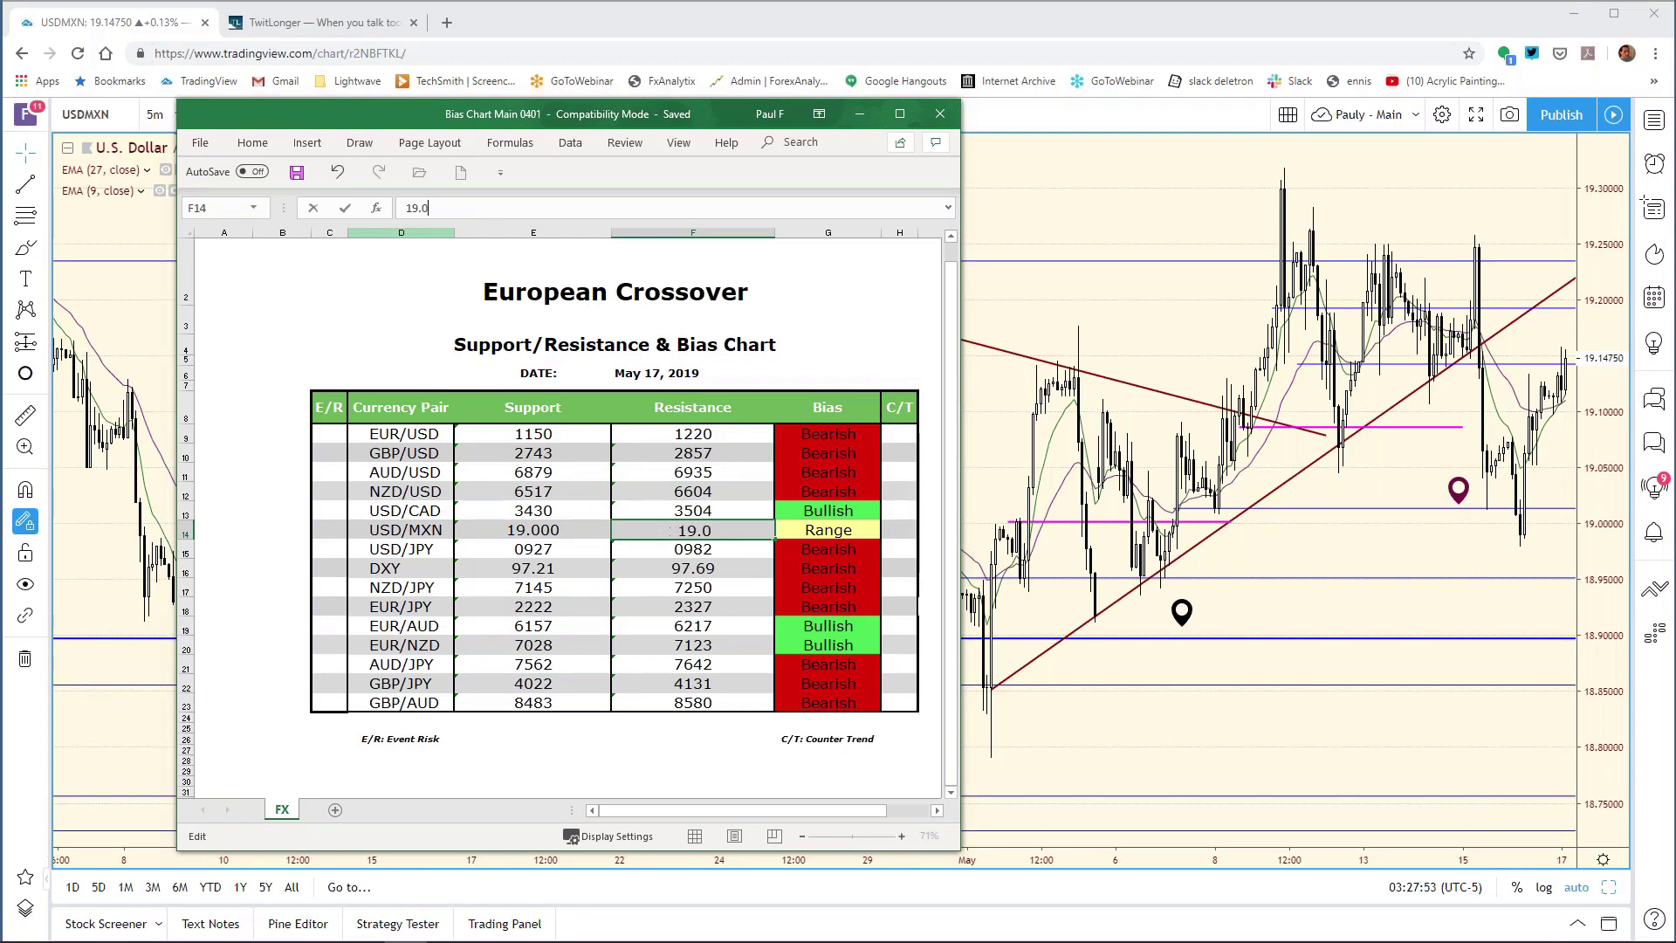
{"action": "type", "text": "22"}
{"action": "key", "text": "BackSpace"}
{"action": "type", "text": "36"}
{"action": "key", "text": "Return"}
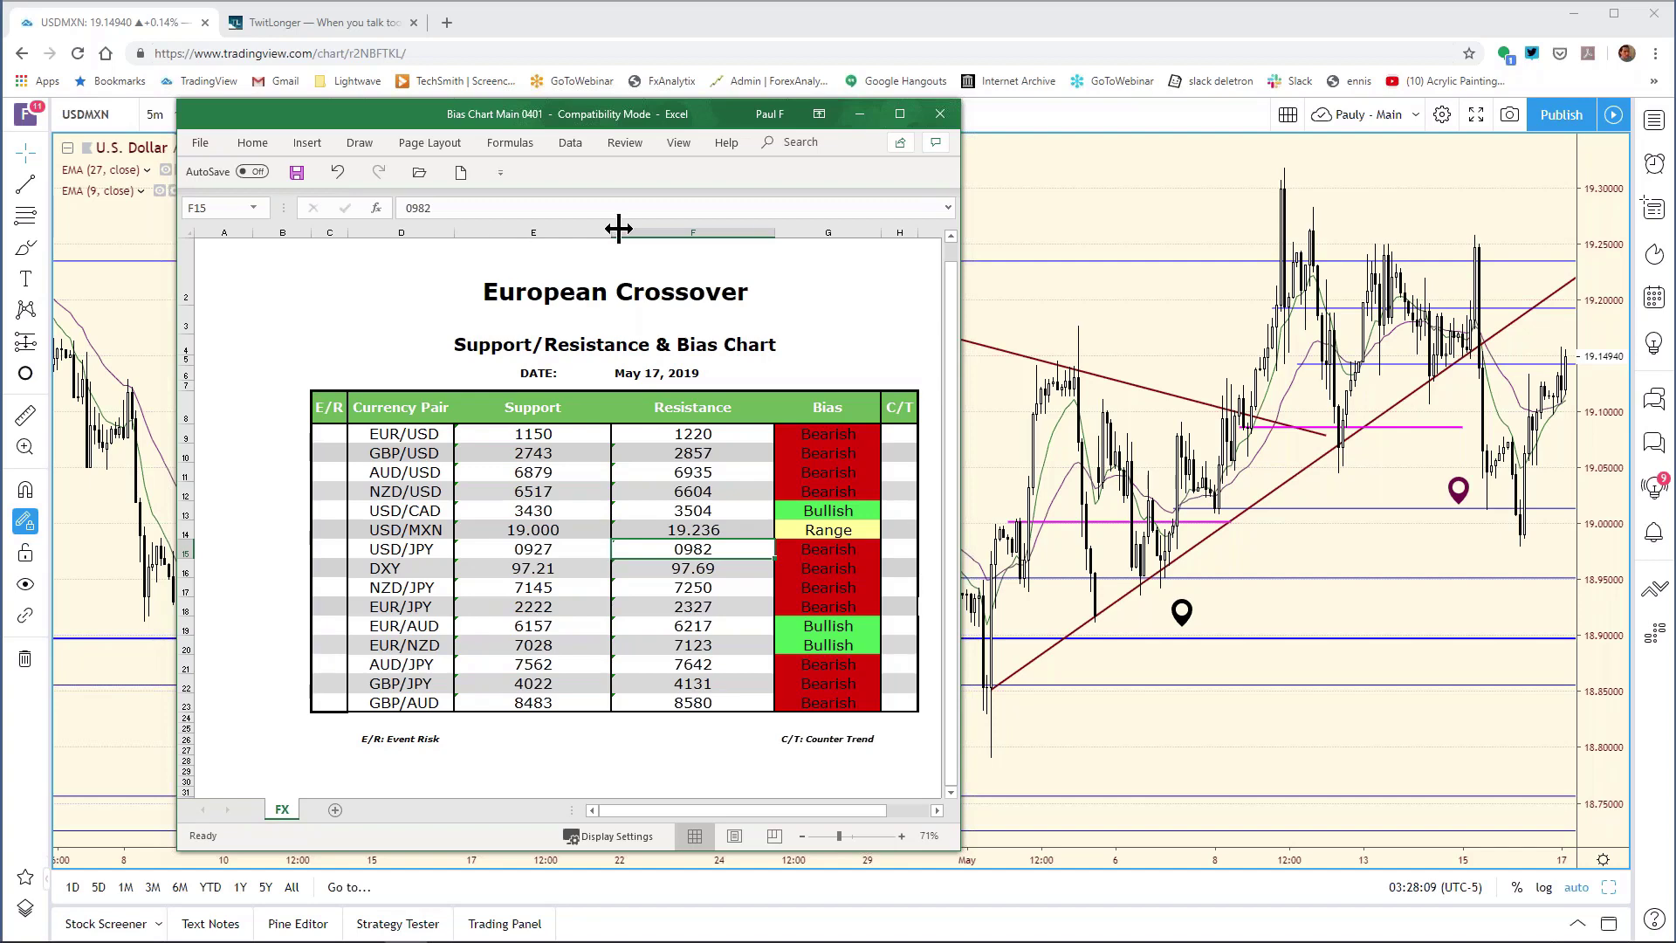
{"action": "left_click", "coordinate": [1041, 294]}
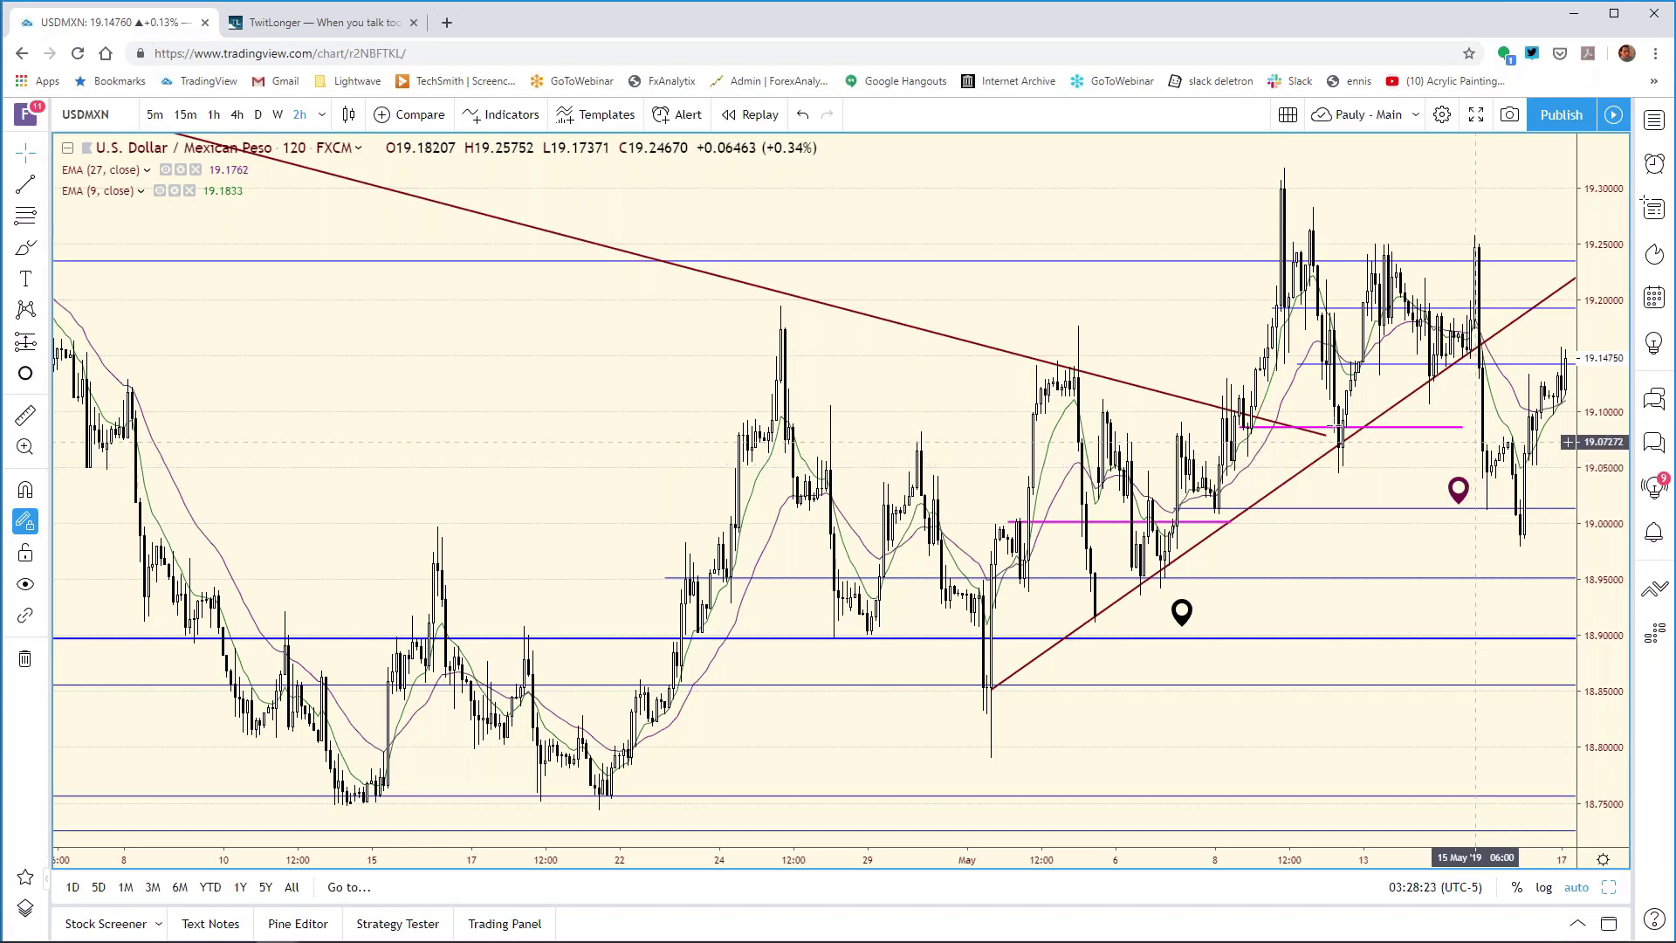
Step: Drag the short magenta level right and down to about 19.07363
{"action": "mouse_move", "coordinate": [1375, 429]}
{"action": "left_mouse_down"}
{"action": "mouse_move", "coordinate": [1527, 436]}
{"action": "mouse_move", "coordinate": [1533, 470]}
{"action": "left_mouse_up"}
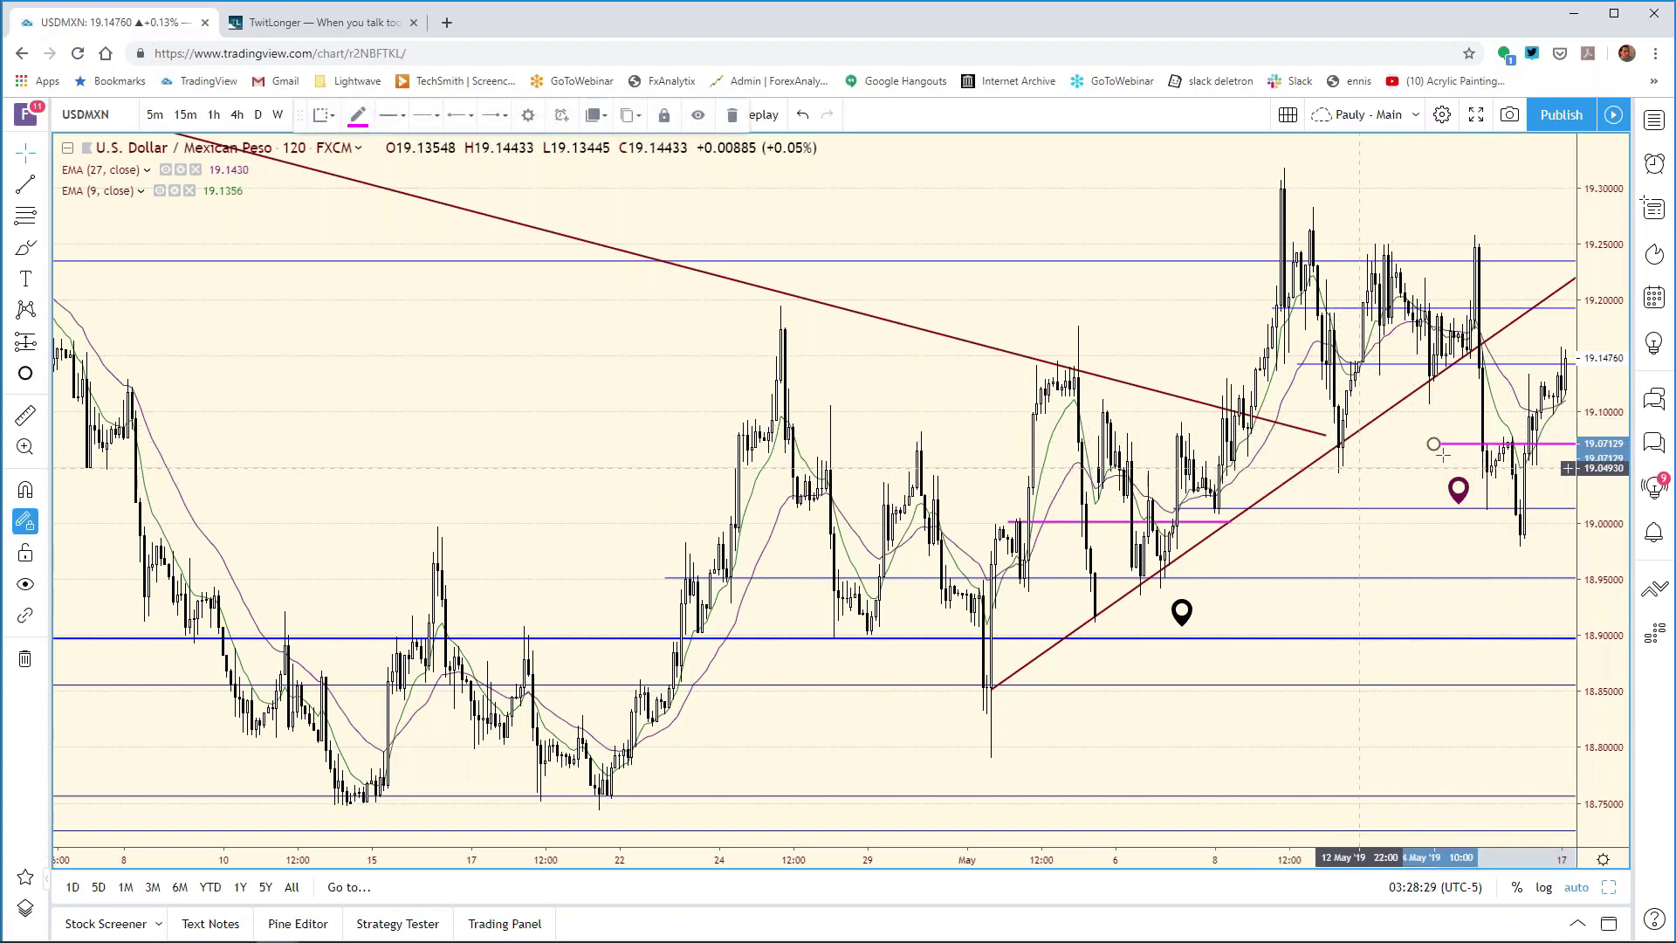
{"action": "left_click_drag", "start_coordinate": [1479, 444], "coordinate": [1516, 441]}
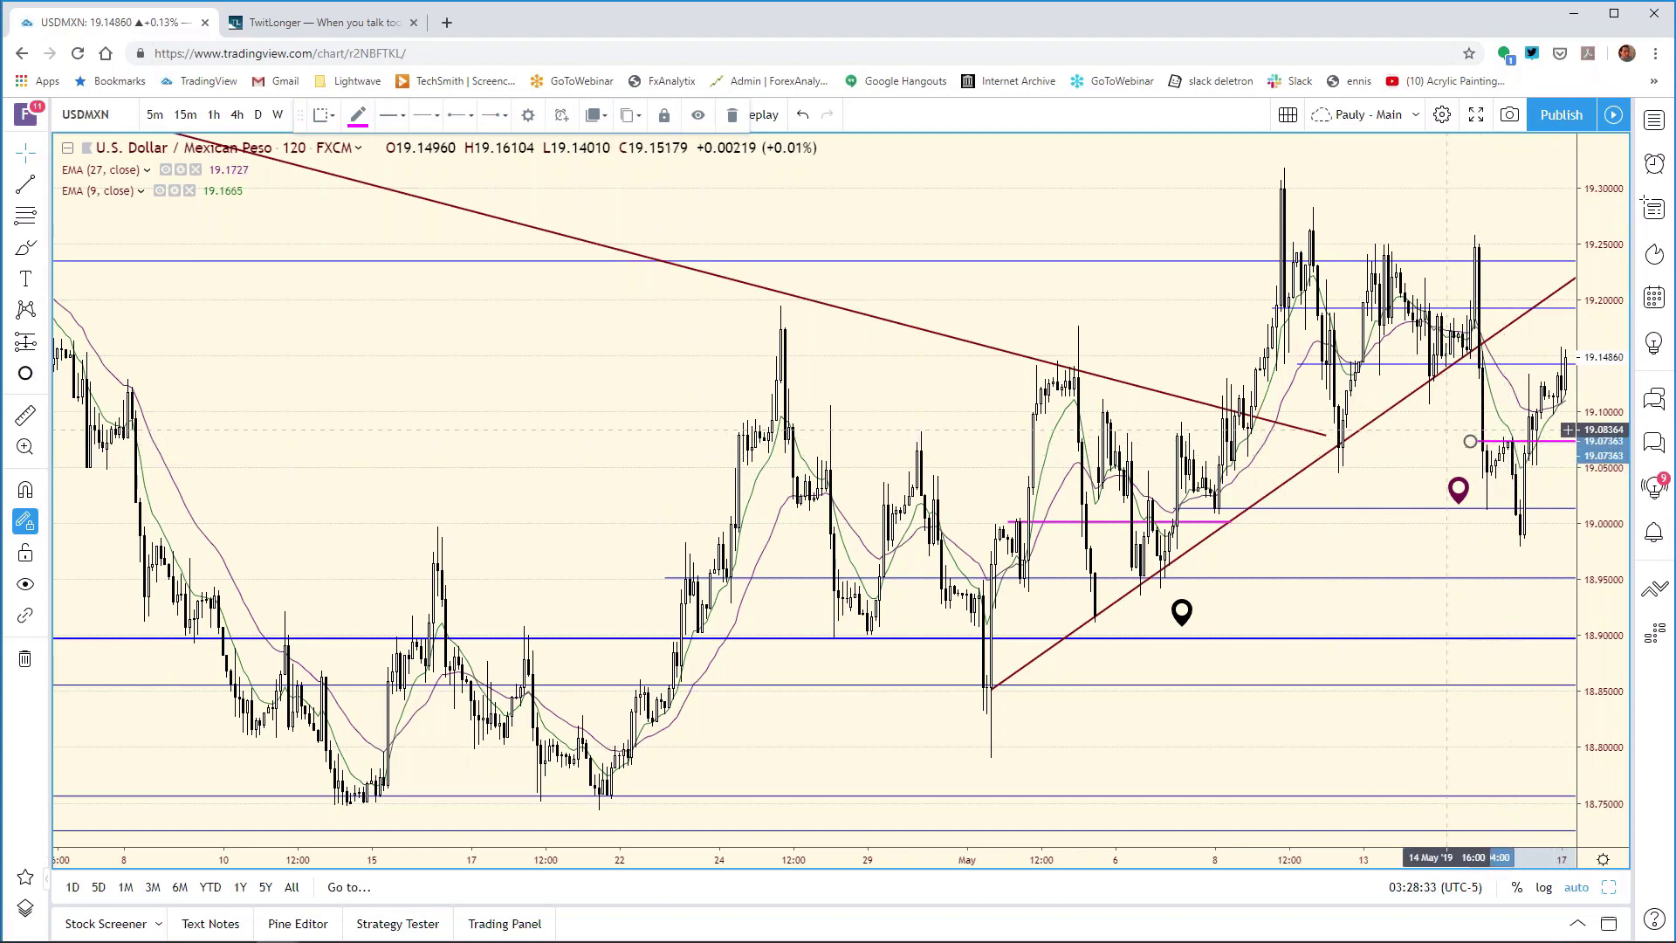
{"action": "left_click", "coordinate": [1562, 339]}
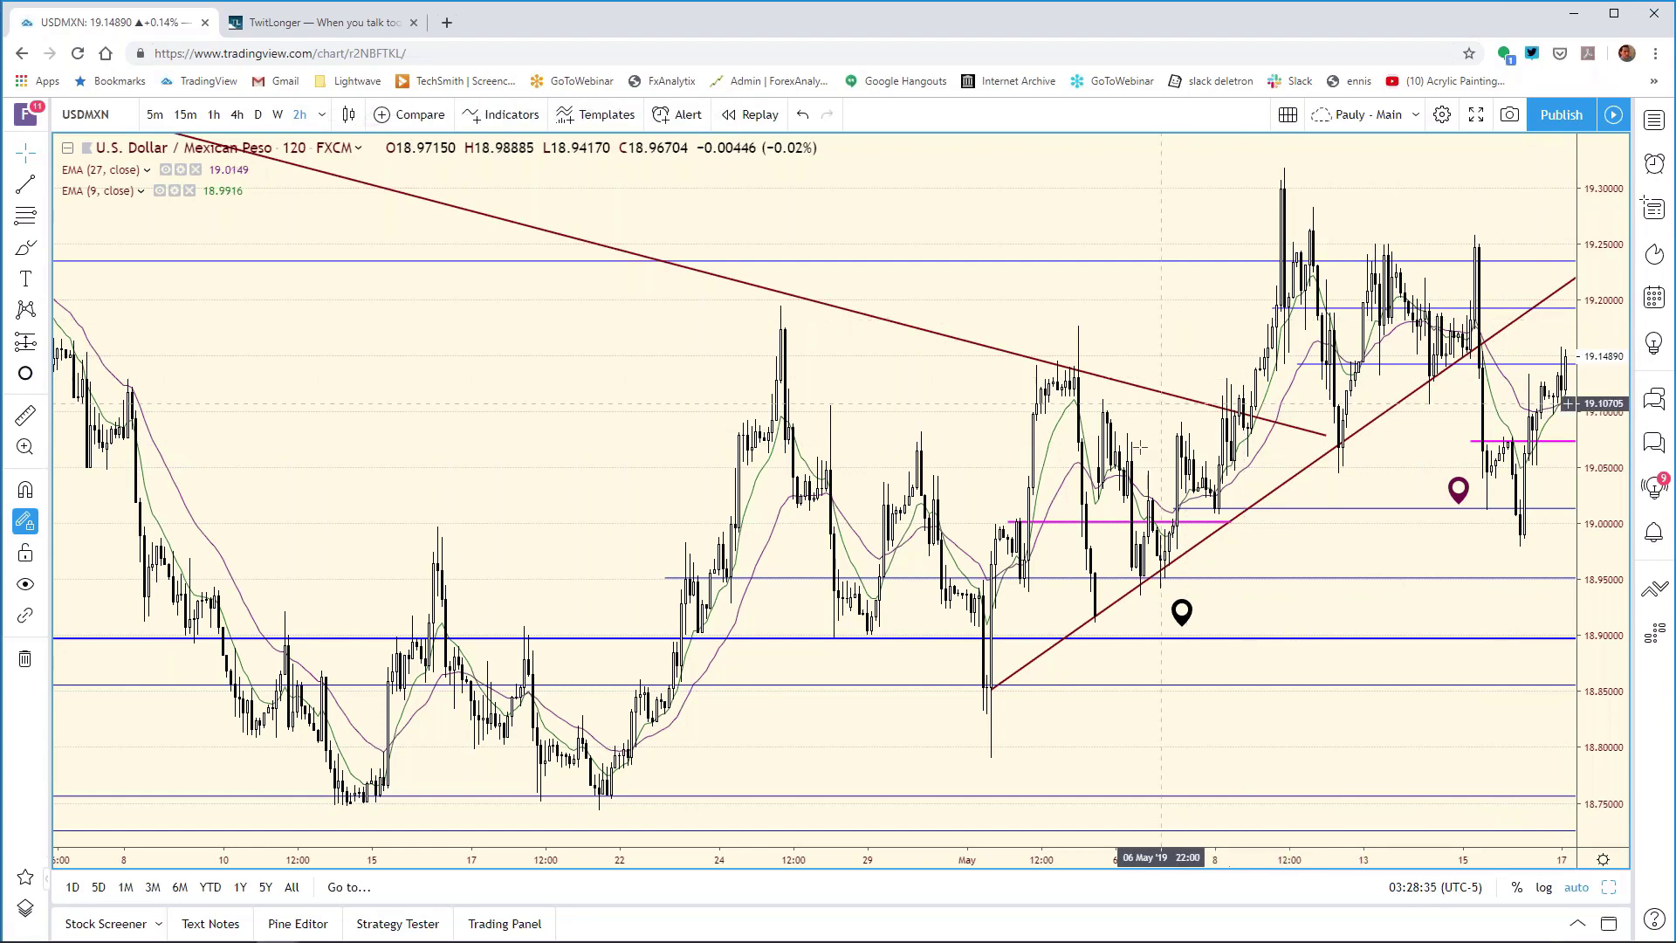
Step: Change cell E14's USD/MXN support from 19.000 to 19.072, then return to the chart
{"action": "mouse_move", "coordinate": [706, 941]}
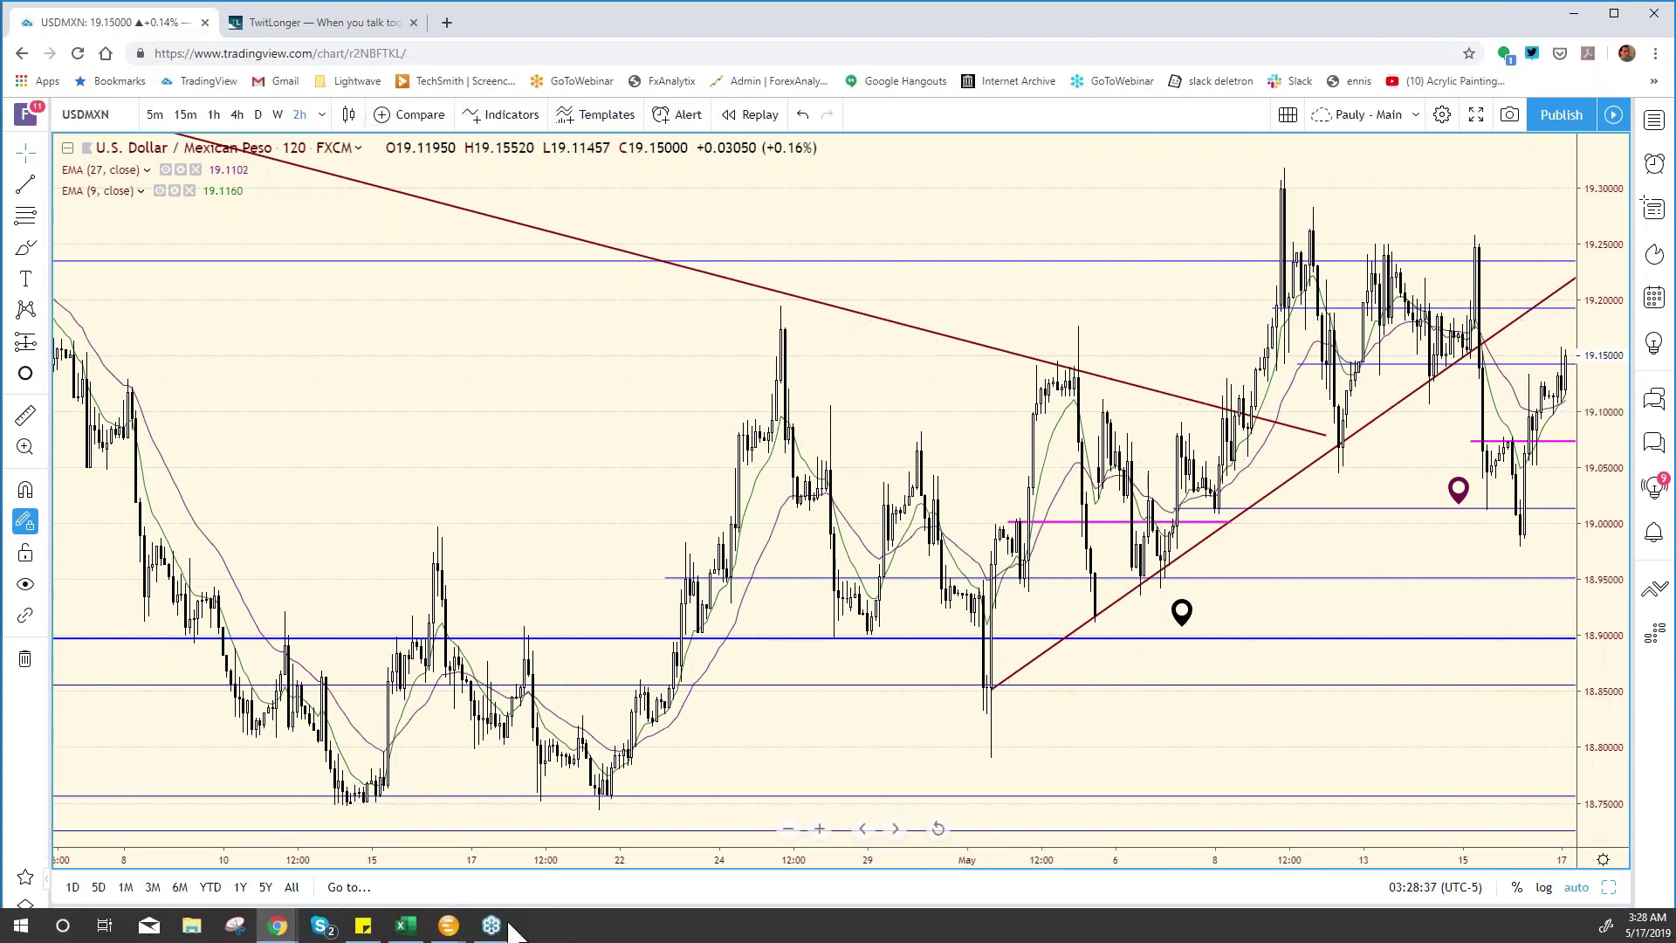
{"action": "left_click", "coordinate": [407, 925]}
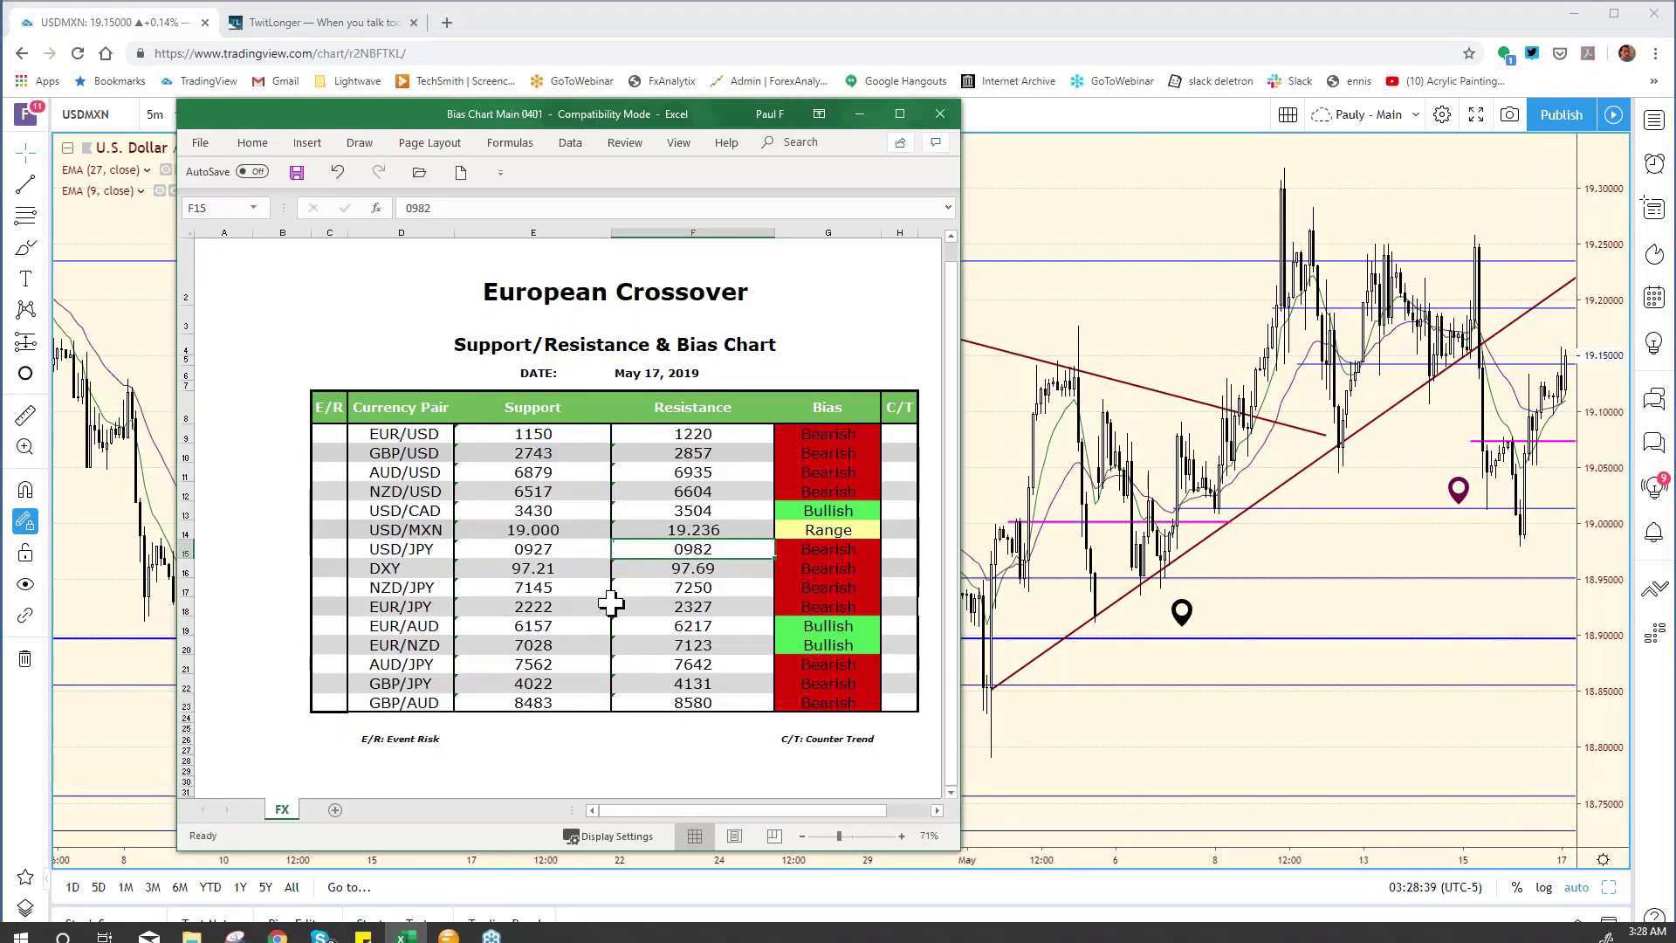
{"action": "left_click", "coordinate": [569, 527]}
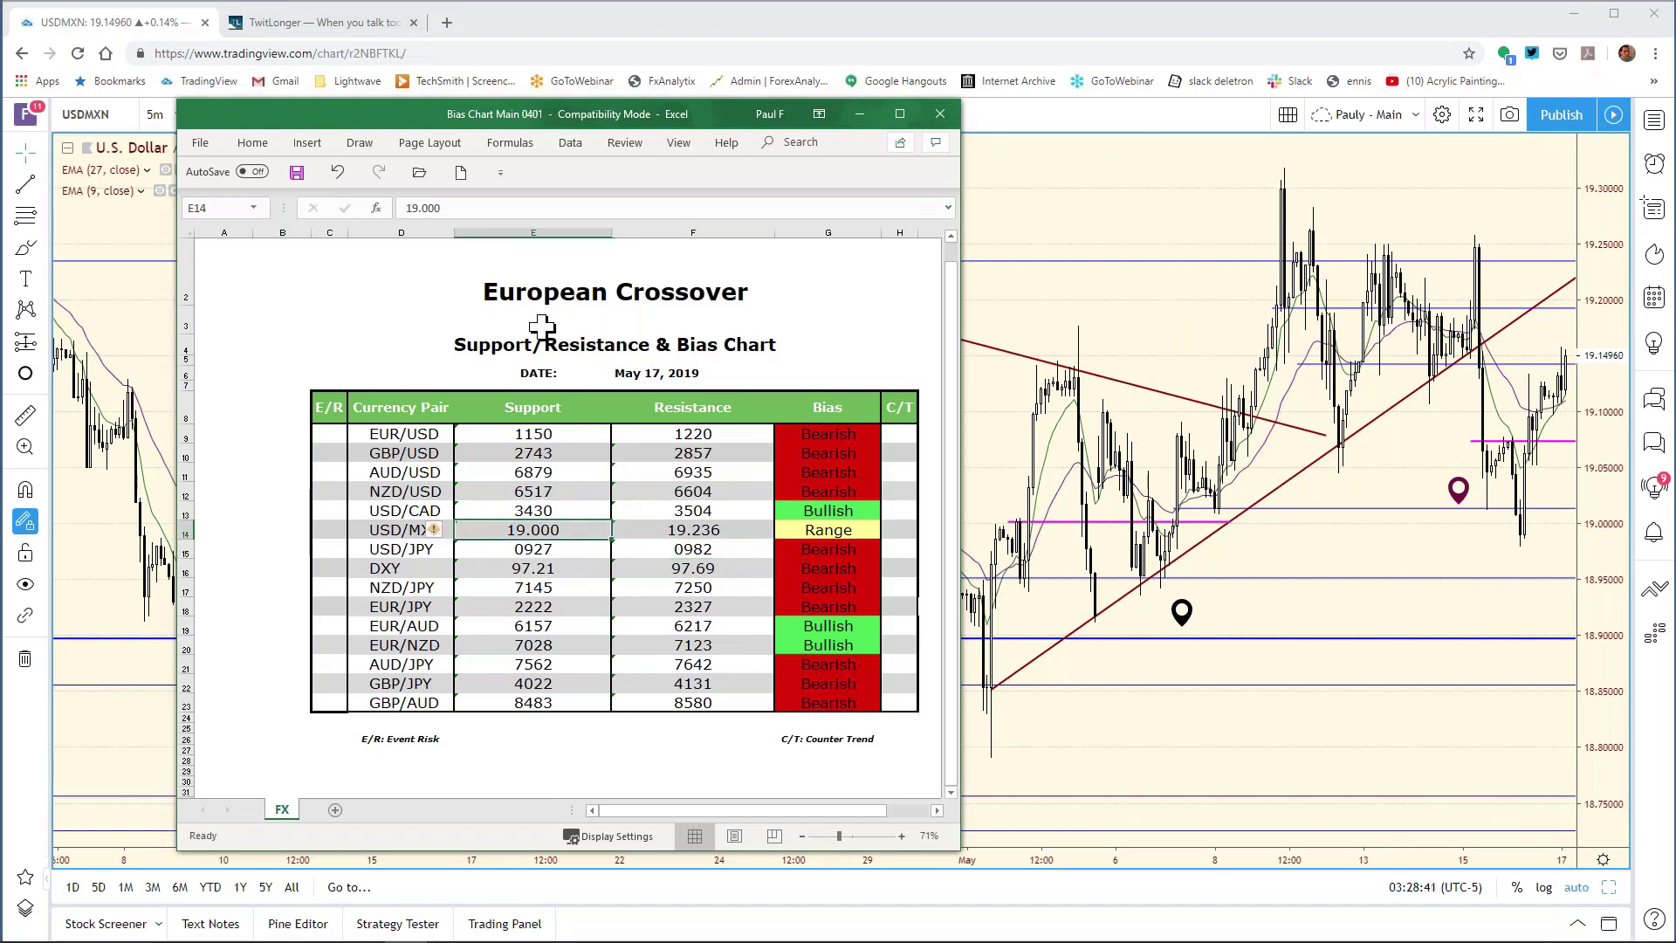
{"action": "left_click", "coordinate": [468, 214]}
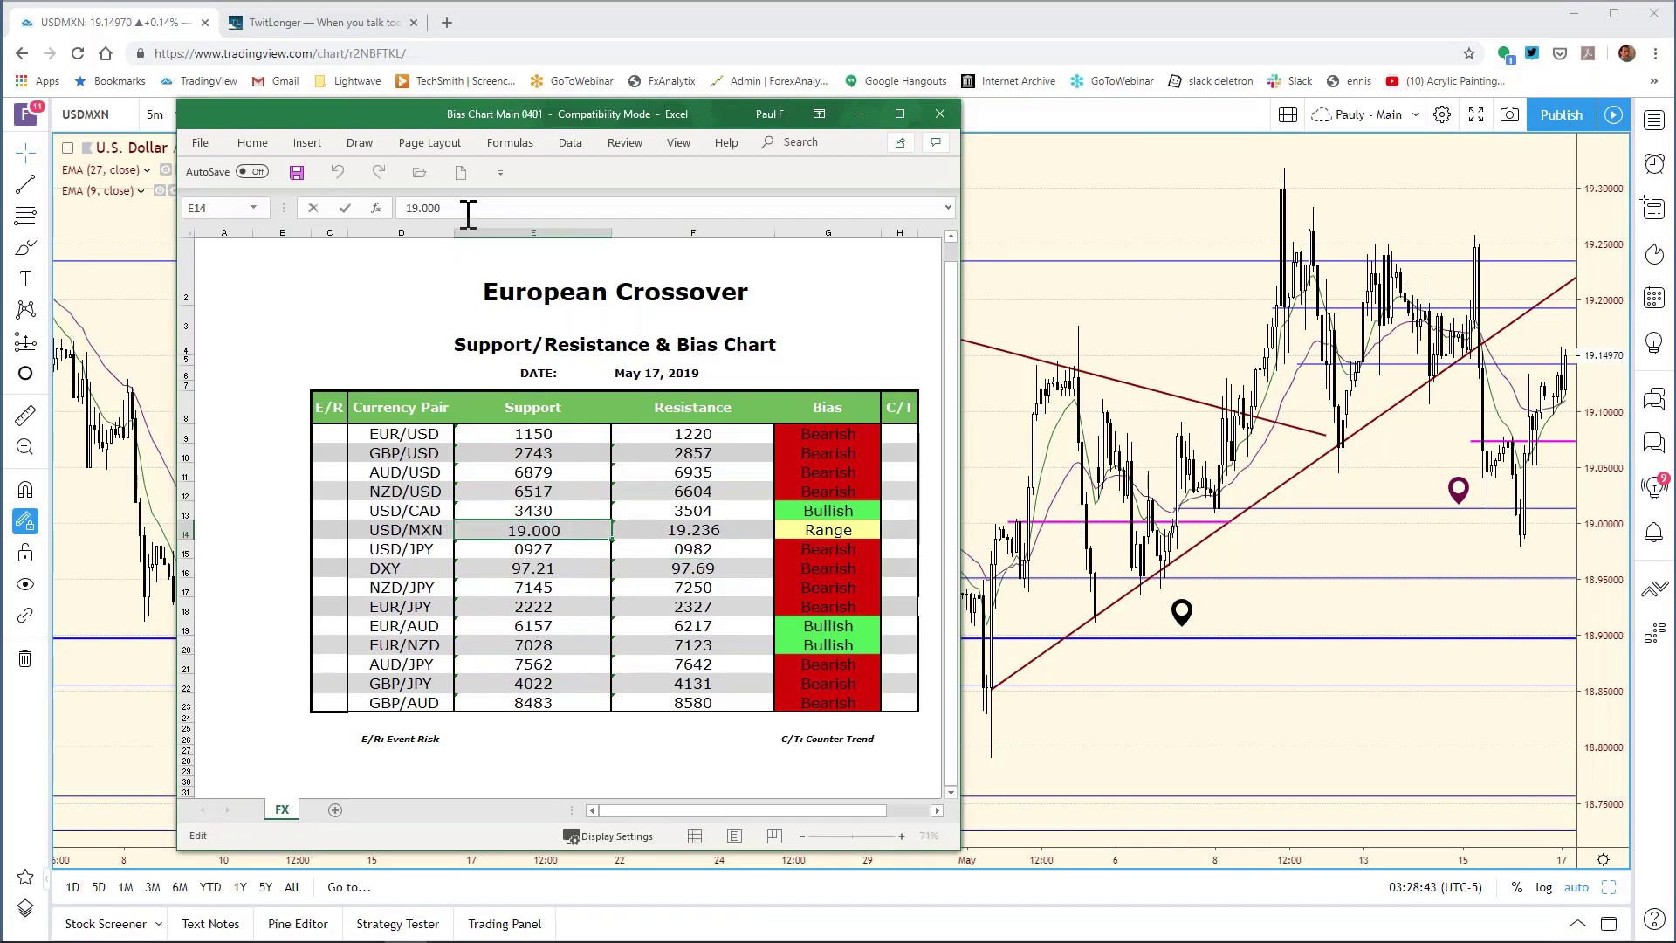
{"action": "key", "text": "BackSpace"}
{"action": "key", "text": "BackSpace"}
{"action": "type", "text": "72"}
{"action": "key", "text": "Return"}
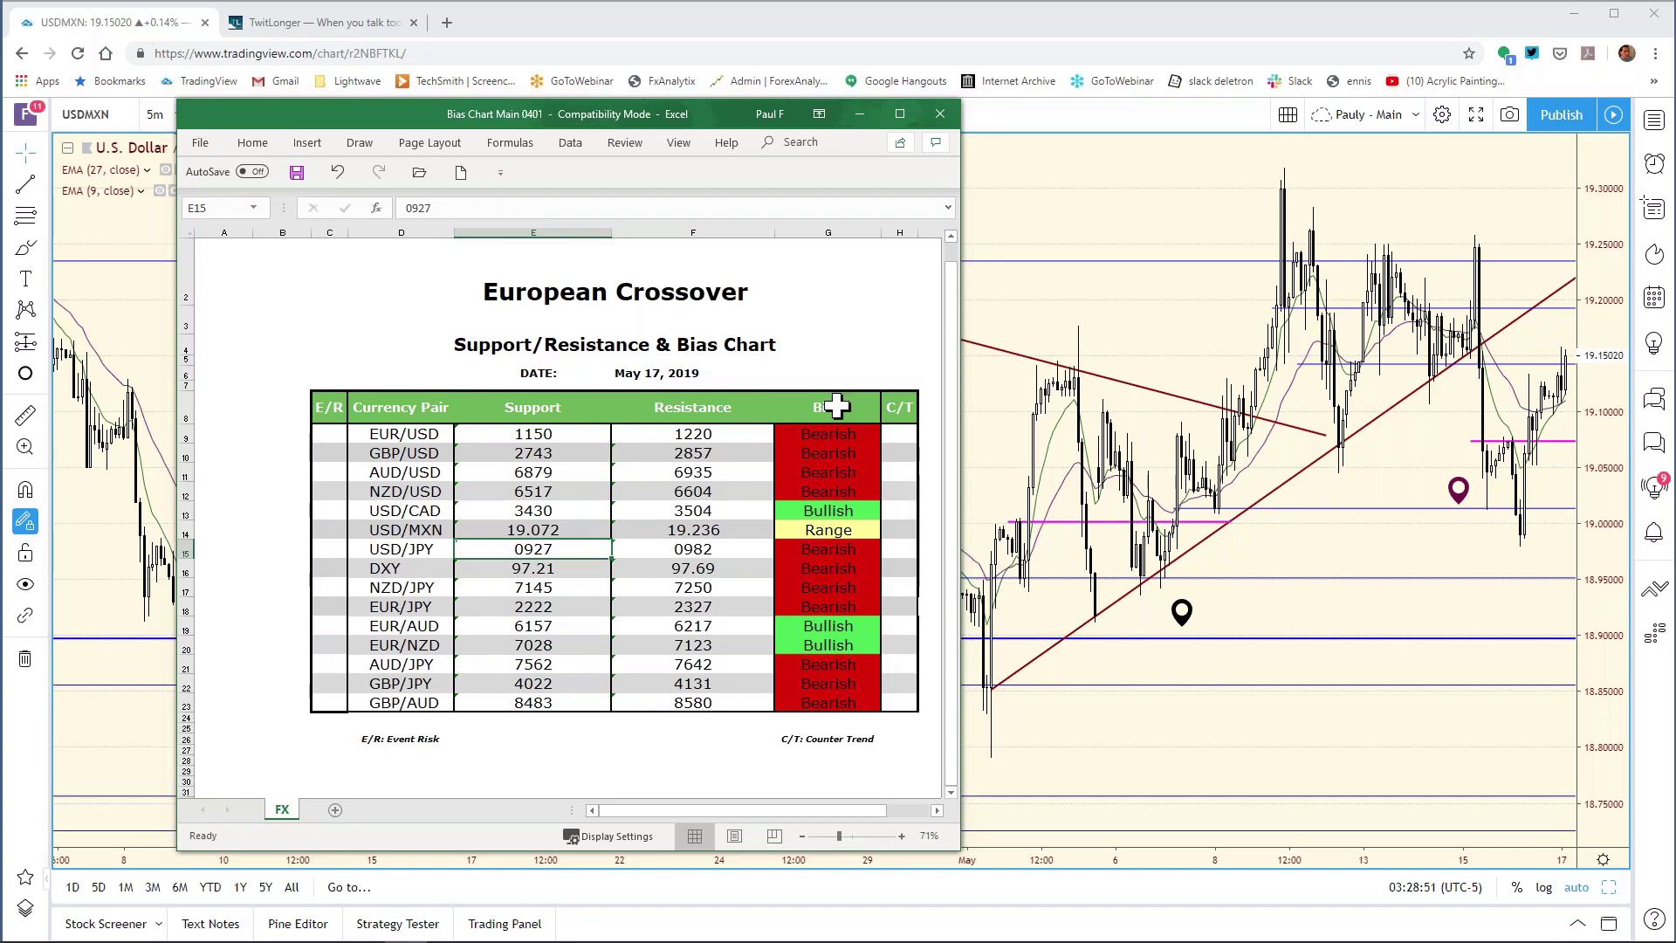
{"action": "left_click", "coordinate": [1035, 305]}
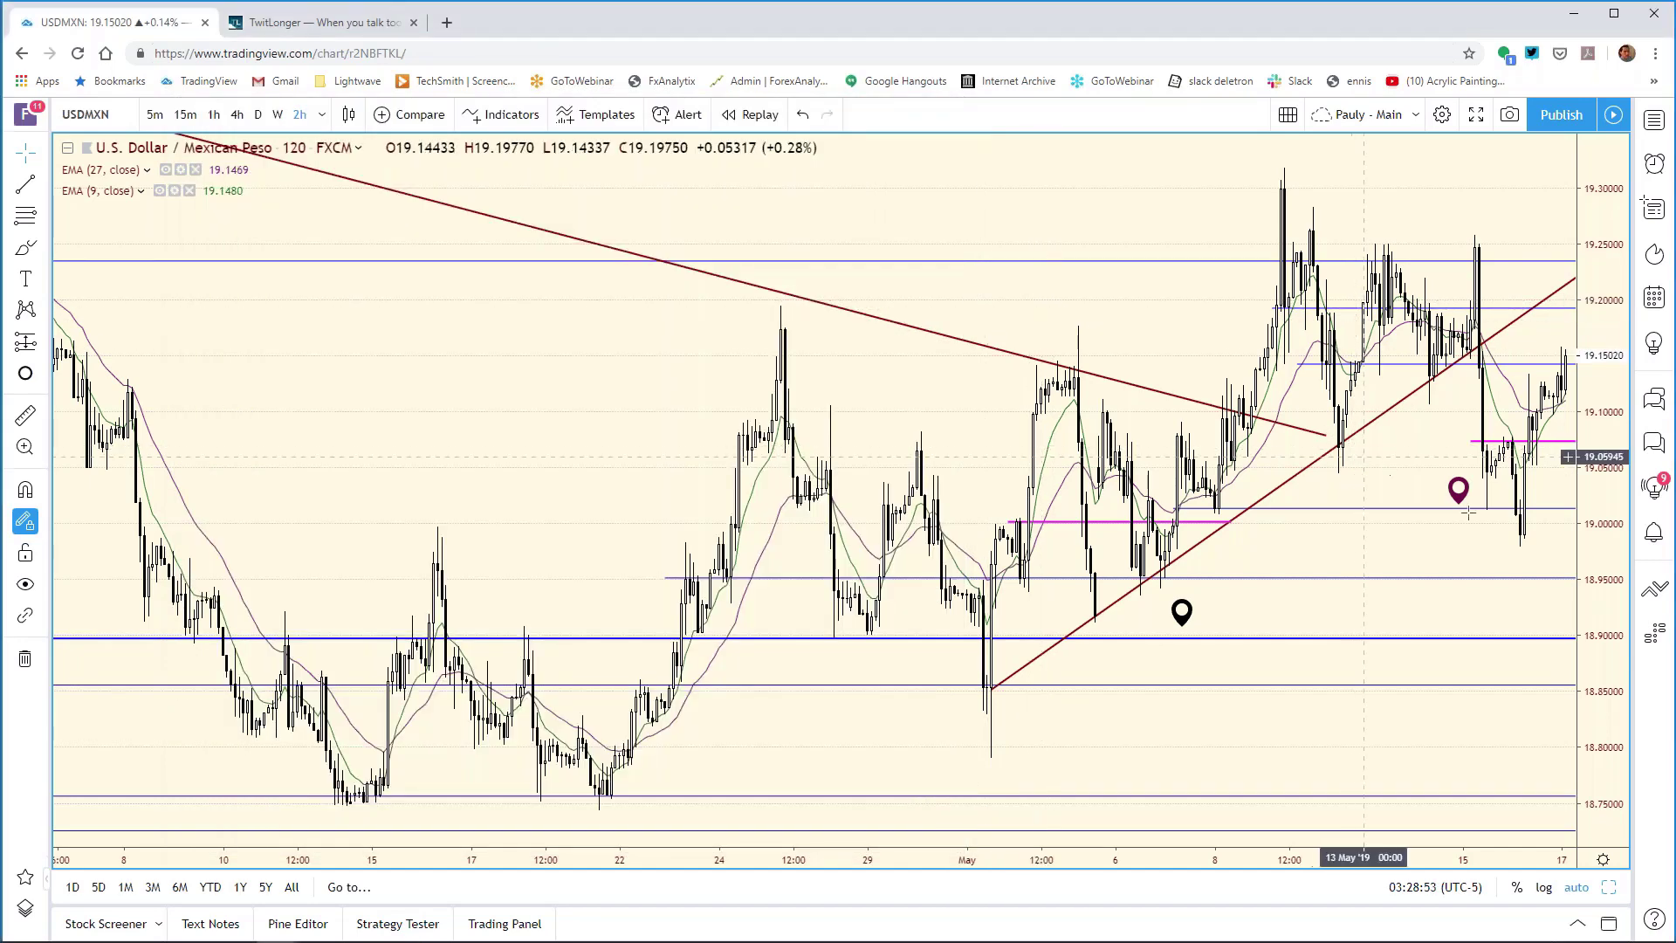
Step: Restore the eight-chart grid and switch the top-left chart to USDJPY, correcting the mistyped symbol
{"action": "left_click", "coordinate": [1607, 887]}
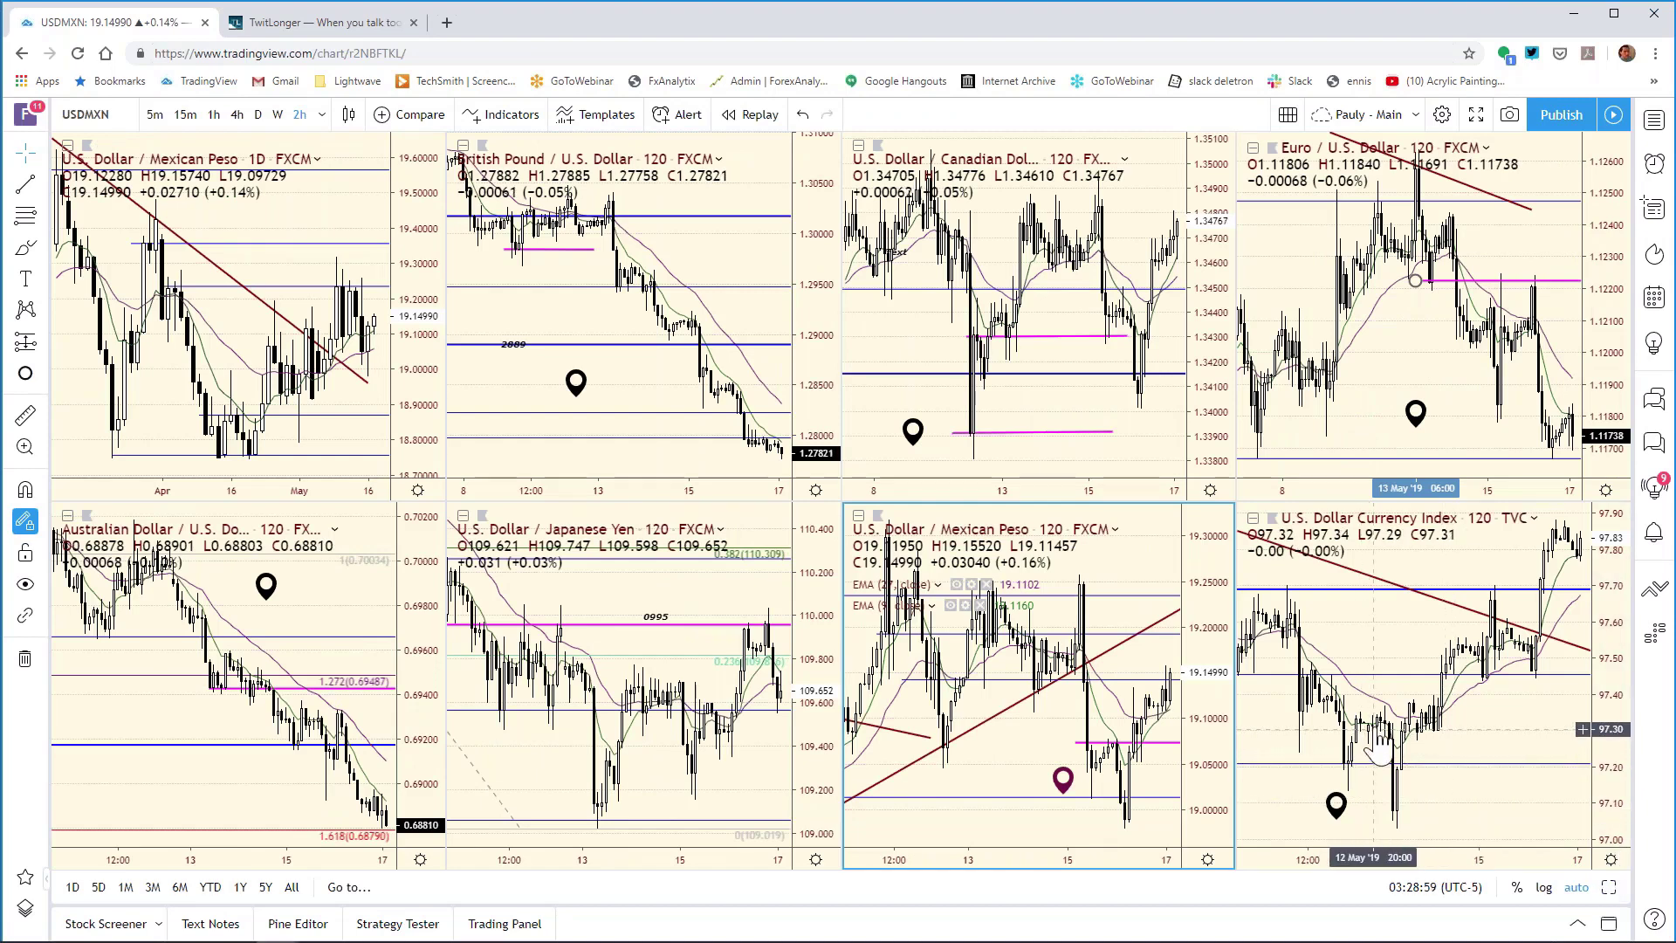
{"action": "left_click", "coordinate": [433, 218]}
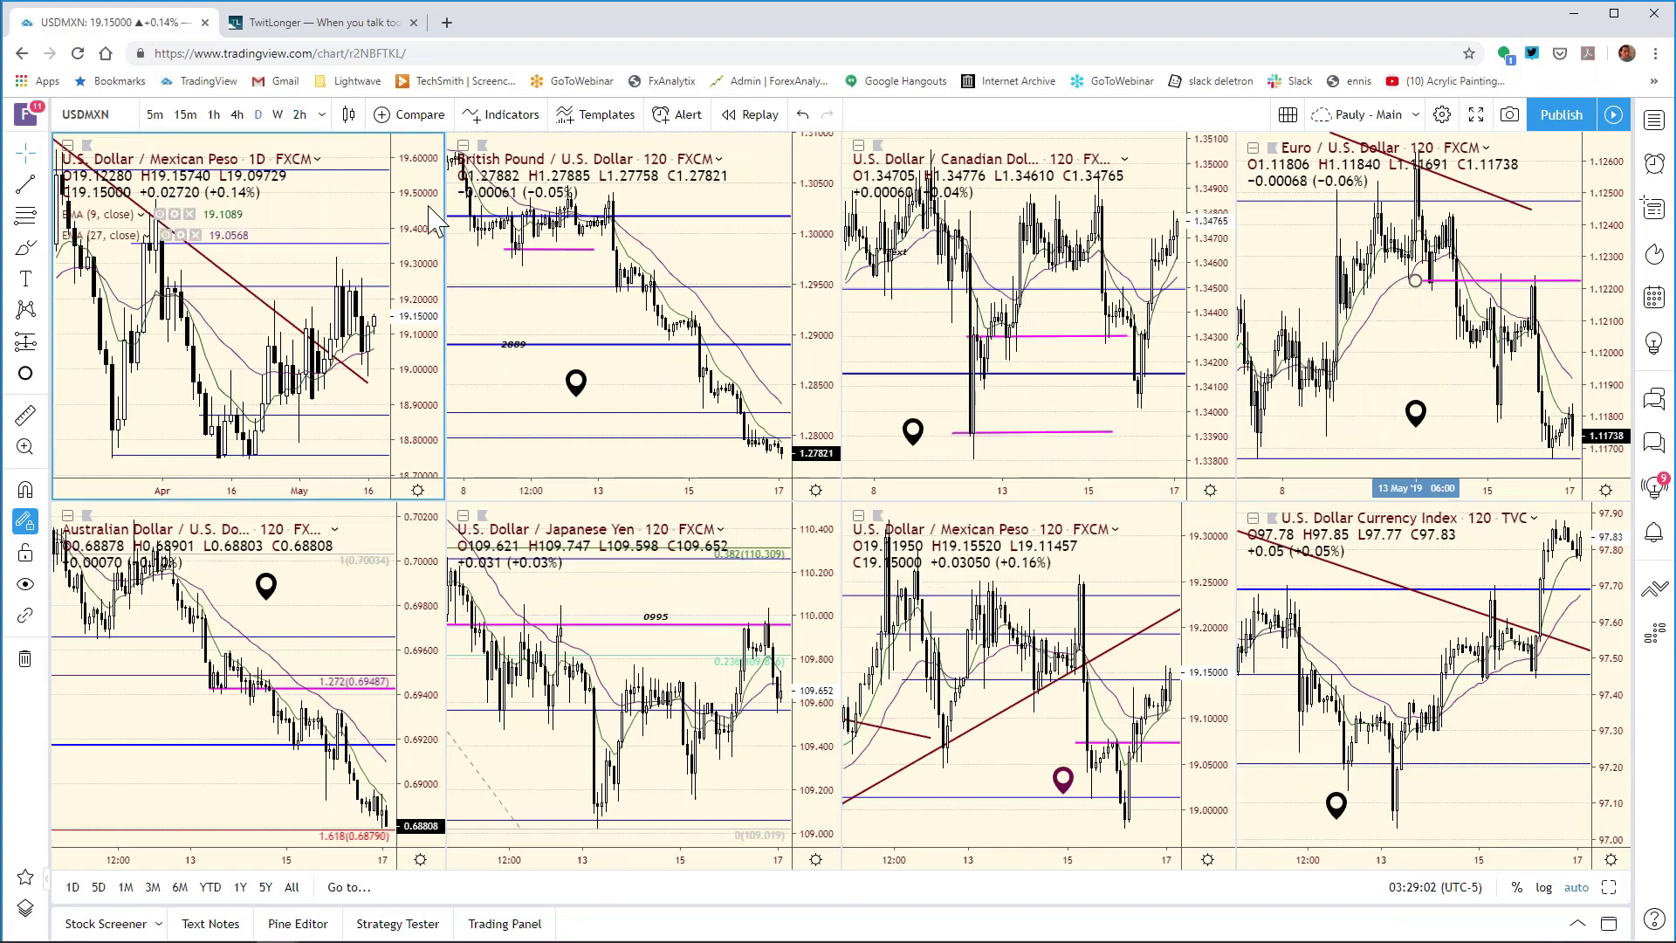
{"action": "type", "text": "USDJY"}
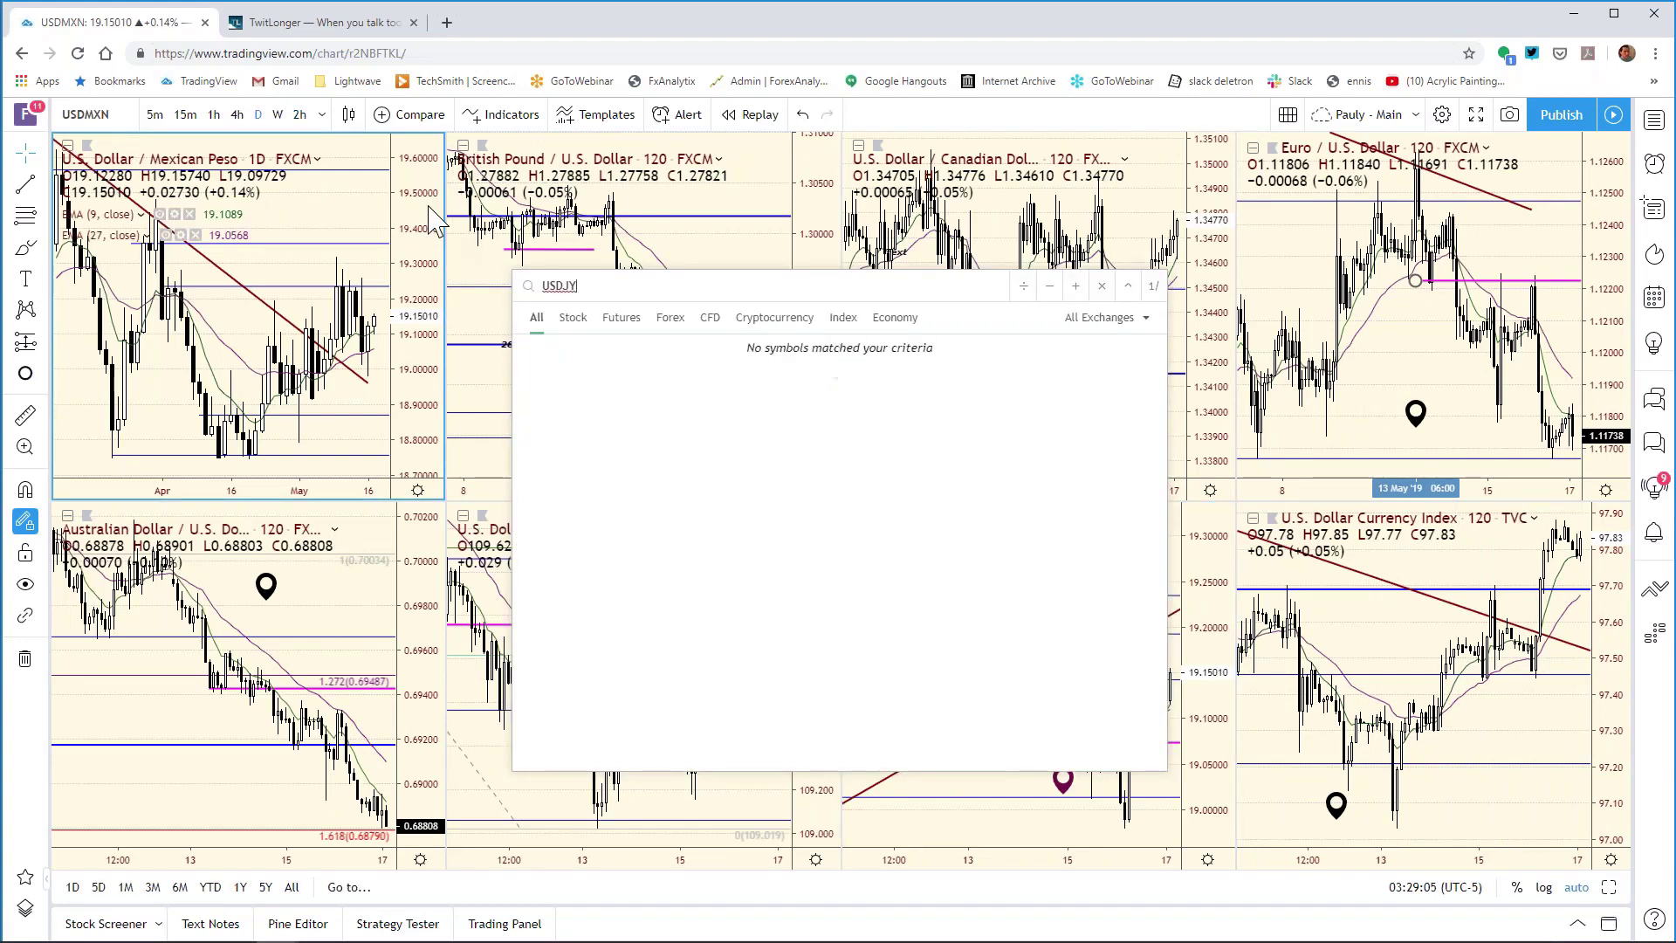
{"action": "key", "text": "Return"}
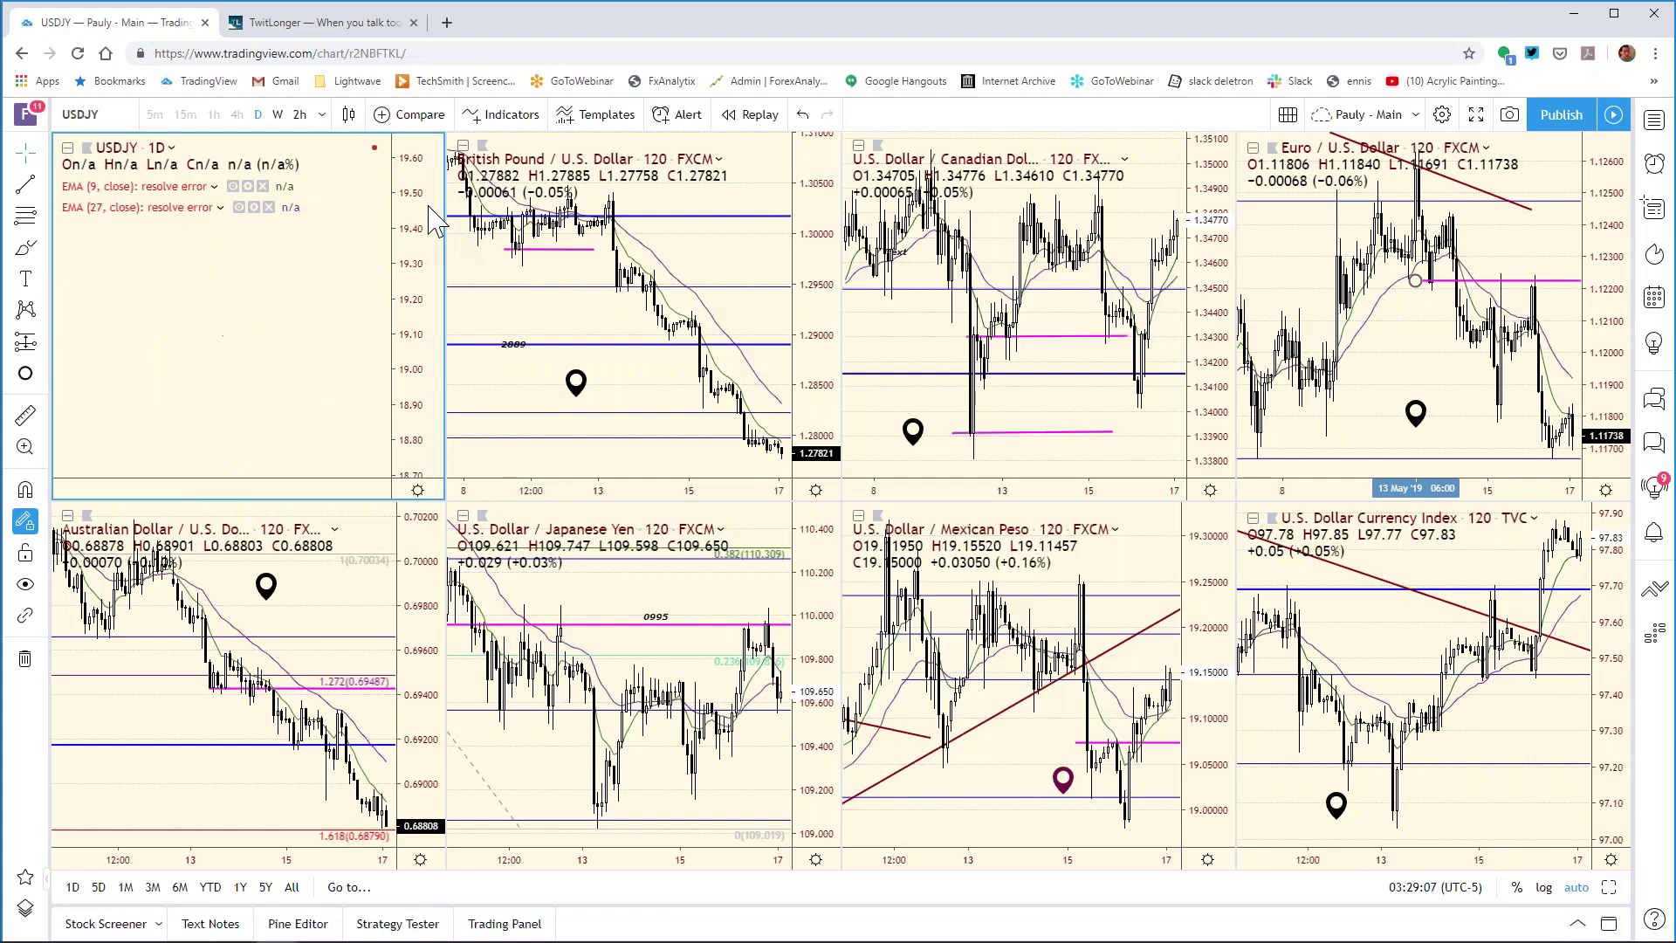
{"action": "type", "text": "USD"}
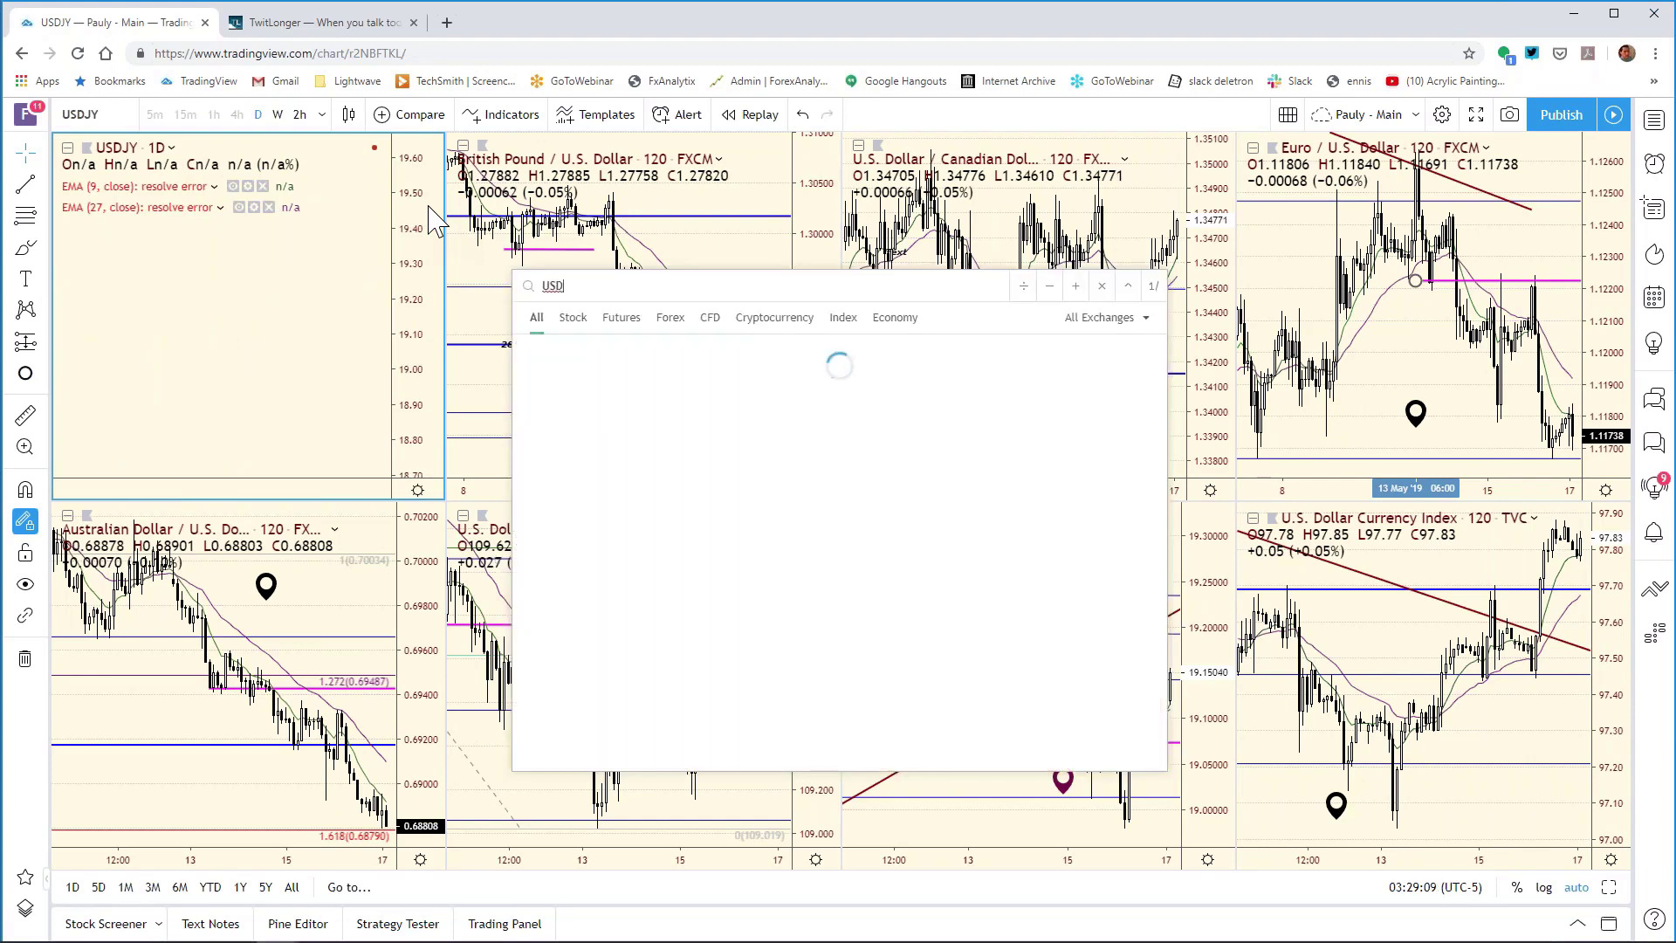
{"action": "type", "text": "JPY"}
{"action": "key", "text": "Return"}
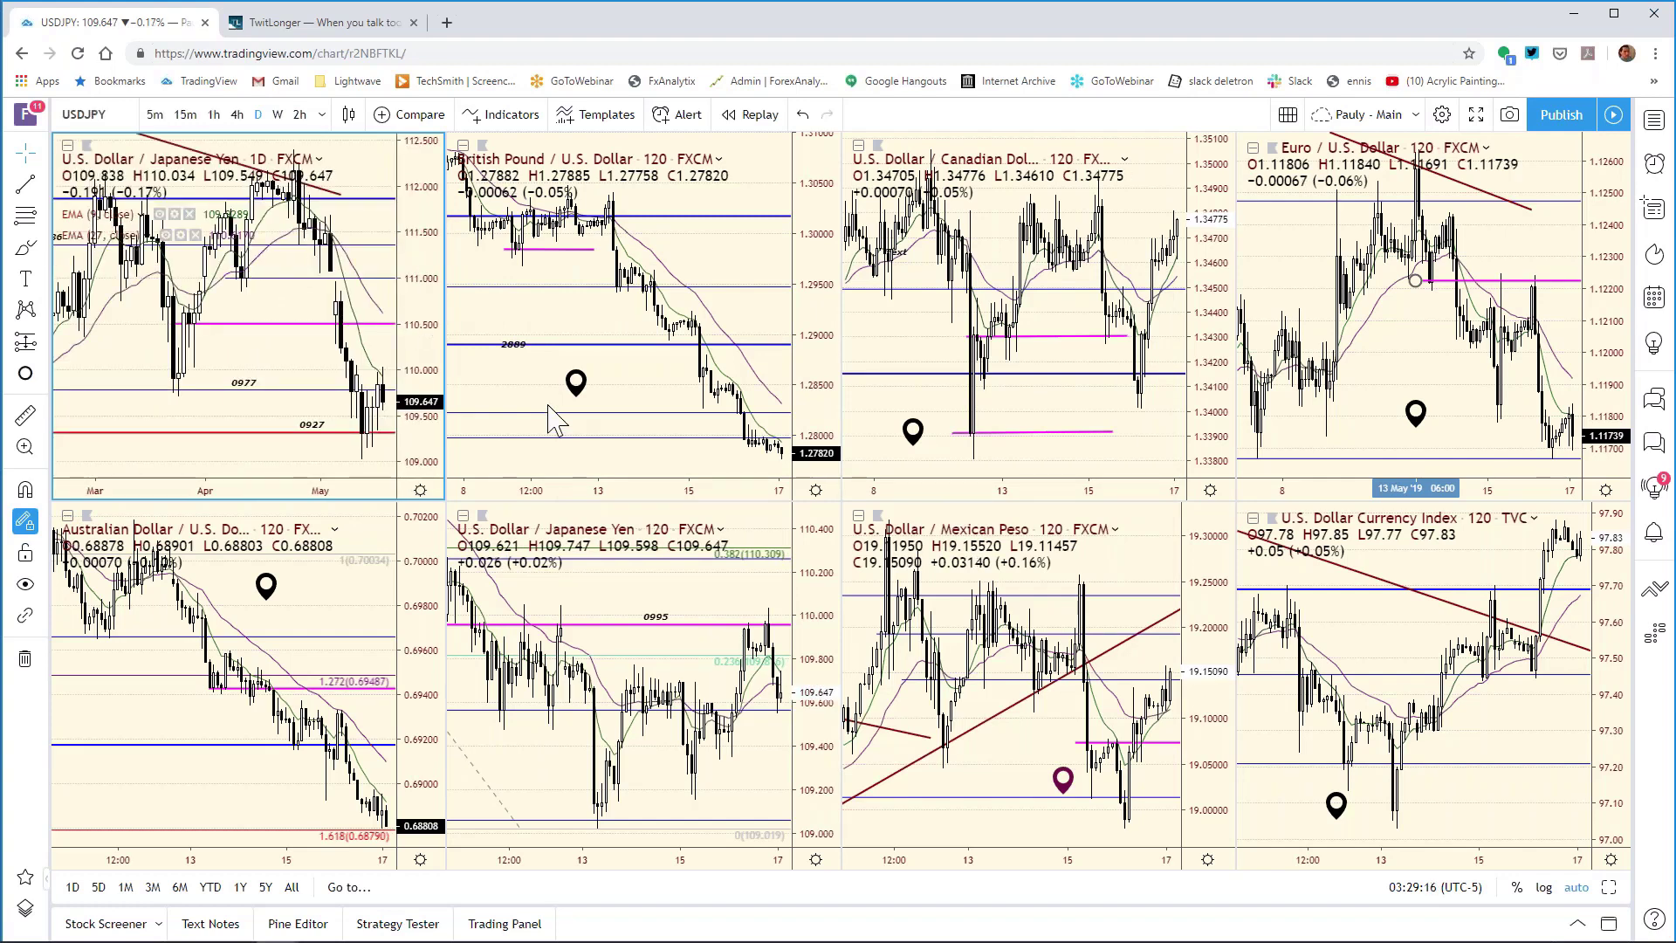
Step: Glance at the USD/JPY daily chart full-size, then maximize the bottom-middle USD/JPY 120-minute chart
{"action": "left_click", "coordinate": [1606, 887]}
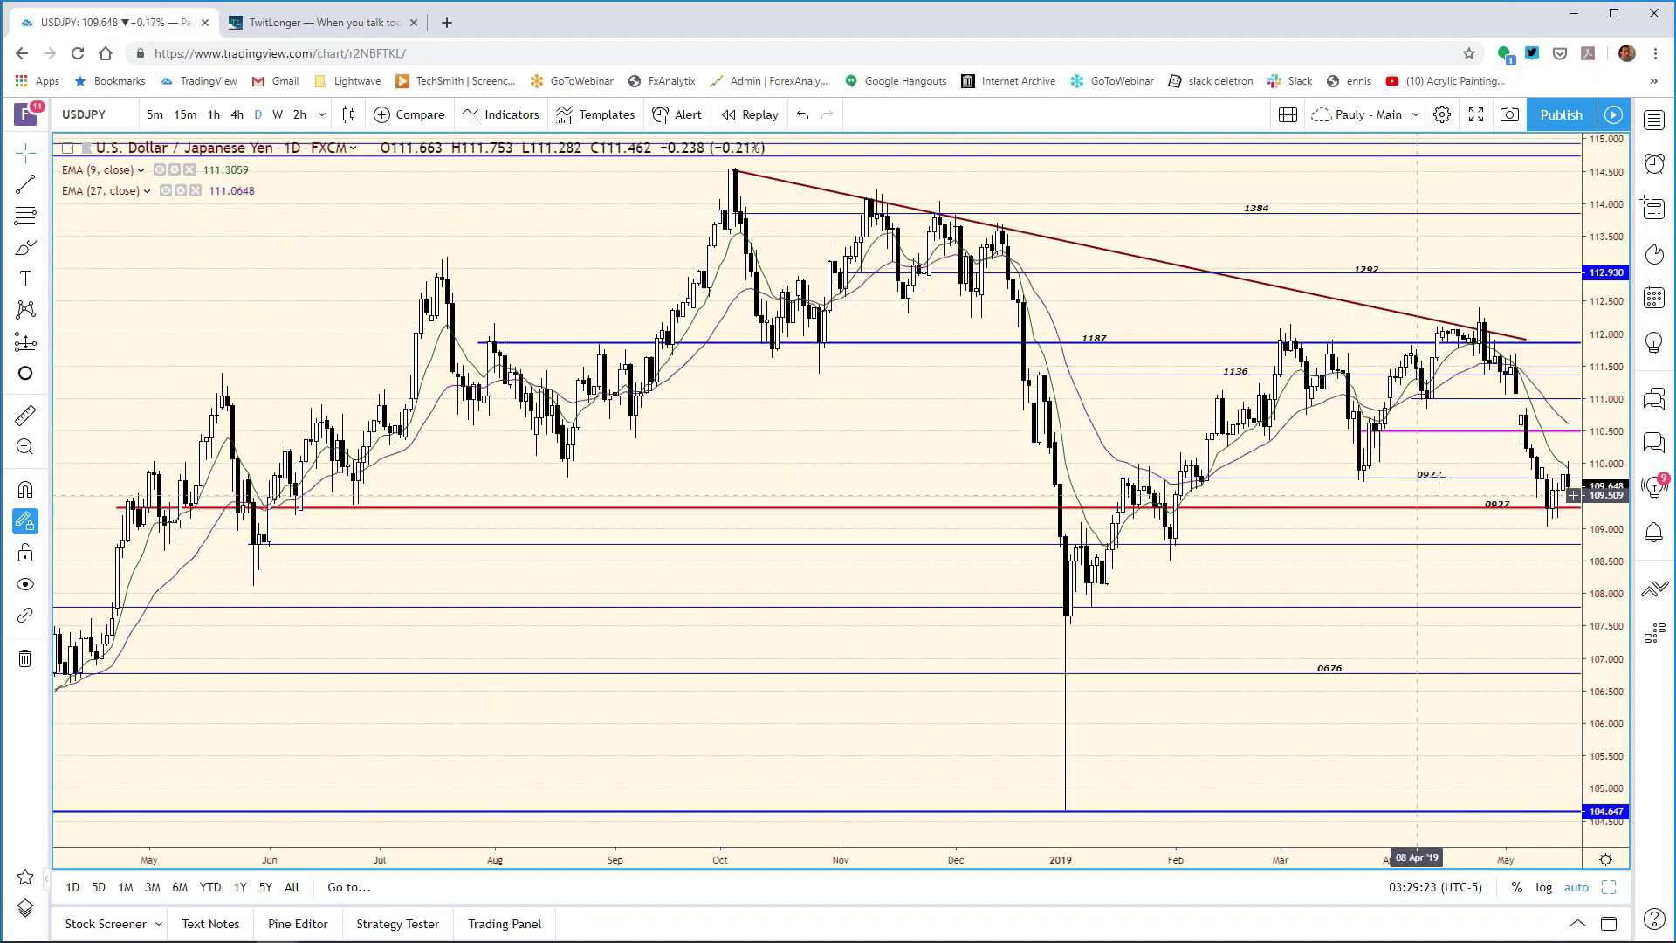
{"action": "left_click", "coordinate": [1608, 887]}
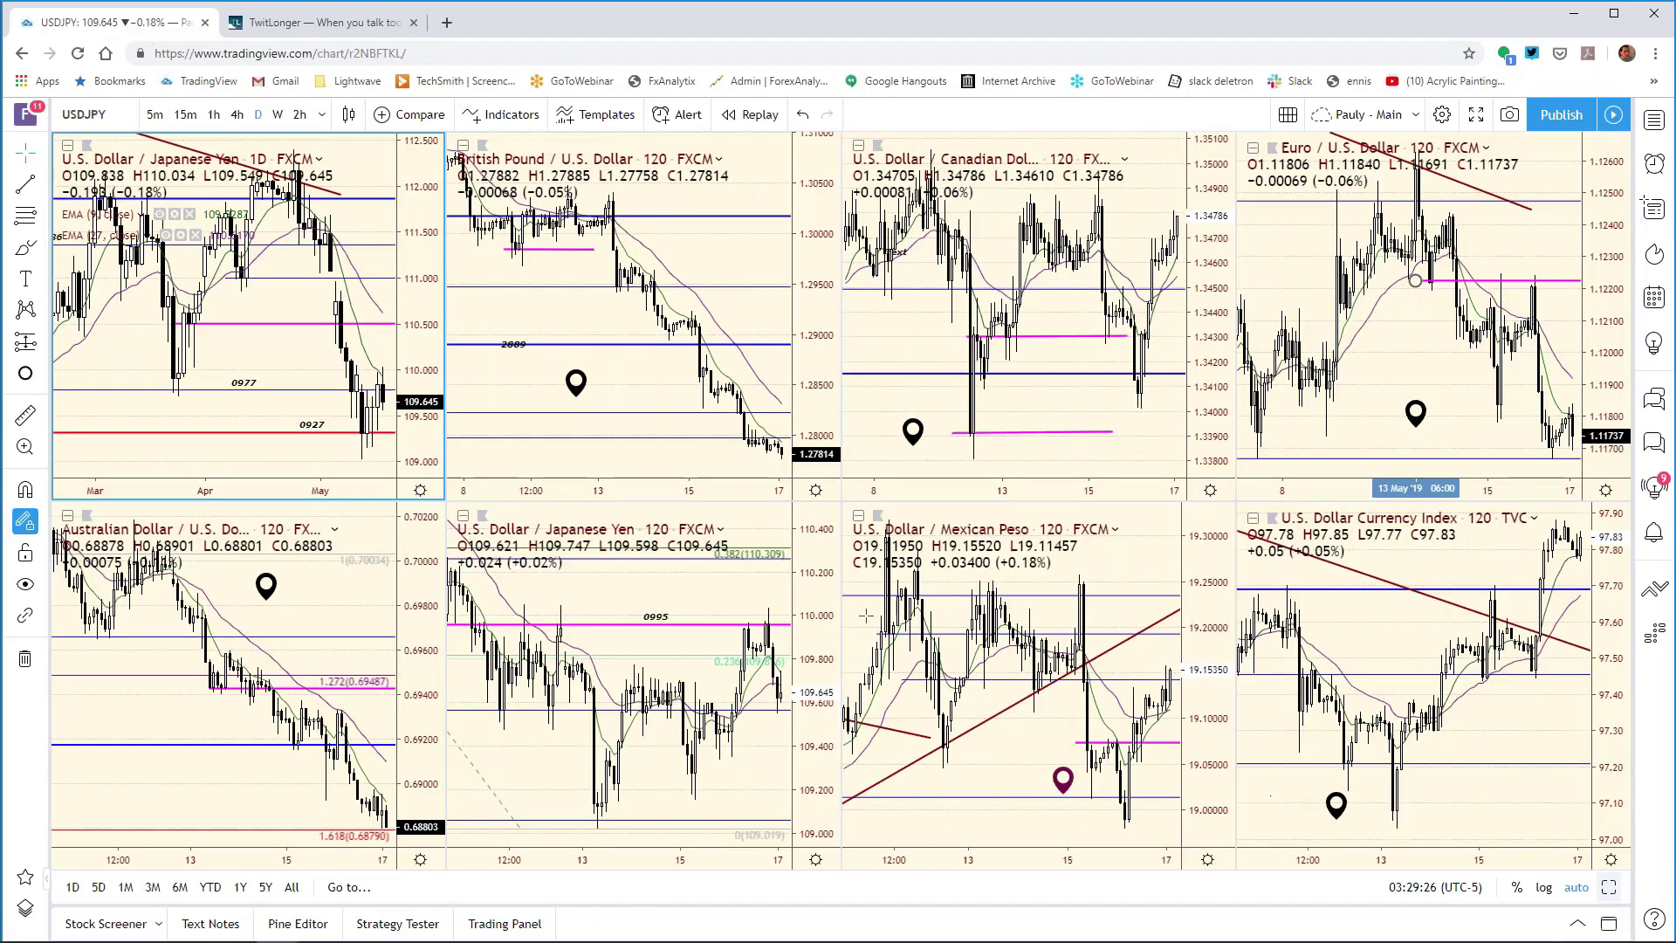
{"action": "left_click", "coordinate": [807, 589]}
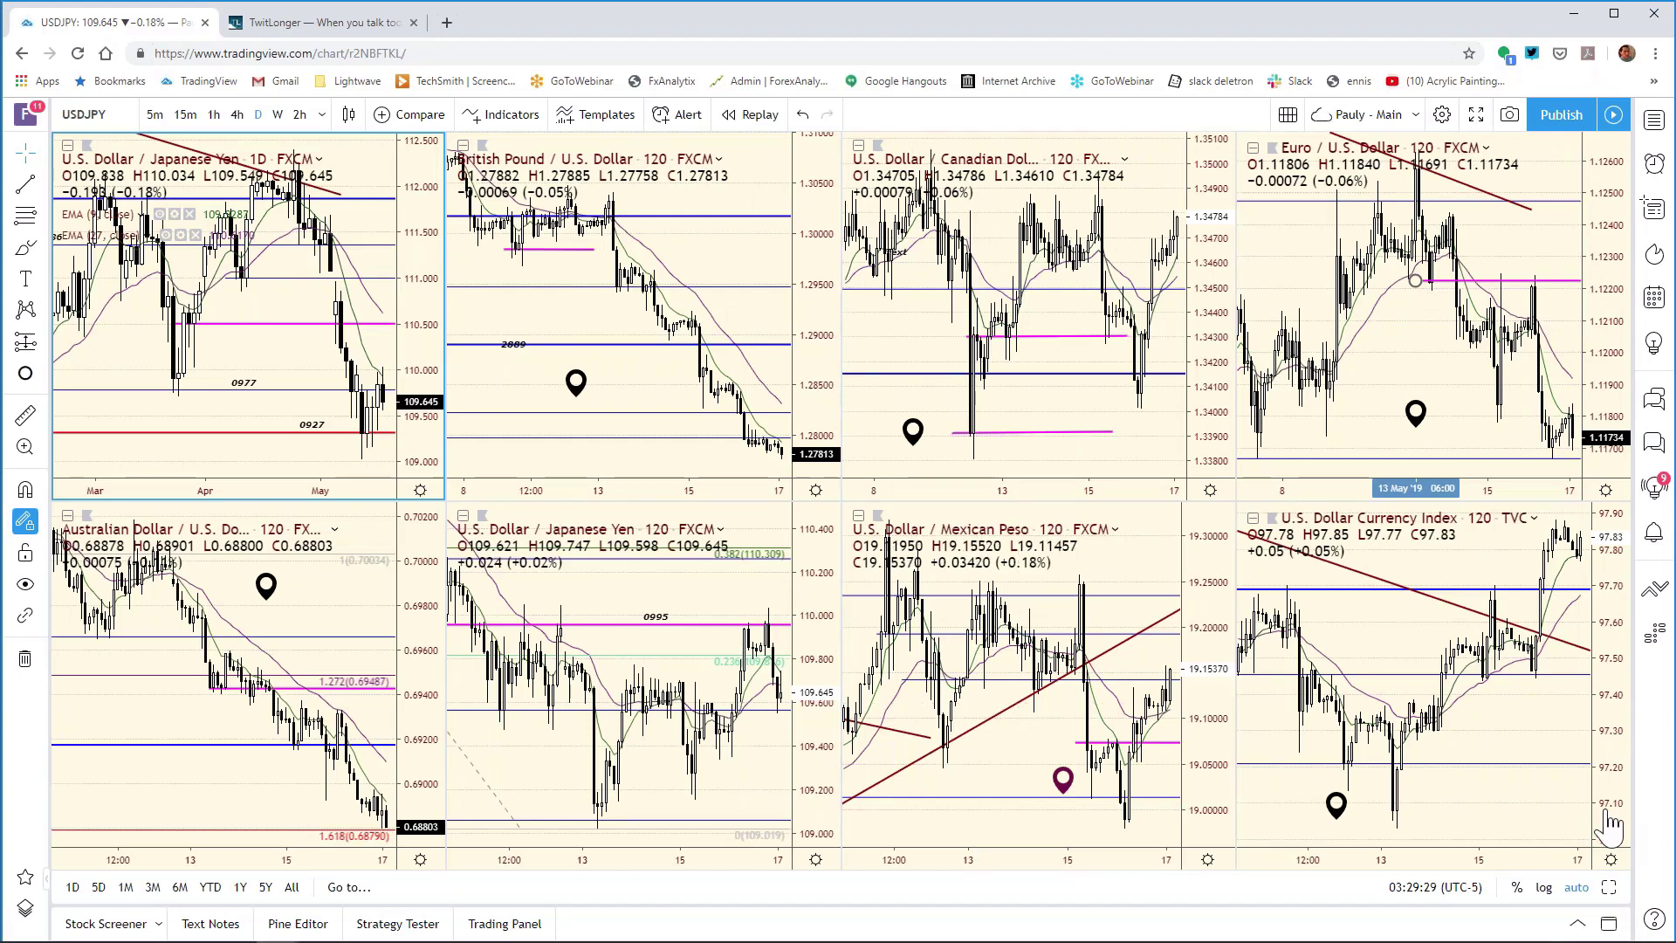
{"action": "left_click", "coordinate": [1608, 886]}
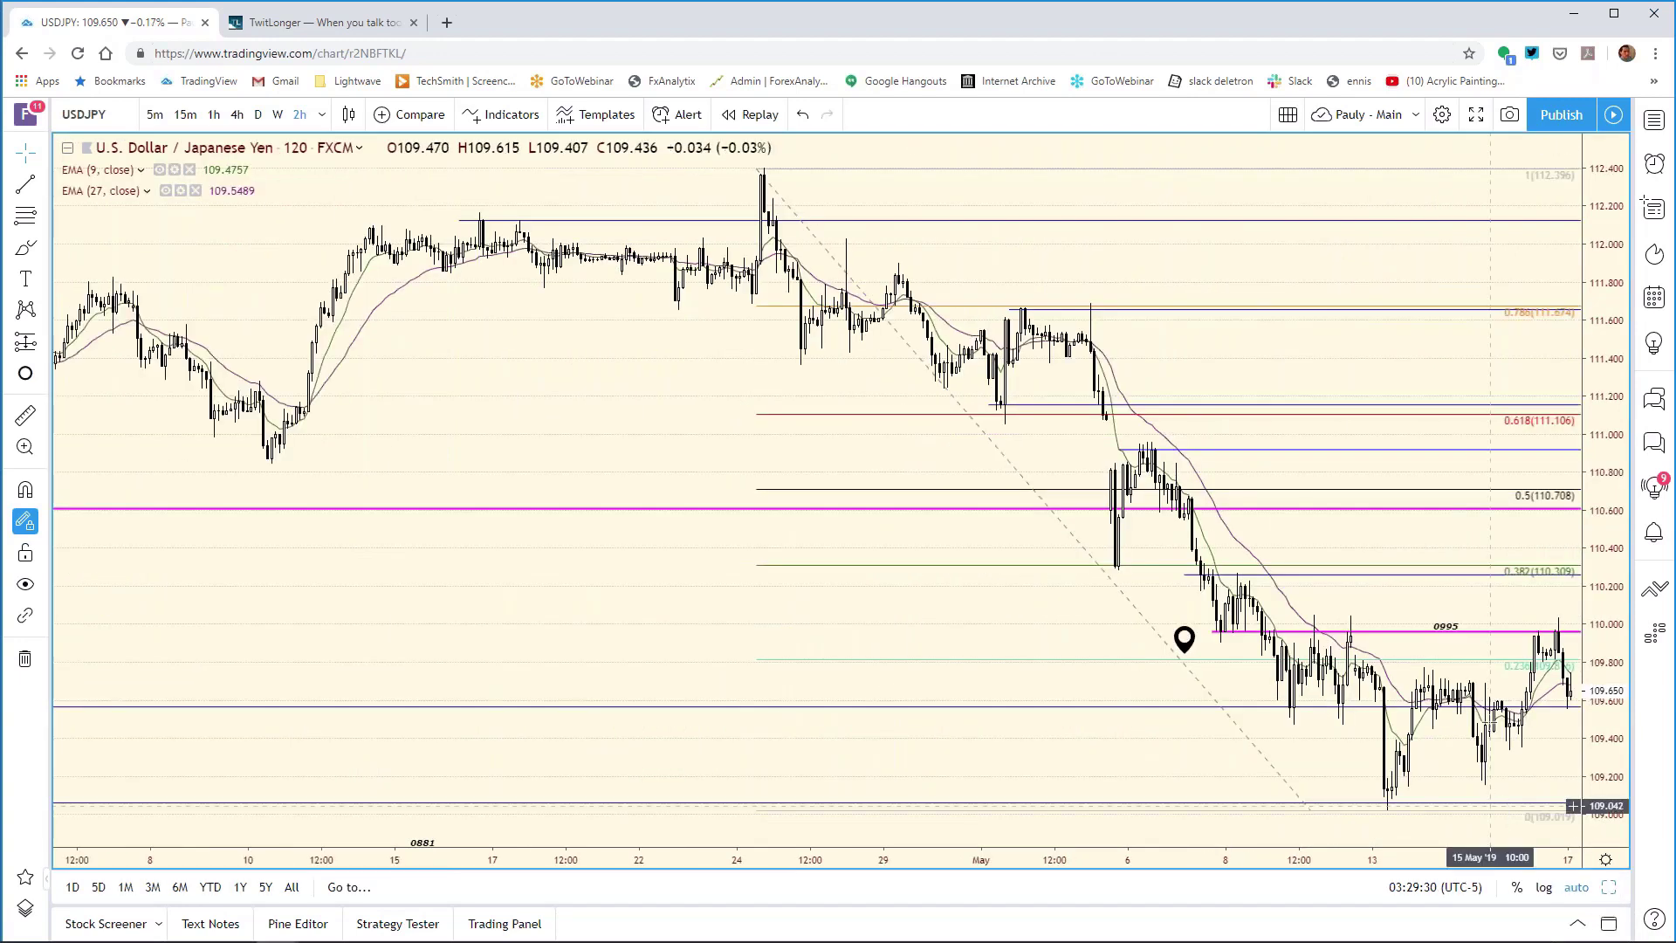
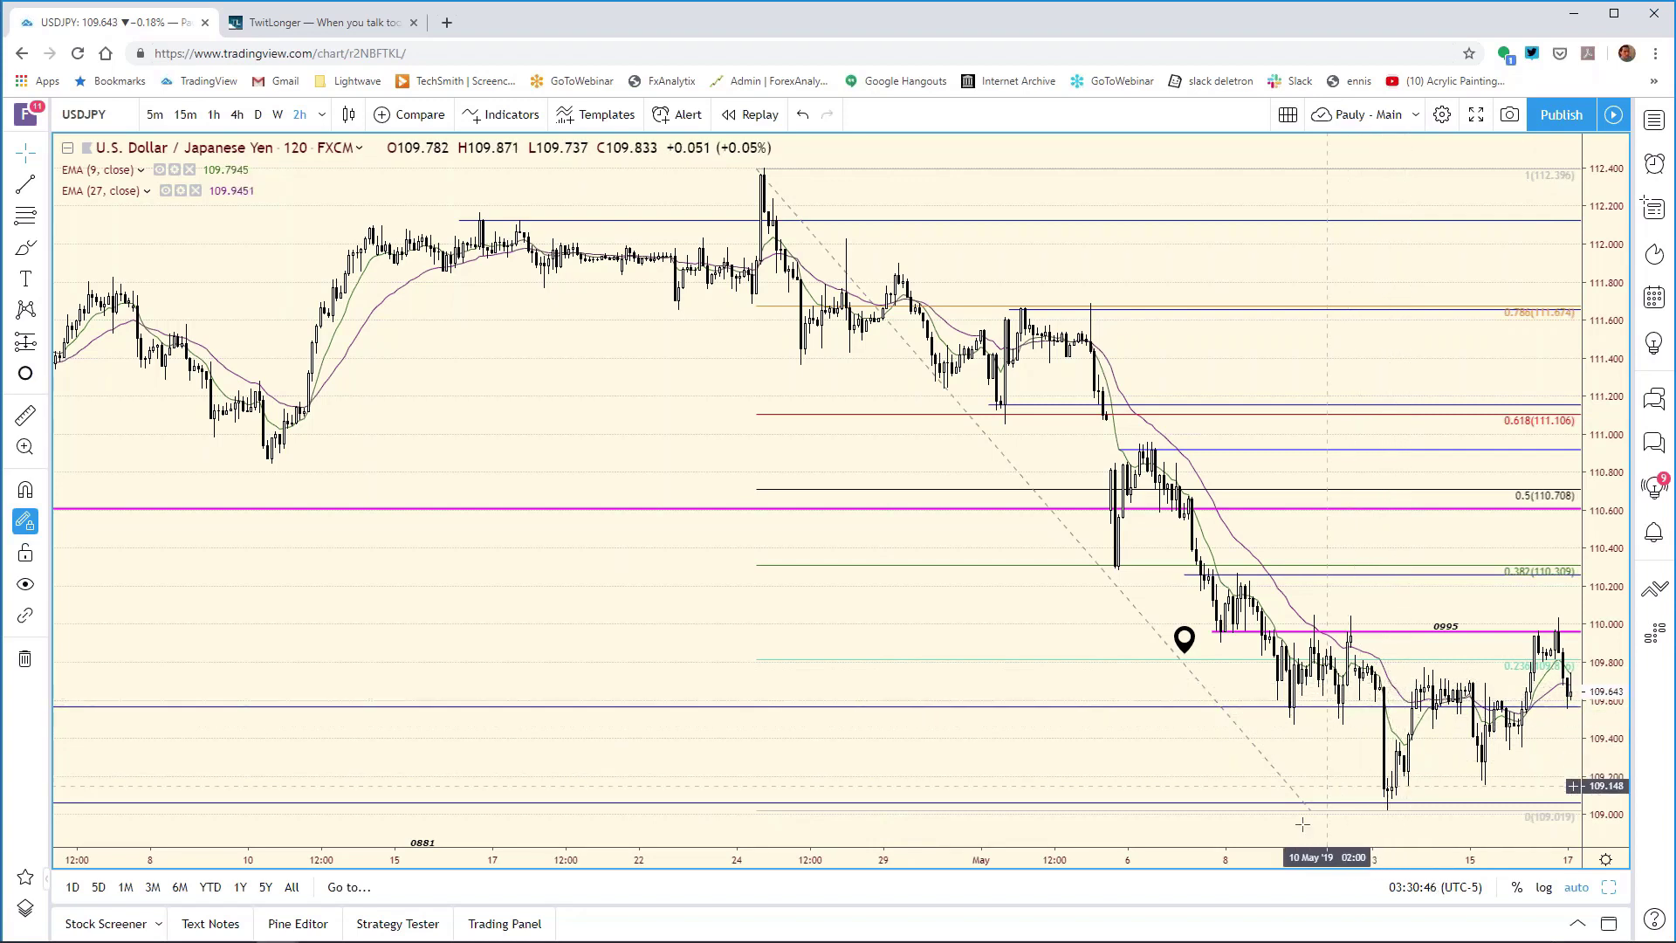
Step: Remove the magenta horizontal line near 110.60 from the USDJPY chart
{"action": "scroll", "coordinate": [1091, 811], "scroll_direction": "up", "scroll_amount": 5}
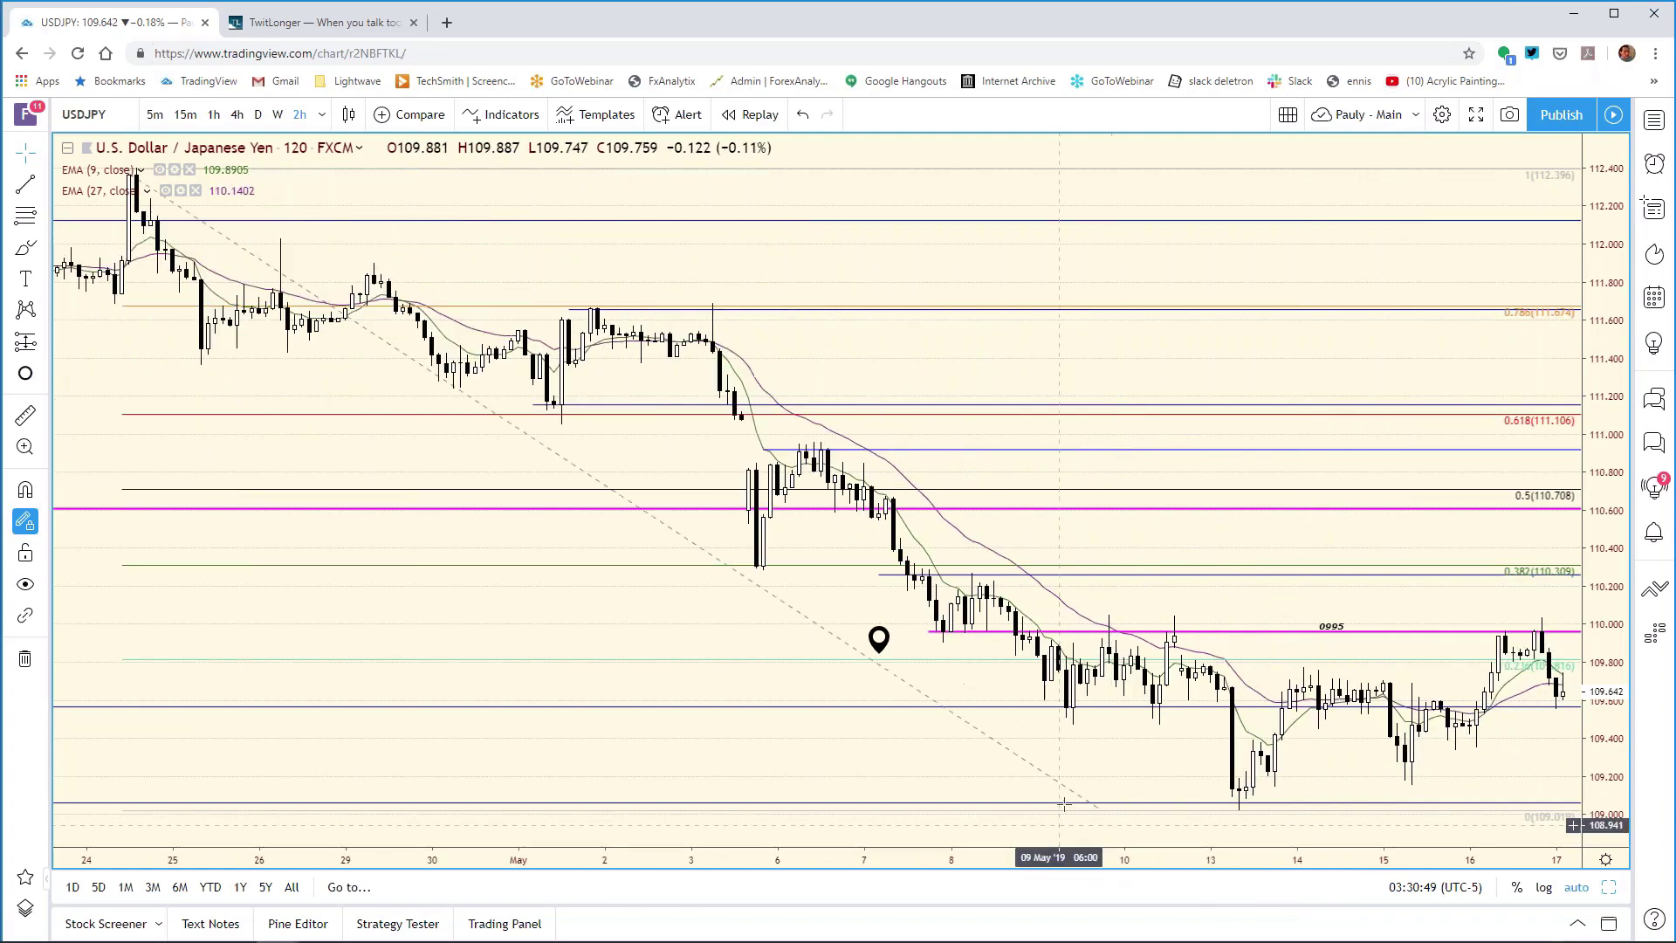
{"action": "scroll", "coordinate": [1223, 829], "scroll_direction": "down", "scroll_amount": 5}
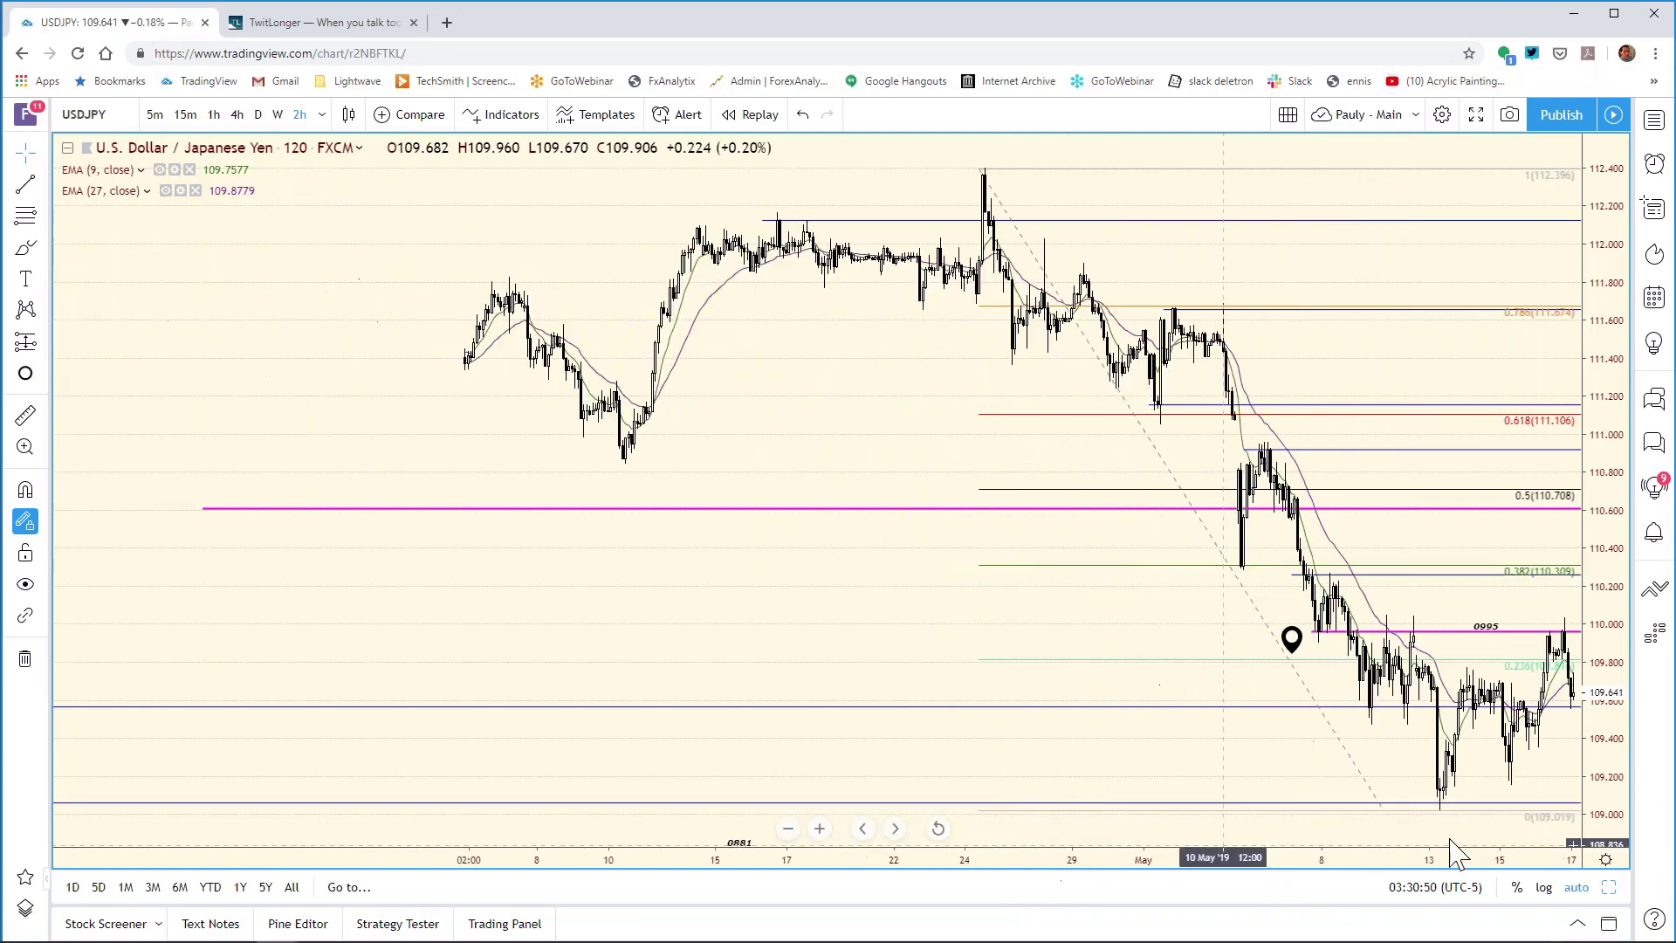
{"action": "scroll", "coordinate": [1453, 851], "scroll_direction": "down", "scroll_amount": 5}
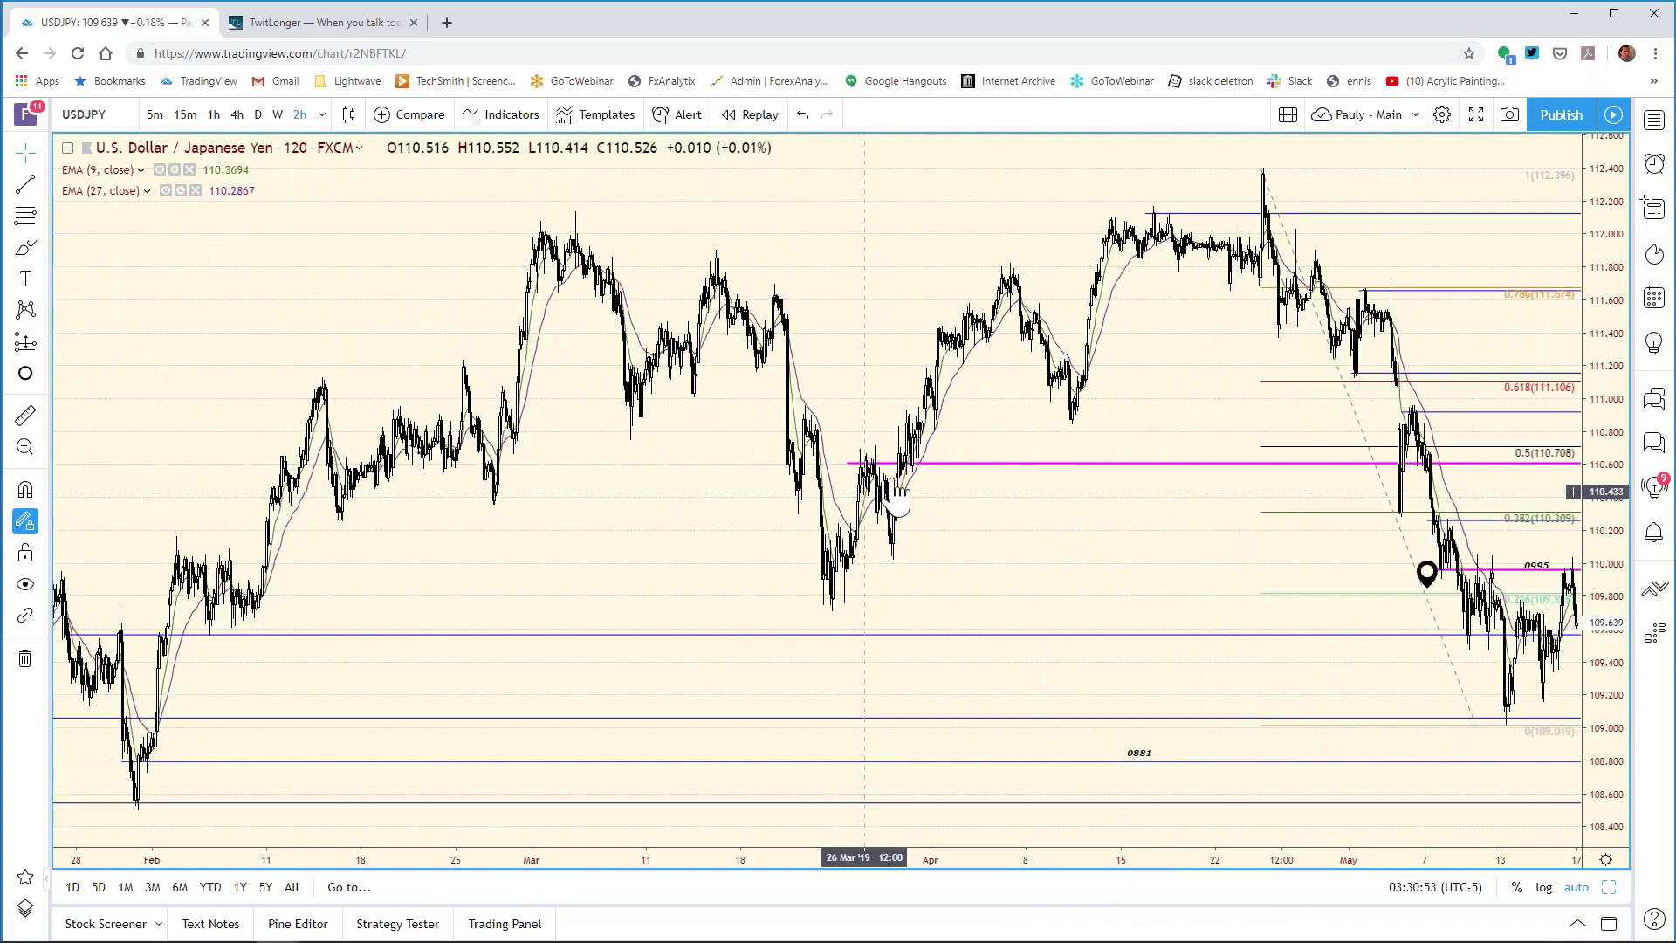
{"action": "right_click", "coordinate": [918, 463]}
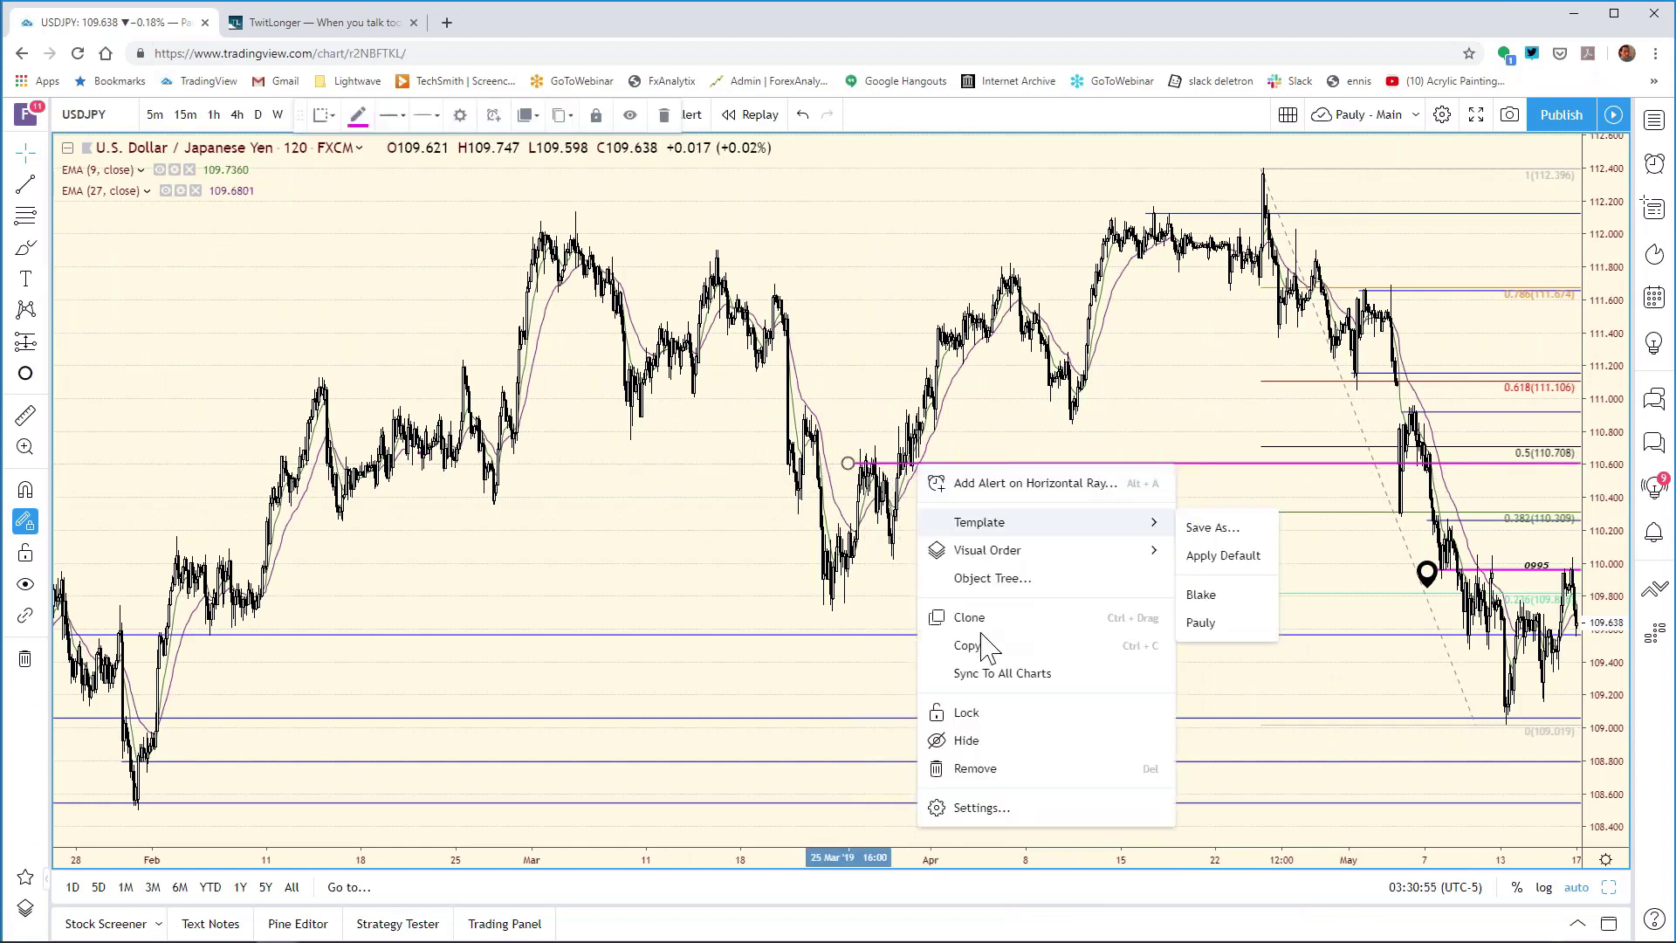
{"action": "left_click", "coordinate": [976, 768]}
Step: Add a horizontal level near 109.58 and lower the 0995 line to about 109.86
{"action": "left_click_drag", "start_coordinate": [1082, 859], "coordinate": [722, 803]}
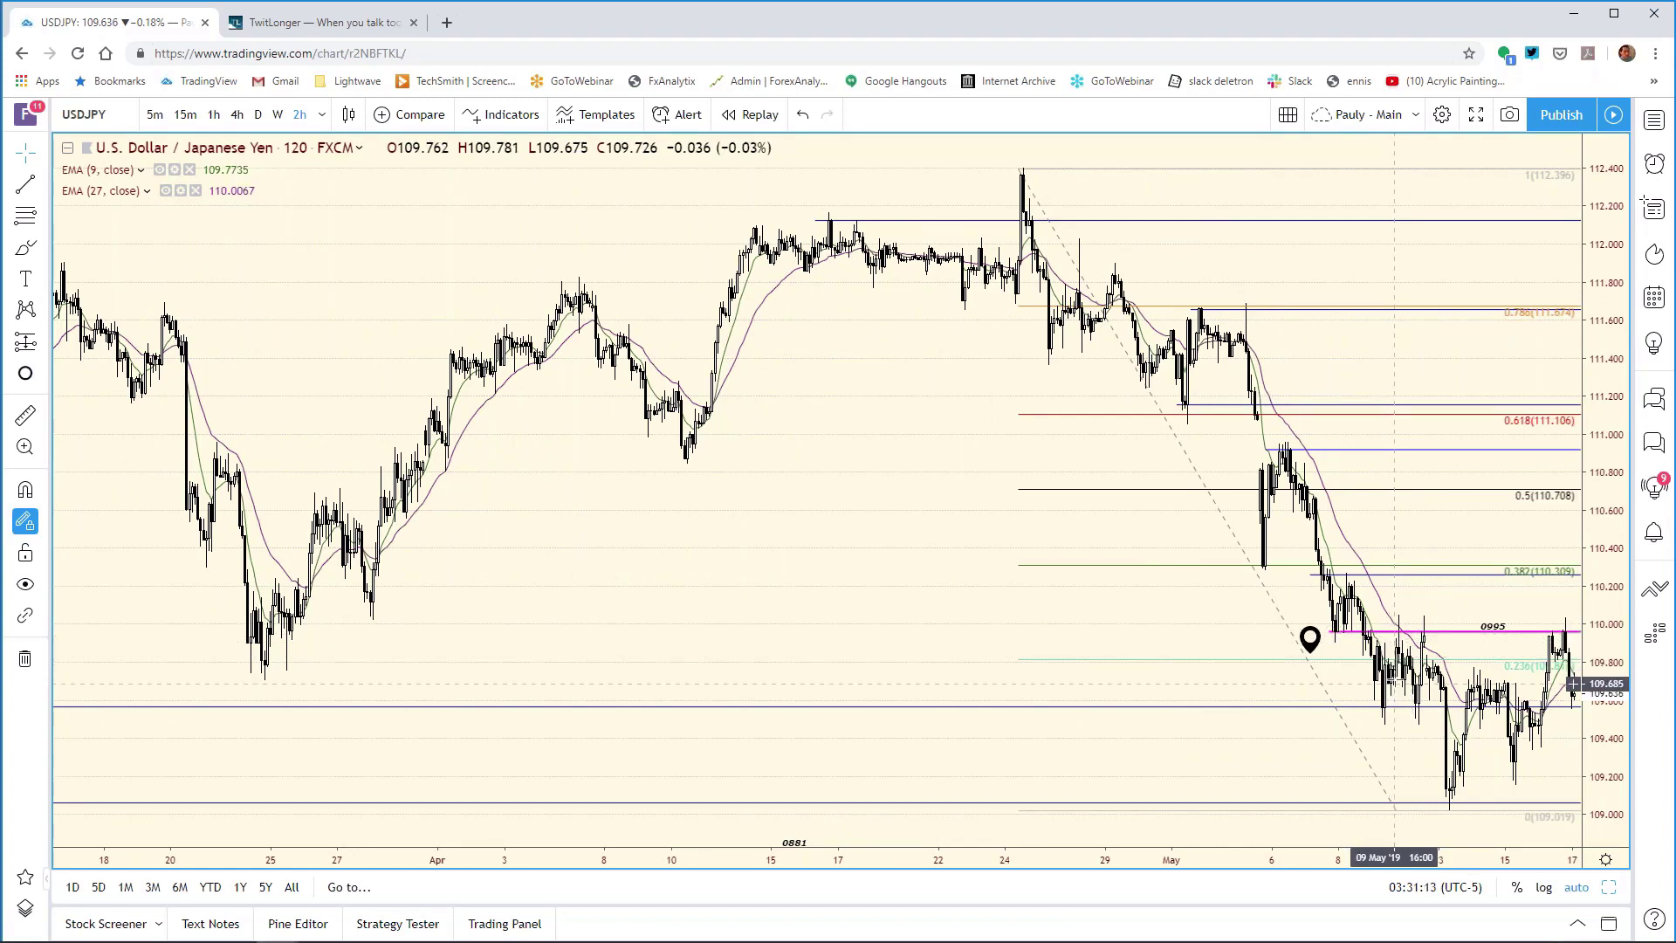
{"action": "left_click", "coordinate": [1384, 705]}
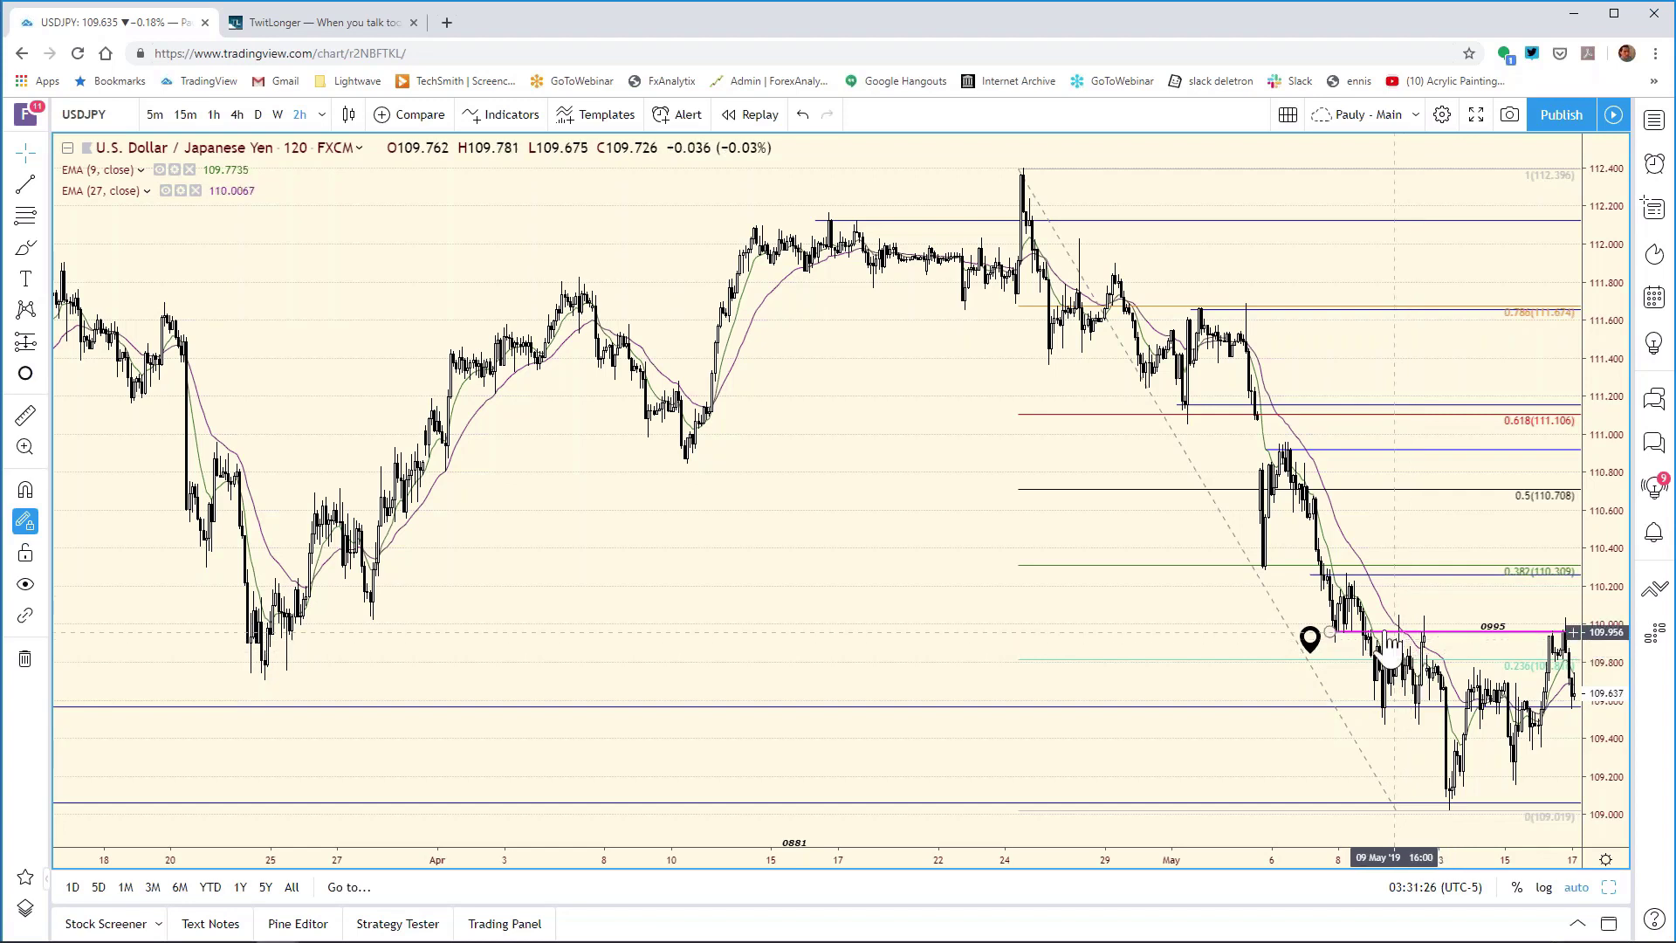
{"action": "left_click_drag", "start_coordinate": [1380, 628], "coordinate": [1593, 668]}
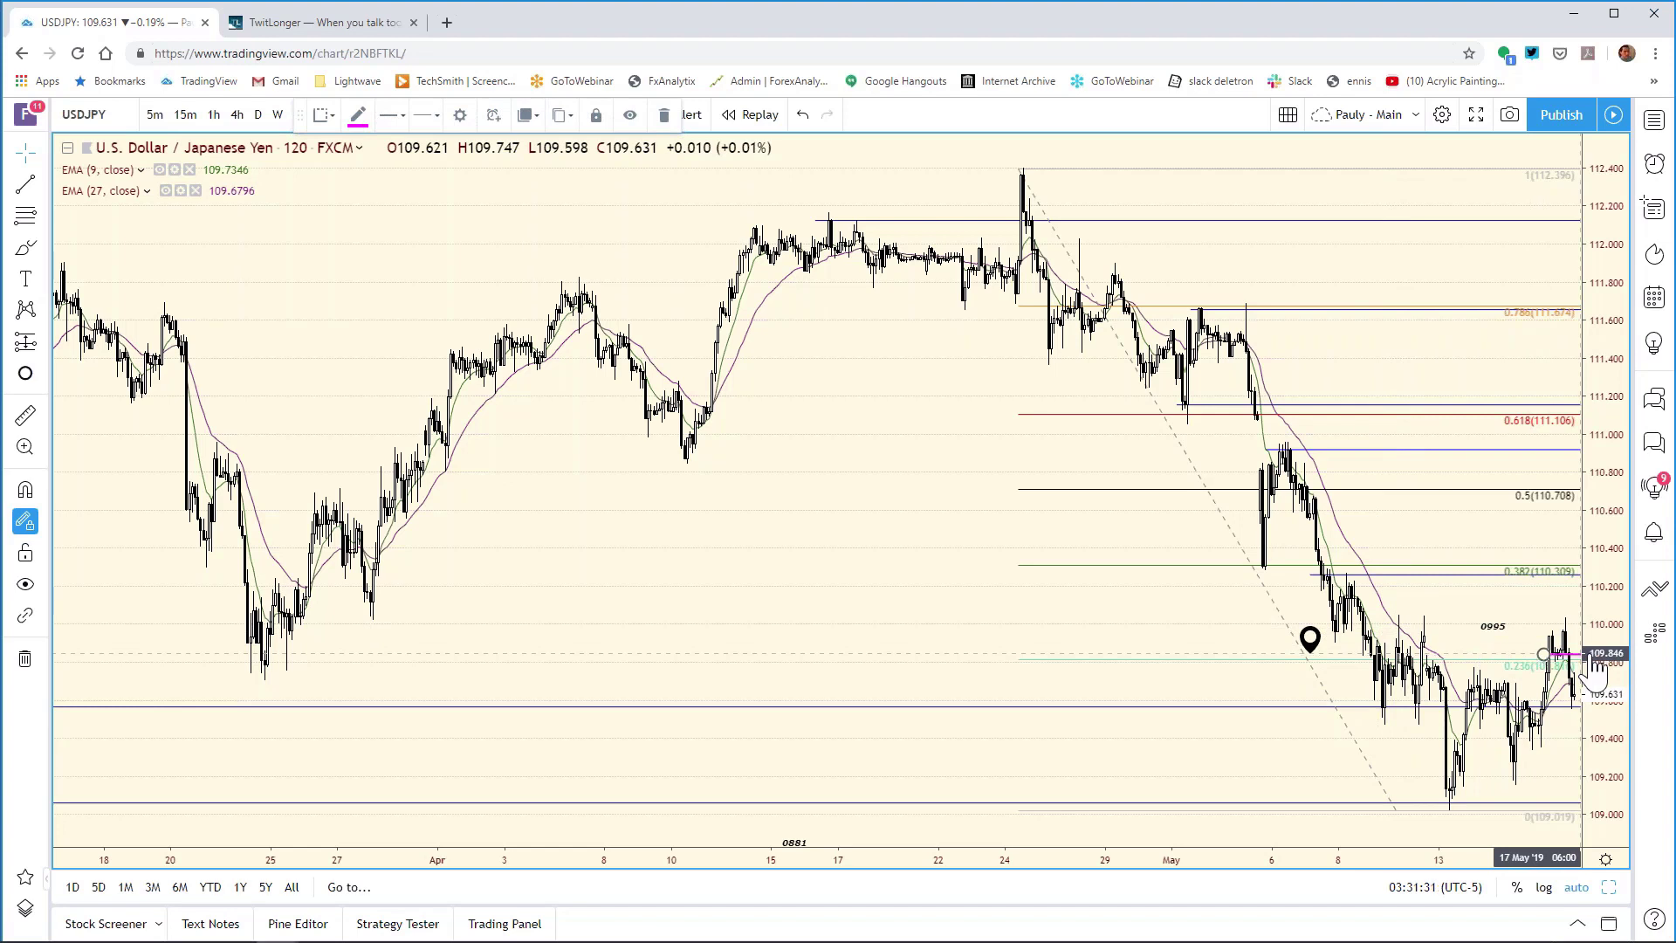
{"action": "left_click", "coordinate": [1515, 690]}
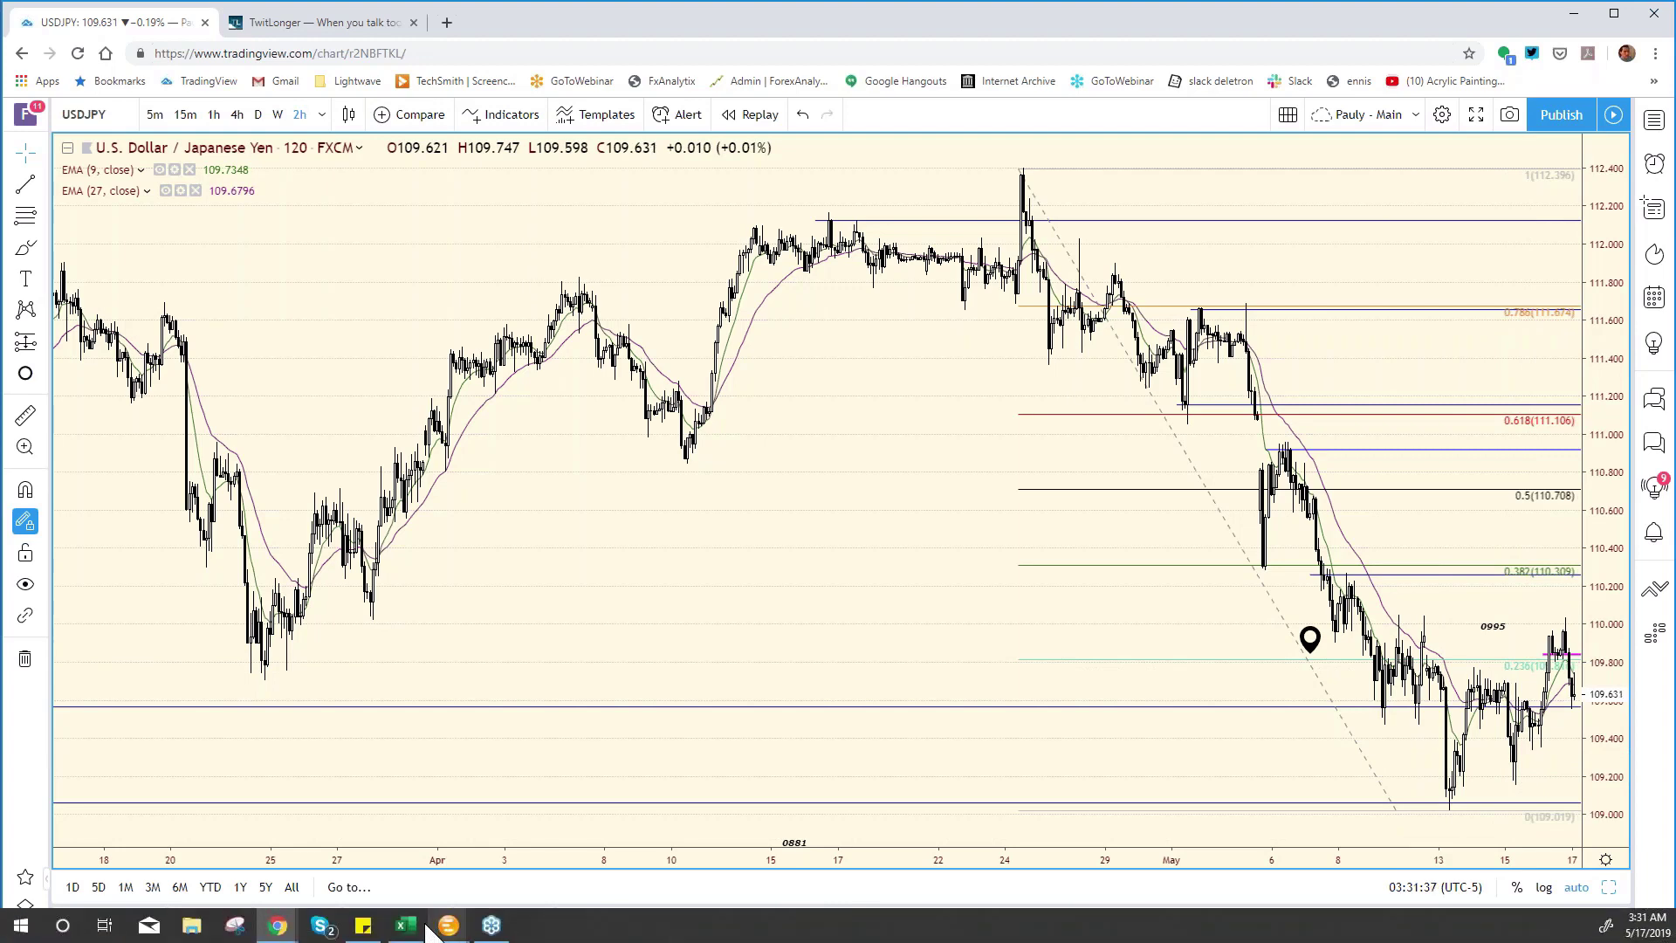
Step: Change the USD/JPY resistance in cell F15 from 0982 to 0984 and return to TradingView
{"action": "left_click", "coordinate": [404, 925]}
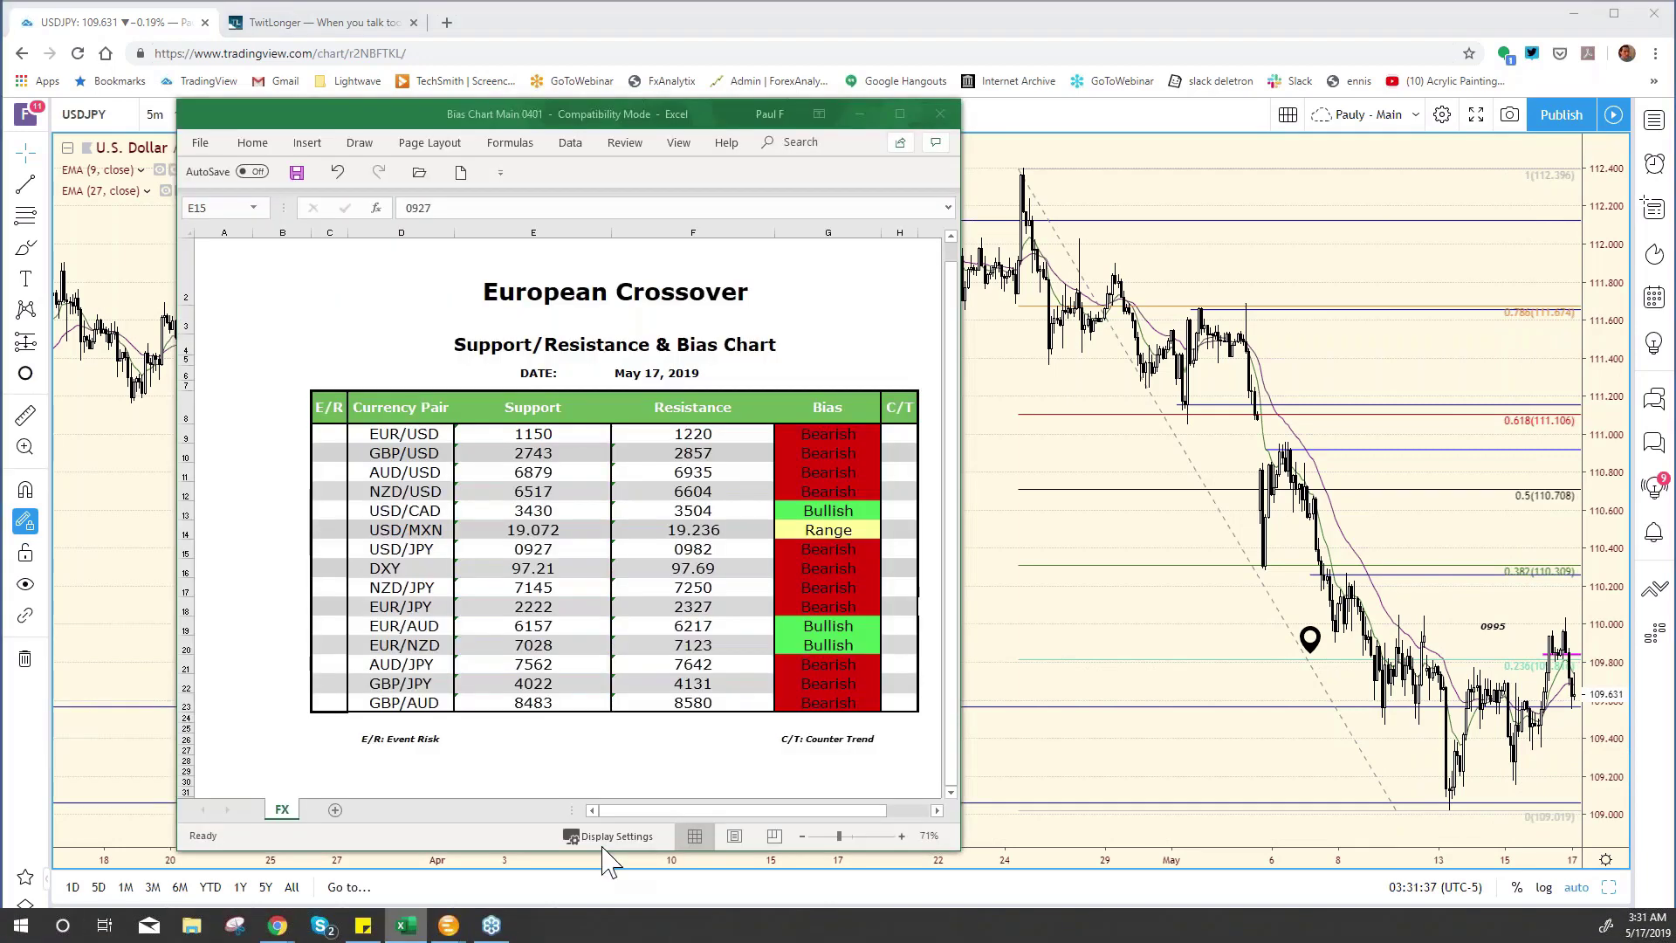
{"action": "left_click", "coordinate": [711, 549]}
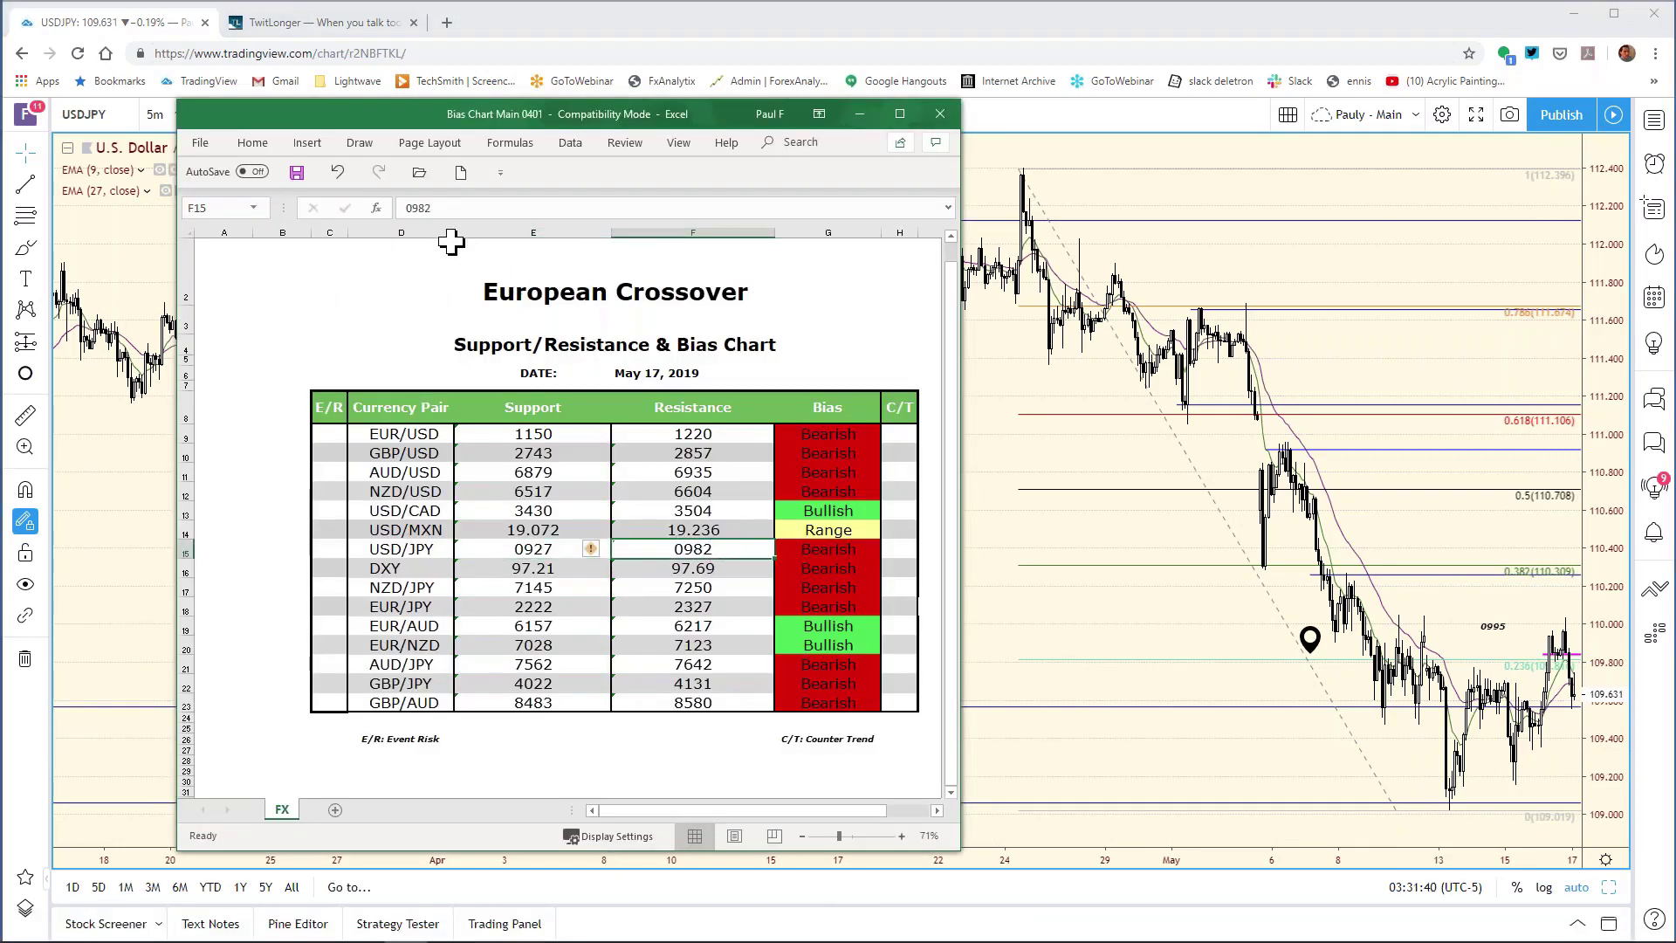
{"action": "left_click", "coordinate": [449, 210]}
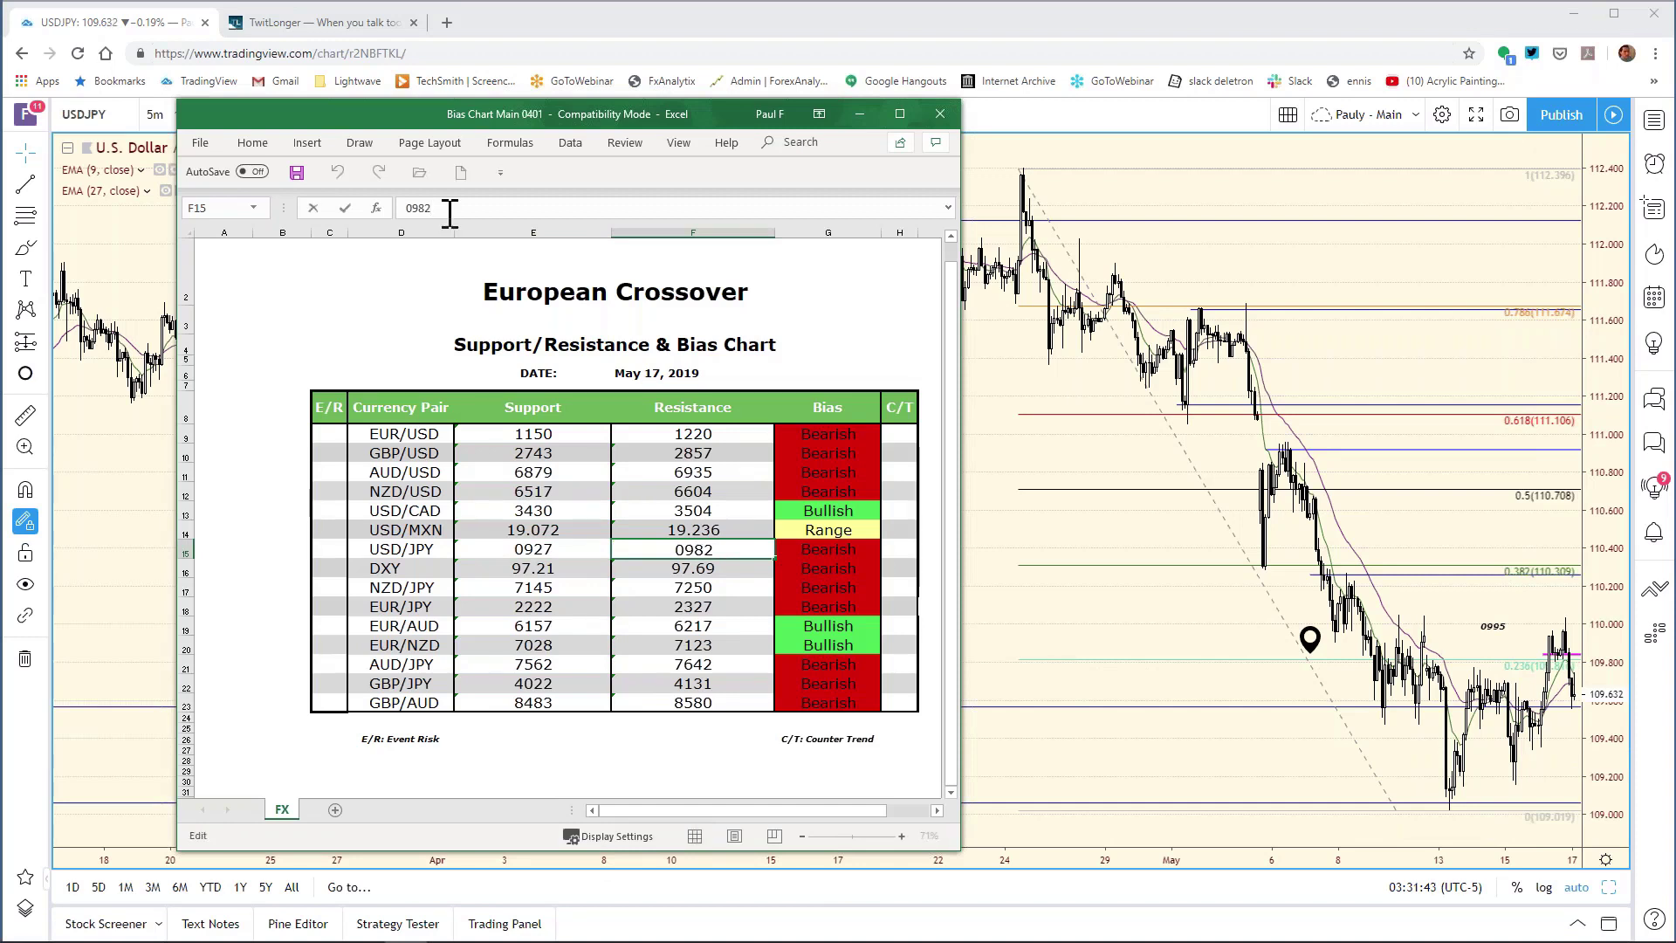
{"action": "type", "text": "4"}
{"action": "key", "text": "Return"}
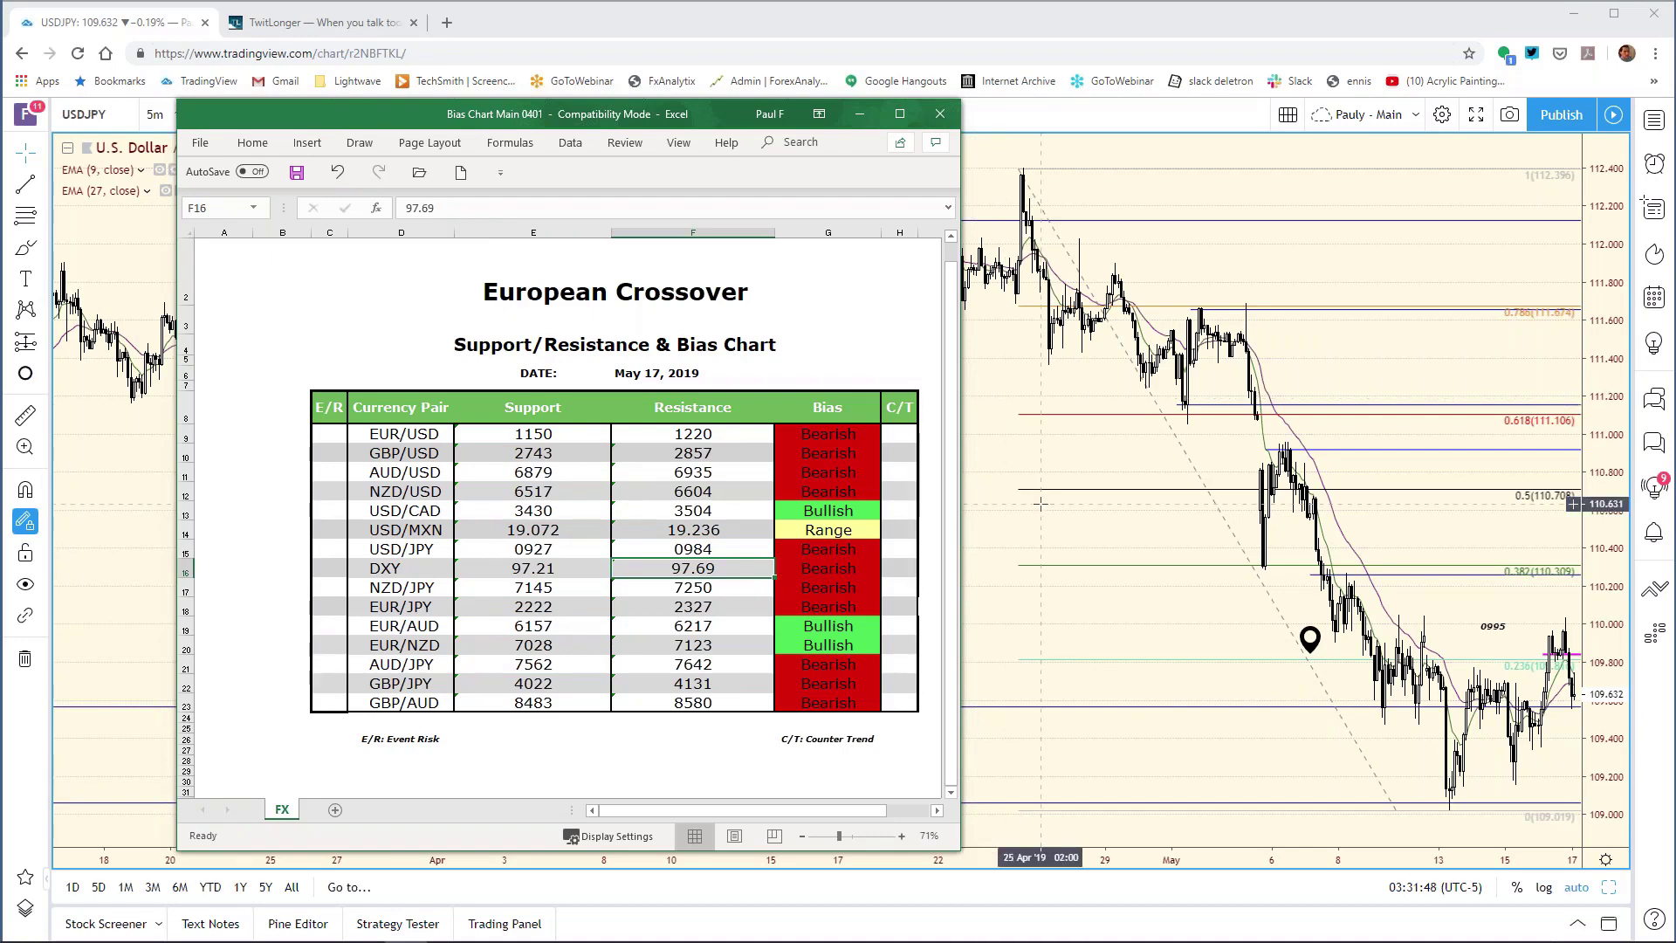
{"action": "left_click", "coordinate": [1017, 454]}
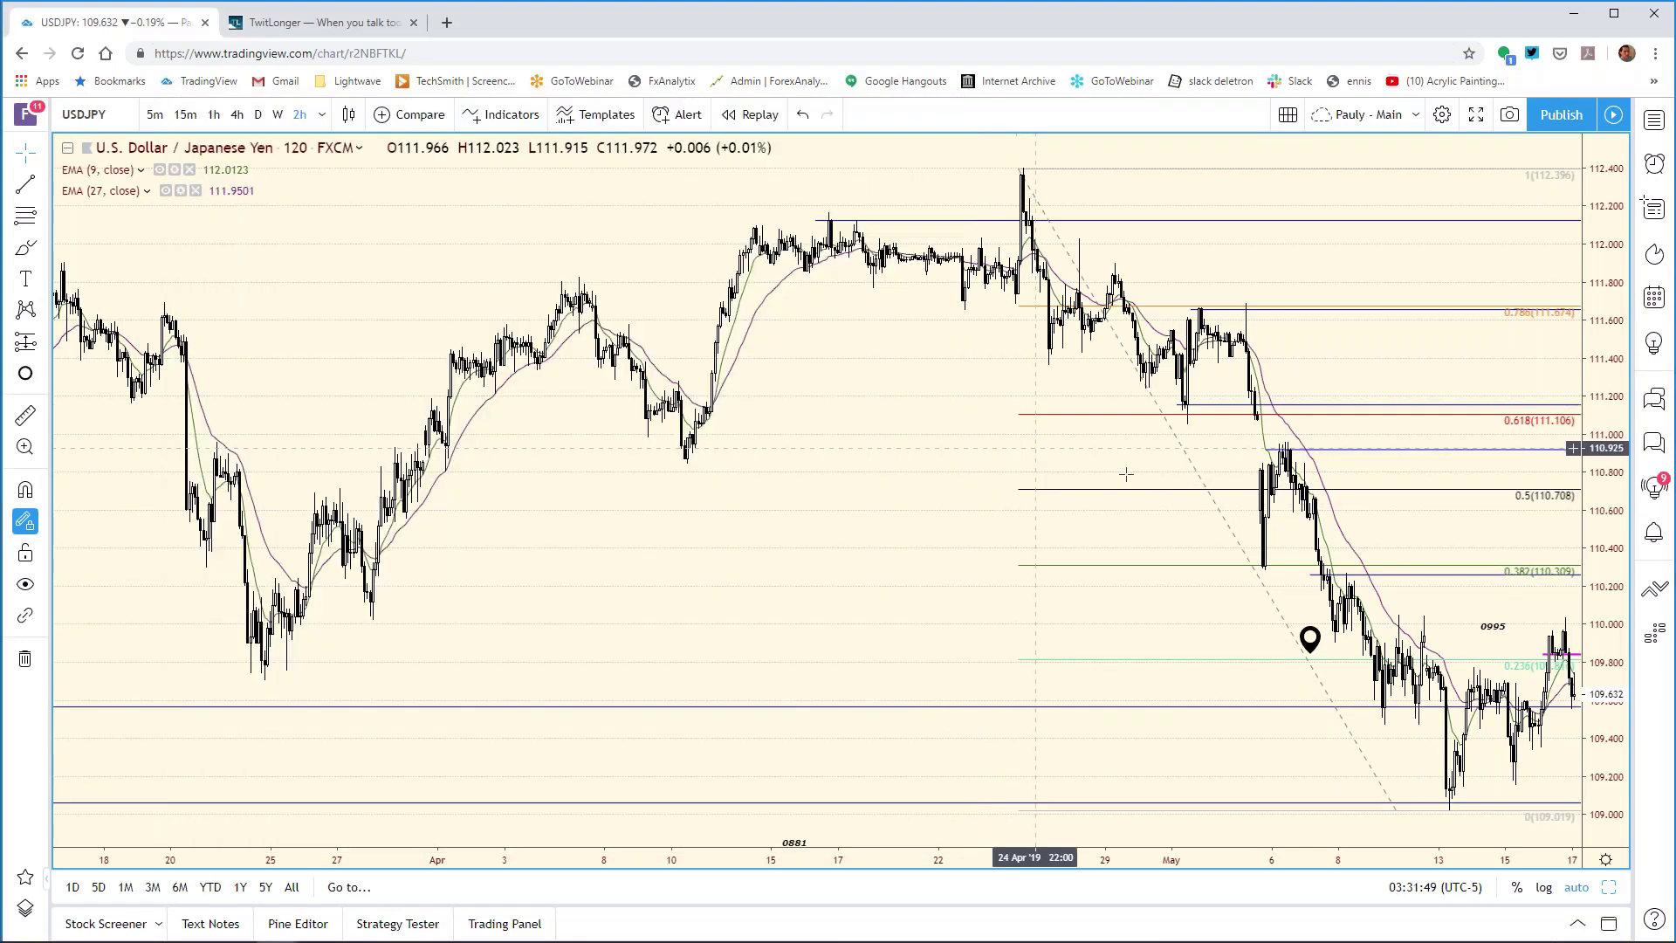
Step: Delete the Fibonacci retracement and zoom in on the recent USDJPY bars
{"action": "right_click", "coordinate": [1278, 616]}
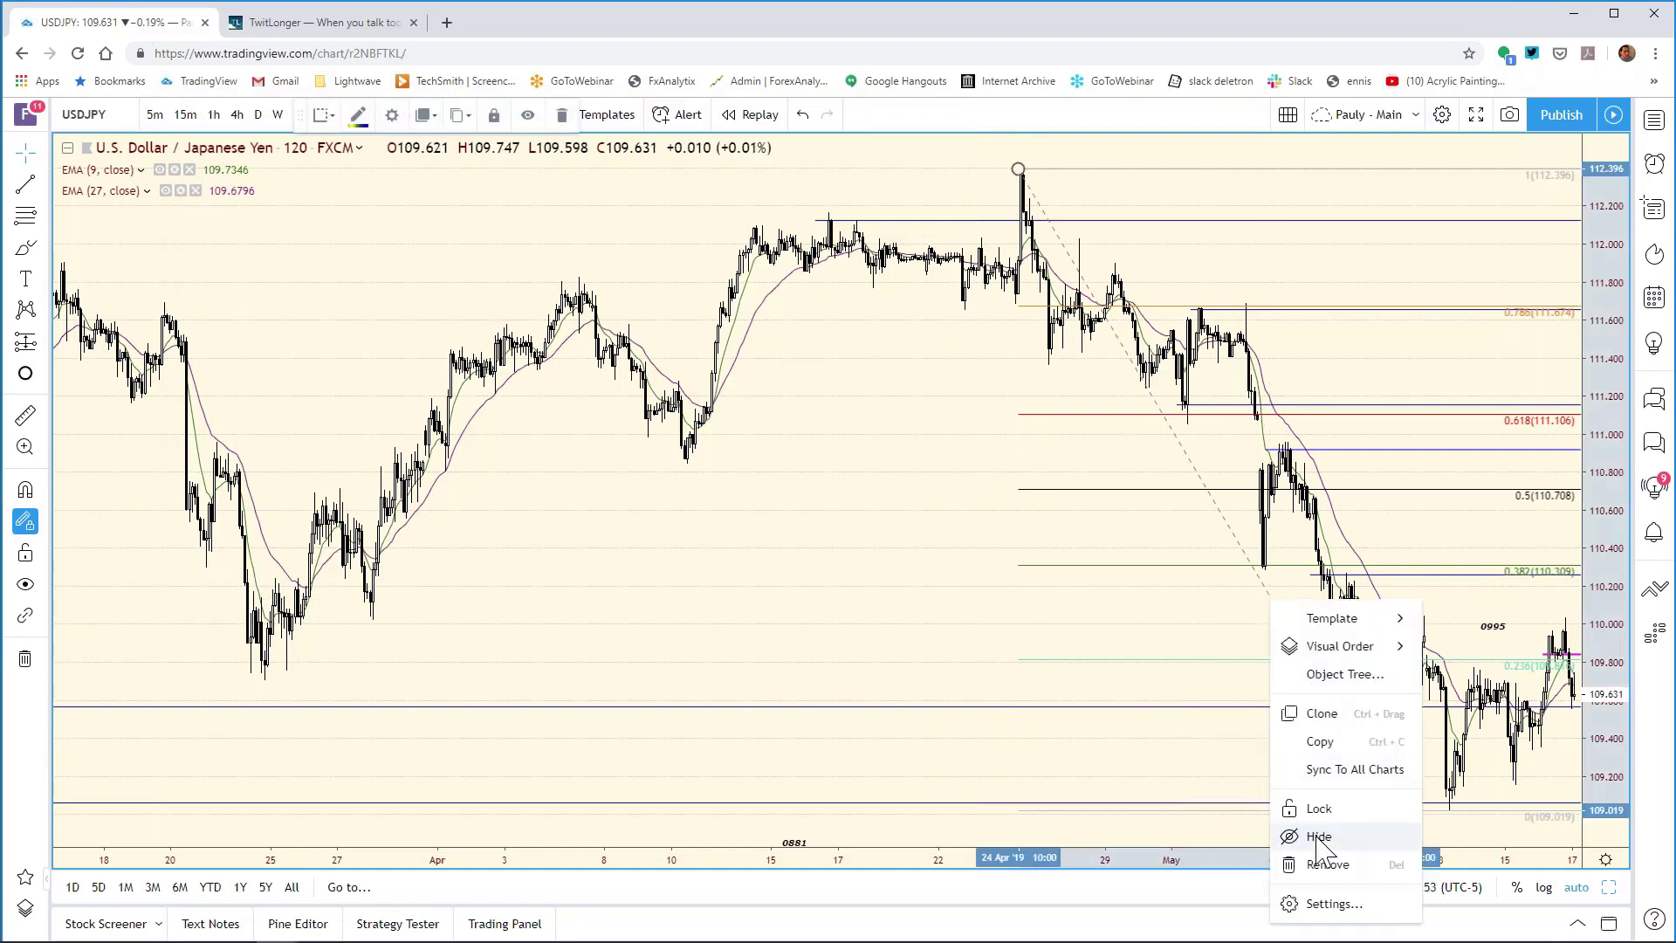
{"action": "left_click", "coordinate": [1327, 862]}
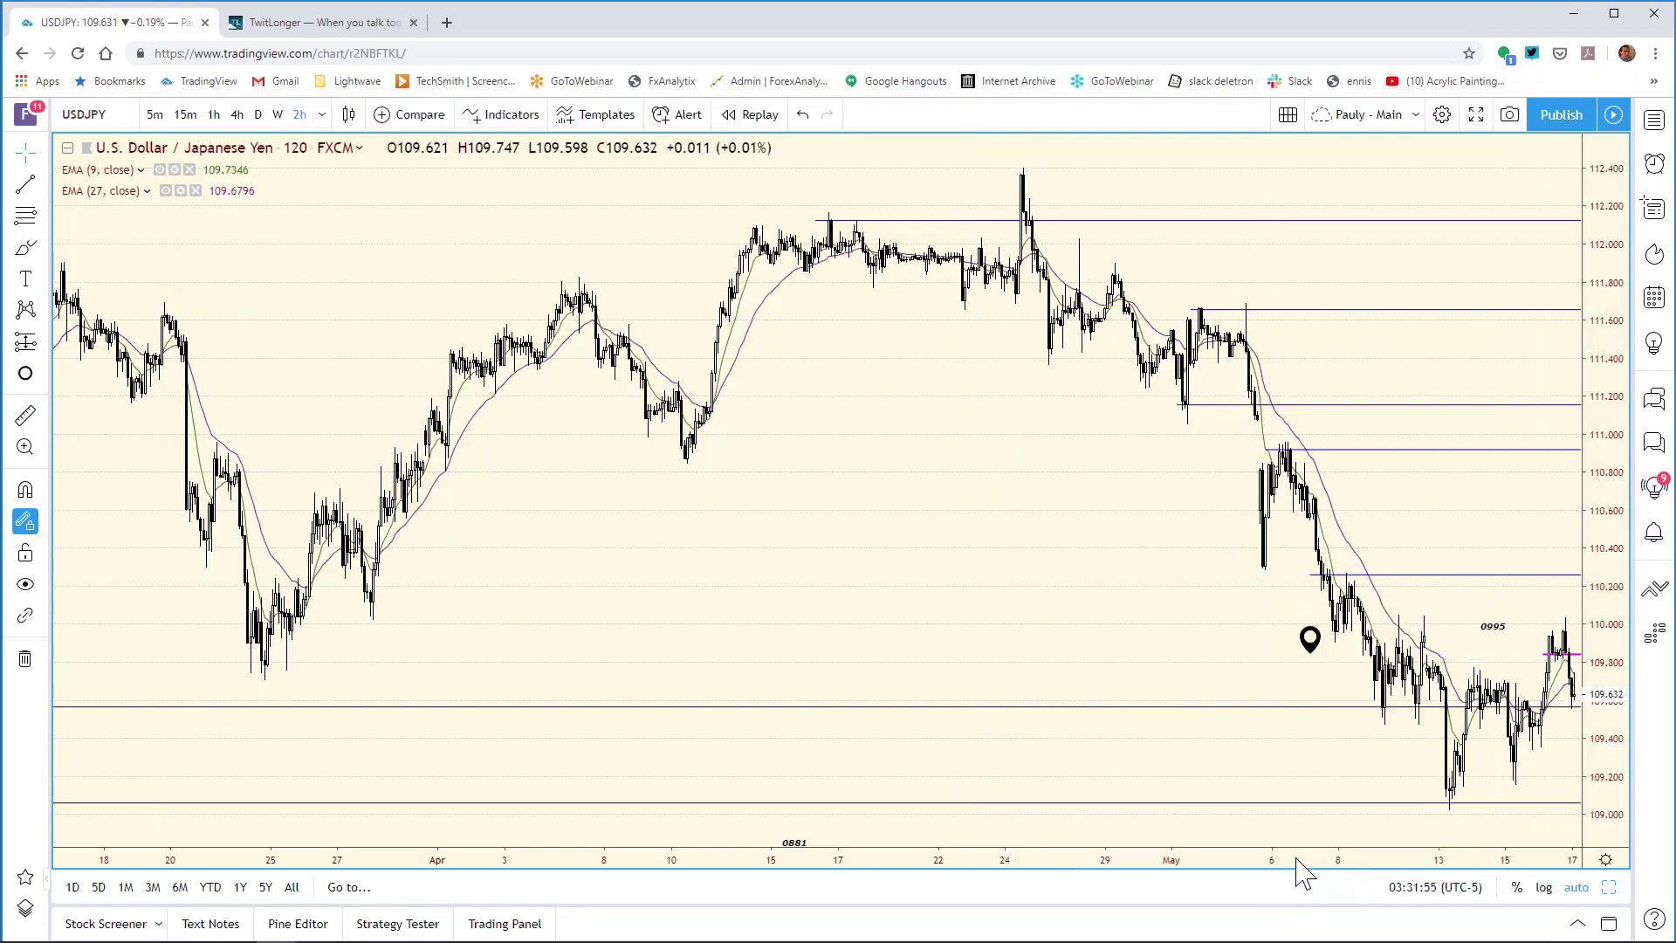
{"action": "left_click_drag", "start_coordinate": [1290, 856], "coordinate": [1245, 831]}
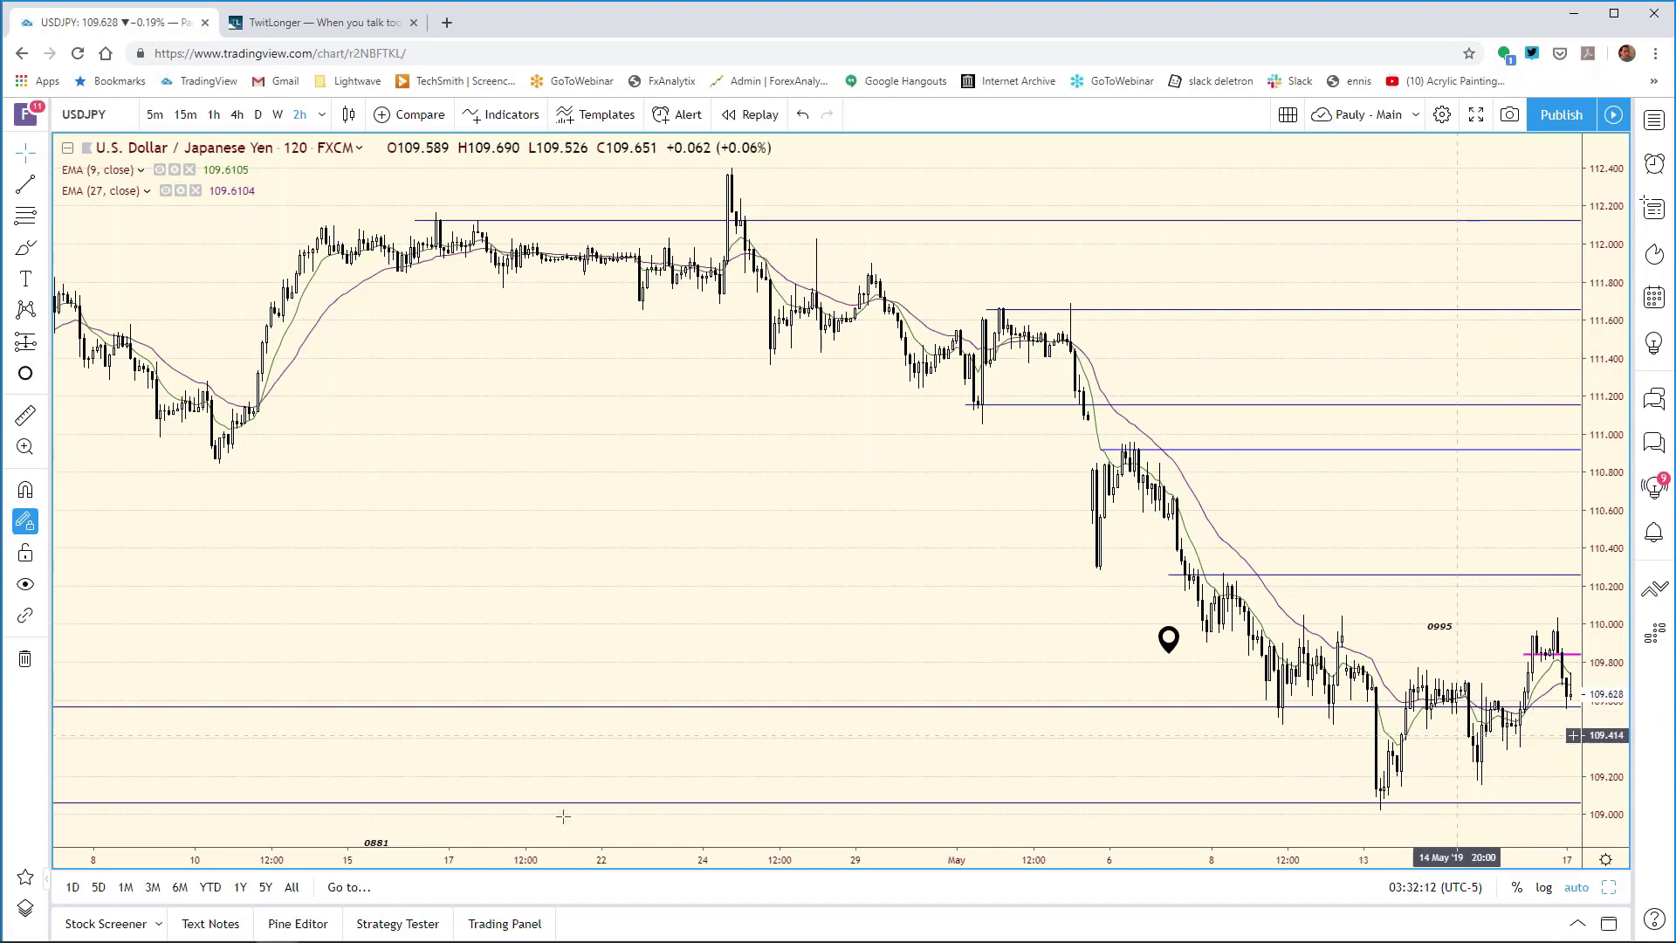
Step: Change the USD/JPY support in cell E15 from 0927 to 0943 and save the workbook
{"action": "left_click", "coordinate": [400, 930]}
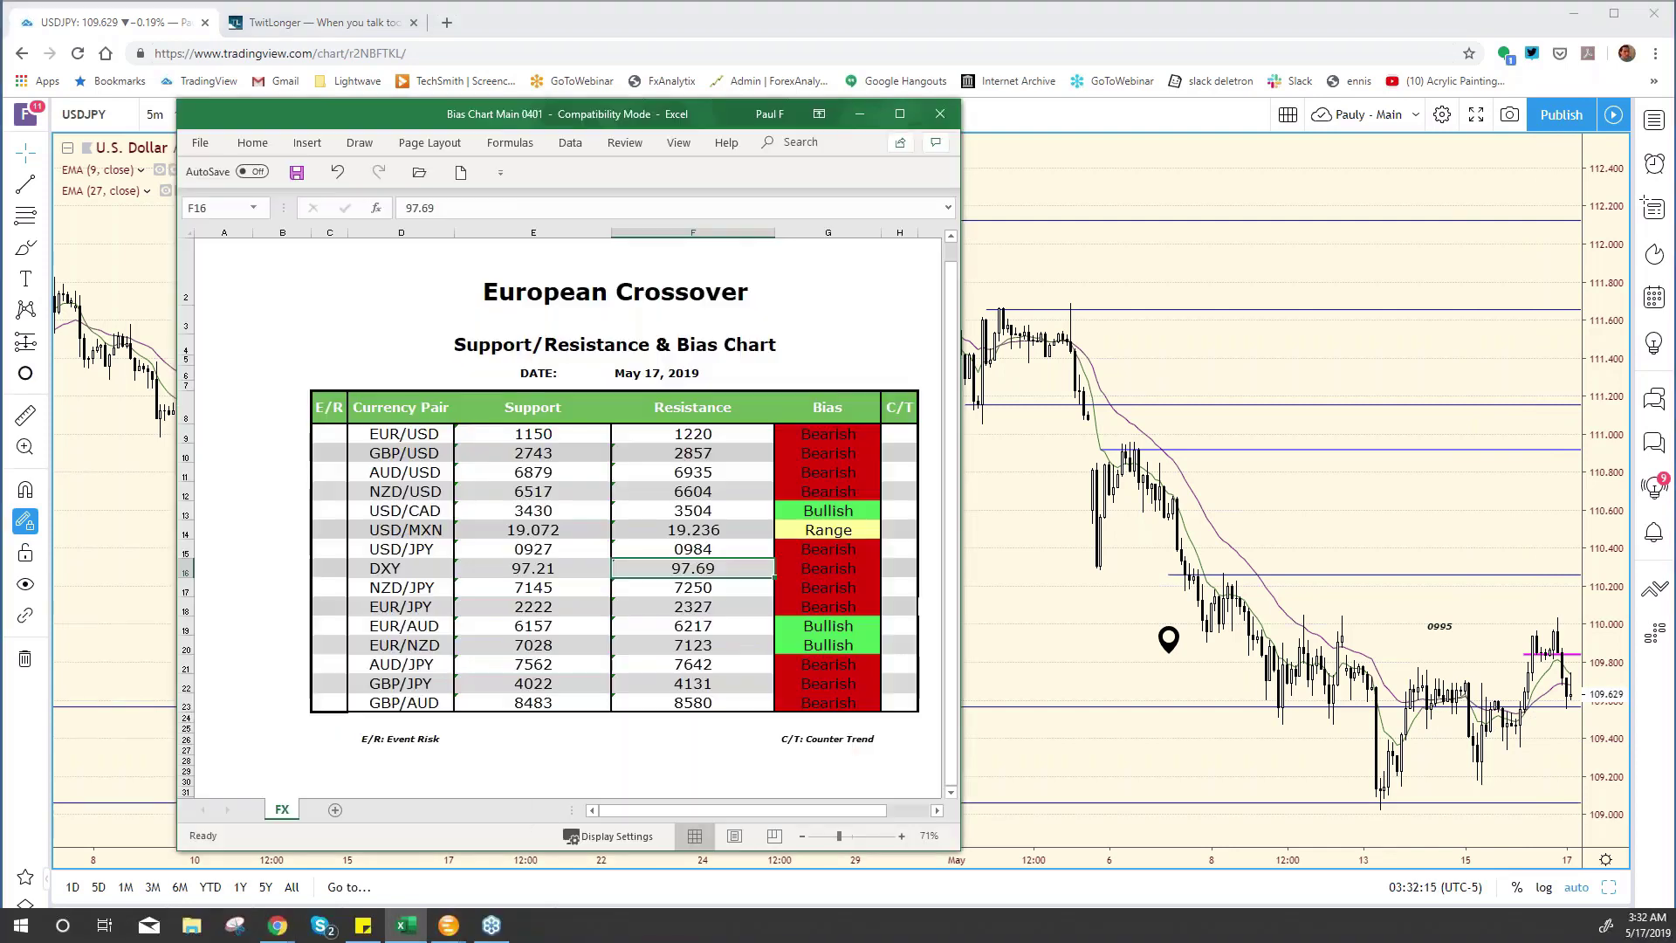
{"action": "left_click", "coordinate": [548, 551]}
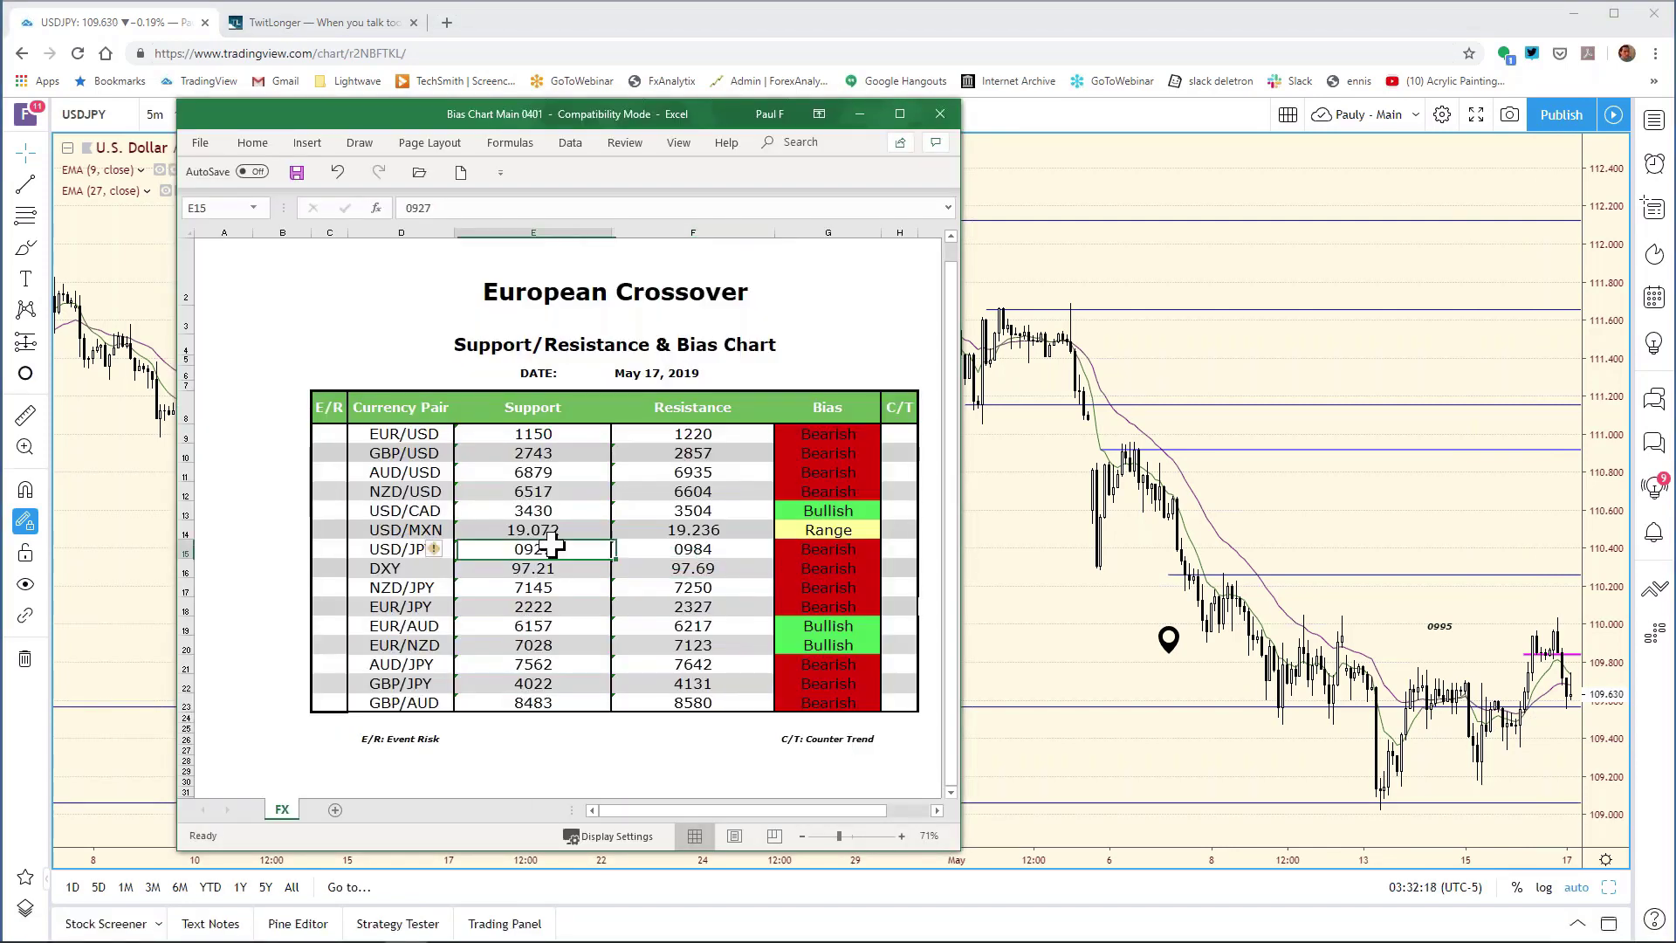
{"action": "left_click", "coordinate": [441, 202]}
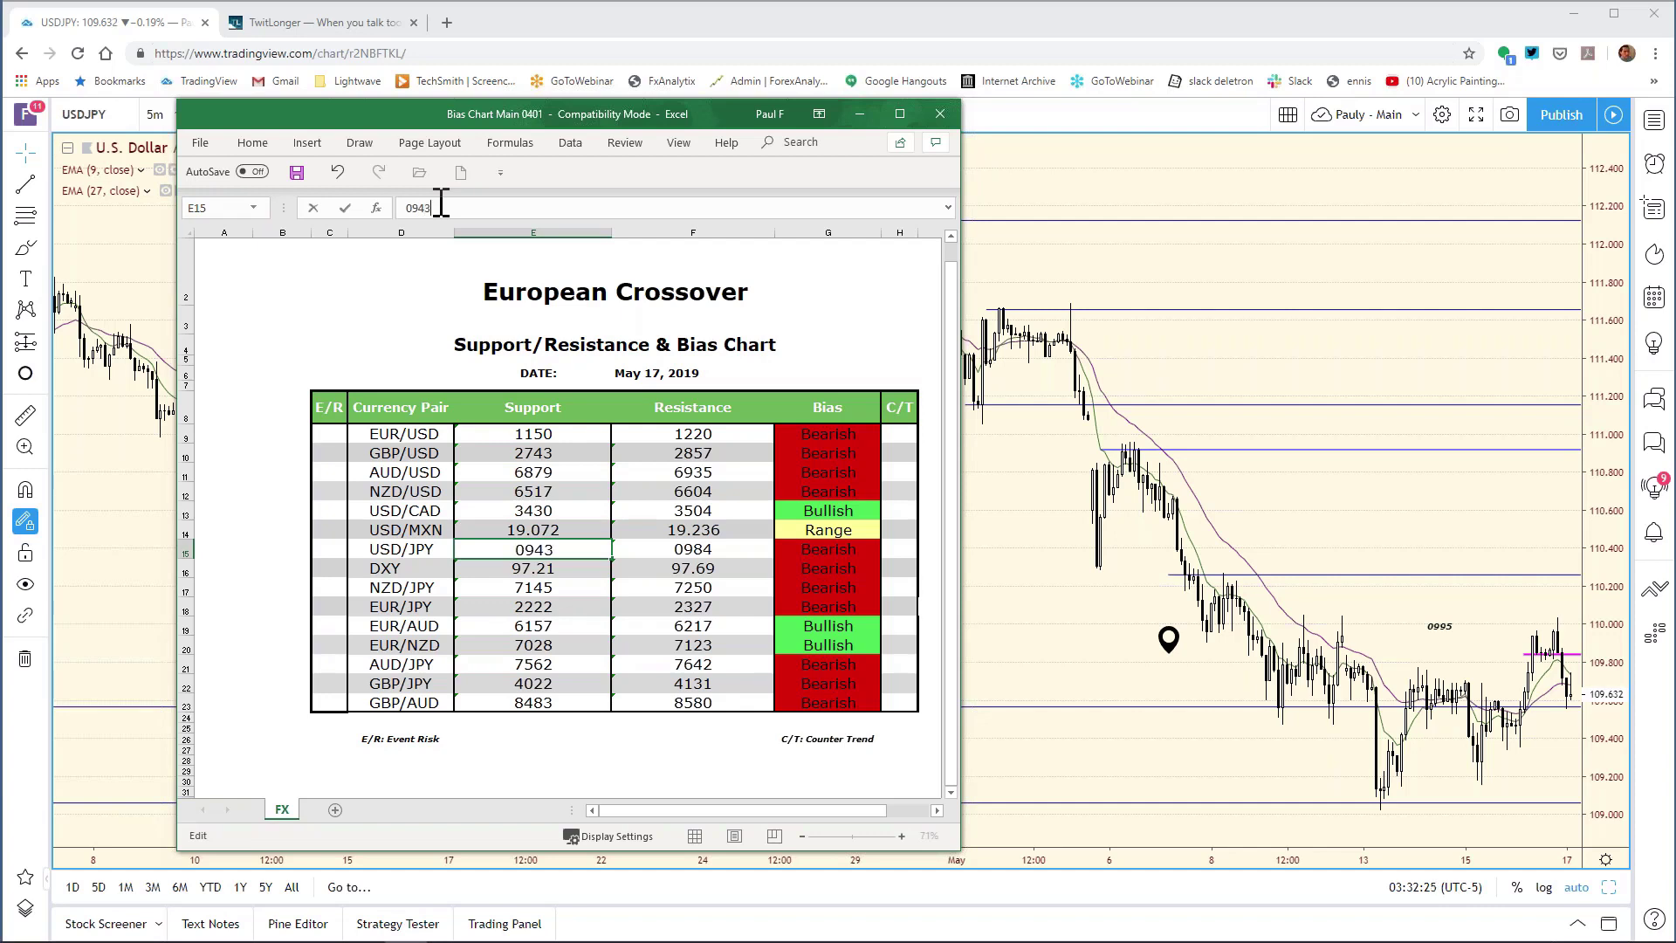
{"action": "type", "text": "43"}
{"action": "key", "text": "Return"}
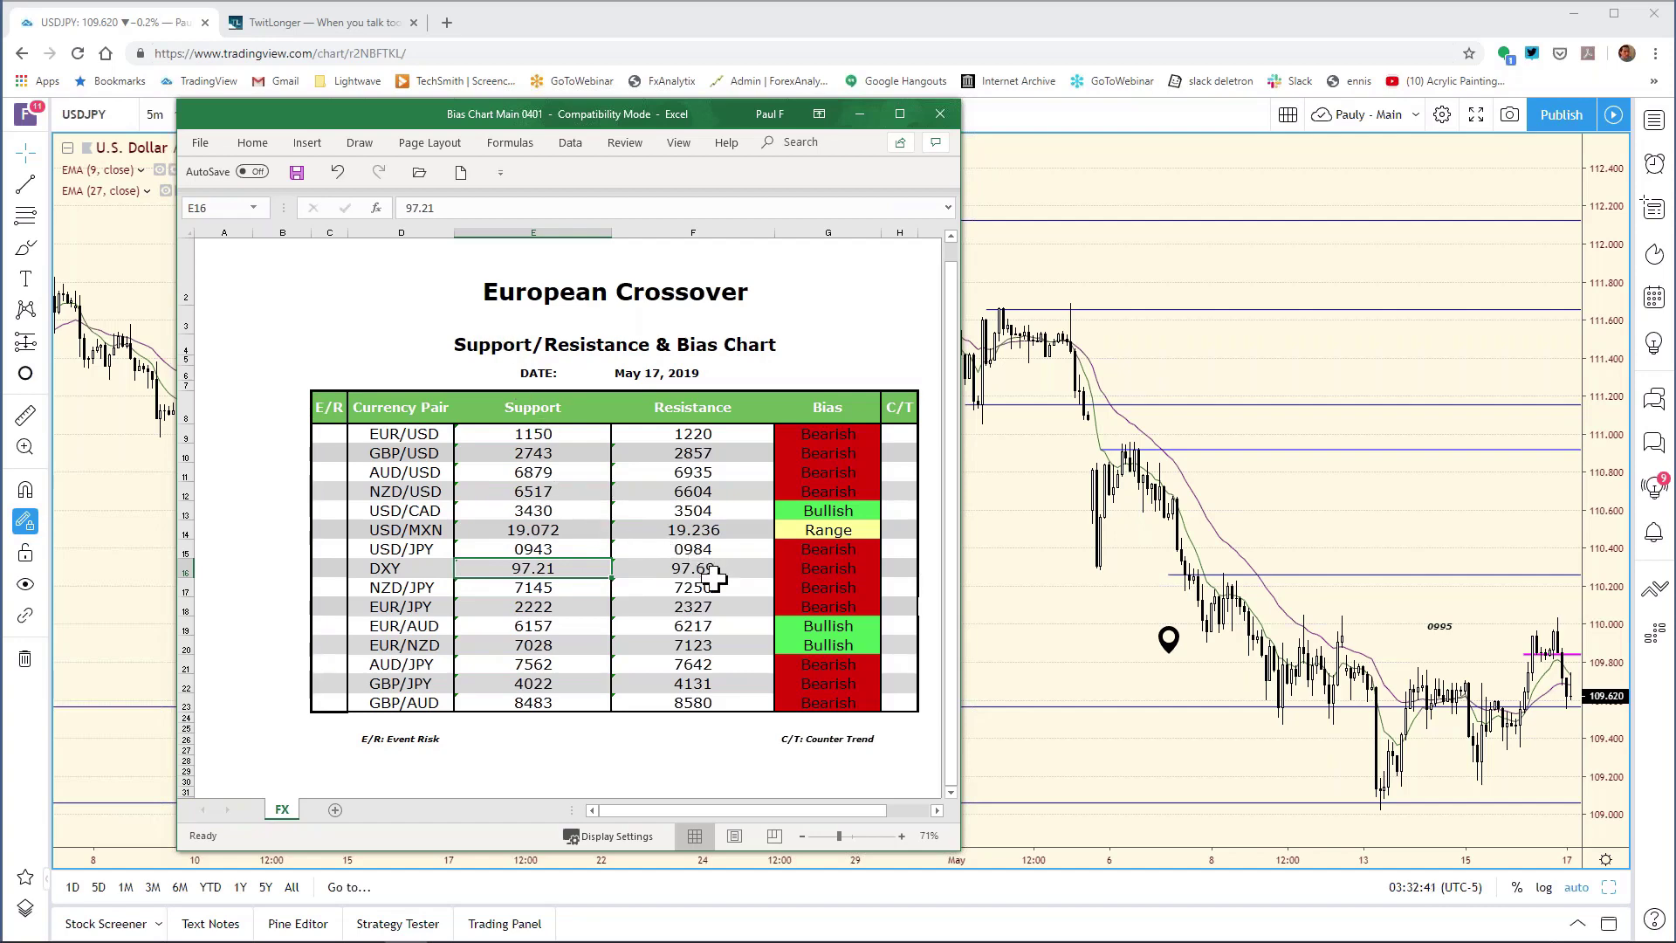
{"action": "left_click", "coordinate": [201, 144]}
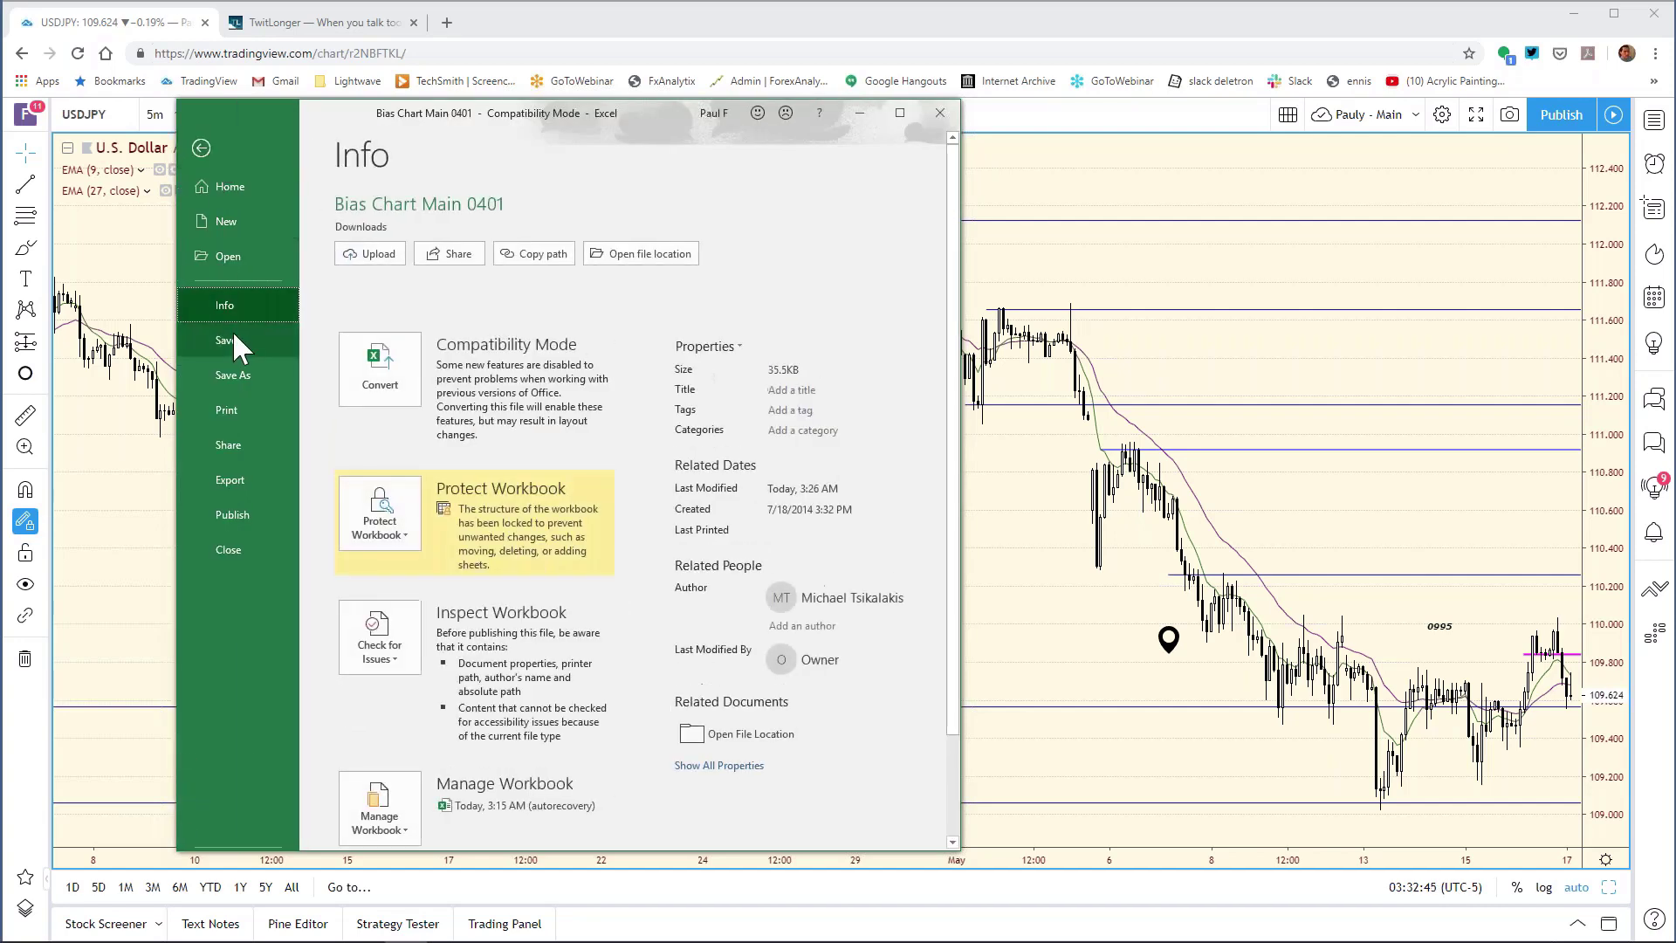
{"action": "left_click", "coordinate": [229, 340]}
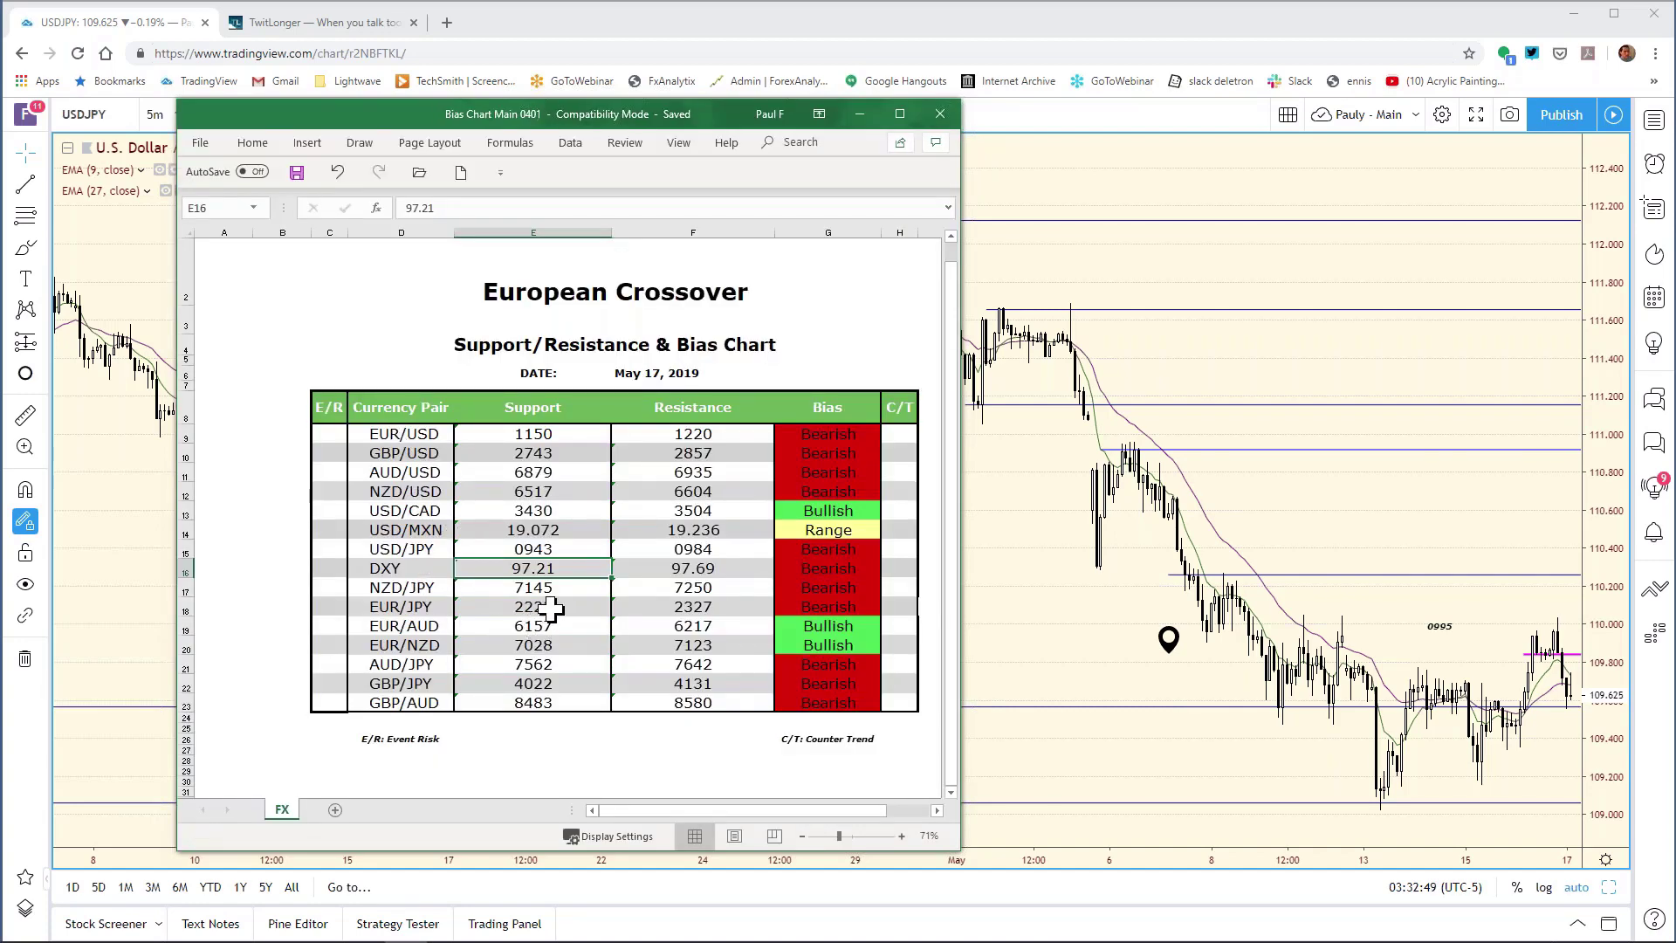
Step: Restore the eight-chart grid and load DXY into the daily pane from the watchlist
{"action": "left_click", "coordinate": [1058, 587]}
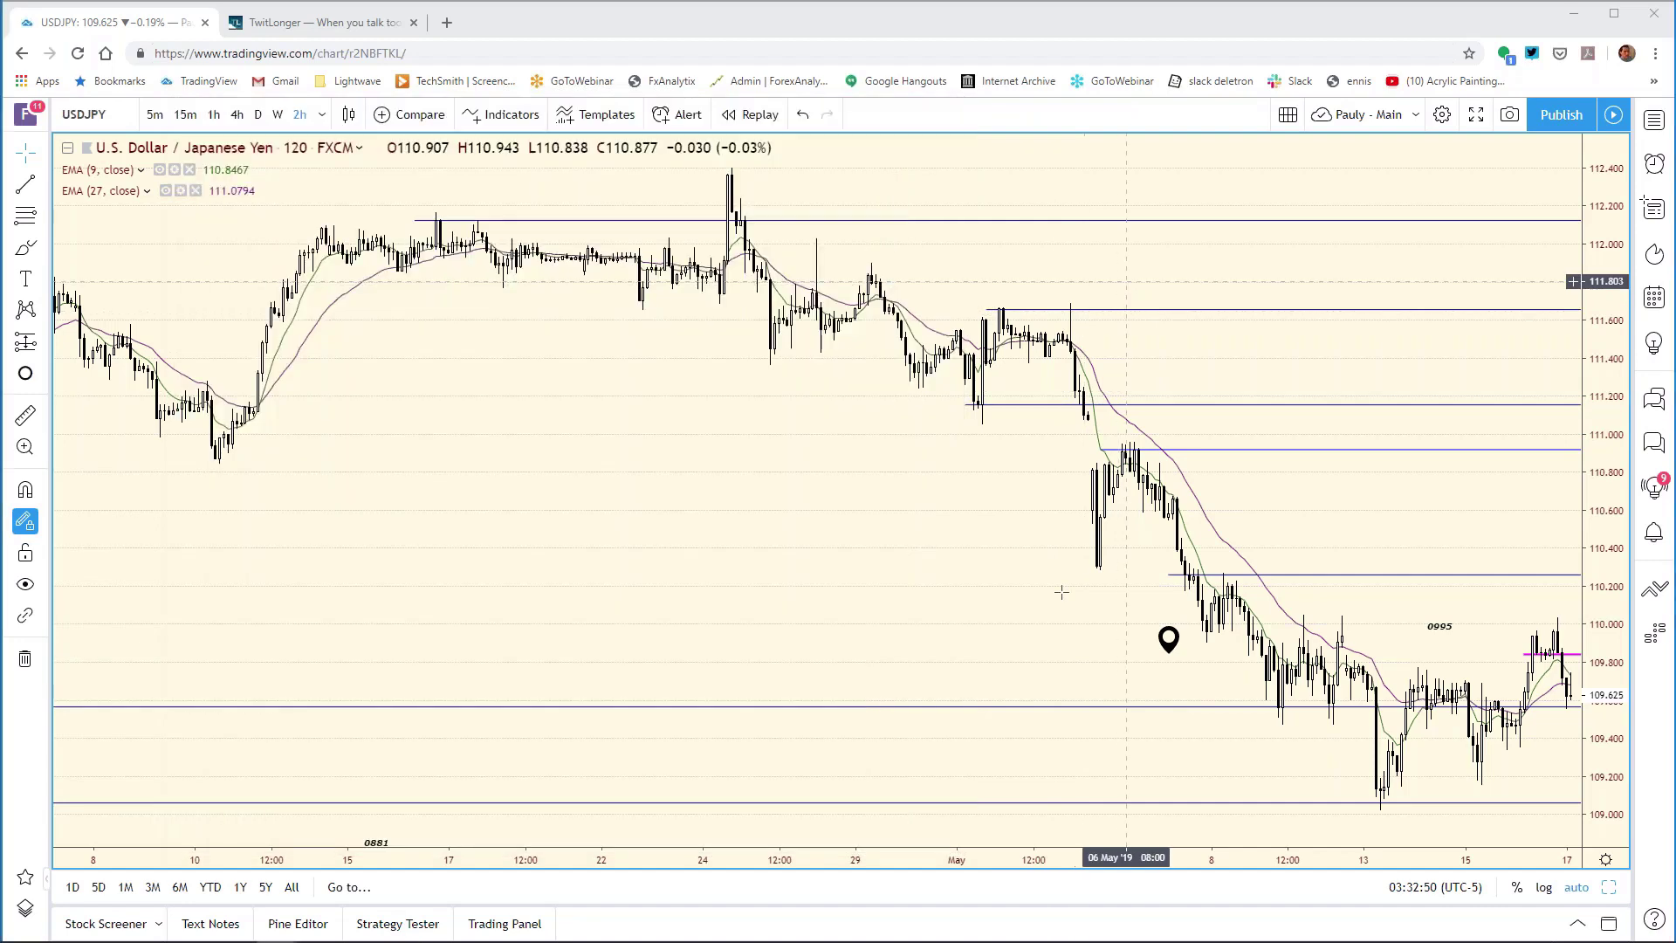
{"action": "left_click", "coordinate": [1610, 886]}
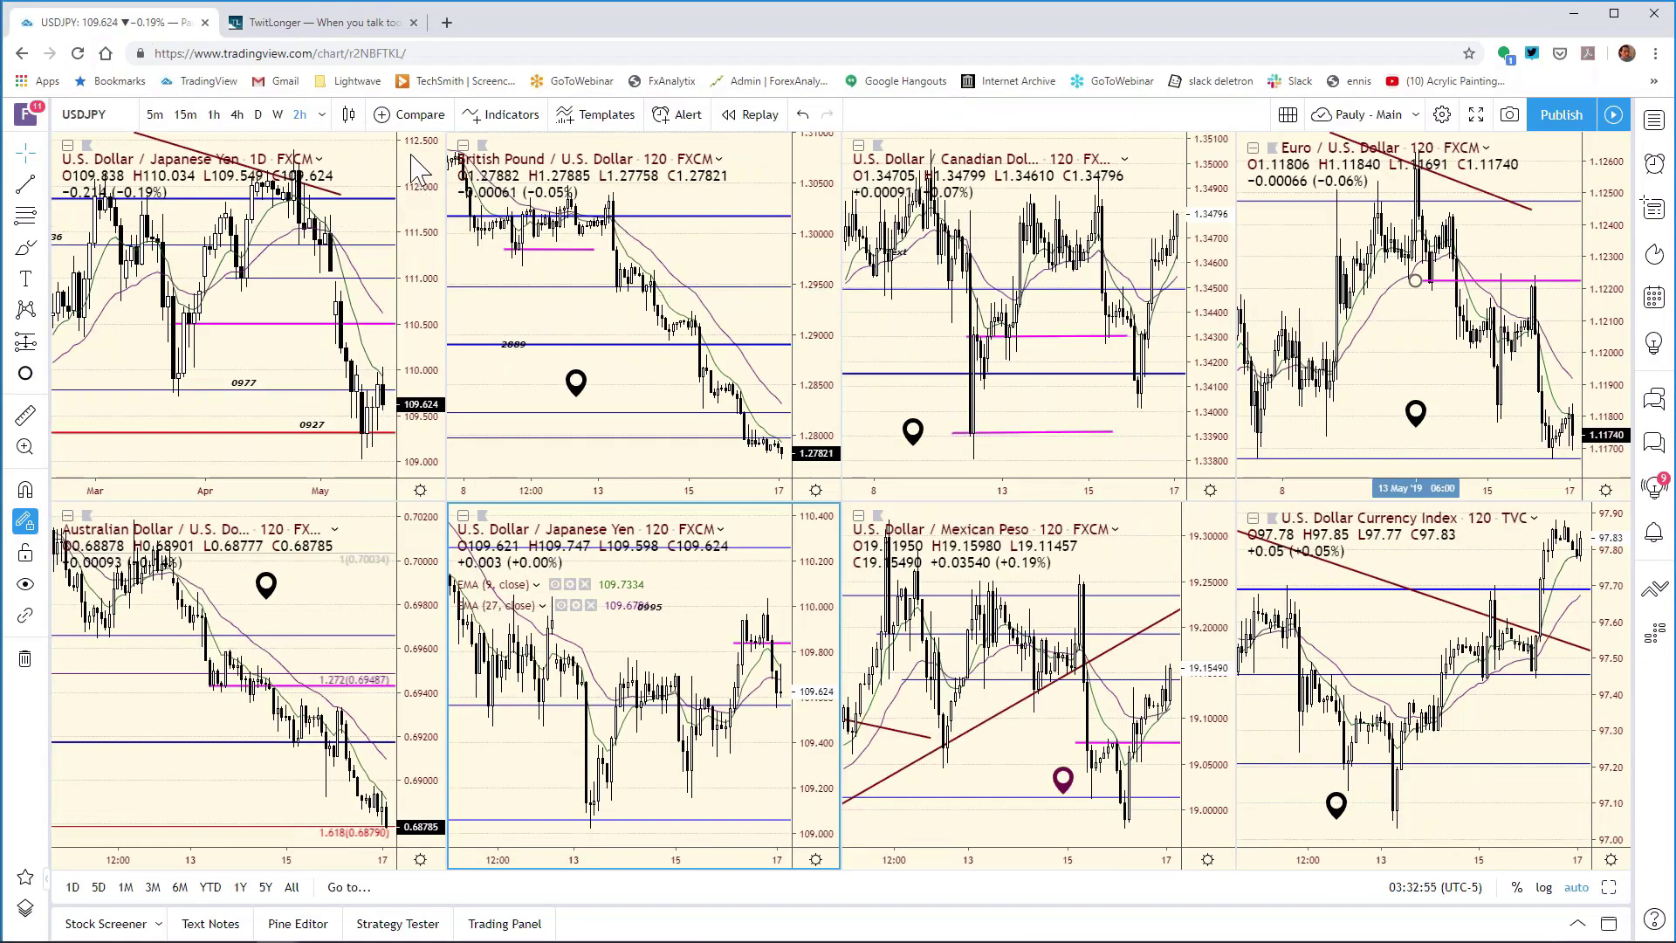
{"action": "left_click", "coordinate": [410, 157]}
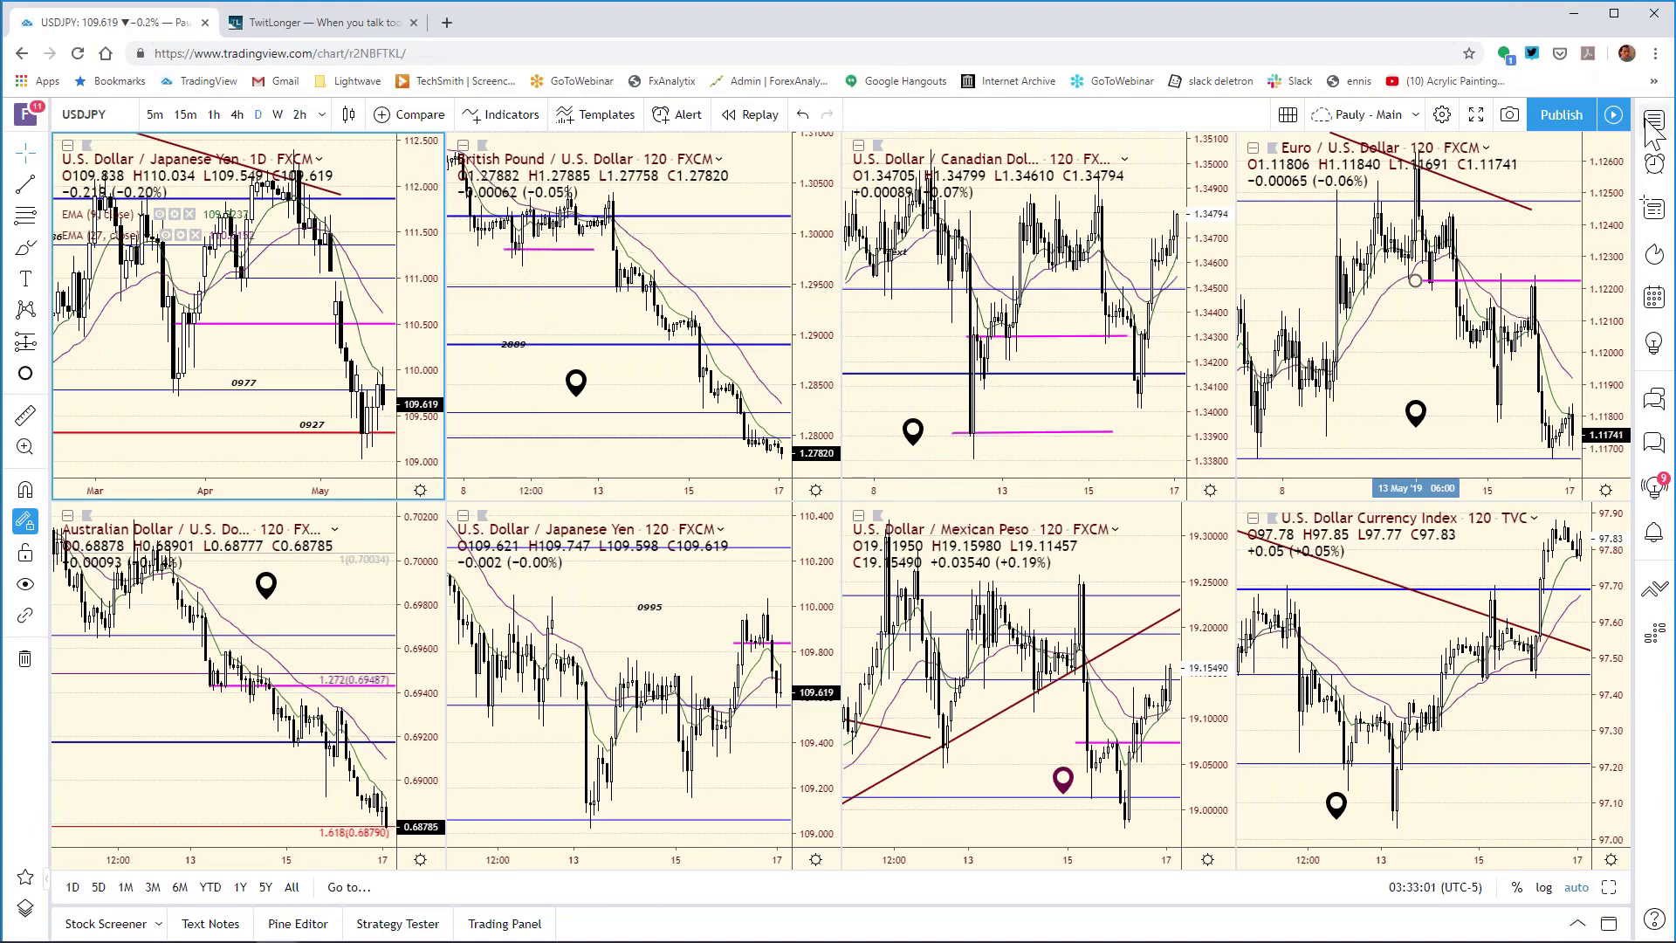
{"action": "left_click", "coordinate": [1652, 121]}
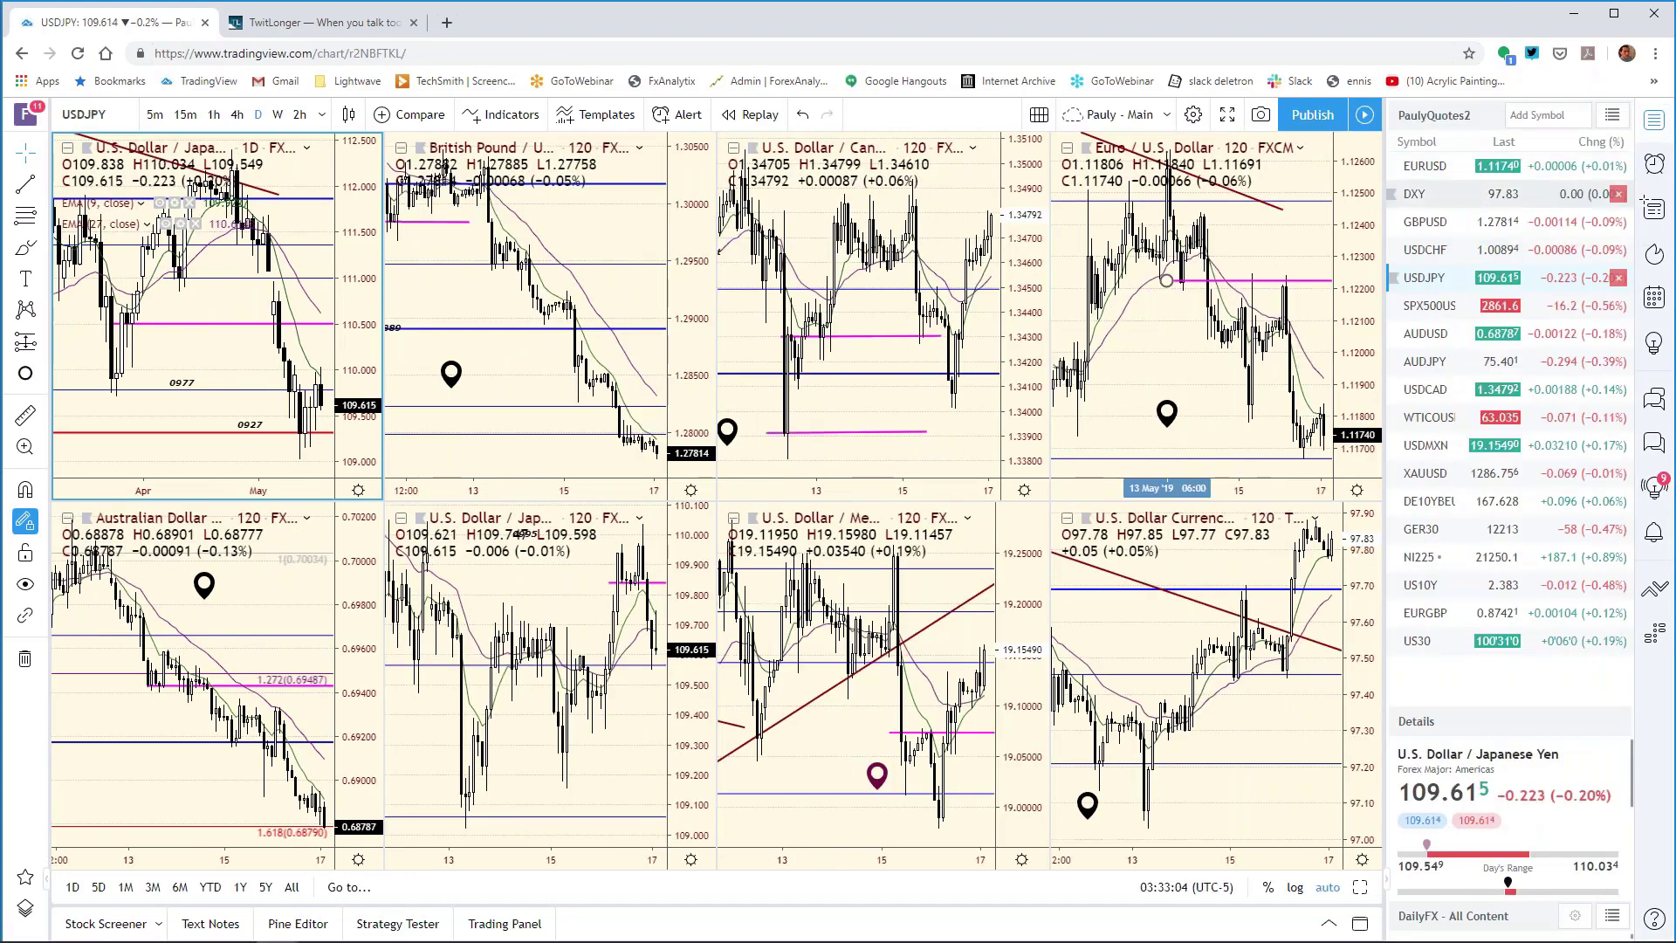
{"action": "left_click", "coordinate": [1472, 196]}
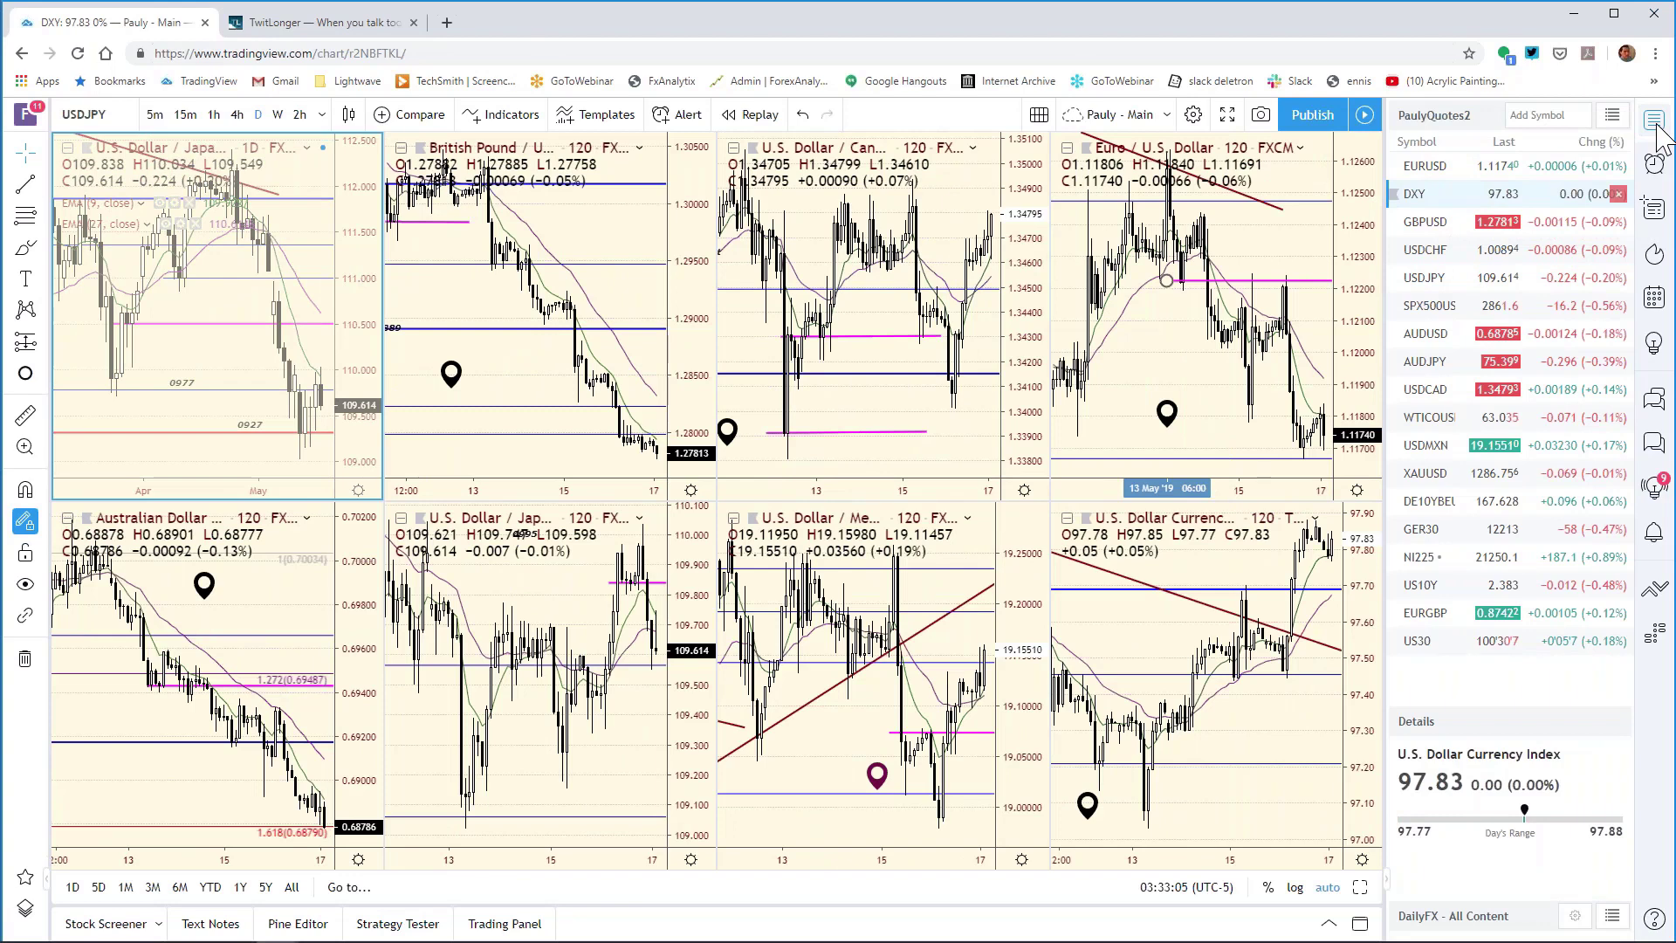
{"action": "left_click", "coordinate": [1653, 121]}
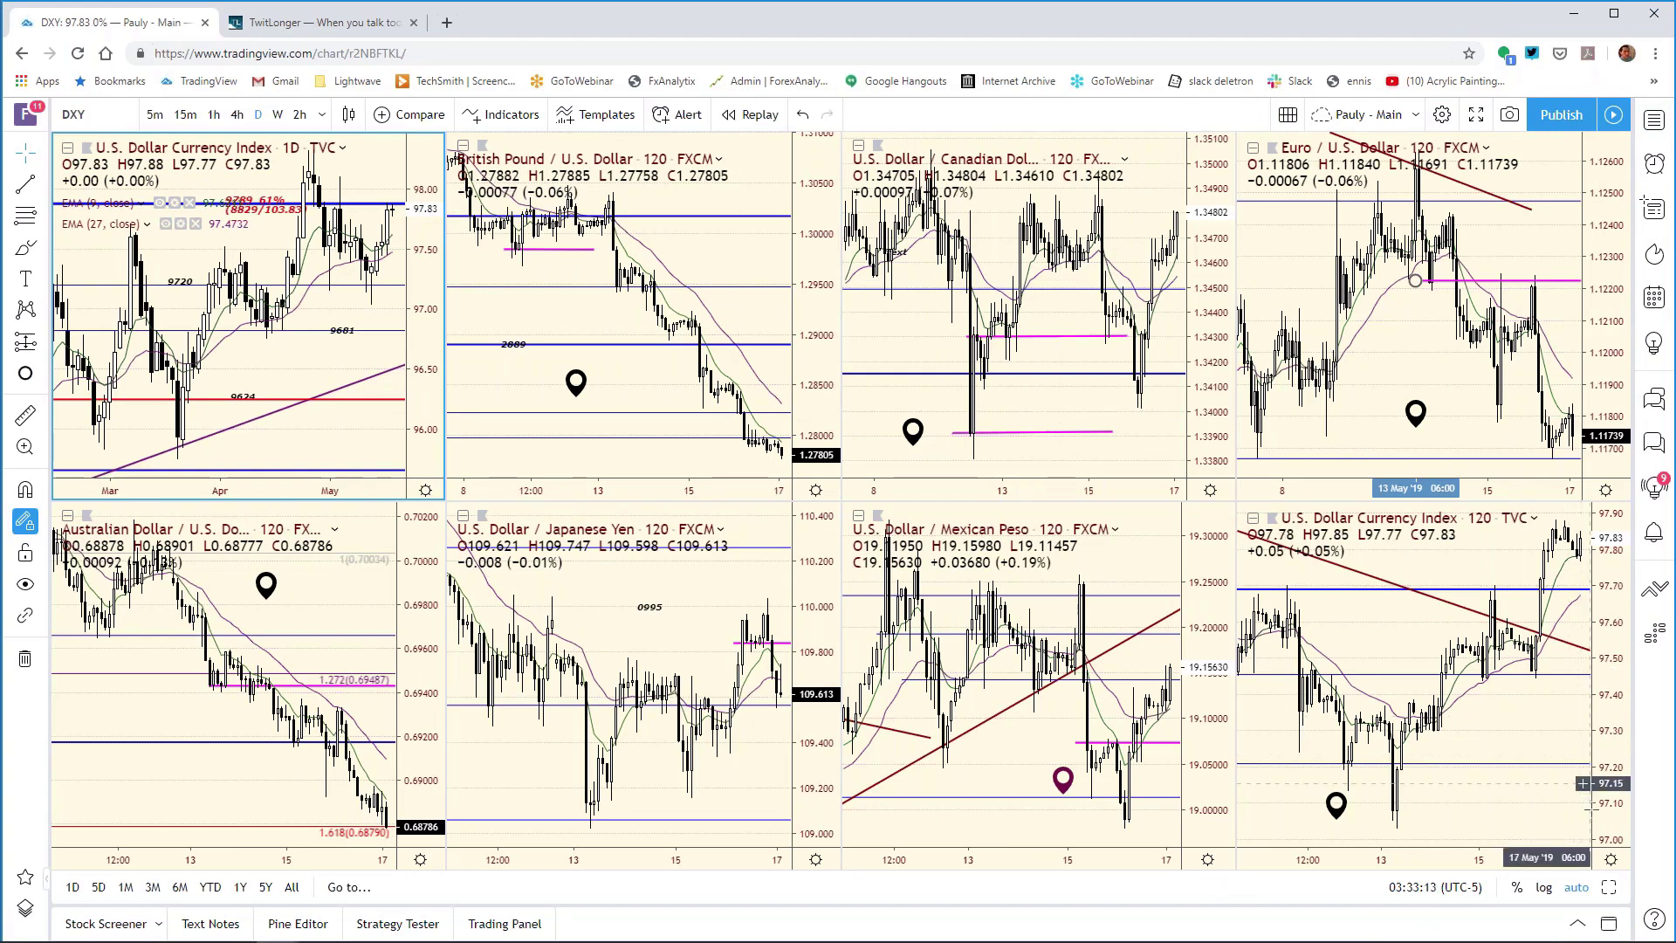
Step: Maximize the DXY daily chart to review it, then restore the eight-chart grid
{"action": "left_click", "coordinate": [1609, 885]}
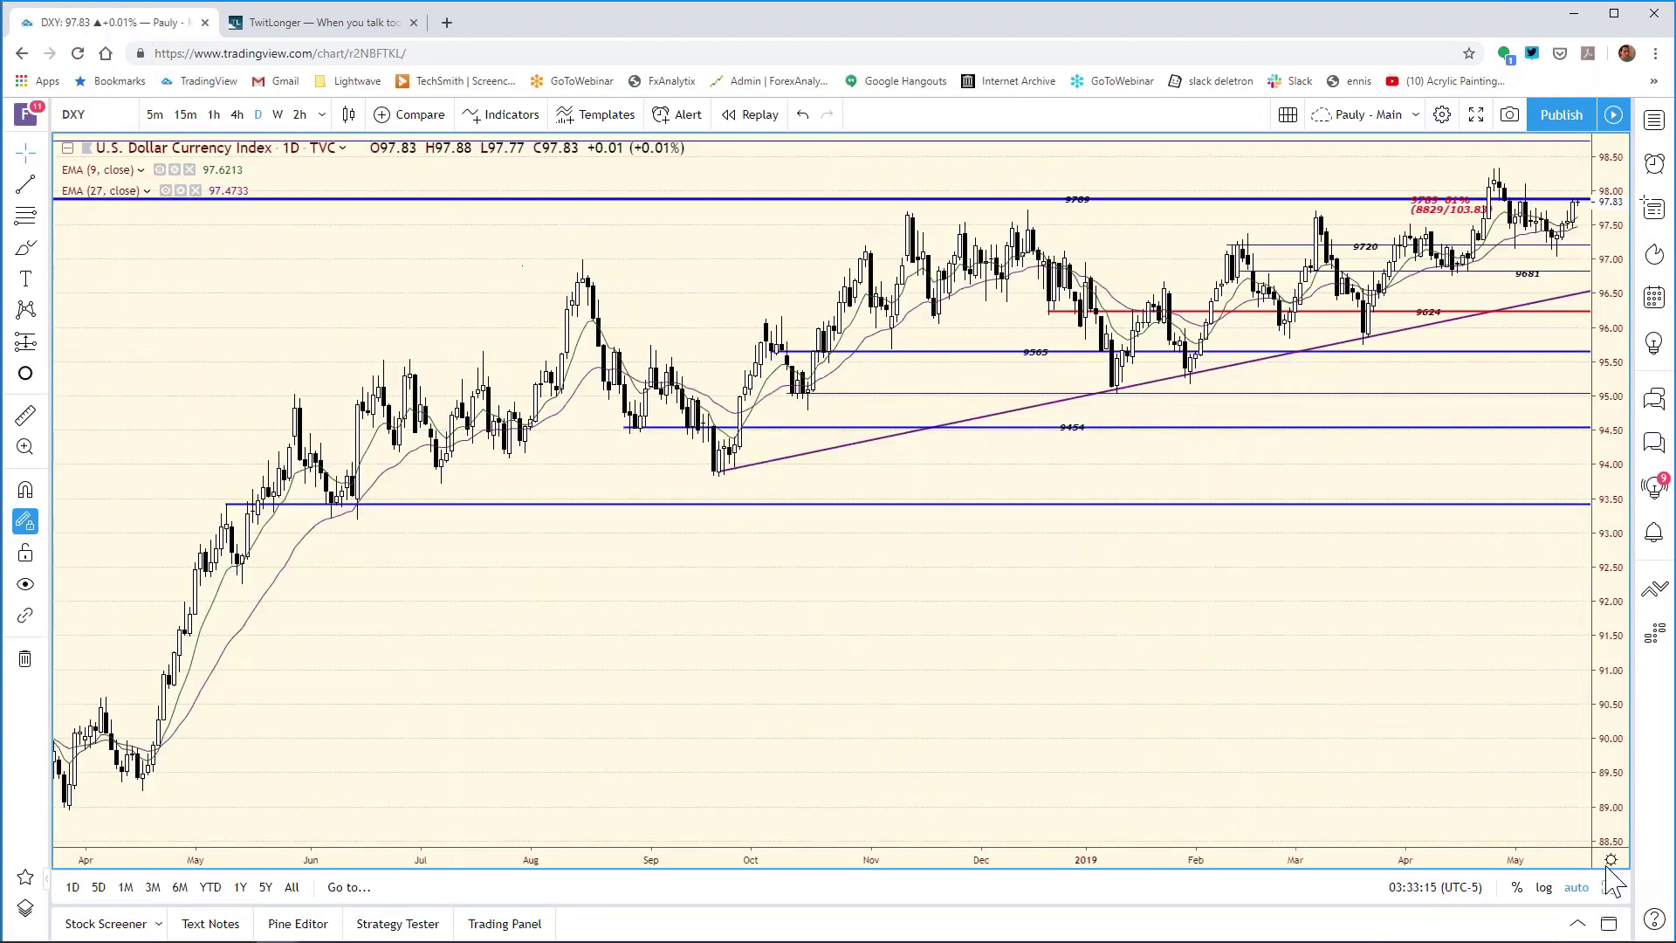
{"action": "scroll", "coordinate": [1309, 838], "scroll_direction": "up", "scroll_amount": 6}
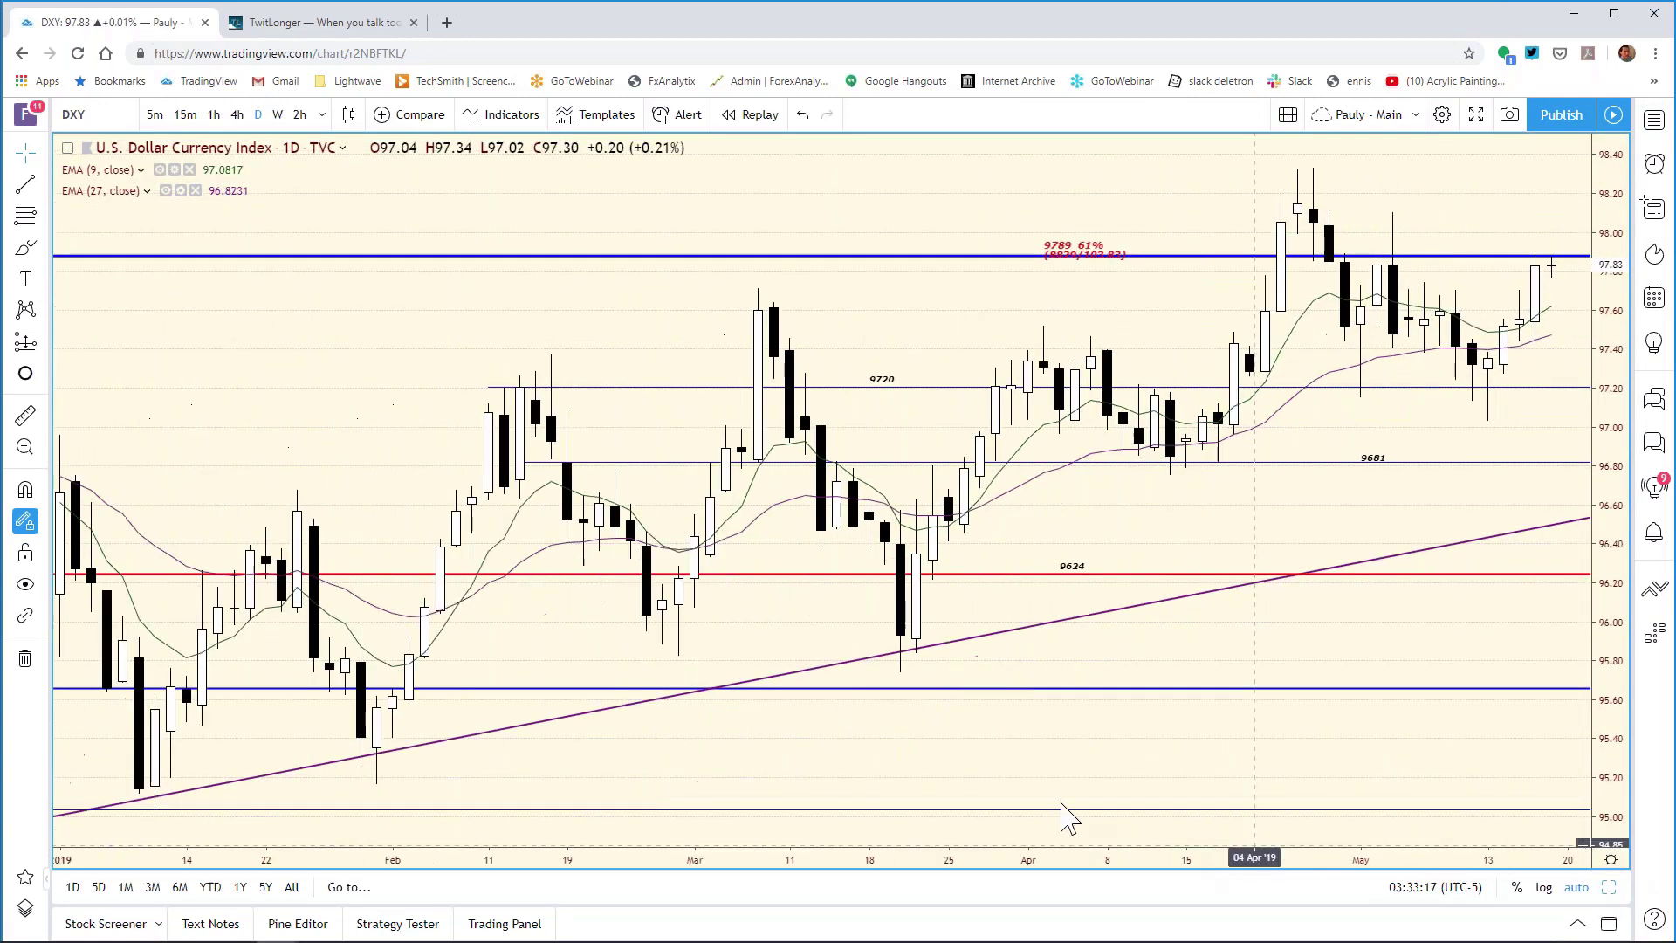
{"action": "scroll", "coordinate": [1047, 808], "scroll_direction": "up", "scroll_amount": 2}
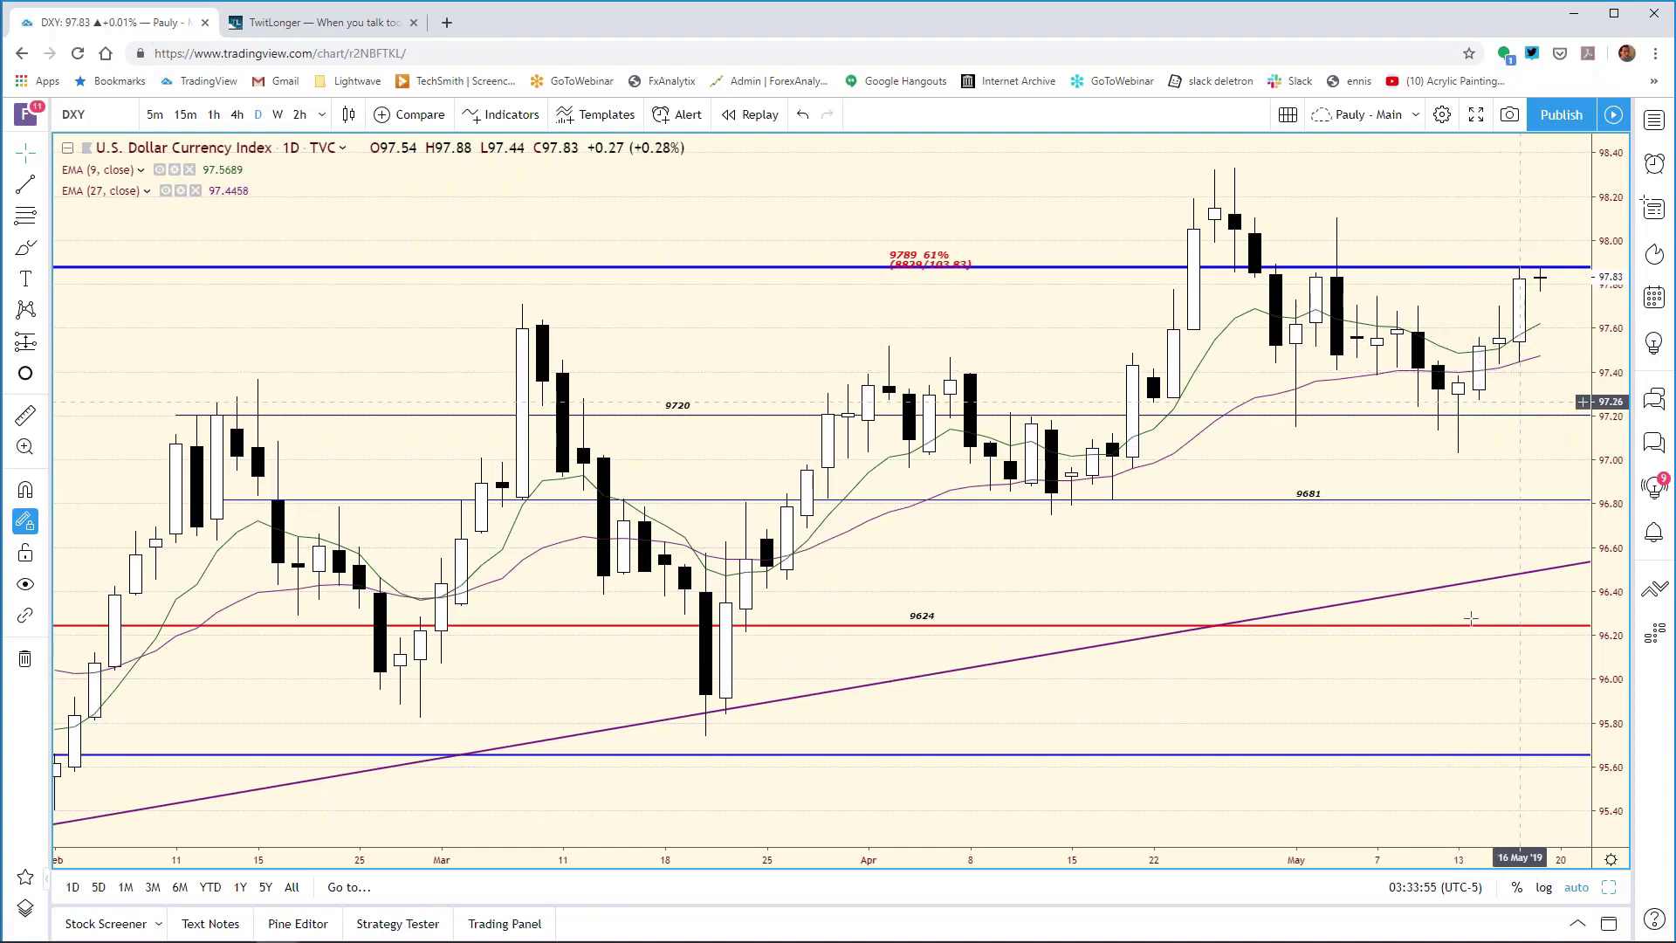
{"action": "left_click", "coordinate": [1607, 886]}
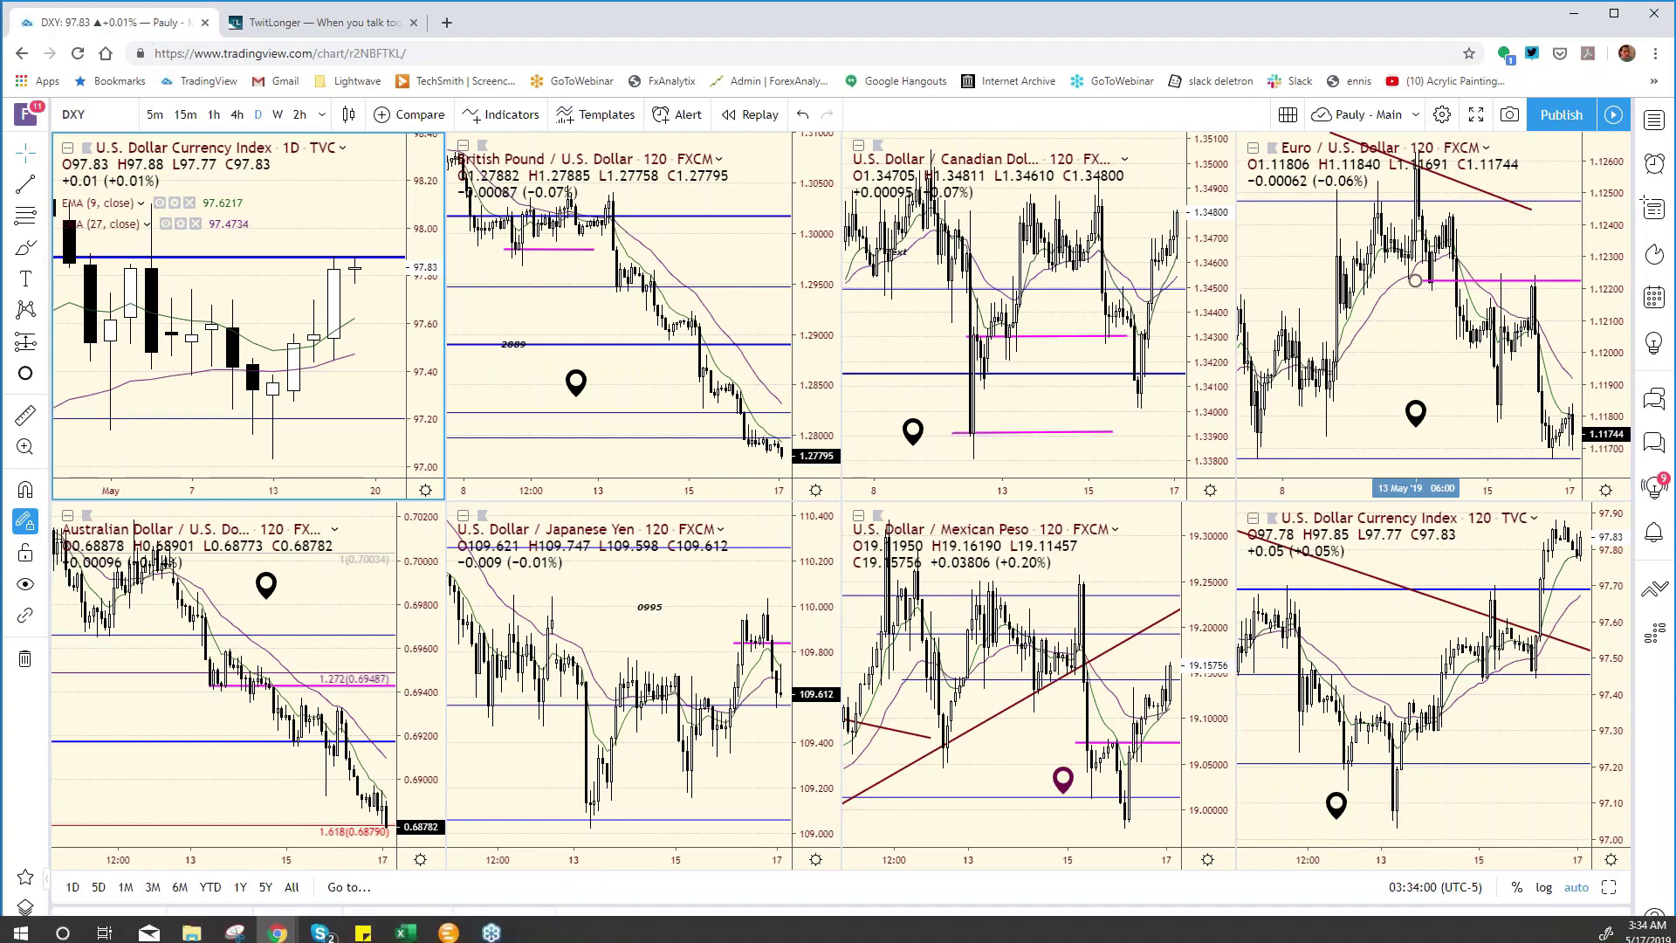
Step: Correct the DXY resistance in cell F16 to 97.89 and return to the charts
{"action": "left_click", "coordinate": [404, 932]}
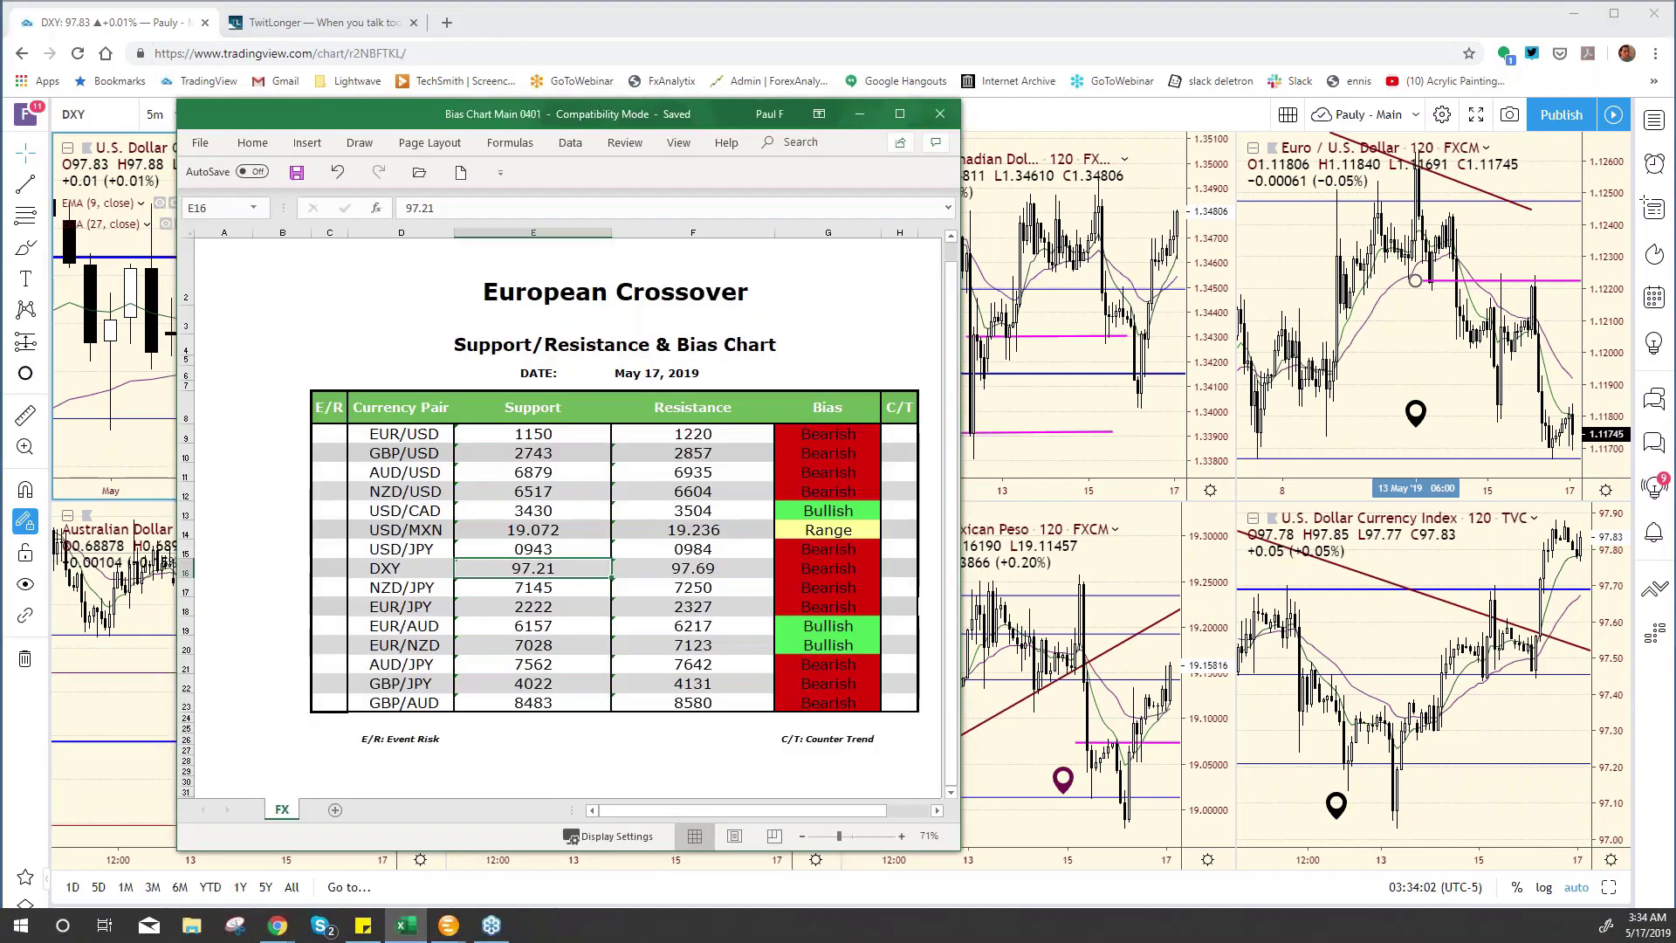
{"action": "left_click", "coordinate": [686, 576]}
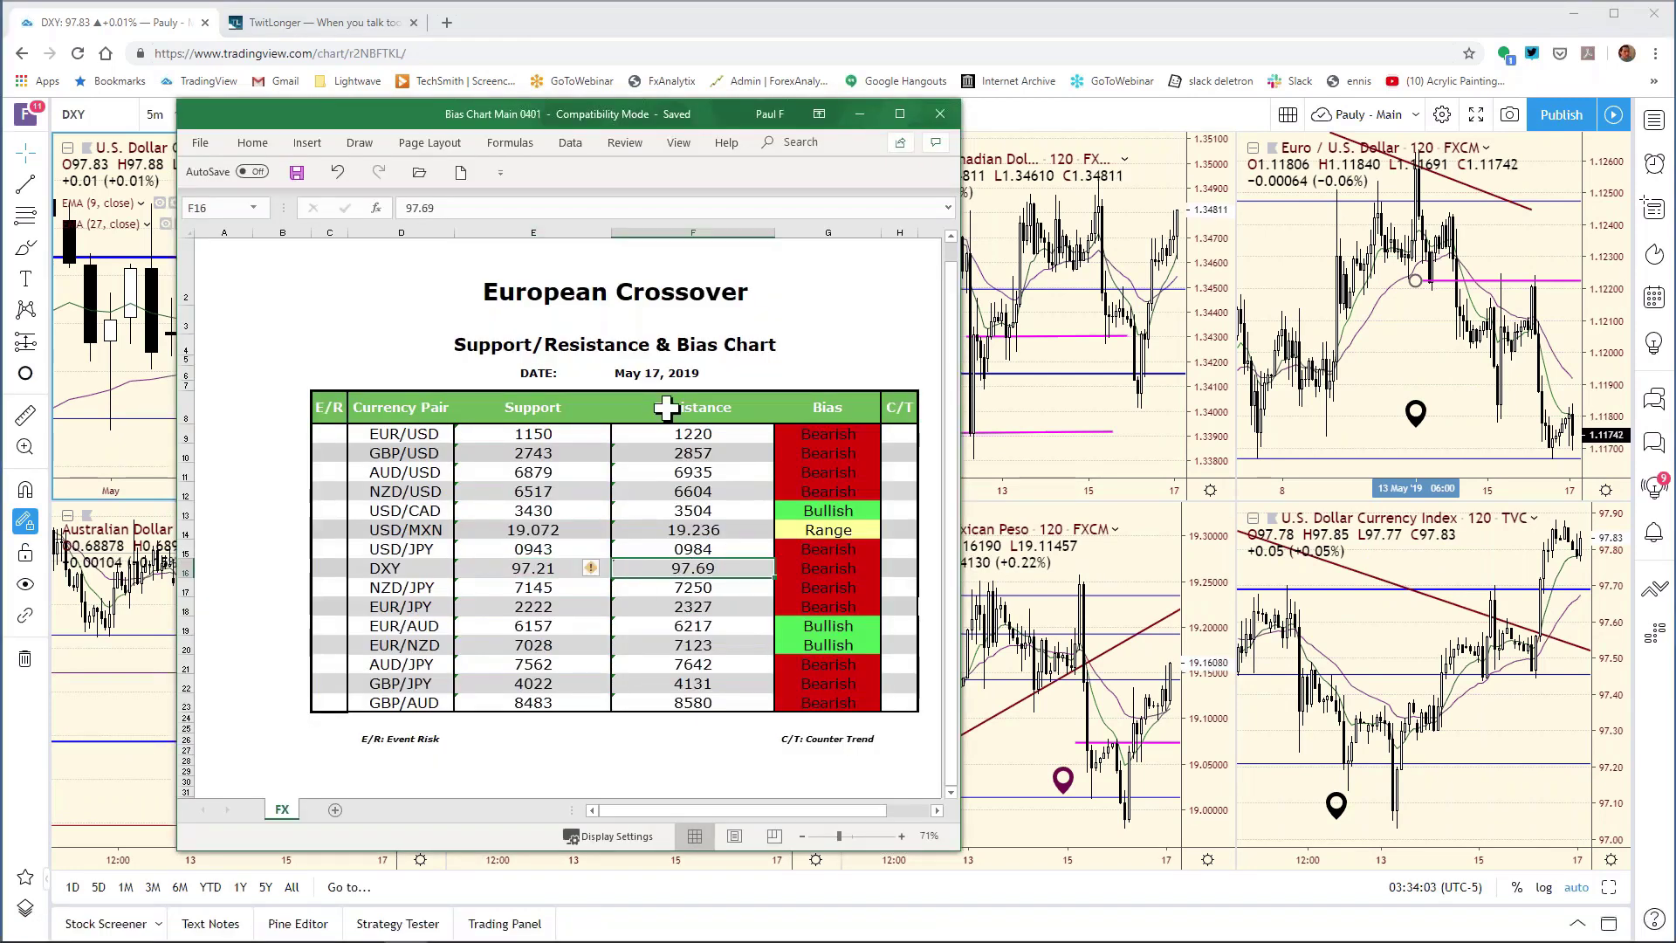
{"action": "left_click", "coordinate": [440, 208]}
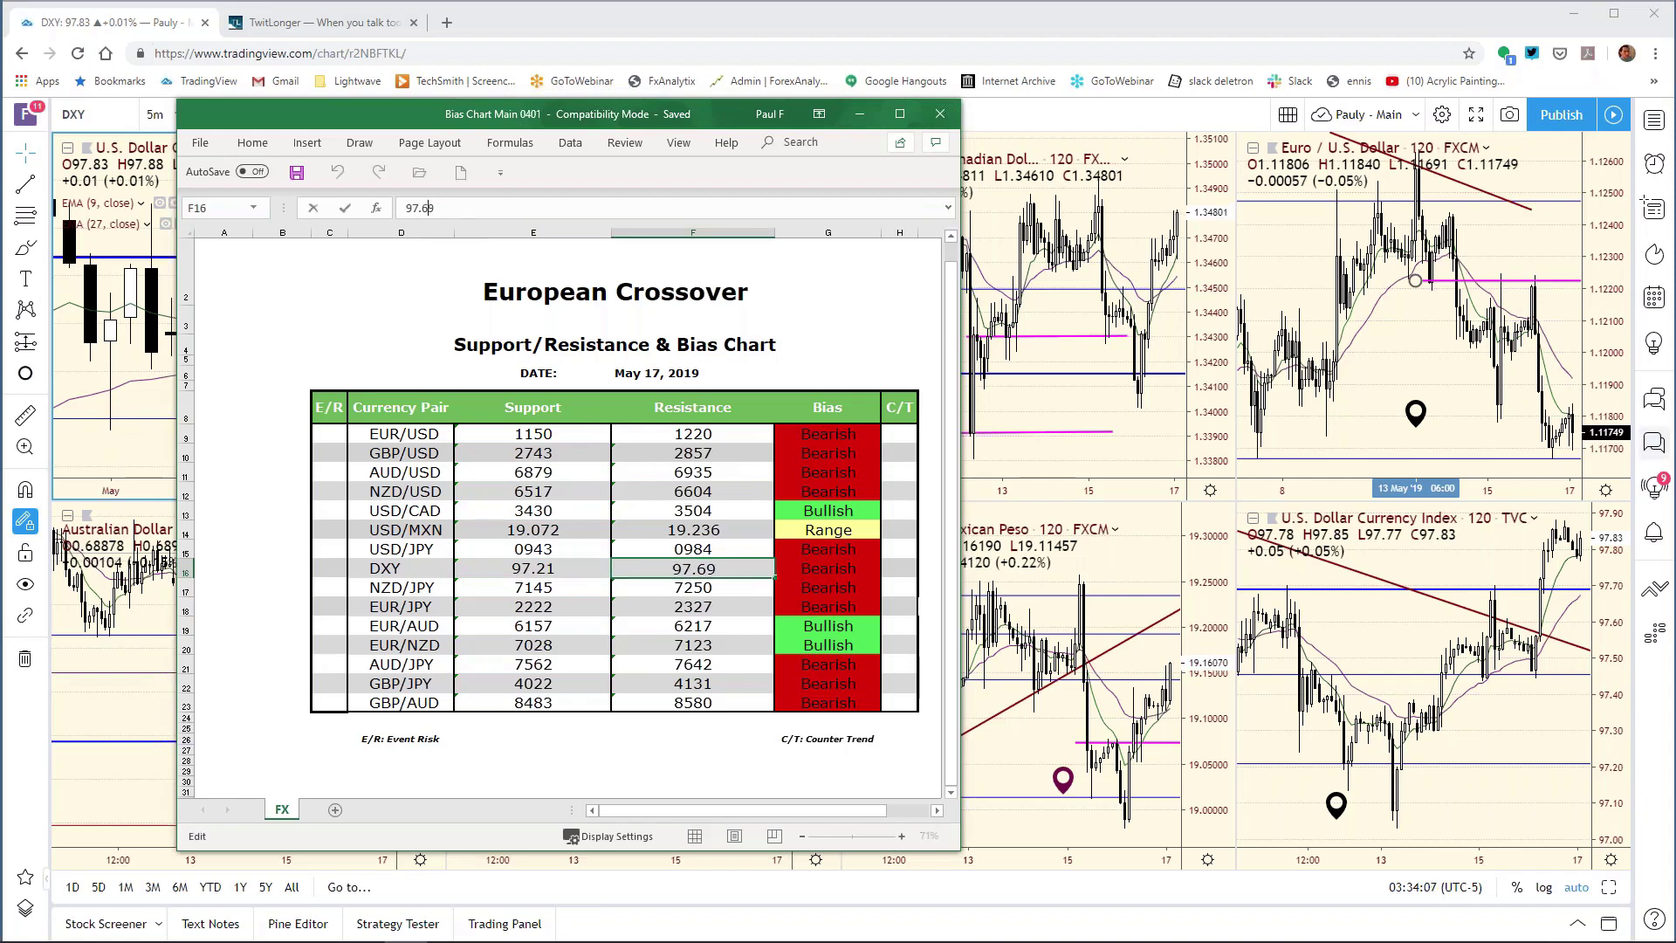
{"action": "key", "text": "BackSpace"}
{"action": "type", "text": "8"}
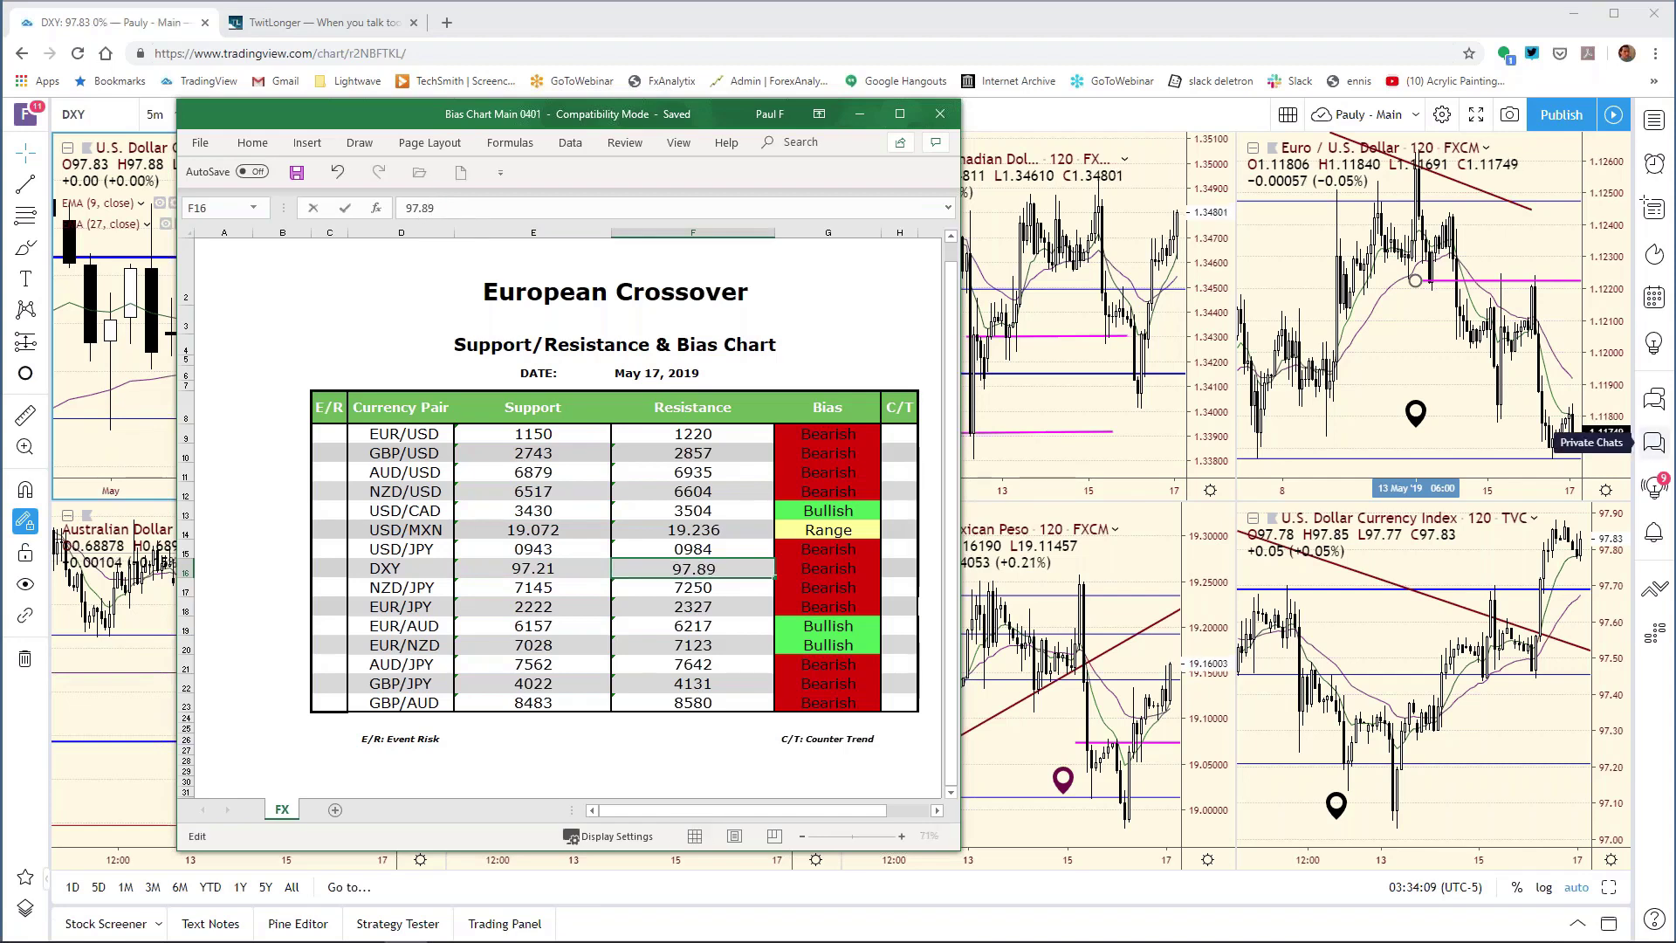
{"action": "key", "text": "Return"}
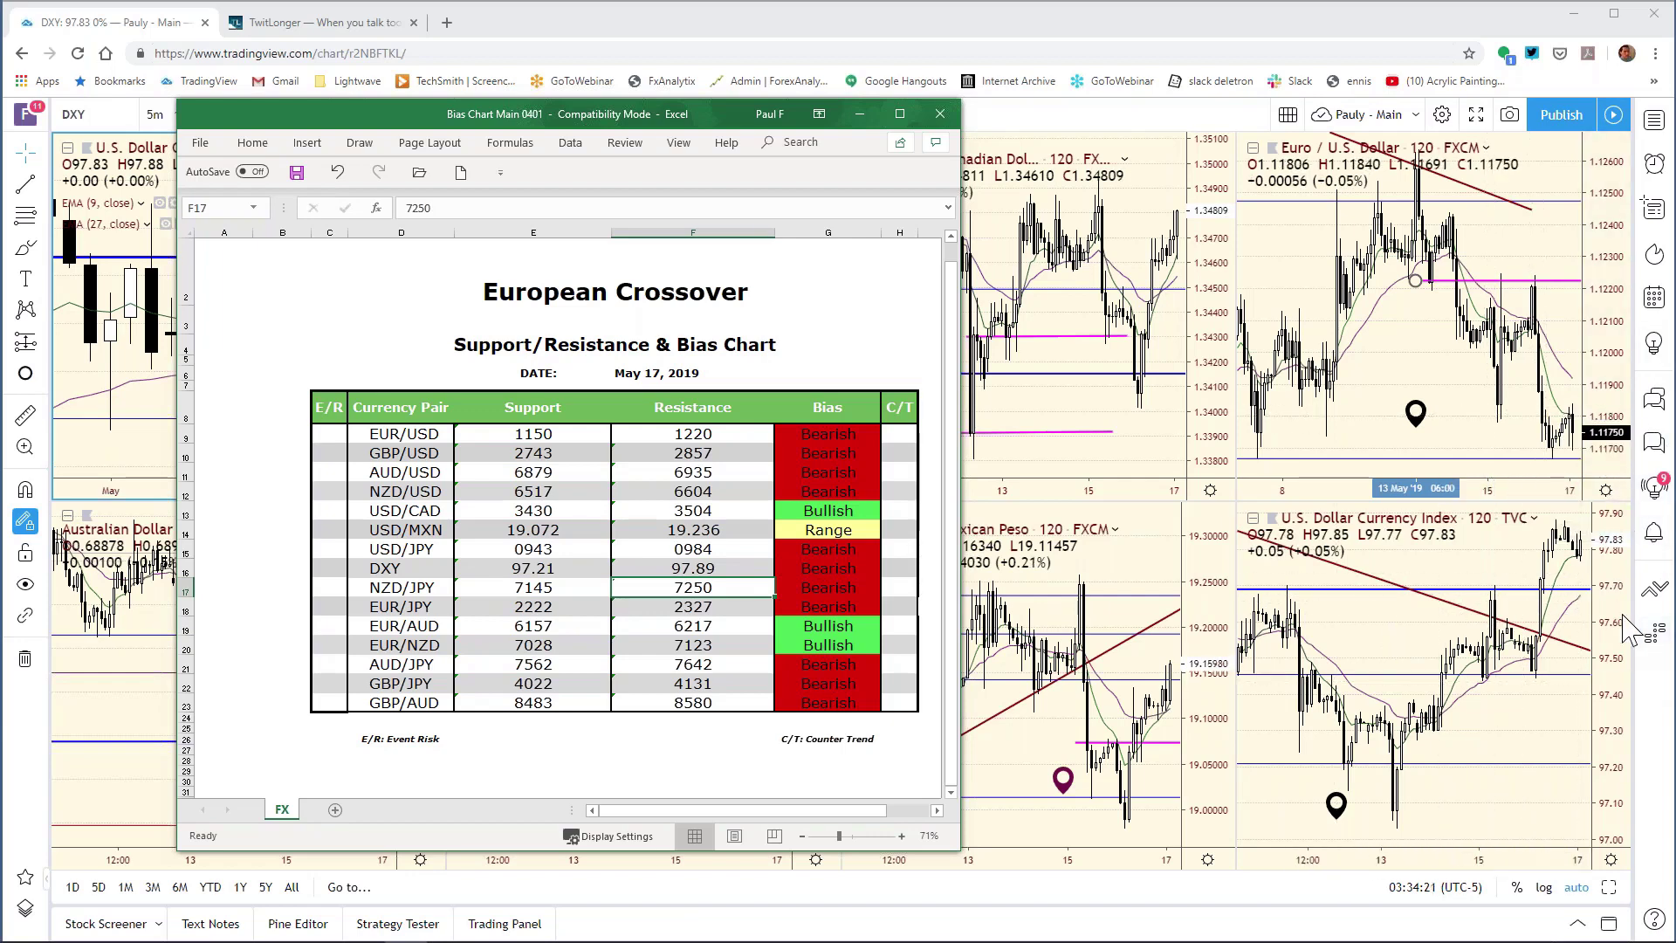
{"action": "left_click", "coordinate": [1614, 786]}
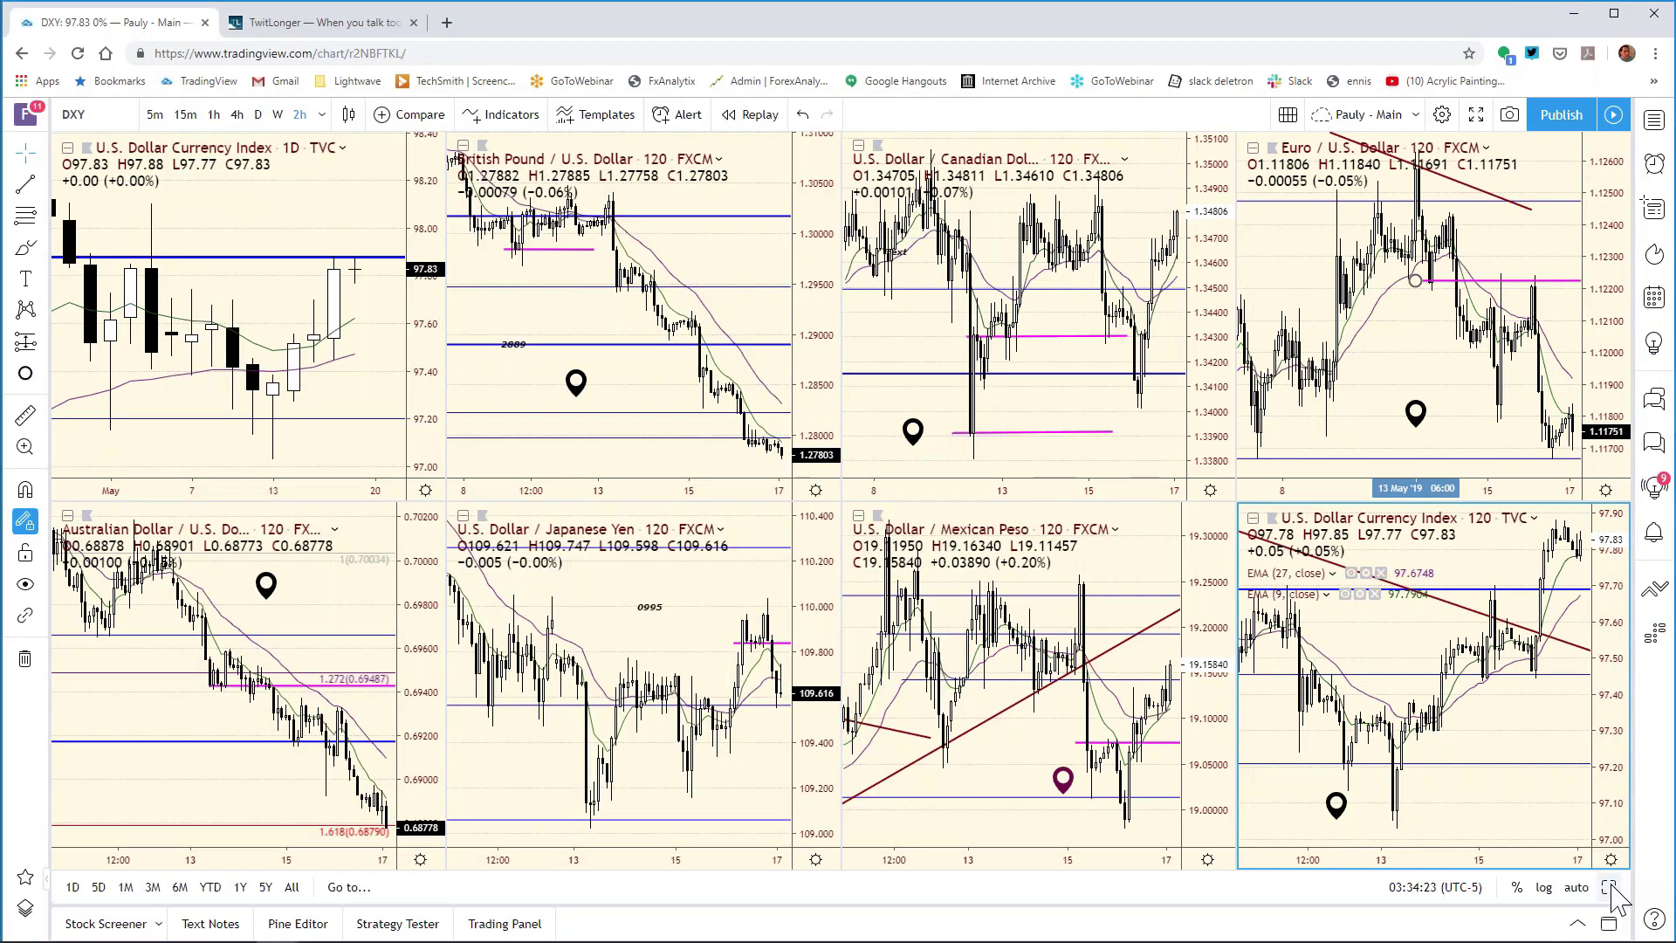
Step: Maximize the DXY 2-hour chart, reset its view and zoom to mid-April through mid-May
{"action": "left_click", "coordinate": [1608, 887]}
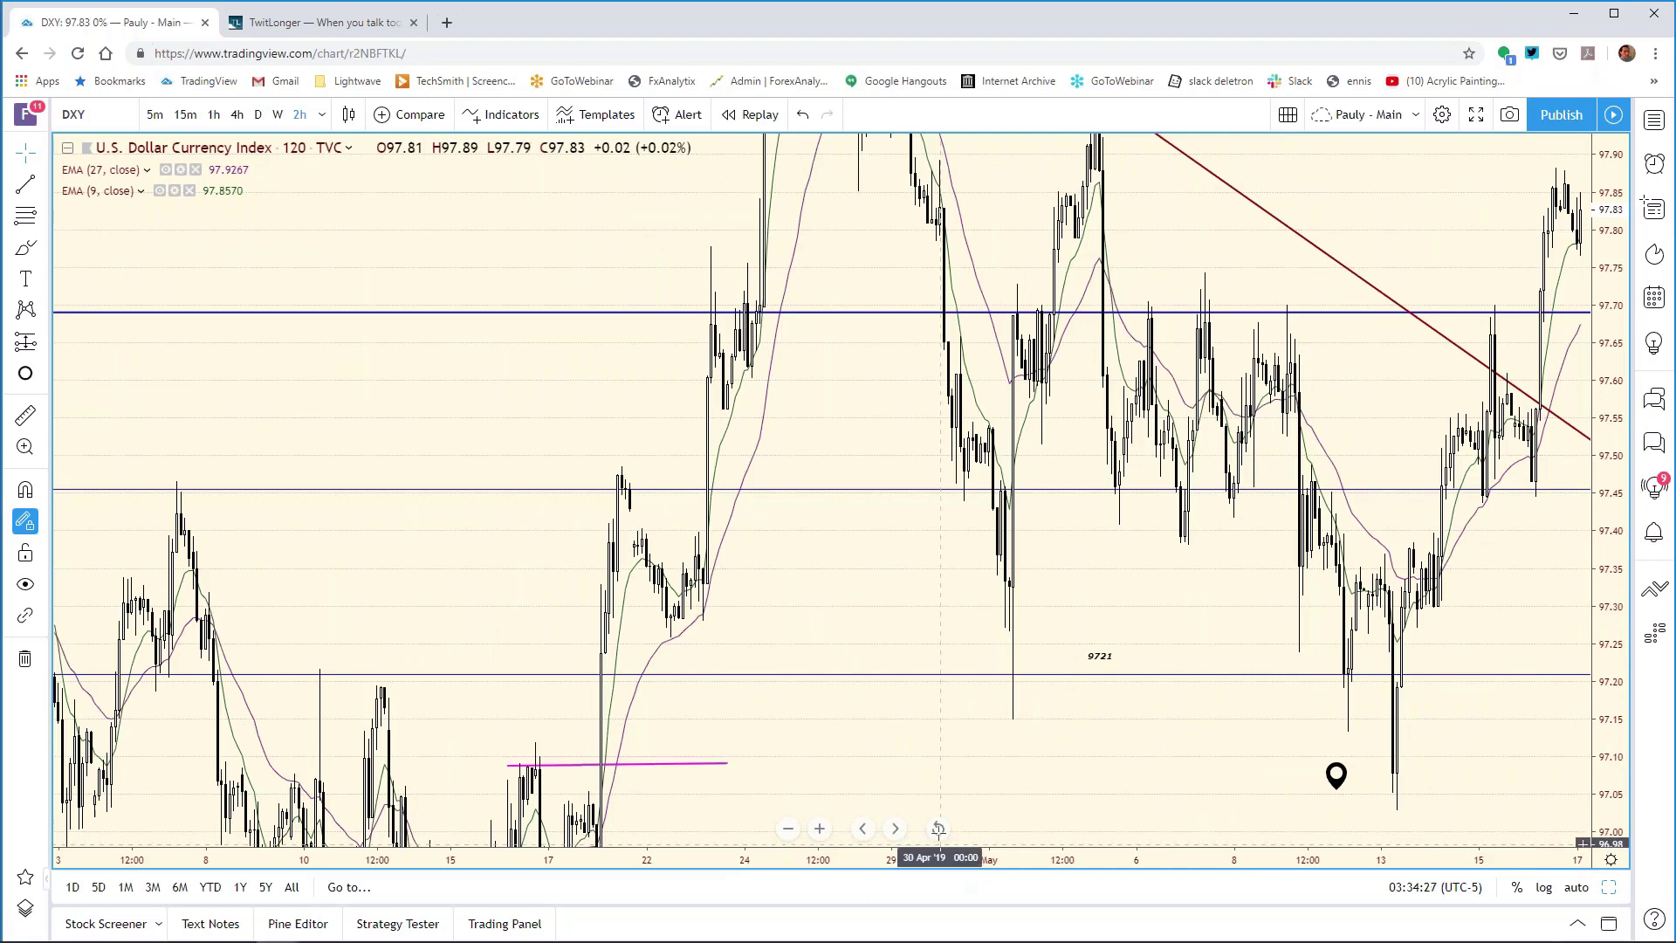
{"action": "left_click", "coordinate": [938, 828]}
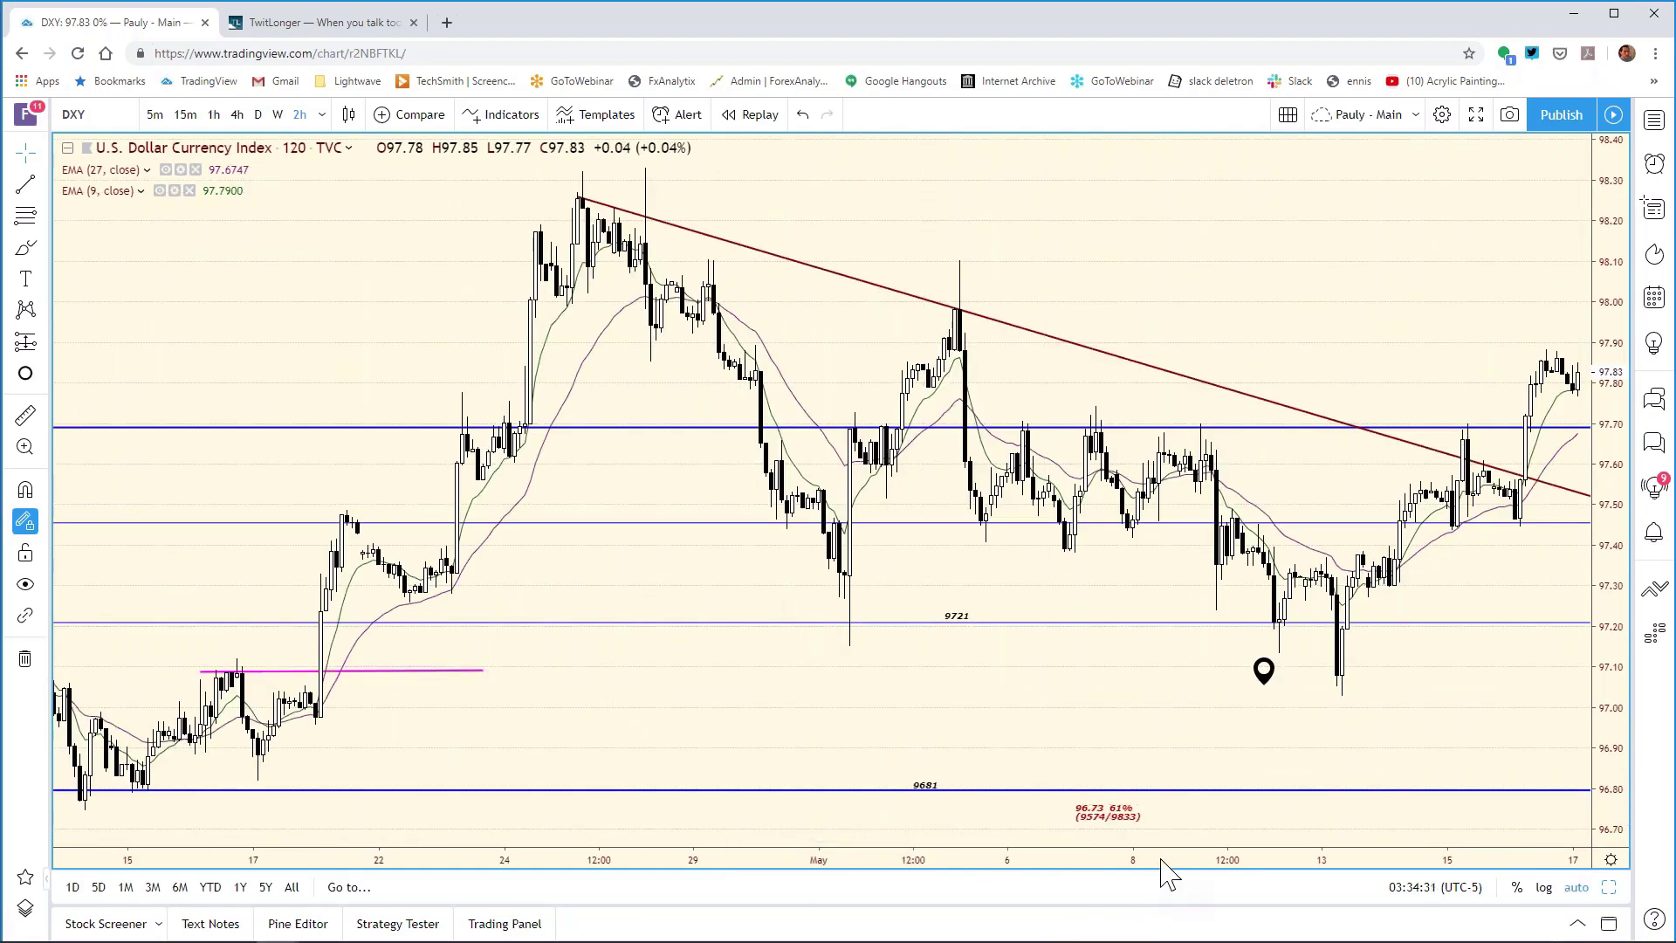
{"action": "left_click_drag", "start_coordinate": [1165, 868], "coordinate": [1091, 868]}
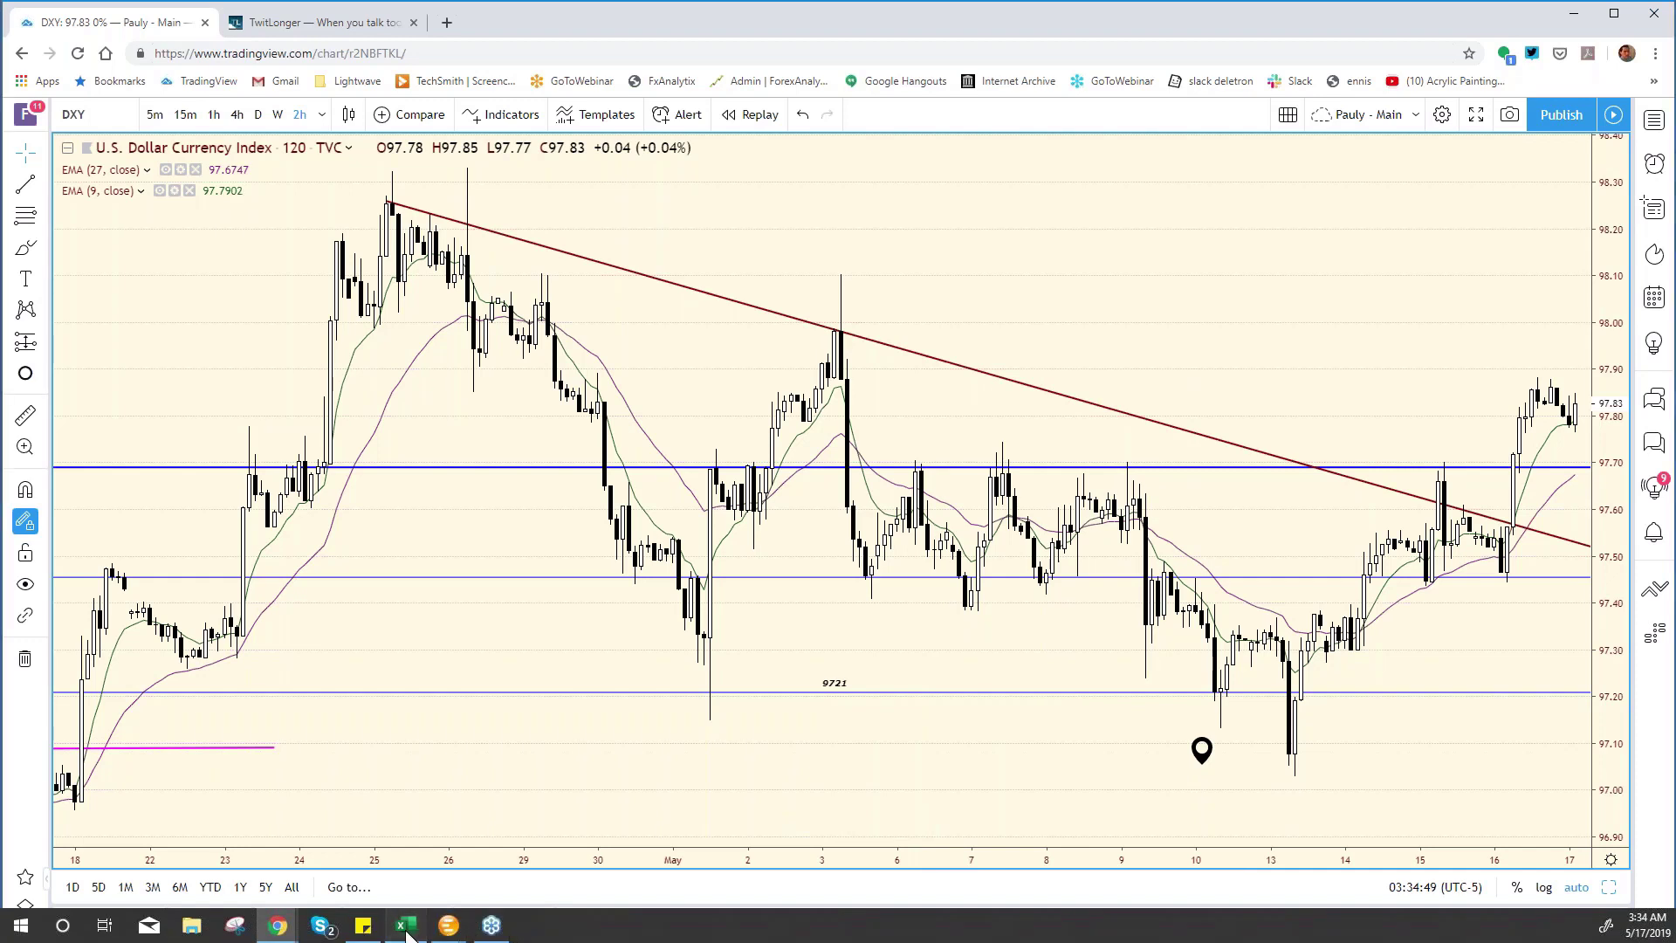
{"action": "left_click", "coordinate": [405, 925]}
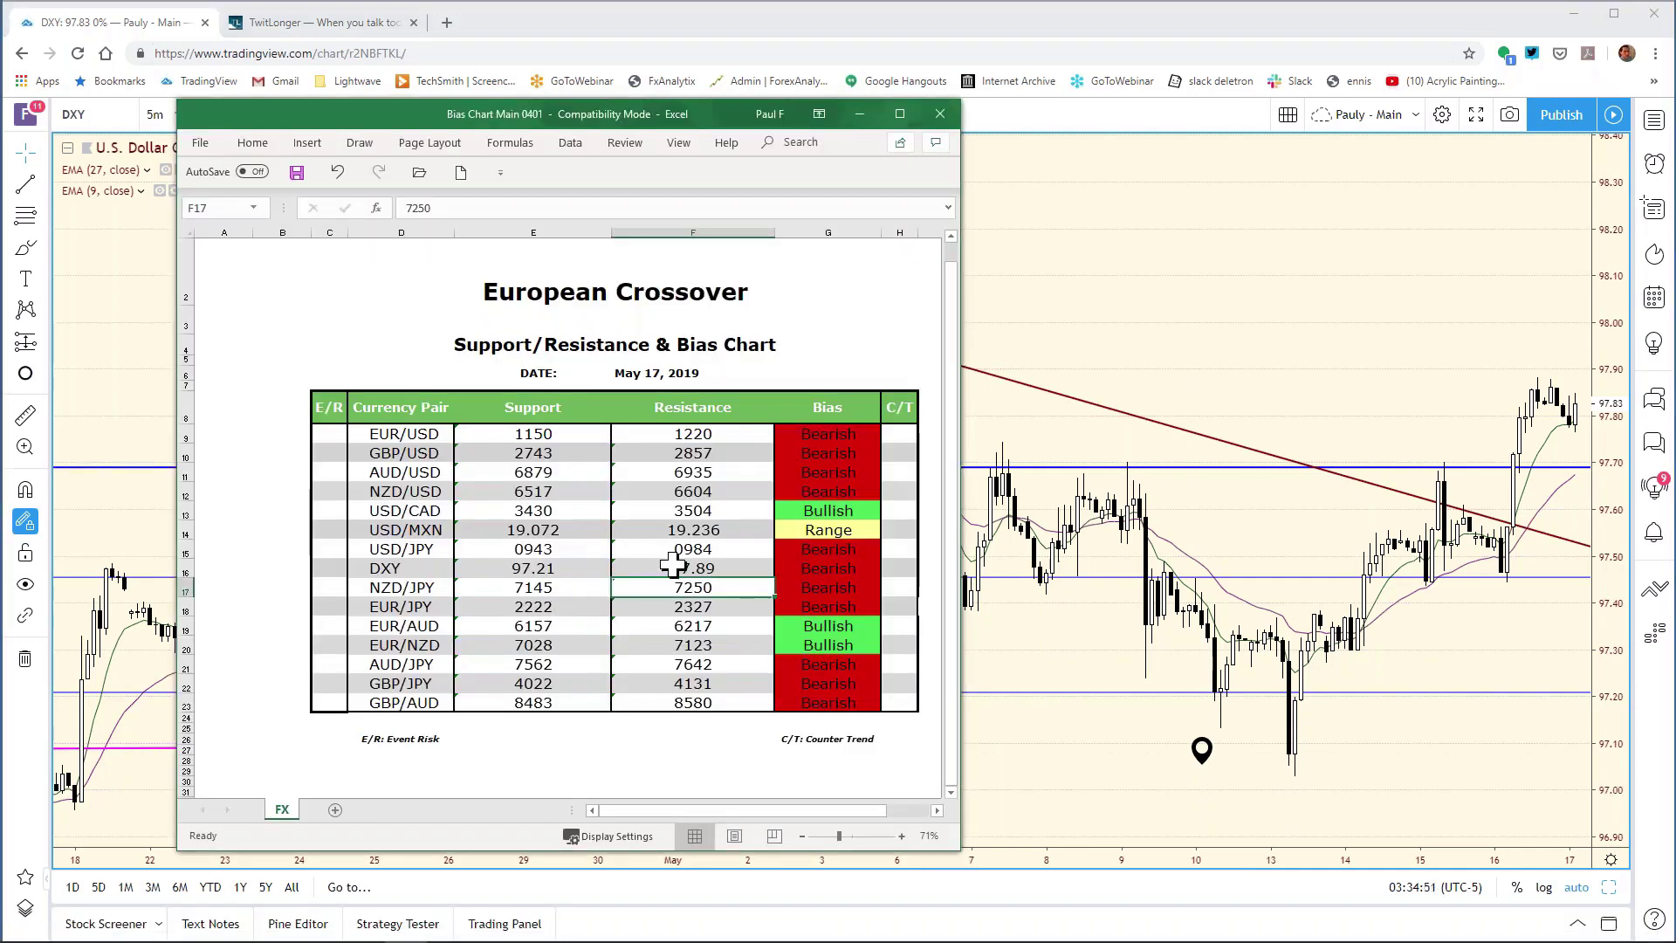
Step: Change the DXY support in cell E16 from 97.21 to 97.46 and return to the DXY chart
{"action": "left_click", "coordinate": [552, 569]}
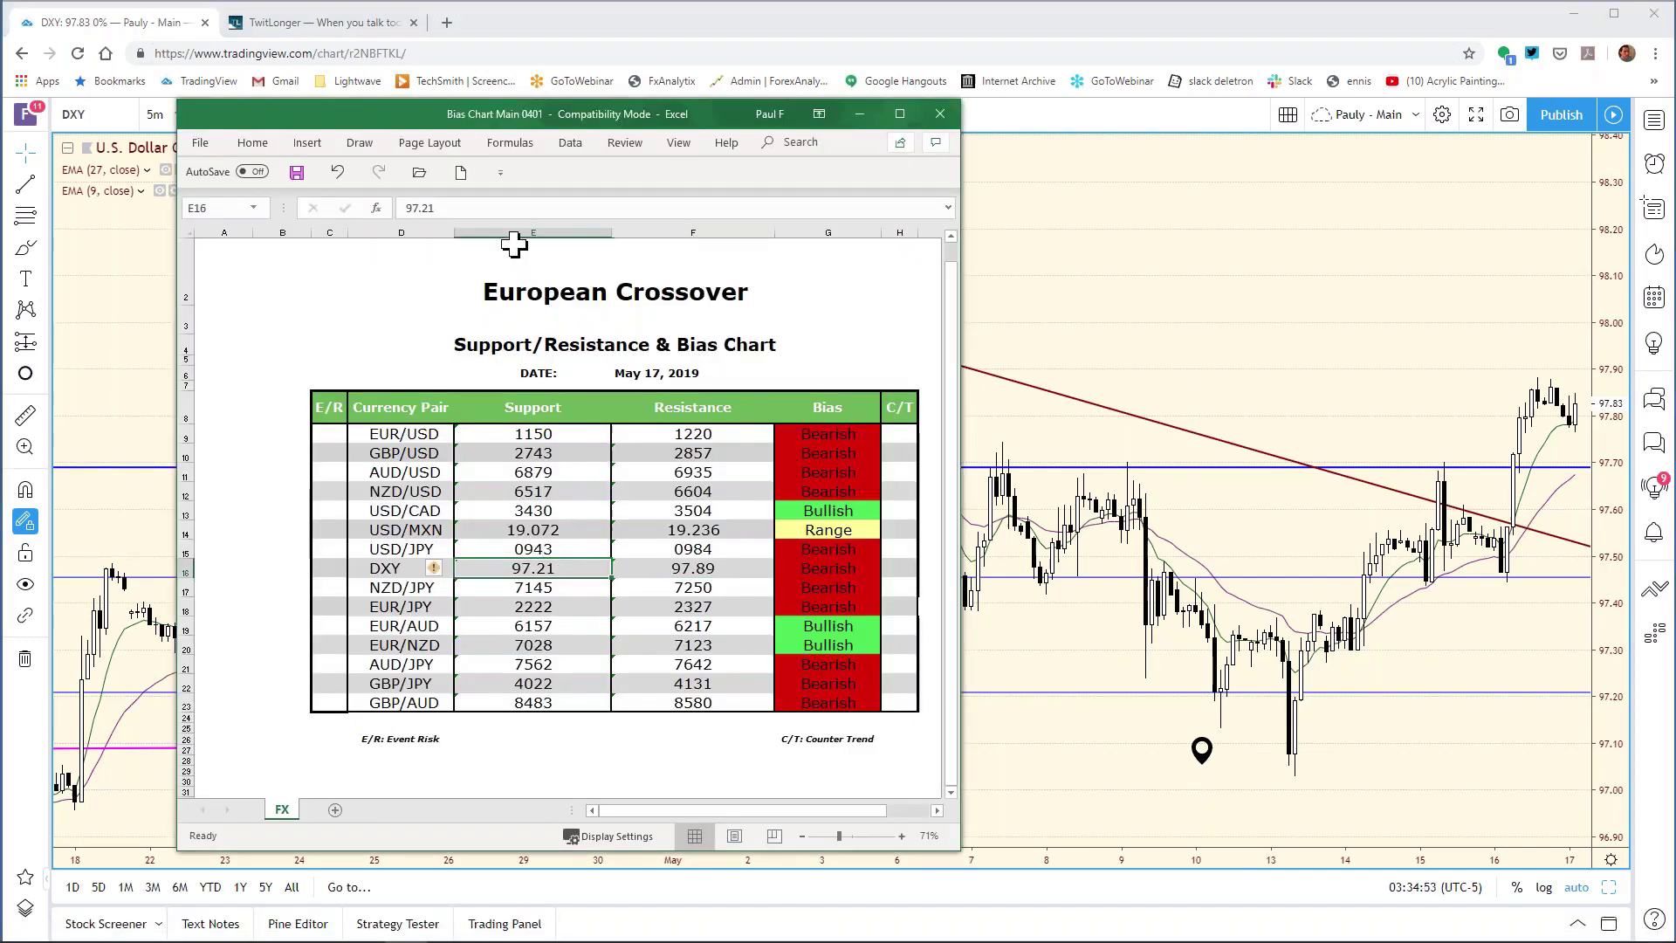
{"action": "left_click", "coordinate": [468, 209]}
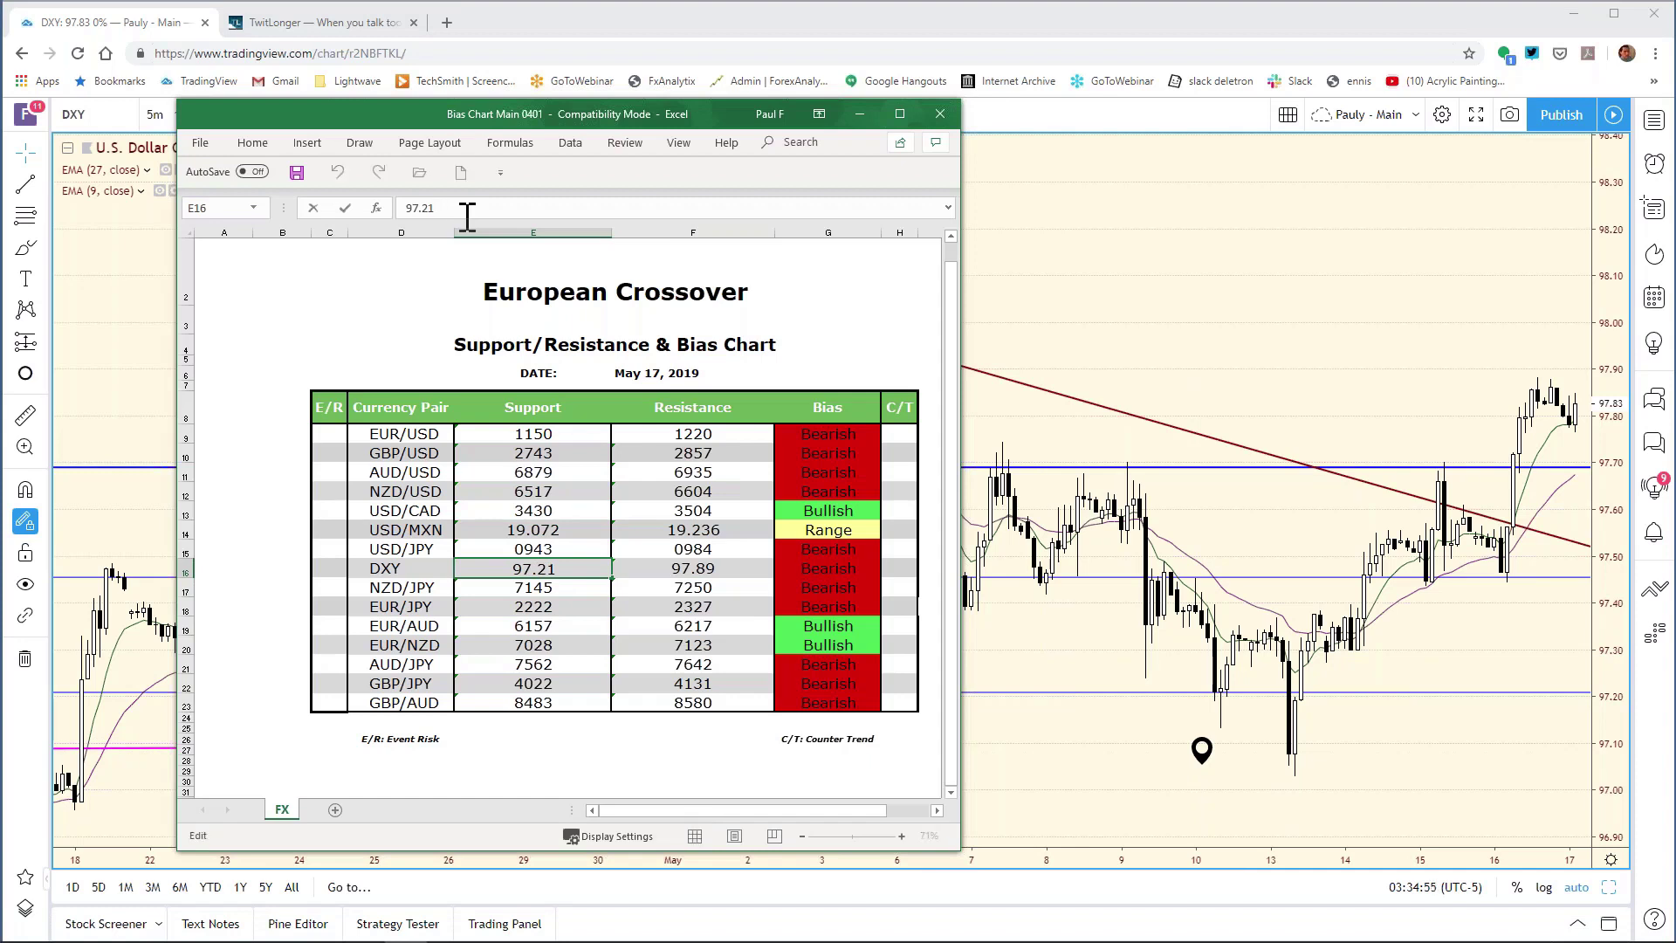
{"action": "key", "text": "BackSpace"}
{"action": "key", "text": "BackSpace"}
{"action": "type", "text": "46"}
{"action": "key", "text": "Return"}
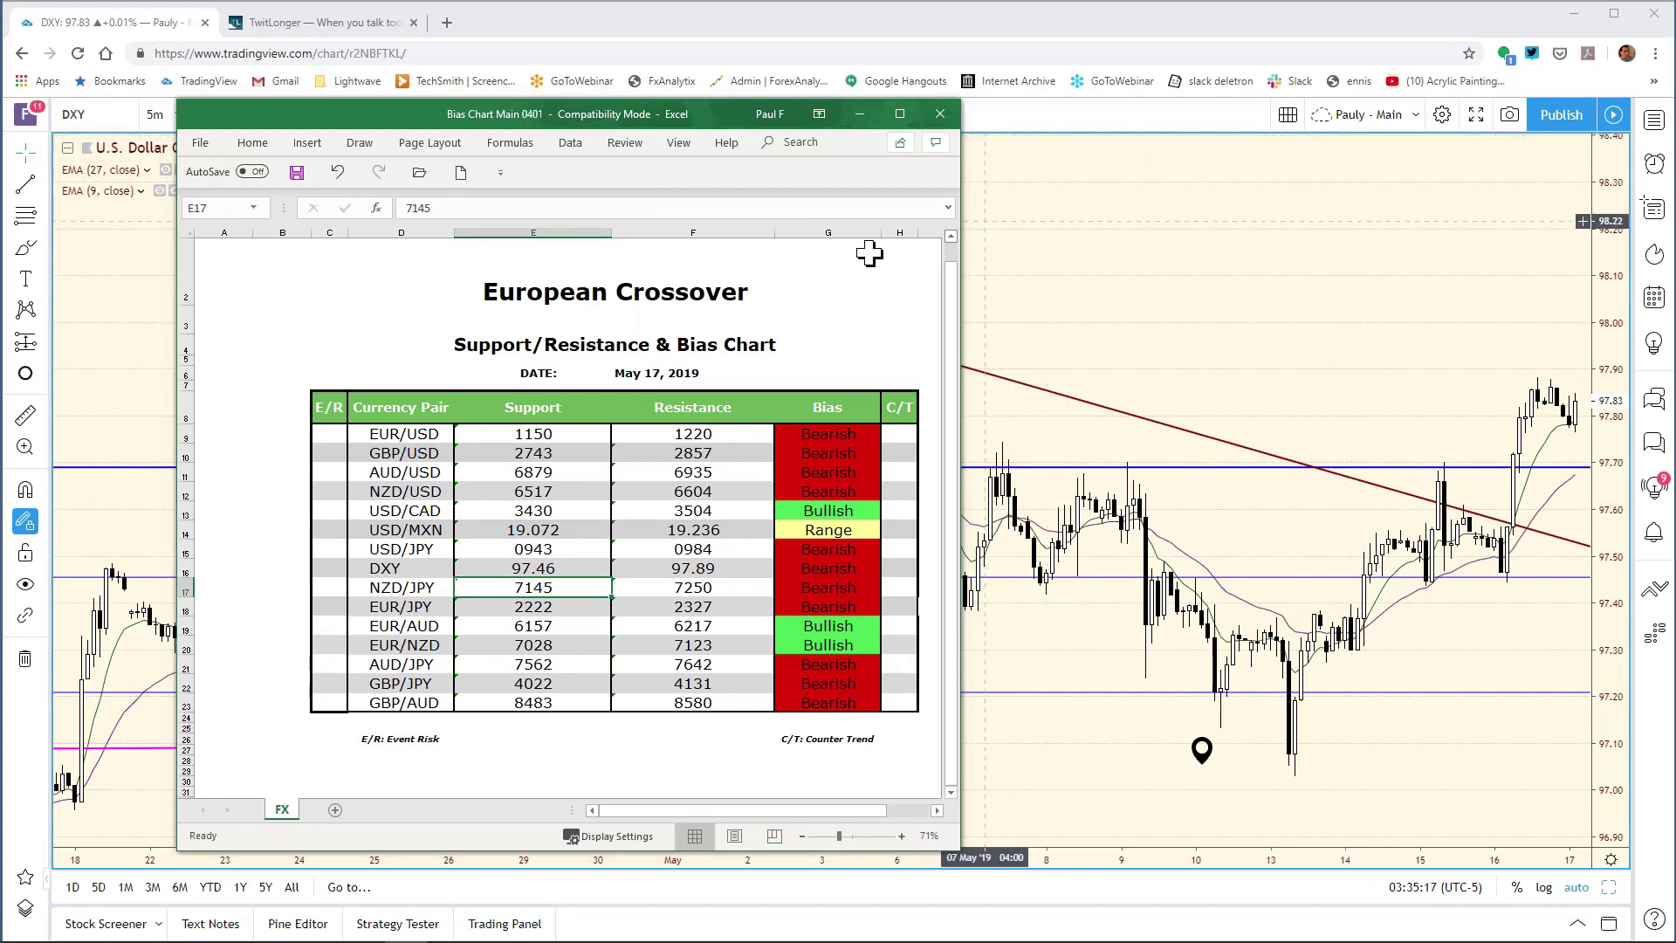
{"action": "left_click", "coordinate": [1048, 251]}
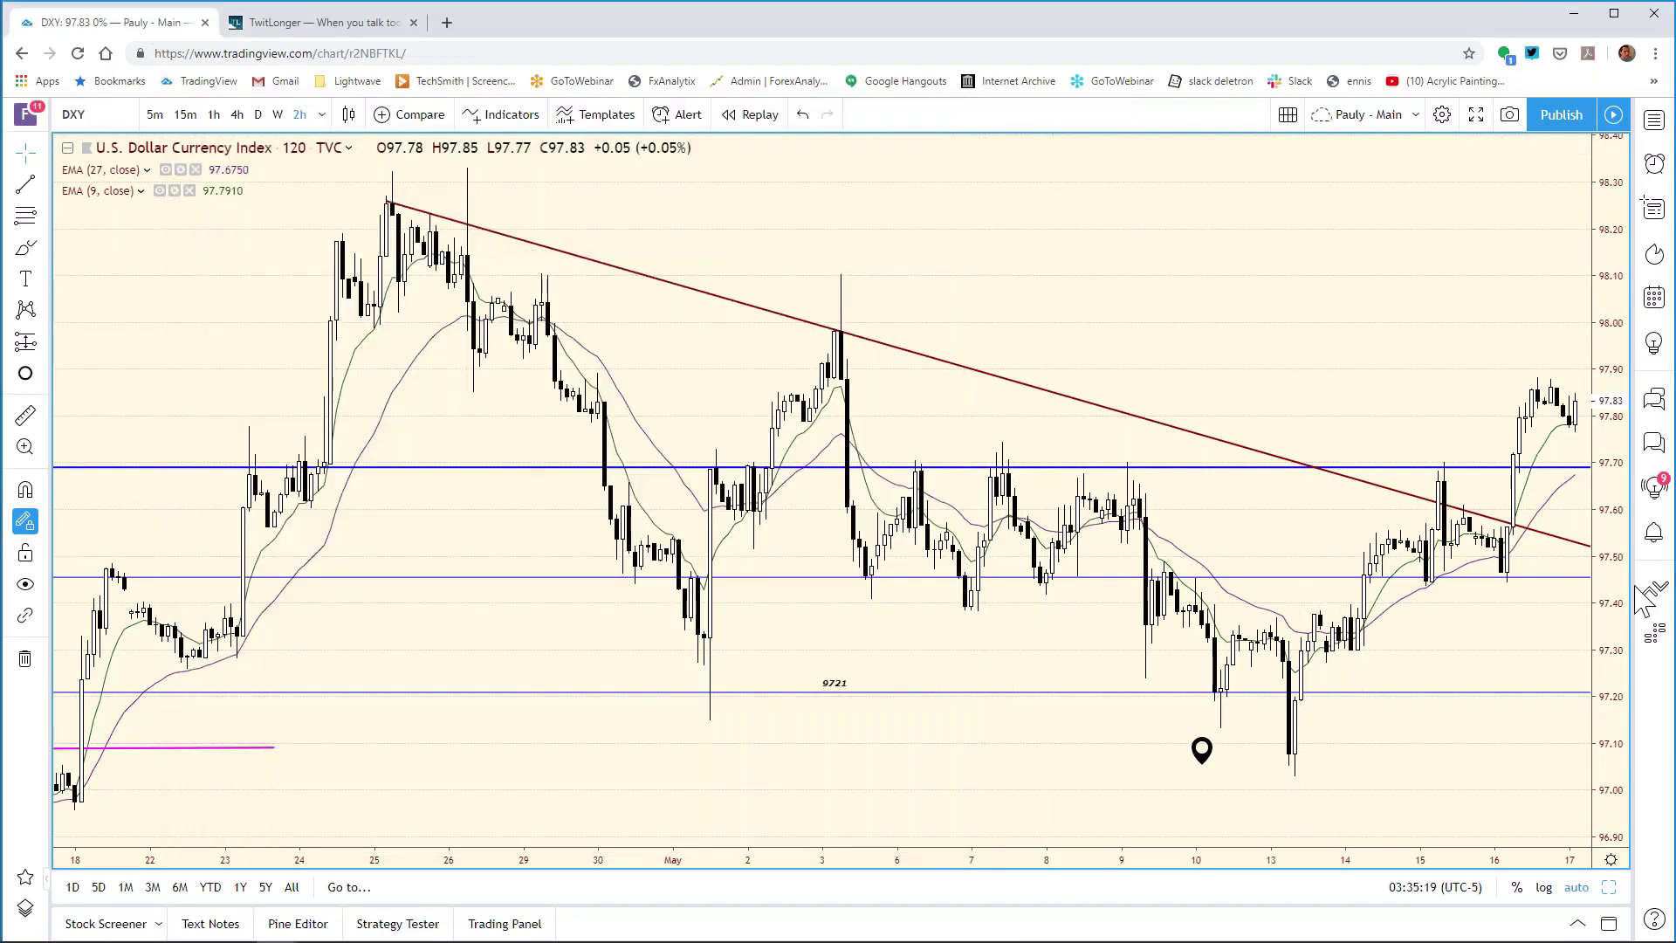
Step: Restore the eight-chart grid and switch the top-left chart to EURUSD daily, zoomed out
{"action": "left_click", "coordinate": [1608, 887]}
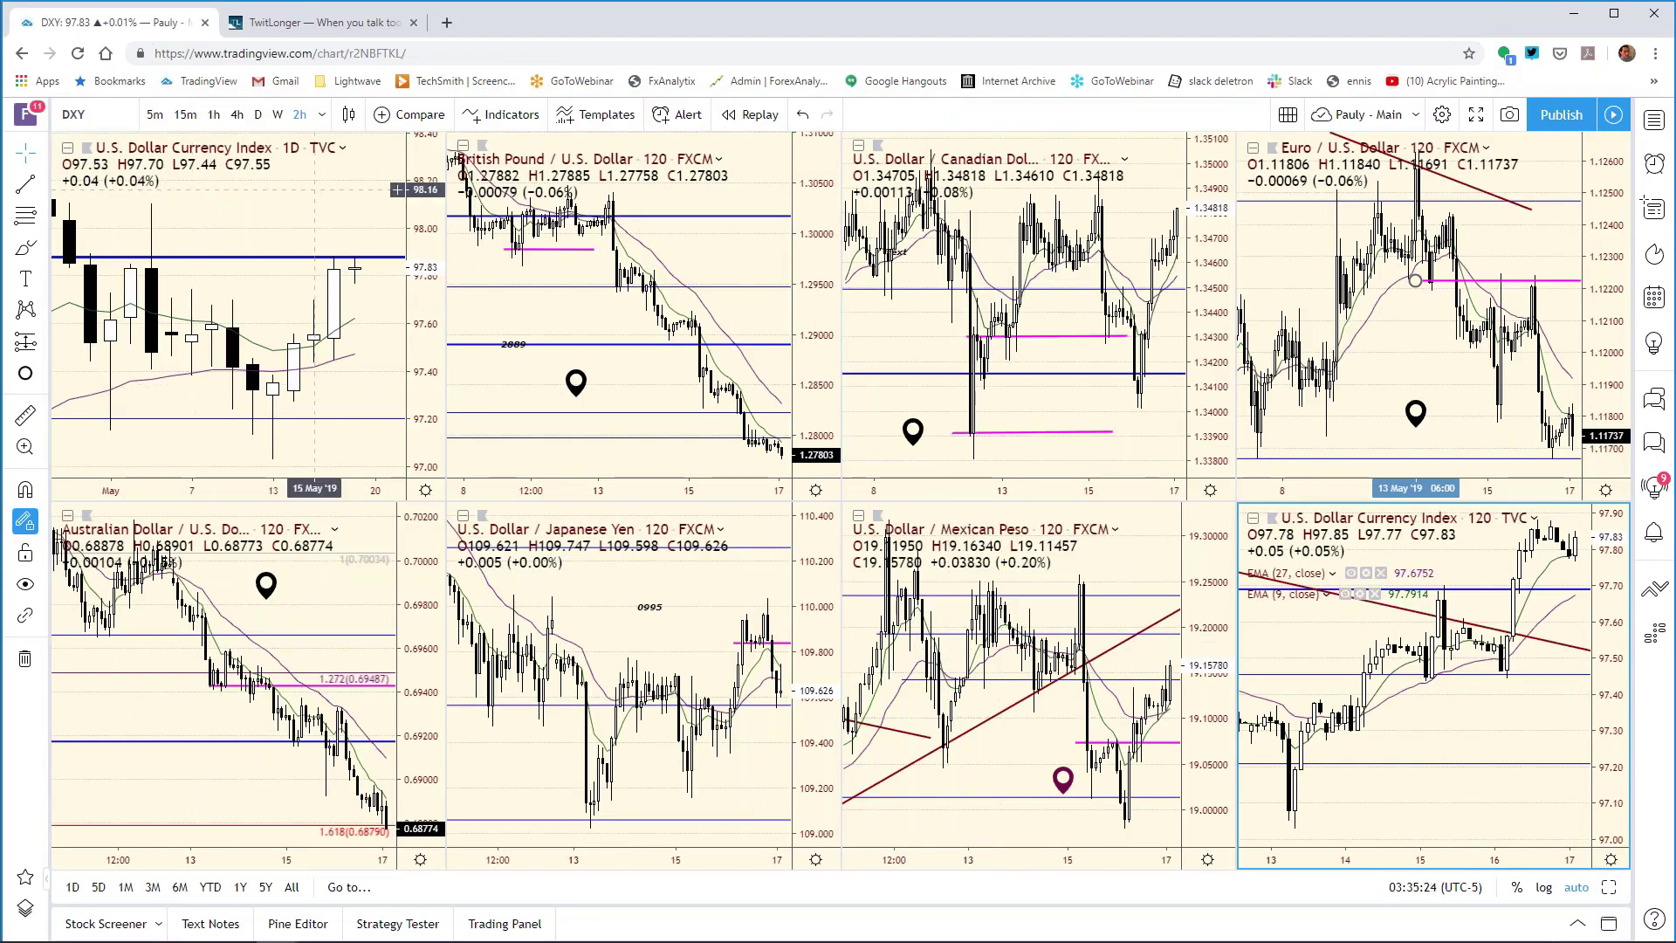
{"action": "left_click", "coordinate": [315, 189]}
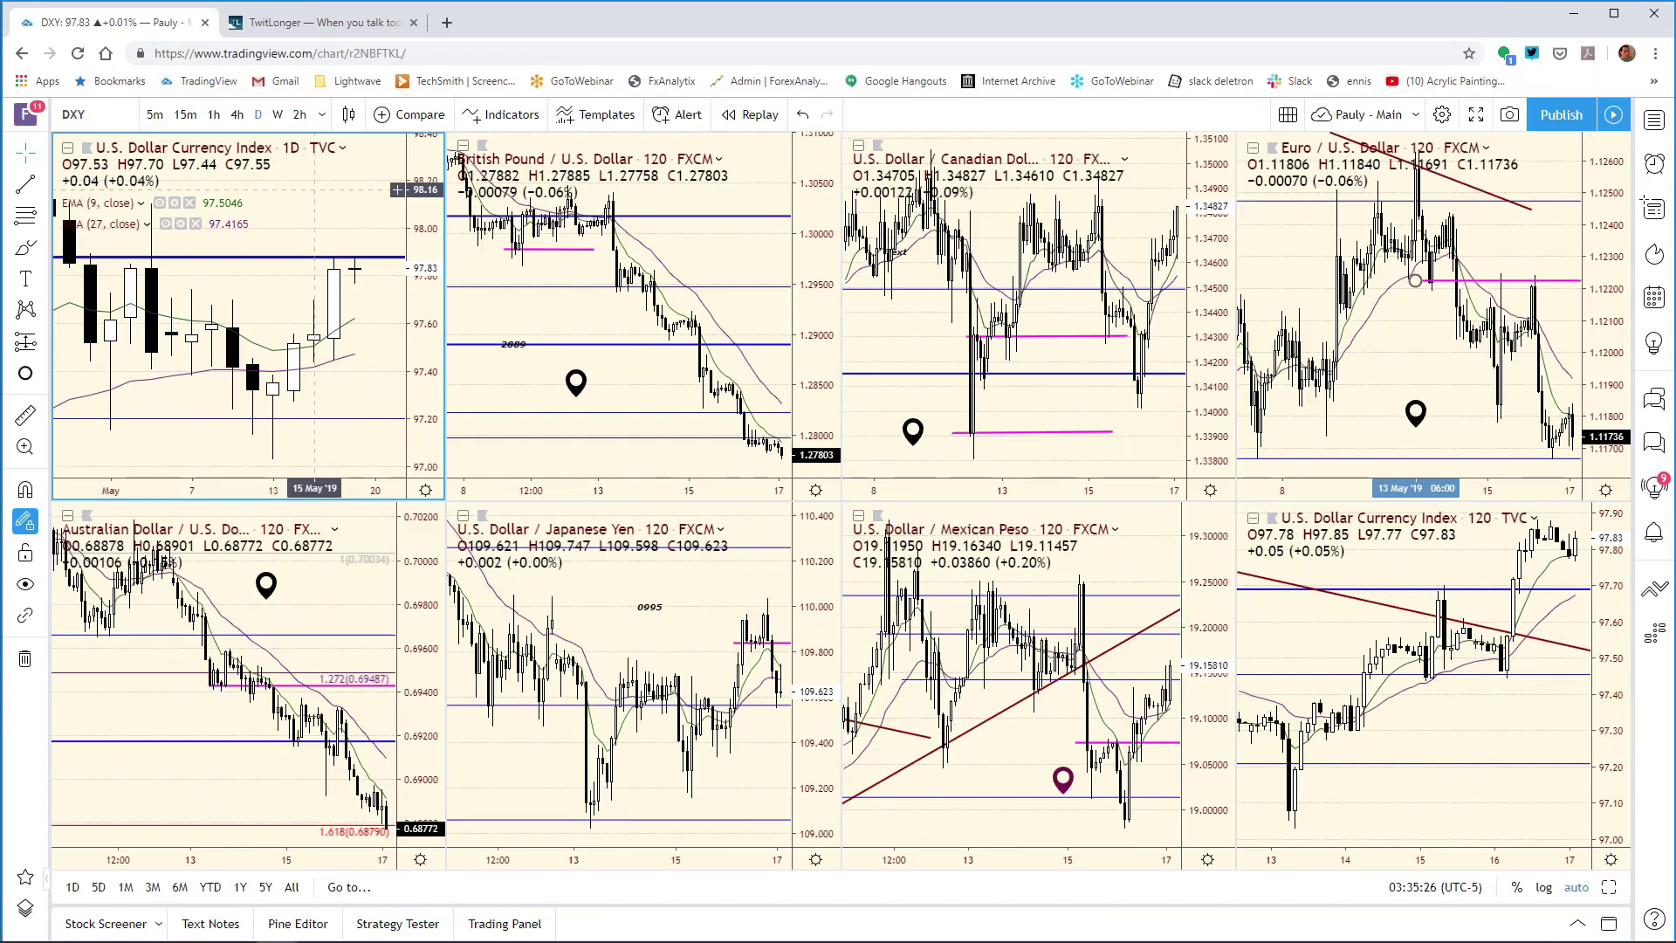
{"action": "type", "text": "EURUSD"}
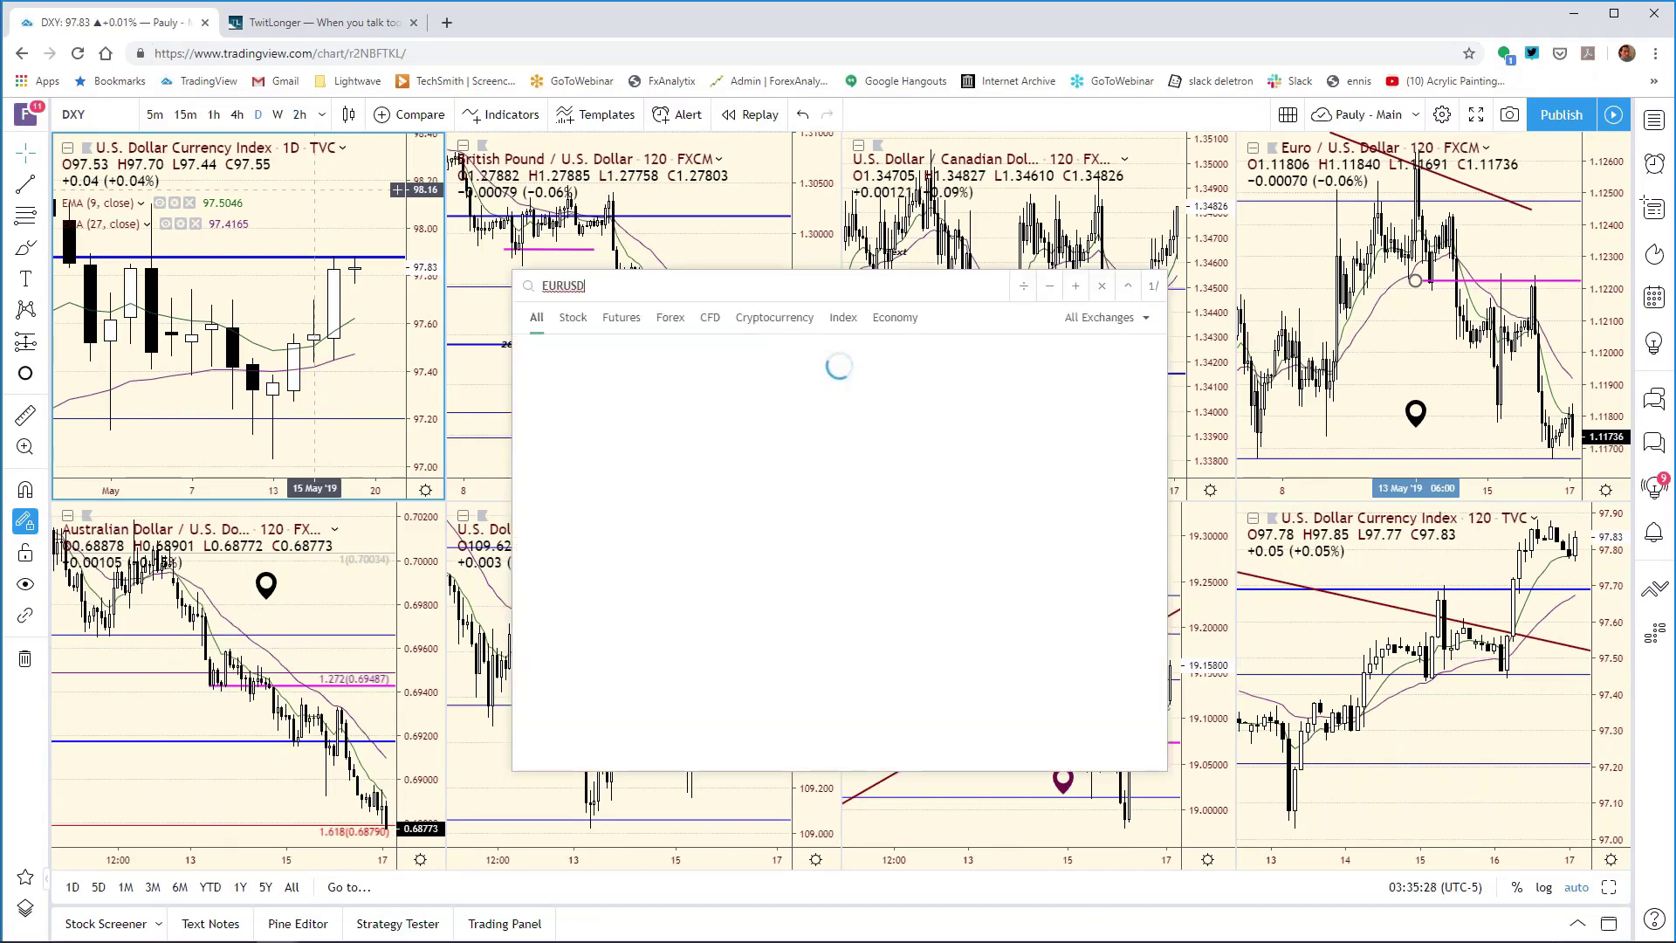
{"action": "key", "text": "Return"}
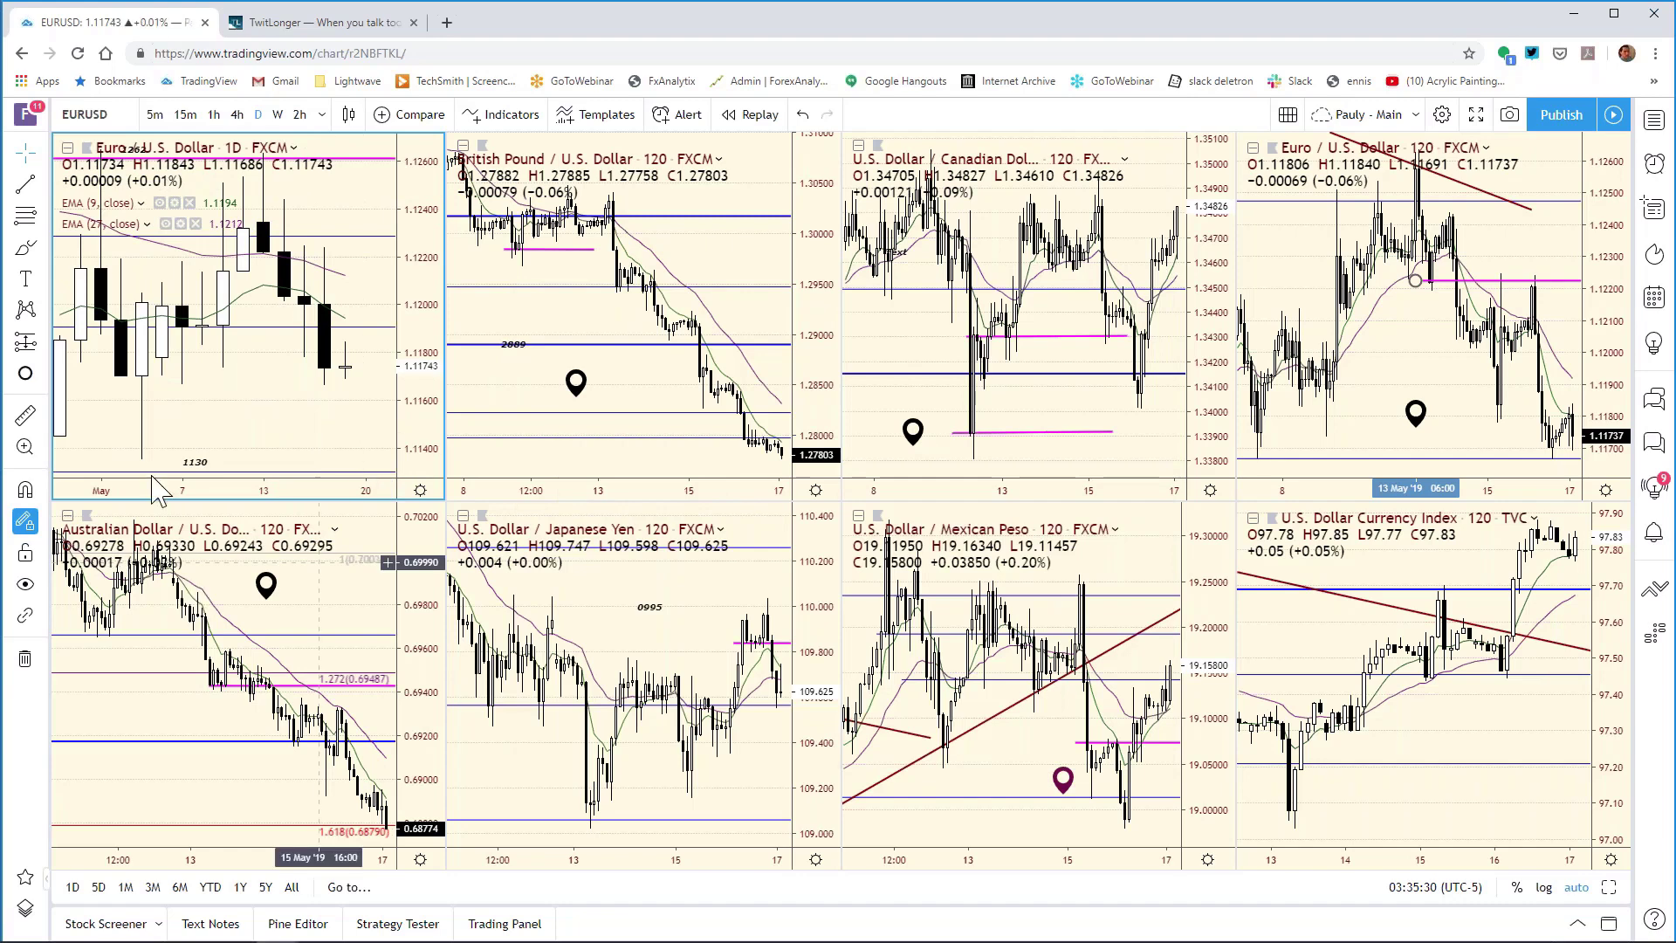
{"action": "scroll", "coordinate": [262, 482], "scroll_direction": "down", "scroll_amount": 5}
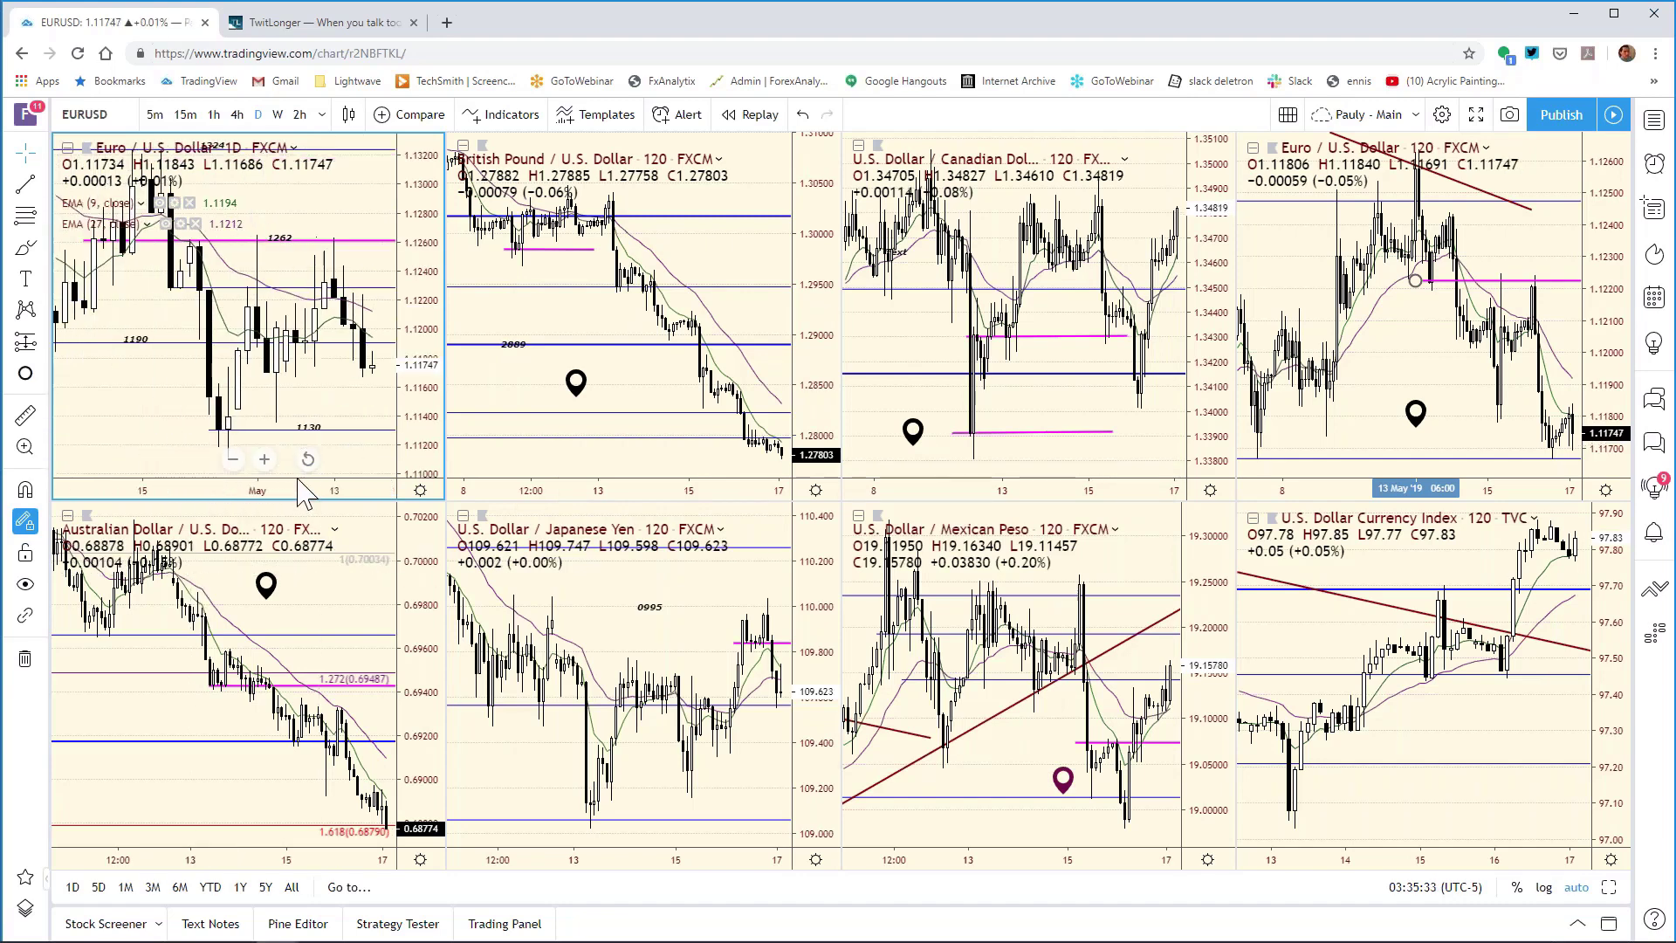
{"action": "scroll", "coordinate": [314, 491], "scroll_direction": "down", "scroll_amount": 5}
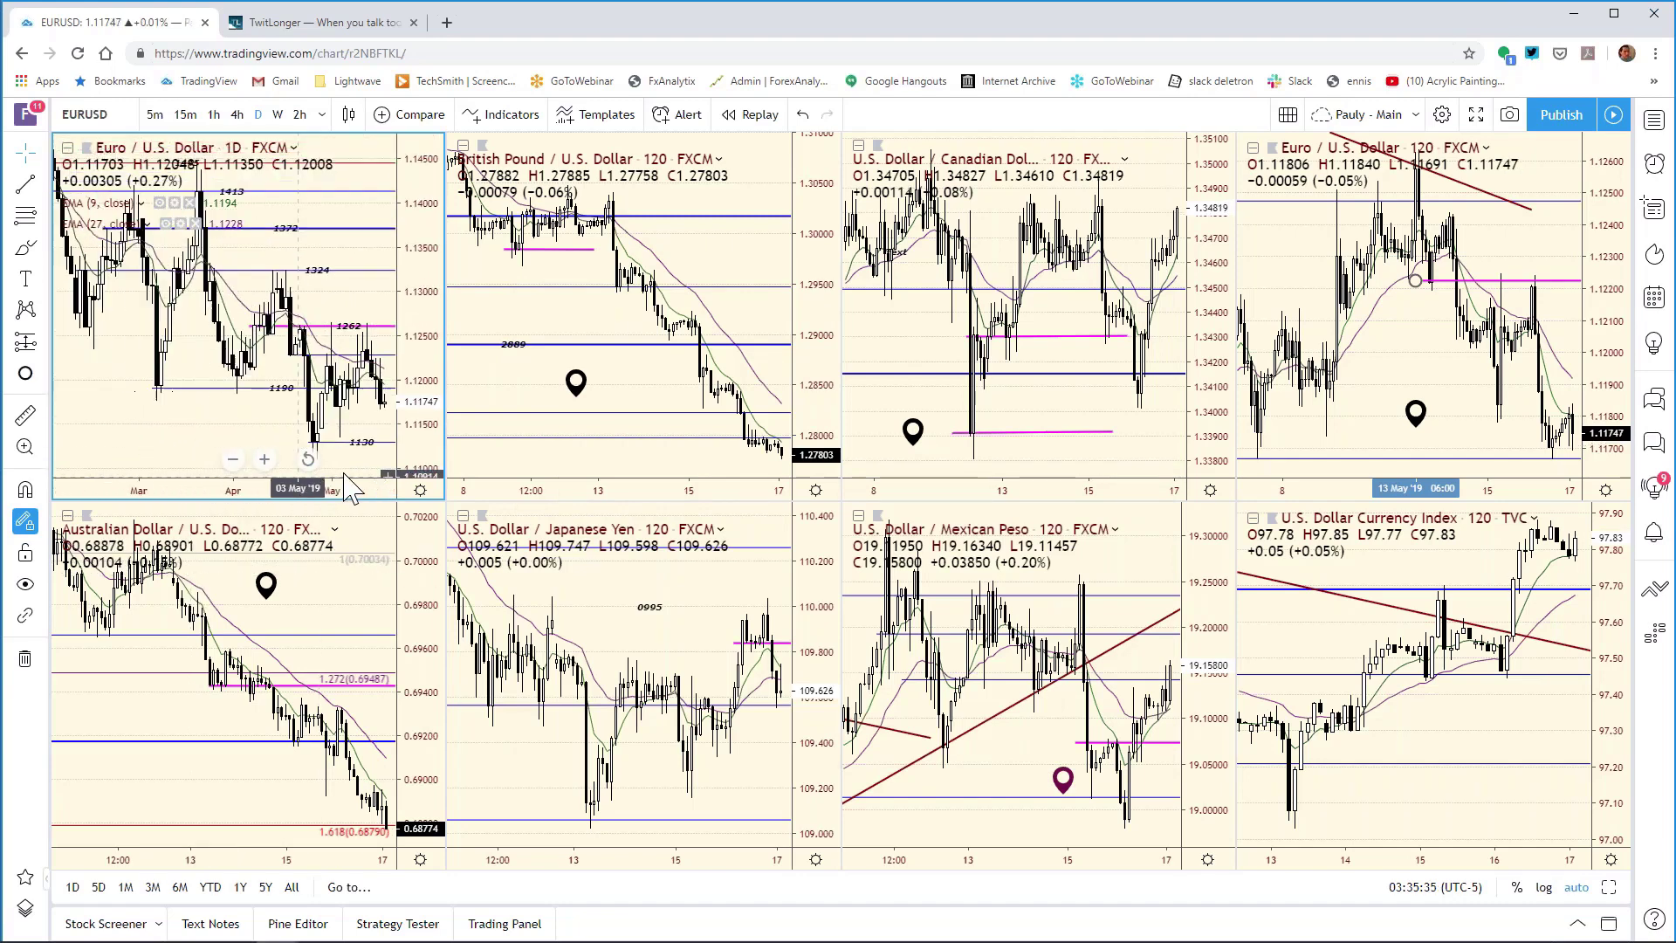
{"action": "scroll", "coordinate": [349, 488], "scroll_direction": "down", "scroll_amount": 3}
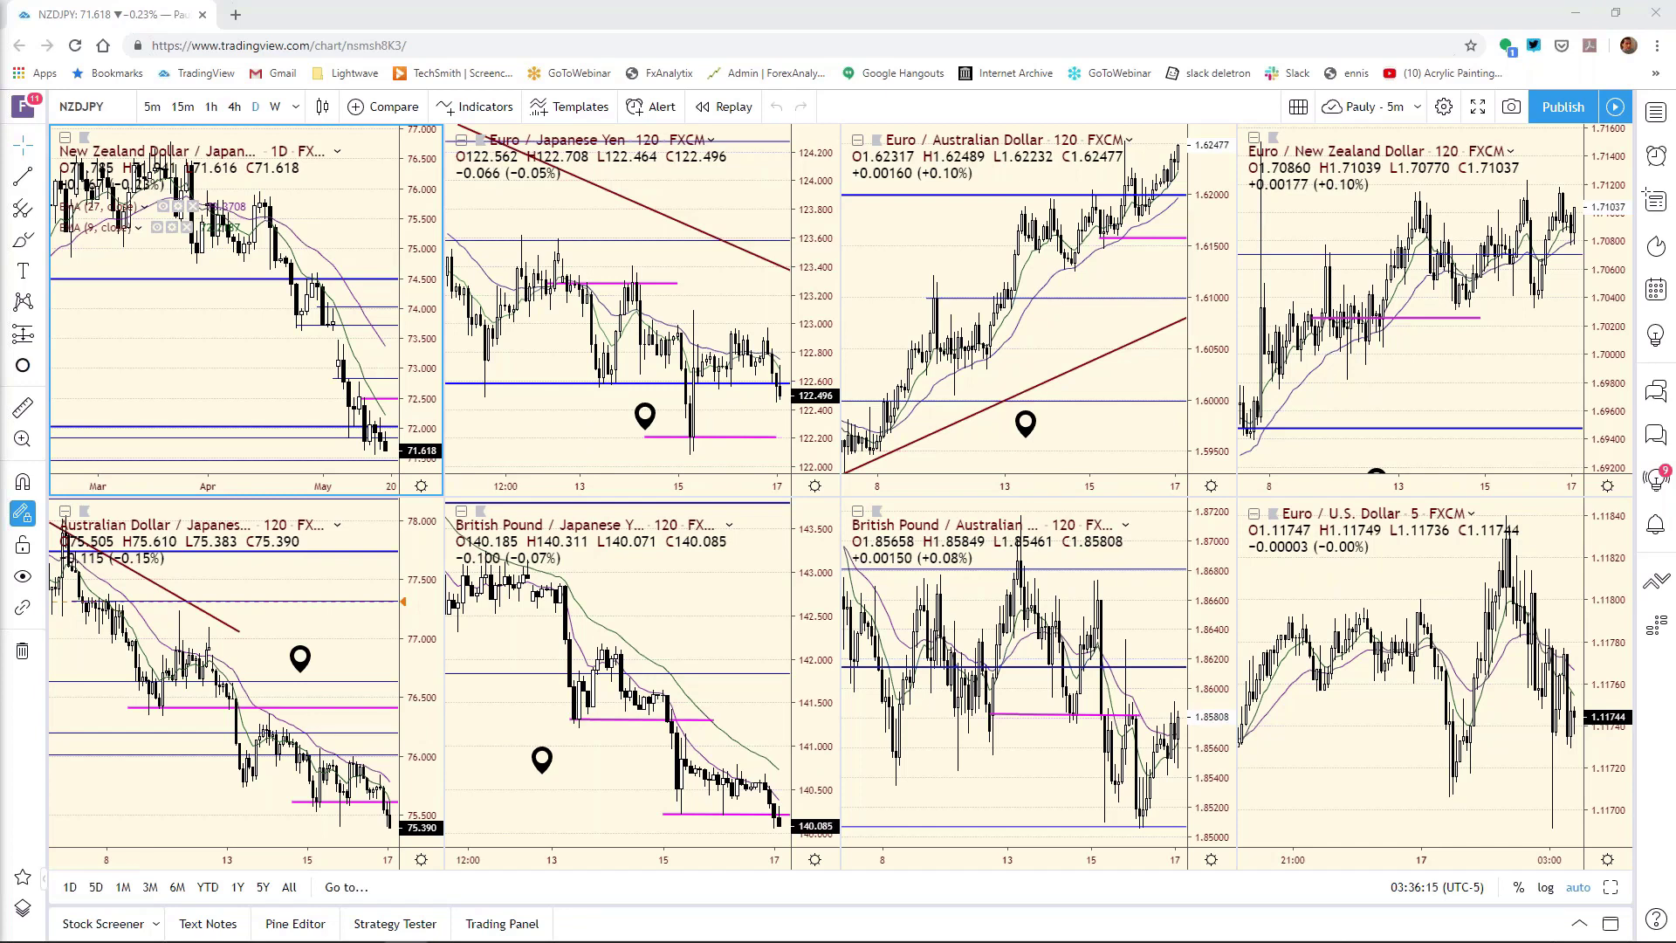
Step: Place the workbook beside the charts and zoom the full-size NZDJPY daily chart to recent months
{"action": "left_click_drag", "start_coordinate": [0, 216], "coordinate": [1204, 157]}
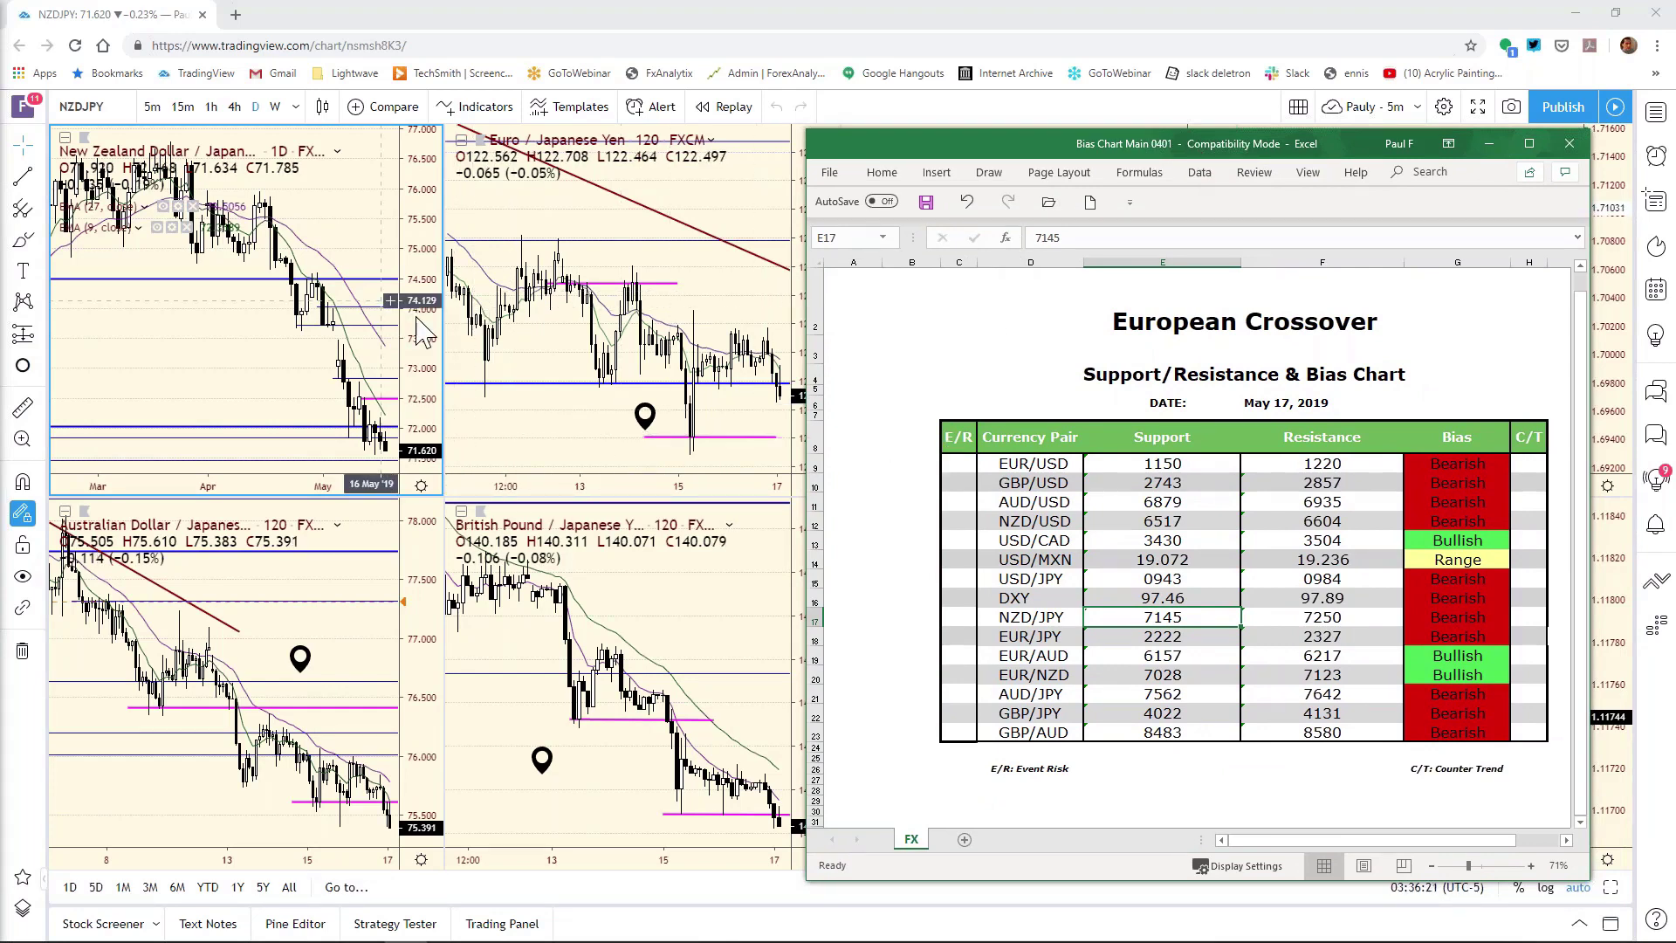
{"action": "left_click", "coordinate": [376, 331]}
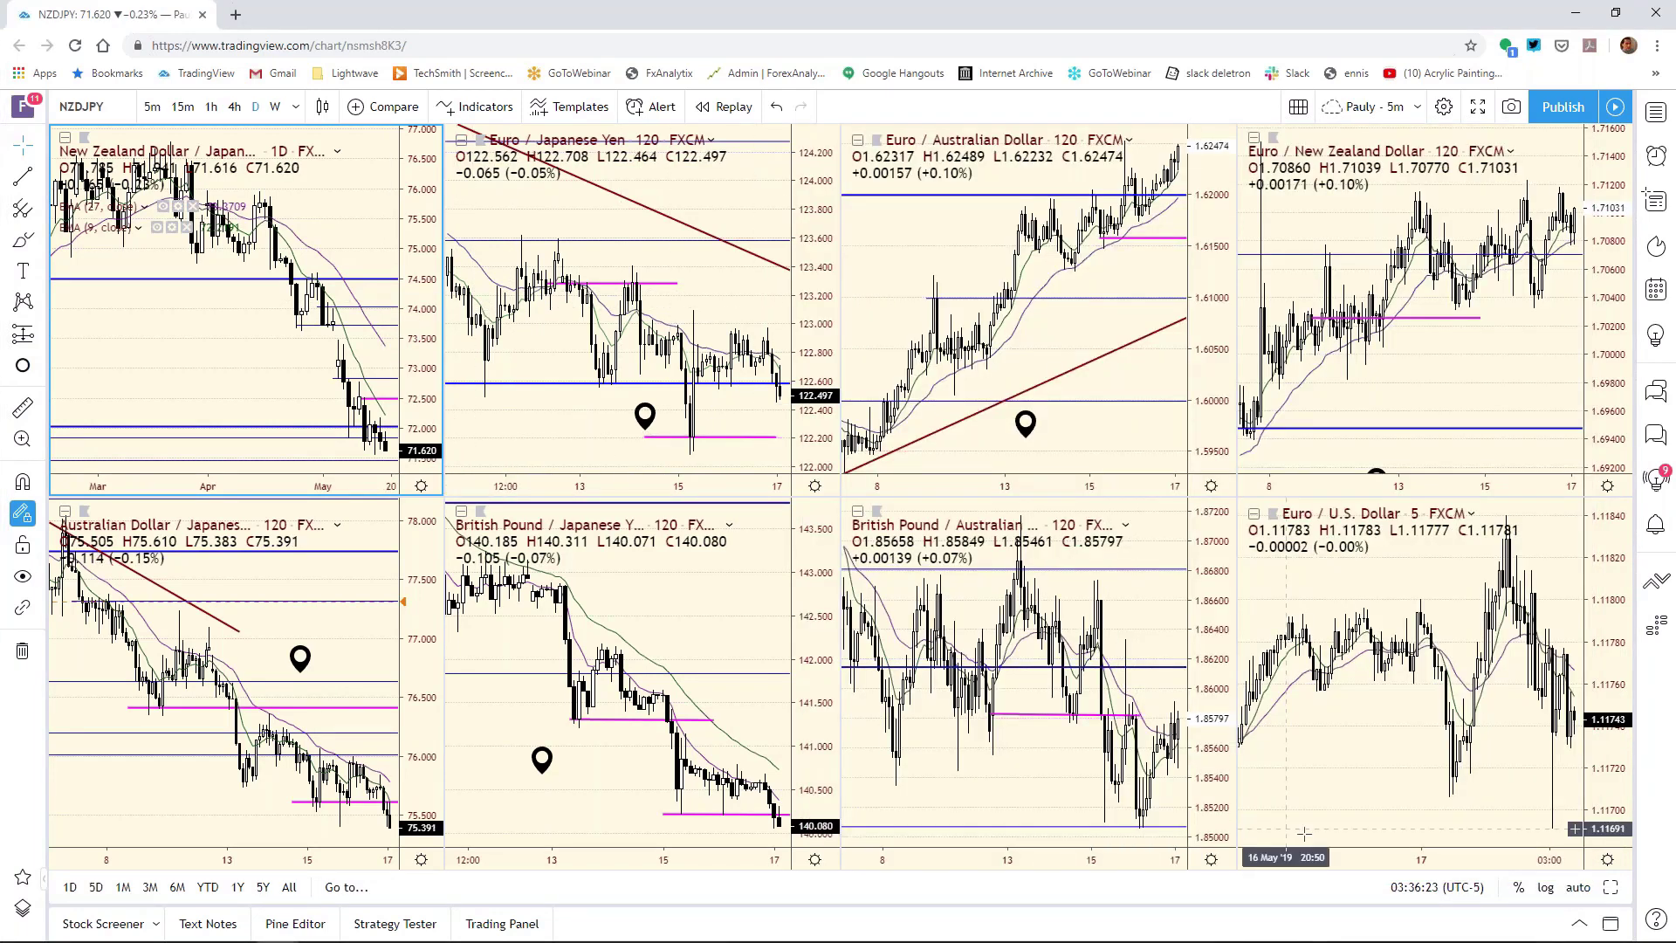
{"action": "left_click", "coordinate": [1608, 886]}
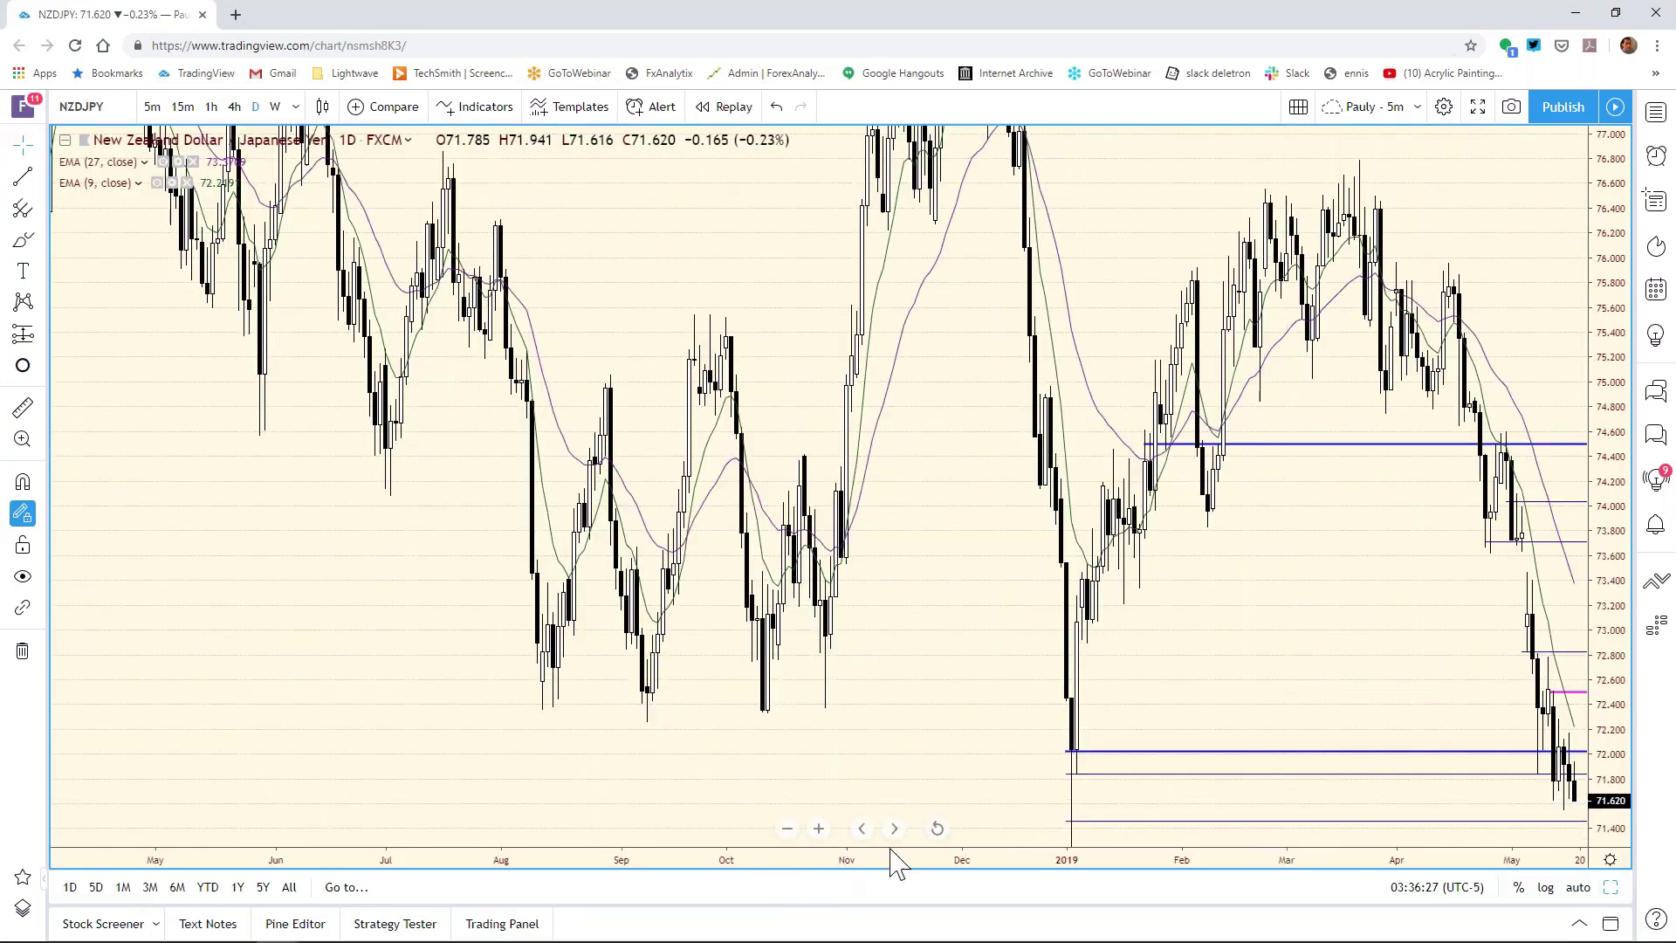
{"action": "left_click", "coordinate": [935, 830]}
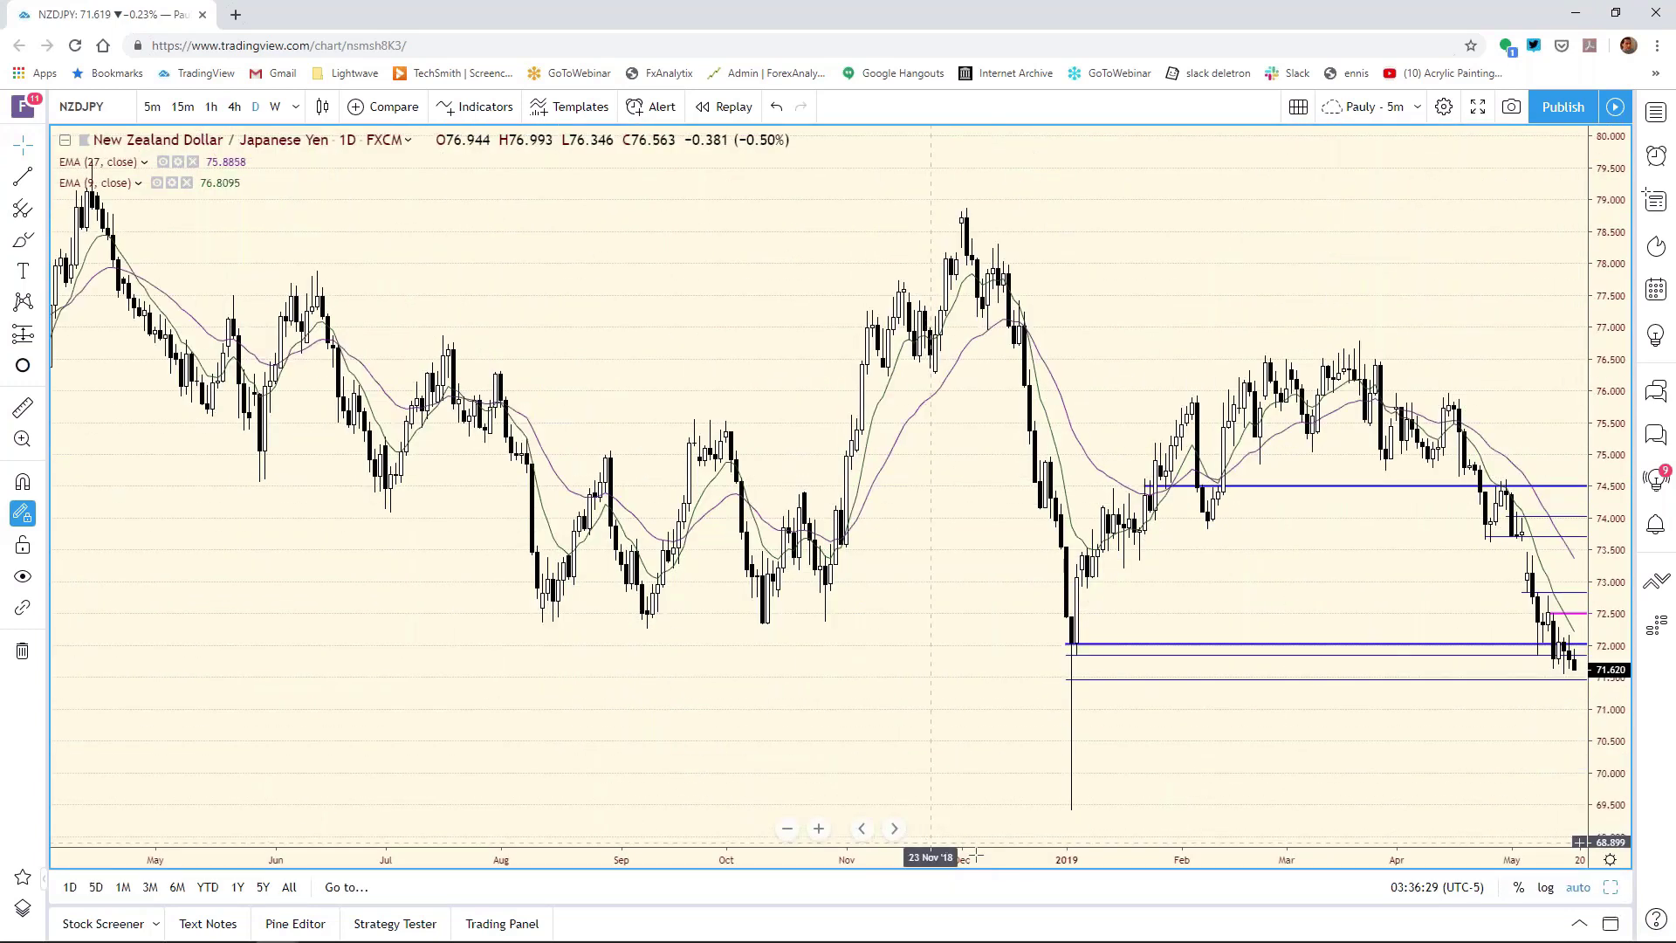
{"action": "left_click_drag", "start_coordinate": [974, 866], "coordinate": [729, 825]}
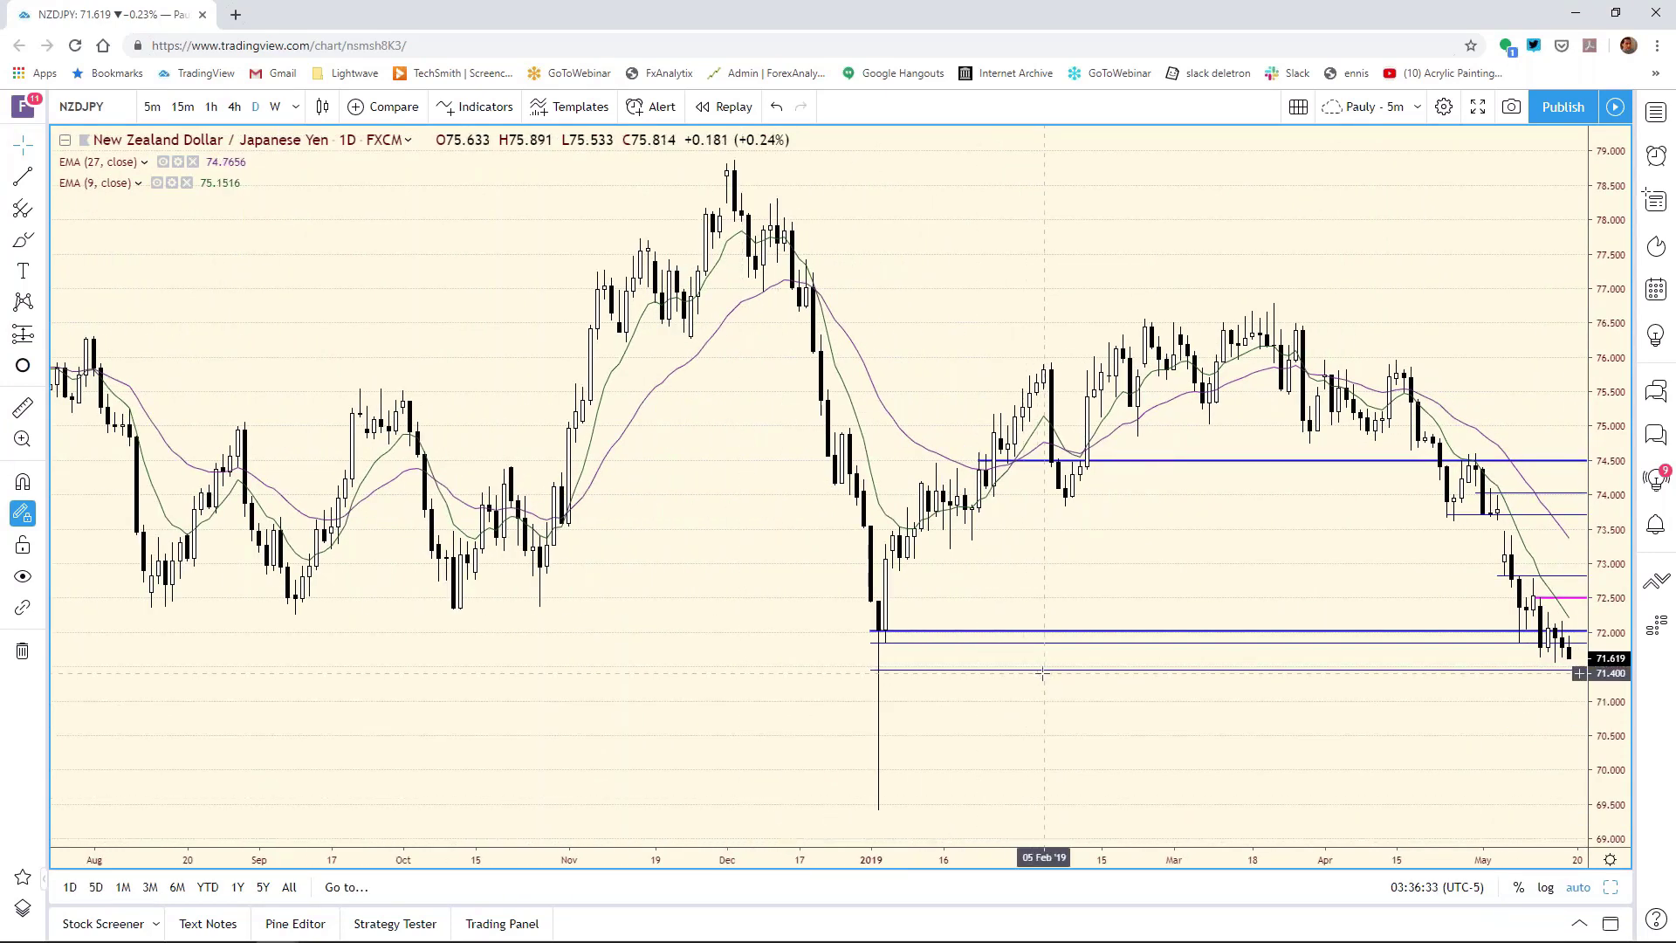
Step: Lower the pink NZDJPY level line to about 72.29, just above the latest candles
{"action": "left_click", "coordinate": [1038, 670]}
{"action": "left_click", "coordinate": [958, 774]}
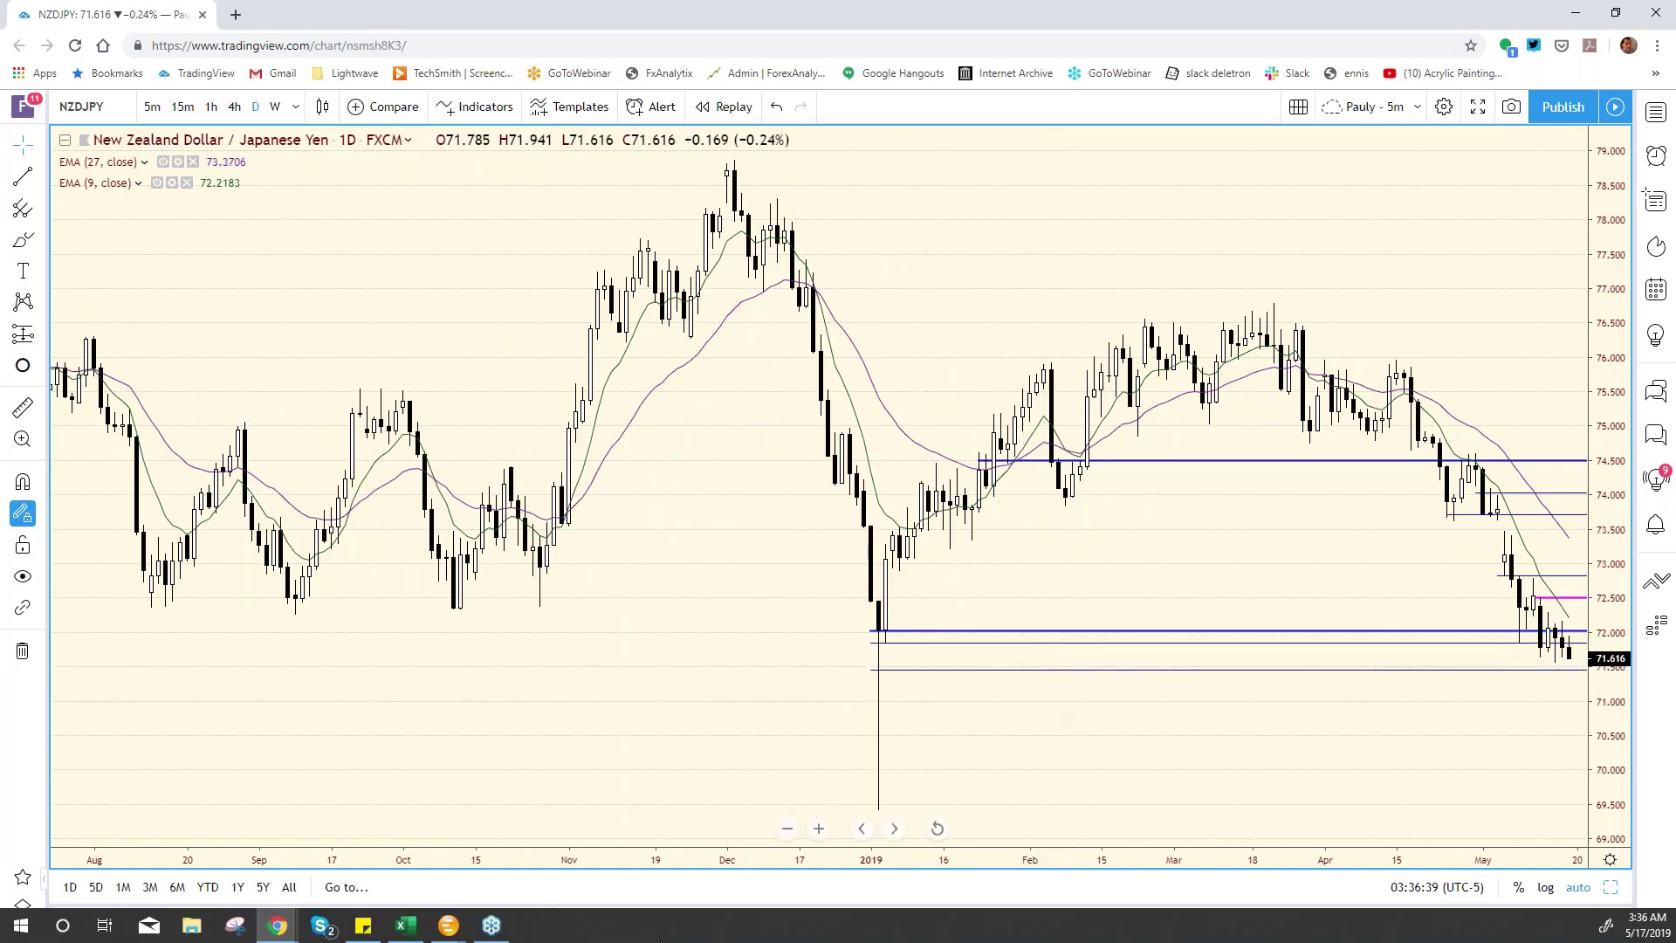
{"action": "left_click", "coordinate": [406, 925]}
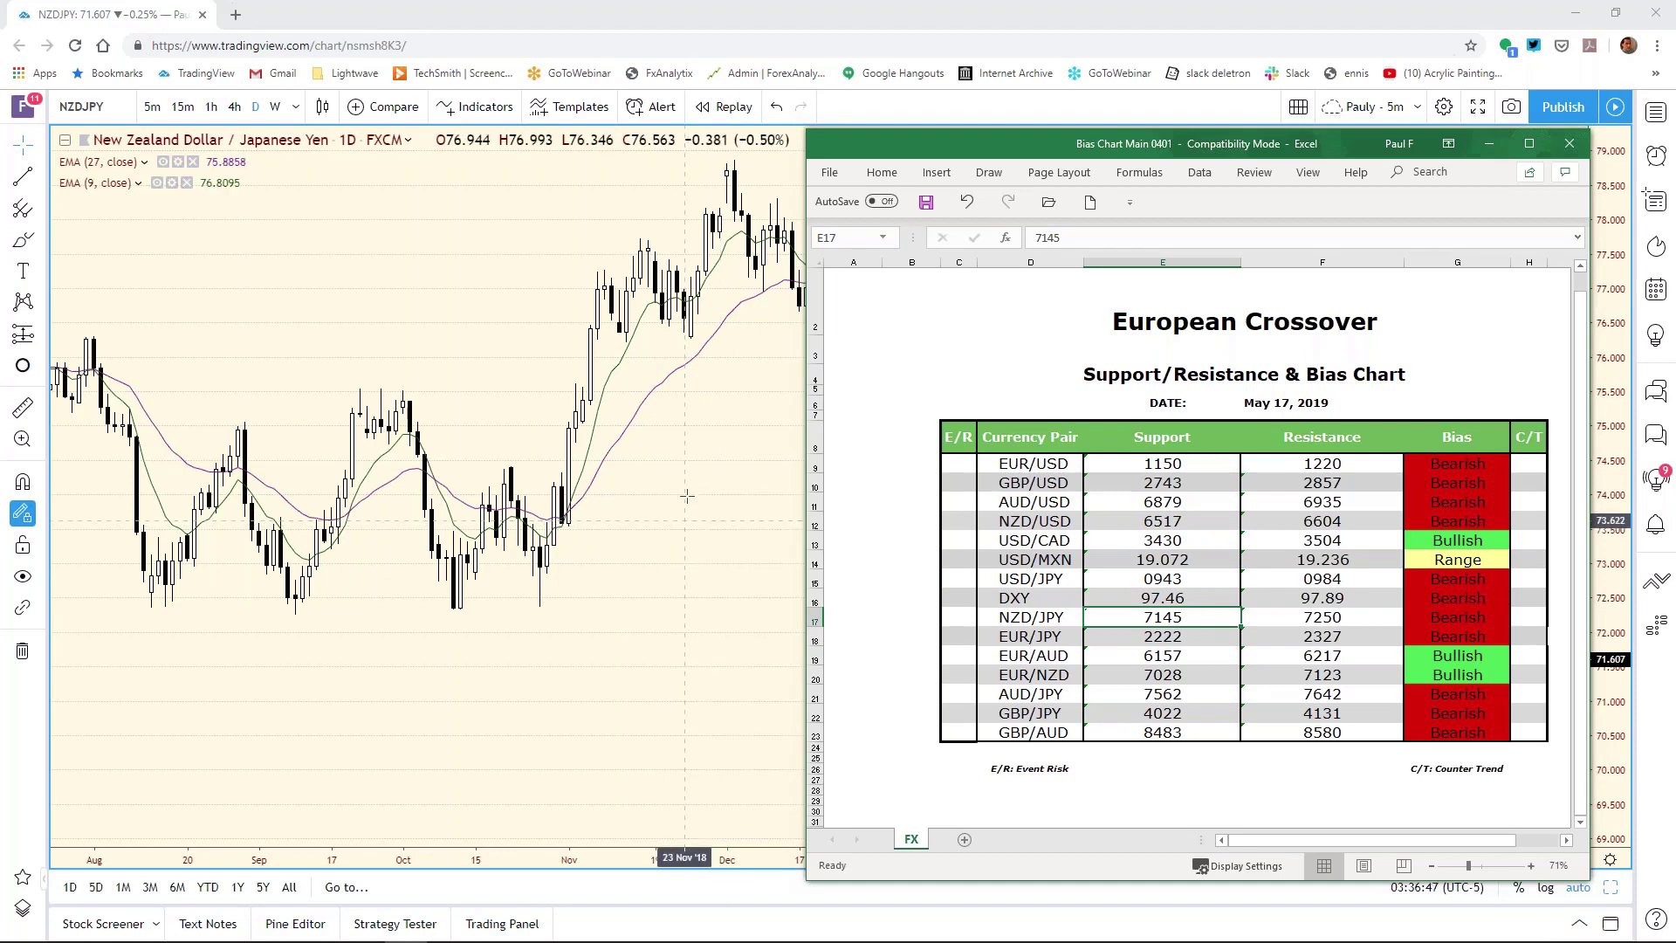
{"action": "left_click", "coordinate": [691, 524]}
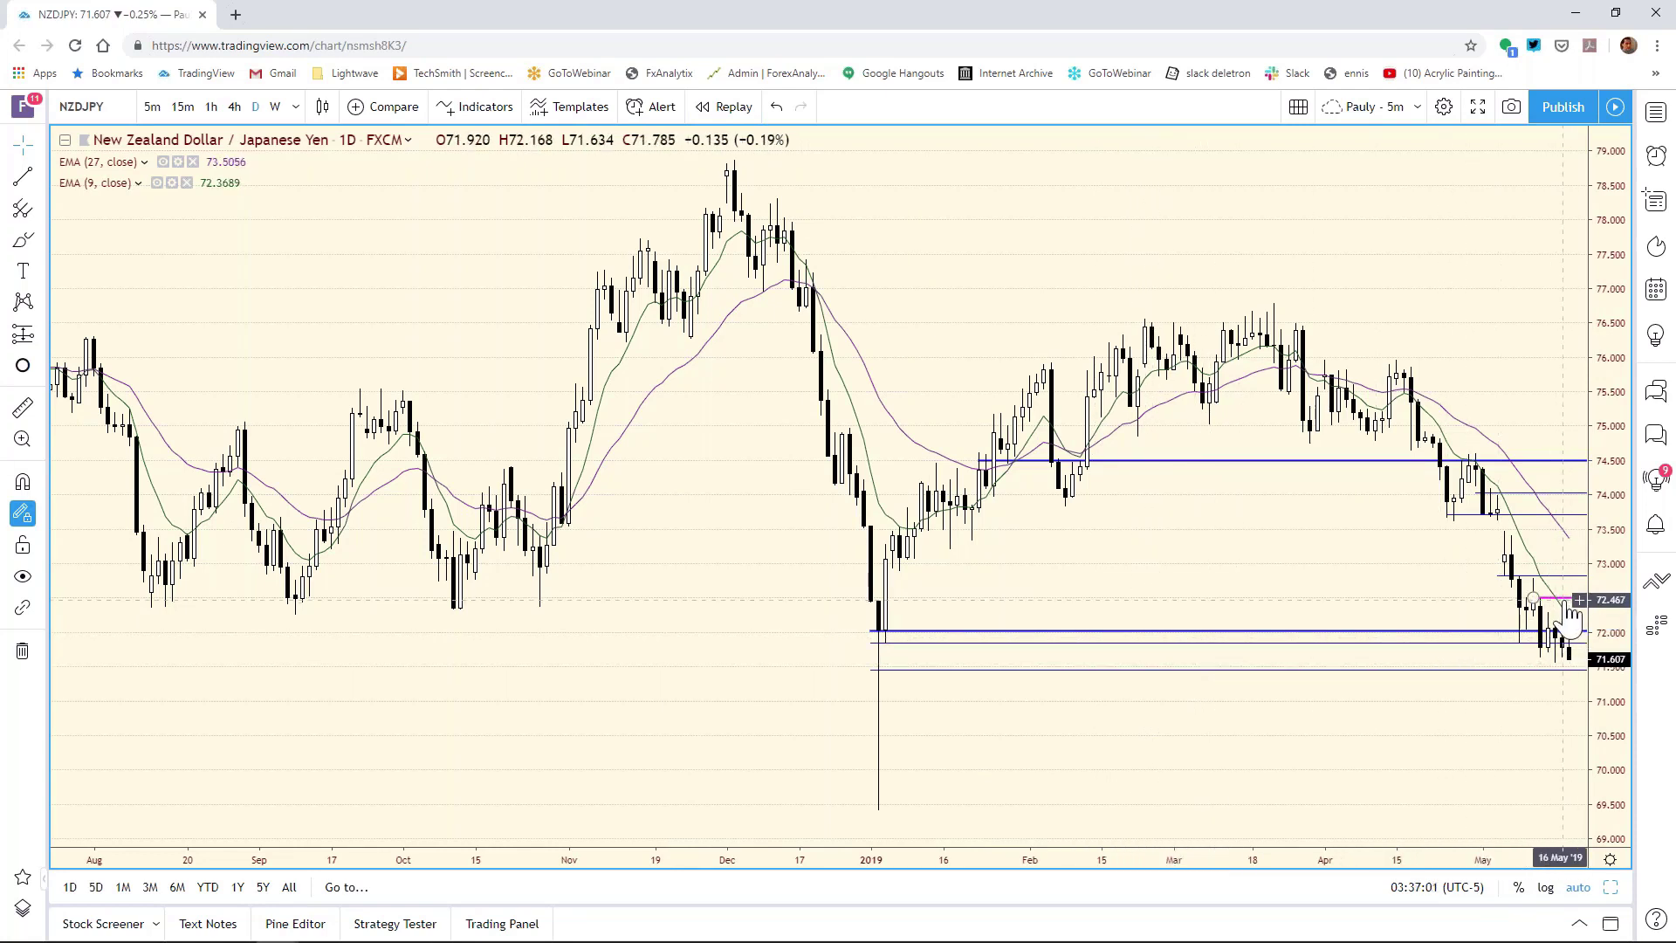
{"action": "left_click_drag", "start_coordinate": [1564, 604], "coordinate": [1542, 622]}
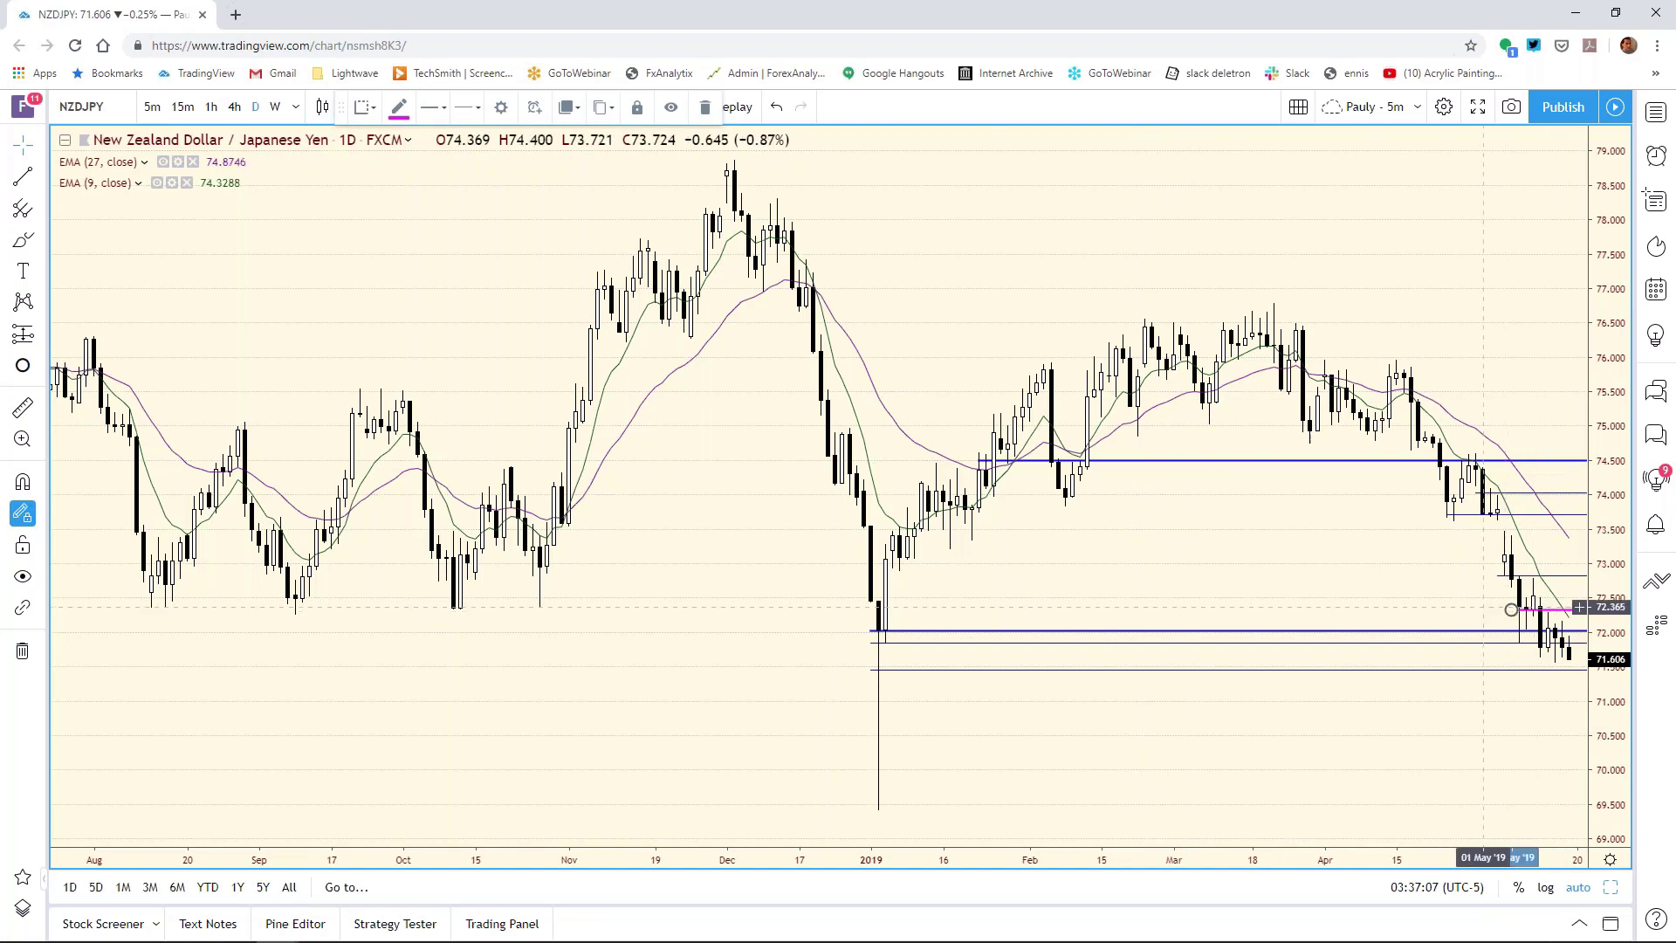
{"action": "left_click", "coordinate": [1484, 614]}
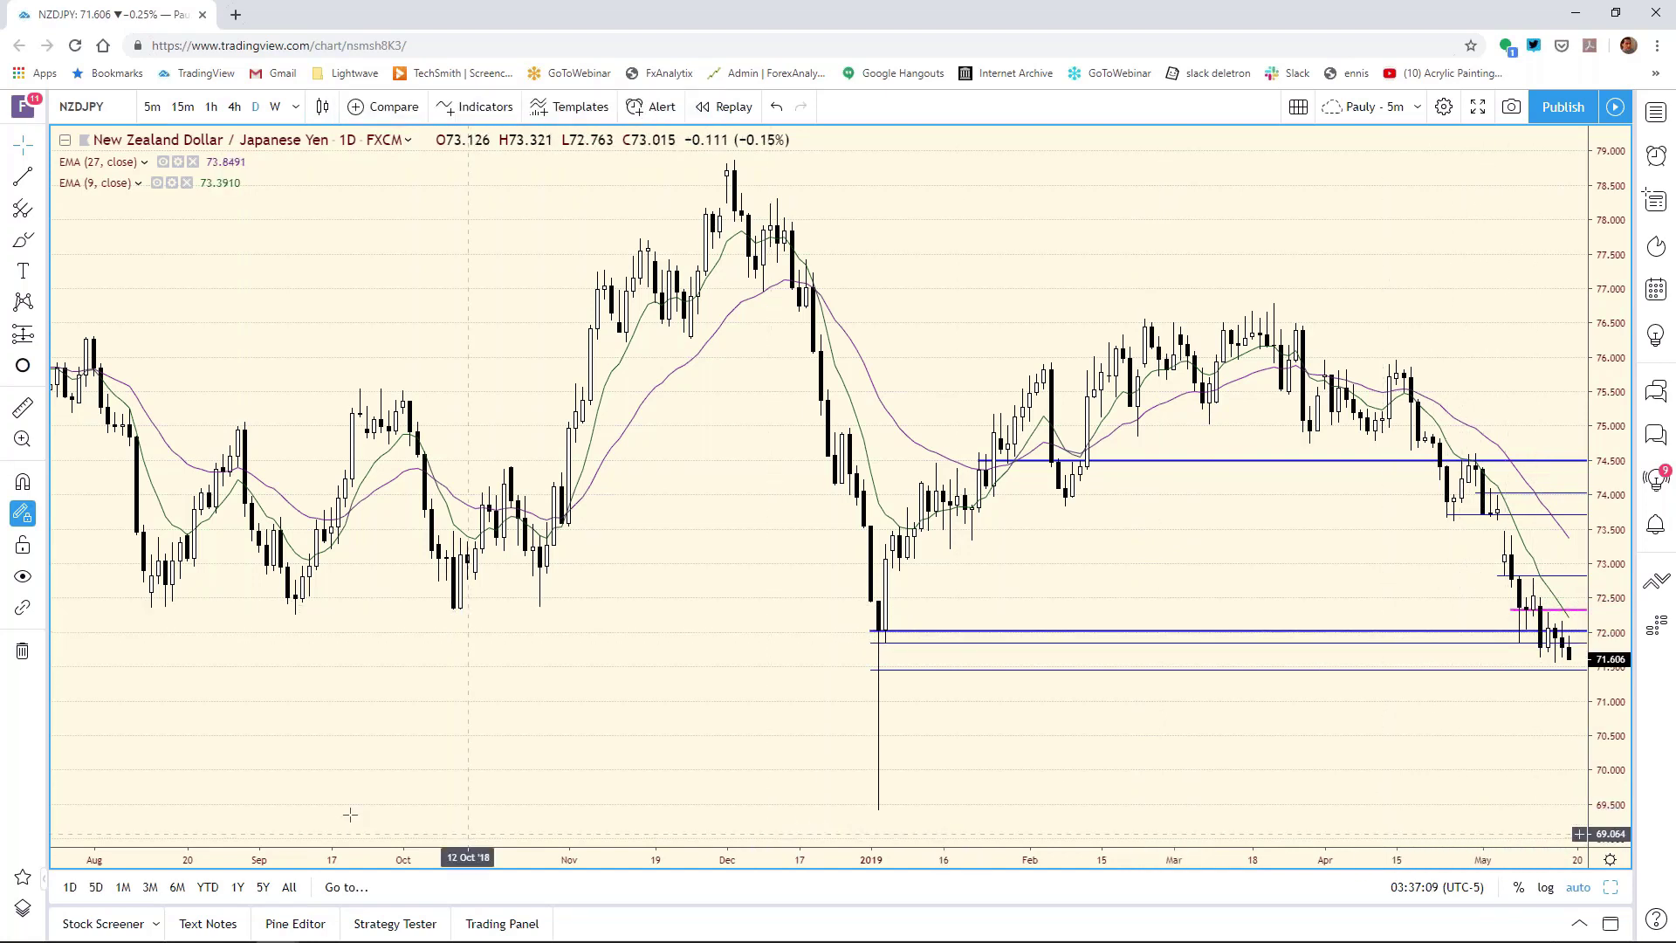
Step: Enter 7229 as the NZD/JPY resistance in cell F17 of the bias chart
{"action": "mouse_move", "coordinate": [392, 931]}
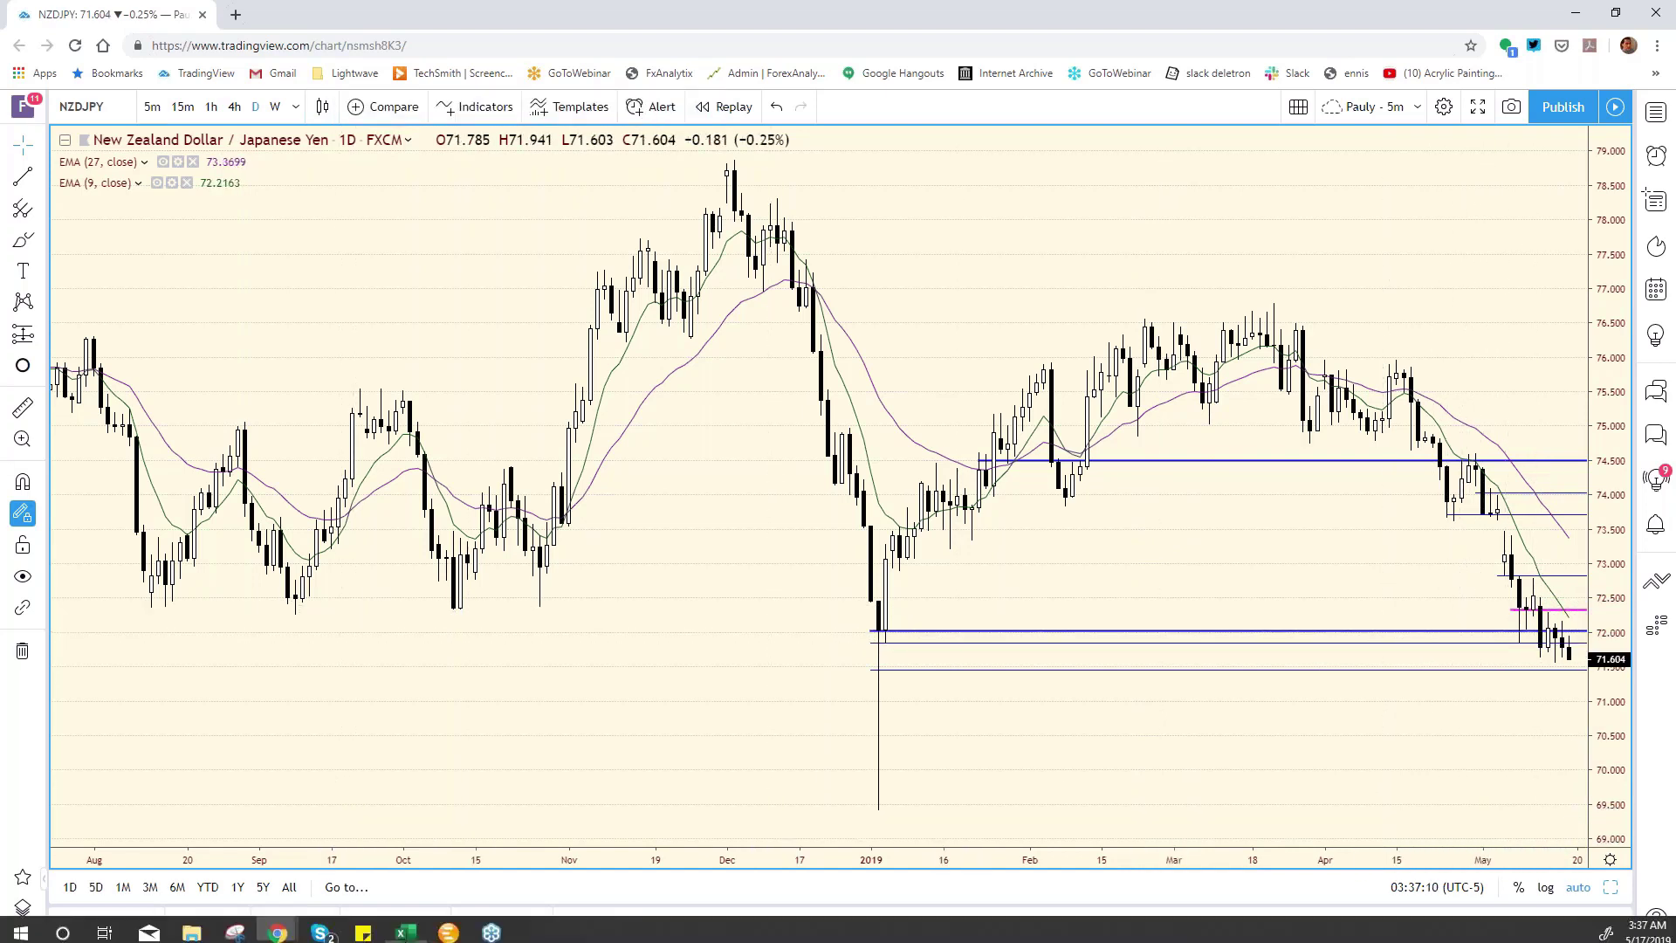
{"action": "left_click", "coordinate": [403, 926]}
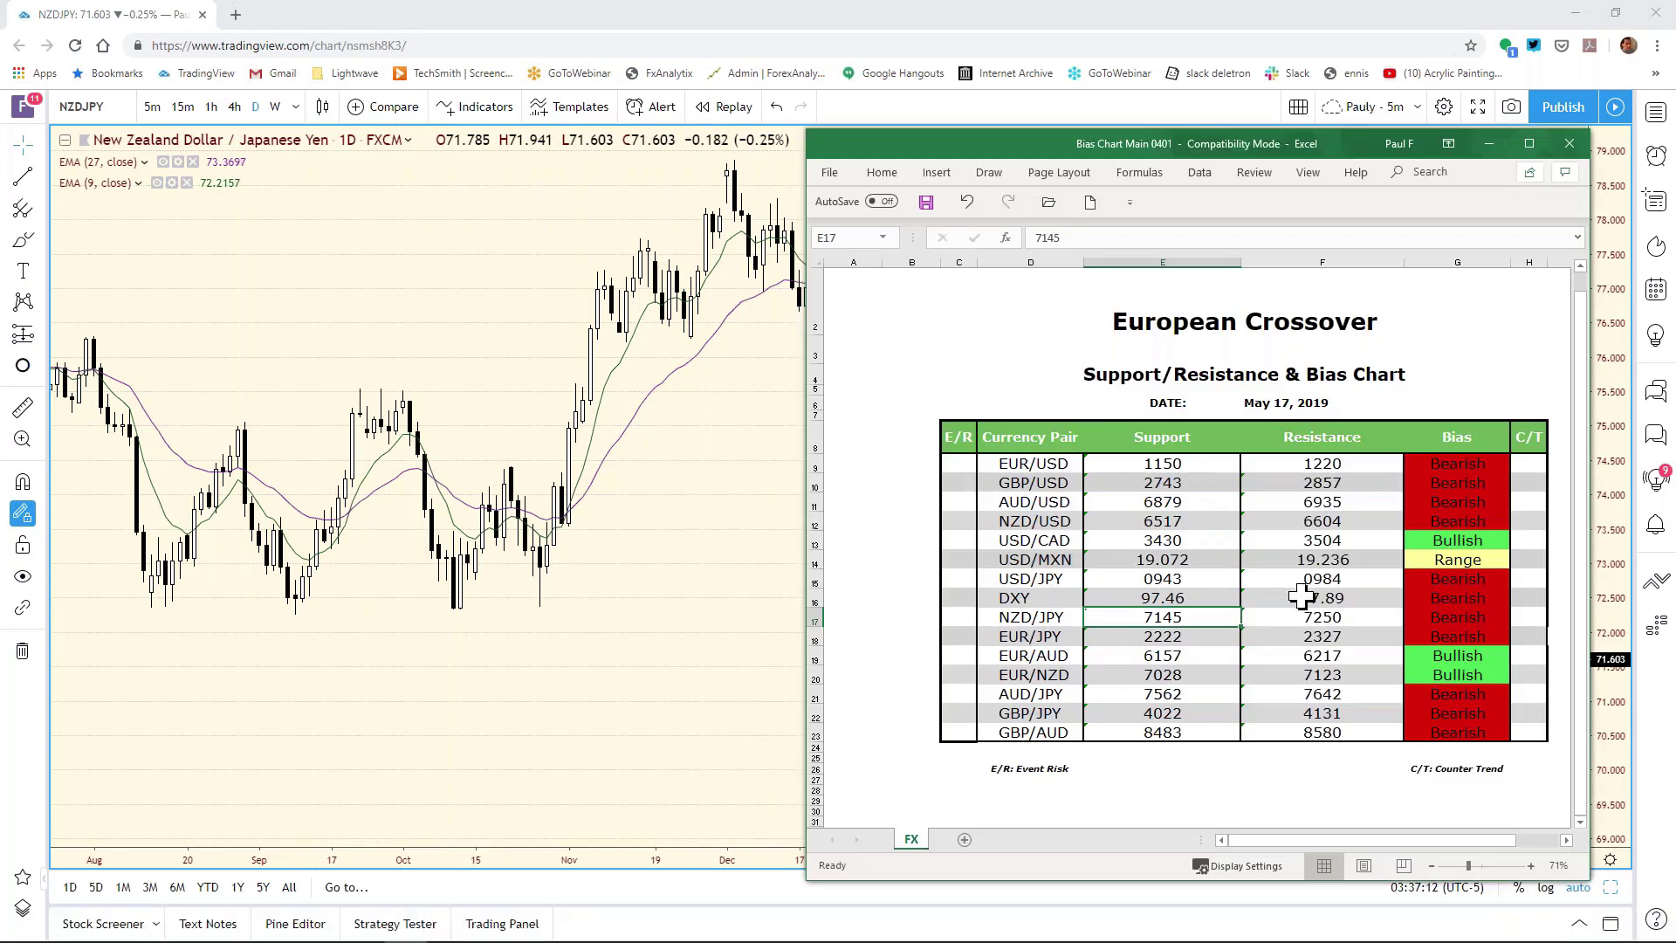
{"action": "left_click", "coordinate": [1334, 624]}
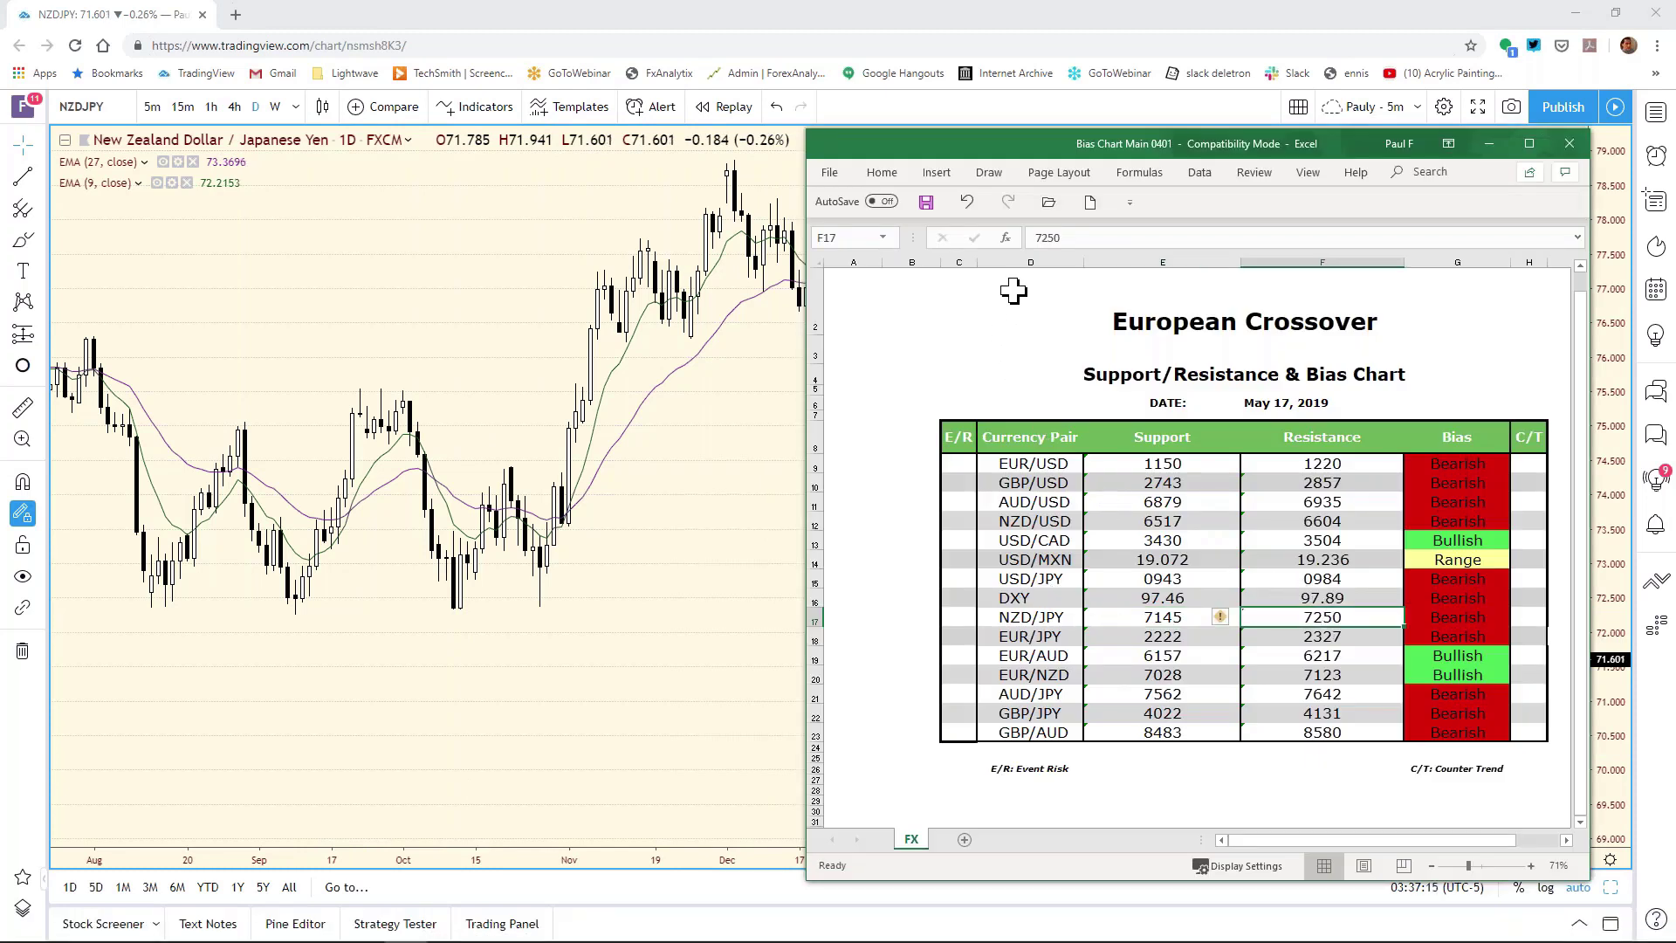
{"action": "left_click", "coordinate": [1066, 238]}
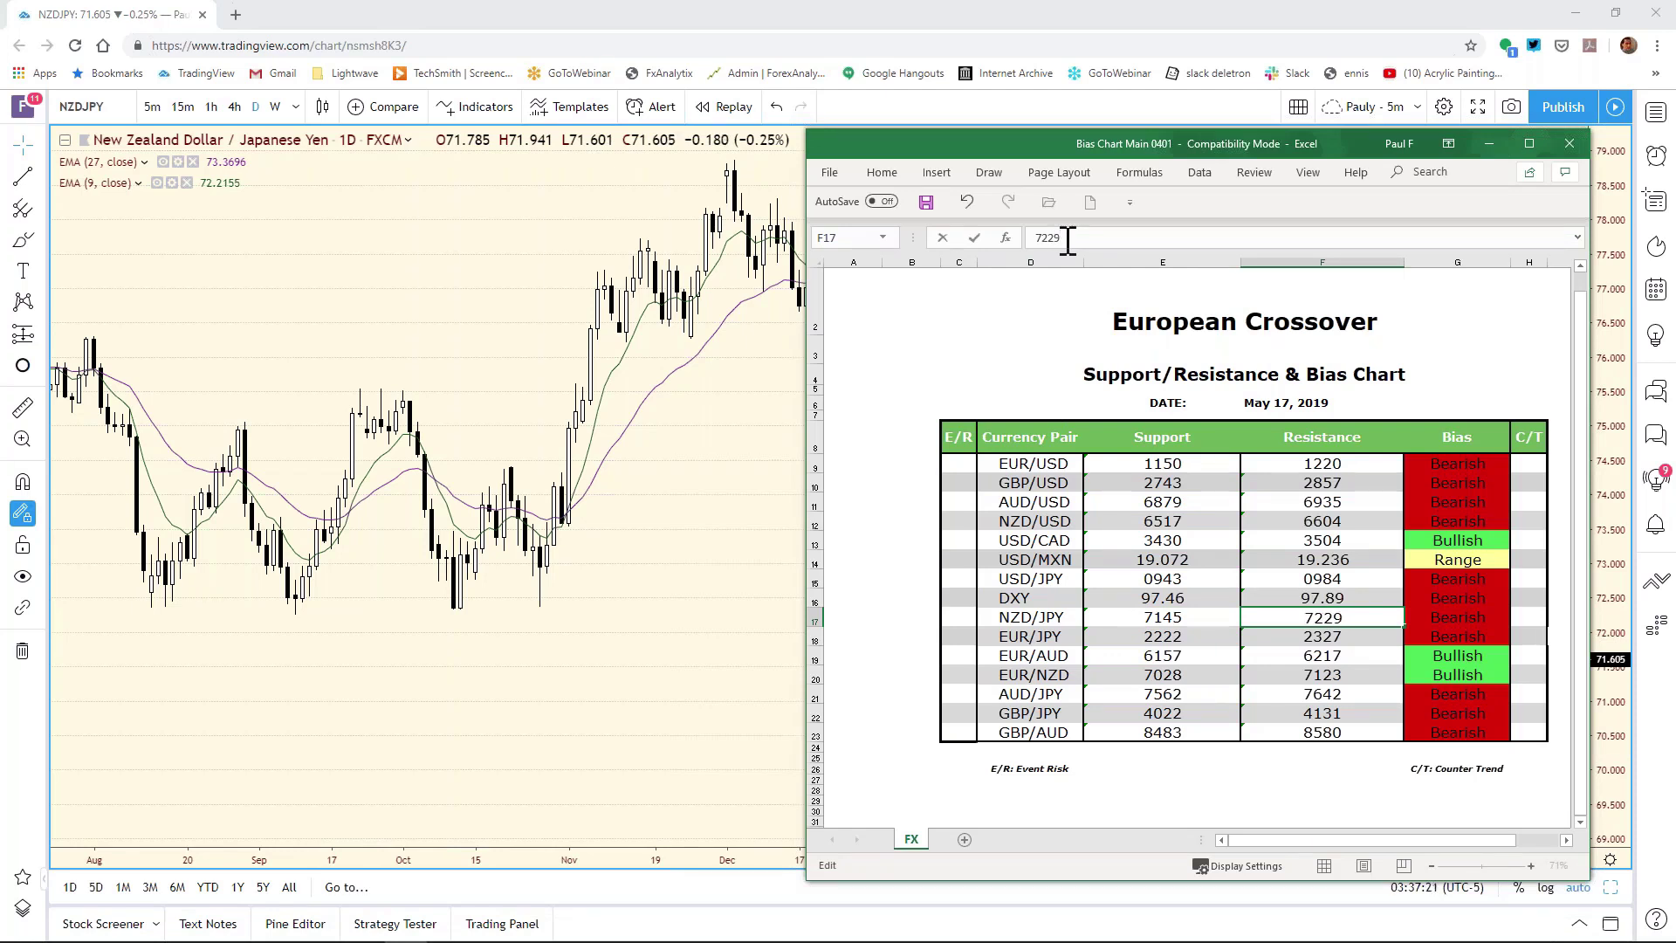
{"action": "key", "text": "Return"}
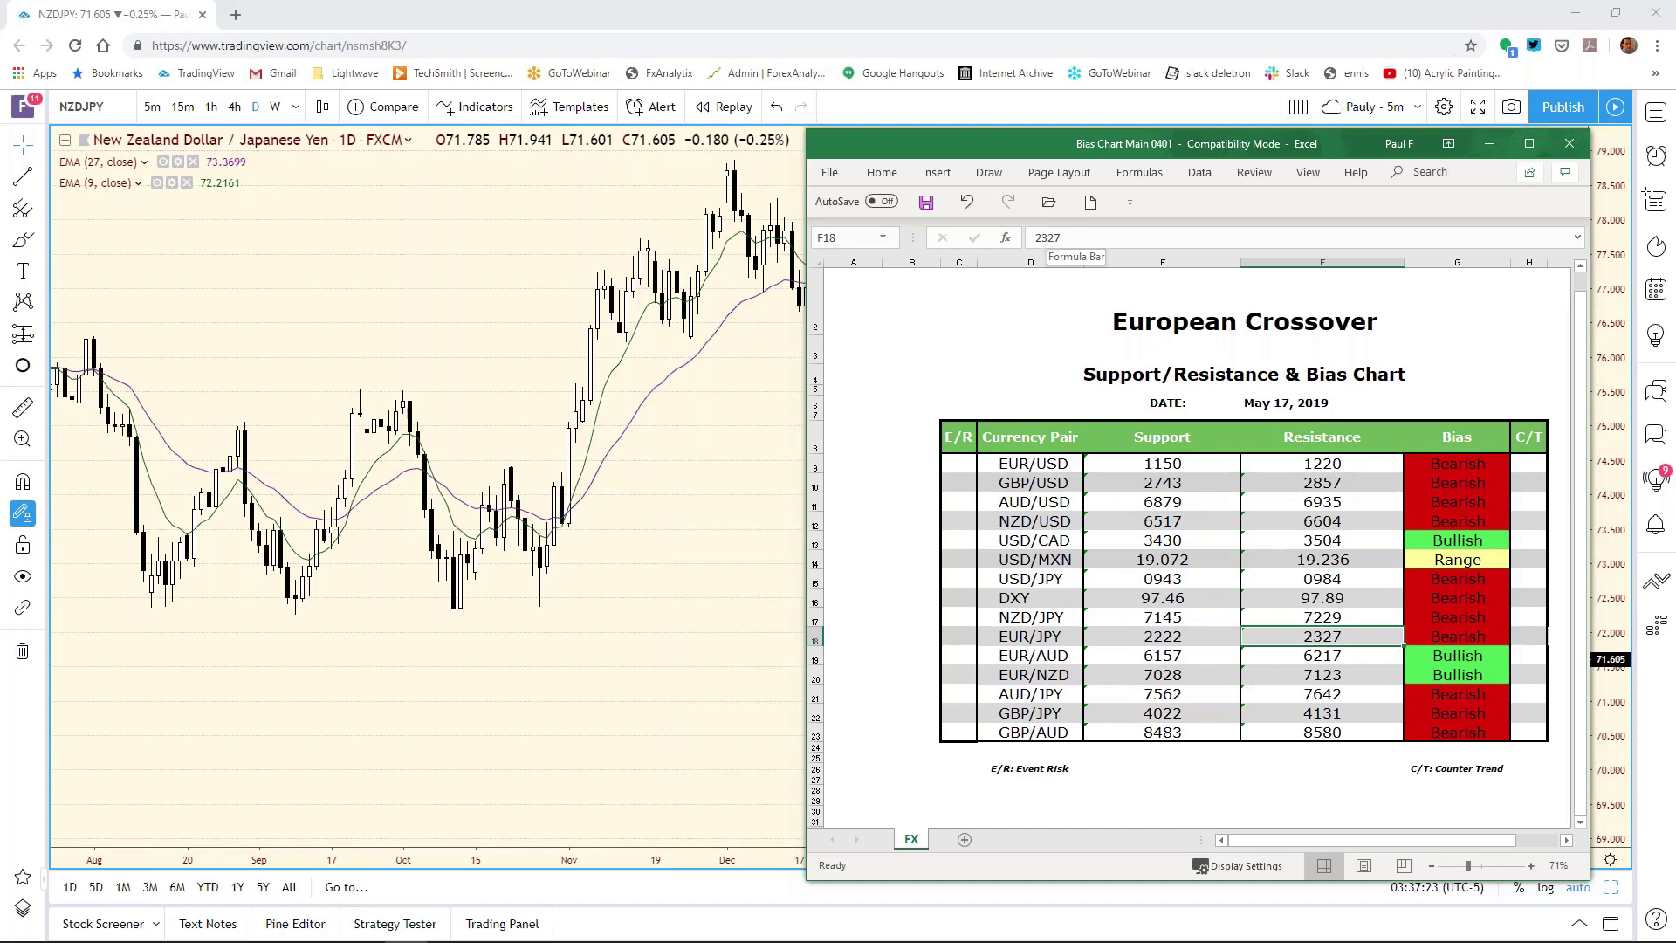
Step: Save the bias chart workbook and return to the TradingView chart
{"action": "left_click", "coordinate": [829, 174]}
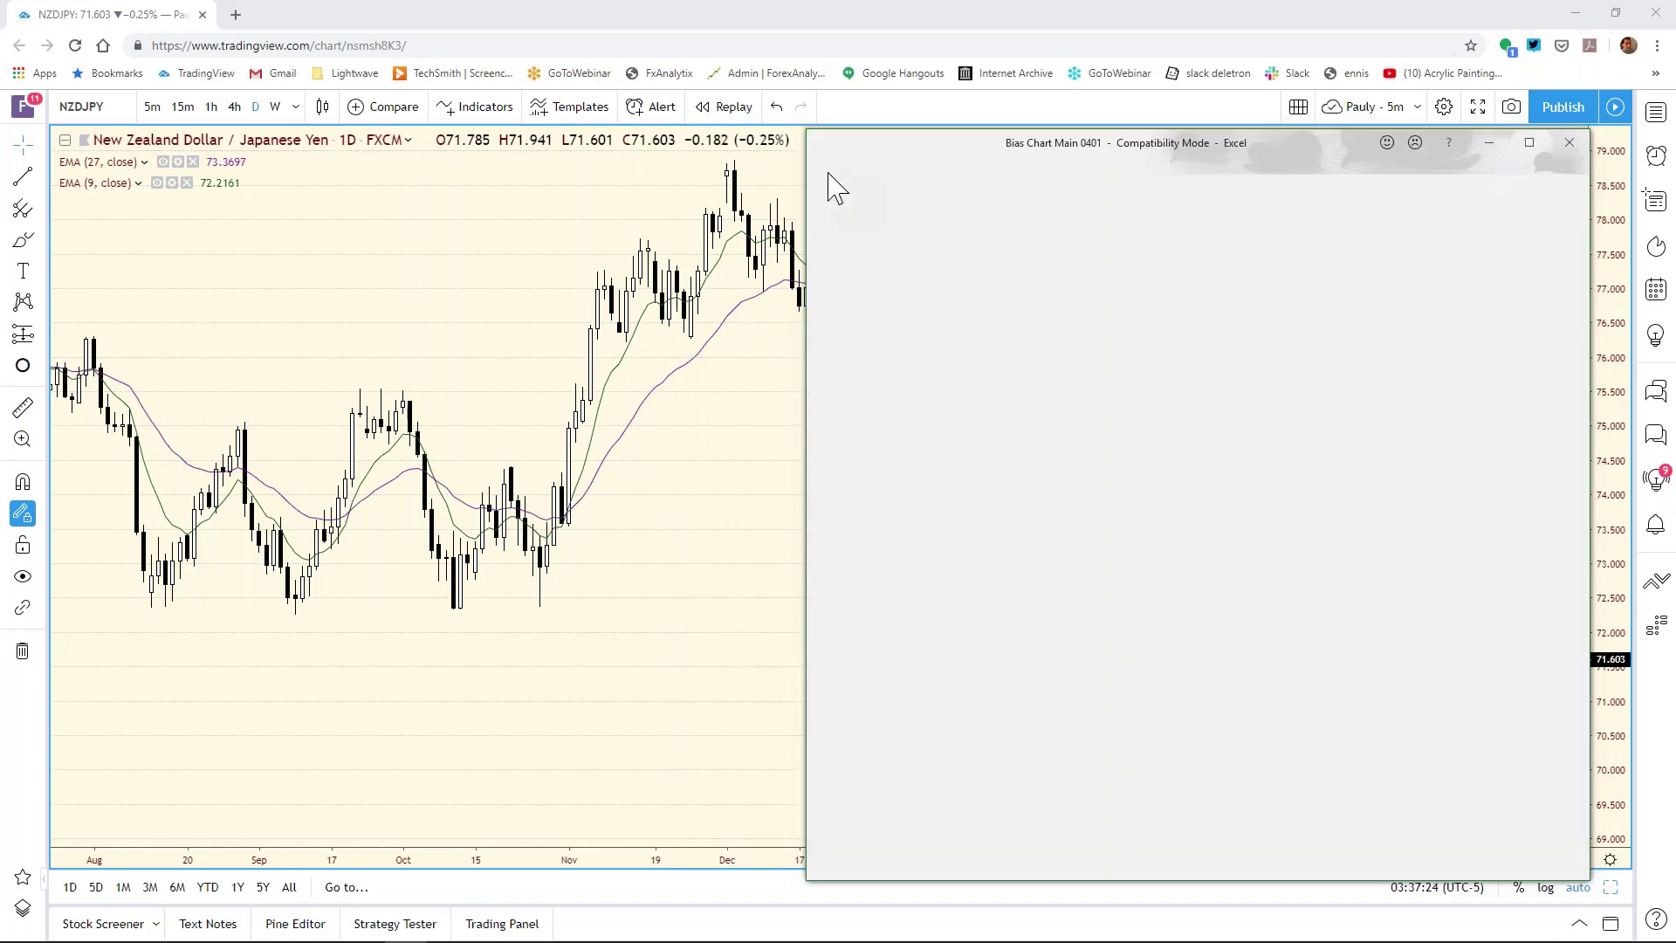
{"action": "left_click", "coordinate": [852, 366]}
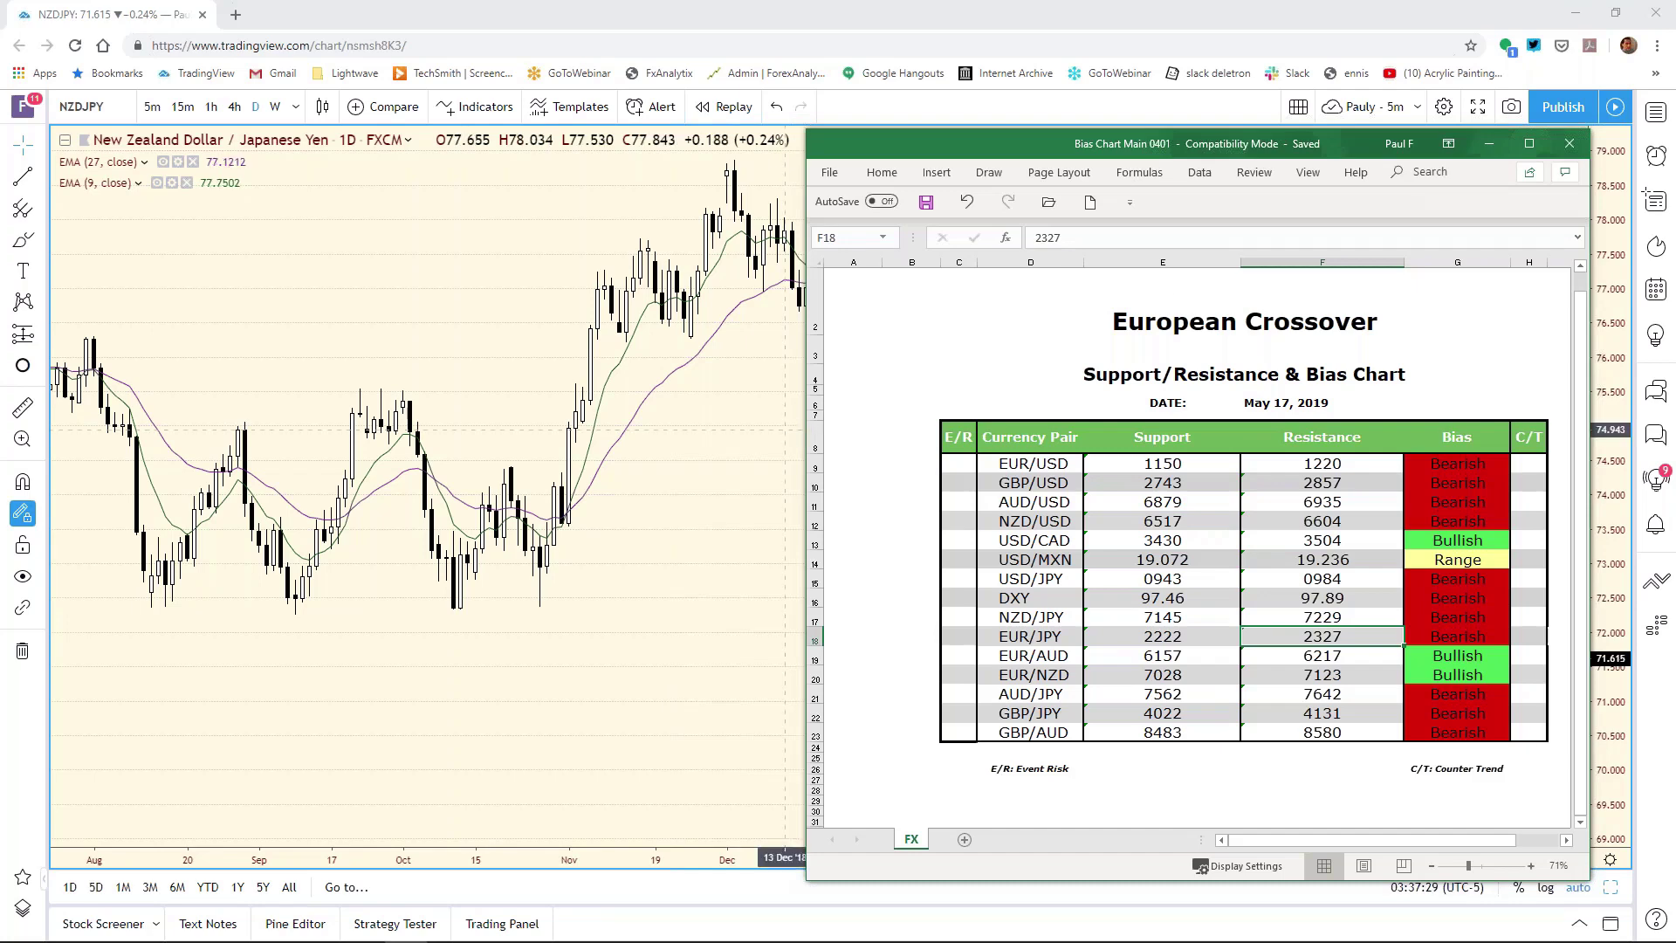
{"action": "left_click", "coordinate": [770, 425]}
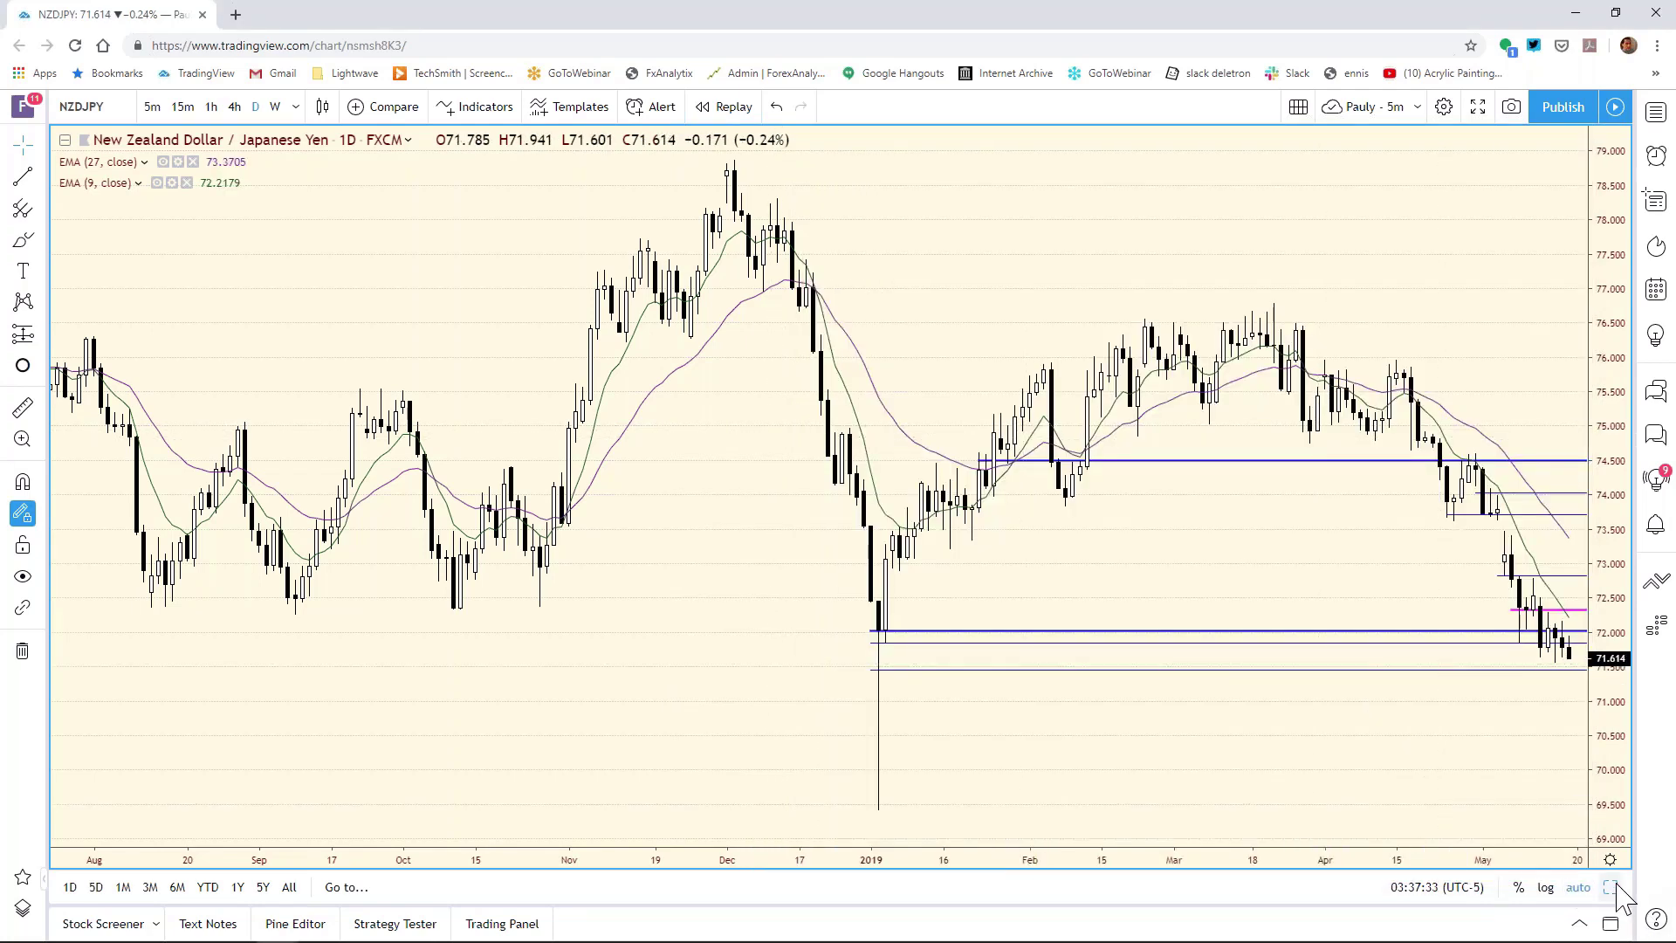
Step: Maximize the EURJPY 2-hour pane and zoom out to show prices back to early April
{"action": "left_click", "coordinate": [1611, 886]}
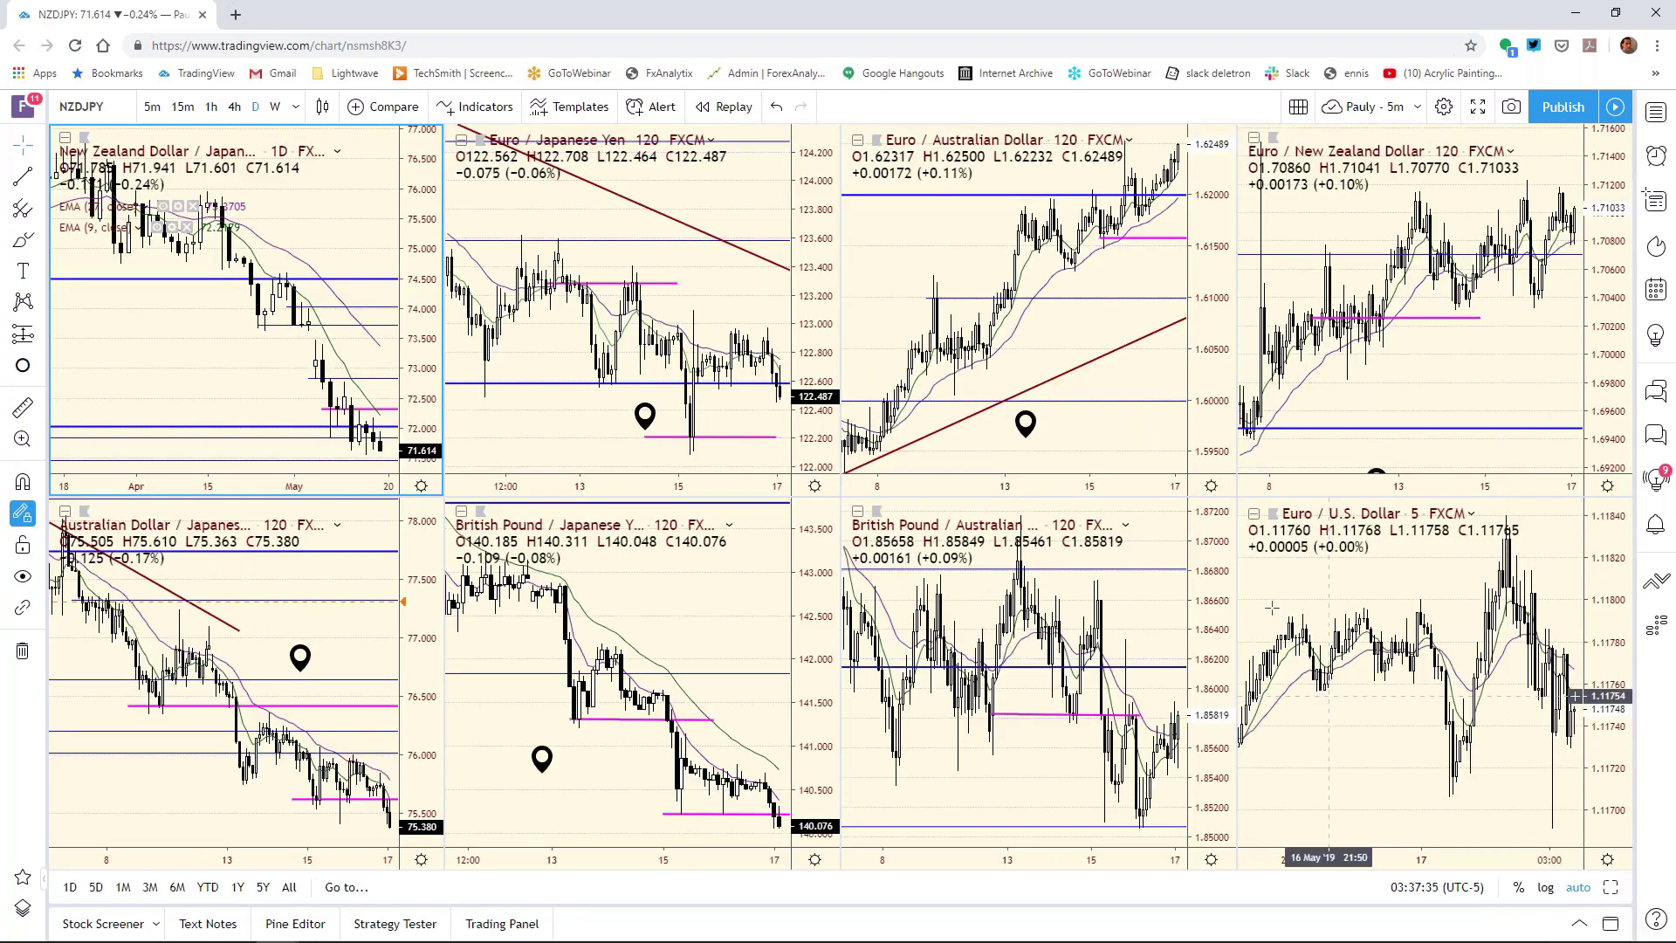
{"action": "left_click", "coordinate": [821, 330]}
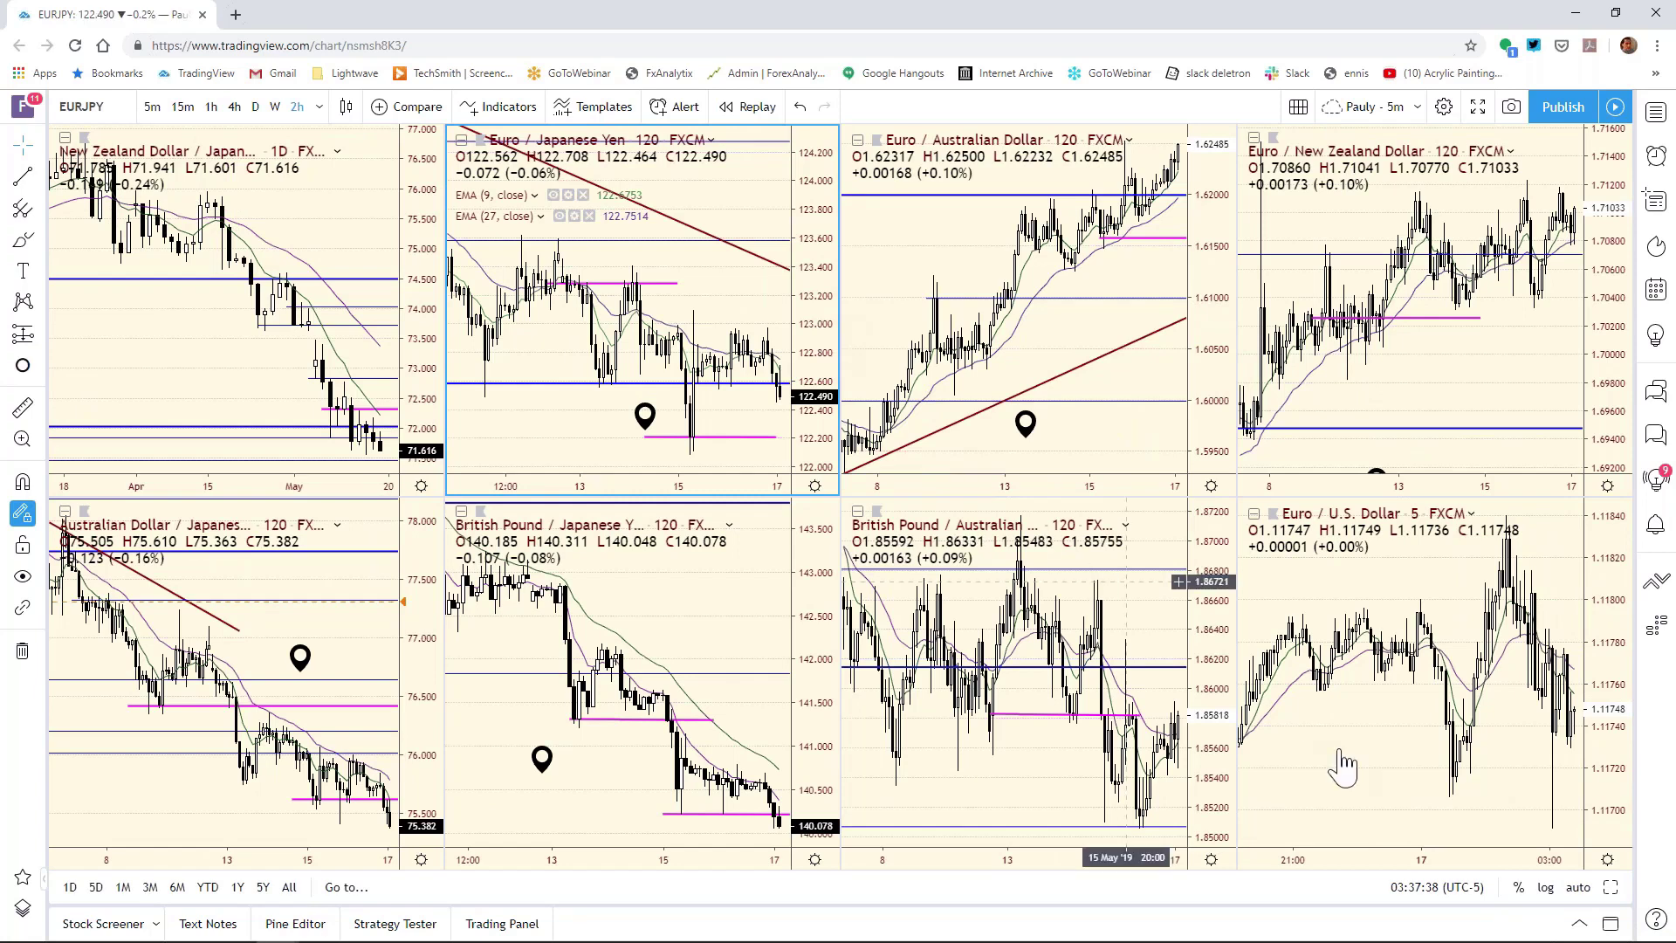
{"action": "left_click", "coordinate": [1608, 888]}
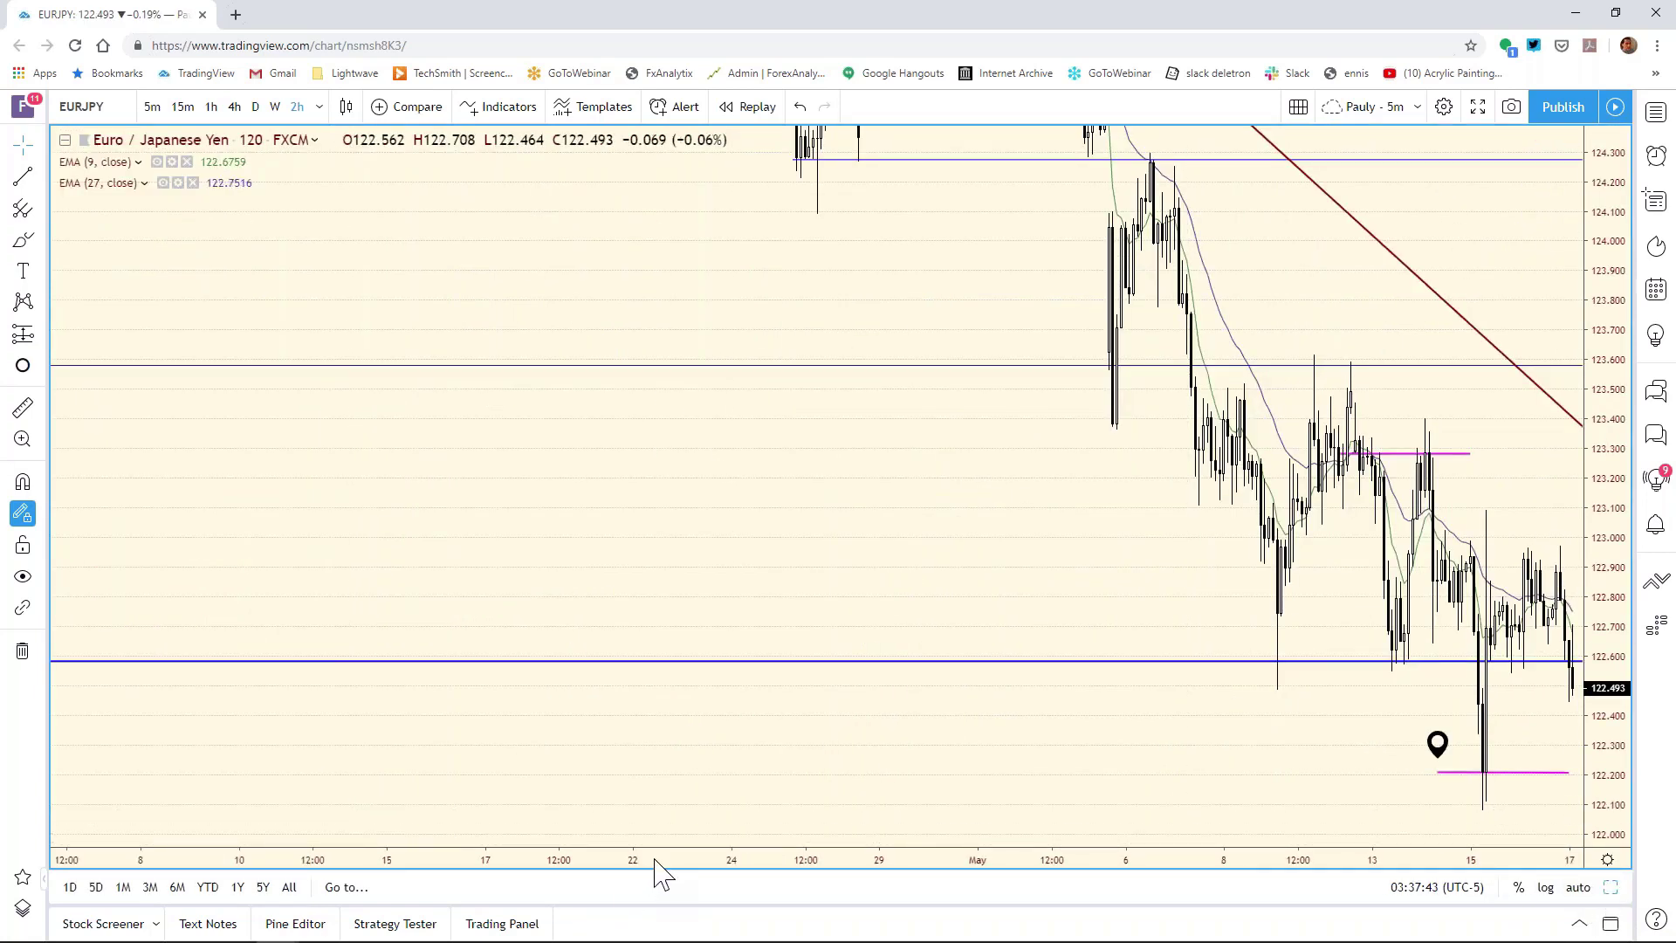
{"action": "scroll", "coordinate": [811, 864], "scroll_direction": "down", "scroll_amount": 4}
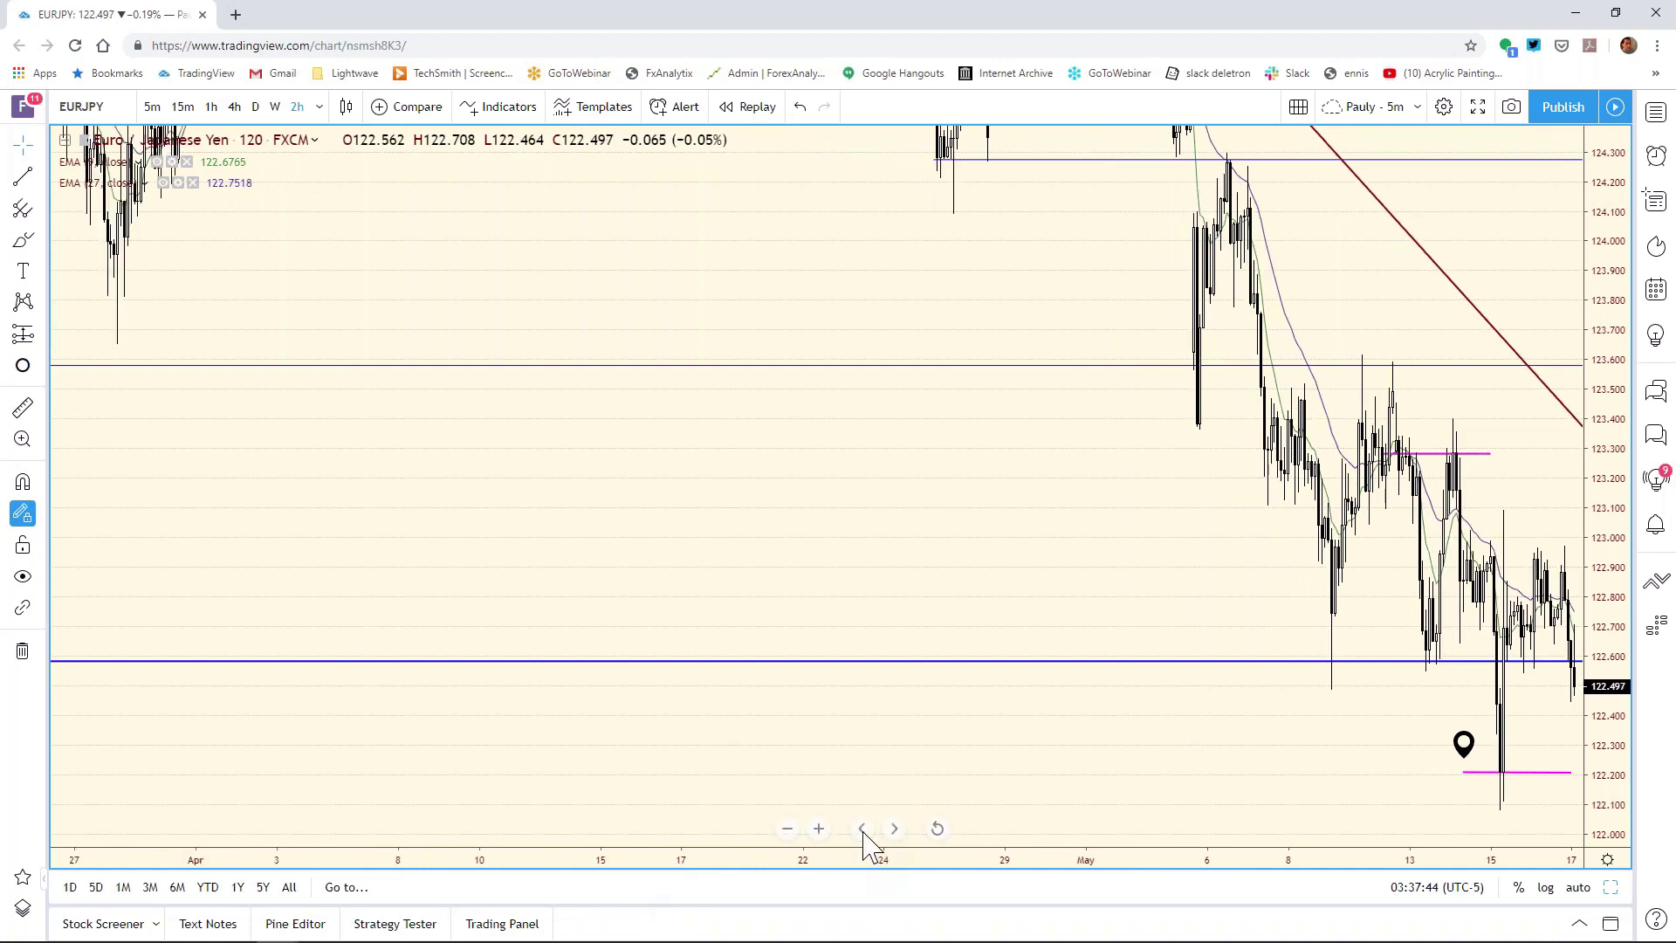
{"action": "left_click", "coordinate": [937, 829]}
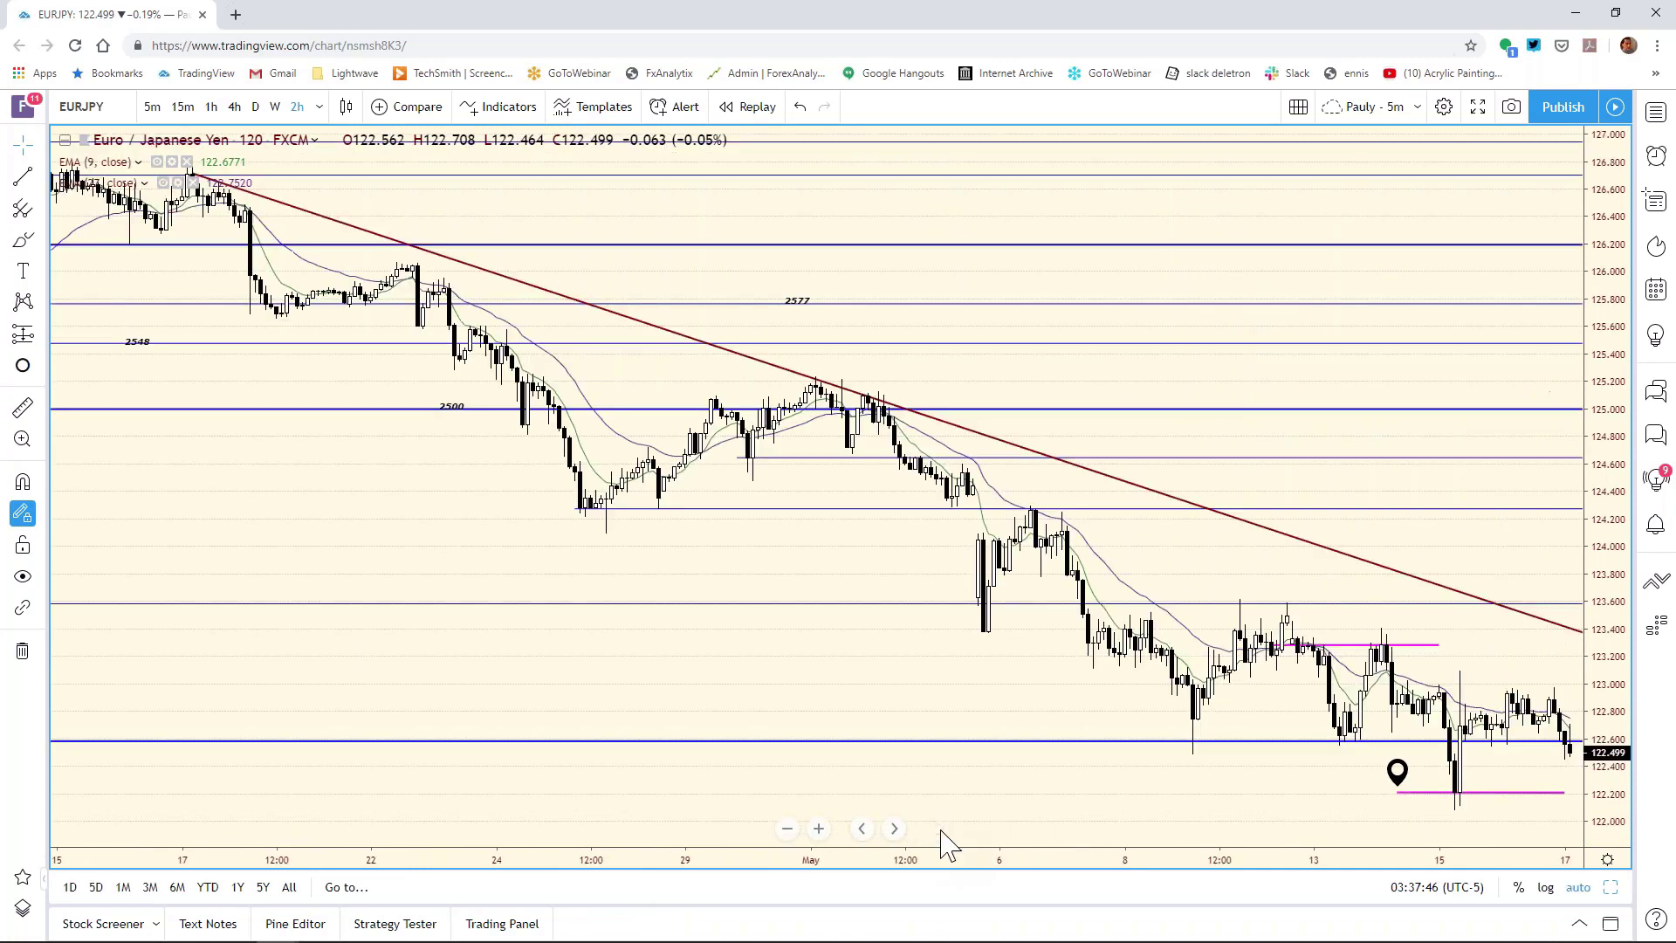
{"action": "scroll", "coordinate": [1004, 862], "scroll_direction": "down", "scroll_amount": 2}
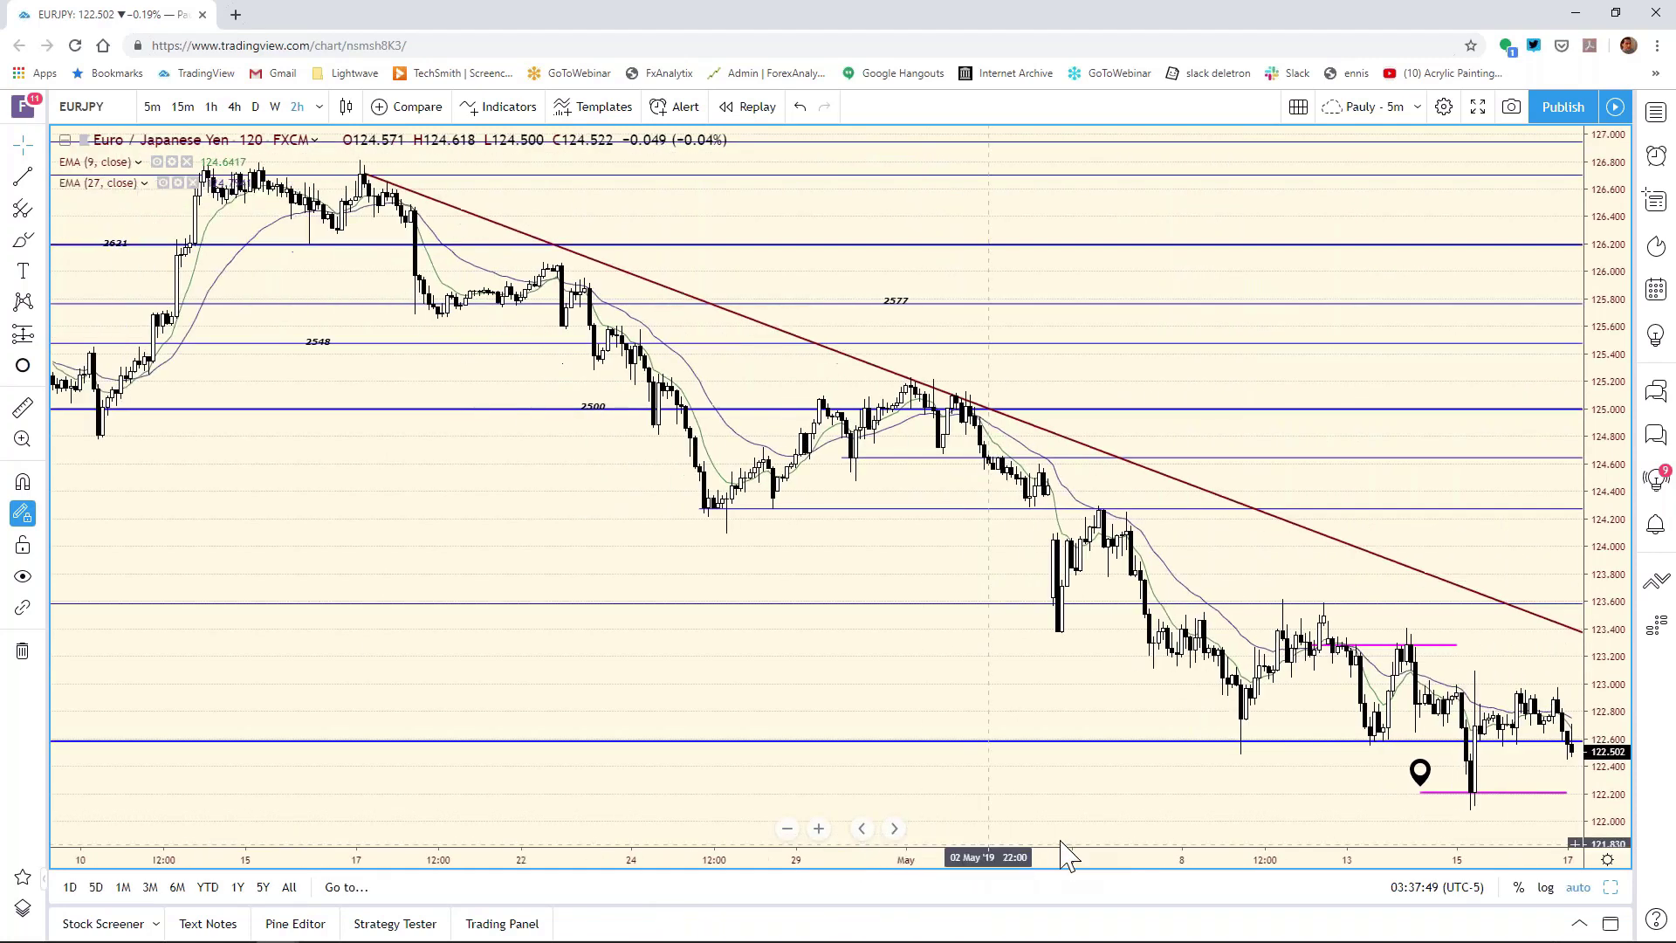
{"action": "scroll", "coordinate": [1109, 860], "scroll_direction": "down", "scroll_amount": 2}
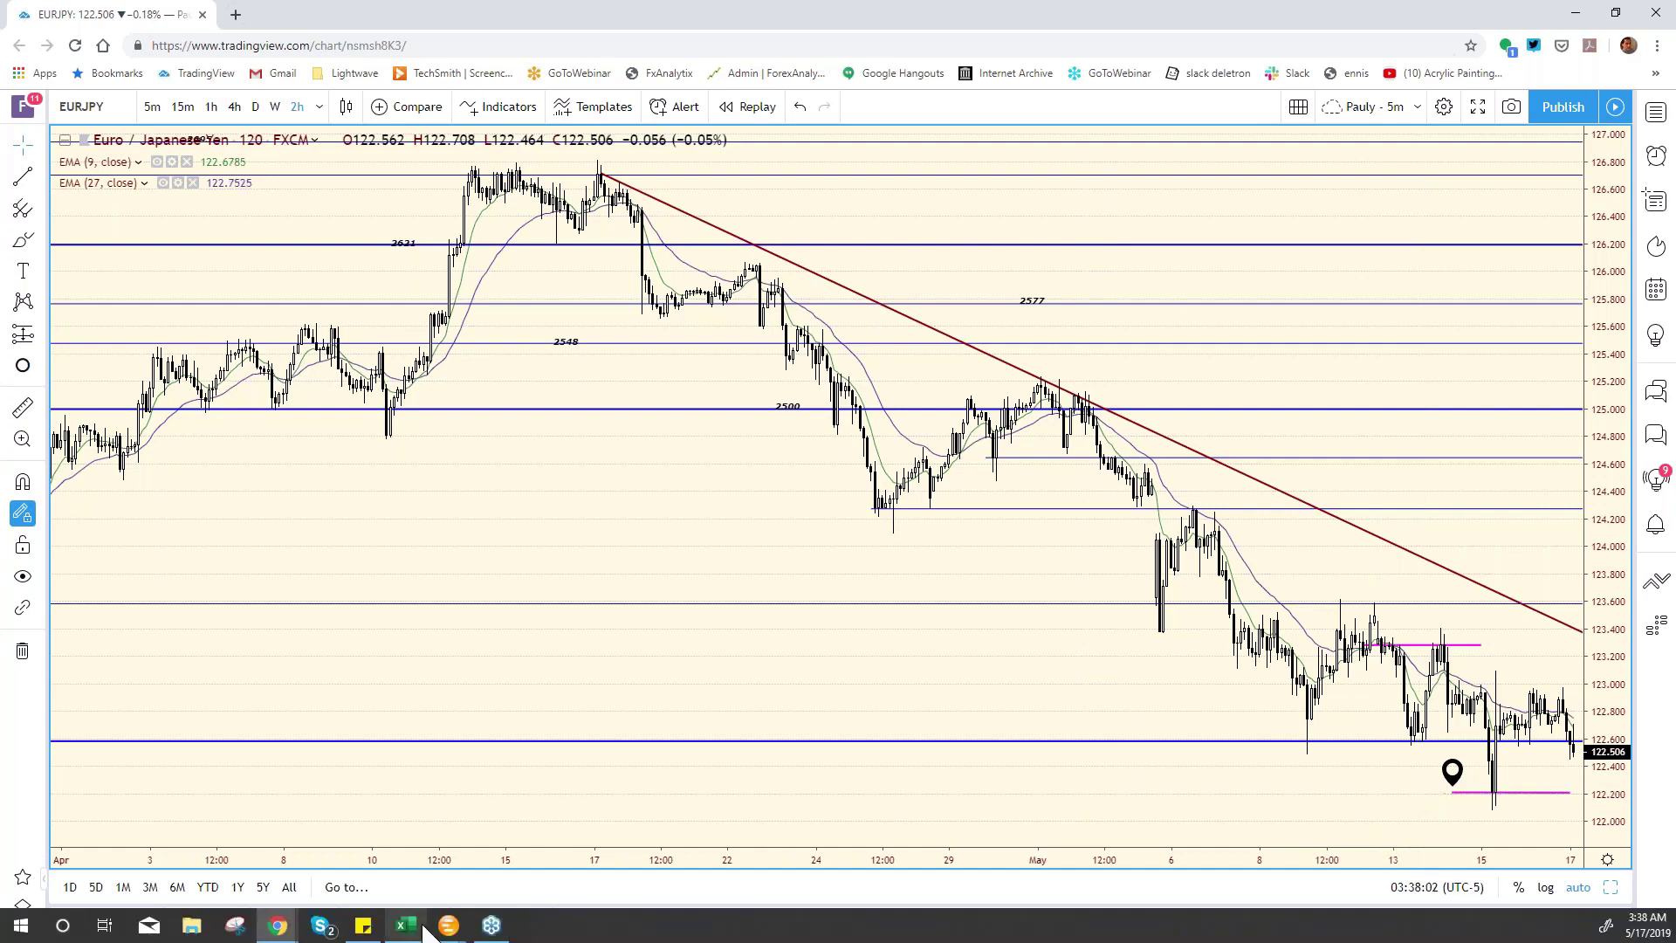
Step: Move the workbook aside and nudge the lower magenta EURJPY line near 122.20
{"action": "left_click", "coordinate": [406, 927]}
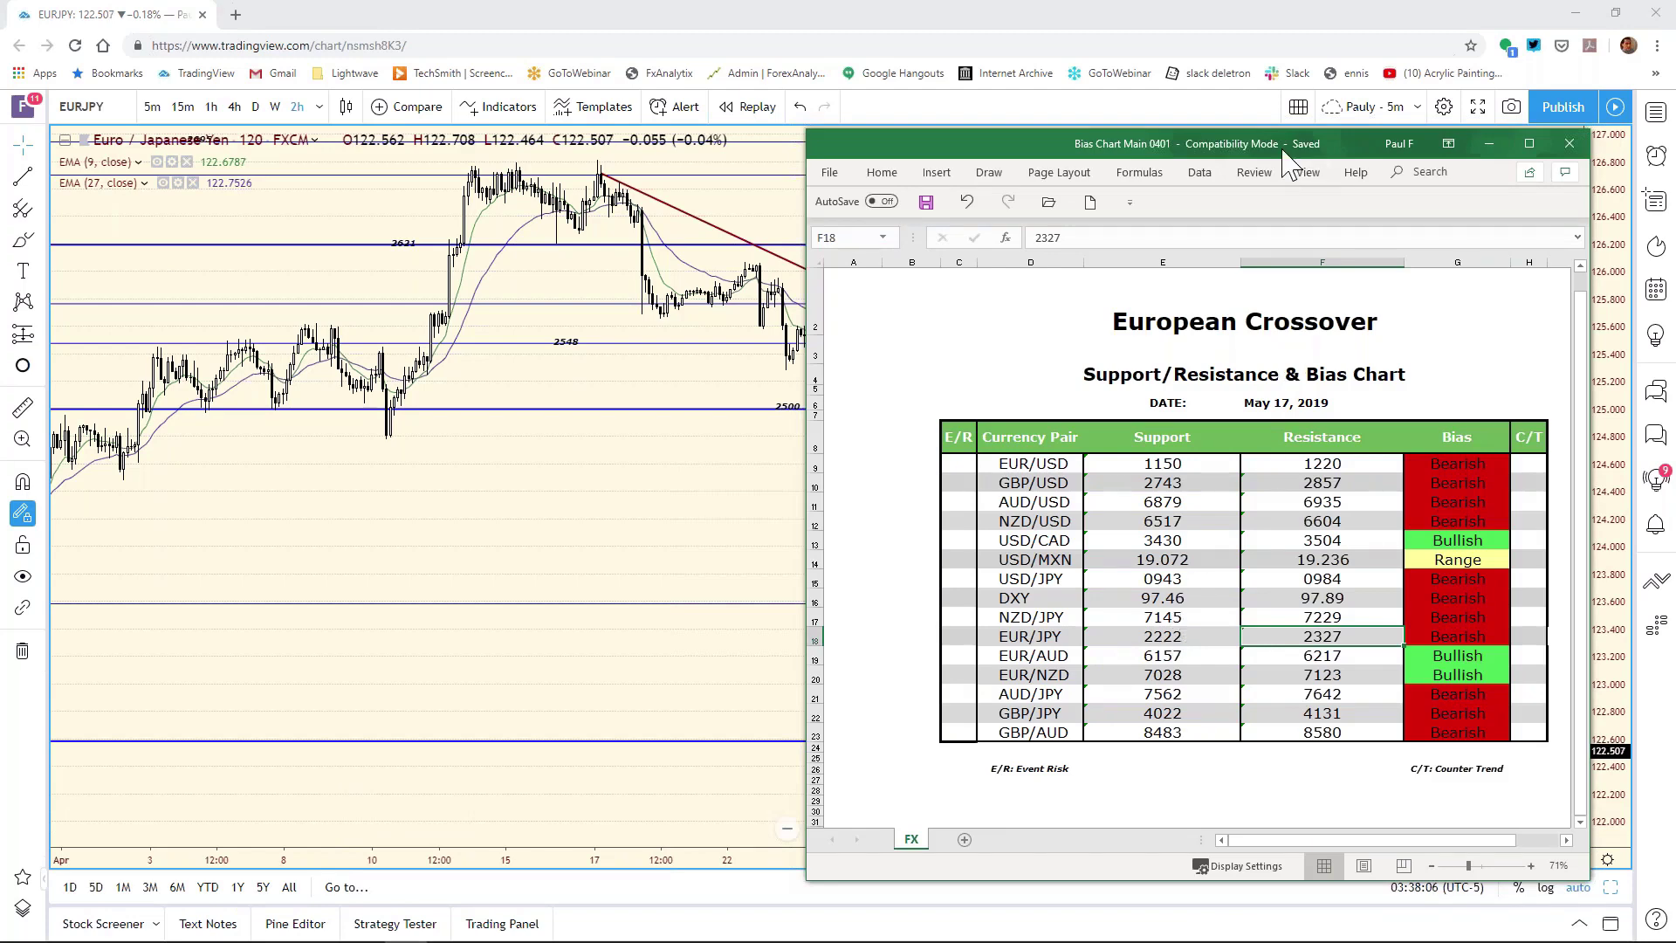
{"action": "left_click_drag", "start_coordinate": [1251, 147], "coordinate": [1056, 163]}
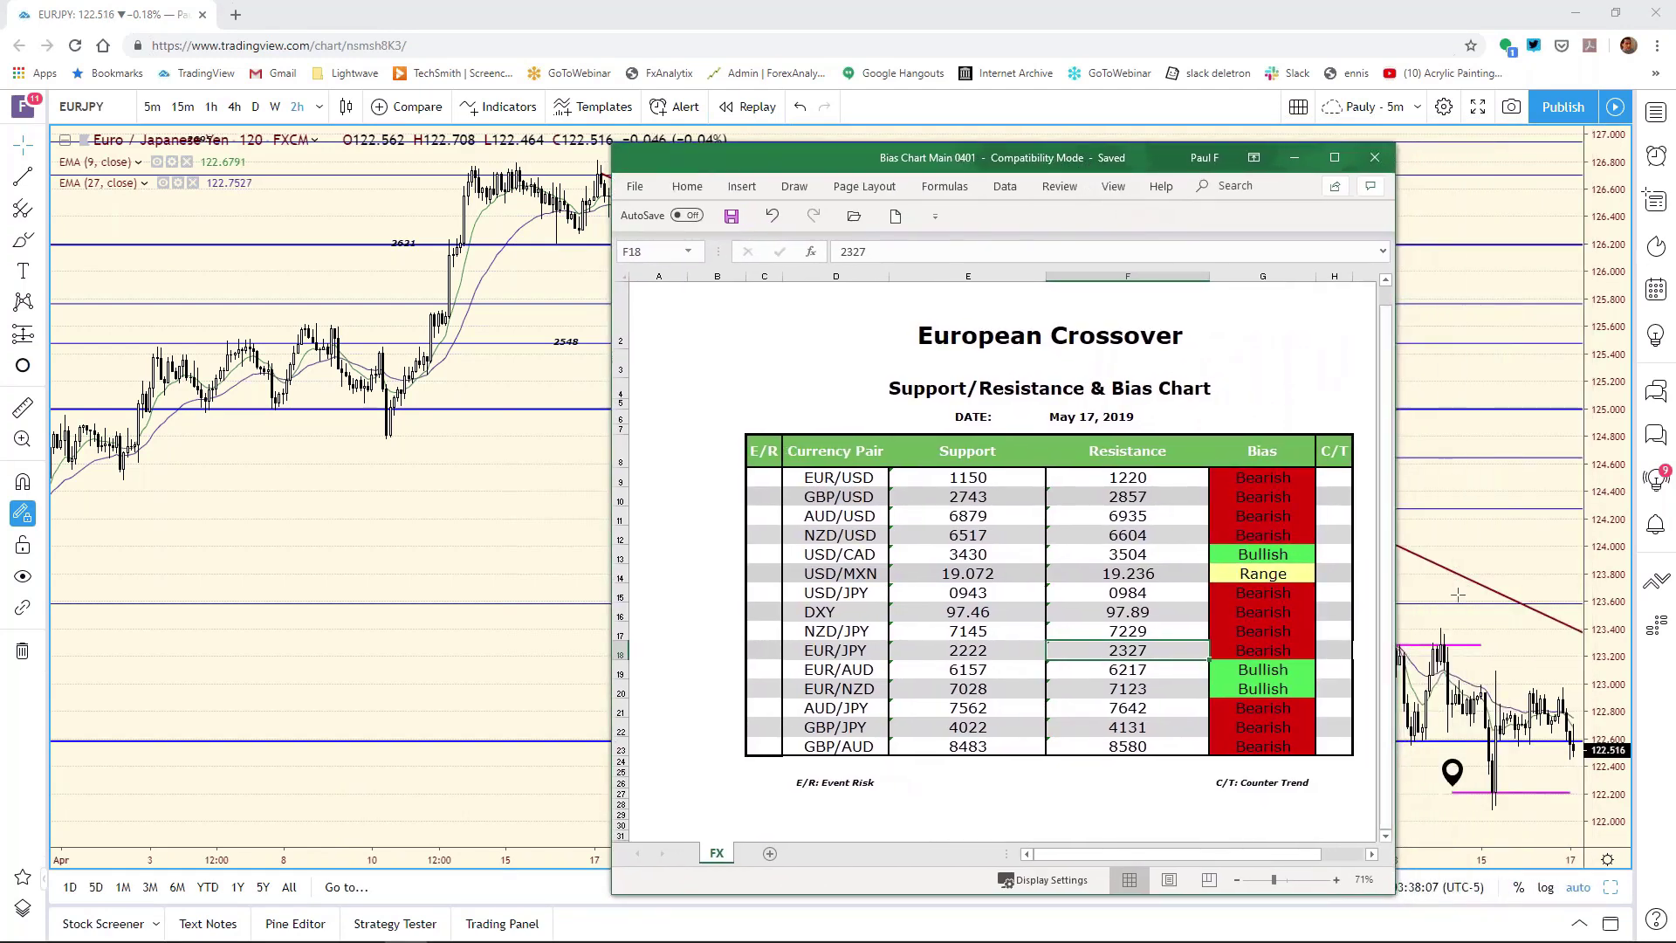
{"action": "left_click", "coordinate": [1522, 792]}
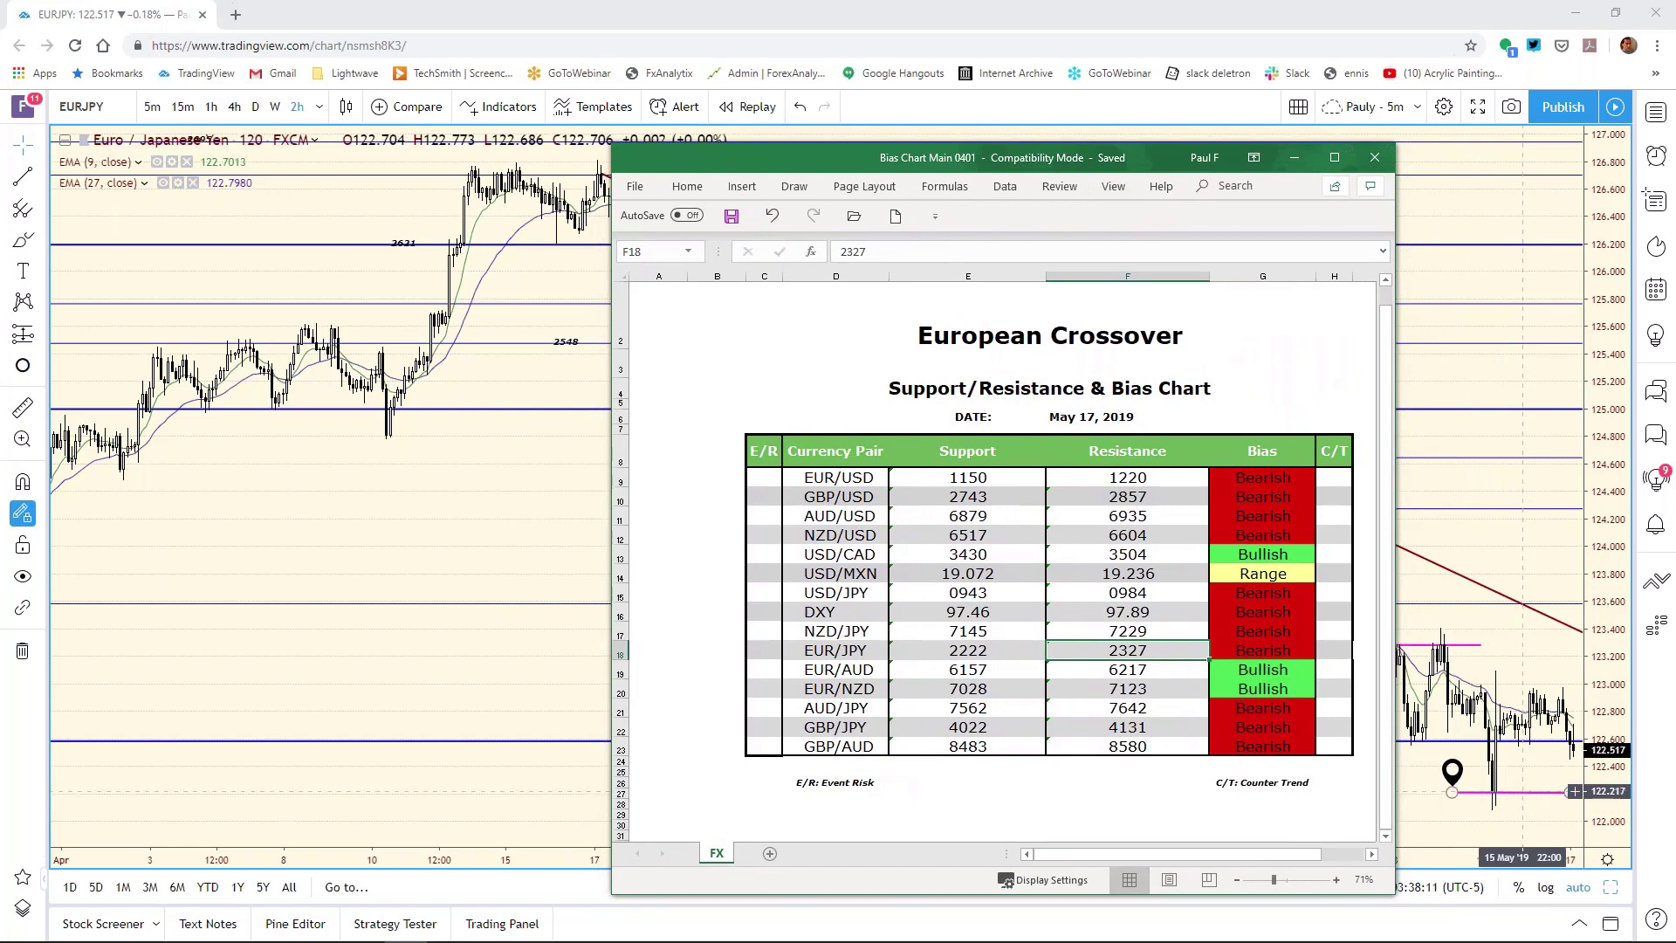
{"action": "left_click_drag", "start_coordinate": [1523, 796], "coordinate": [1523, 795]}
Step: Change the EUR/JPY support in cell E18 to 2220
{"action": "left_click", "coordinate": [984, 655]}
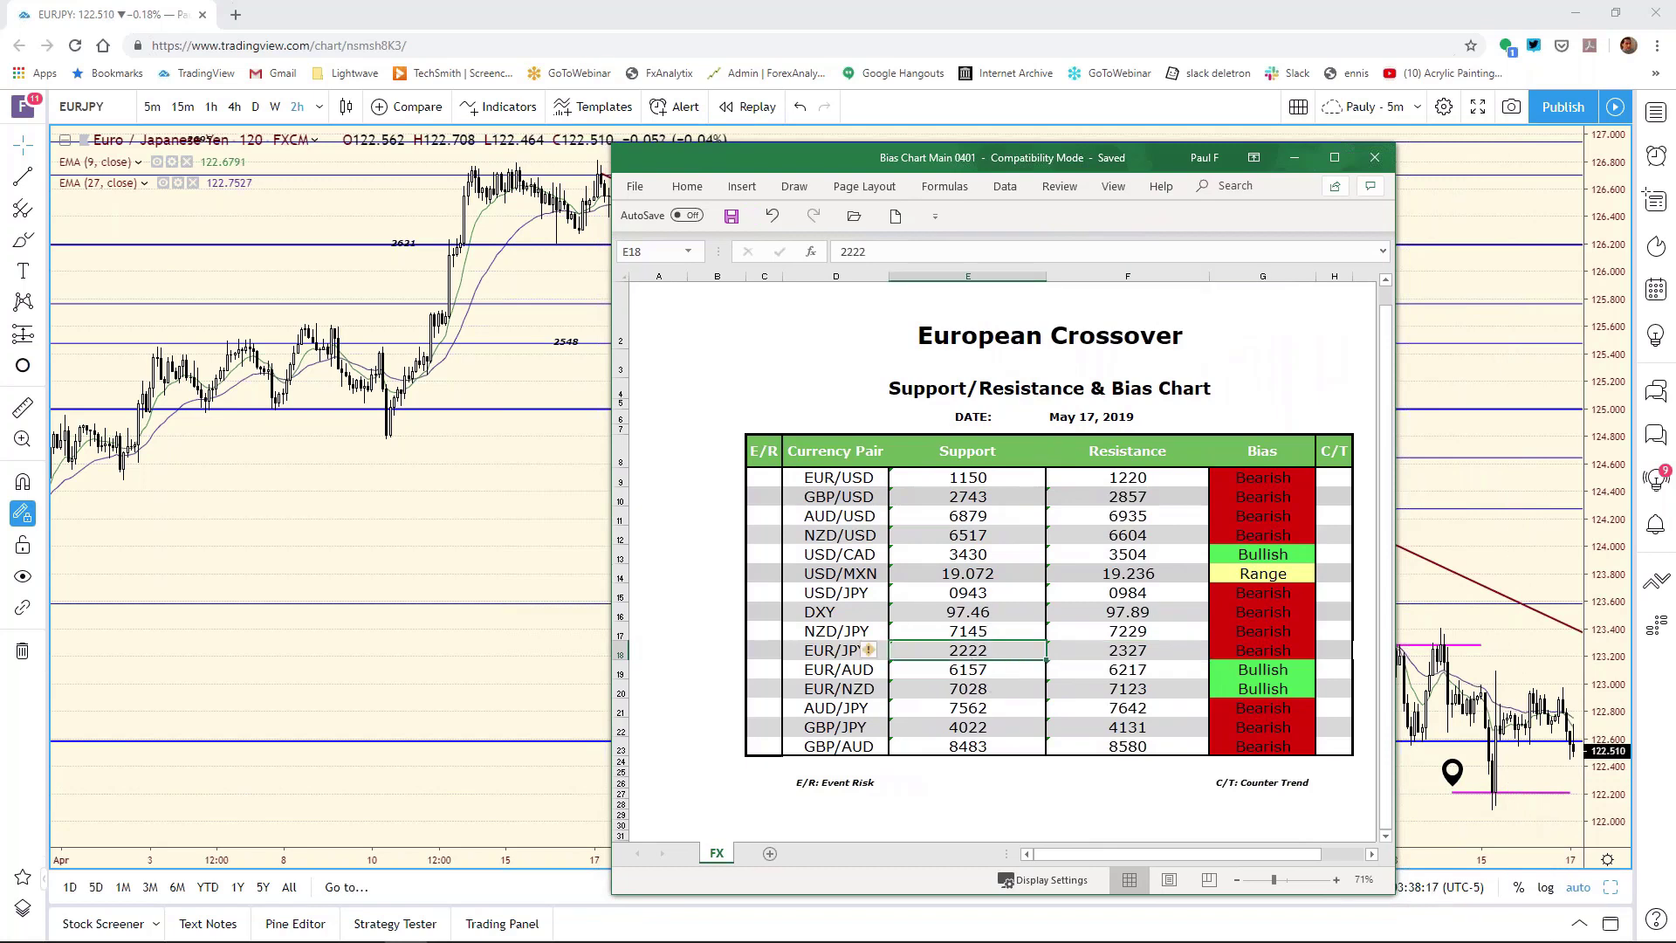
{"action": "left_click", "coordinate": [878, 256]}
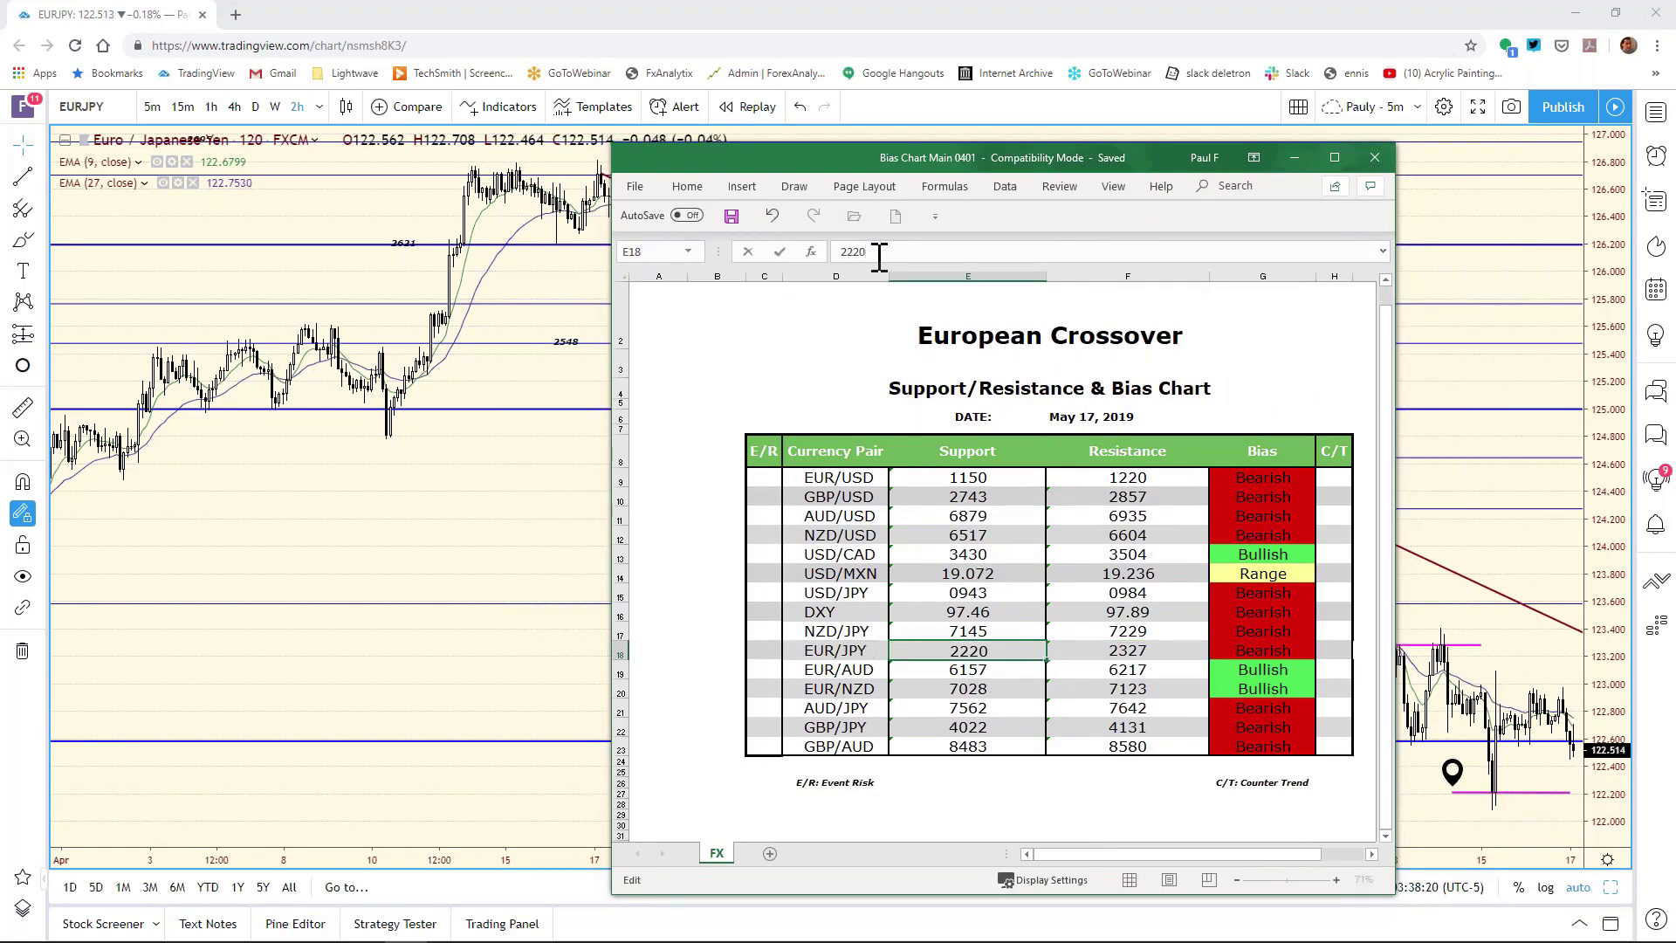
{"action": "key", "text": "Return"}
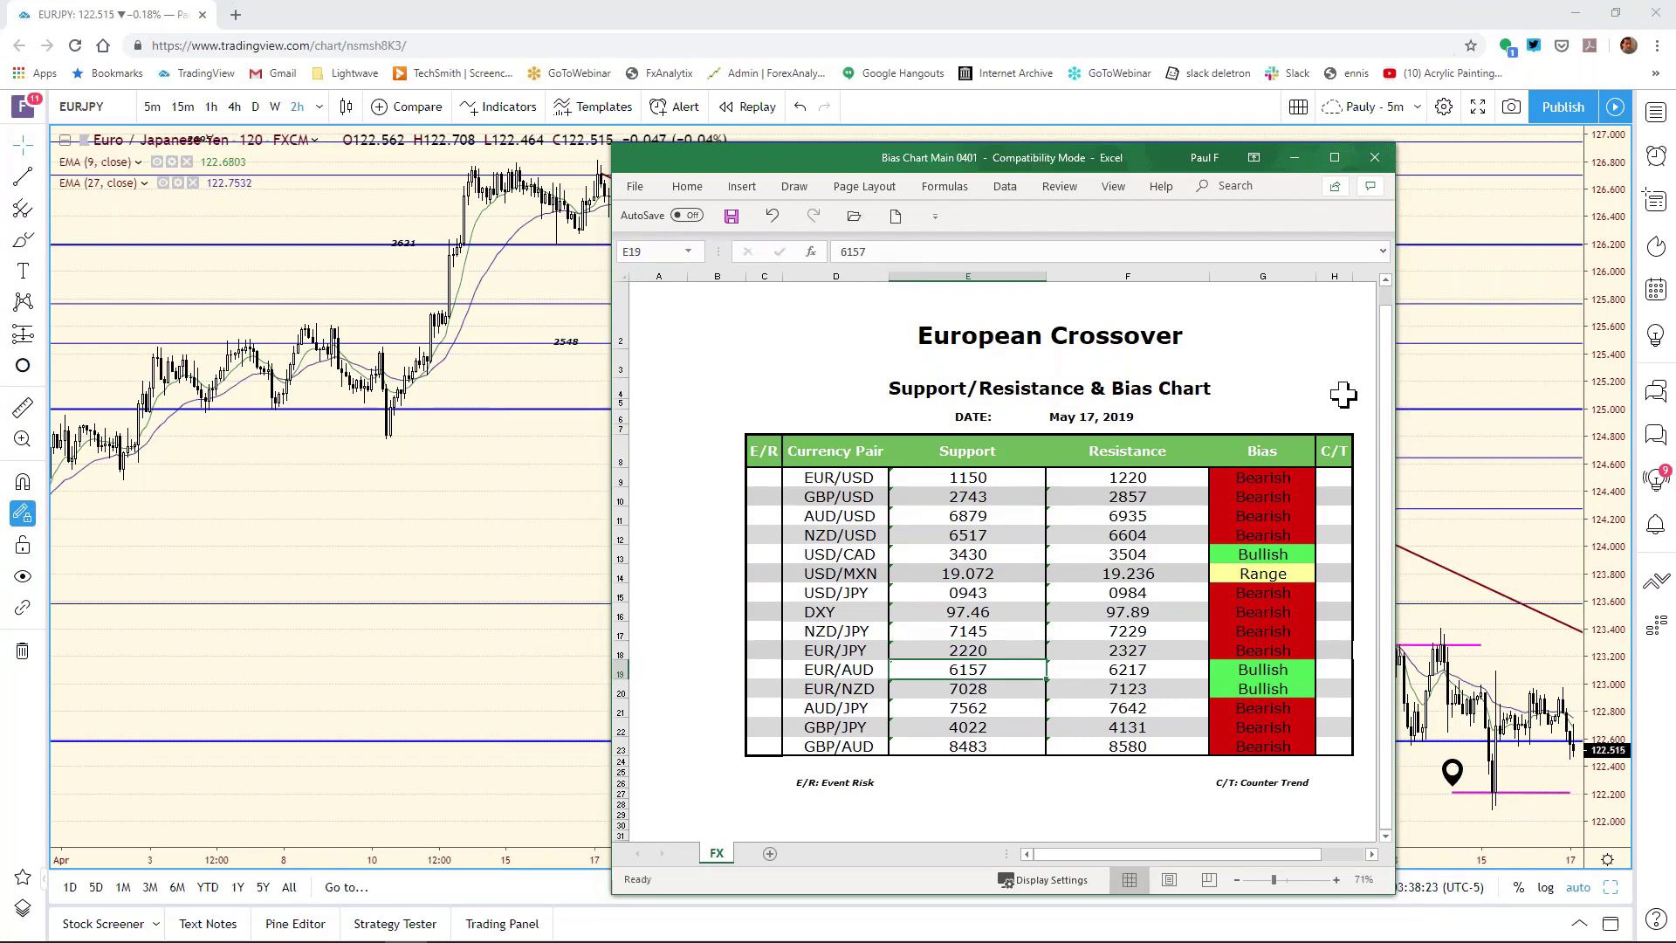
{"action": "left_click", "coordinate": [1481, 561]}
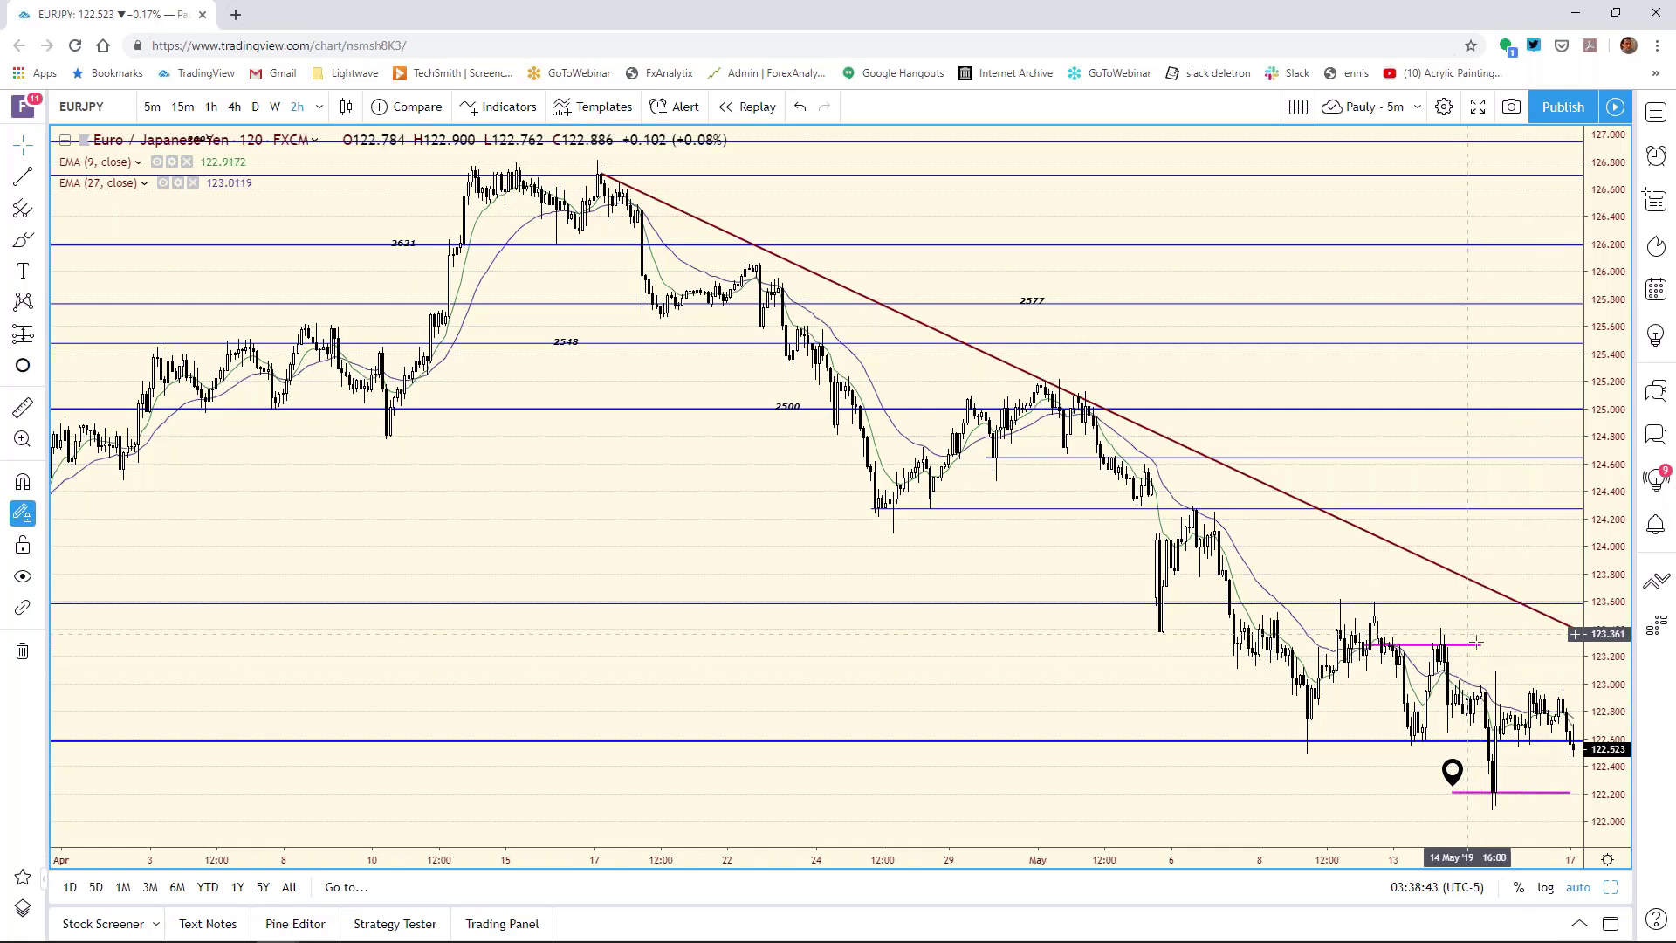
Step: Drag the upper pink EURJPY line from about 123.3 down to about 122.97
{"action": "left_click", "coordinate": [1401, 645]}
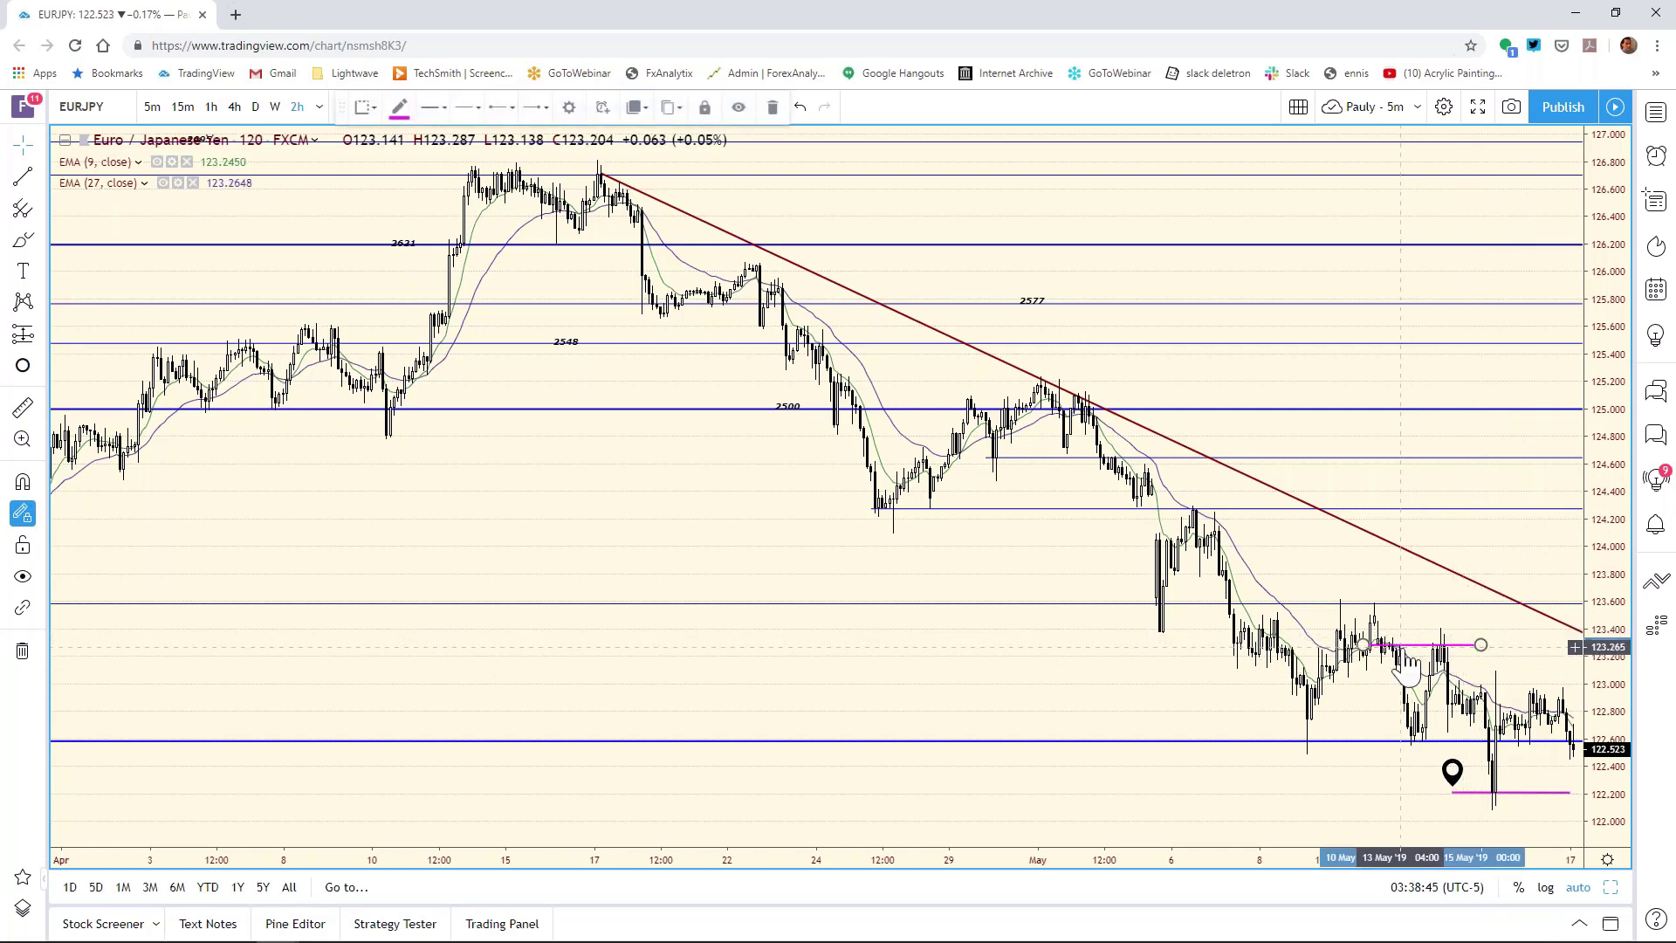
{"action": "left_click_drag", "start_coordinate": [1423, 675], "coordinate": [1489, 710]}
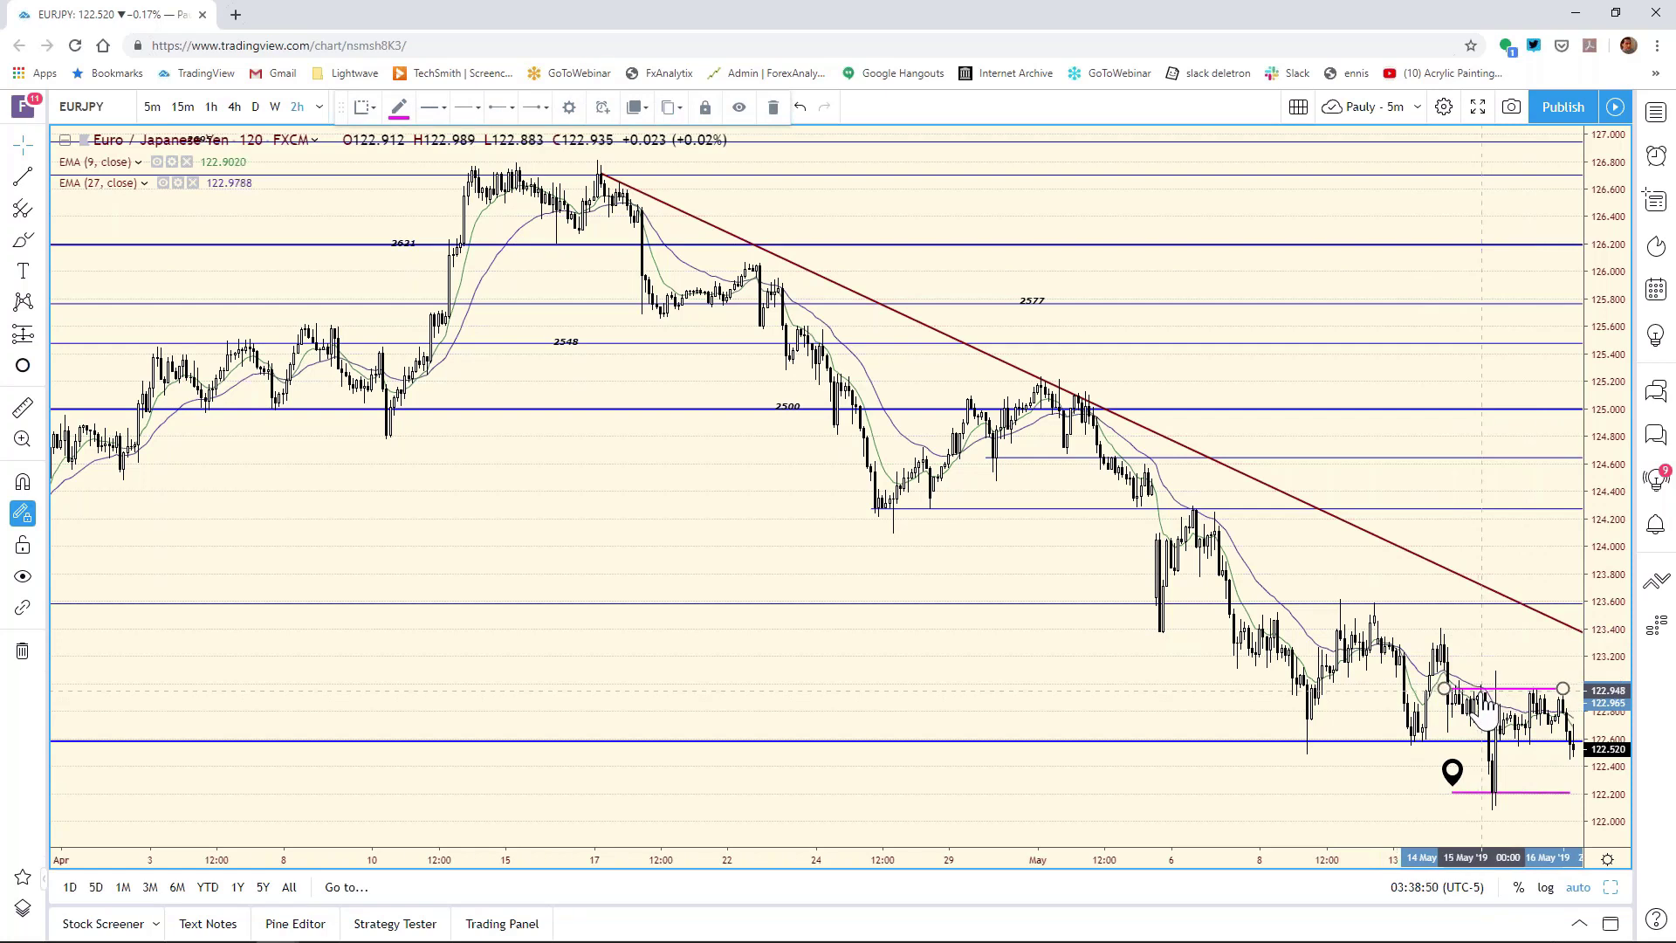
{"action": "left_click_drag", "start_coordinate": [1486, 711], "coordinate": [1486, 713]}
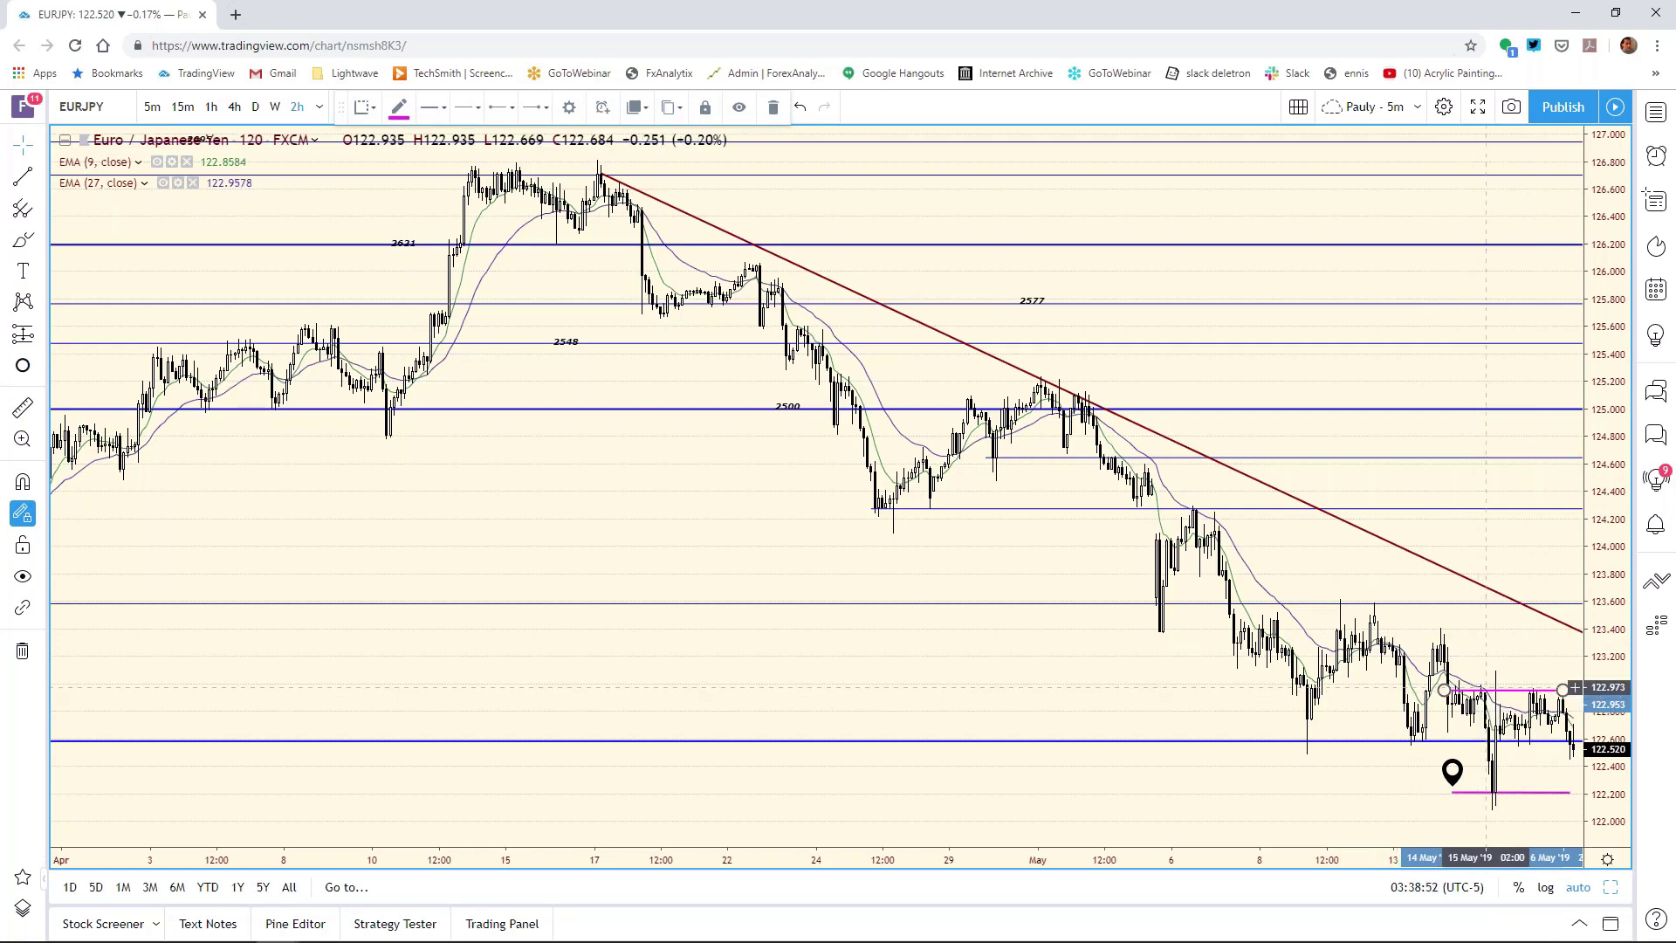
{"action": "left_click", "coordinate": [1413, 782]}
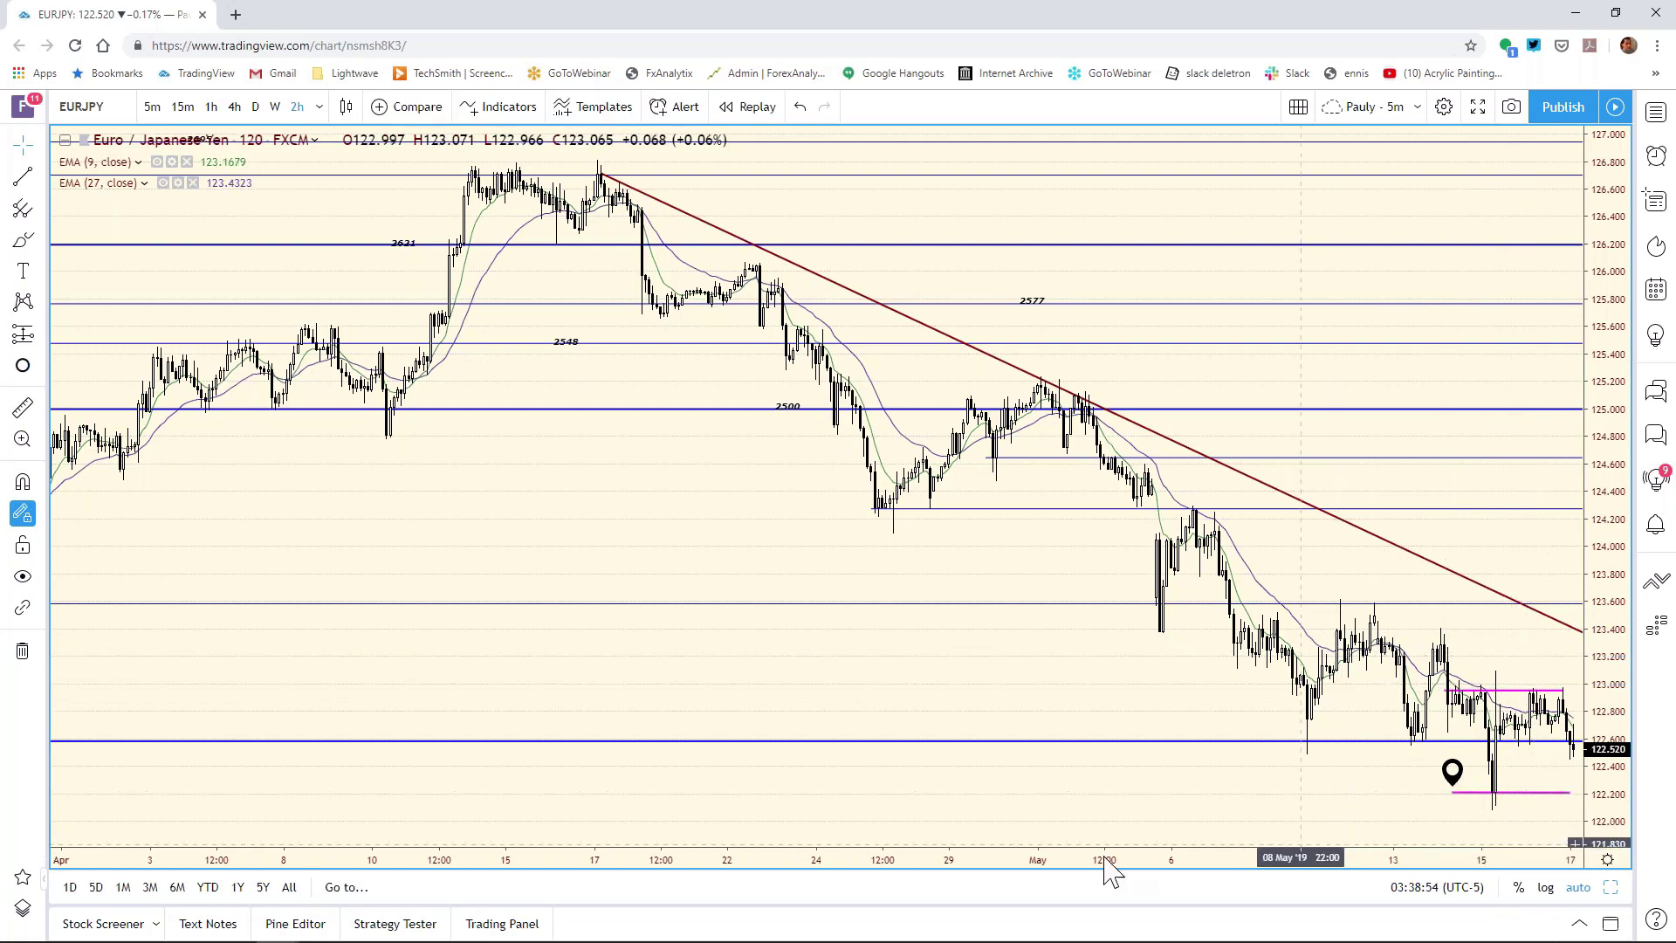
Step: Set the EUR/JPY resistance in cell F18 to 2294, then return to TradingView
{"action": "mouse_move", "coordinate": [524, 938]}
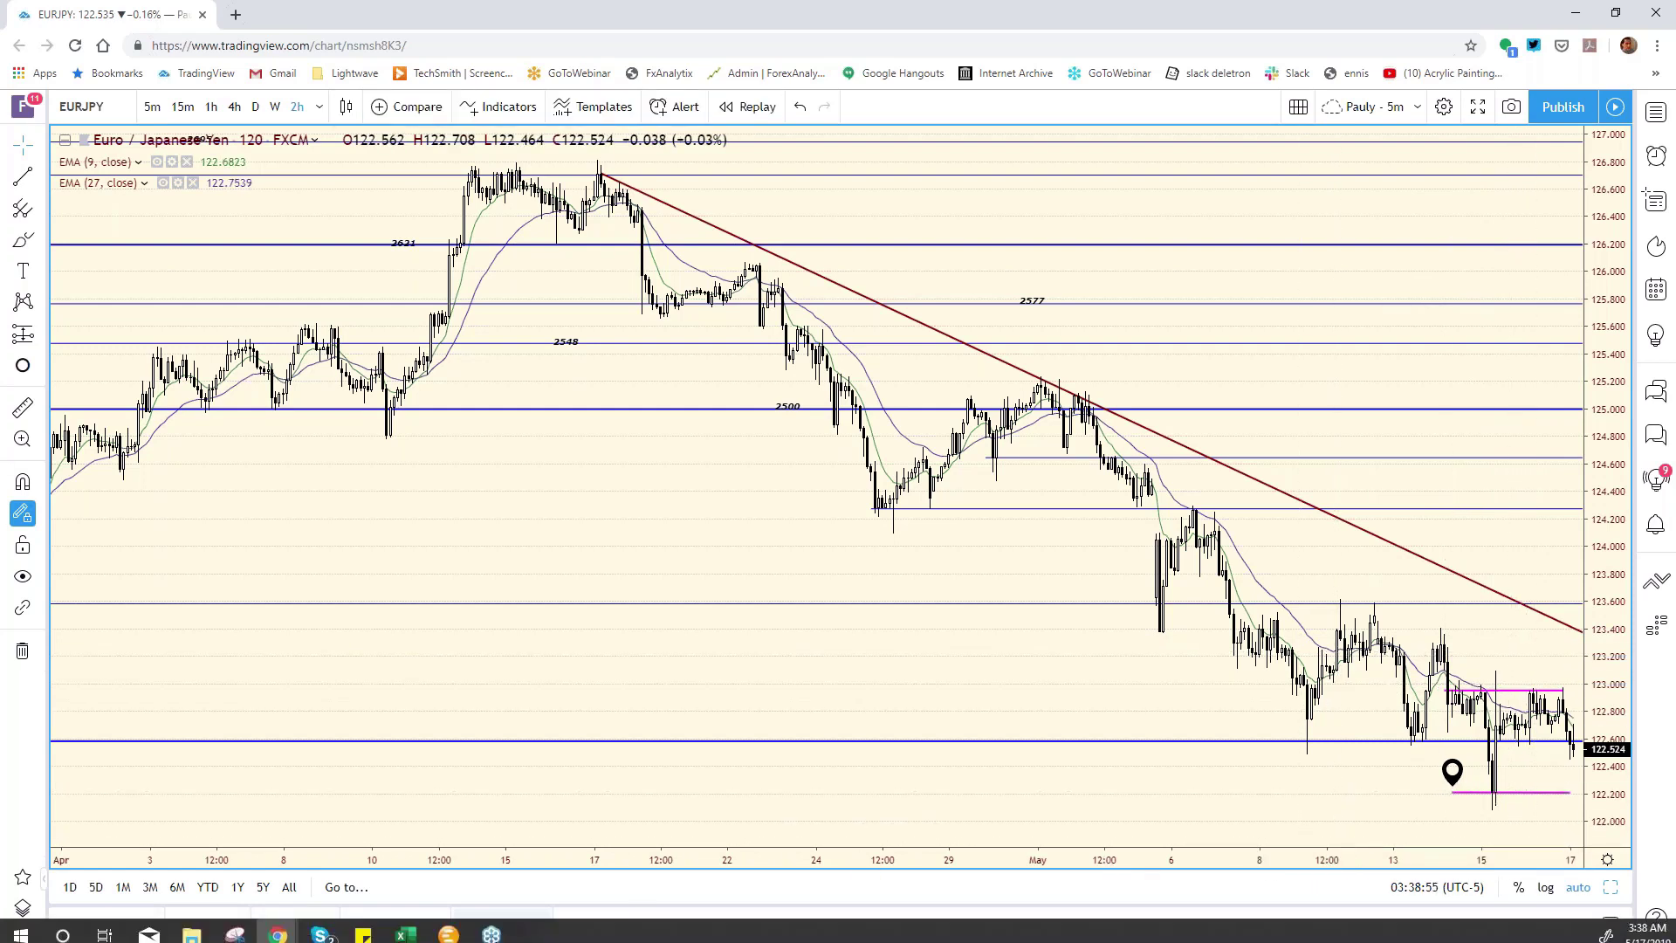
{"action": "left_click", "coordinate": [404, 934]}
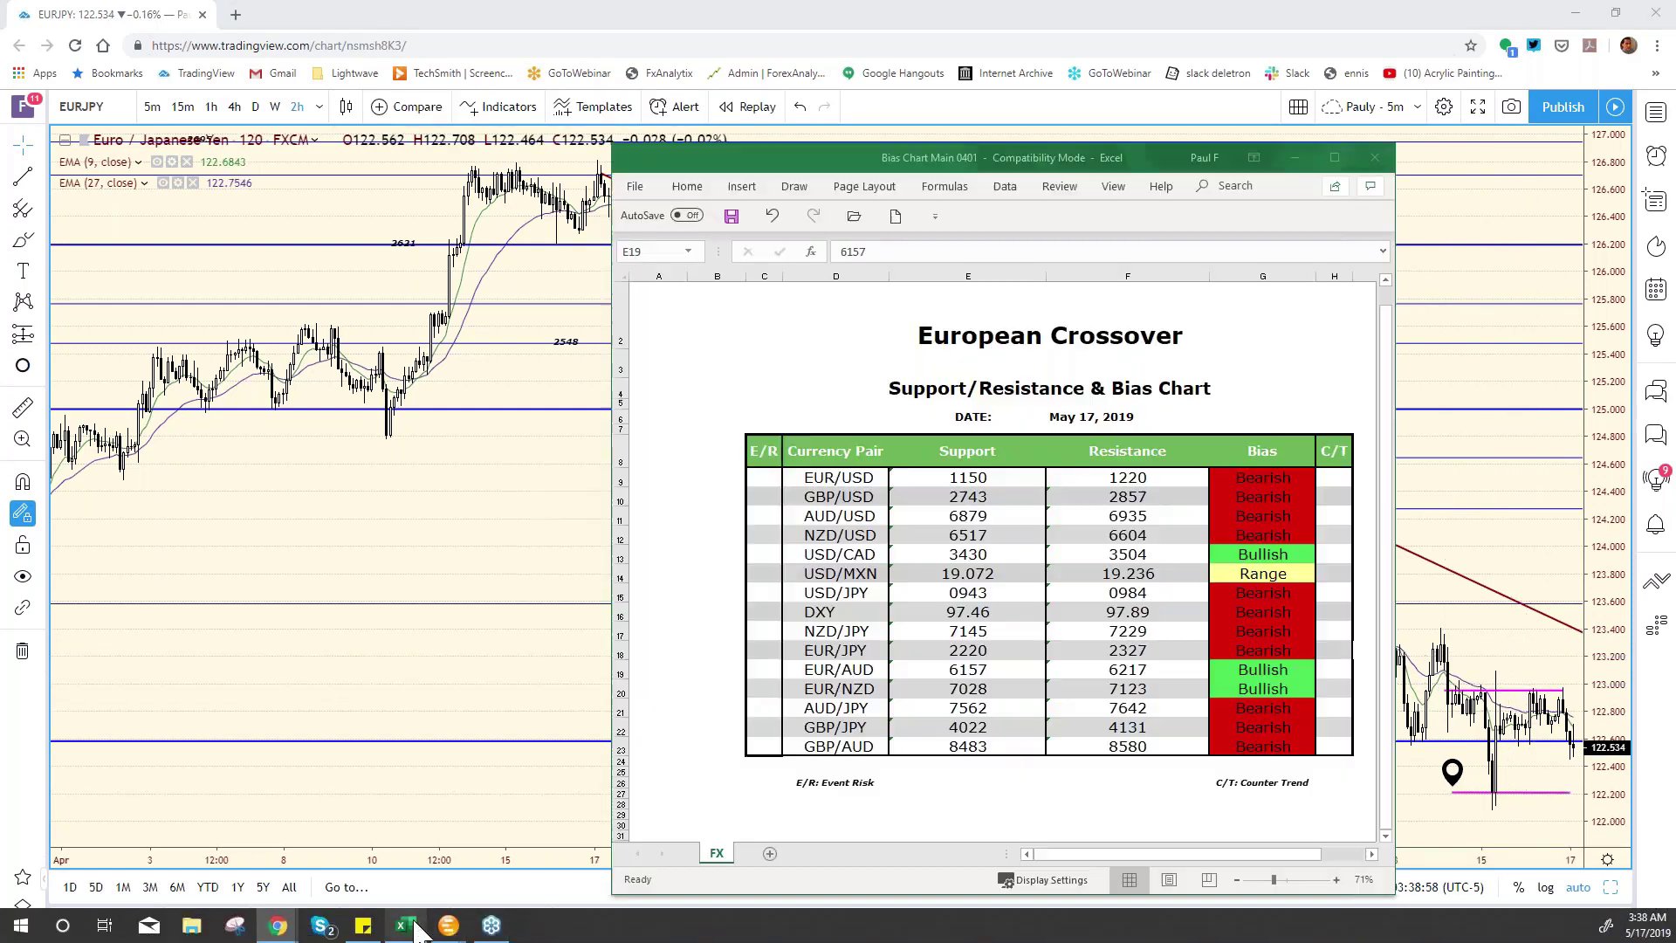
{"action": "left_click", "coordinate": [1139, 651]}
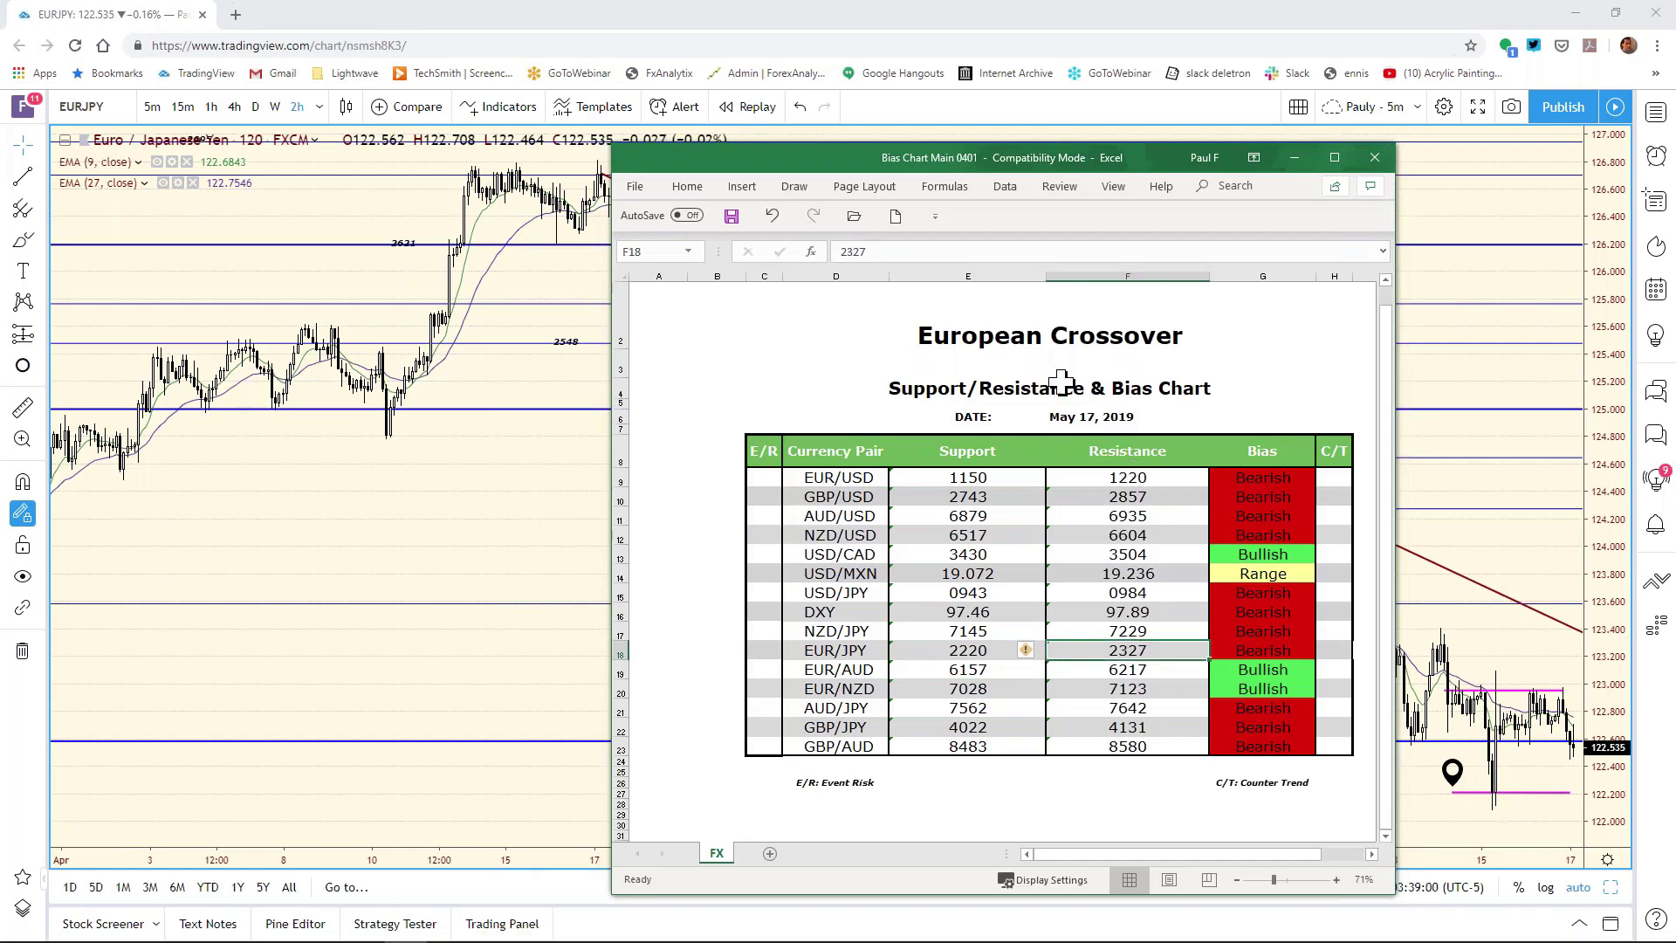
{"action": "left_click", "coordinate": [905, 259]}
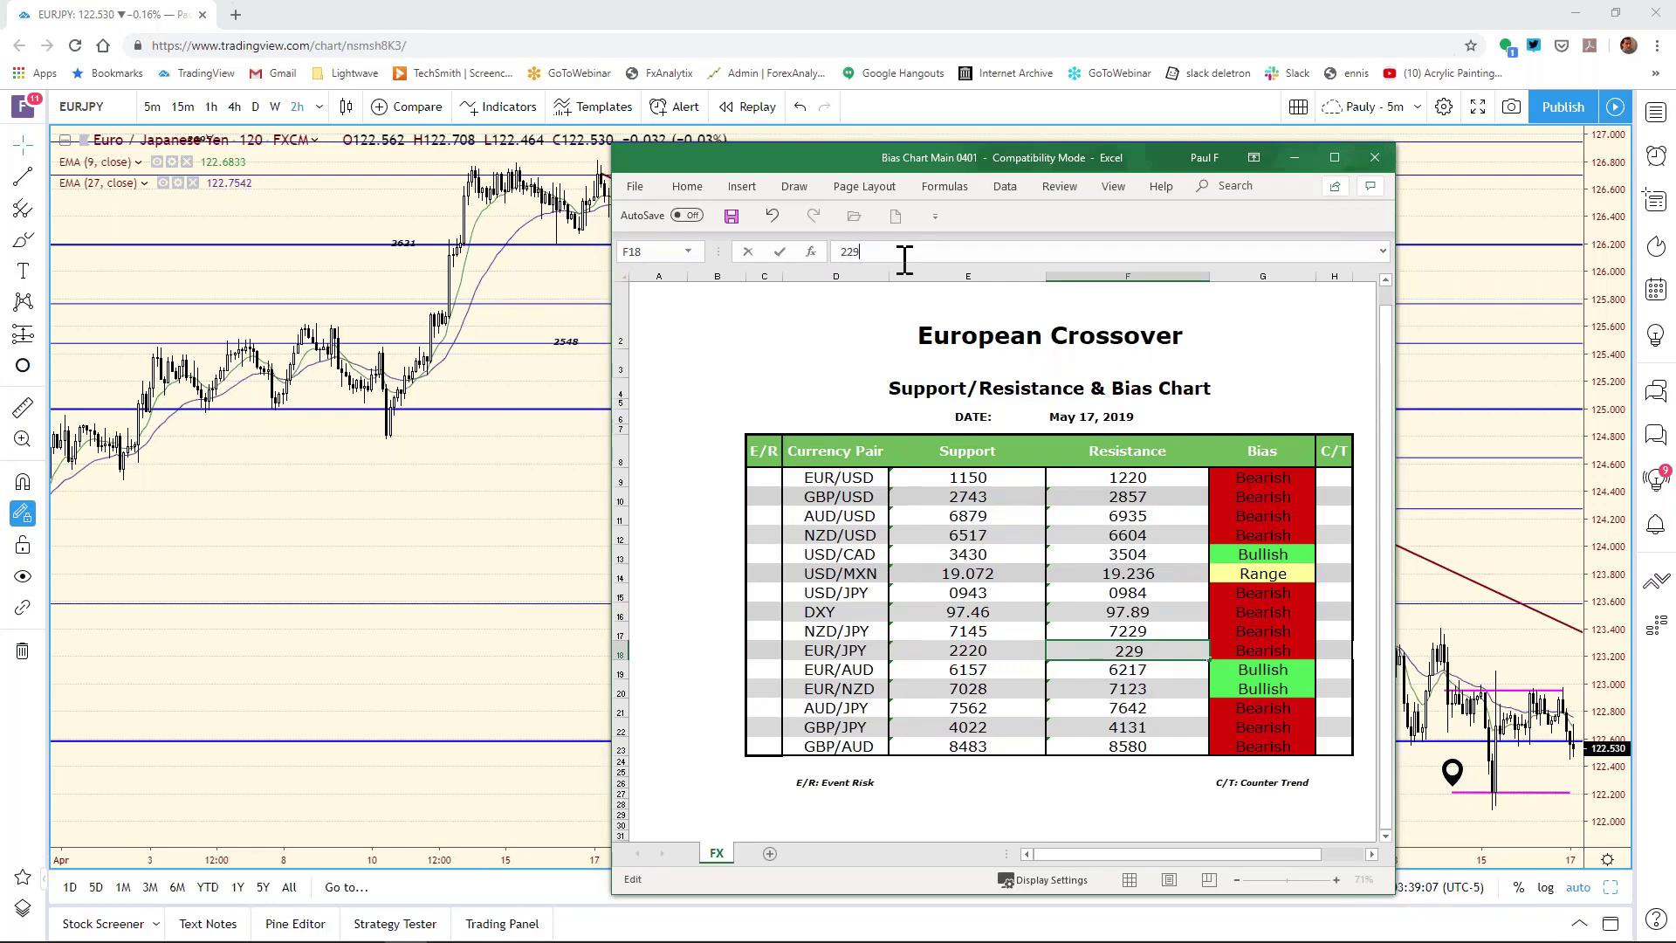
{"action": "type", "text": "2294"}
{"action": "key", "text": "Return"}
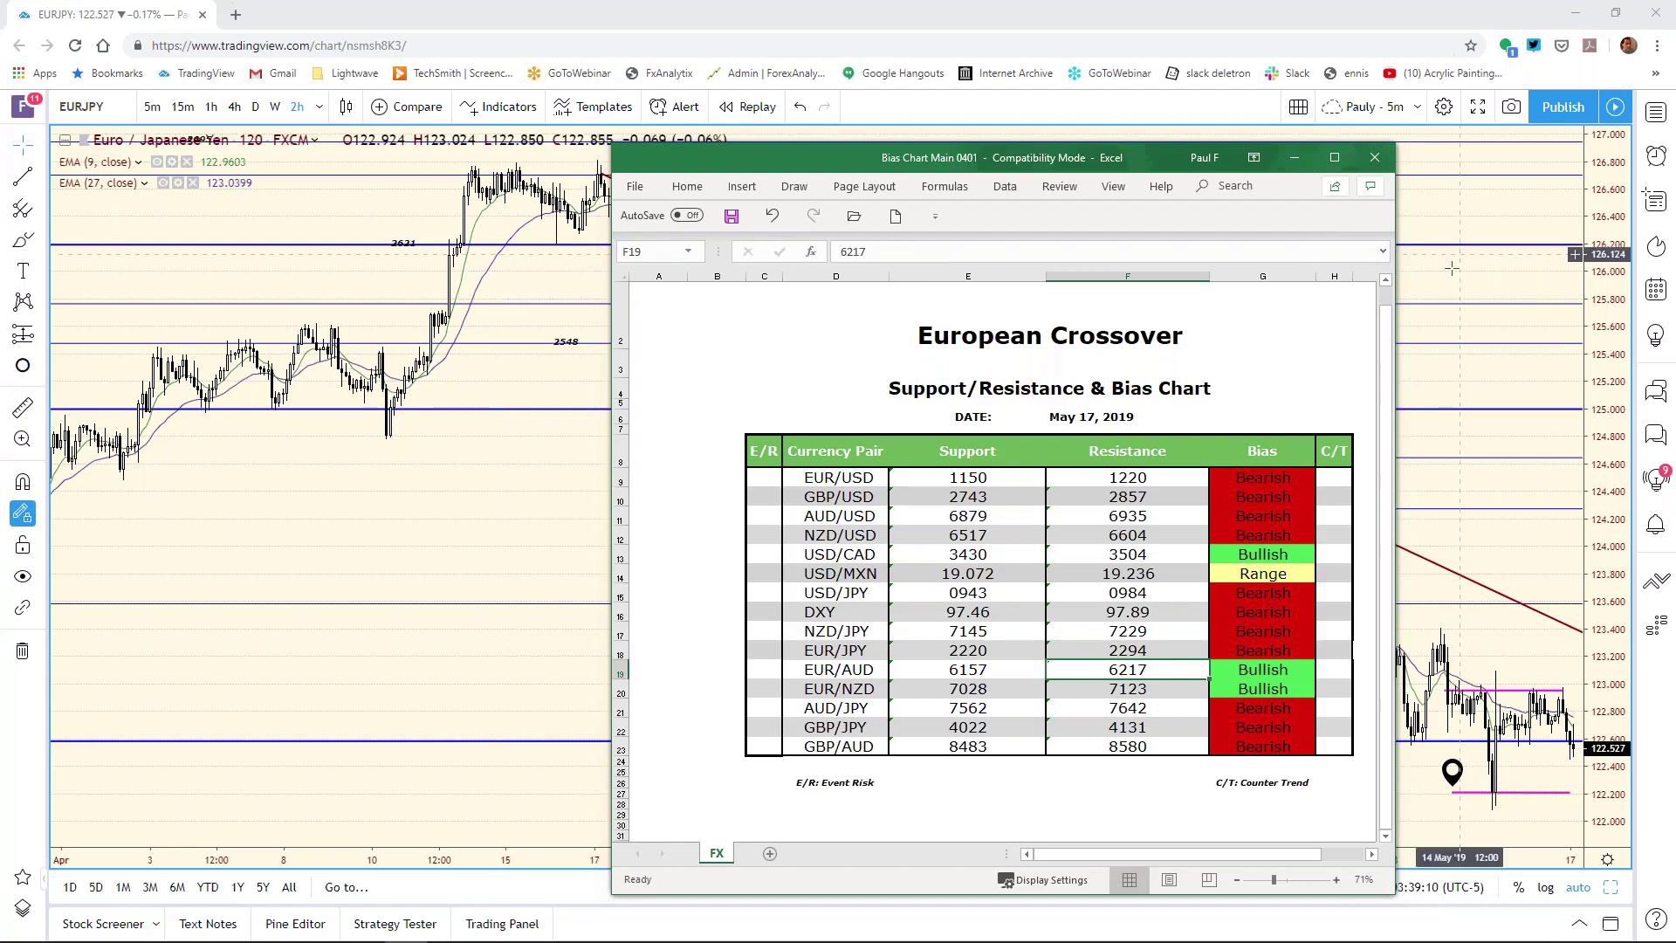
{"action": "left_click", "coordinate": [1643, 319]}
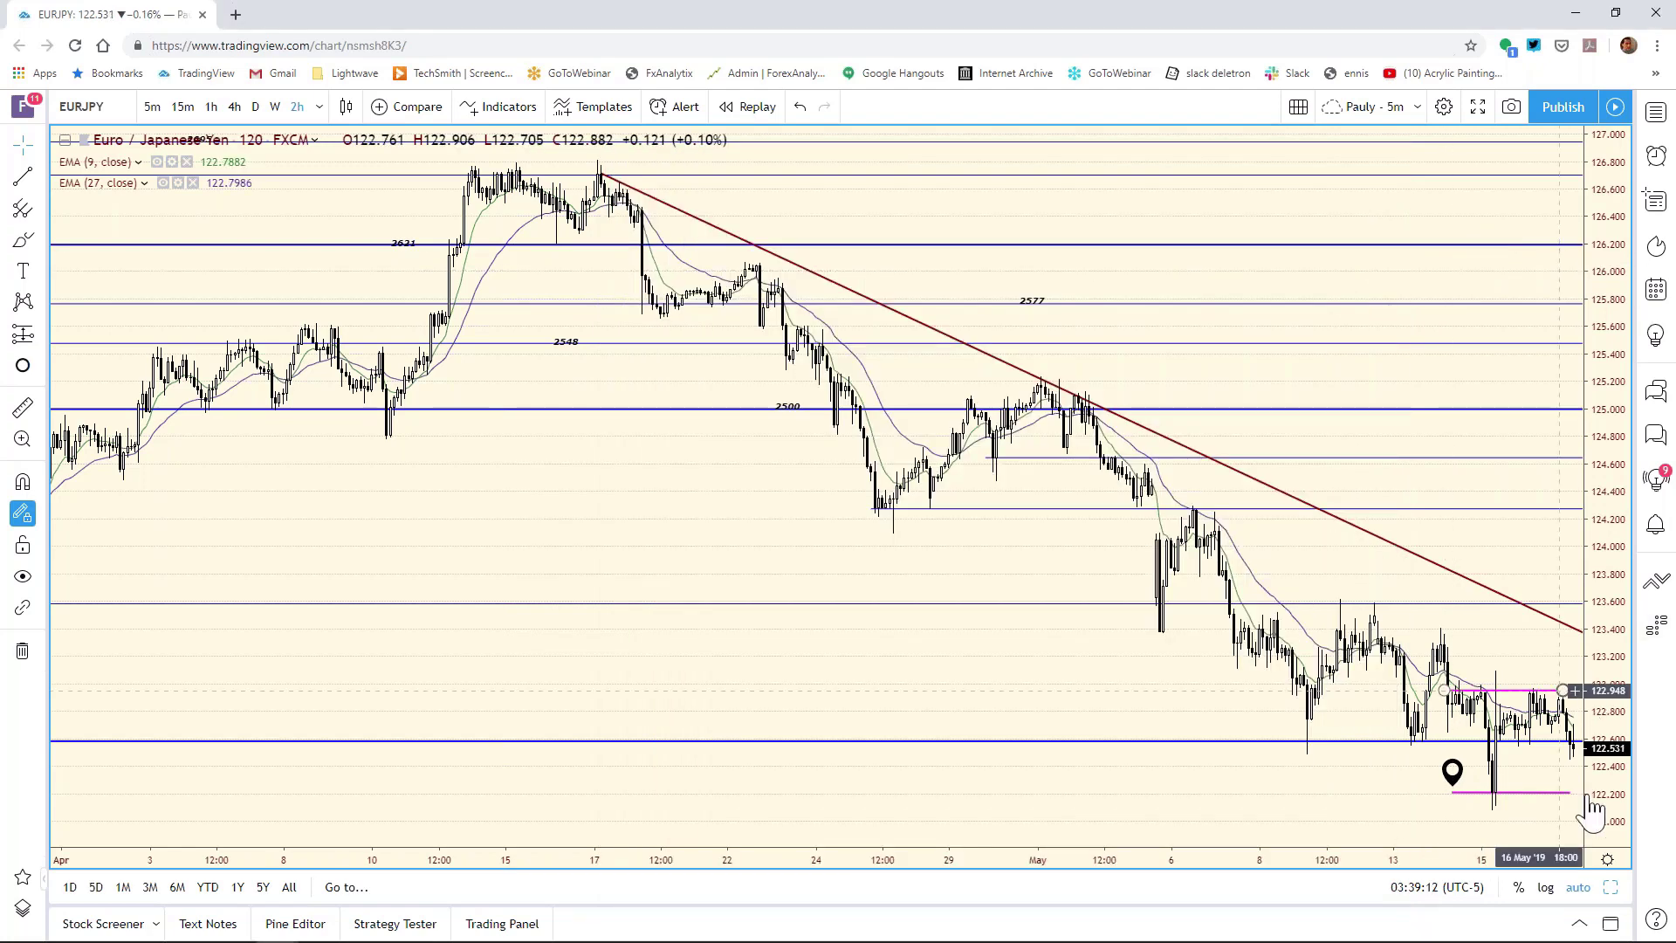
Step: Pick the EUR/AUD pane from the eight-chart grid and maximize it
{"action": "left_click", "coordinate": [1610, 887]}
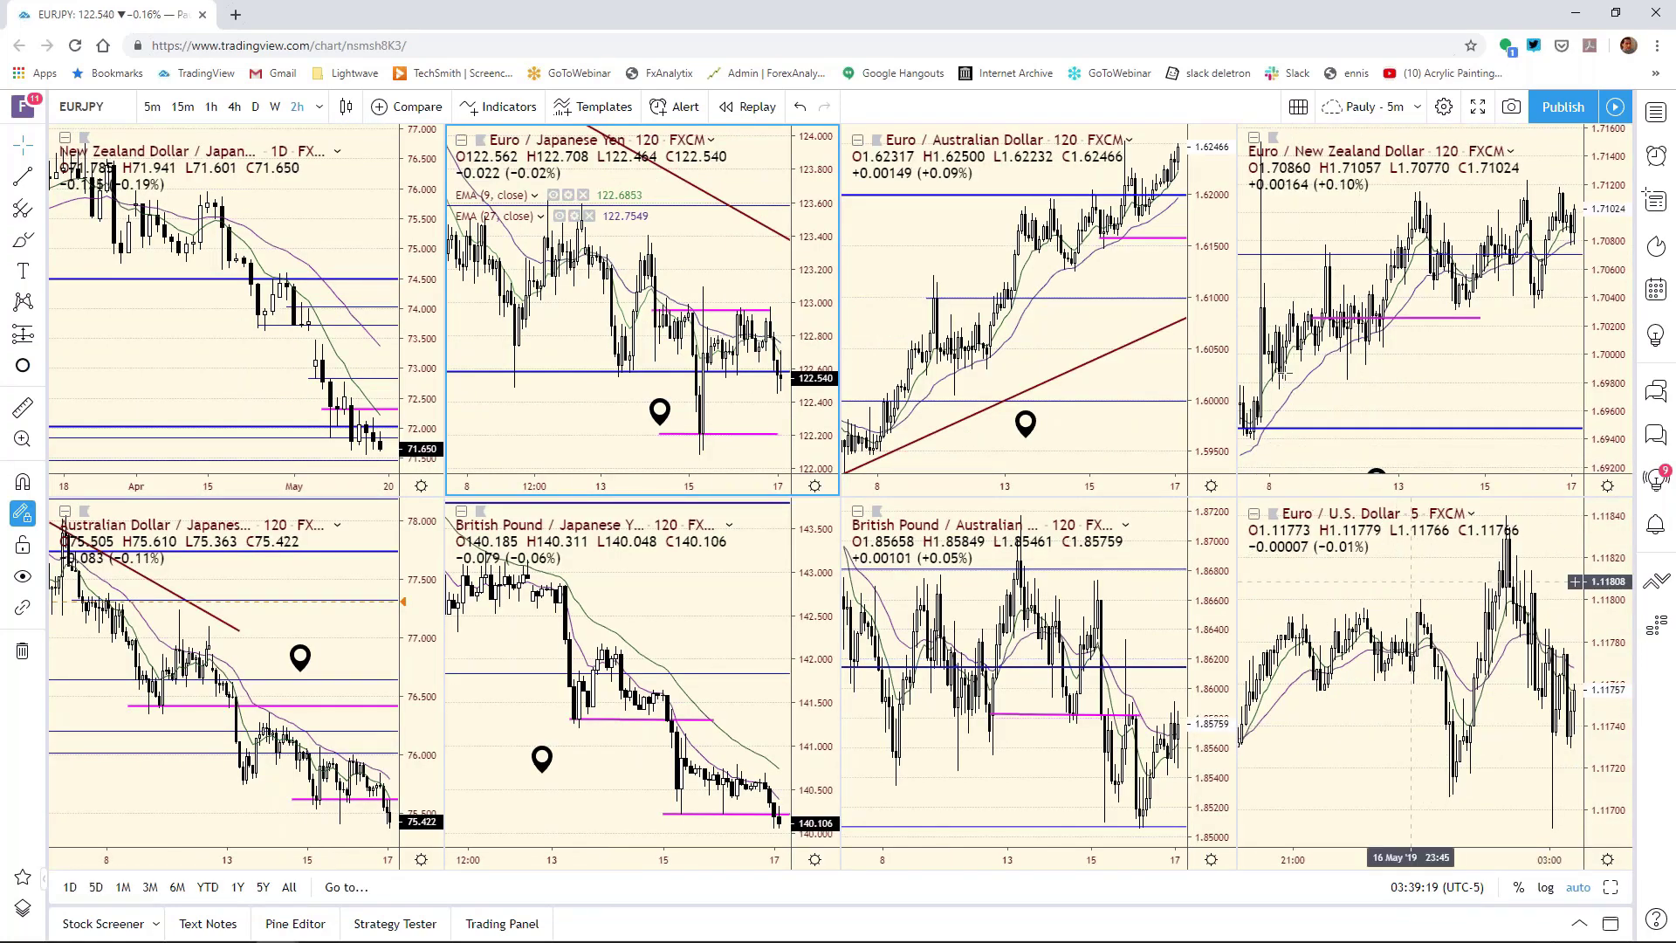
{"action": "left_click", "coordinate": [1224, 312]}
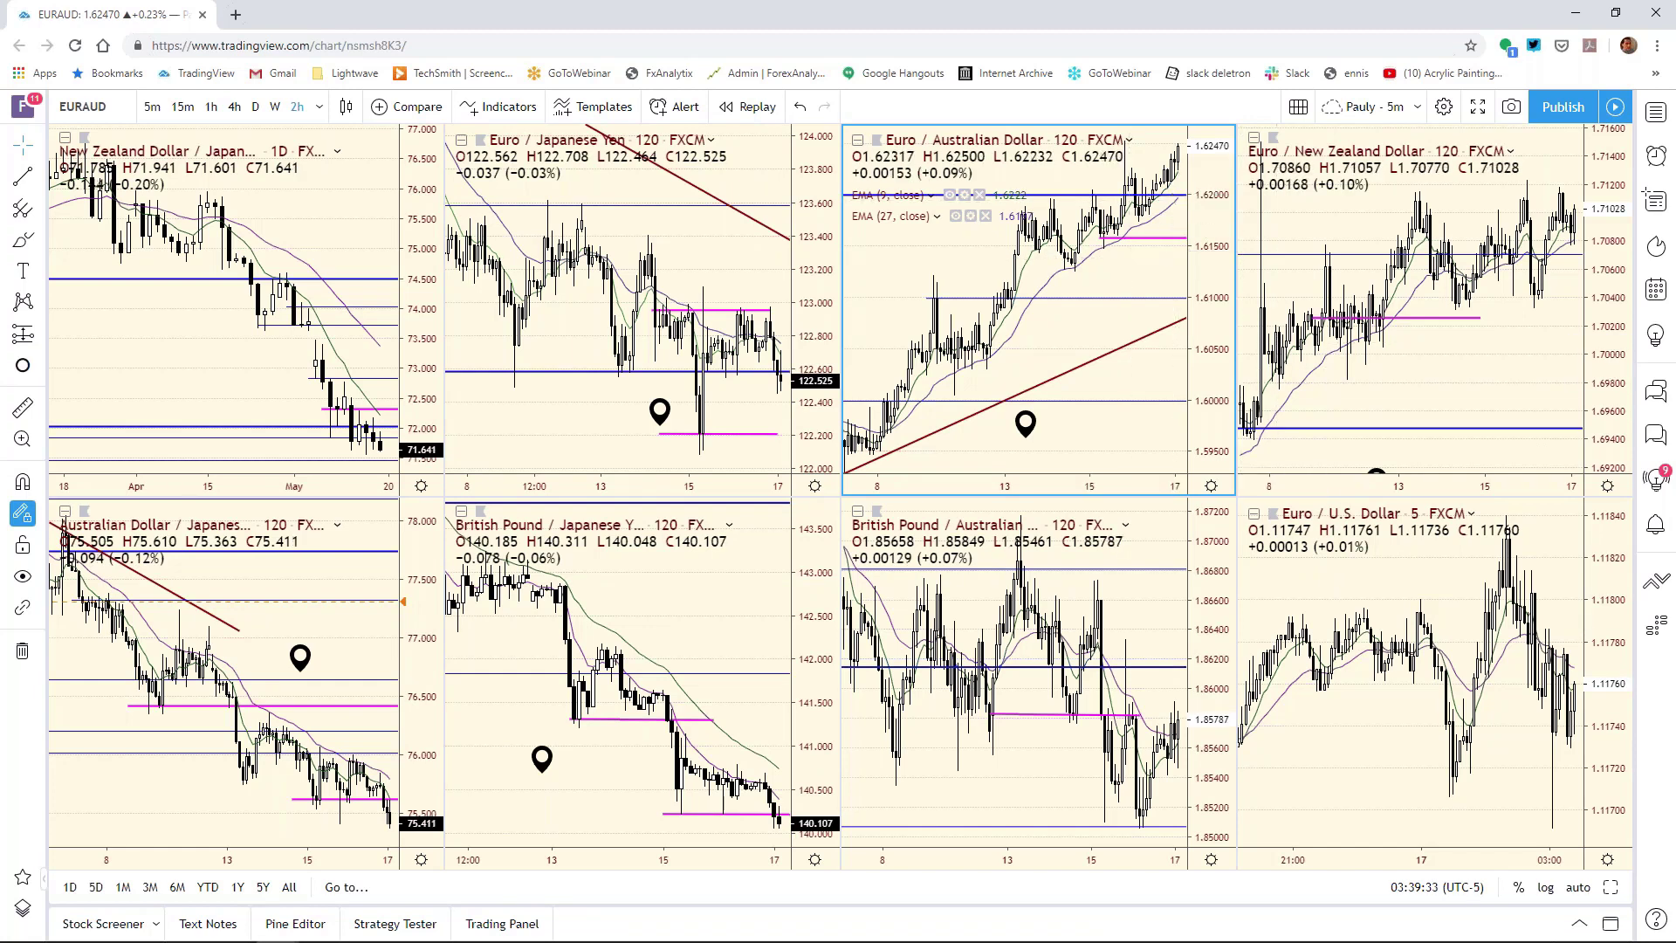
{"action": "left_click", "coordinate": [1610, 889]}
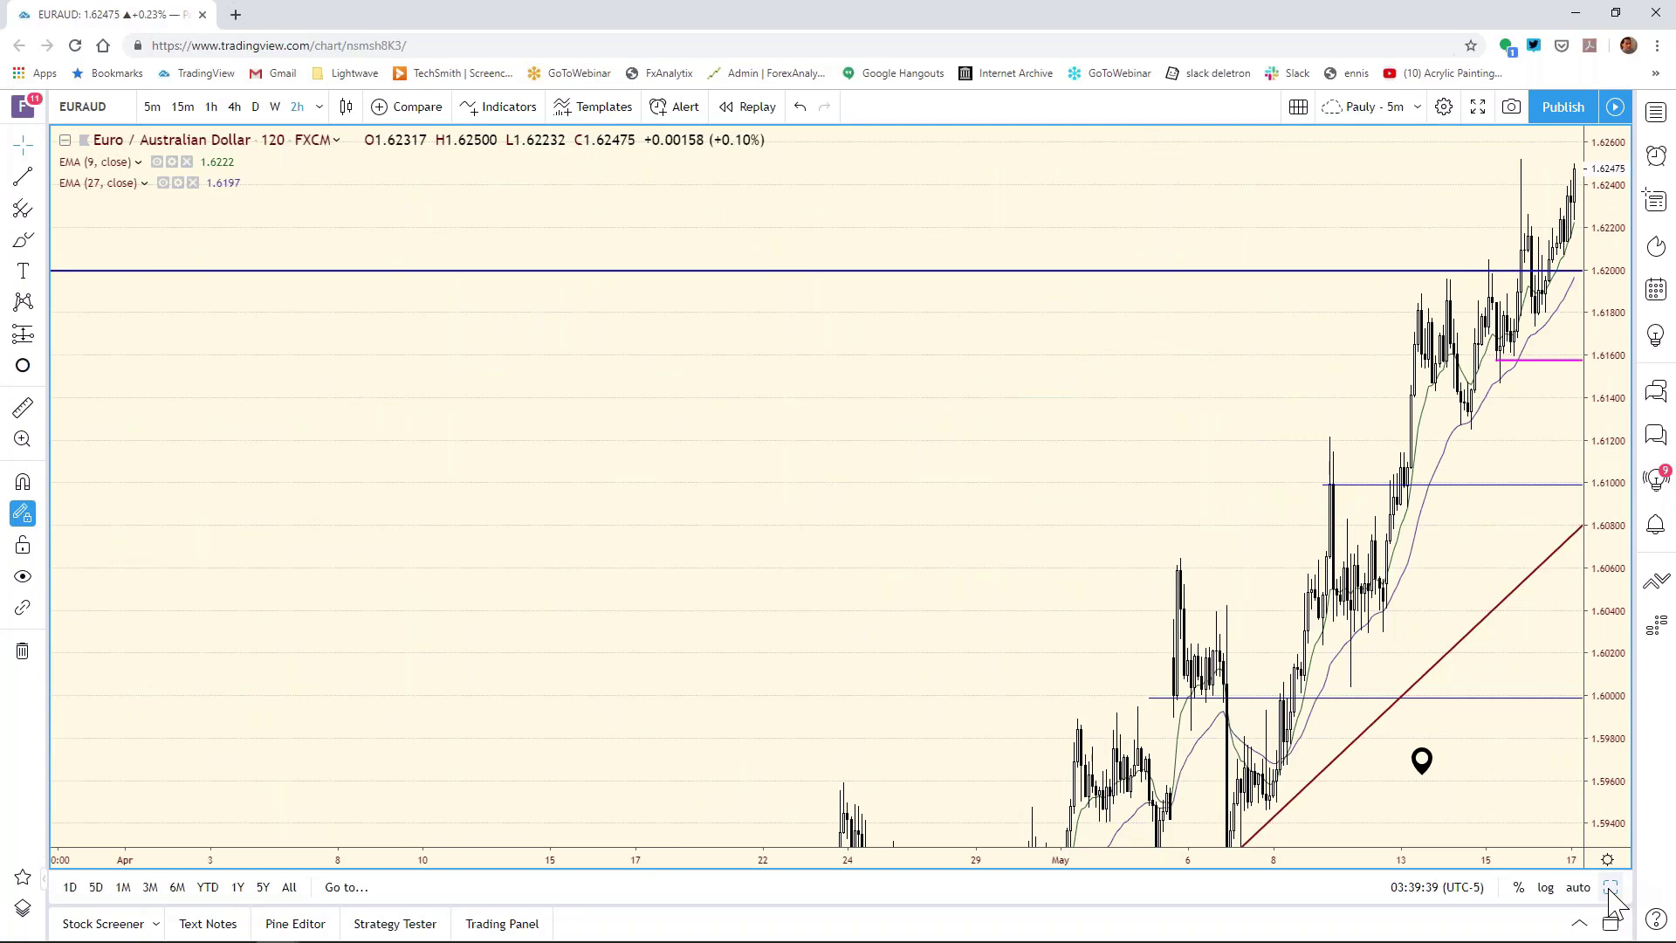
Step: Zoom the EUR/AUD chart onto the May 13–17 candles near 1.6200, then restore the eight-chart grid
{"action": "left_click_drag", "start_coordinate": [934, 863], "coordinate": [1046, 864]}
{"action": "double_click", "coordinate": [947, 857]}
{"action": "left_click_drag", "start_coordinate": [781, 835], "coordinate": [1237, 871]}
{"action": "scroll", "coordinate": [785, 856], "scroll_direction": "up", "scroll_amount": 5}
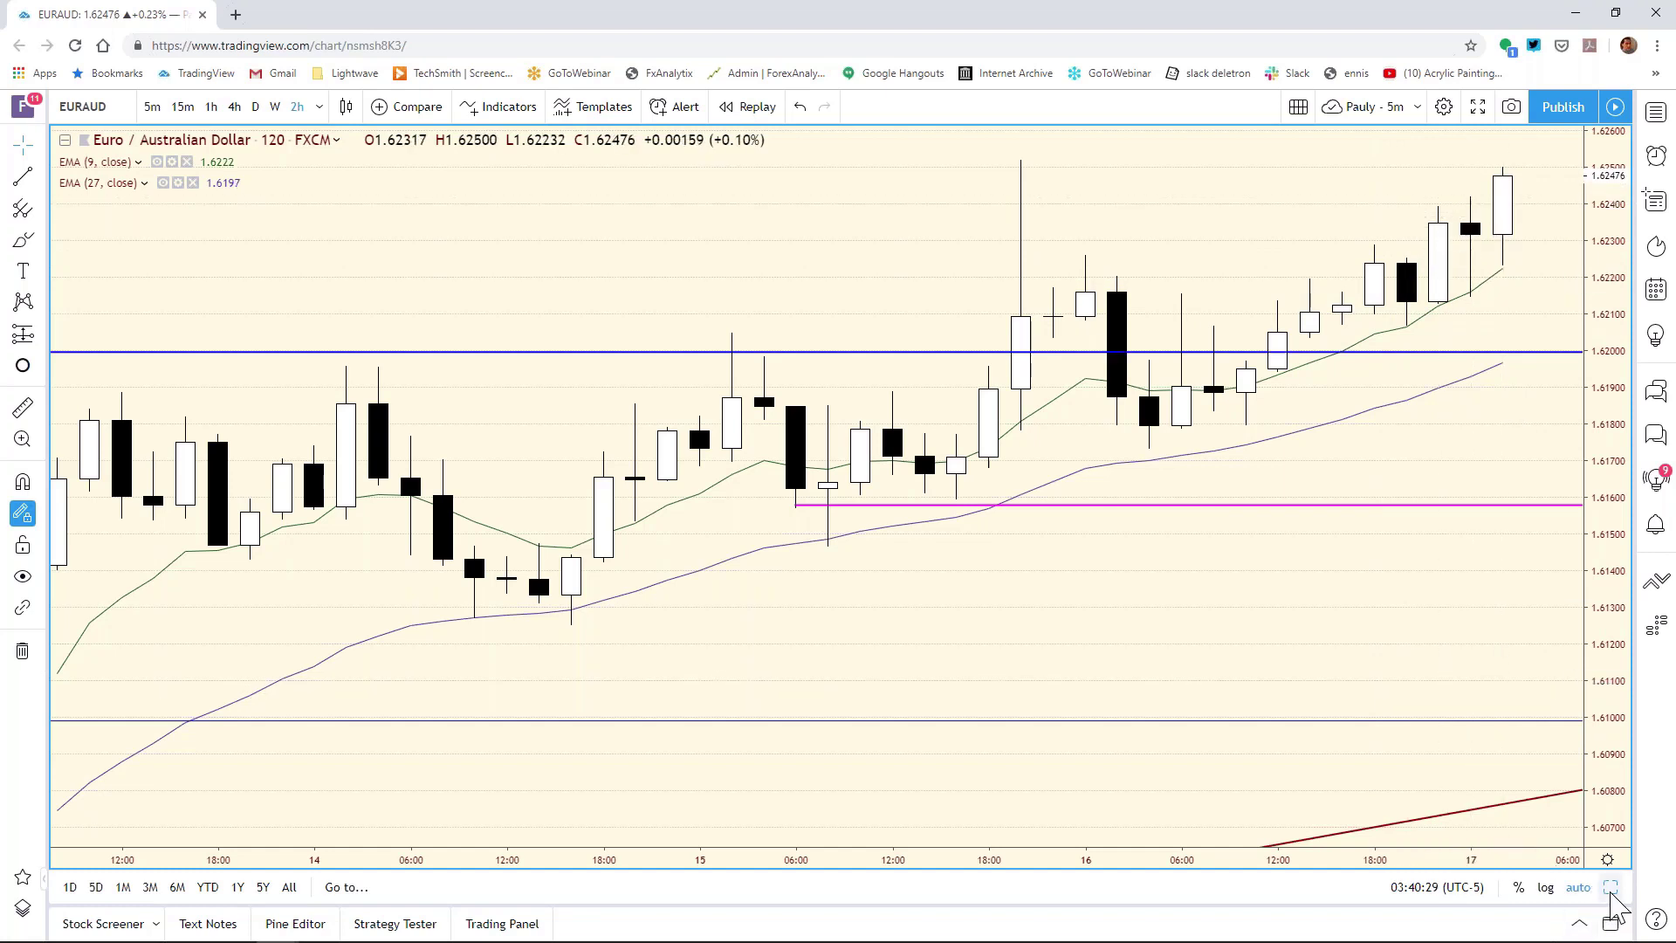
{"action": "key", "text": "alt+Return"}
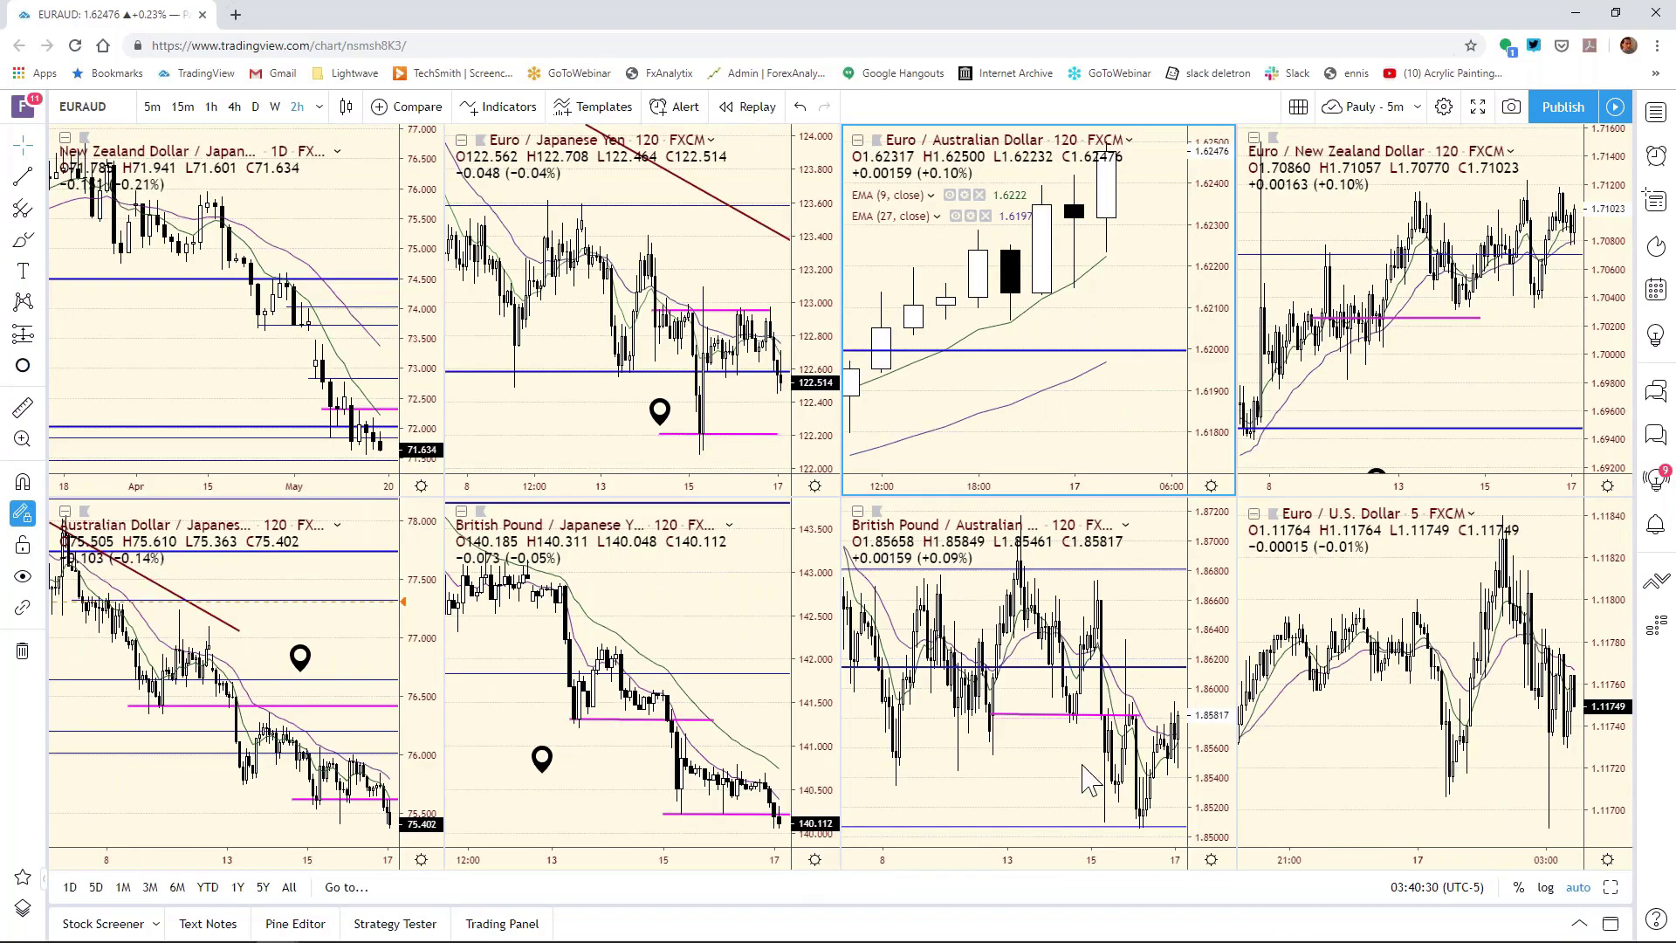
Step: Maximize the EUR/AUD 2-hour chart, zoomed to about 9–17 May with the 1.6200, 1.6100 and 1.6000 levels
{"action": "scroll", "coordinate": [1126, 480], "scroll_direction": "down", "scroll_amount": 3}
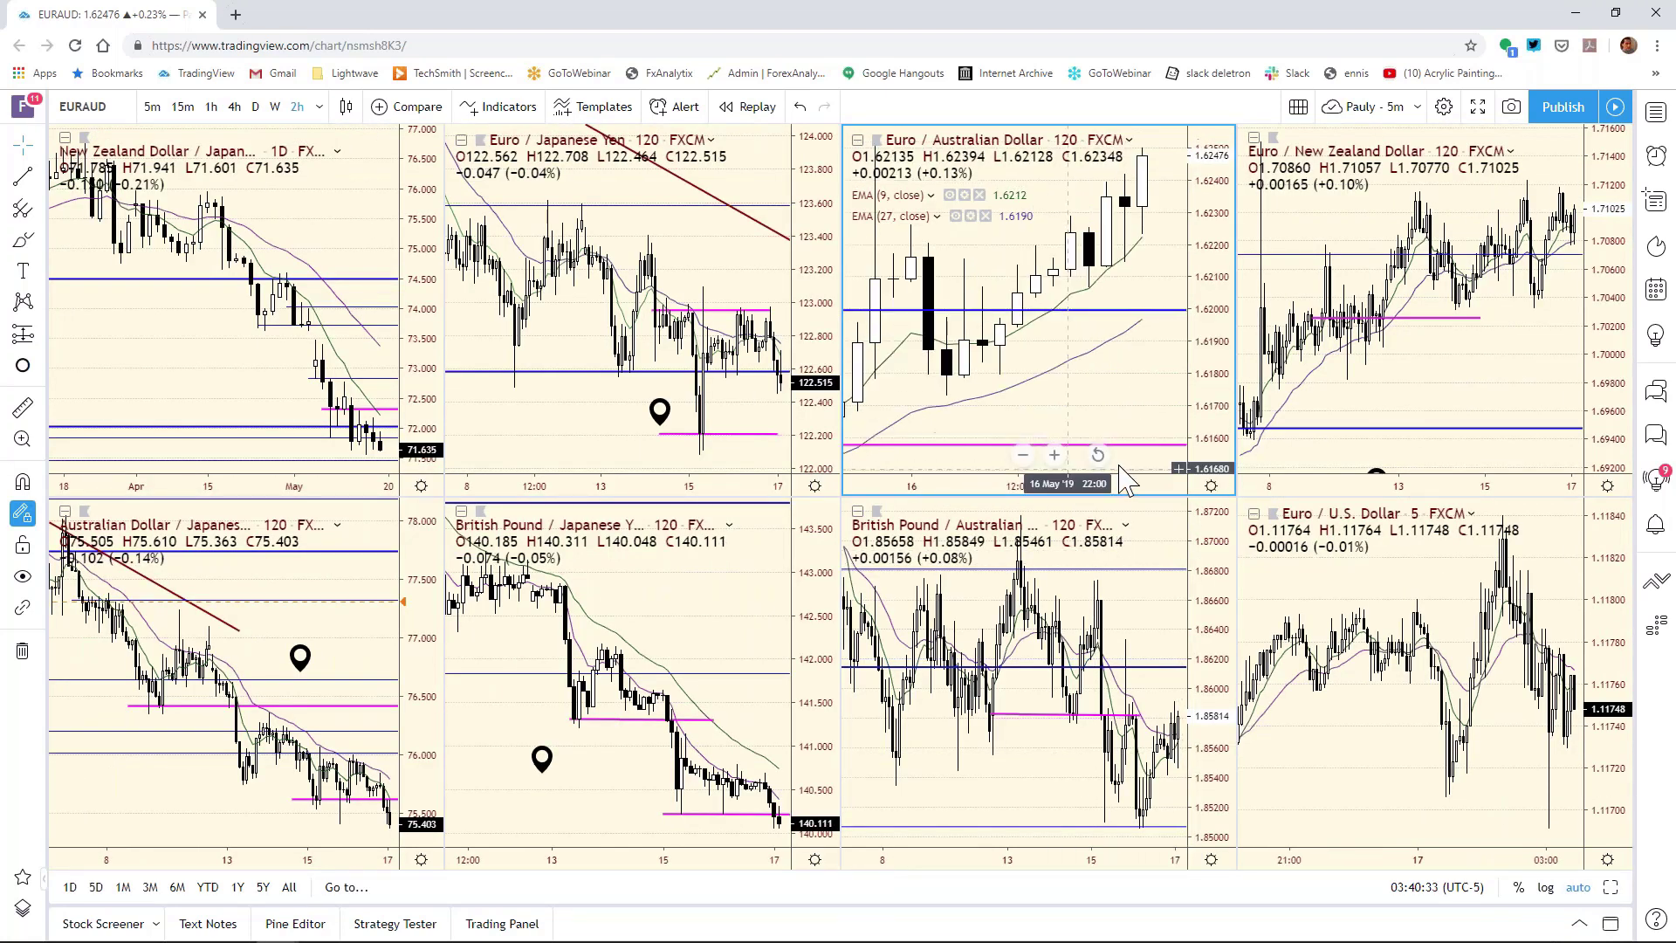
{"action": "scroll", "coordinate": [1126, 480], "scroll_direction": "down", "scroll_amount": 4}
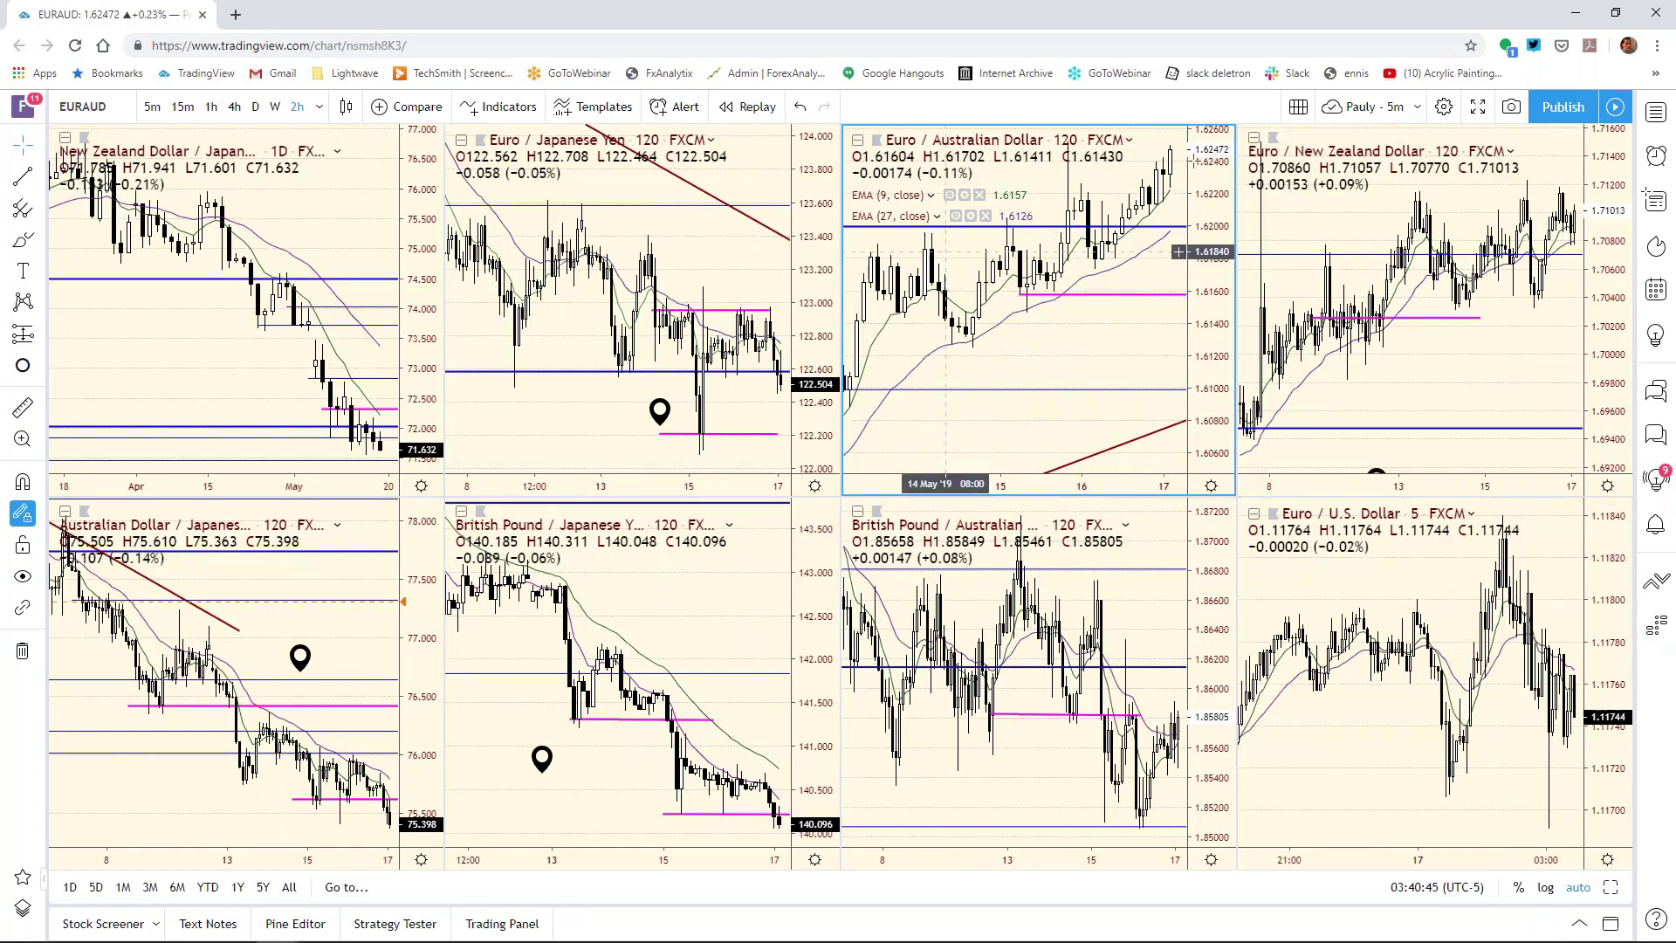
{"action": "left_click", "coordinate": [1611, 888]}
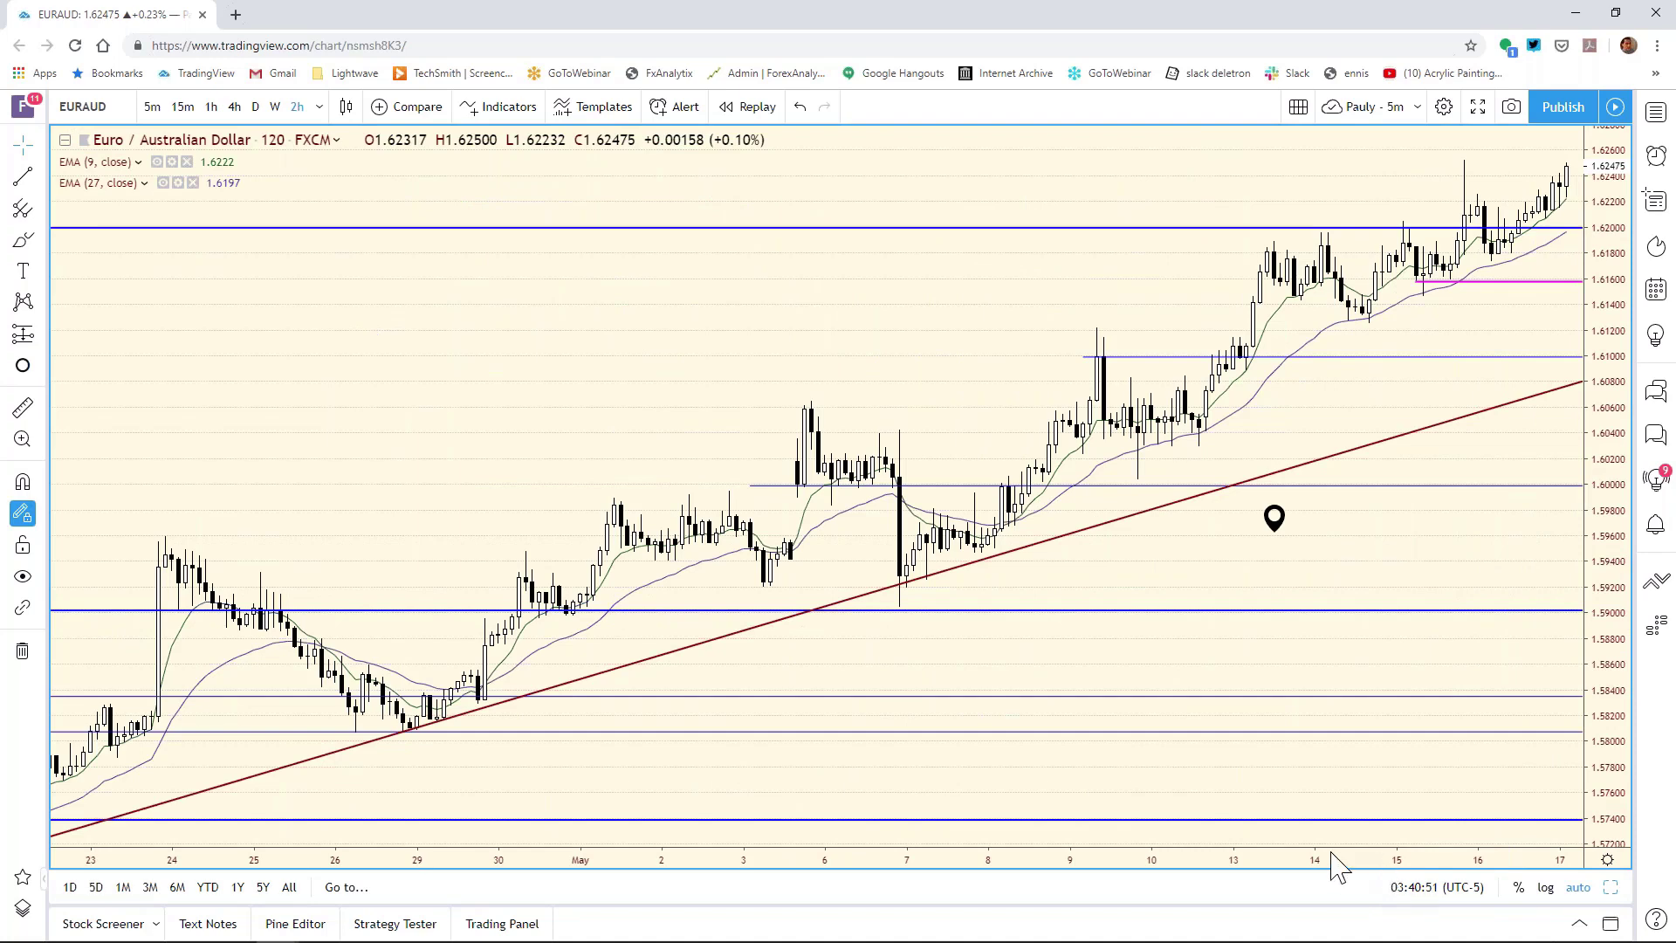
{"action": "scroll", "coordinate": [1221, 838], "scroll_direction": "up", "scroll_amount": 10}
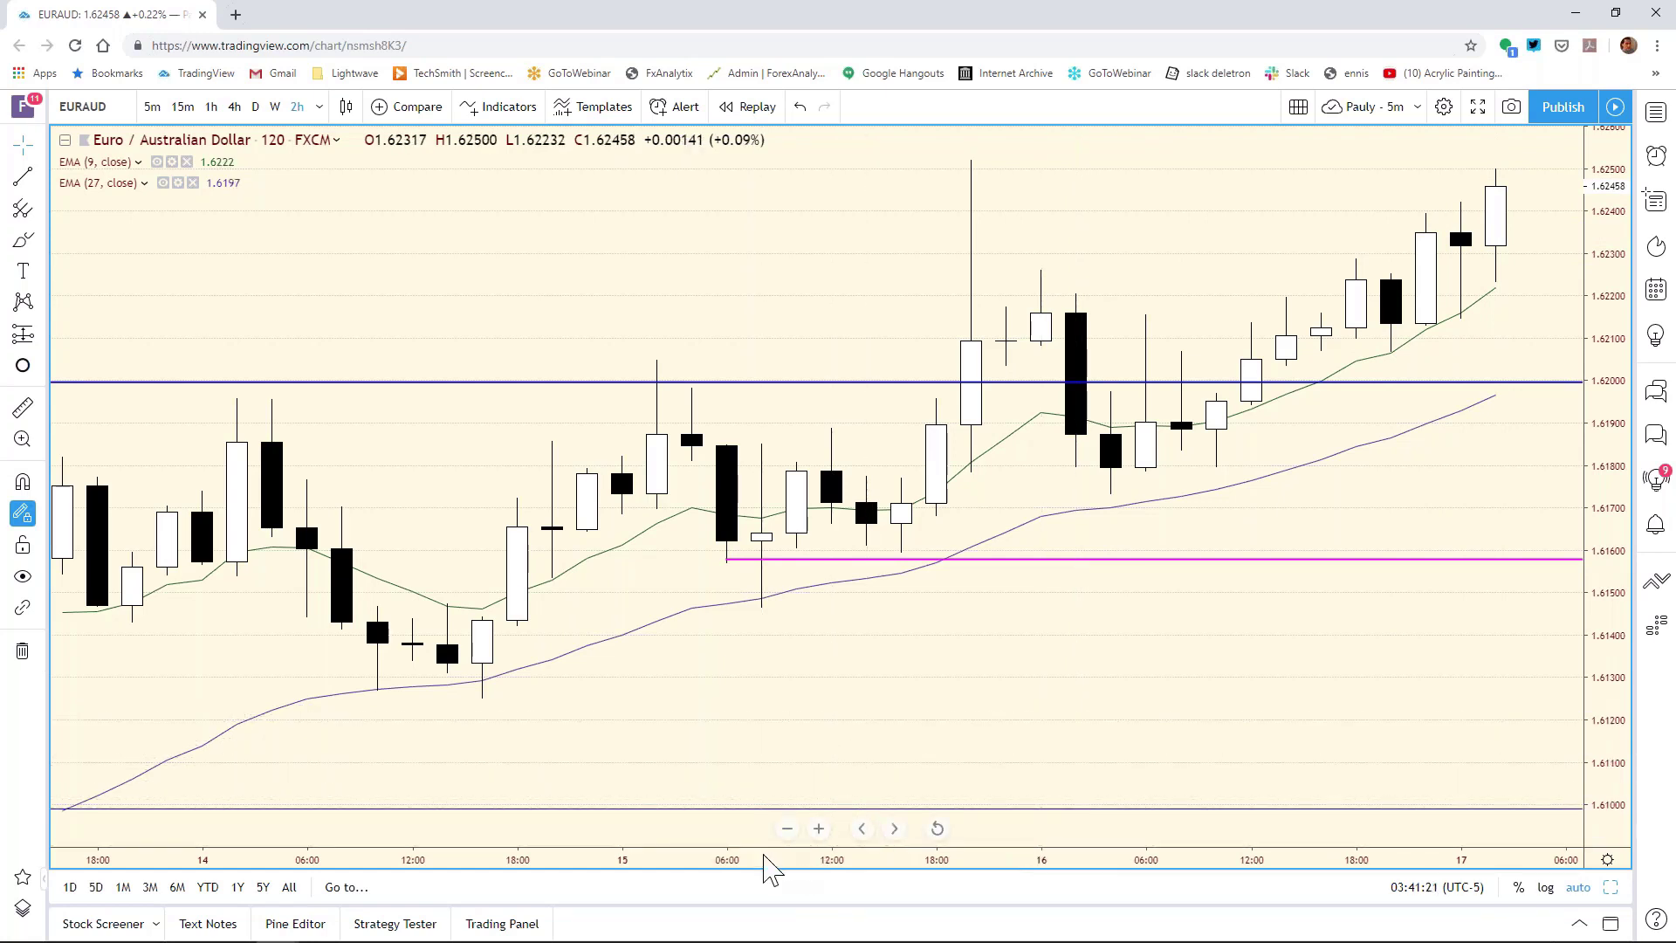
{"action": "scroll", "coordinate": [767, 860], "scroll_direction": "down", "scroll_amount": 2}
{"action": "scroll", "coordinate": [898, 871], "scroll_direction": "down", "scroll_amount": 3}
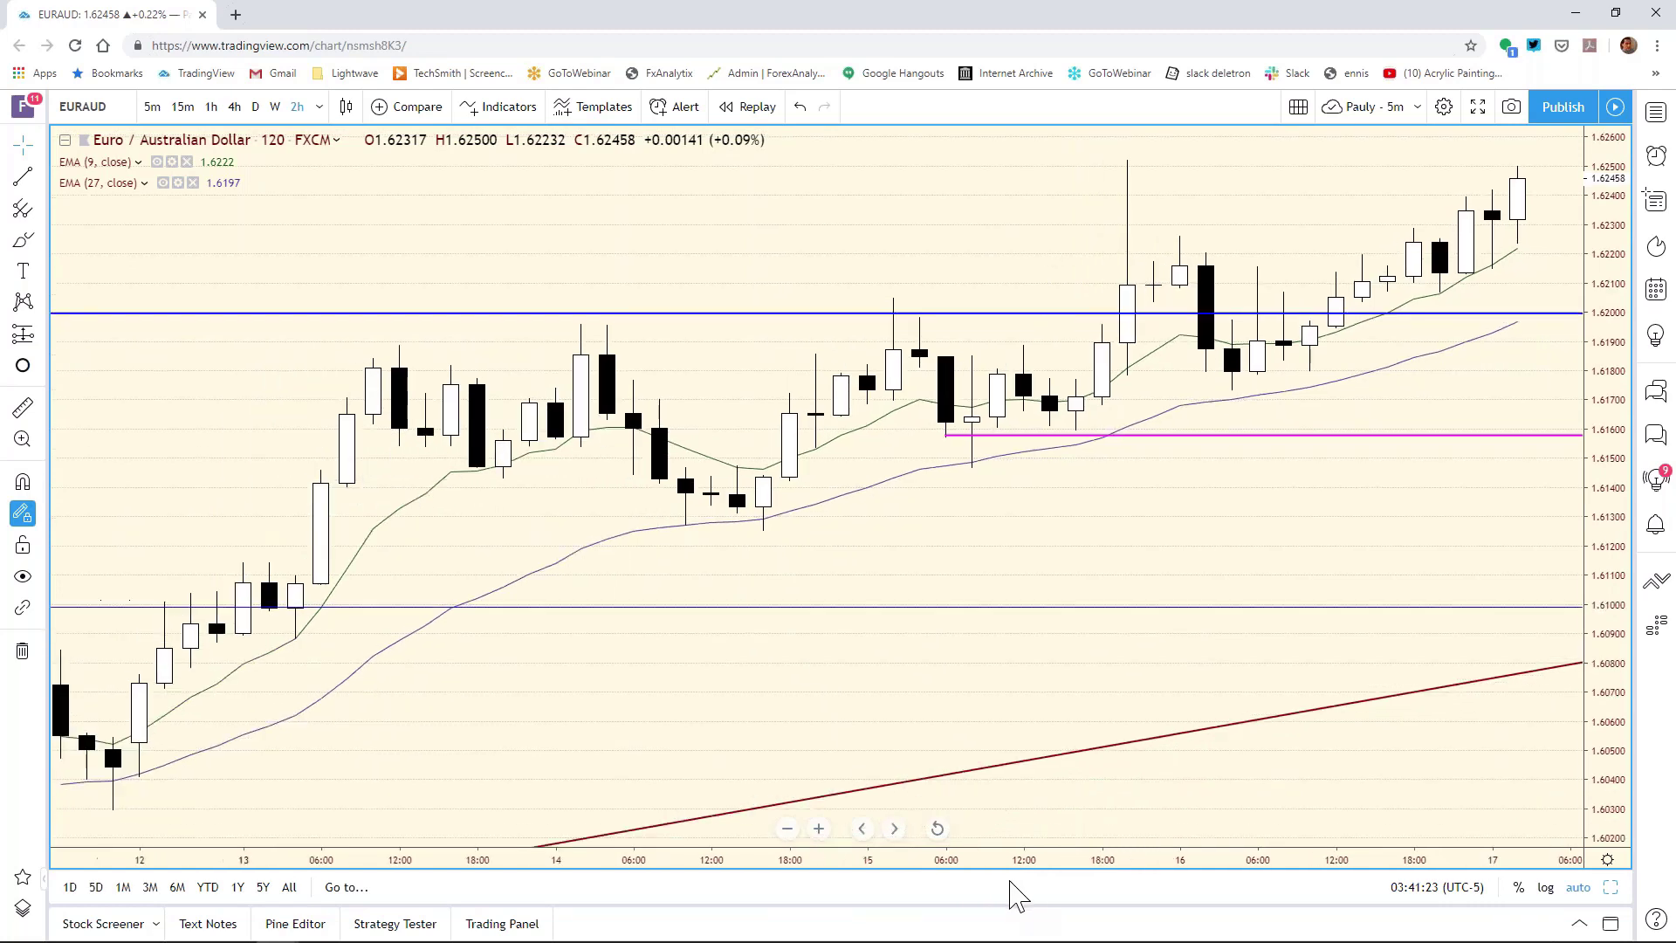
{"action": "scroll", "coordinate": [1143, 899], "scroll_direction": "down", "scroll_amount": 4}
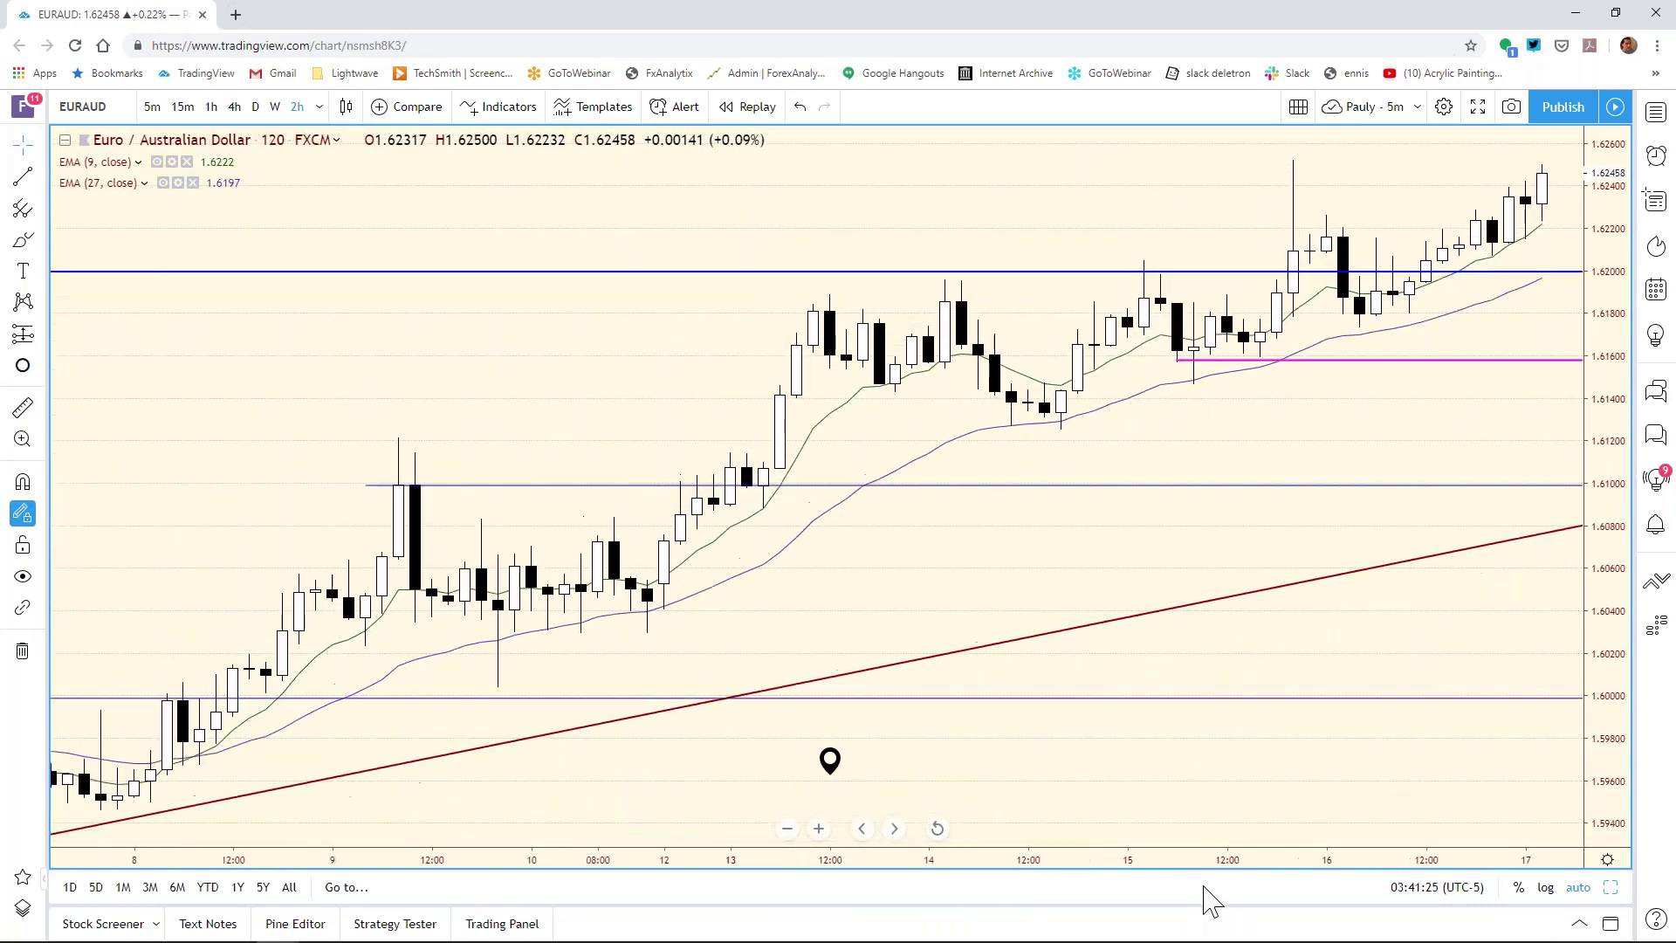
{"action": "scroll", "coordinate": [1229, 888], "scroll_direction": "up", "scroll_amount": 4}
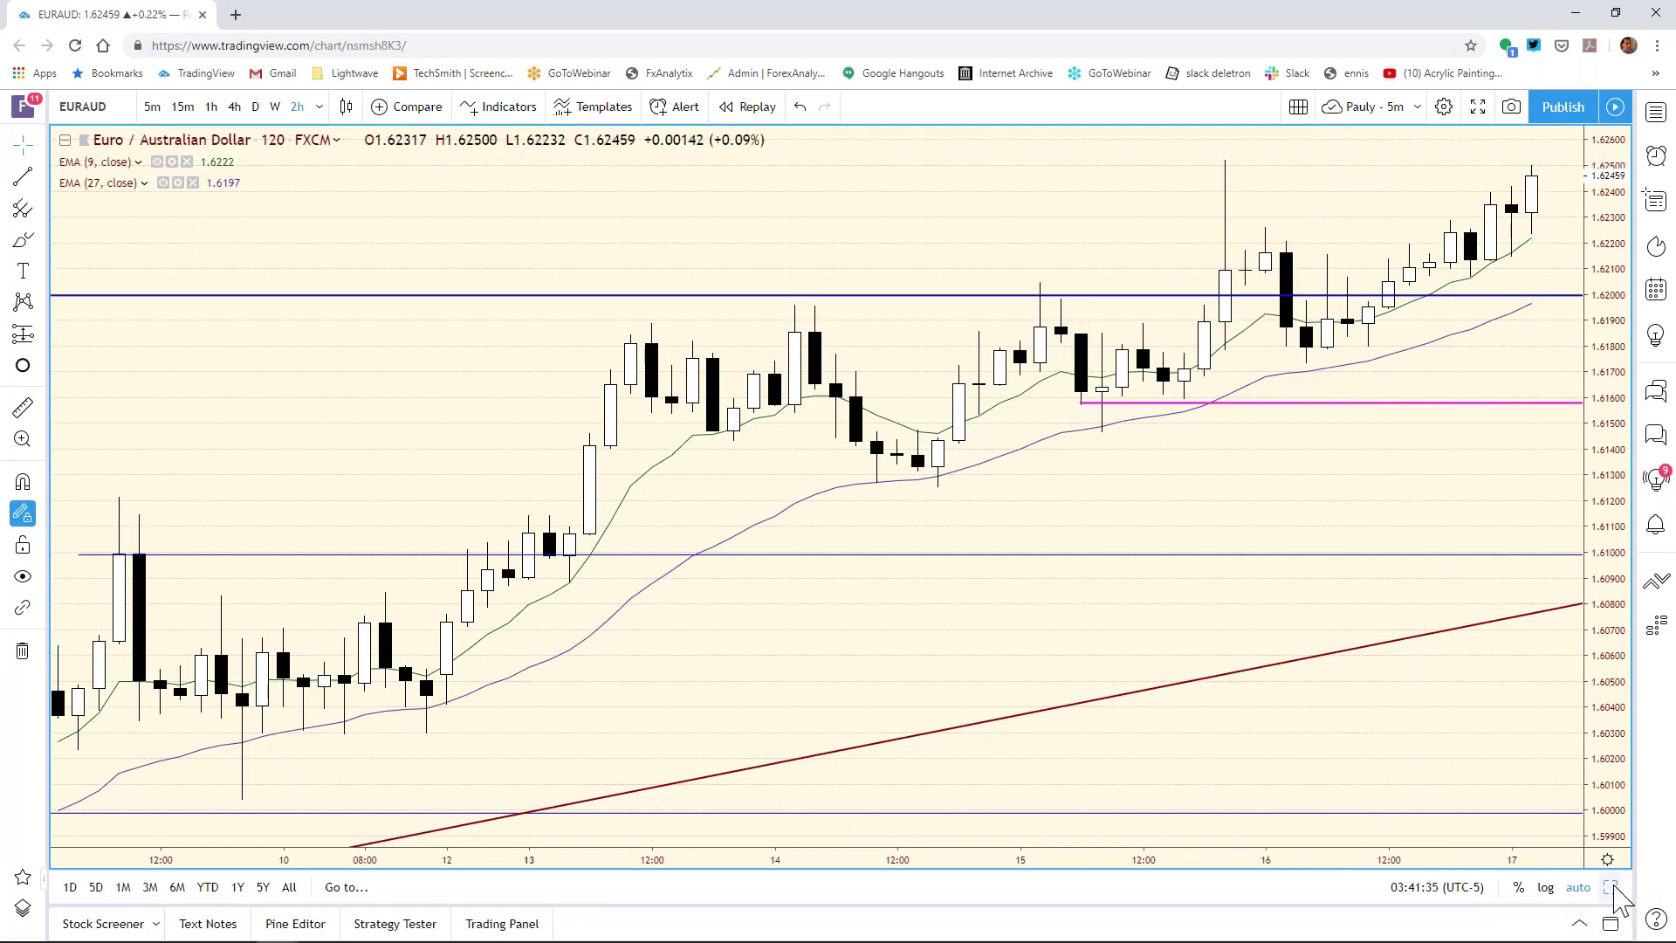
Step: Load EUR/AUD into the top-left daily chart by typing EURA
{"action": "left_click", "coordinate": [1608, 887]}
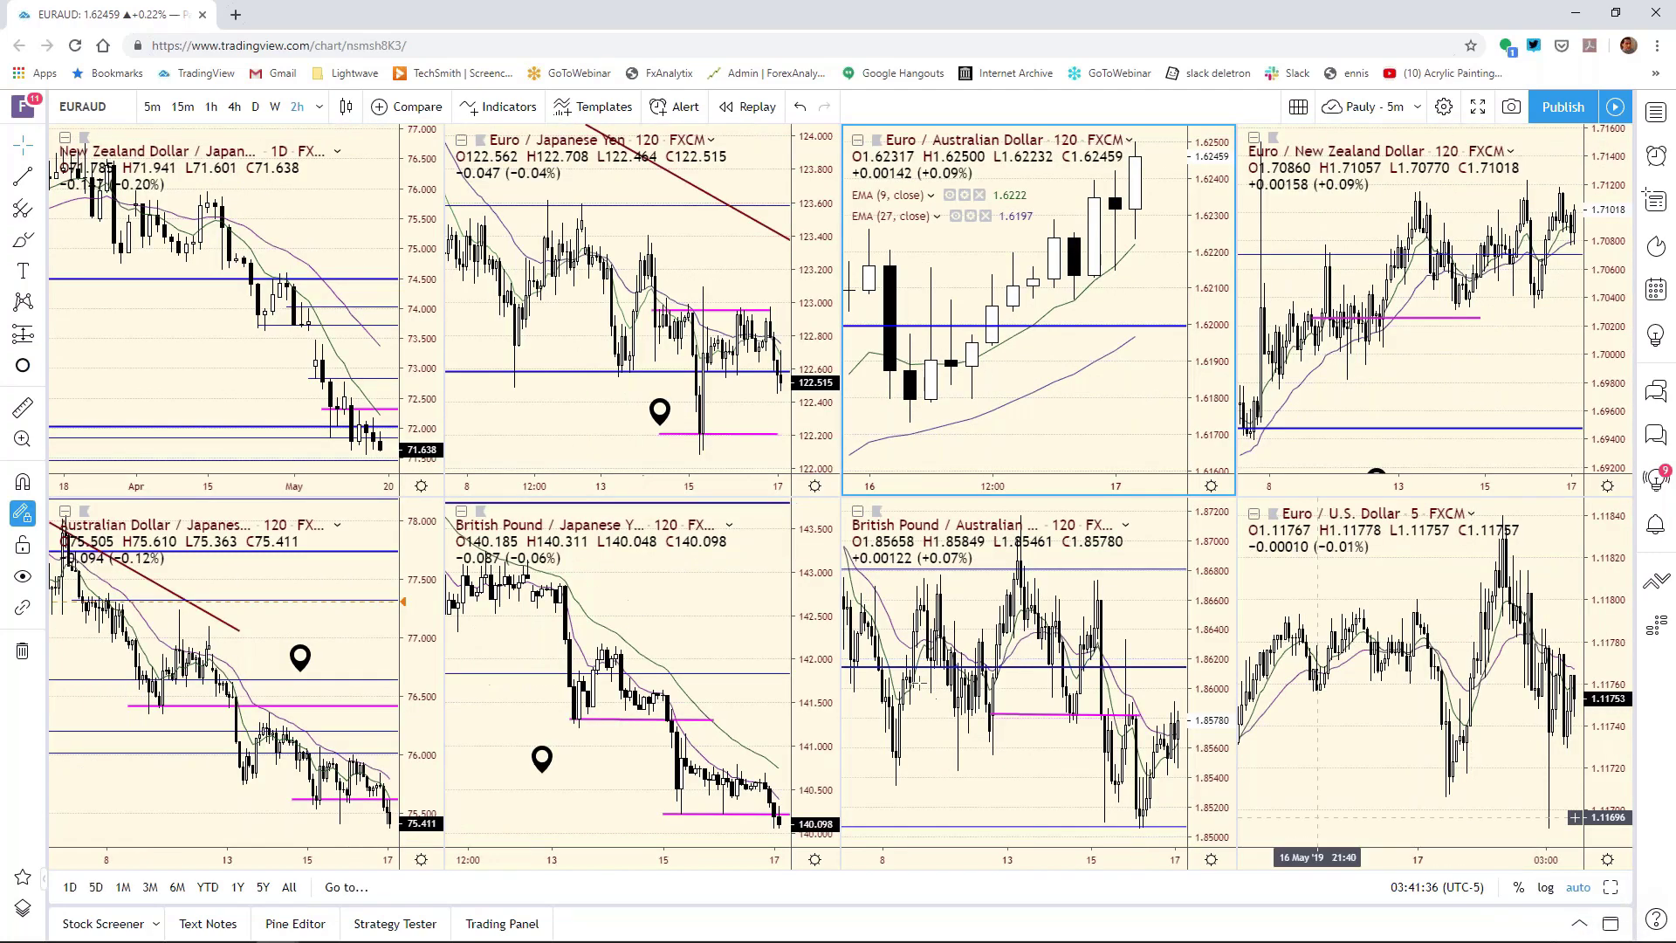
{"action": "left_click", "coordinate": [374, 186]}
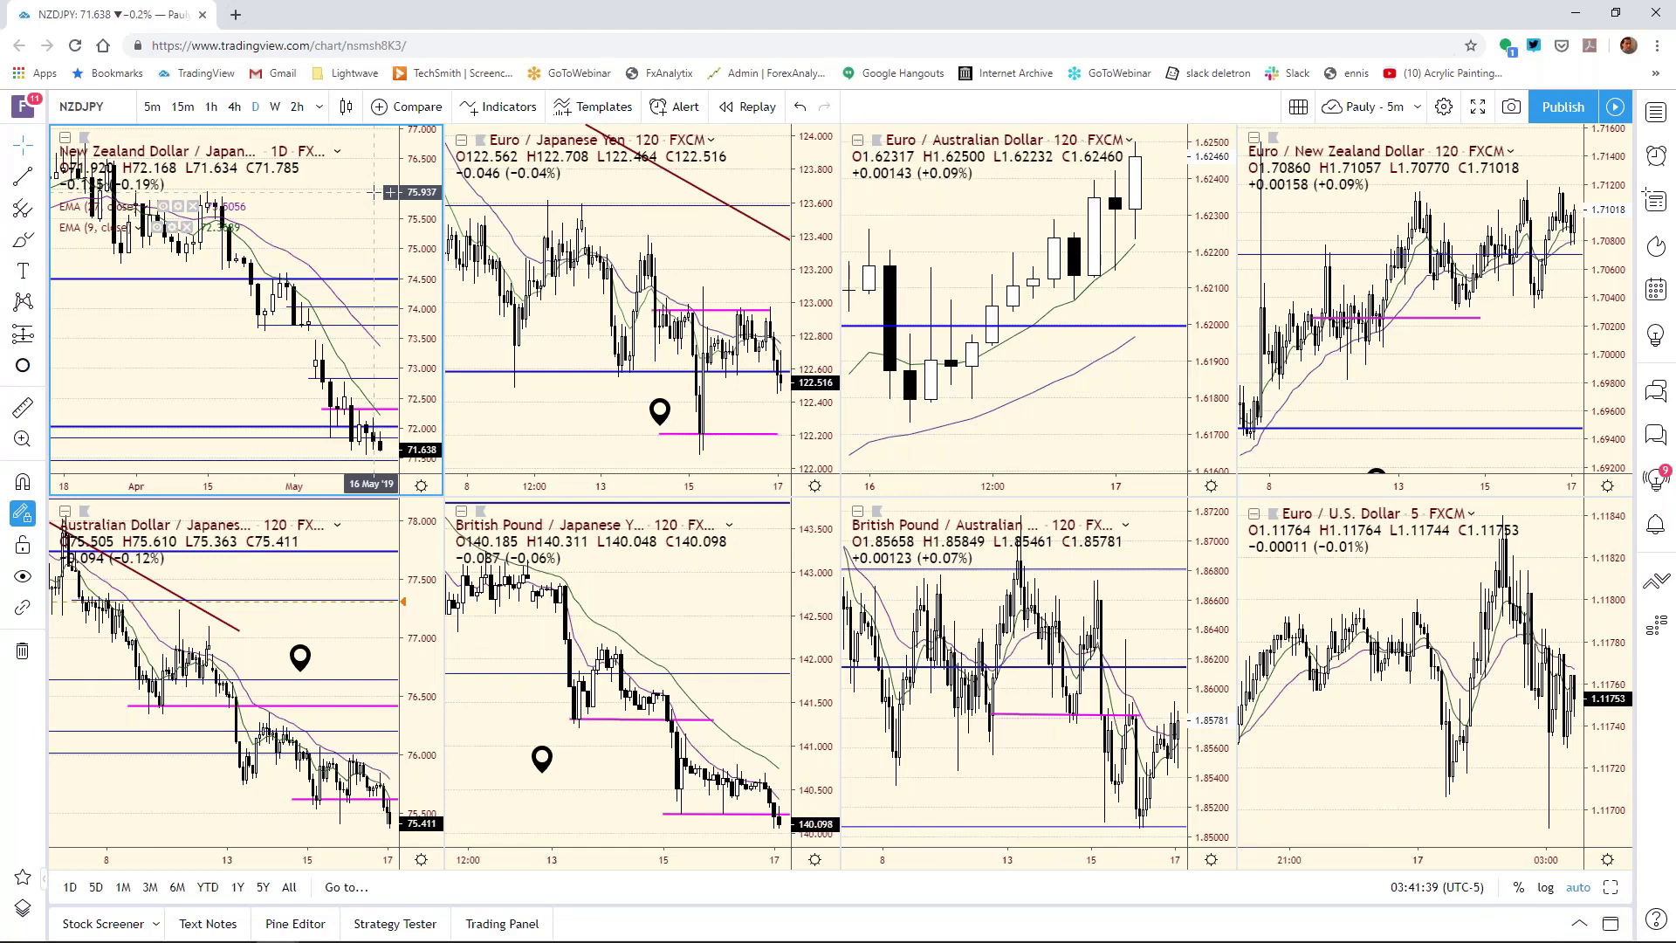
{"action": "type", "text": "EURAUD"}
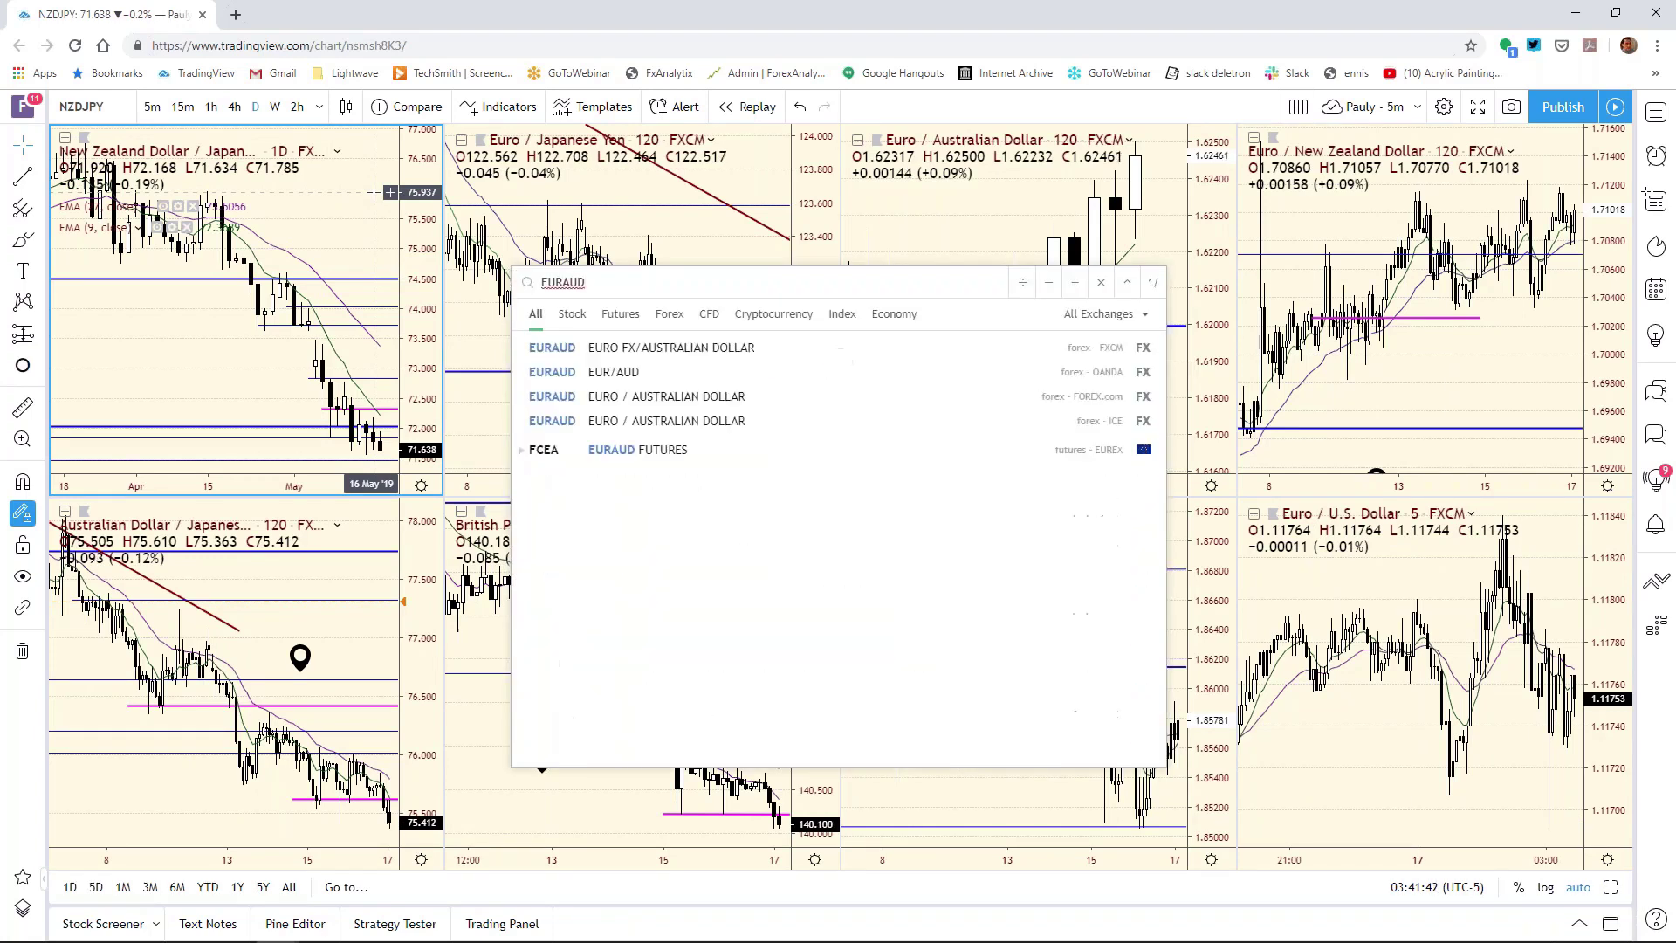
{"action": "key", "text": "Return"}
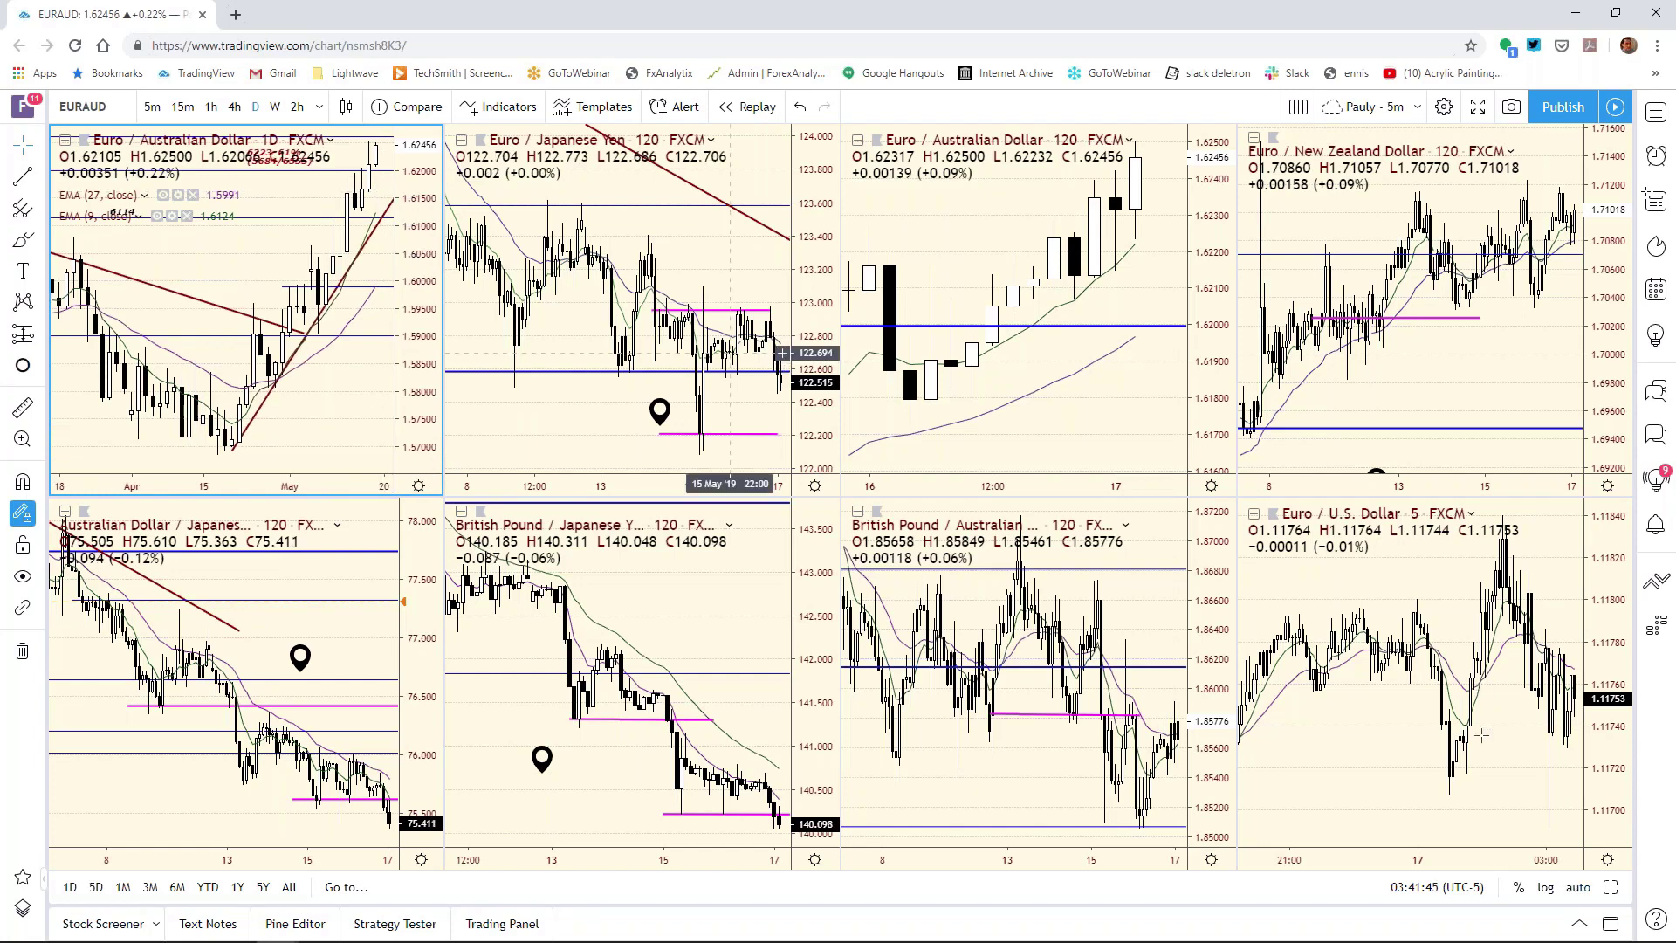
Step: Show the daily EUR/AUD chart full-window, rescaled to fit the 6394, 6262, 6200 and 6114 levels
{"action": "key", "text": "alt+Return"}
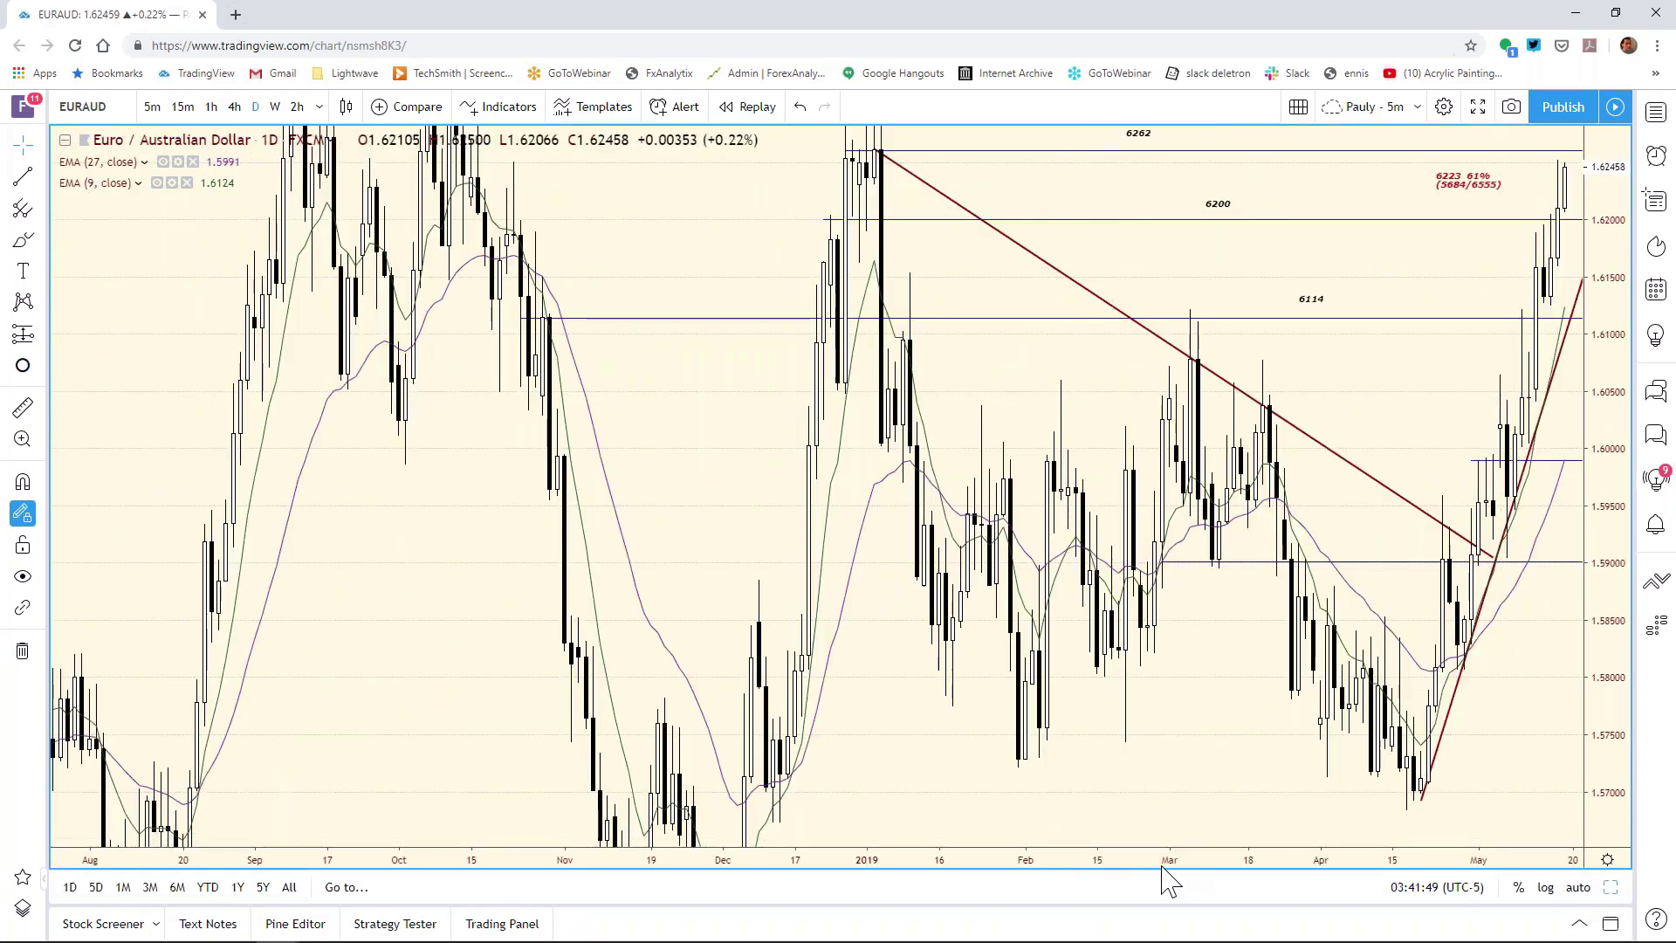
{"action": "scroll", "coordinate": [1082, 851], "scroll_direction": "down", "scroll_amount": 2}
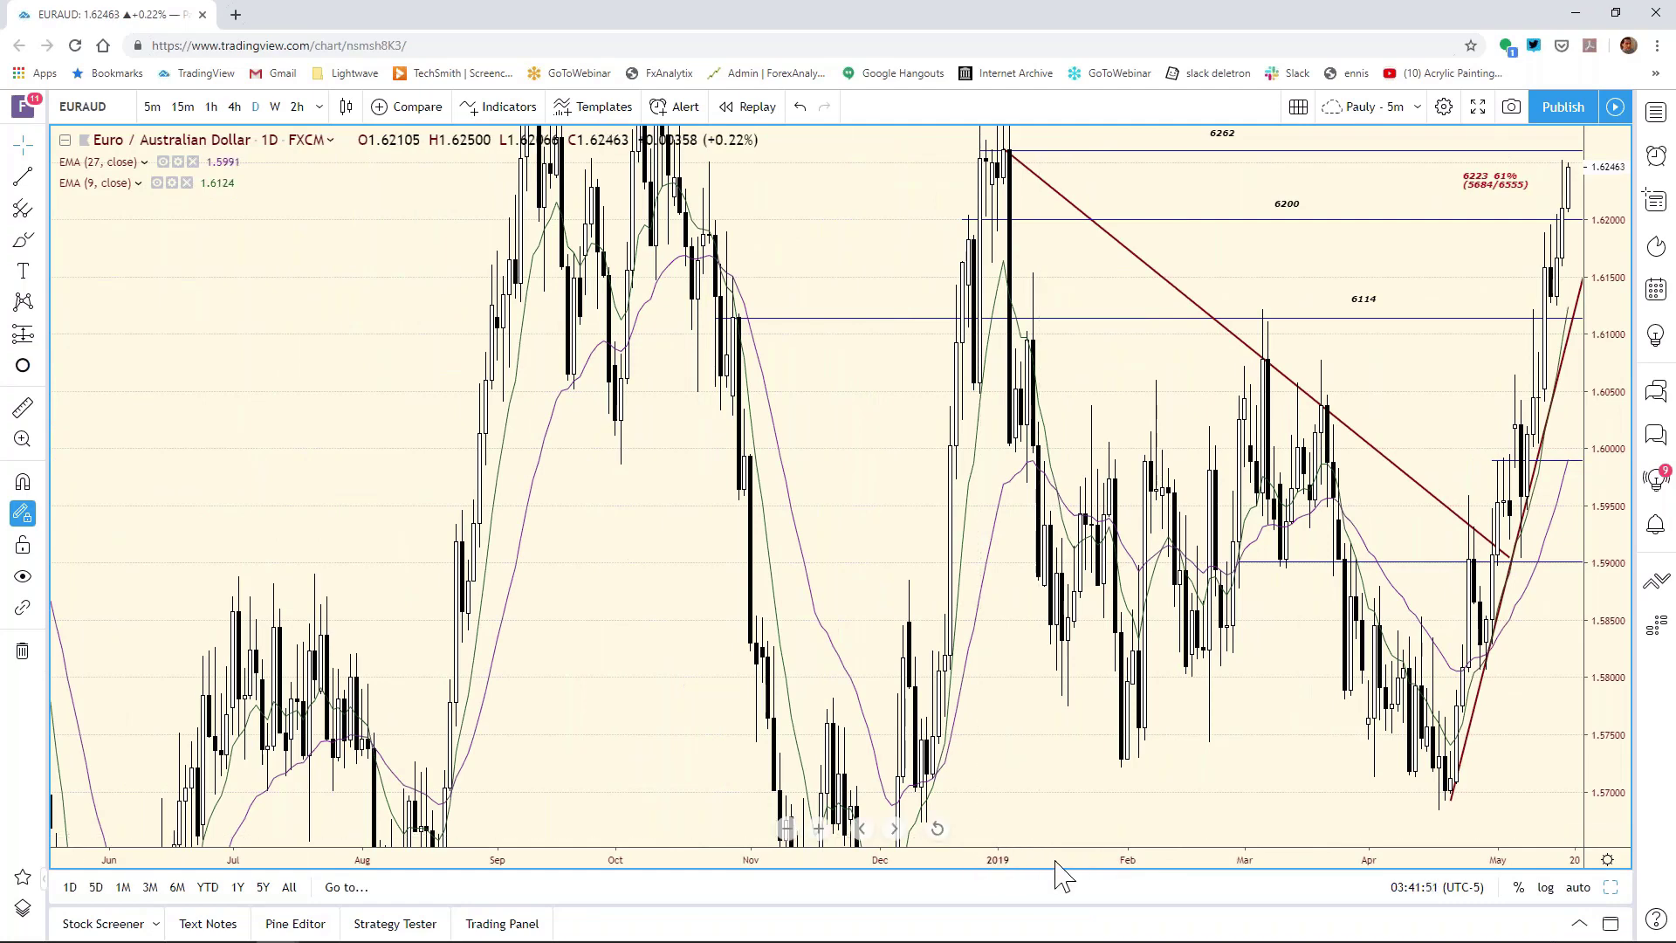
{"action": "scroll", "coordinate": [1060, 873], "scroll_direction": "down", "scroll_amount": 2}
{"action": "left_click", "coordinate": [937, 827]}
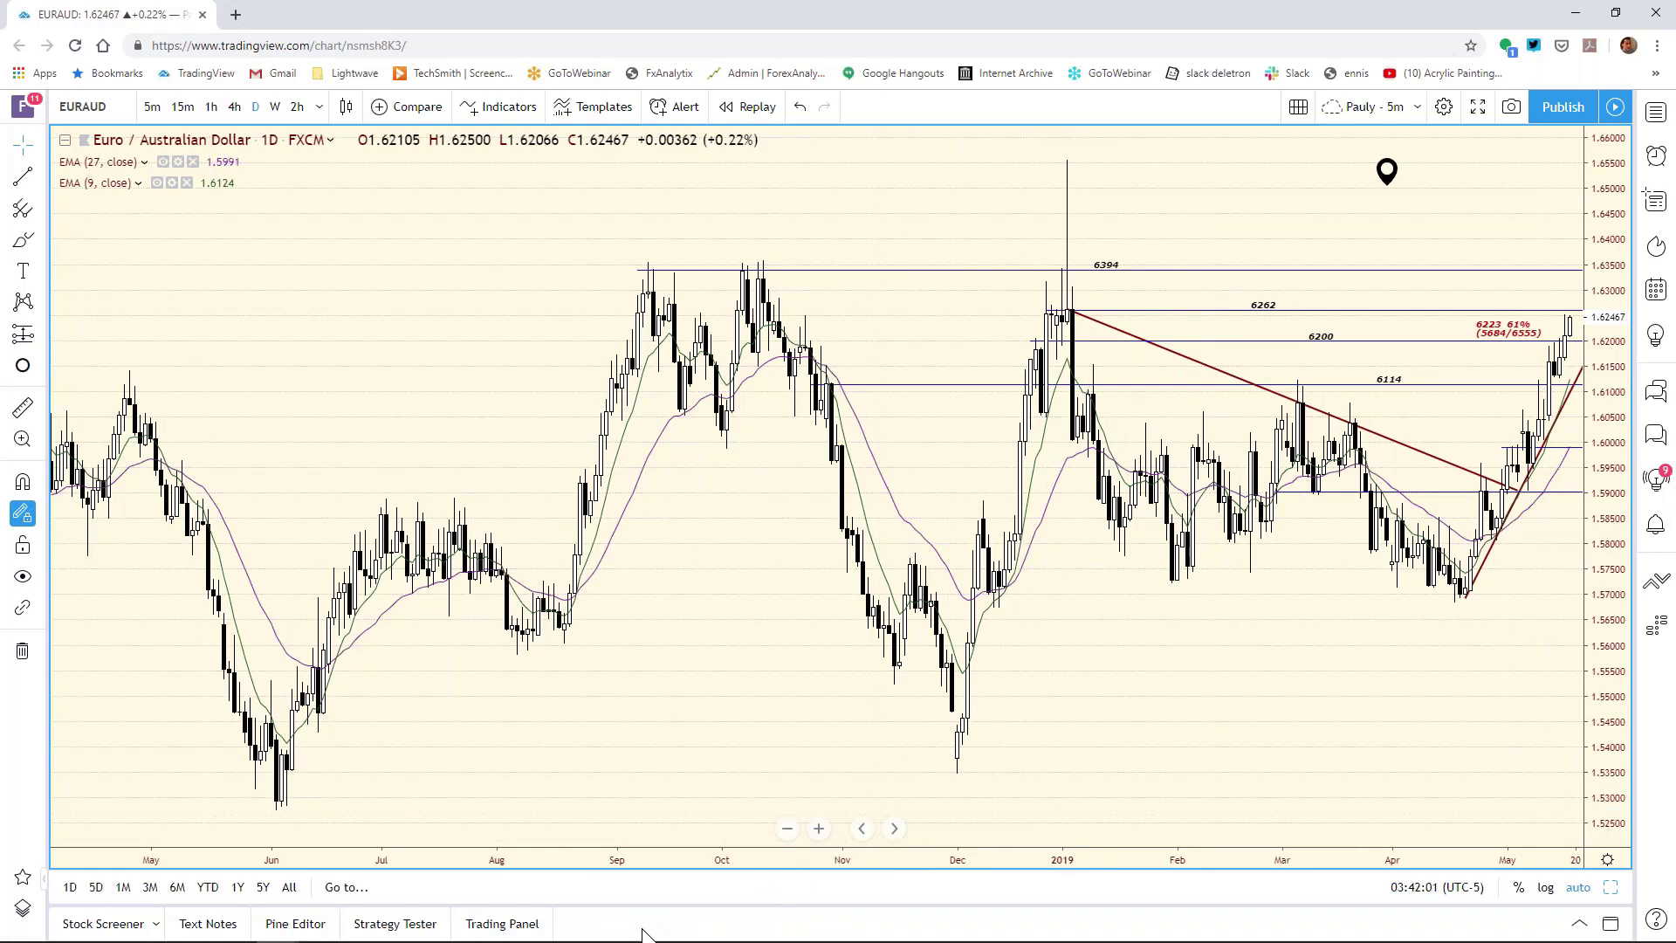
{"action": "mouse_move", "coordinate": [405, 933]}
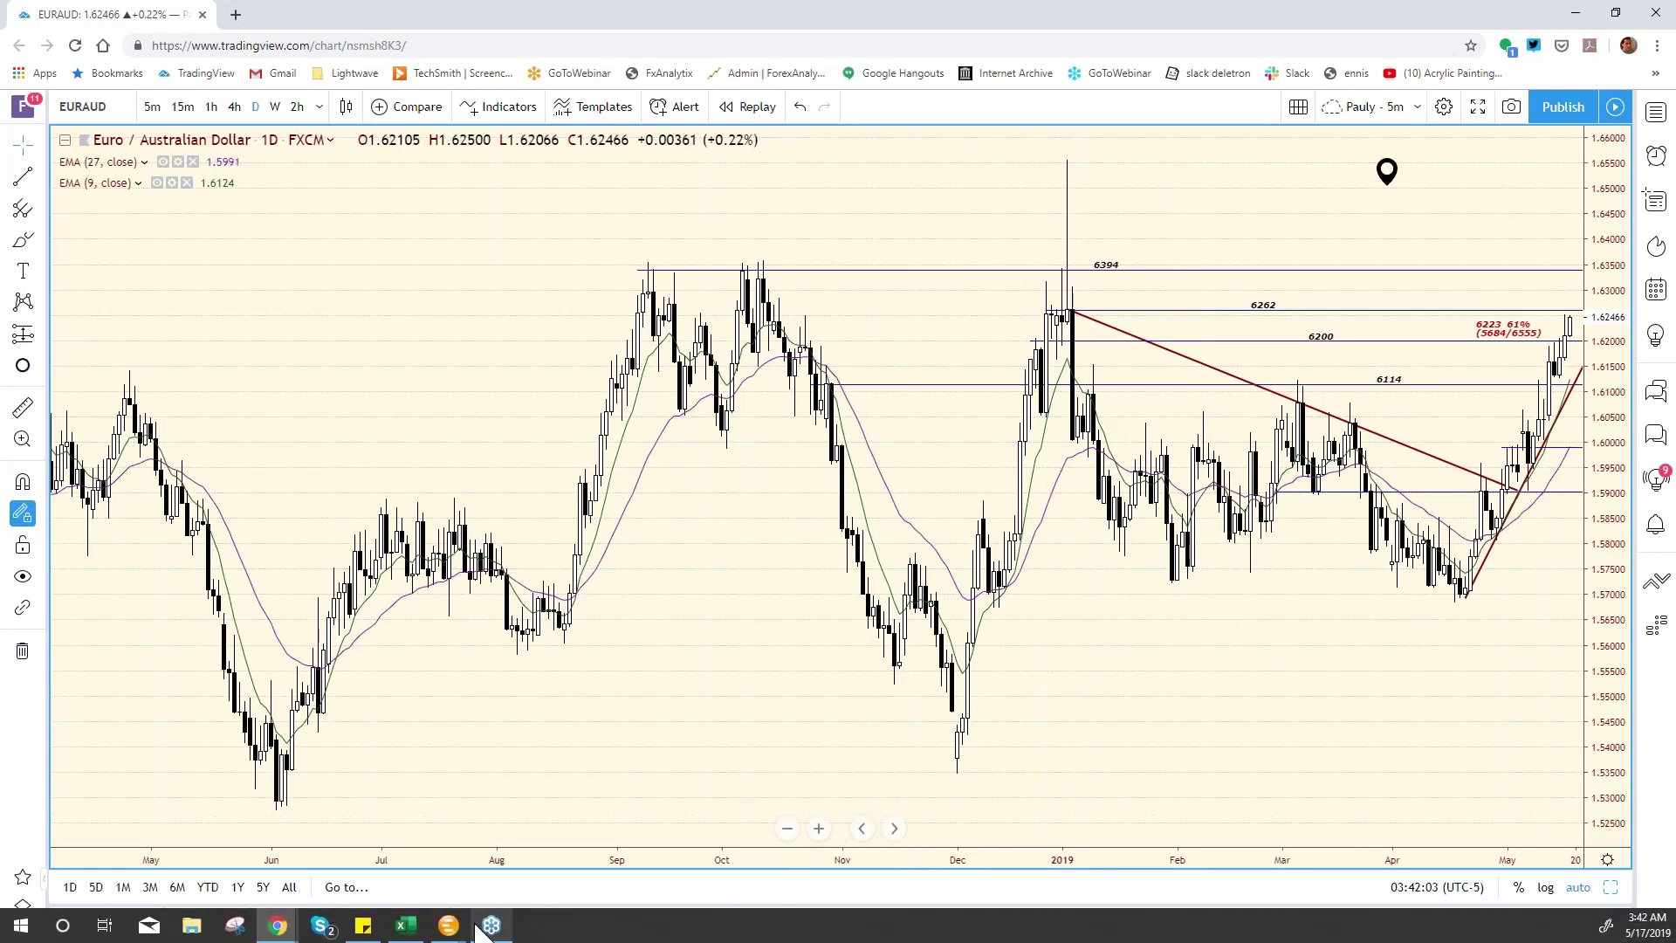
Step: Update the EUR/AUD resistance in cell F19 of the bias chart to 6262, then return to TradingView
{"action": "left_click", "coordinate": [406, 925]}
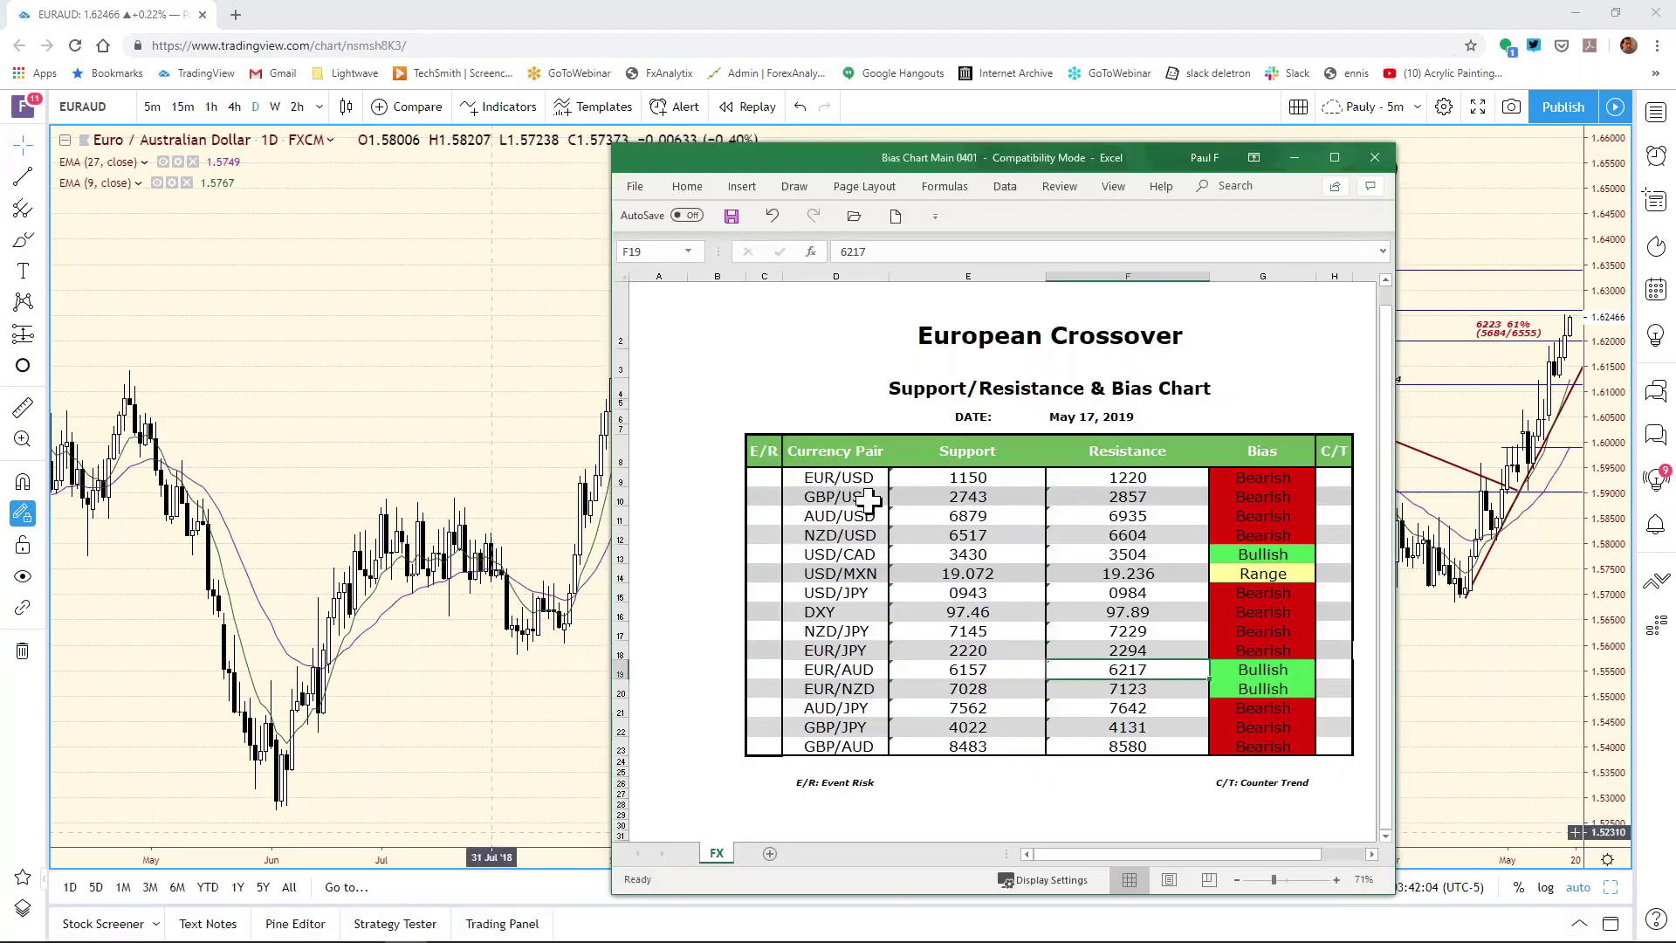
{"action": "left_click", "coordinate": [871, 253]}
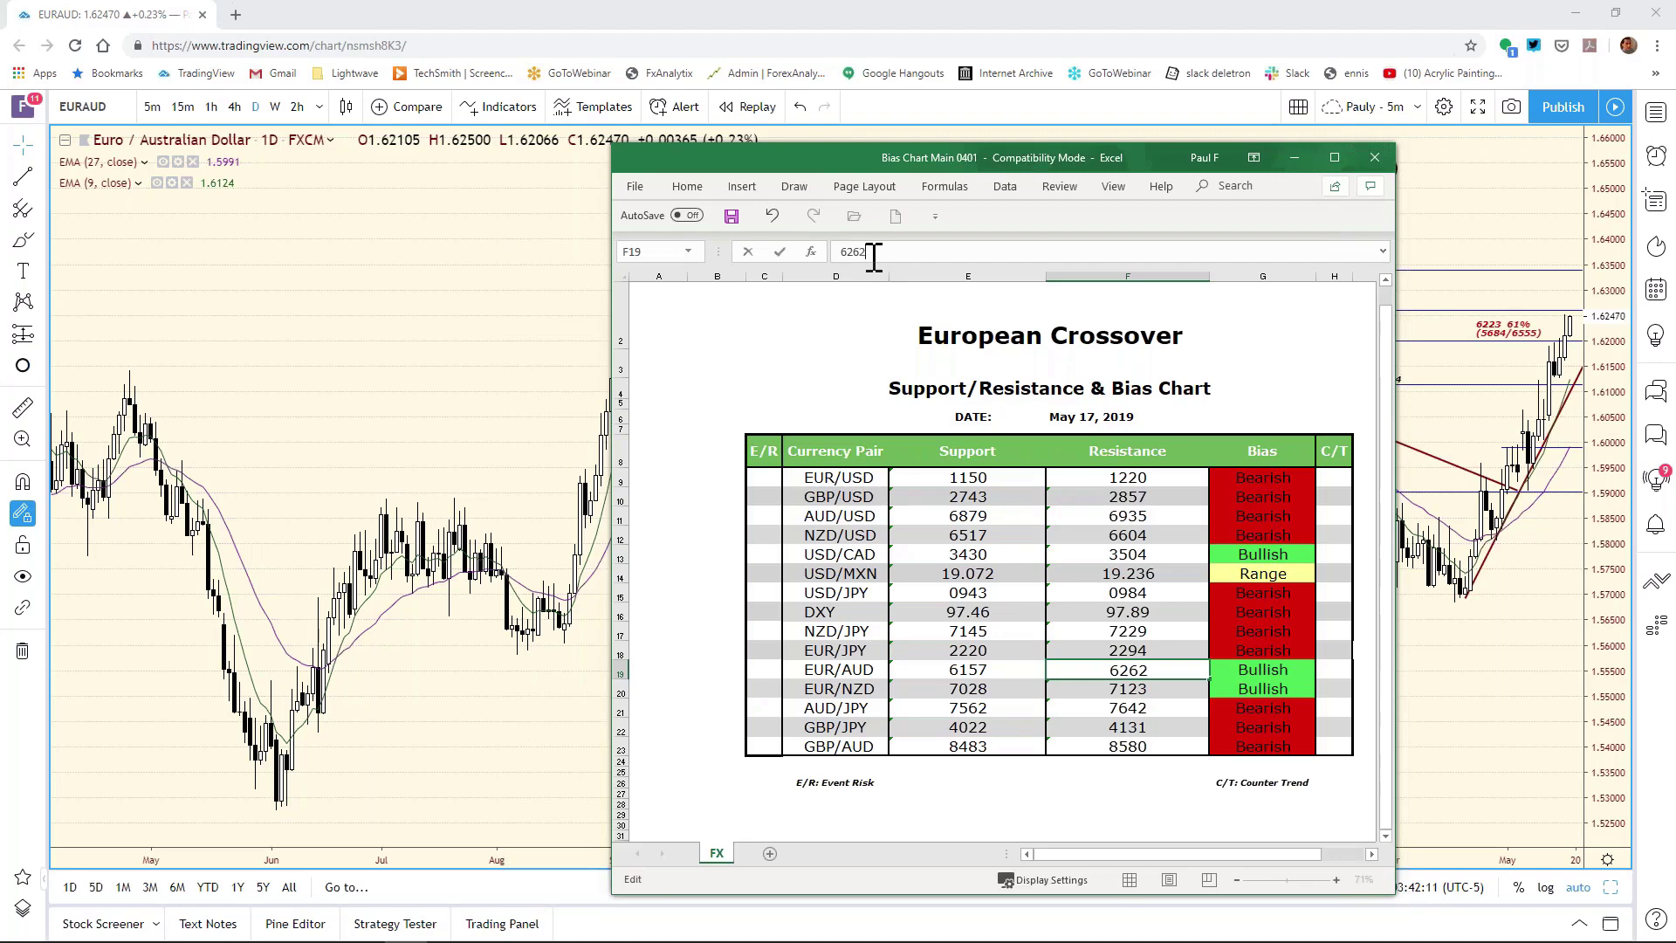
{"action": "type", "text": "62"}
{"action": "key", "text": "Return"}
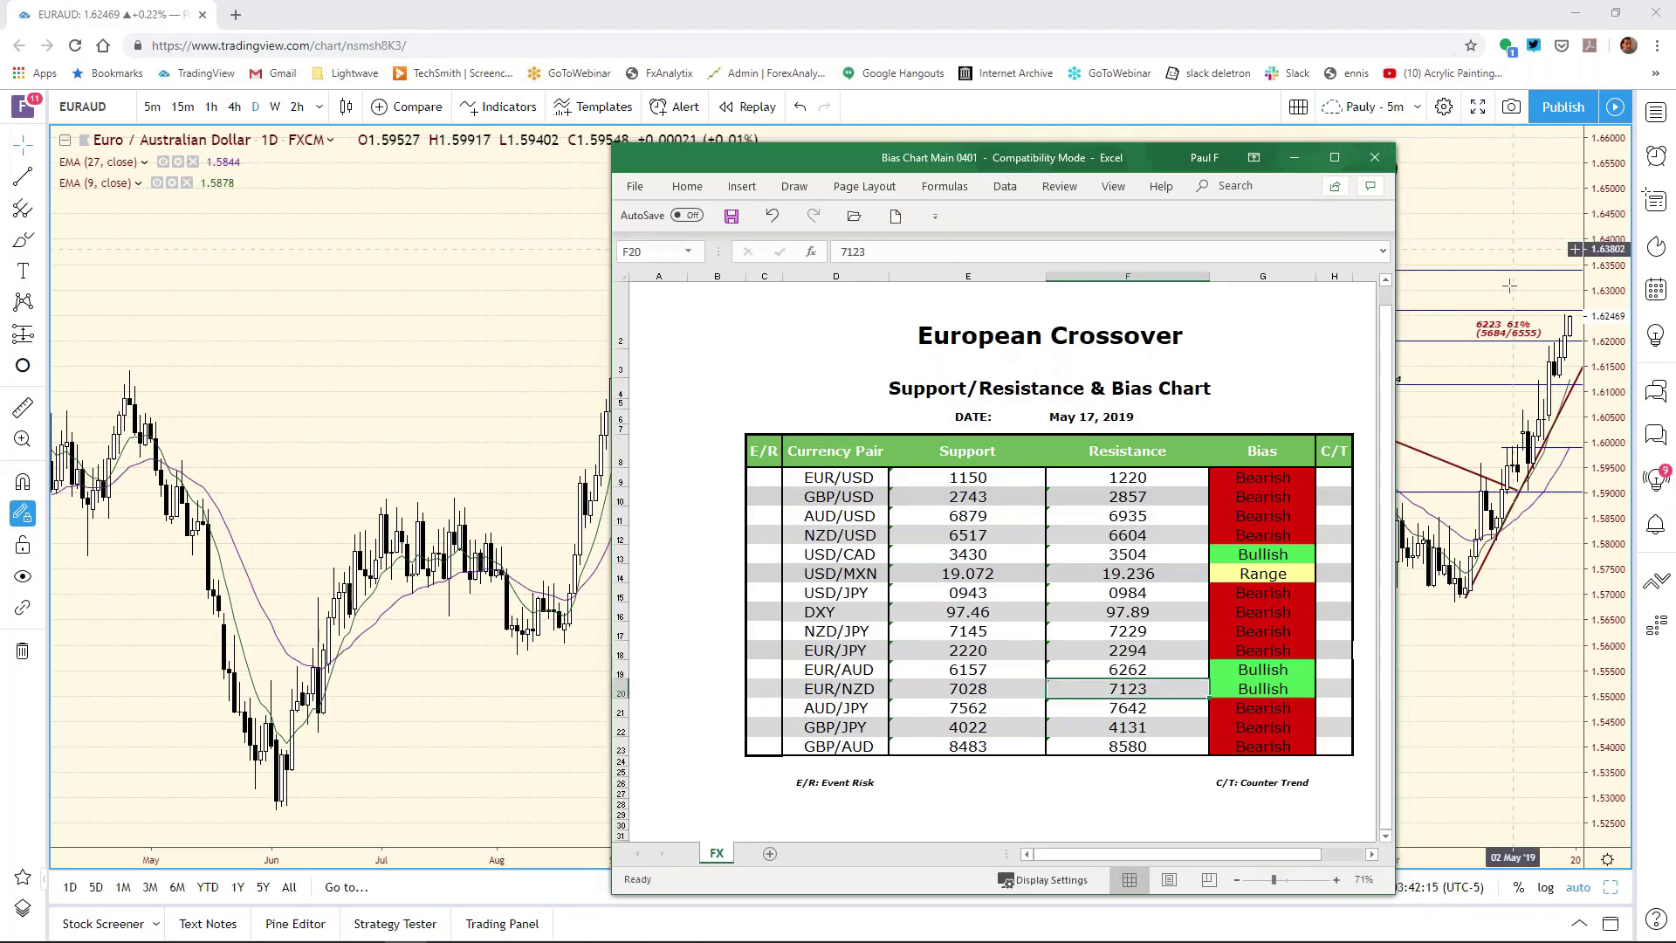
{"action": "left_click", "coordinate": [1512, 244]}
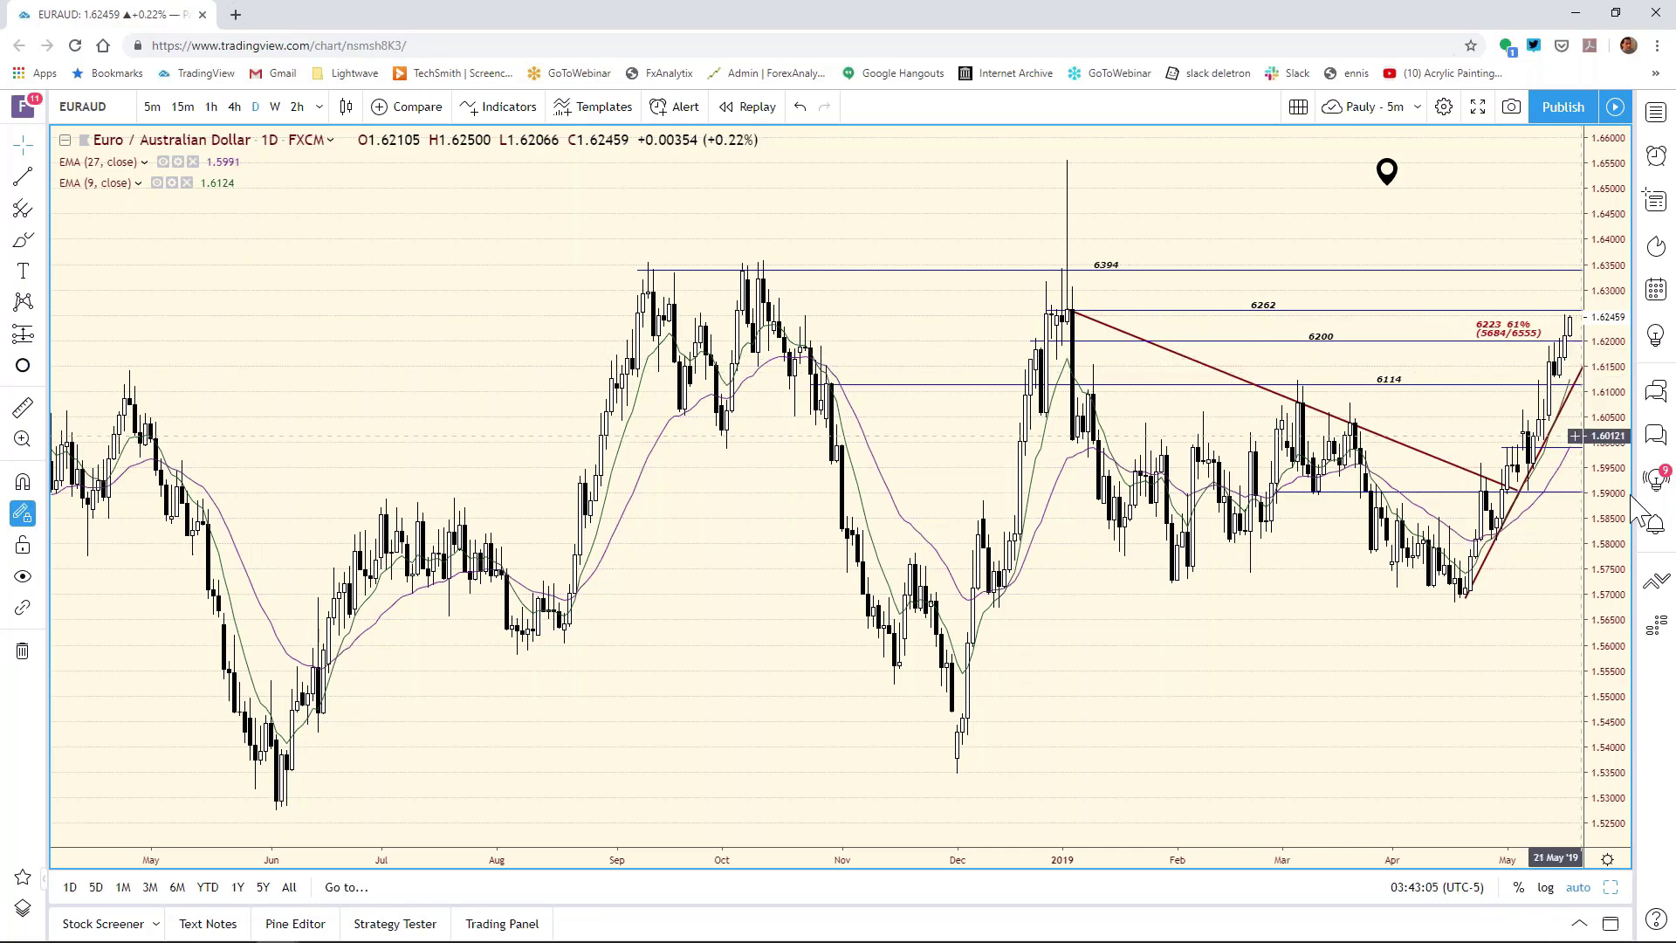
Step: After reviewing the EUR/AUD daily levels, restore the eight-chart grid
{"action": "left_click", "coordinate": [1611, 886]}
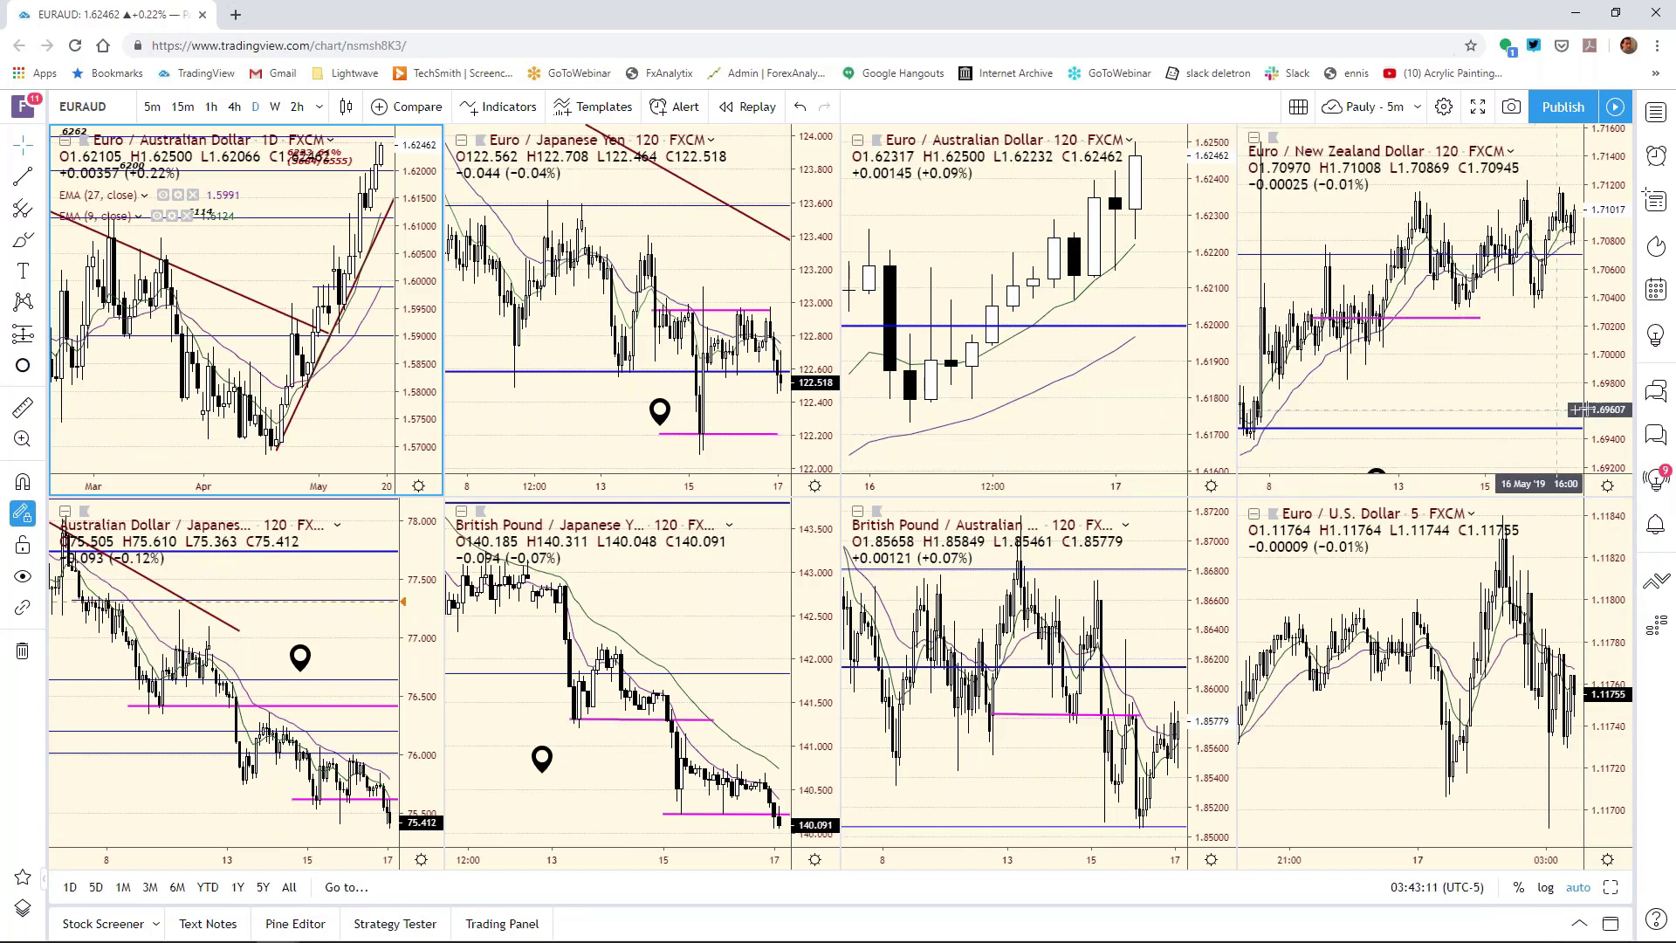
Step: Maximize the EUR/NZD 2-hour chart, reset its price scale and spread the candles out horizontally
{"action": "left_click", "coordinate": [1610, 193]}
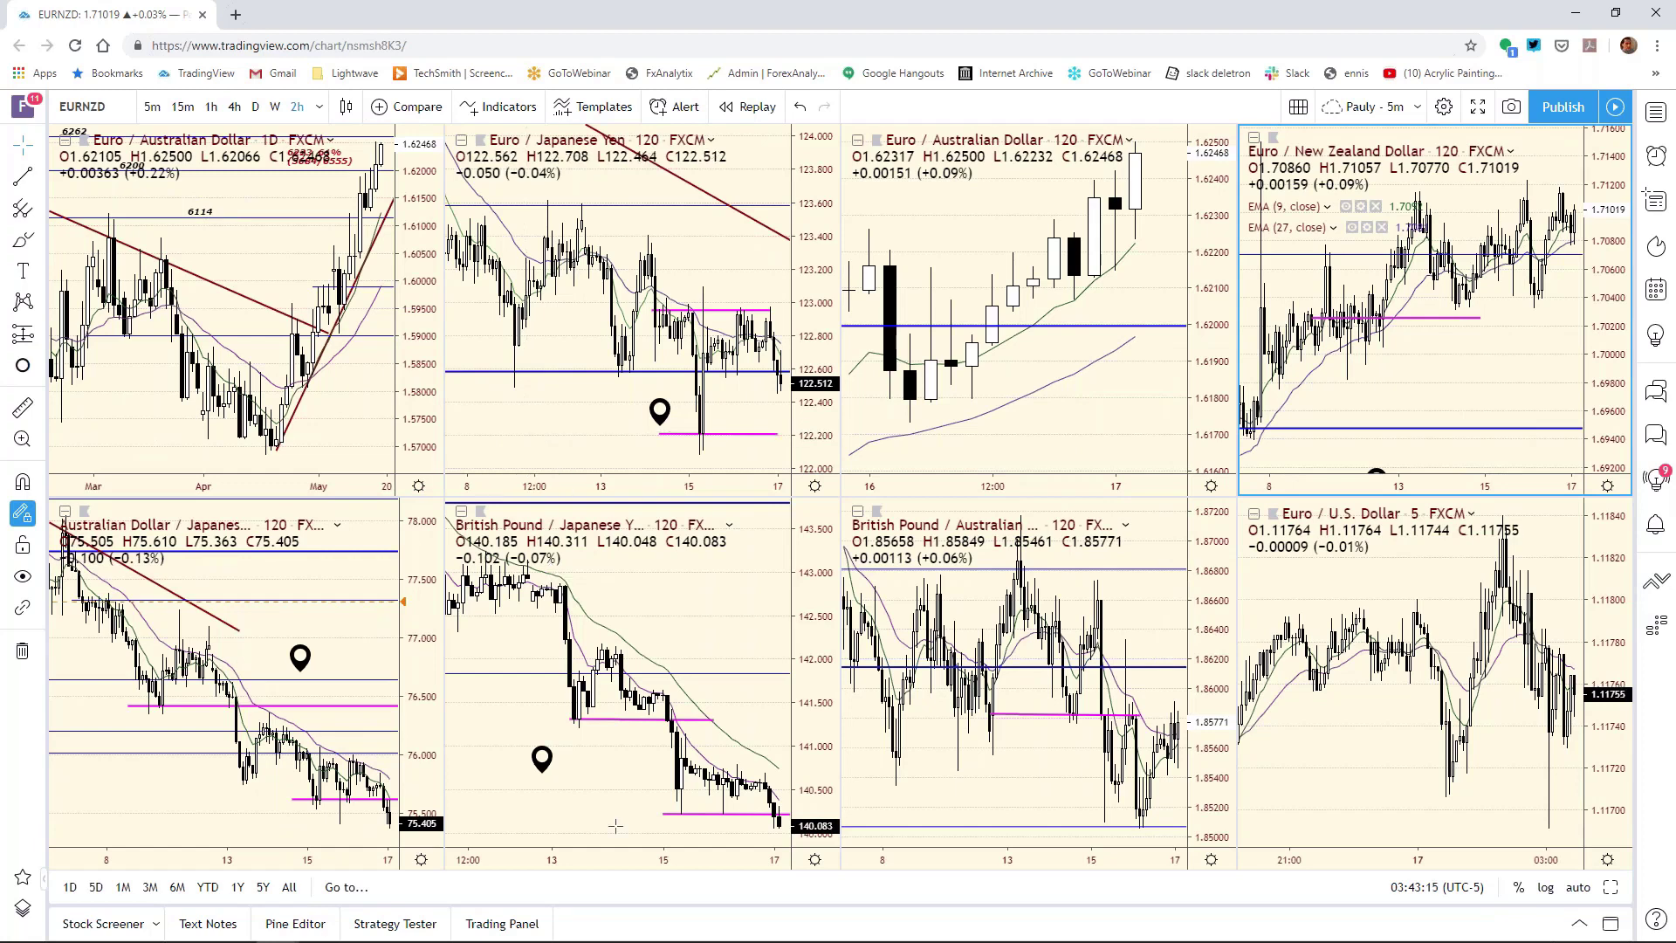
{"action": "mouse_move", "coordinate": [428, 929]}
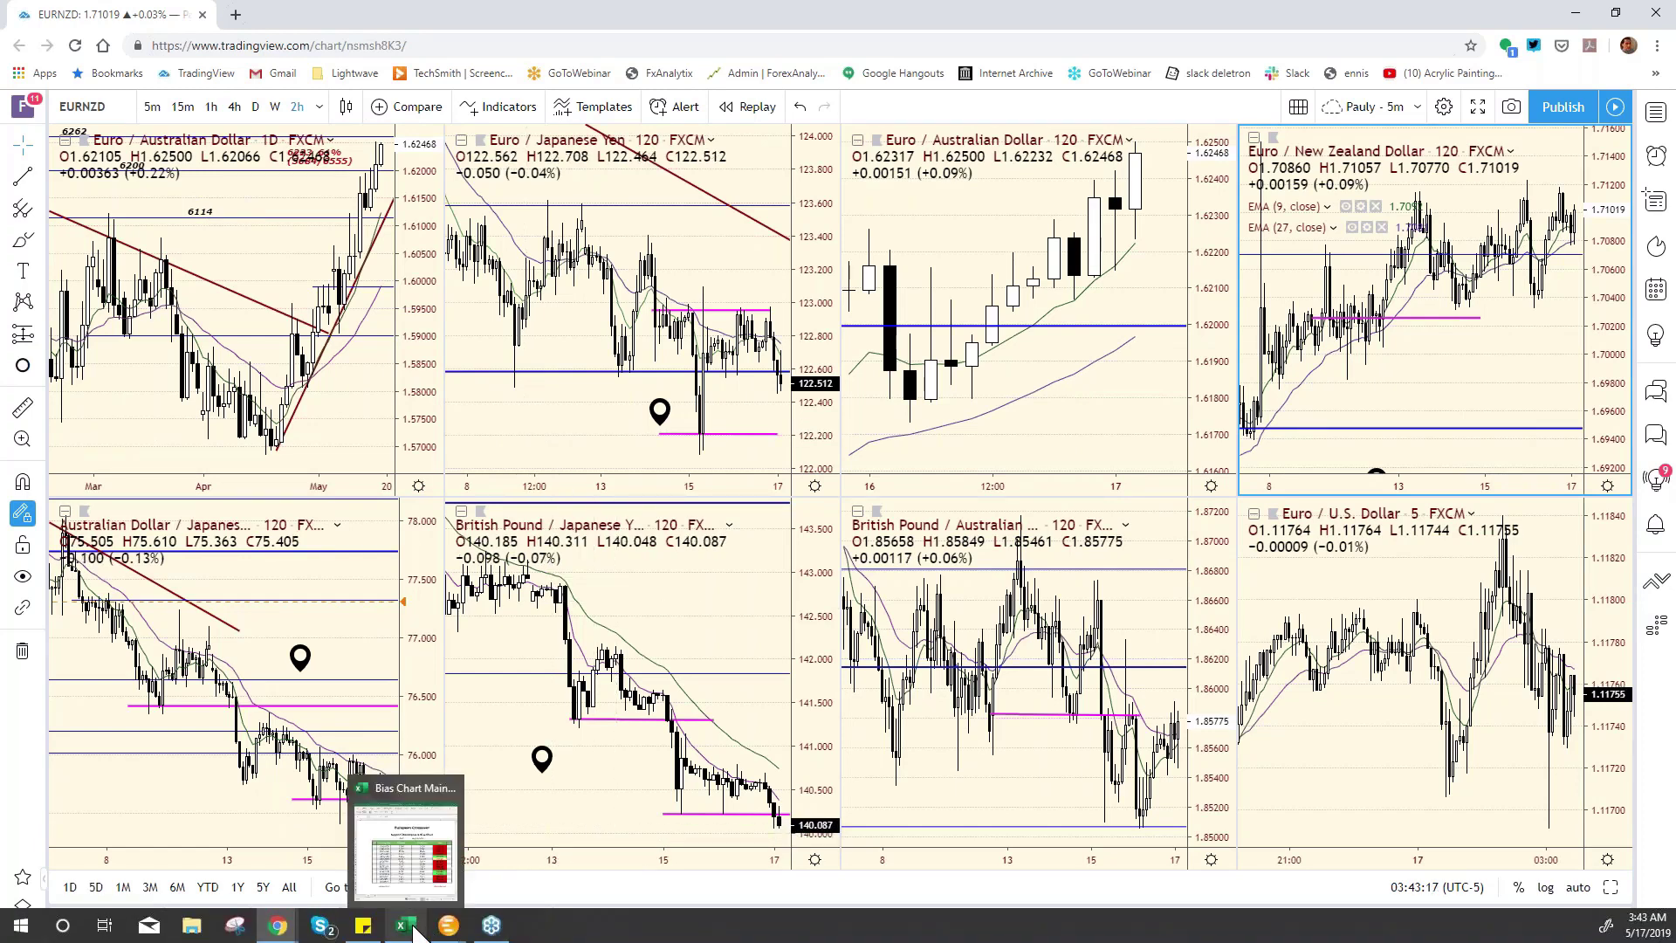
{"action": "left_click", "coordinate": [1610, 886]}
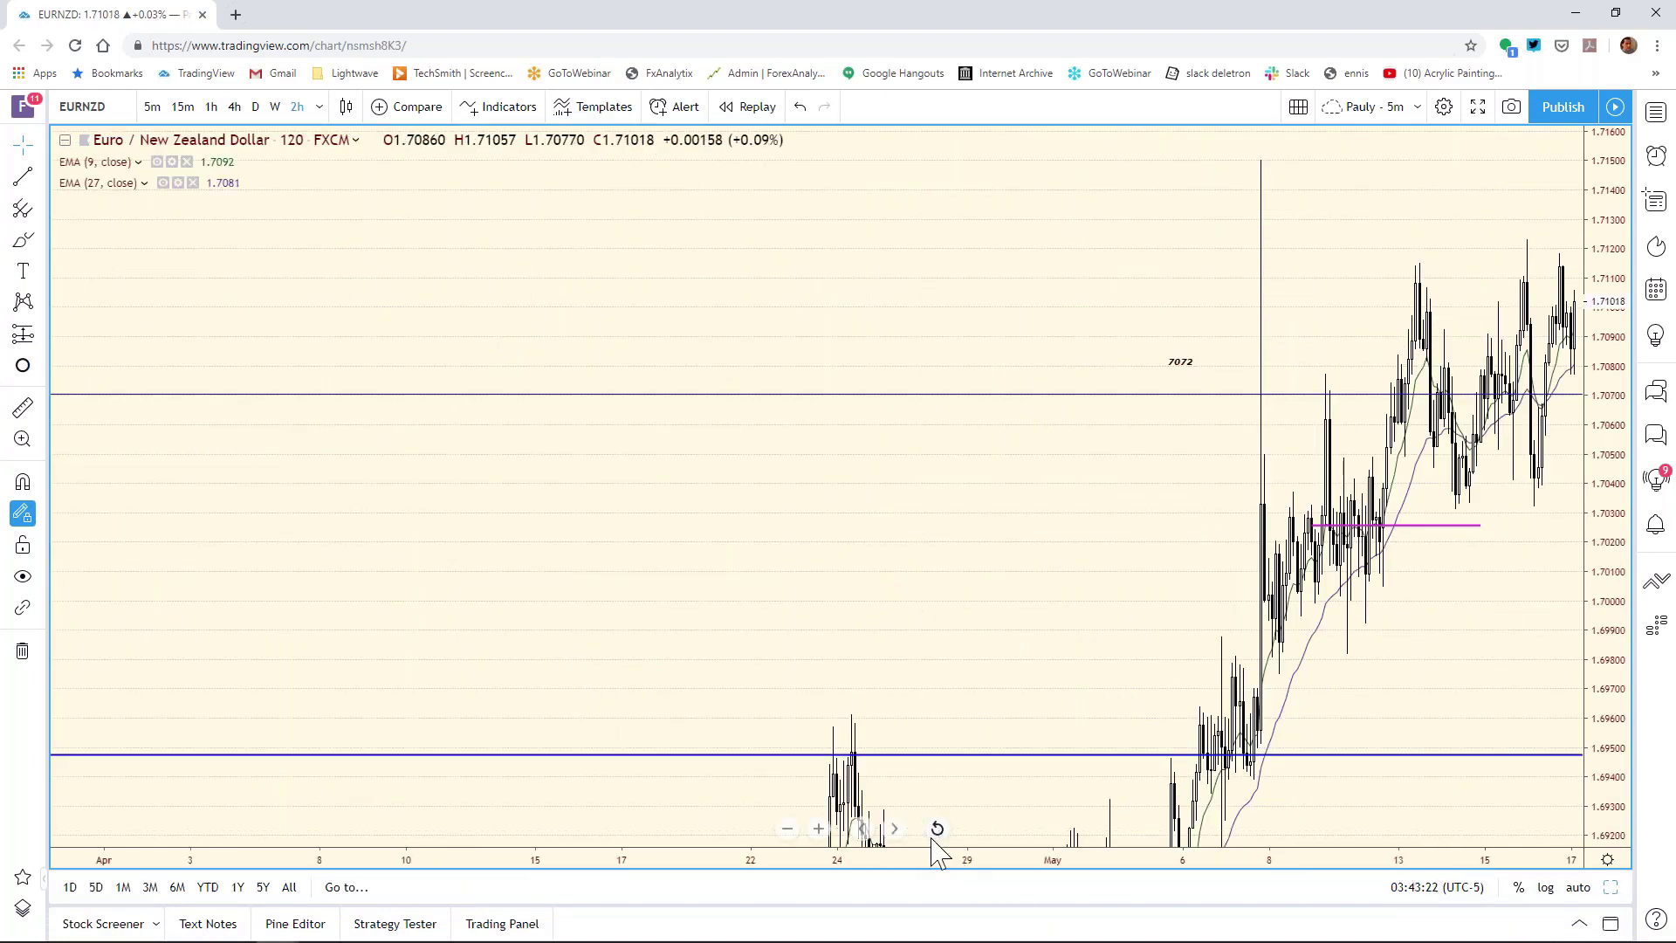
{"action": "left_click", "coordinate": [935, 831]}
{"action": "left_click_drag", "start_coordinate": [942, 867], "coordinate": [1101, 869]}
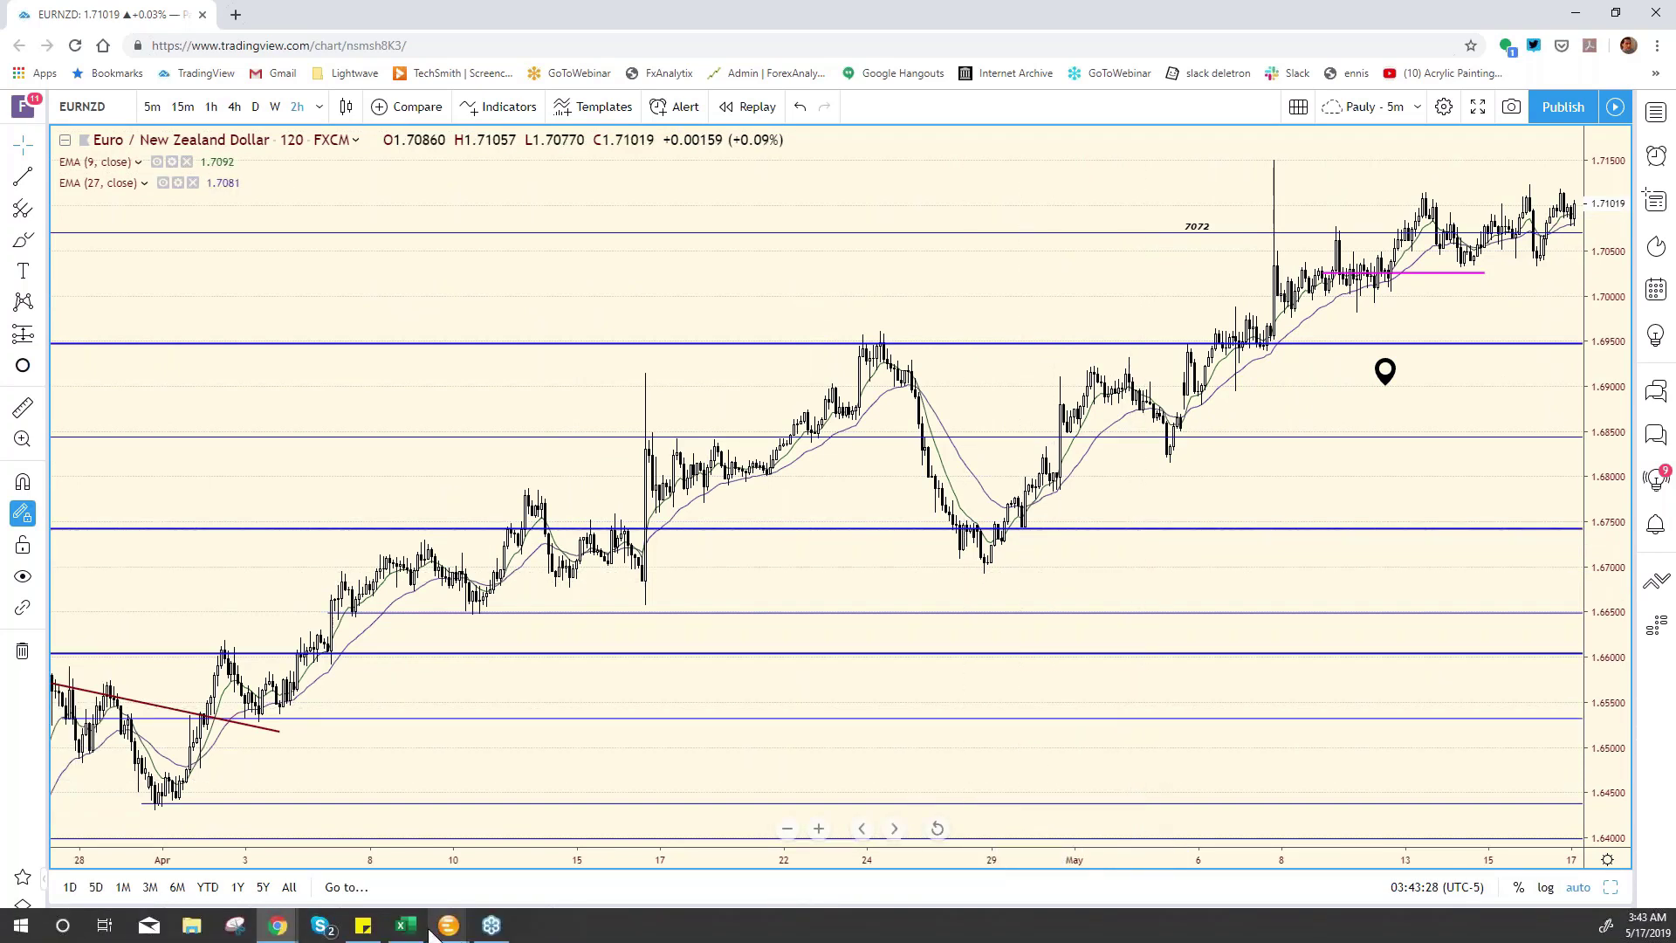
{"action": "left_click", "coordinate": [405, 925]}
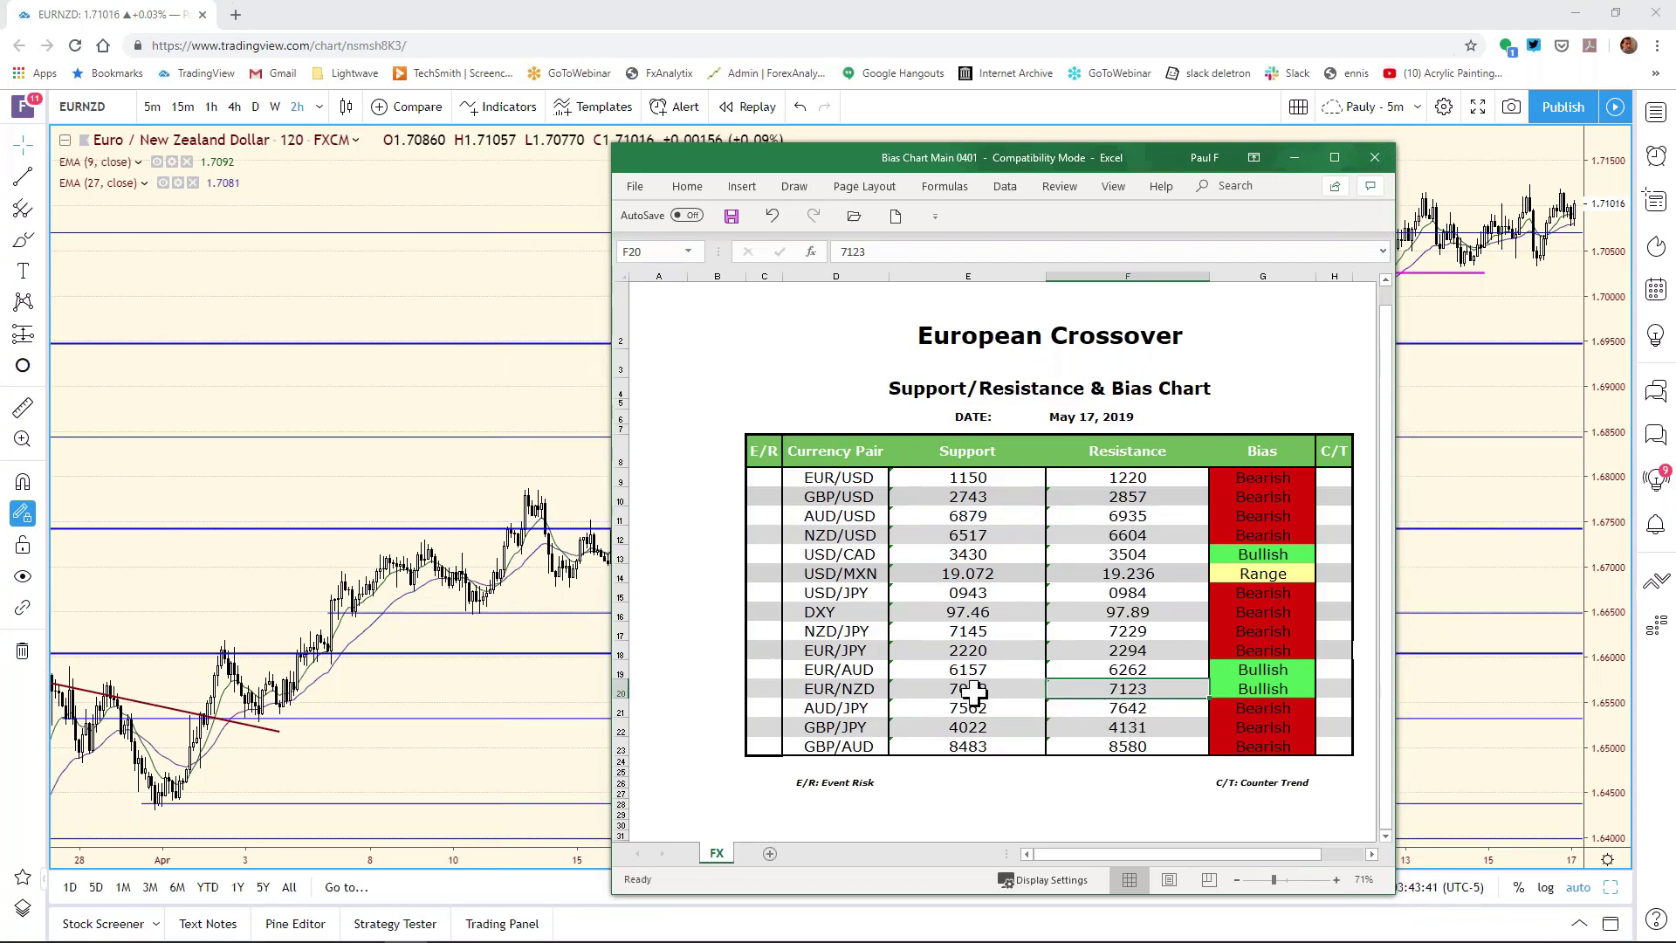
{"action": "left_click", "coordinate": [1517, 385]}
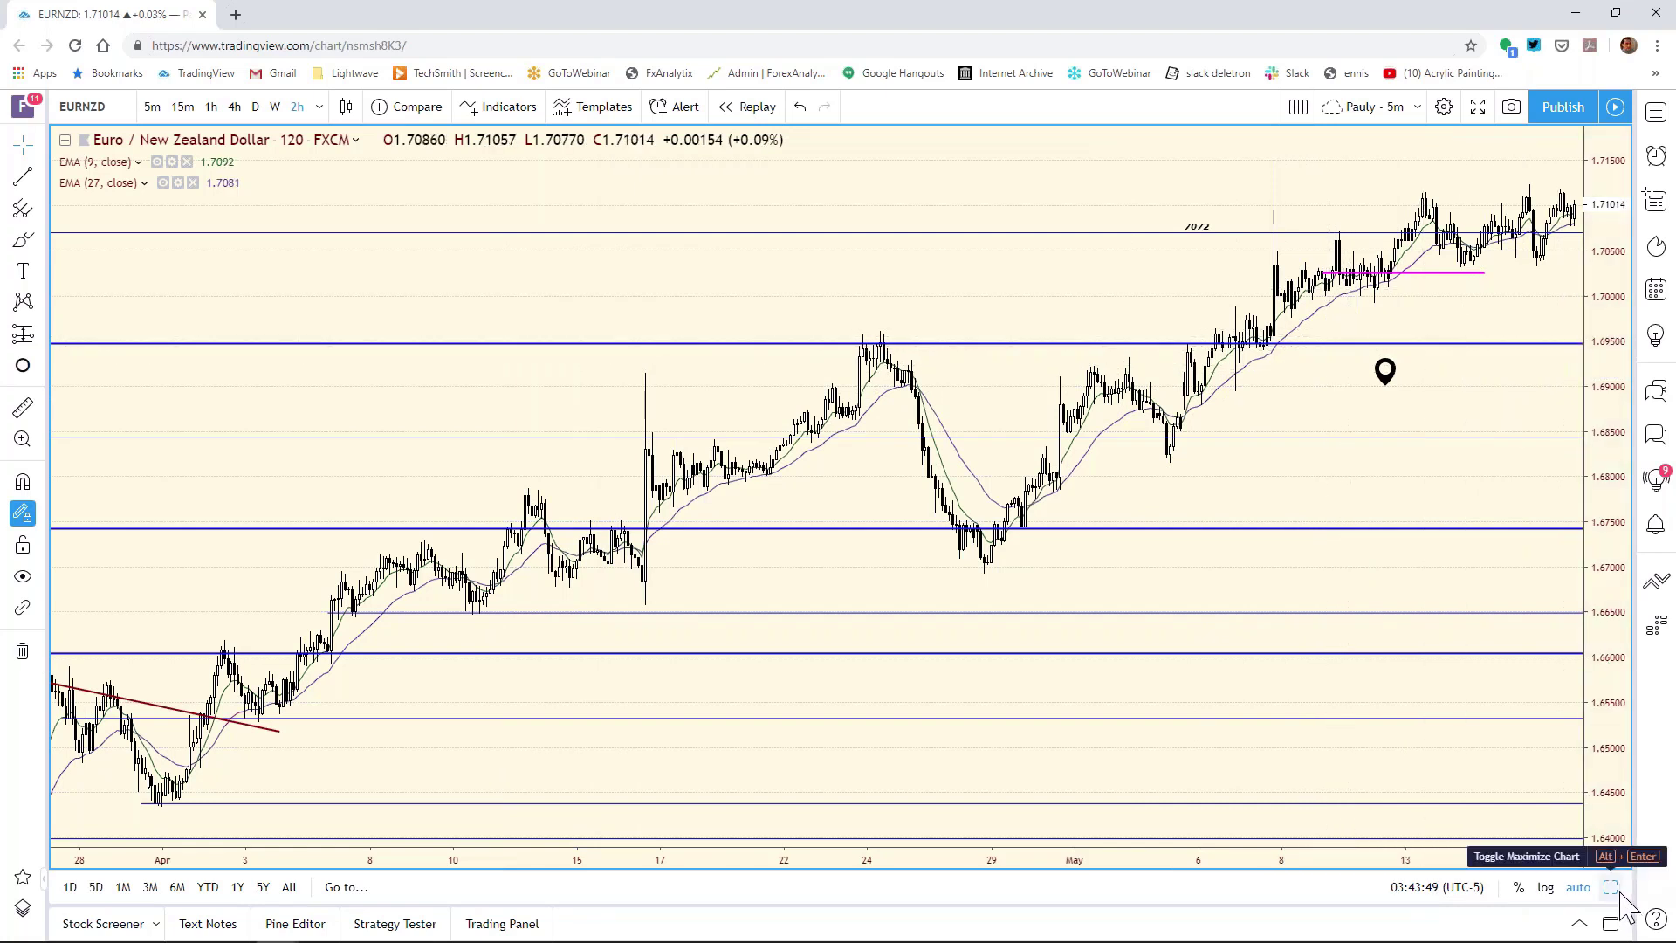
Step: Restore the eight-chart grid and load AUDJPY into the top-left daily pane
{"action": "left_click", "coordinate": [1609, 886]}
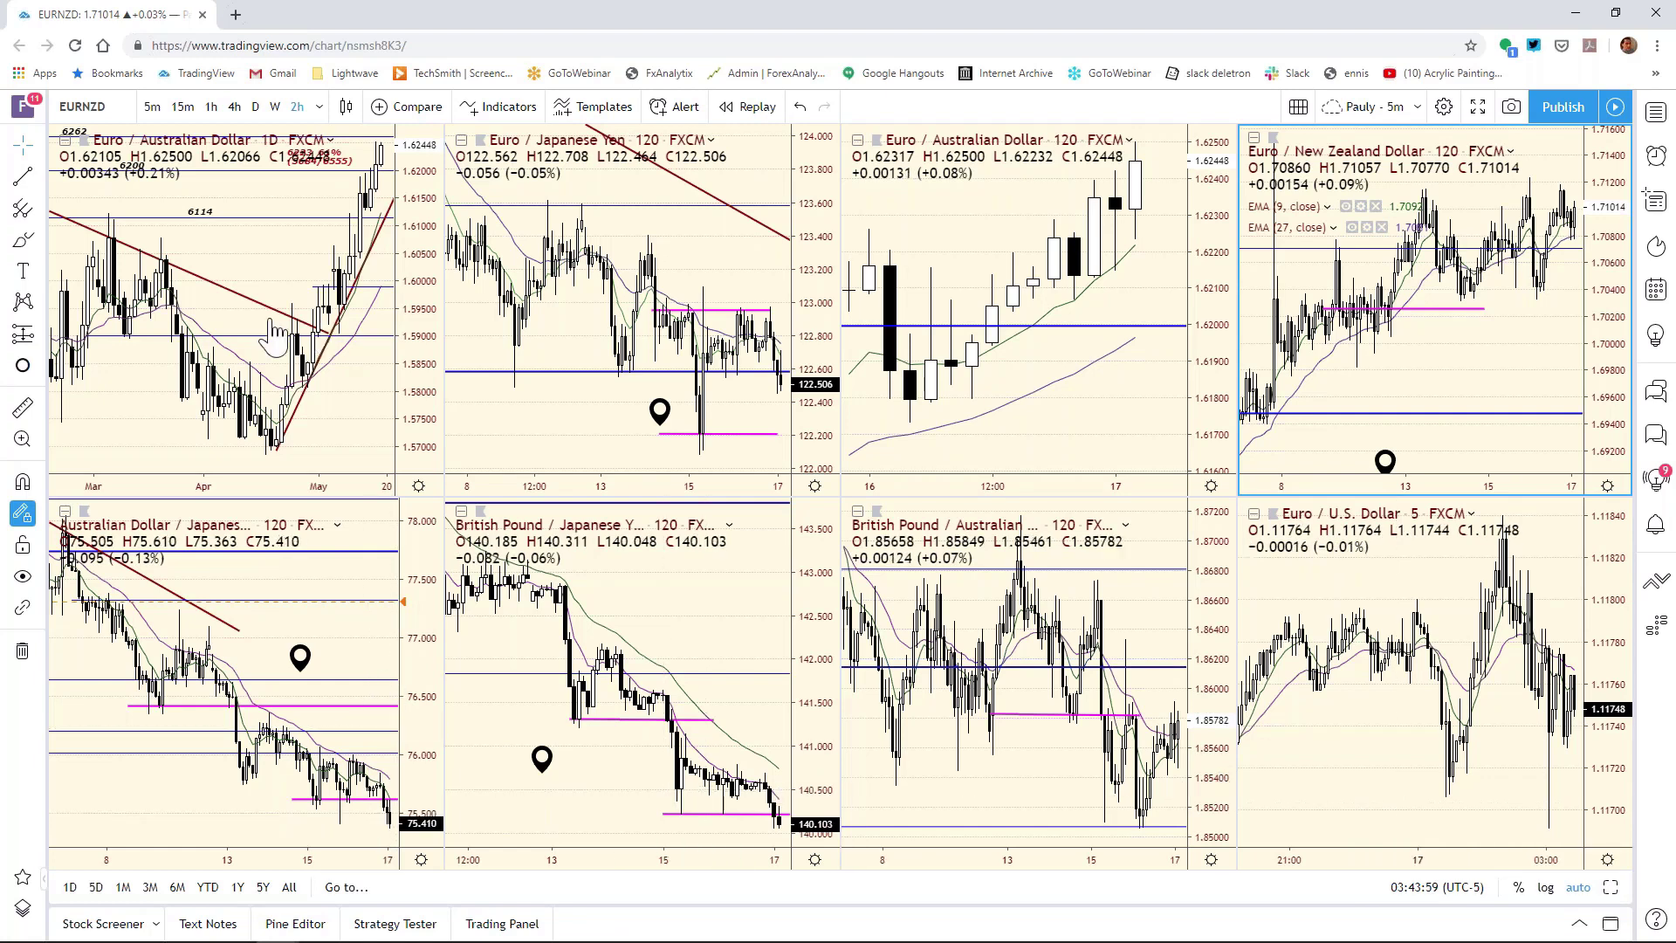
{"action": "left_click", "coordinate": [417, 286]}
{"action": "type", "text": "AUD"}
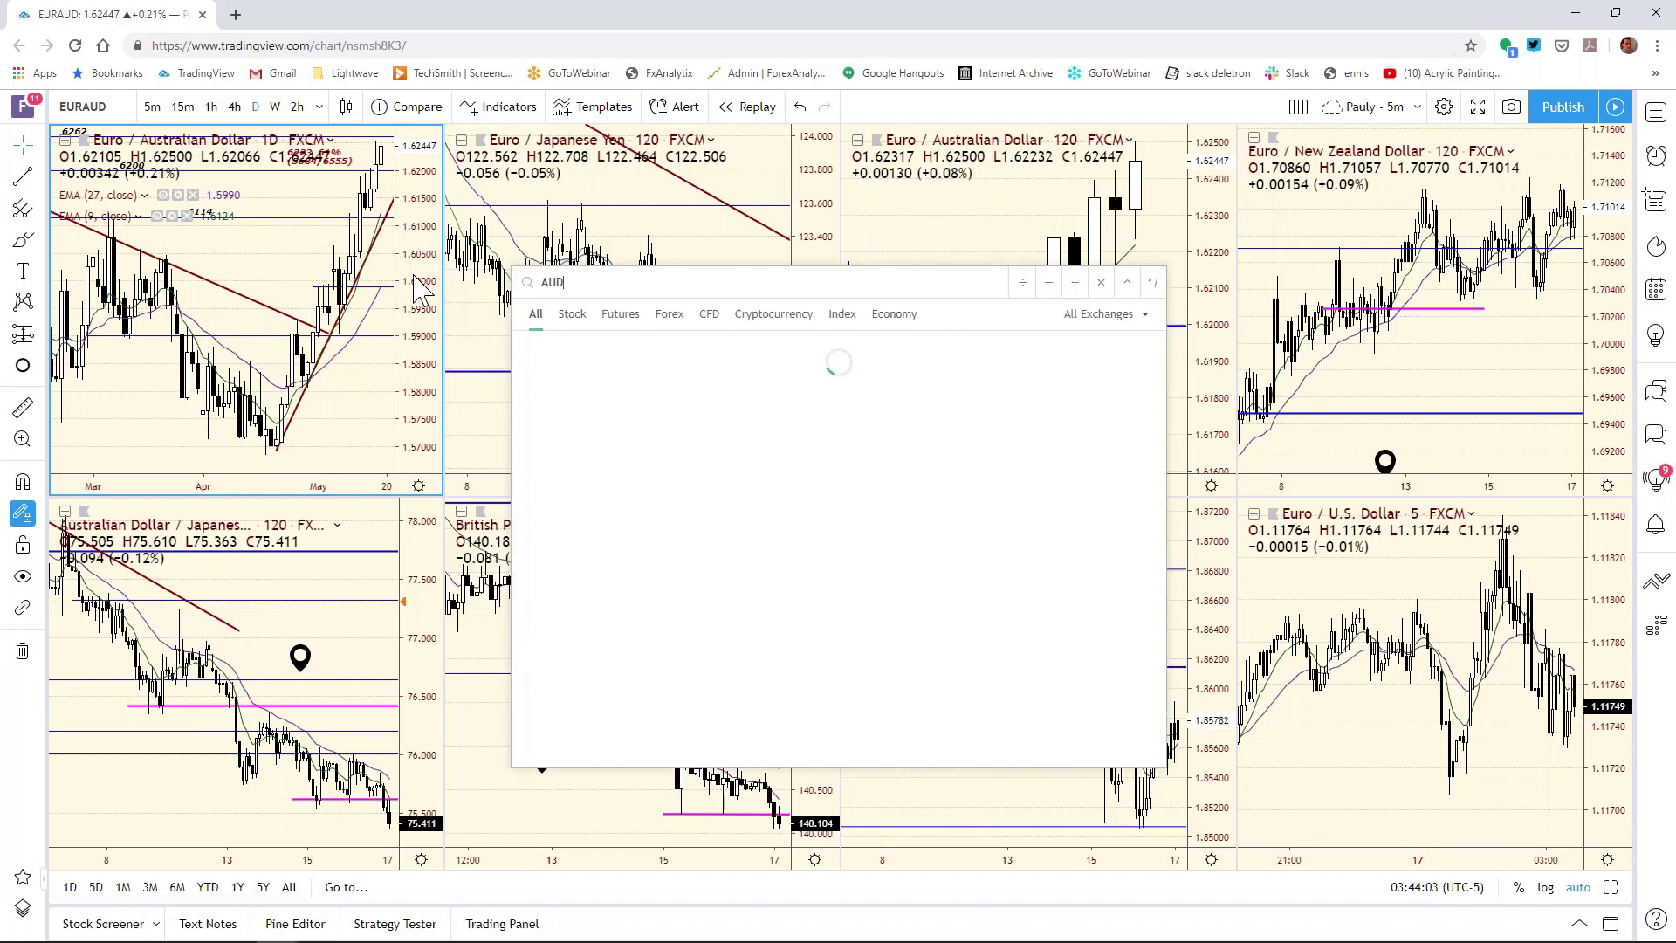
{"action": "type", "text": "JPY"}
{"action": "key", "text": "Return"}
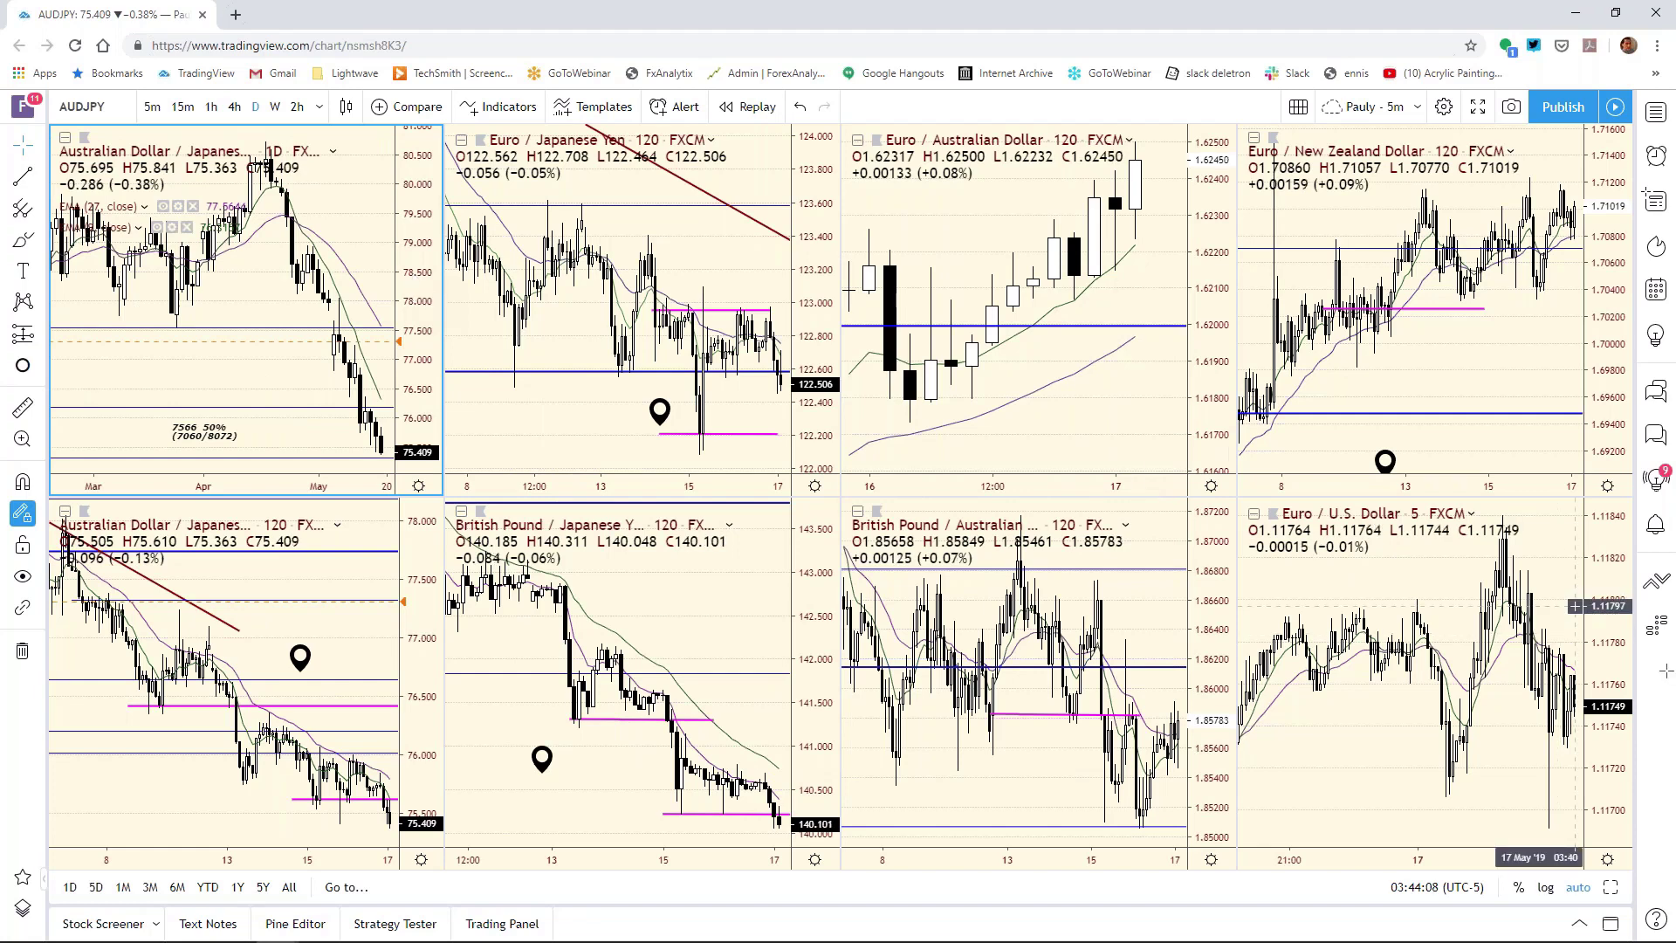
Step: Maximize the AUD/JPY daily chart, zoom to recent months and move the 7473 label beside the latest candles
{"action": "left_click", "coordinate": [1610, 886]}
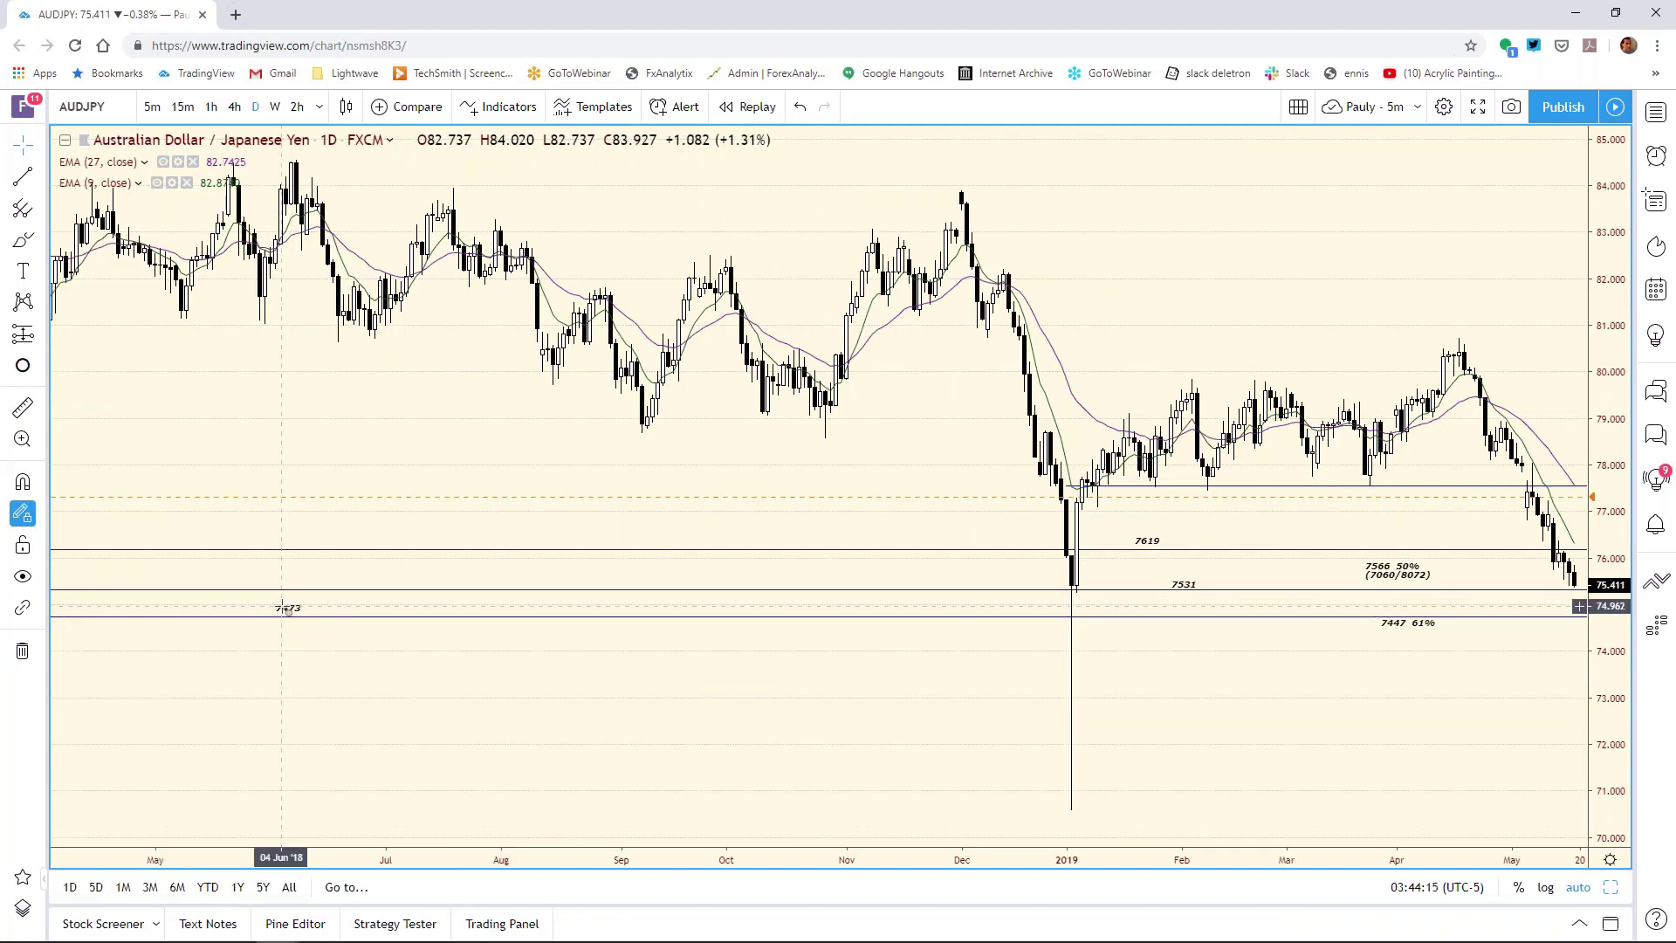
{"action": "left_click_drag", "start_coordinate": [288, 608], "coordinate": [1508, 624]}
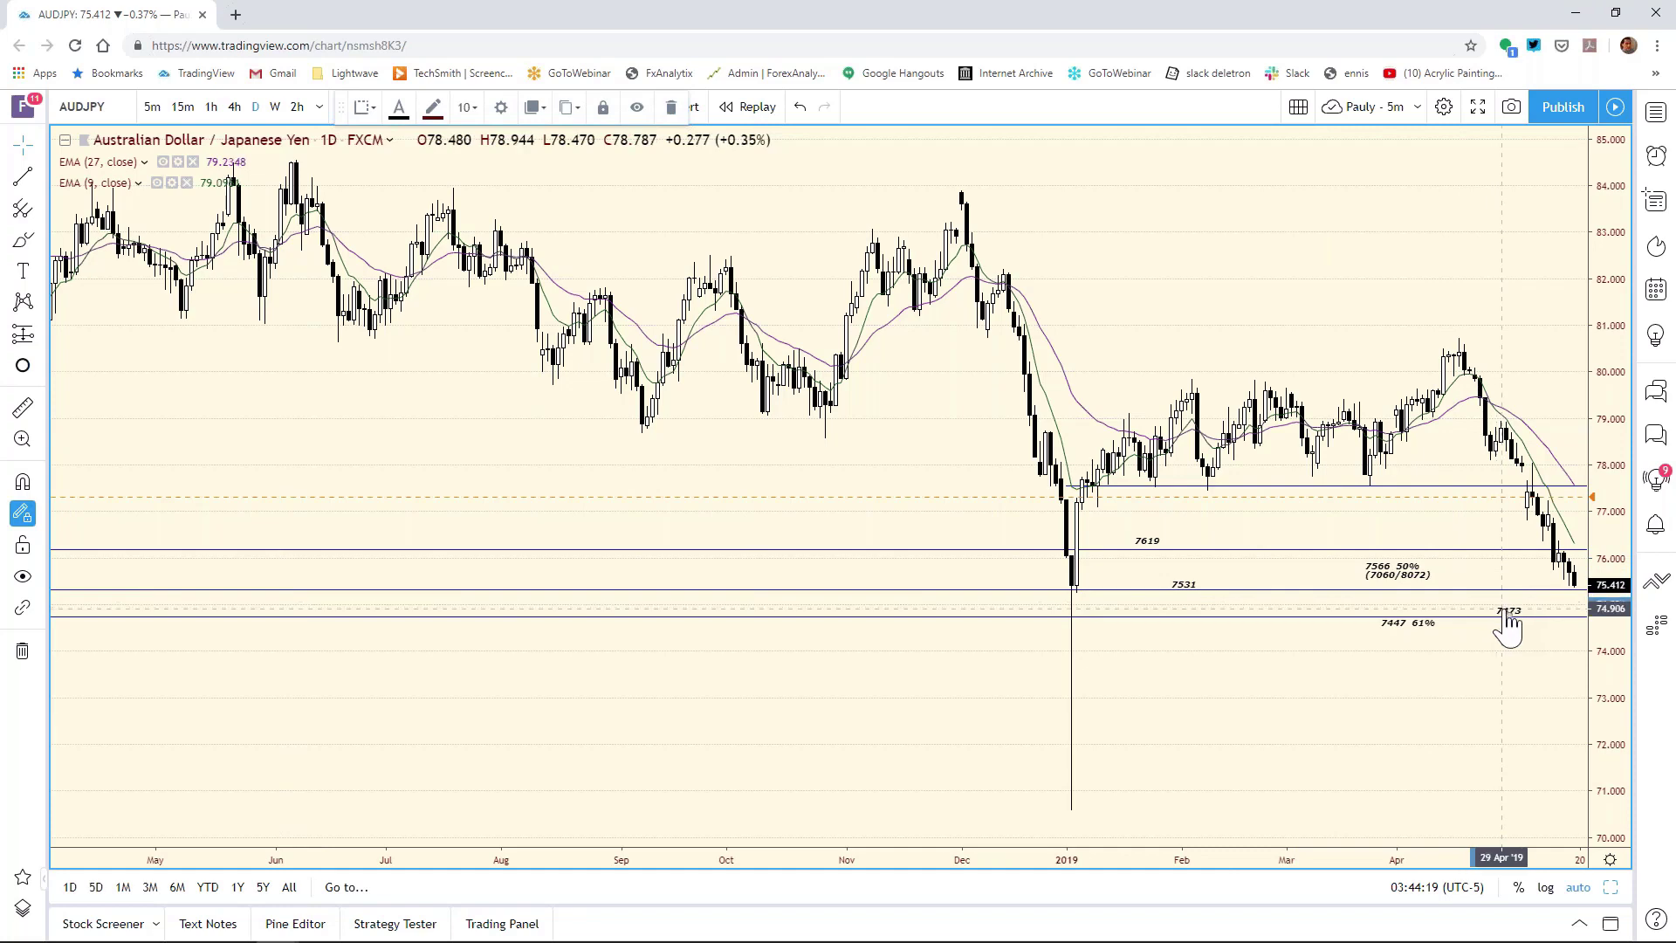
{"action": "left_click", "coordinate": [1455, 781]}
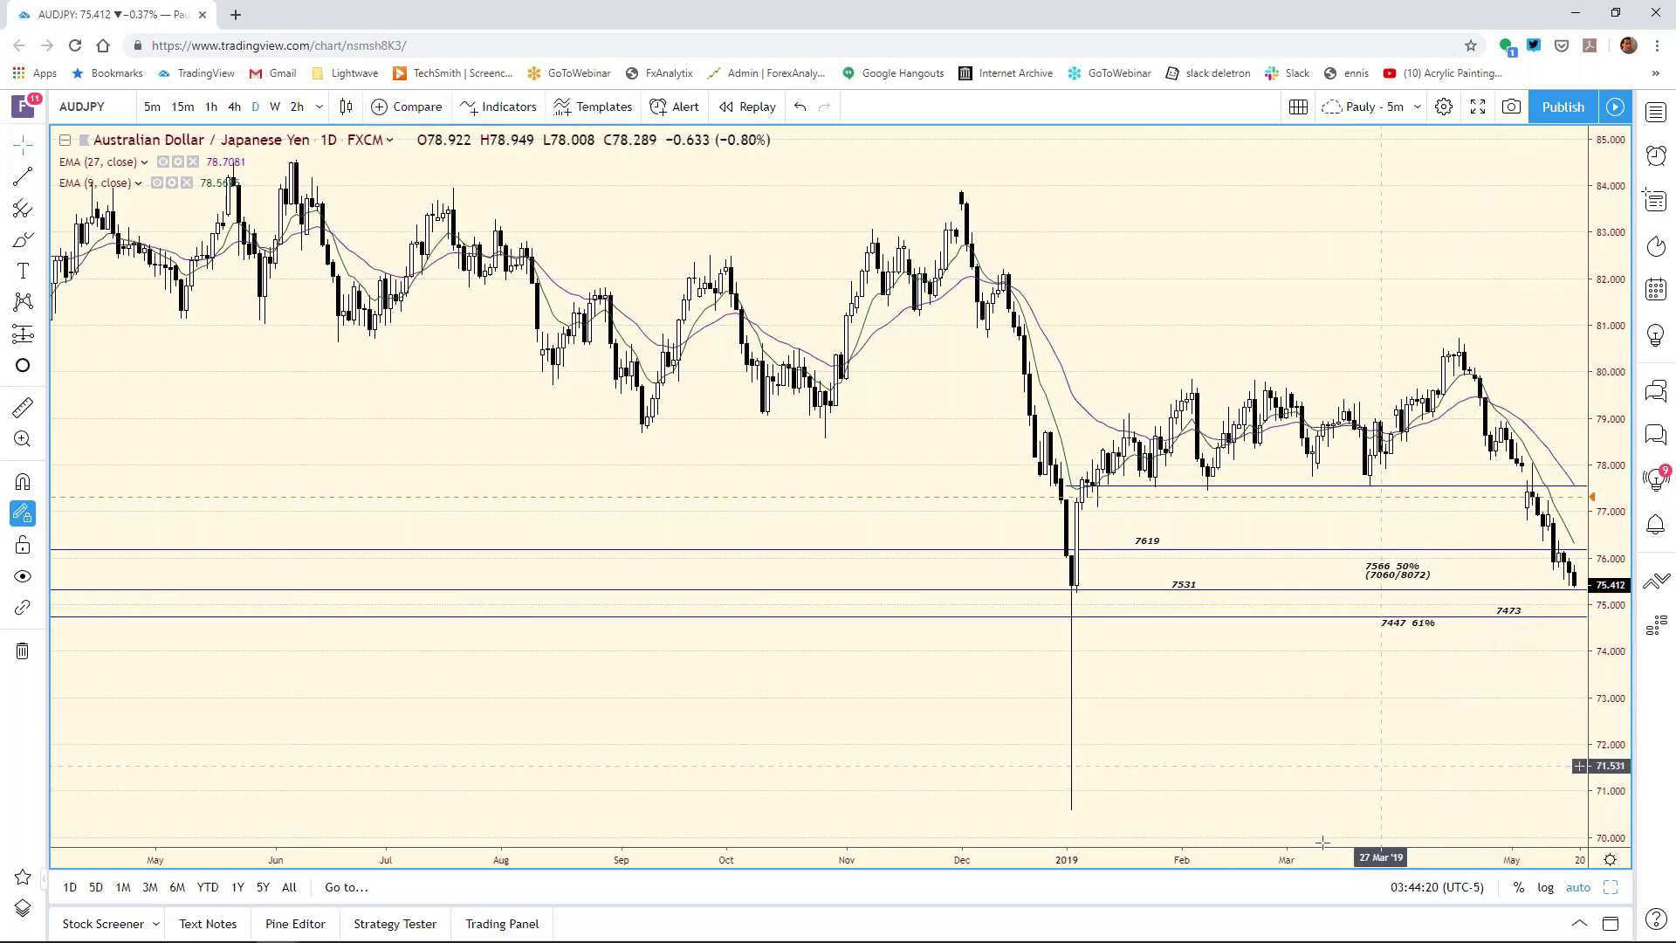
{"action": "left_click_drag", "start_coordinate": [1300, 870], "coordinate": [758, 827]}
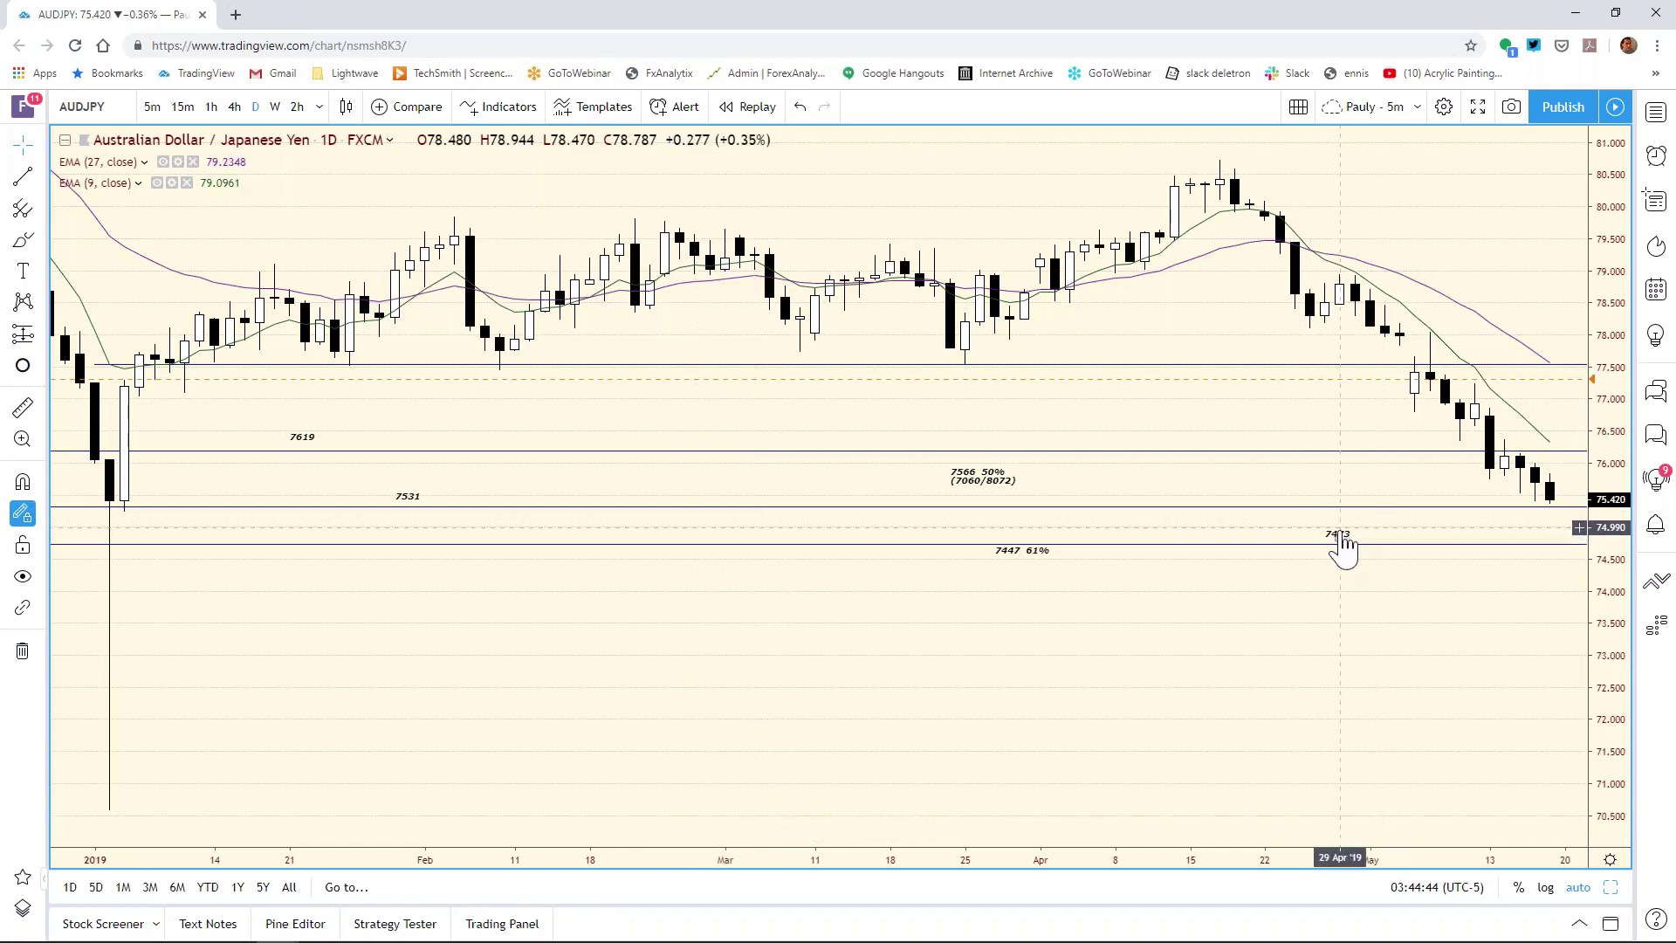
{"action": "left_click_drag", "start_coordinate": [1340, 548], "coordinate": [1418, 550]}
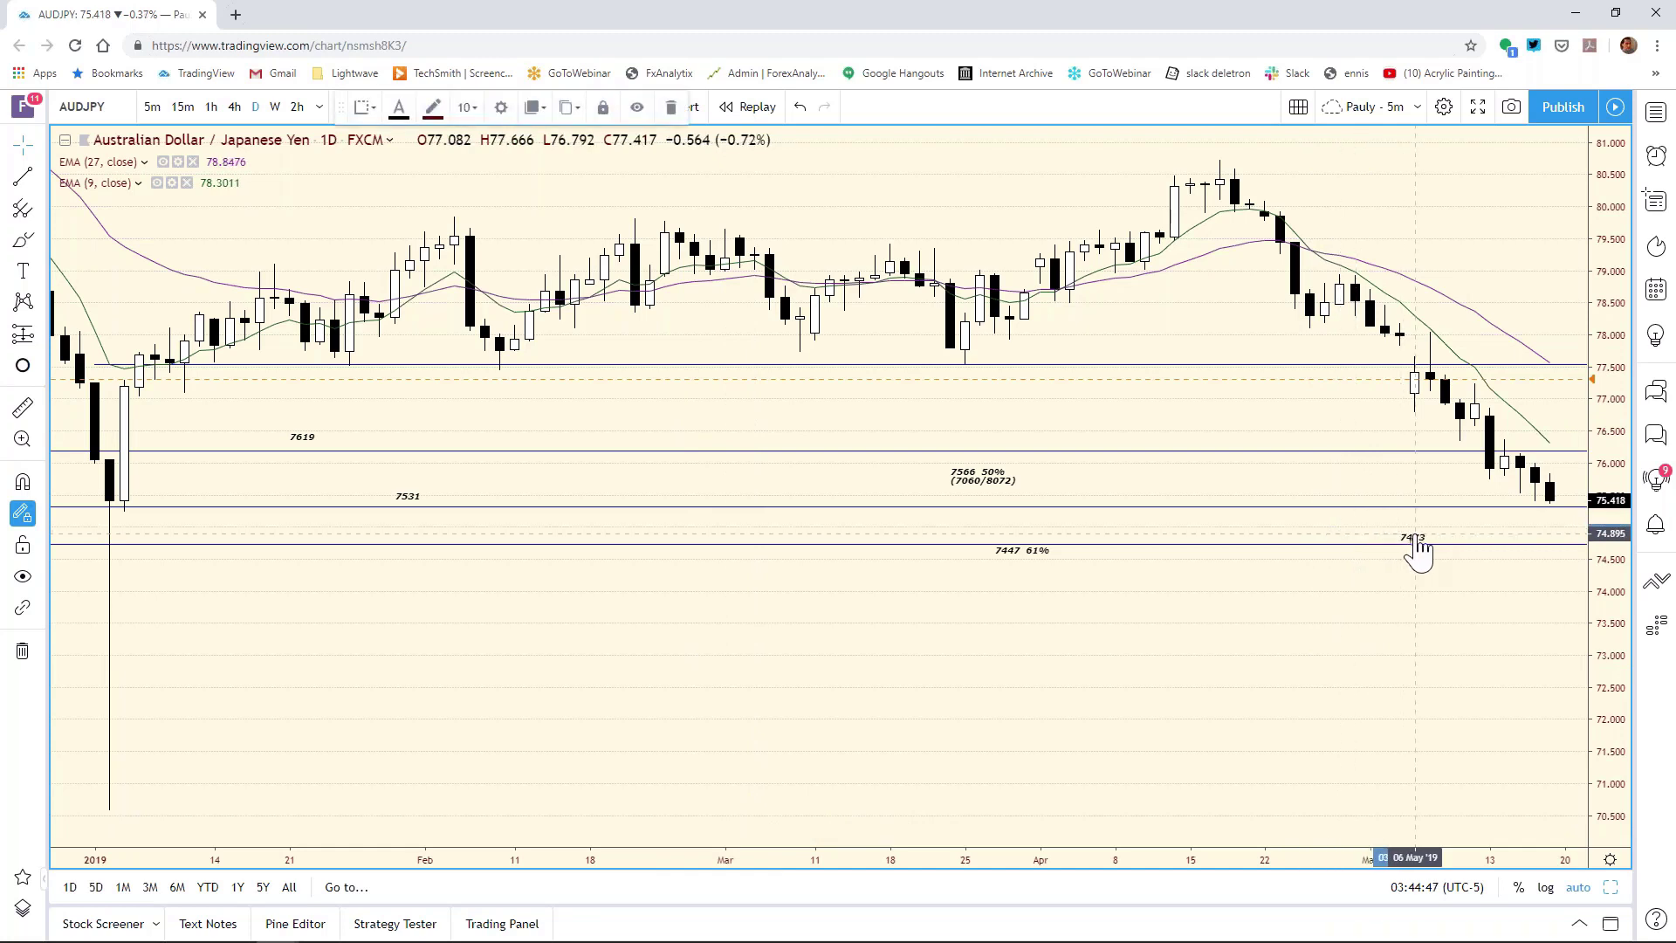
{"action": "left_click", "coordinate": [1338, 580]}
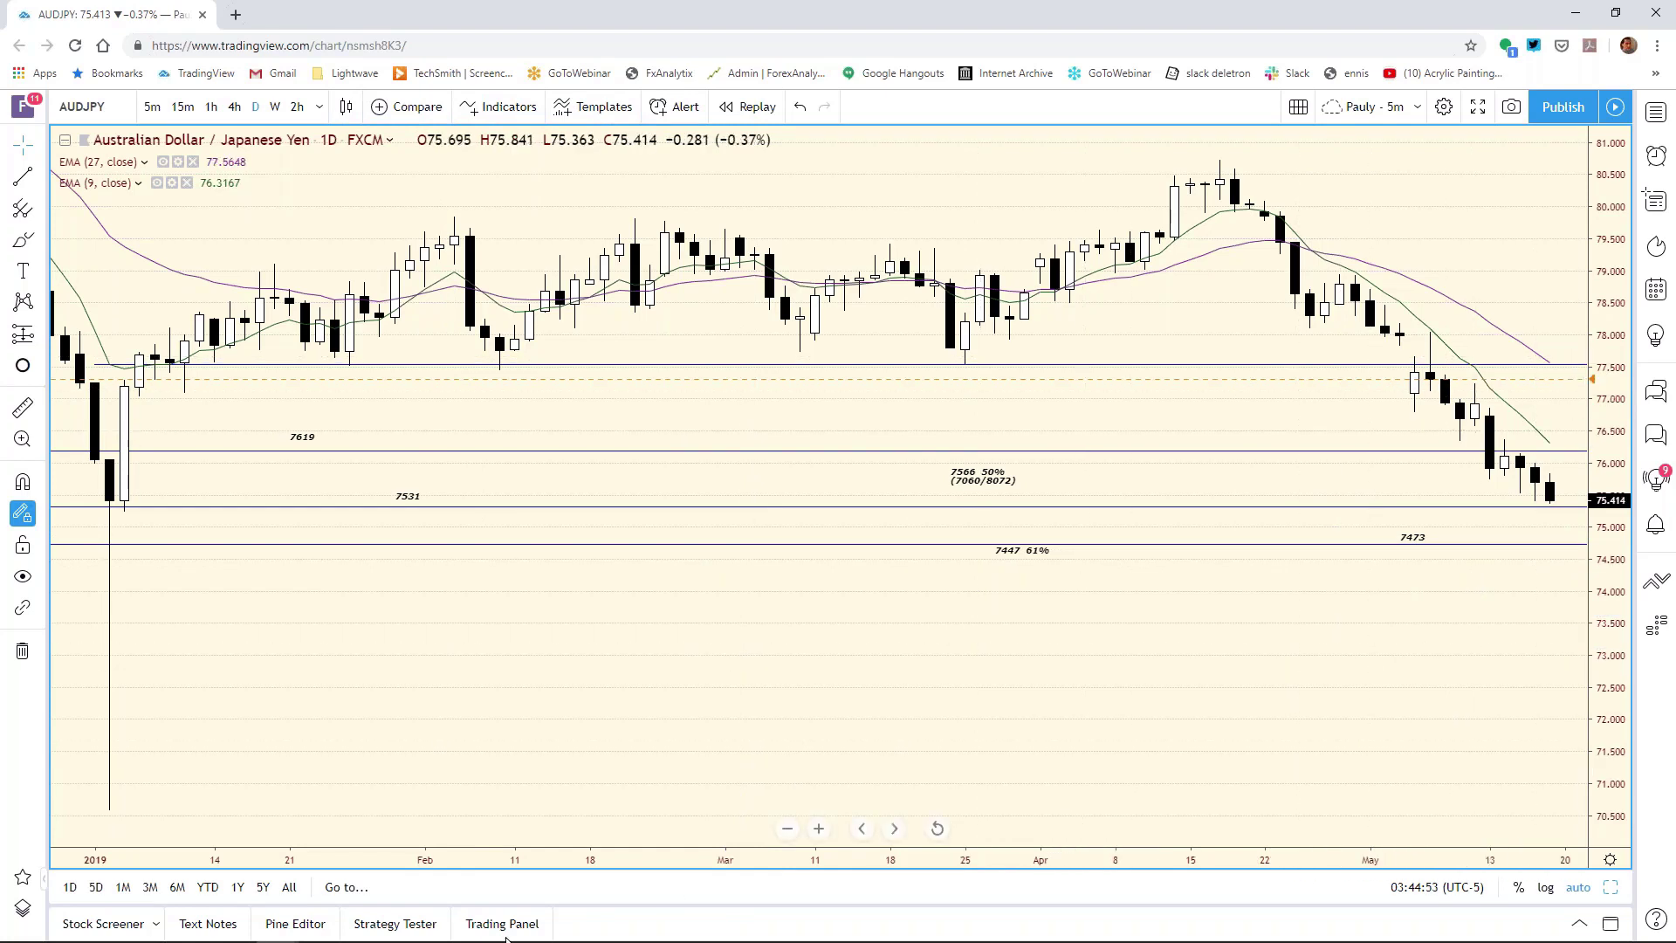
Step: Change the AUD/JPY support in cell E21 from 7562 to 7473, then return to TradingView
{"action": "mouse_move", "coordinate": [476, 939]}
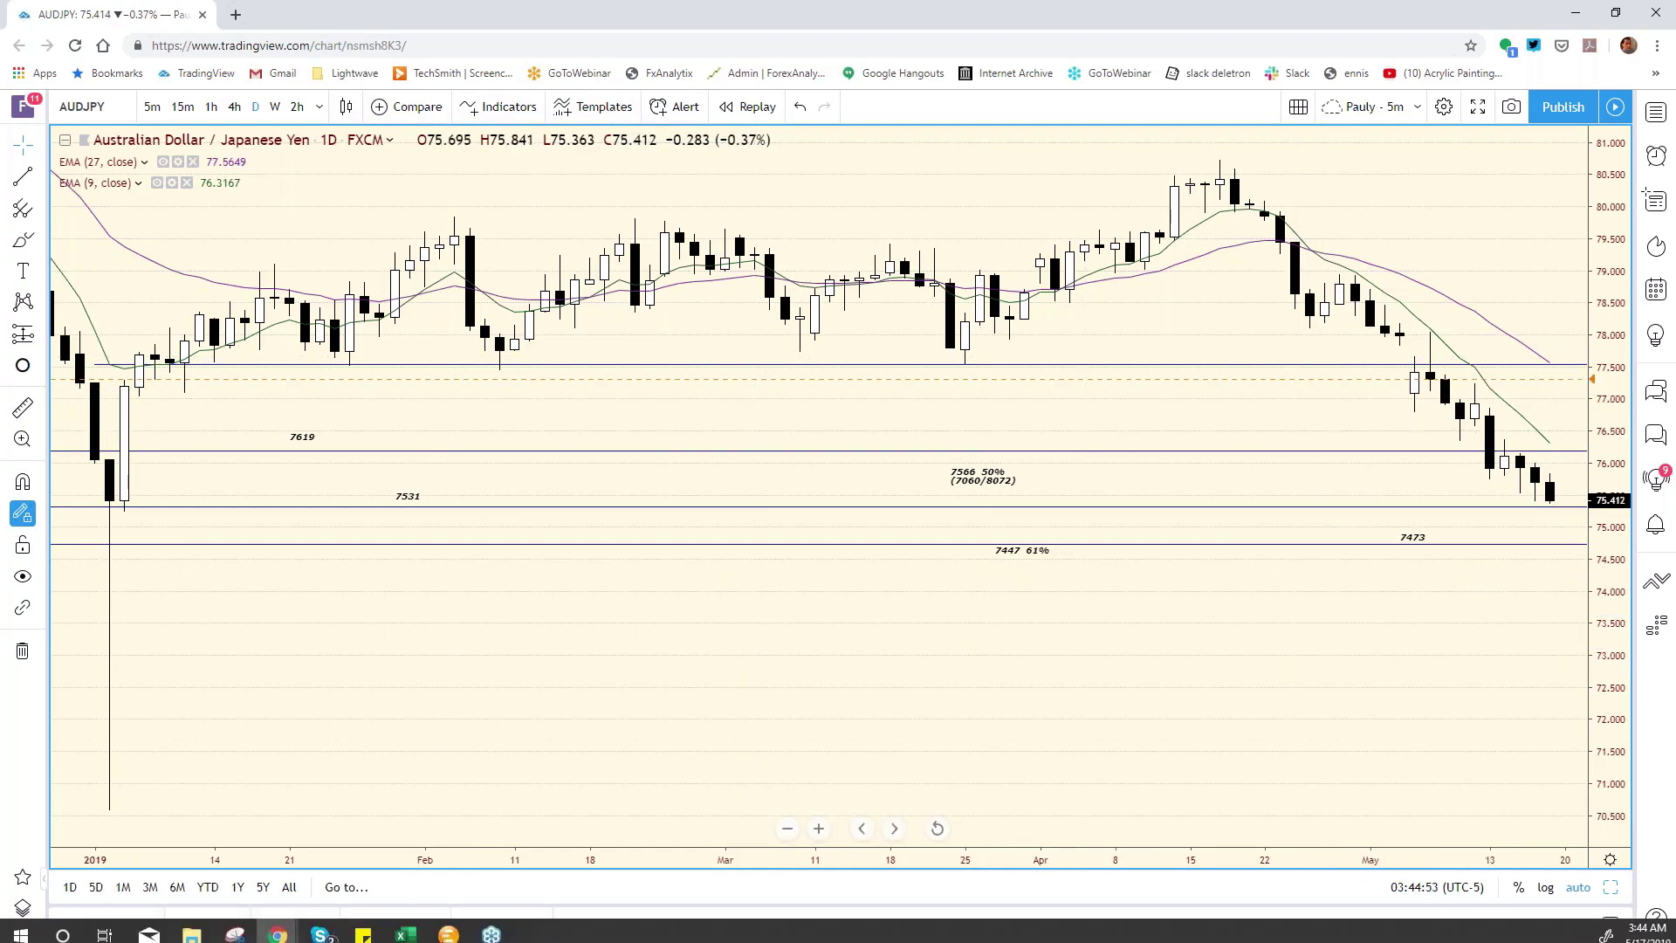
{"action": "left_click", "coordinate": [417, 927]}
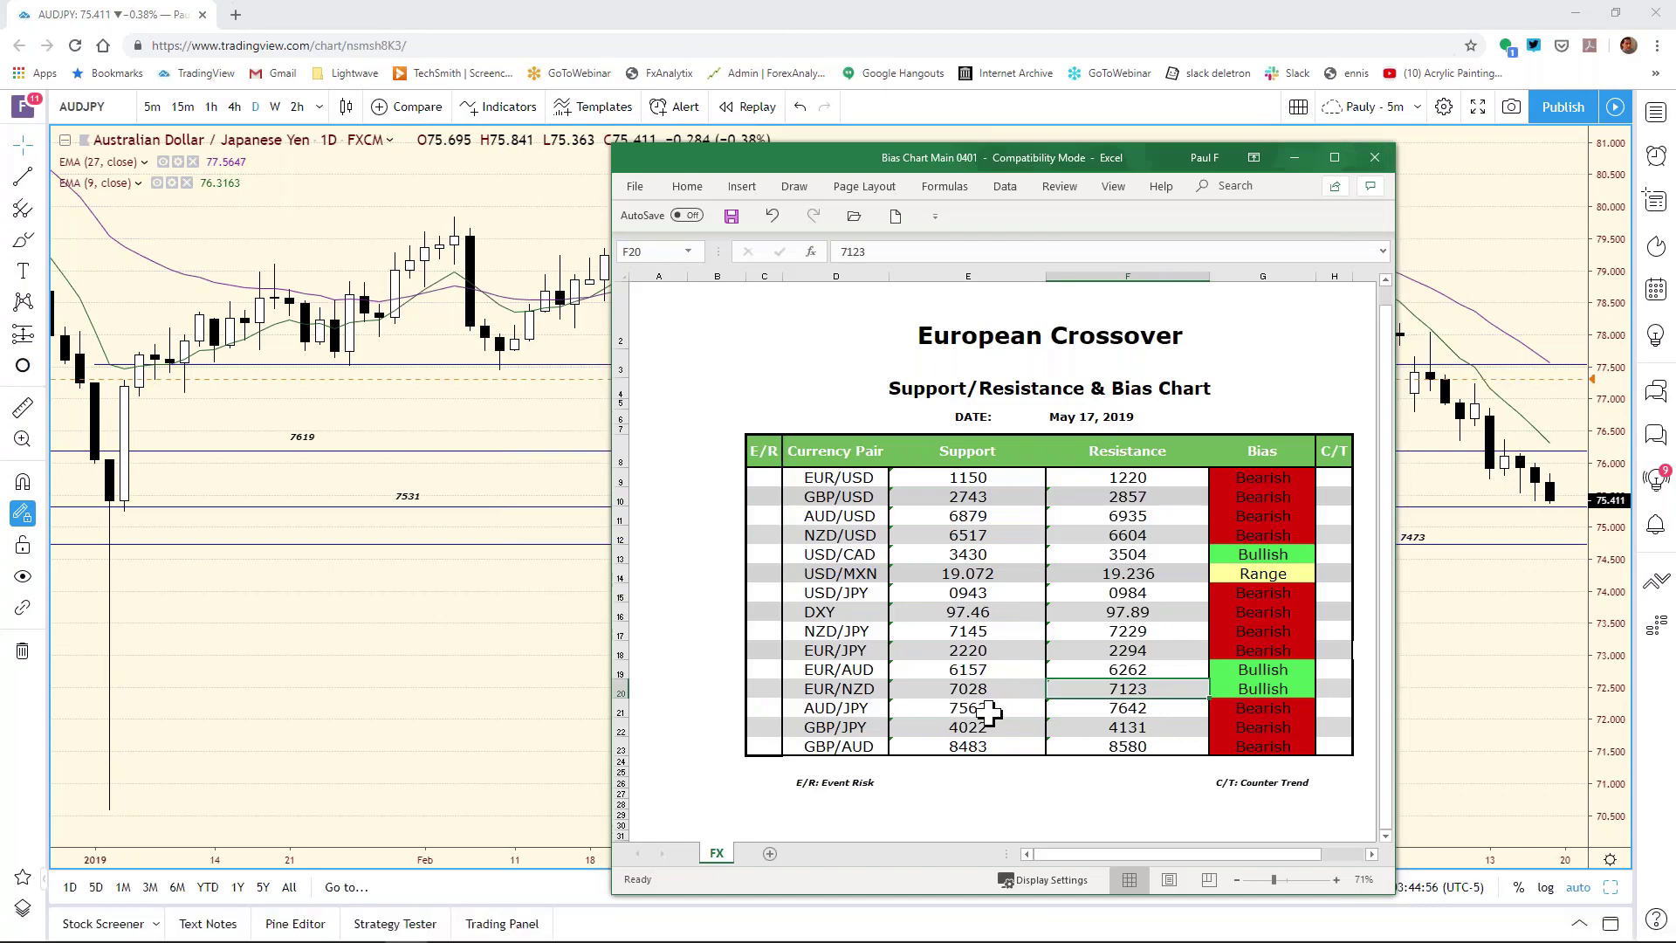
{"action": "left_click", "coordinate": [989, 712]}
{"action": "left_click", "coordinate": [908, 255]}
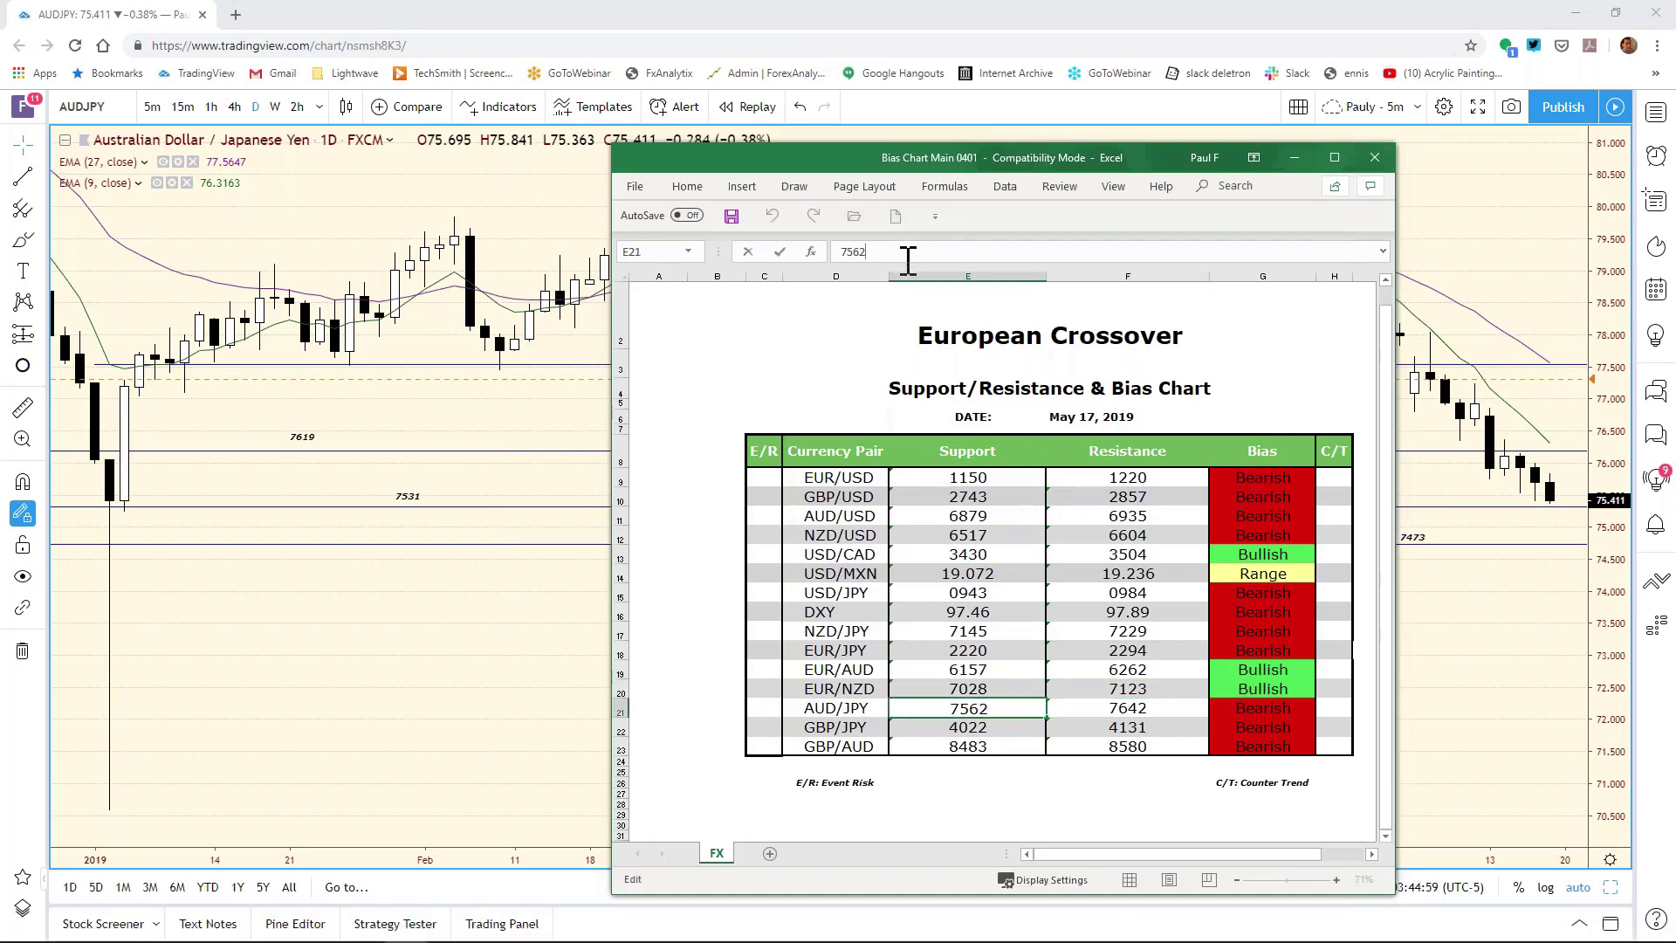
{"action": "key", "text": "BackSpace"}
{"action": "type", "text": "7473"}
{"action": "key", "text": "Return"}
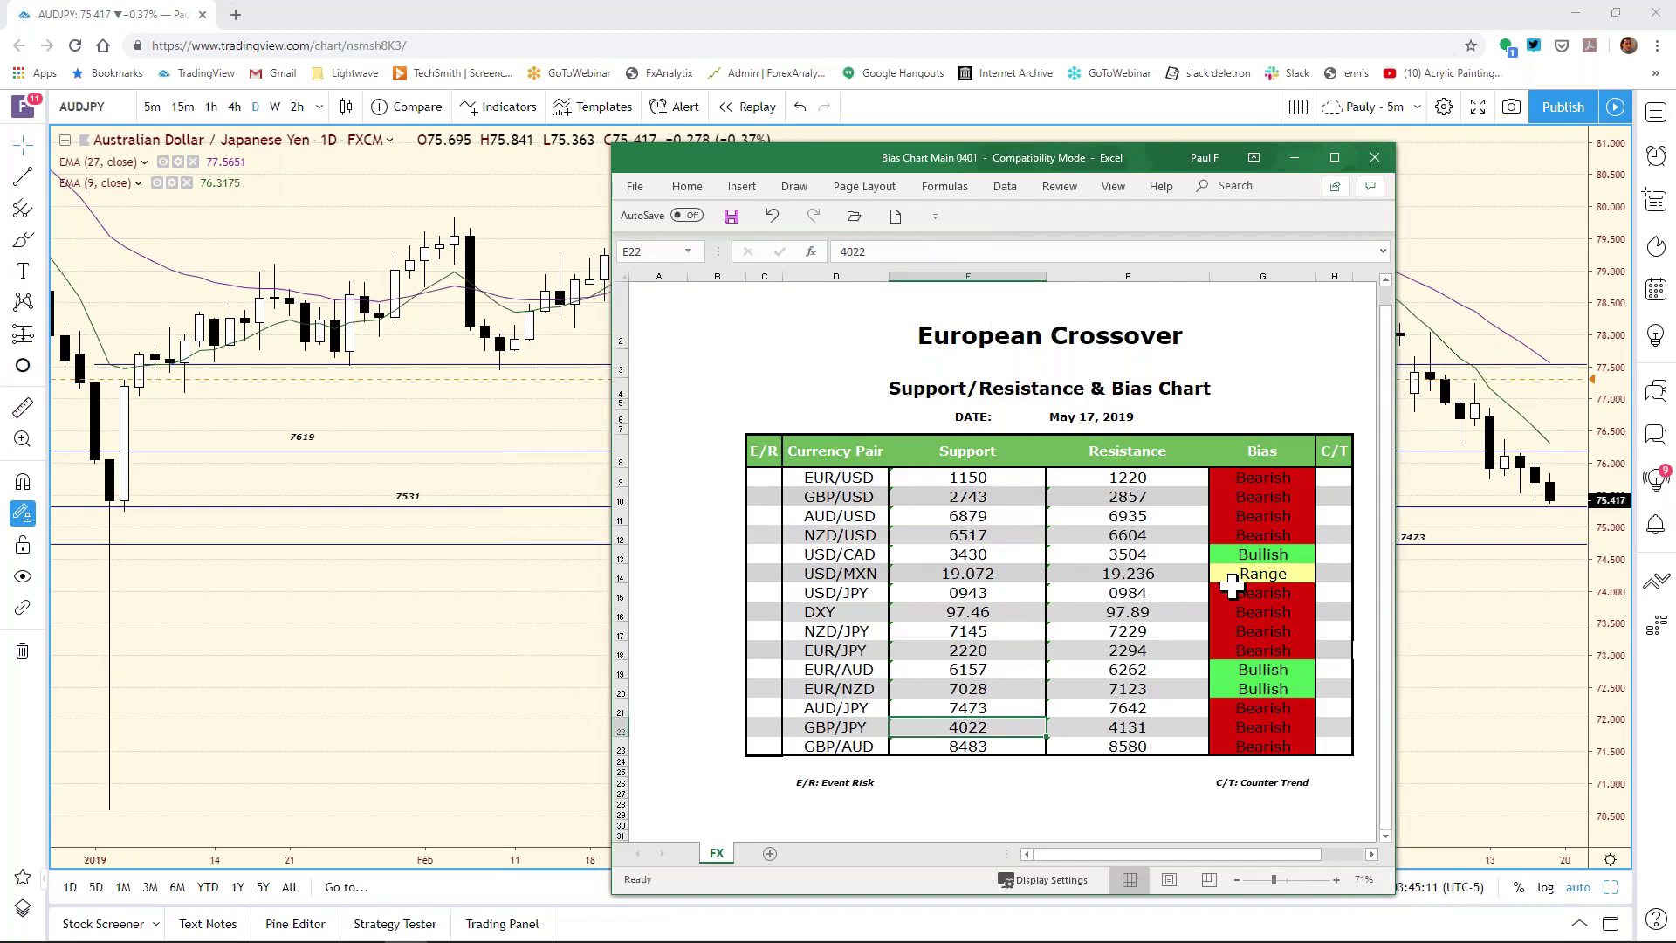
{"action": "left_click", "coordinate": [1511, 618]}
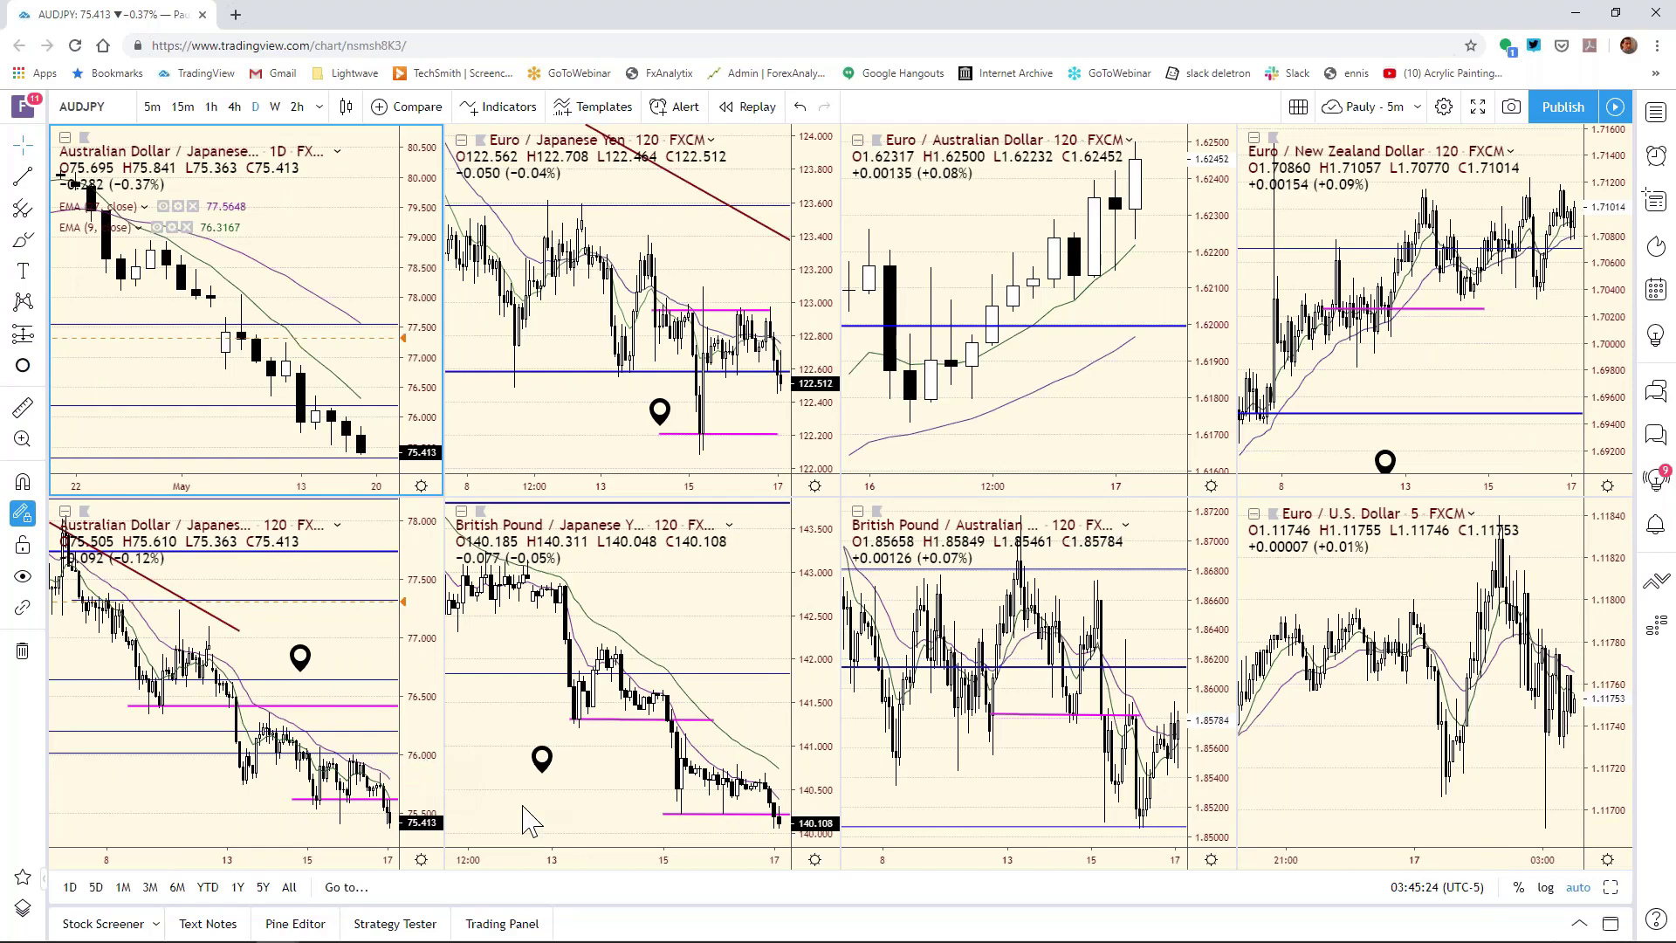
Step: Maximize the AUD/JPY 2-hour chart and zoom in on the 13–17 May candles
{"action": "left_click", "coordinate": [1606, 890]}
{"action": "left_click", "coordinate": [1609, 887]}
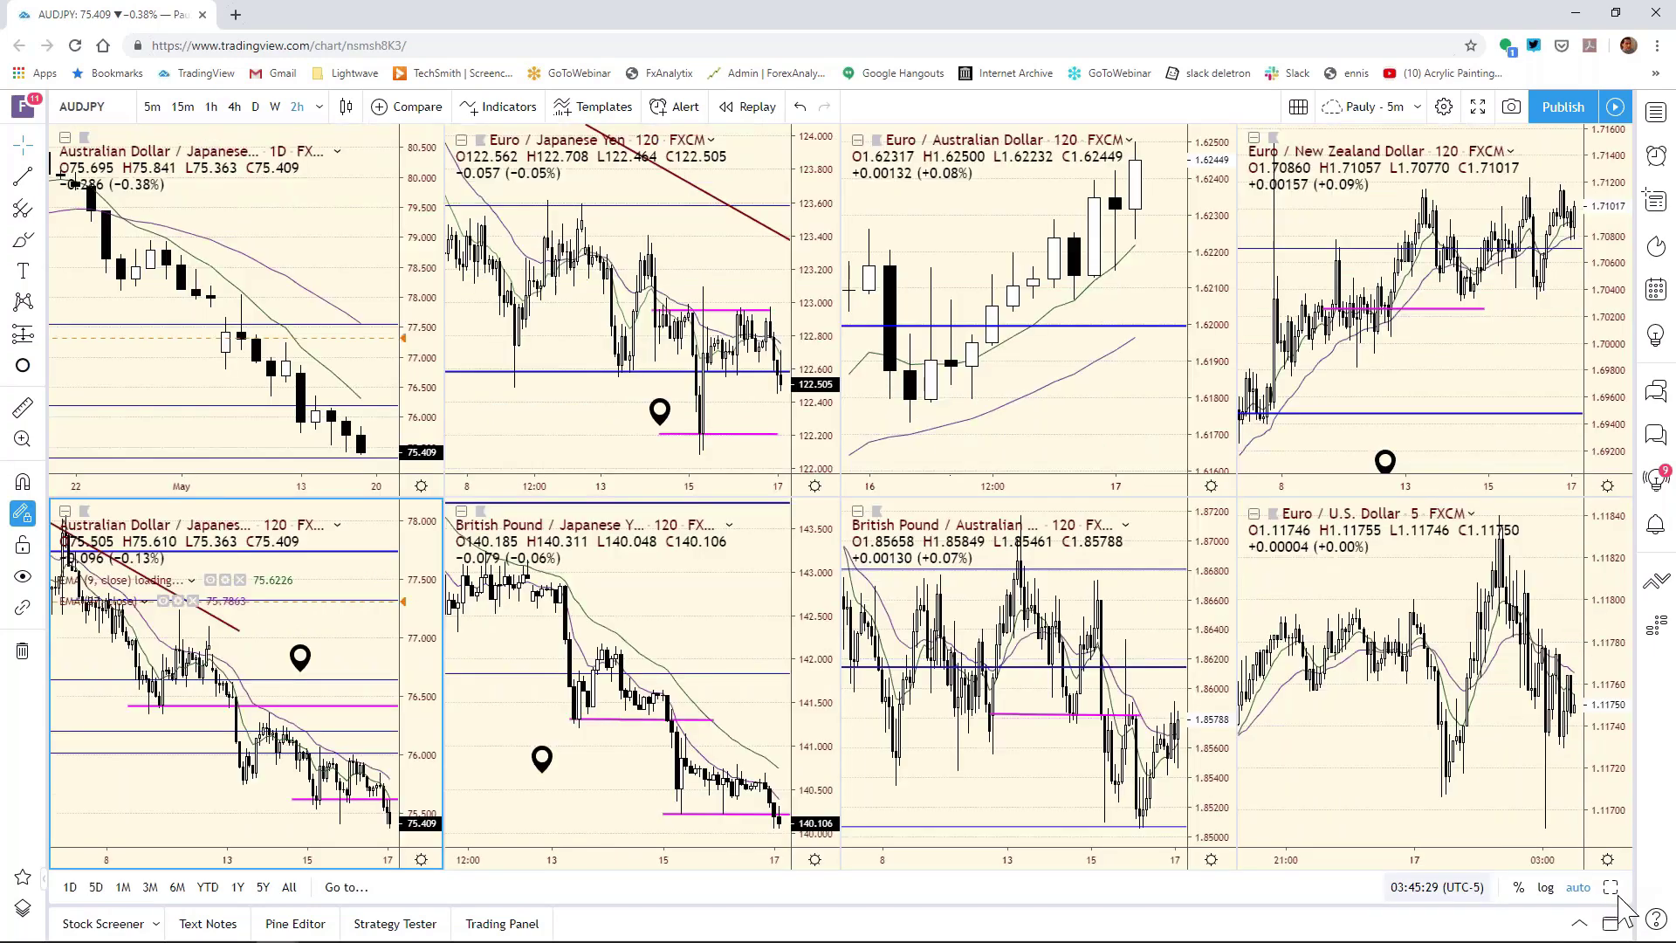
{"action": "left_click", "coordinate": [1609, 887]}
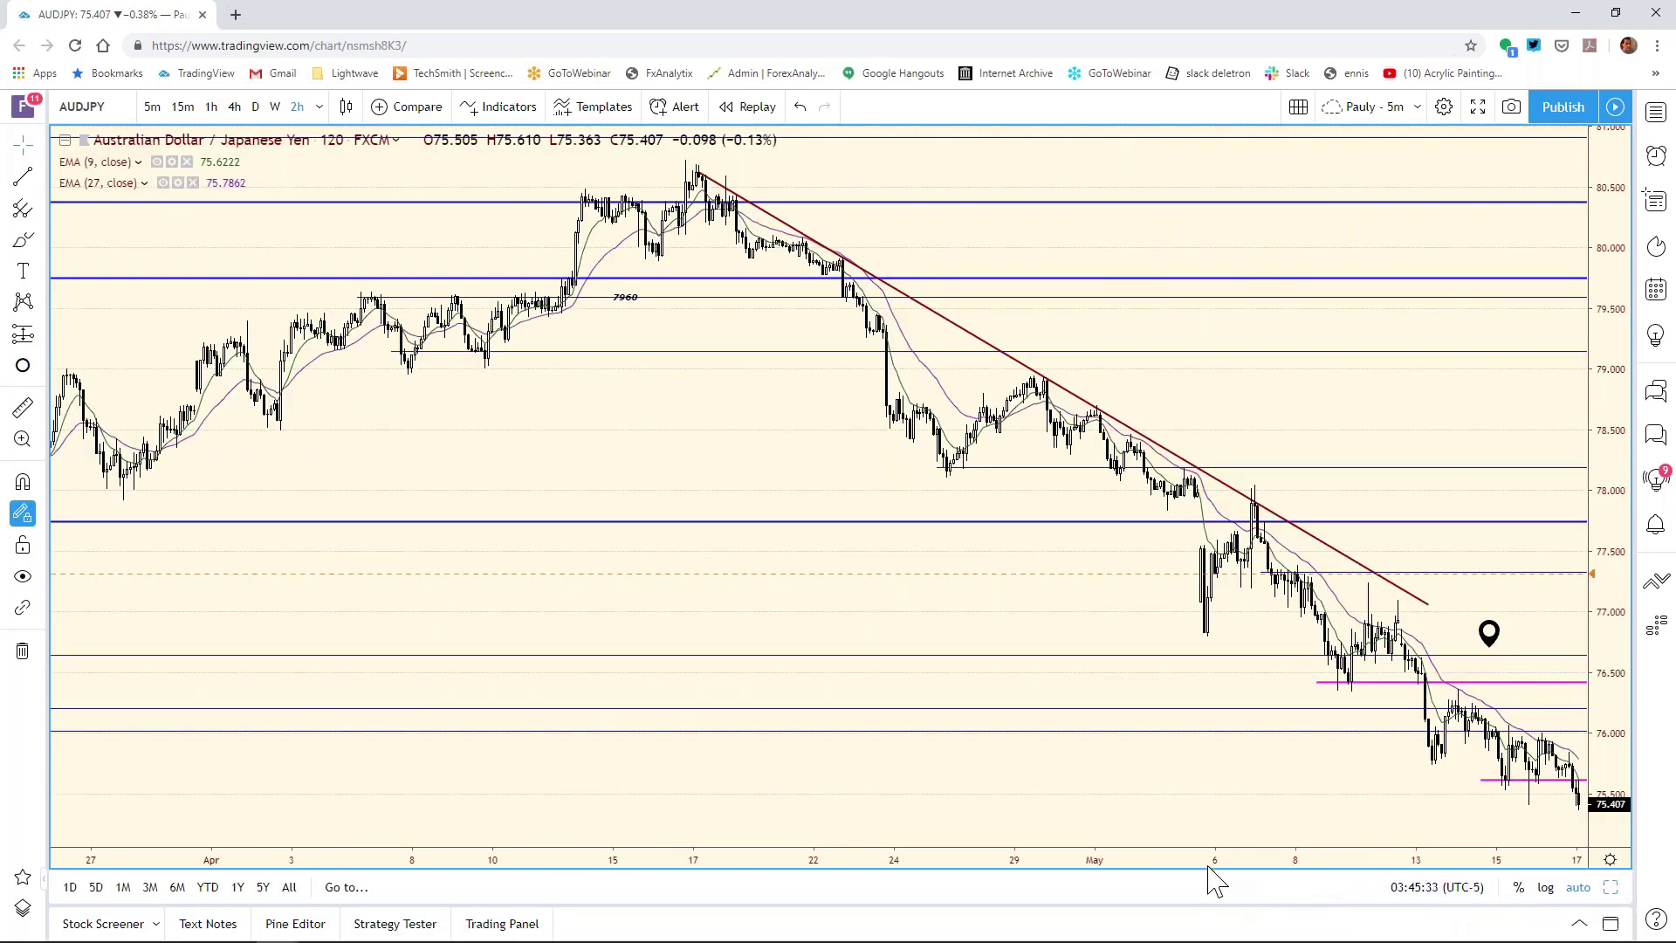
{"action": "left_click_drag", "start_coordinate": [1208, 862], "coordinate": [1459, 860]}
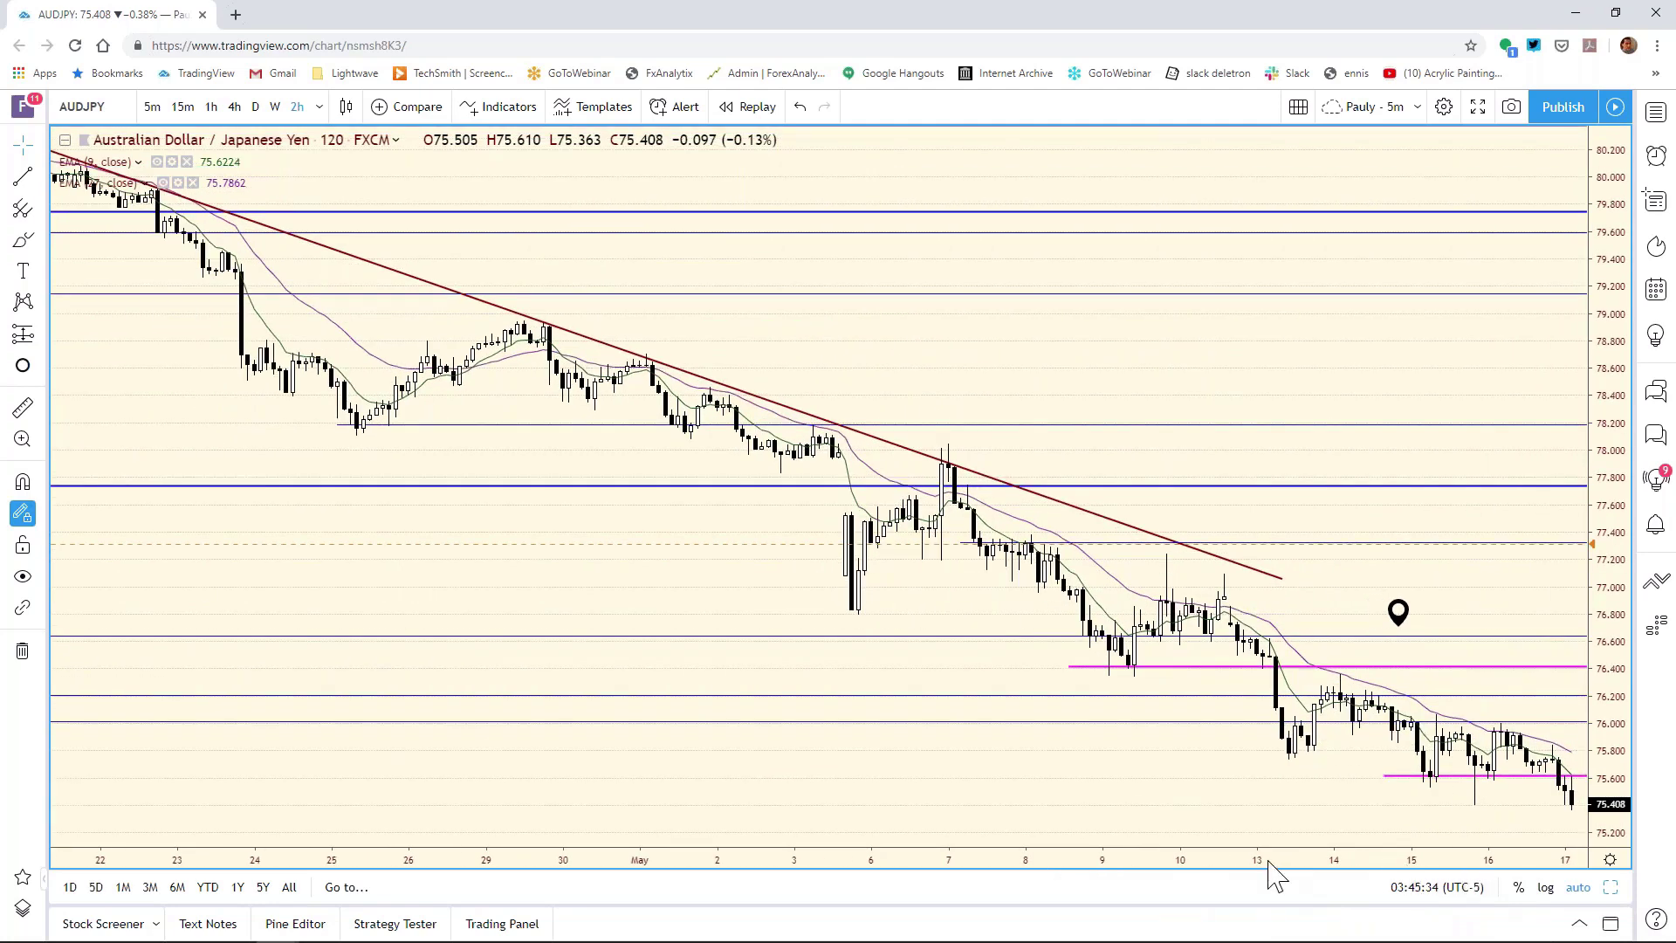
{"action": "scroll", "coordinate": [1169, 862], "scroll_direction": "up", "scroll_amount": 5}
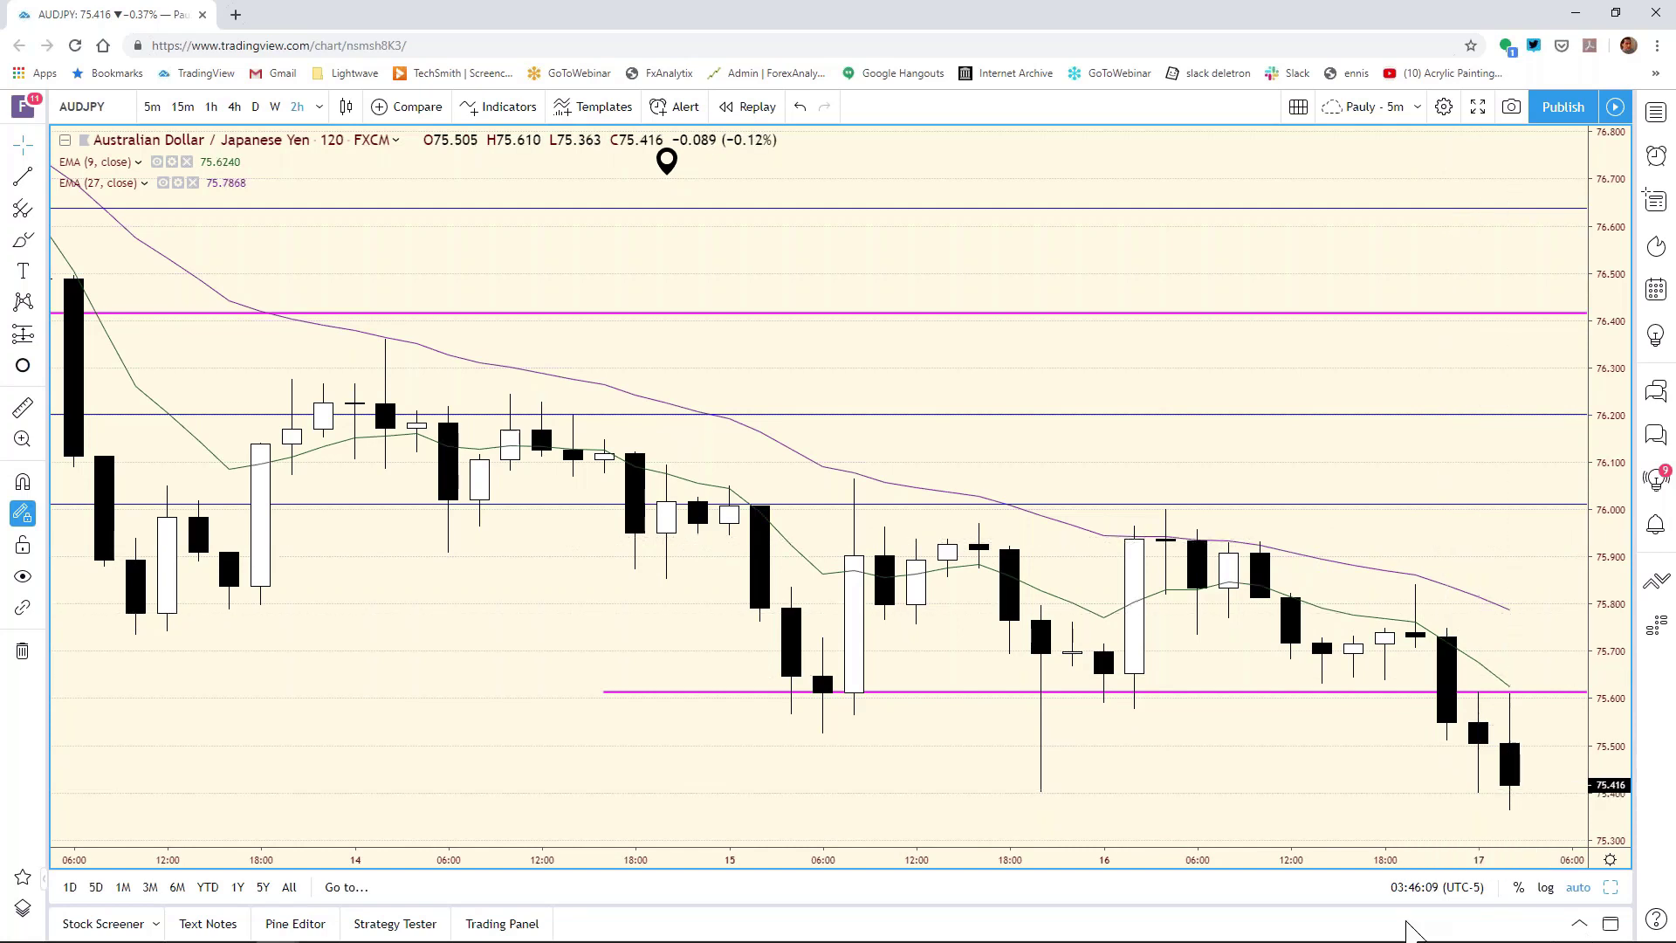
Step: Change the AUD/JPY resistance in cell F21 from 7642 to 7594, then return to TradingView
{"action": "mouse_move", "coordinate": [411, 929]}
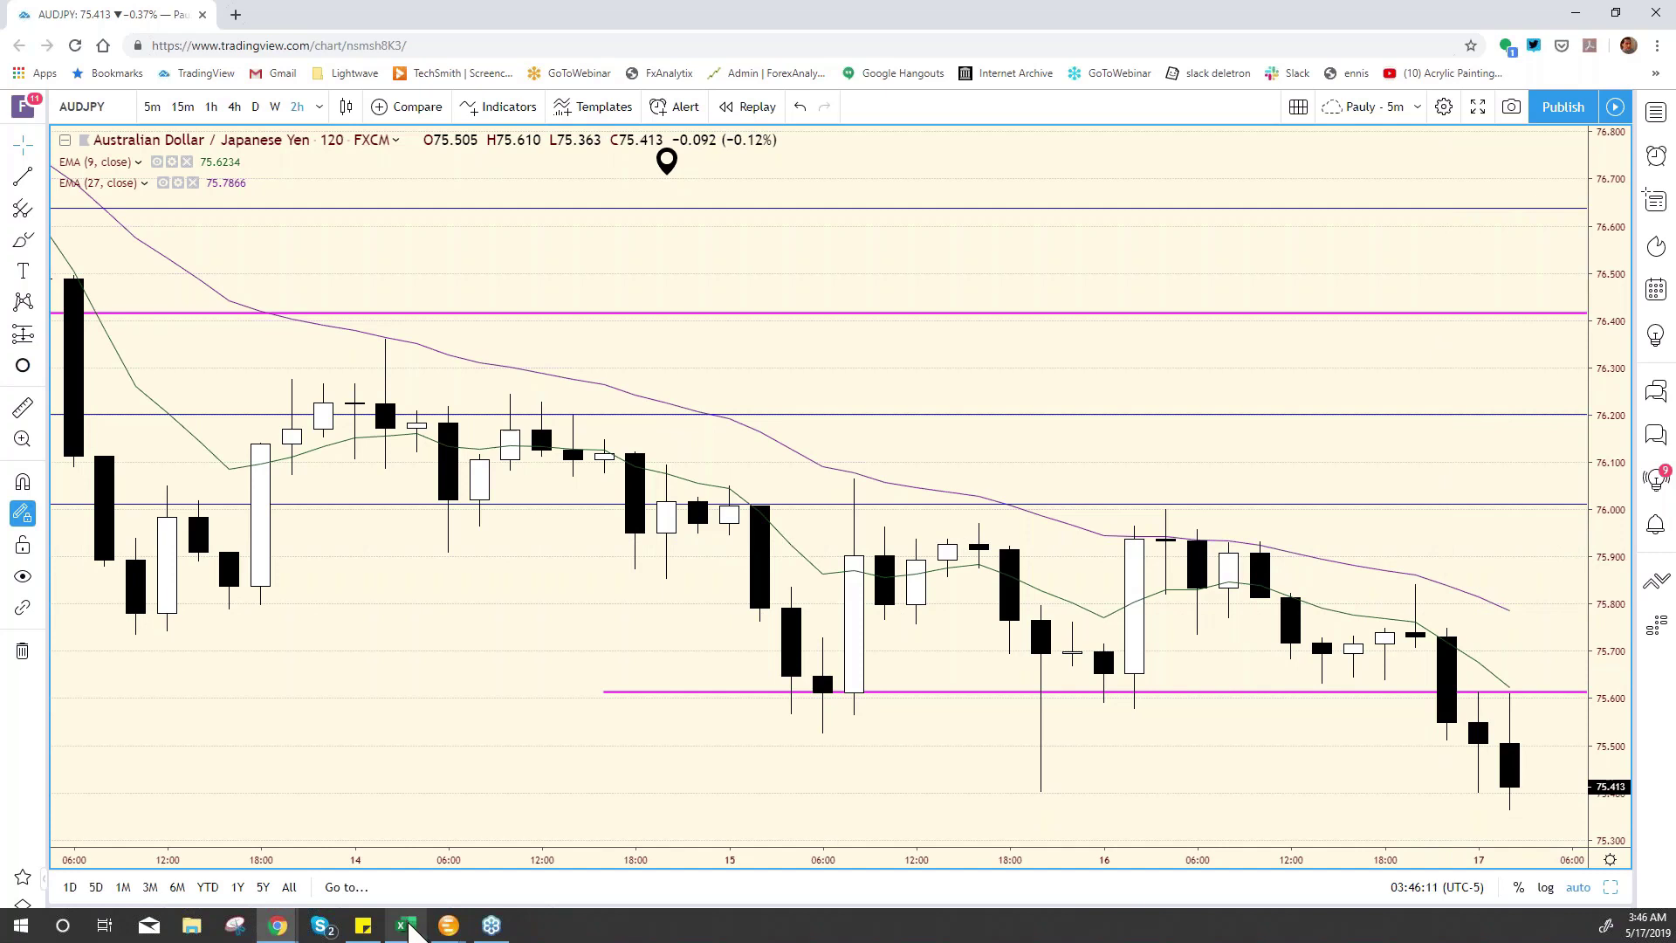
{"action": "left_click", "coordinate": [407, 925]}
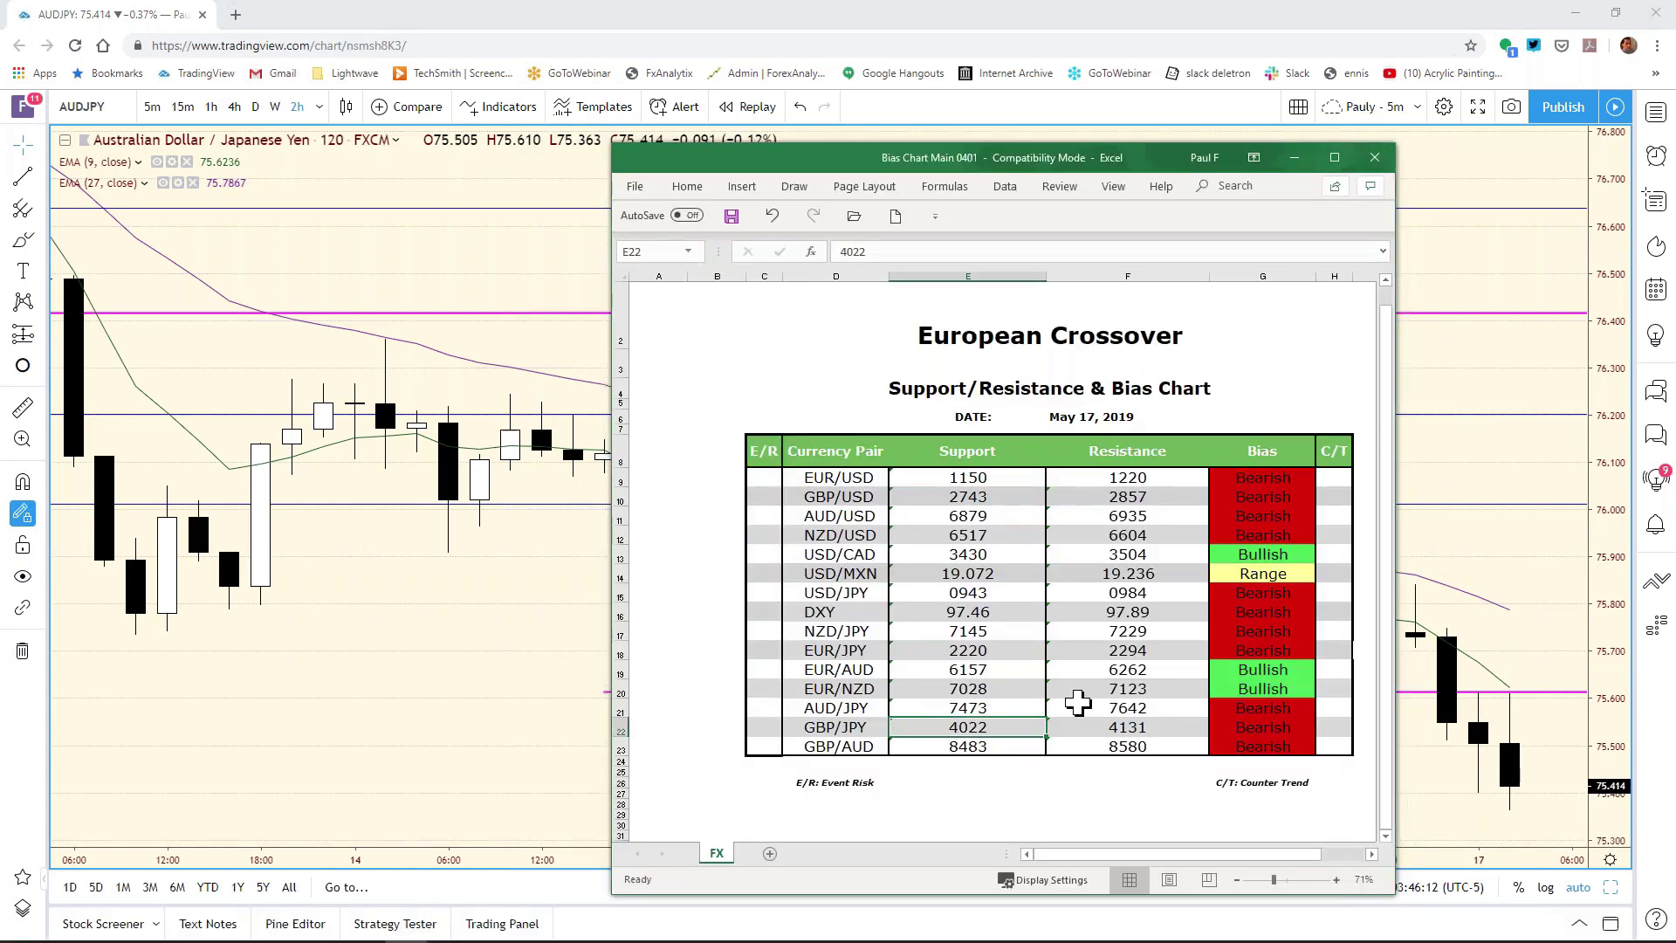
{"action": "left_click", "coordinate": [1124, 724]}
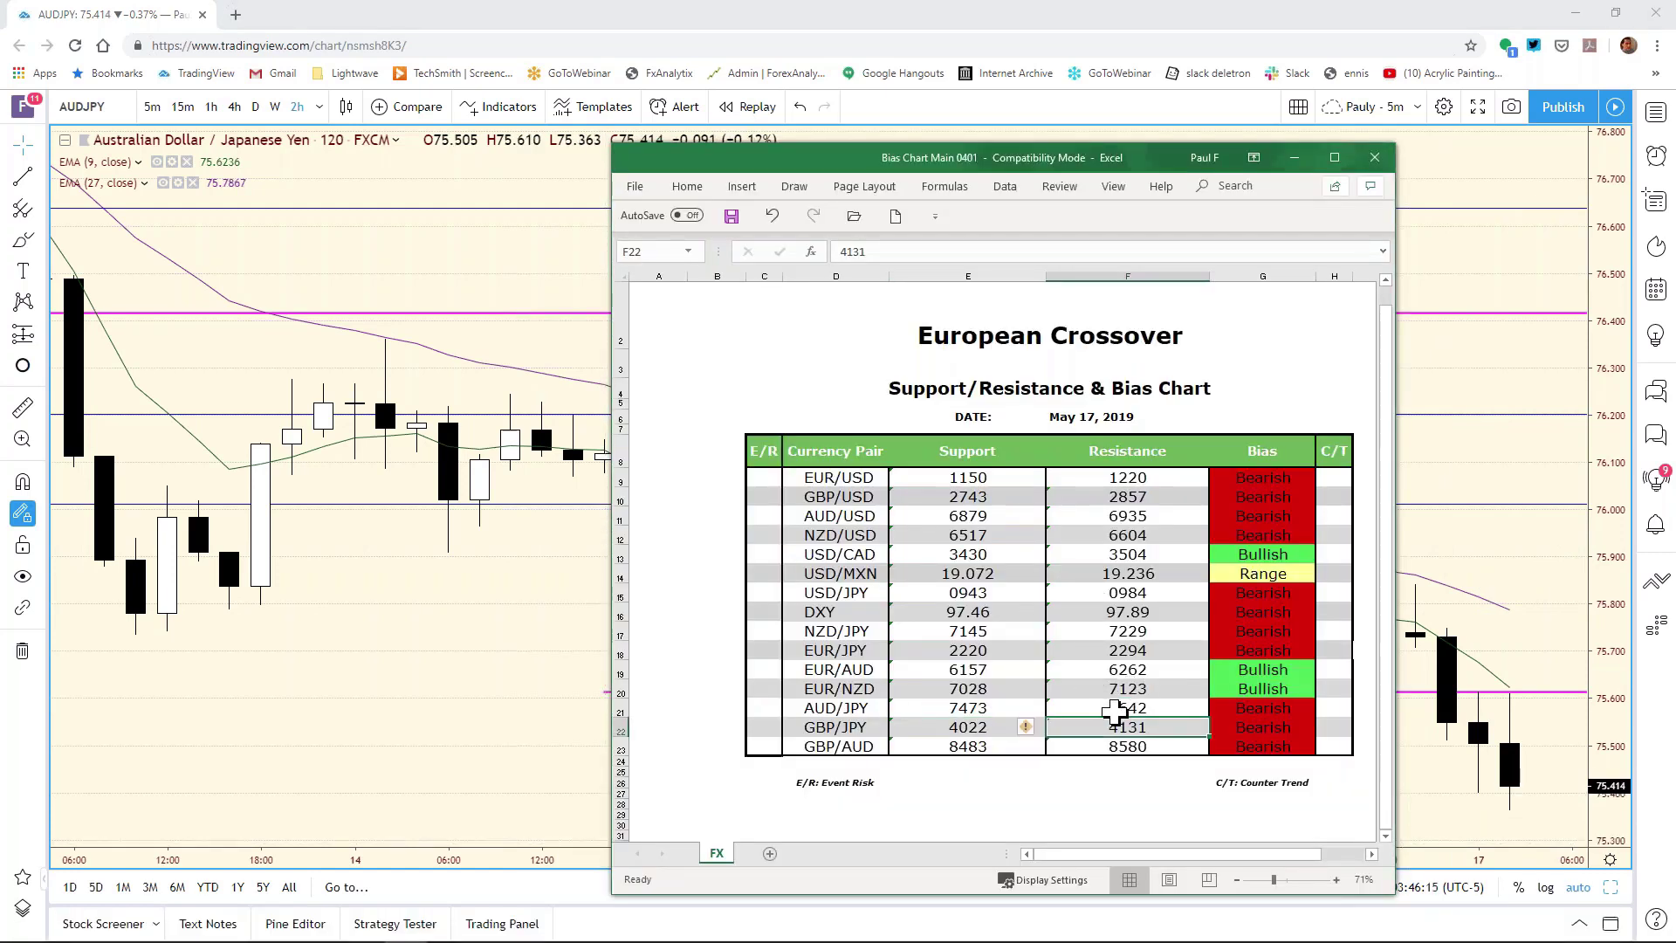
{"action": "left_click", "coordinate": [1114, 709]}
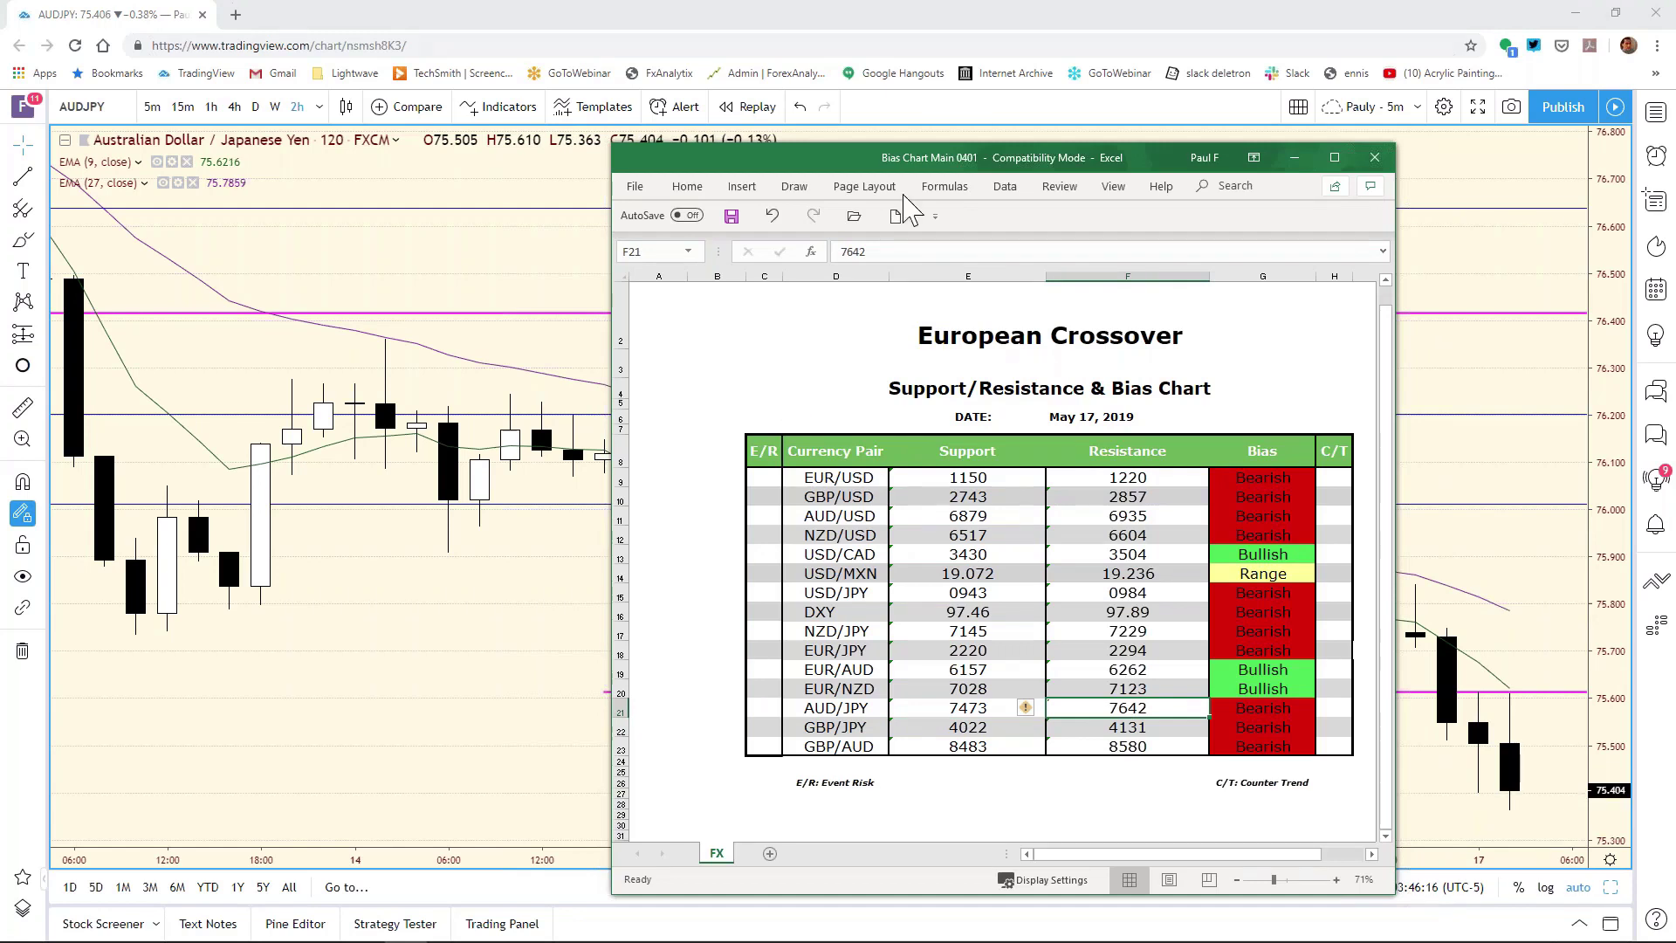
{"action": "left_click", "coordinate": [884, 254]}
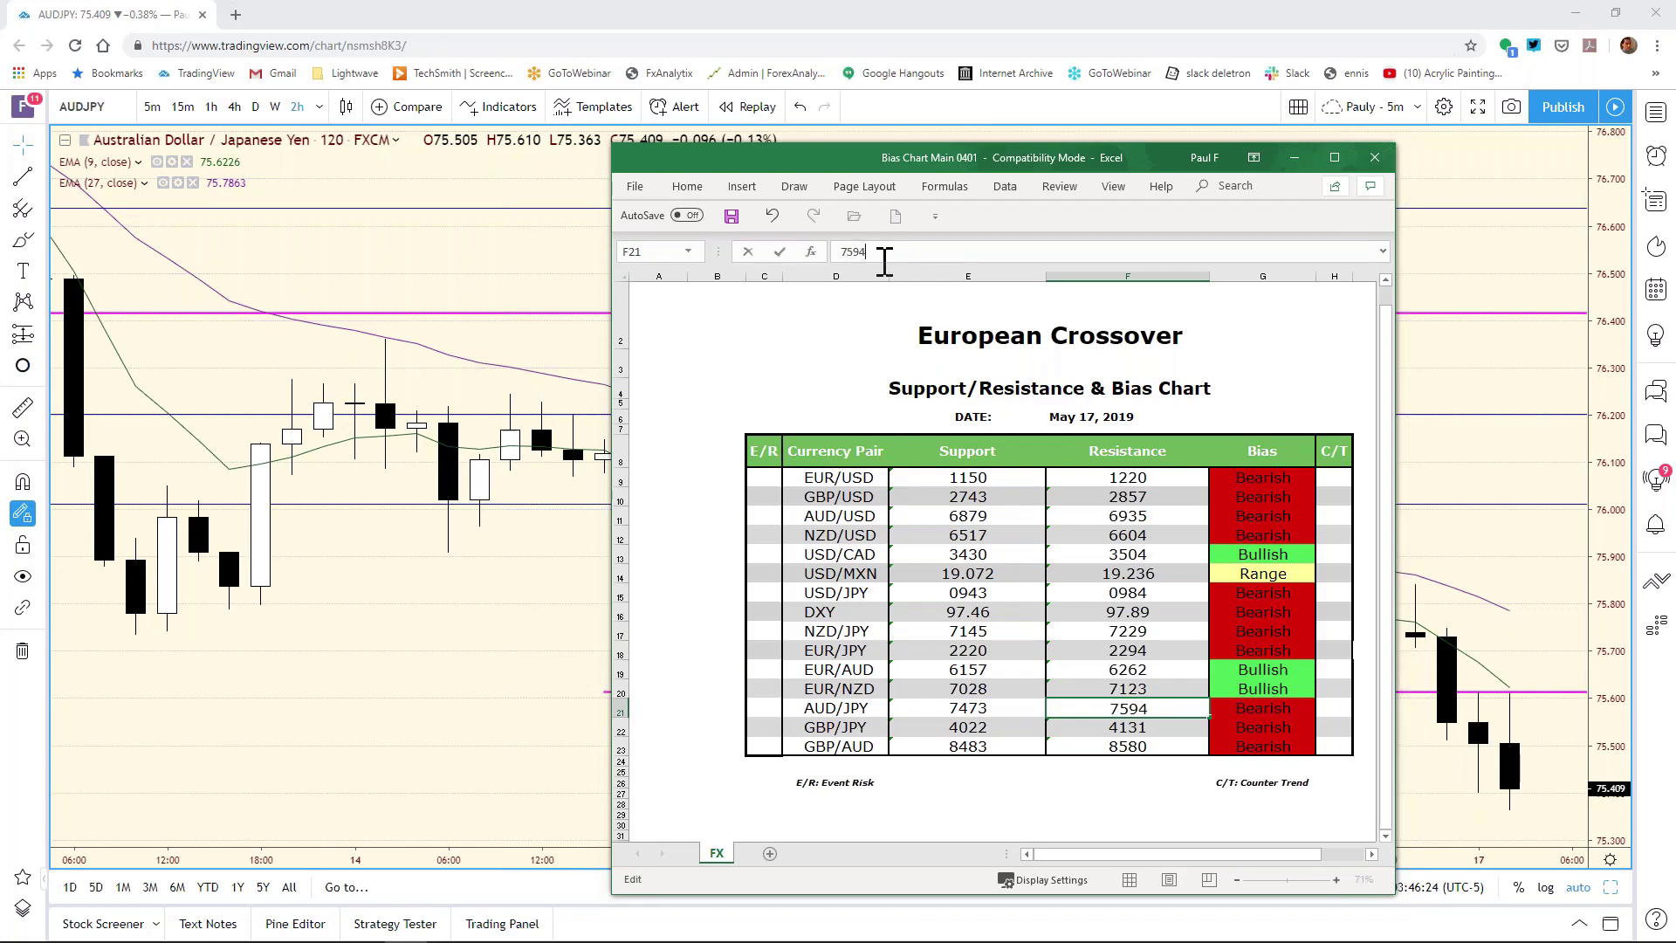
{"action": "type", "text": "7594"}
{"action": "key", "text": "Return"}
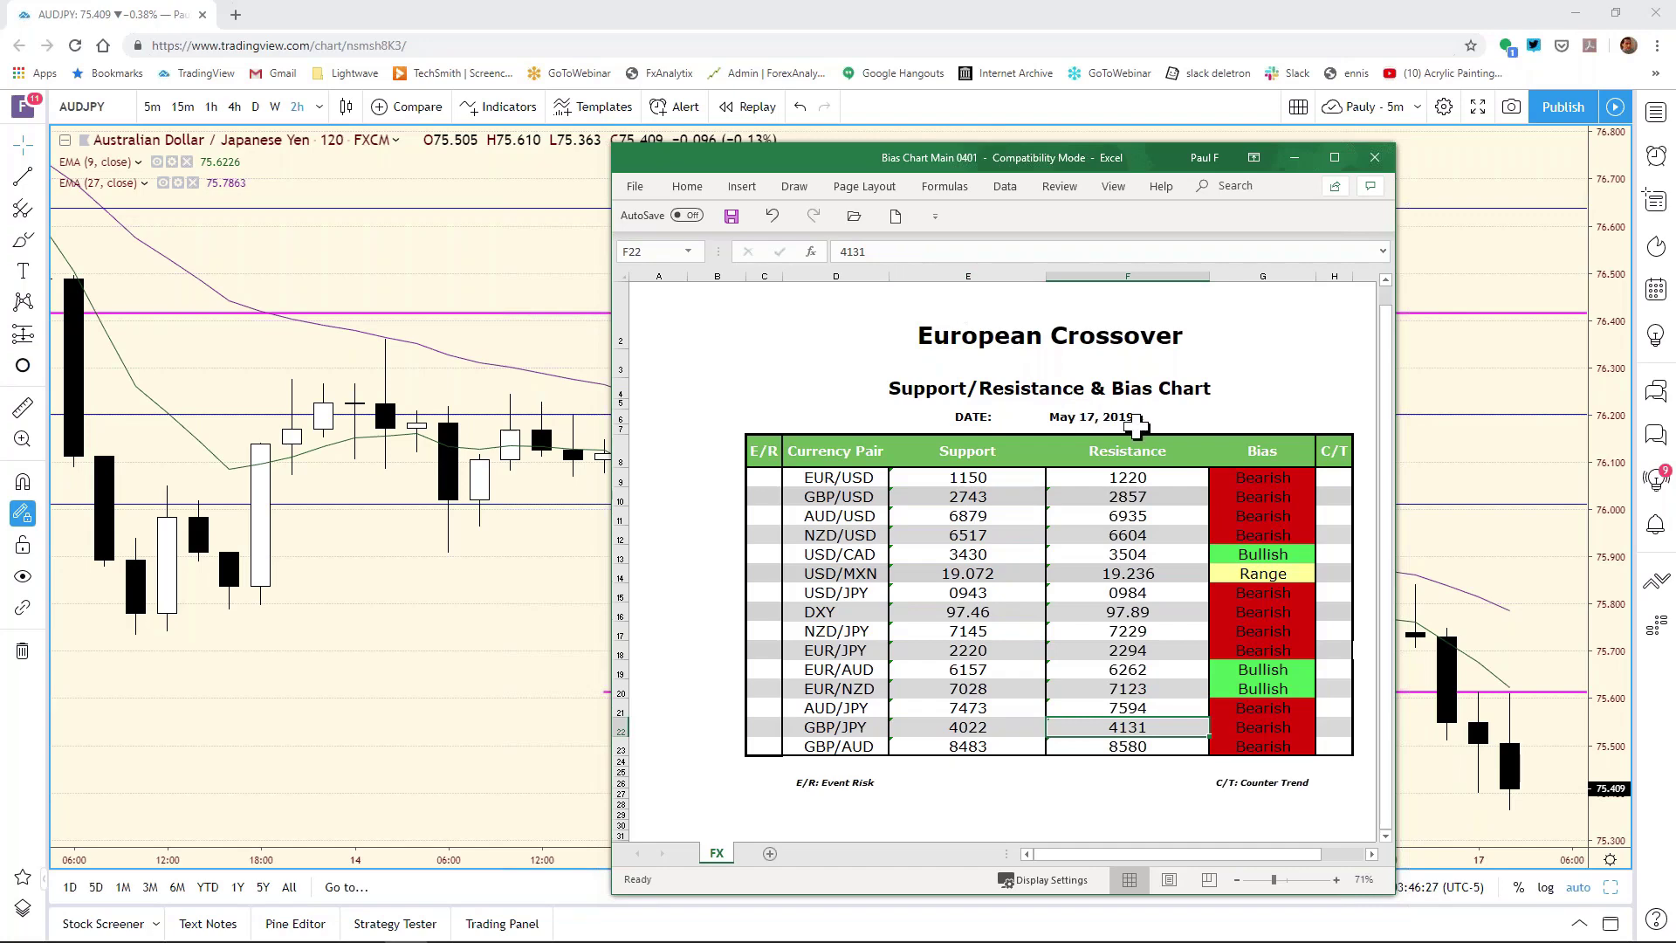
{"action": "left_click", "coordinate": [1447, 428]}
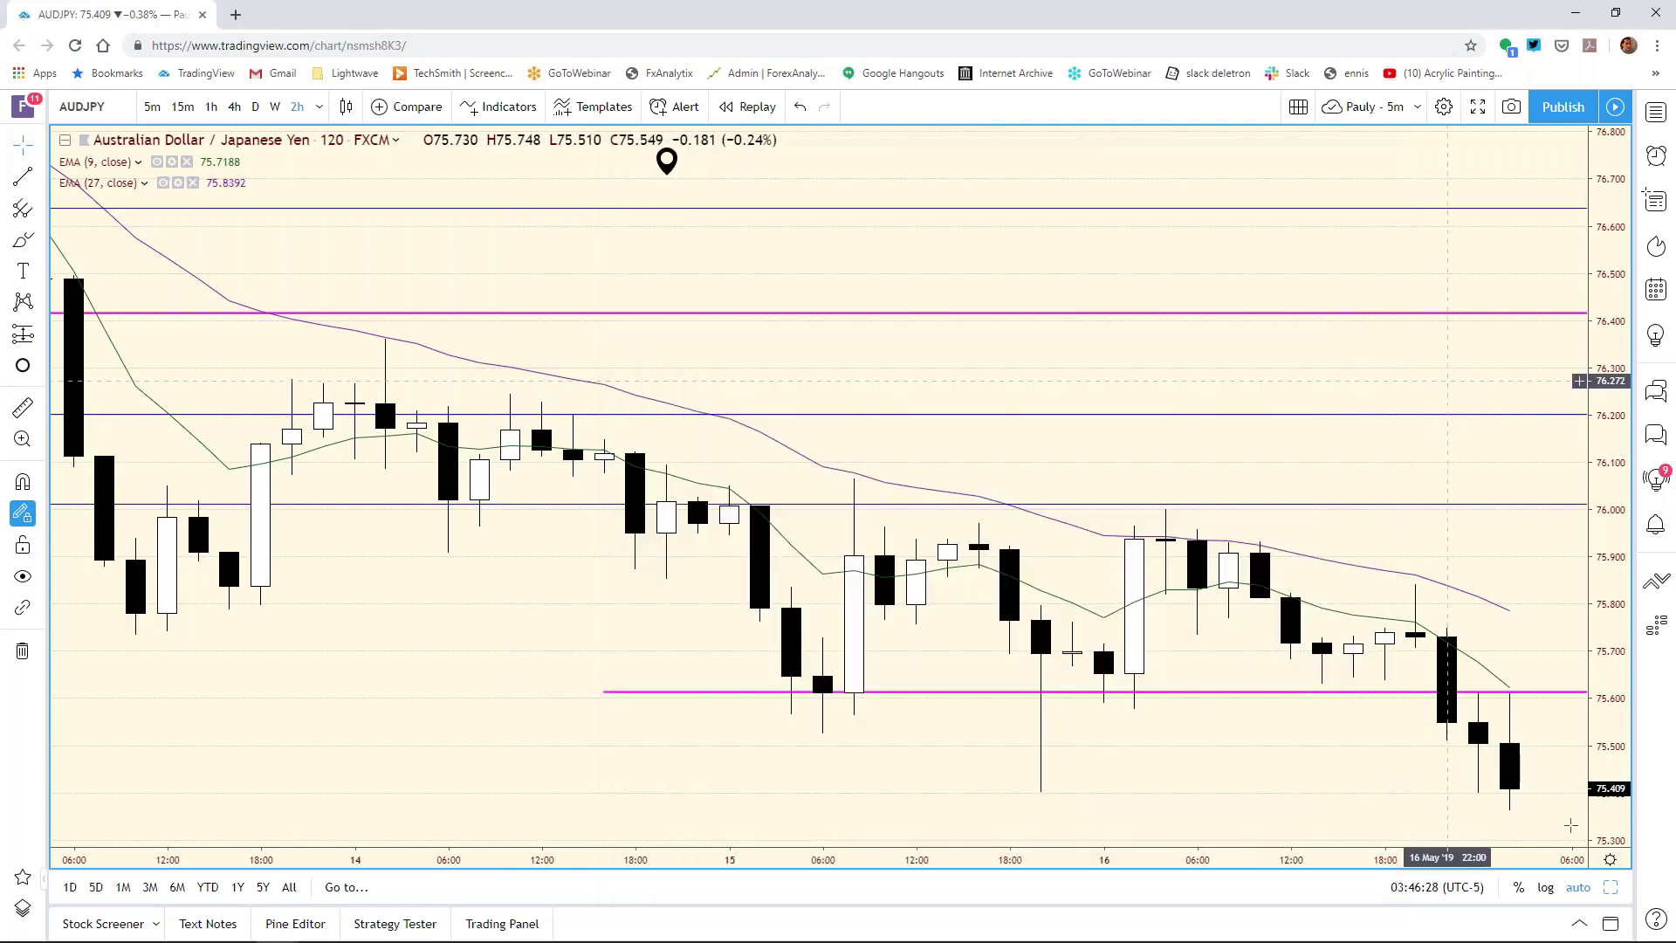
Step: Switch from the 2-hour view to the AUD/JPY daily chart at full size
{"action": "left_click", "coordinate": [1607, 887]}
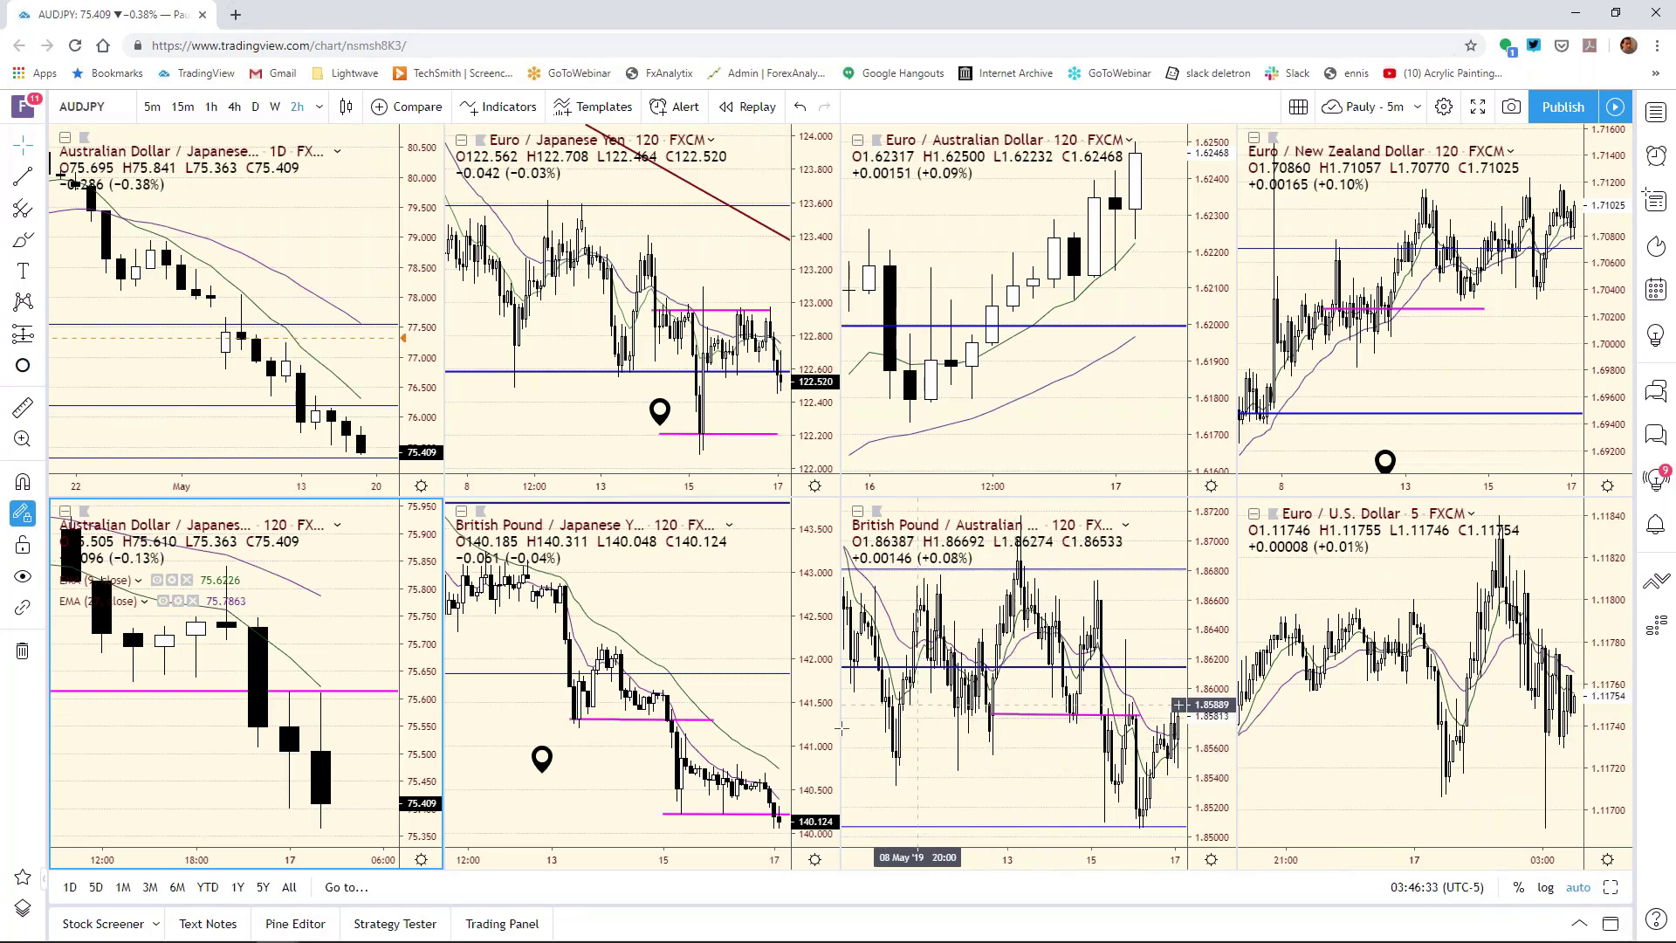
{"action": "left_click", "coordinate": [406, 349]}
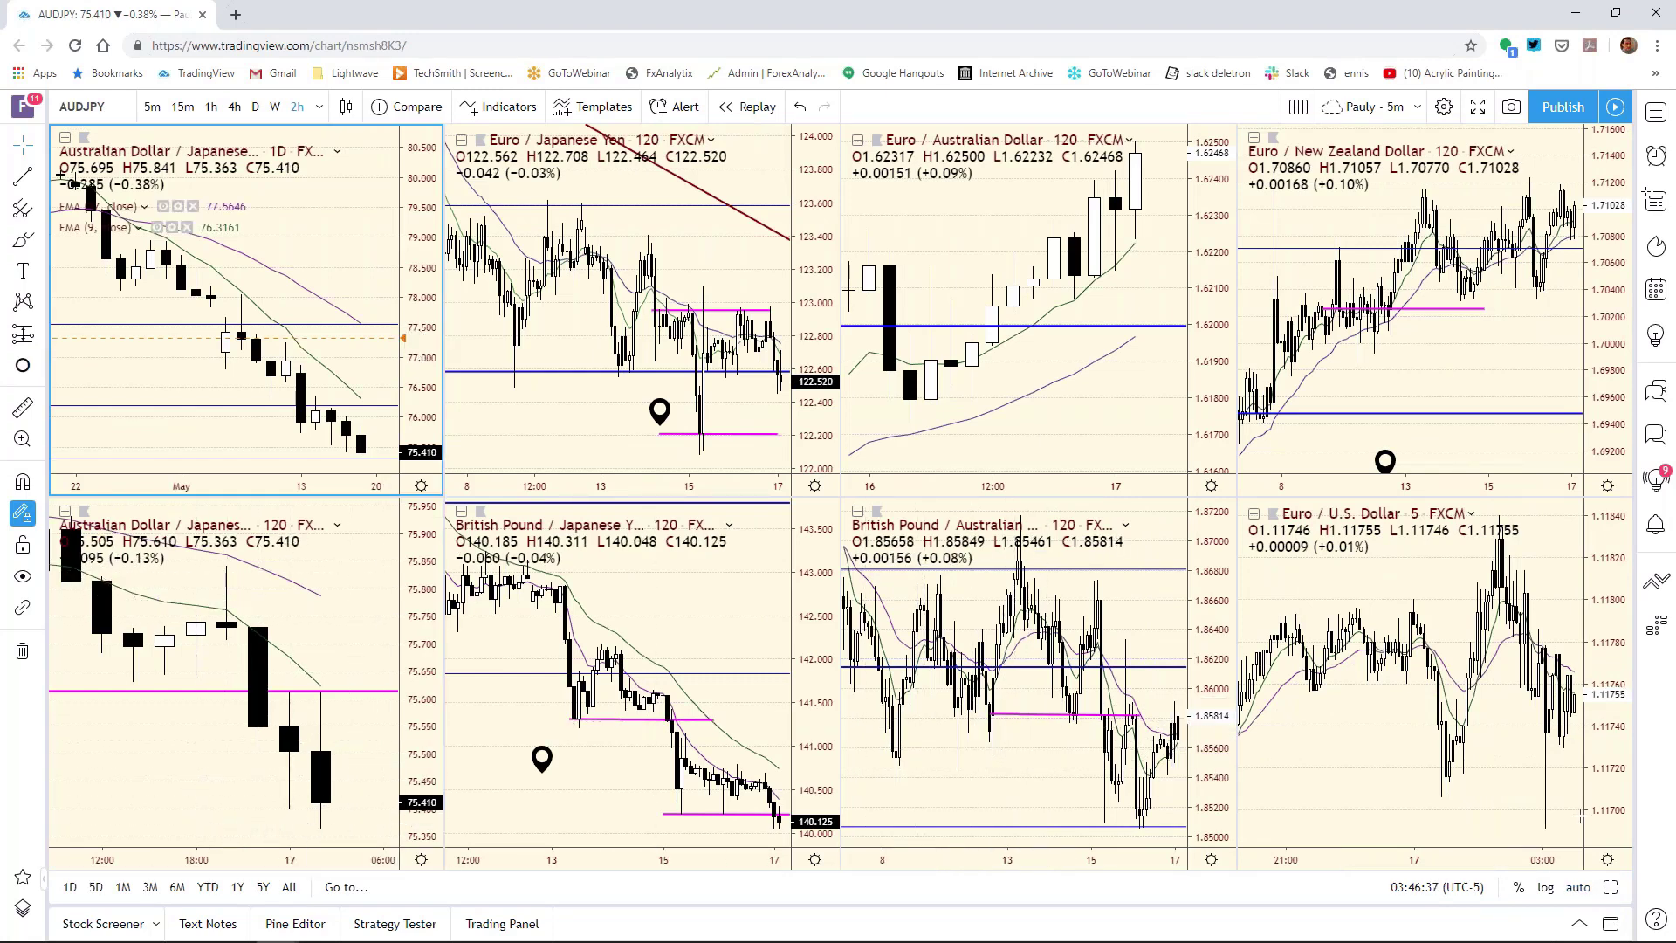
{"action": "left_click", "coordinate": [1611, 887]}
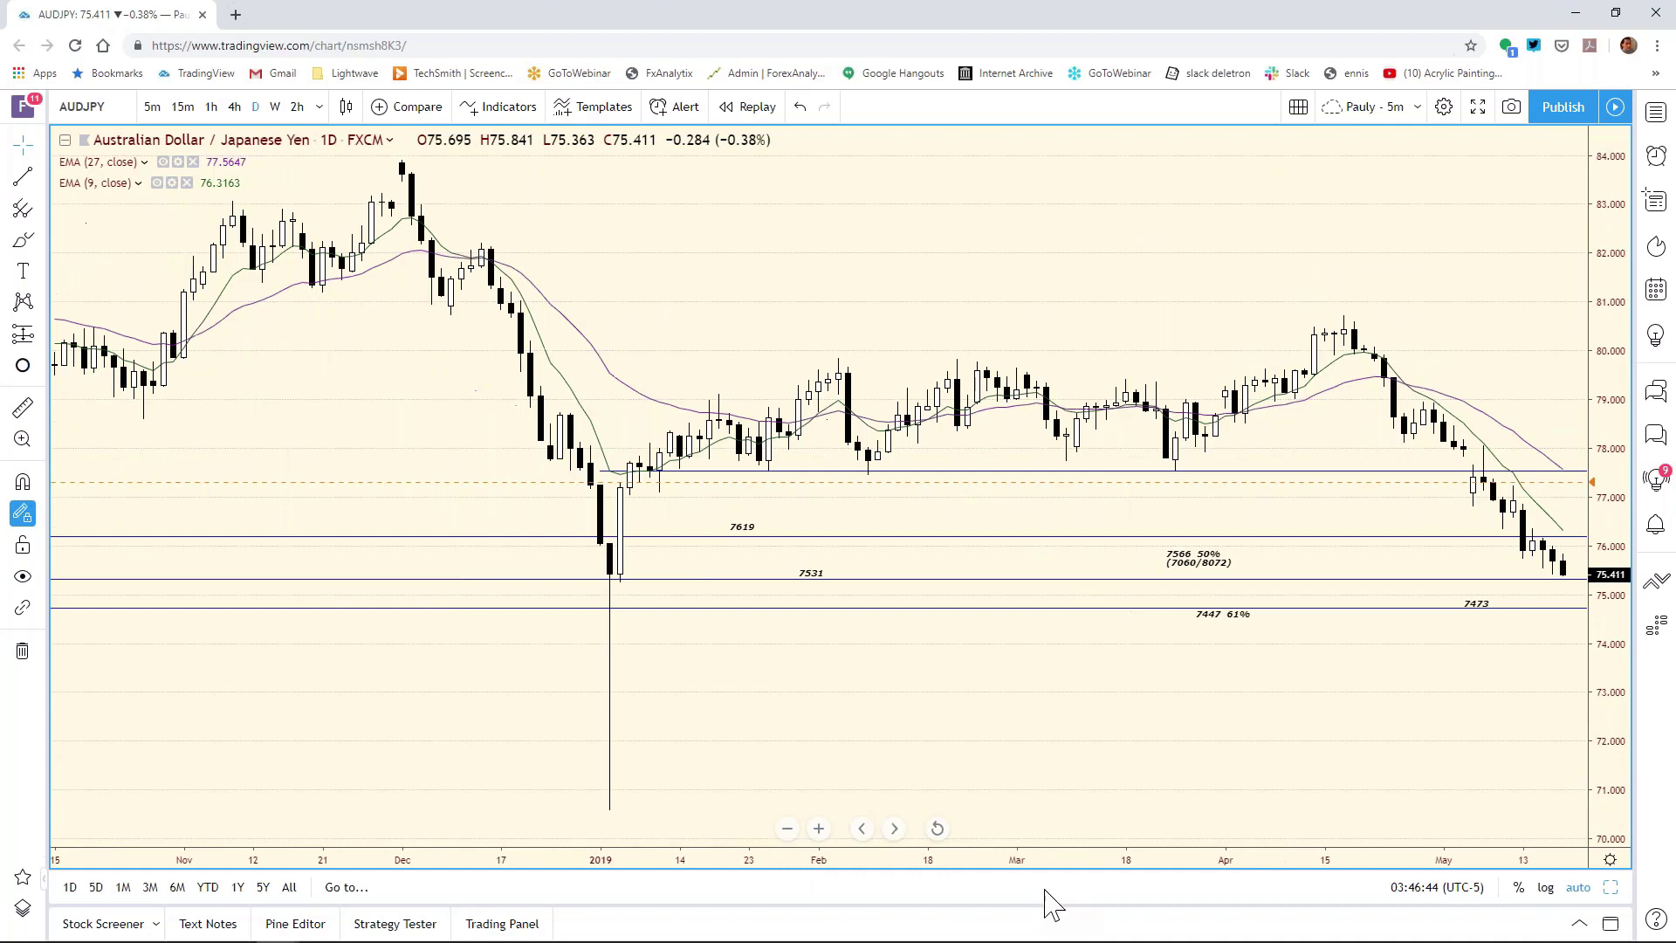
Step: Zoom out over longer AUD/JPY history, refocus on Sep 2017–May 2019, then restore the grid
{"action": "left_click_drag", "start_coordinate": [1115, 866], "coordinate": [1387, 835]}
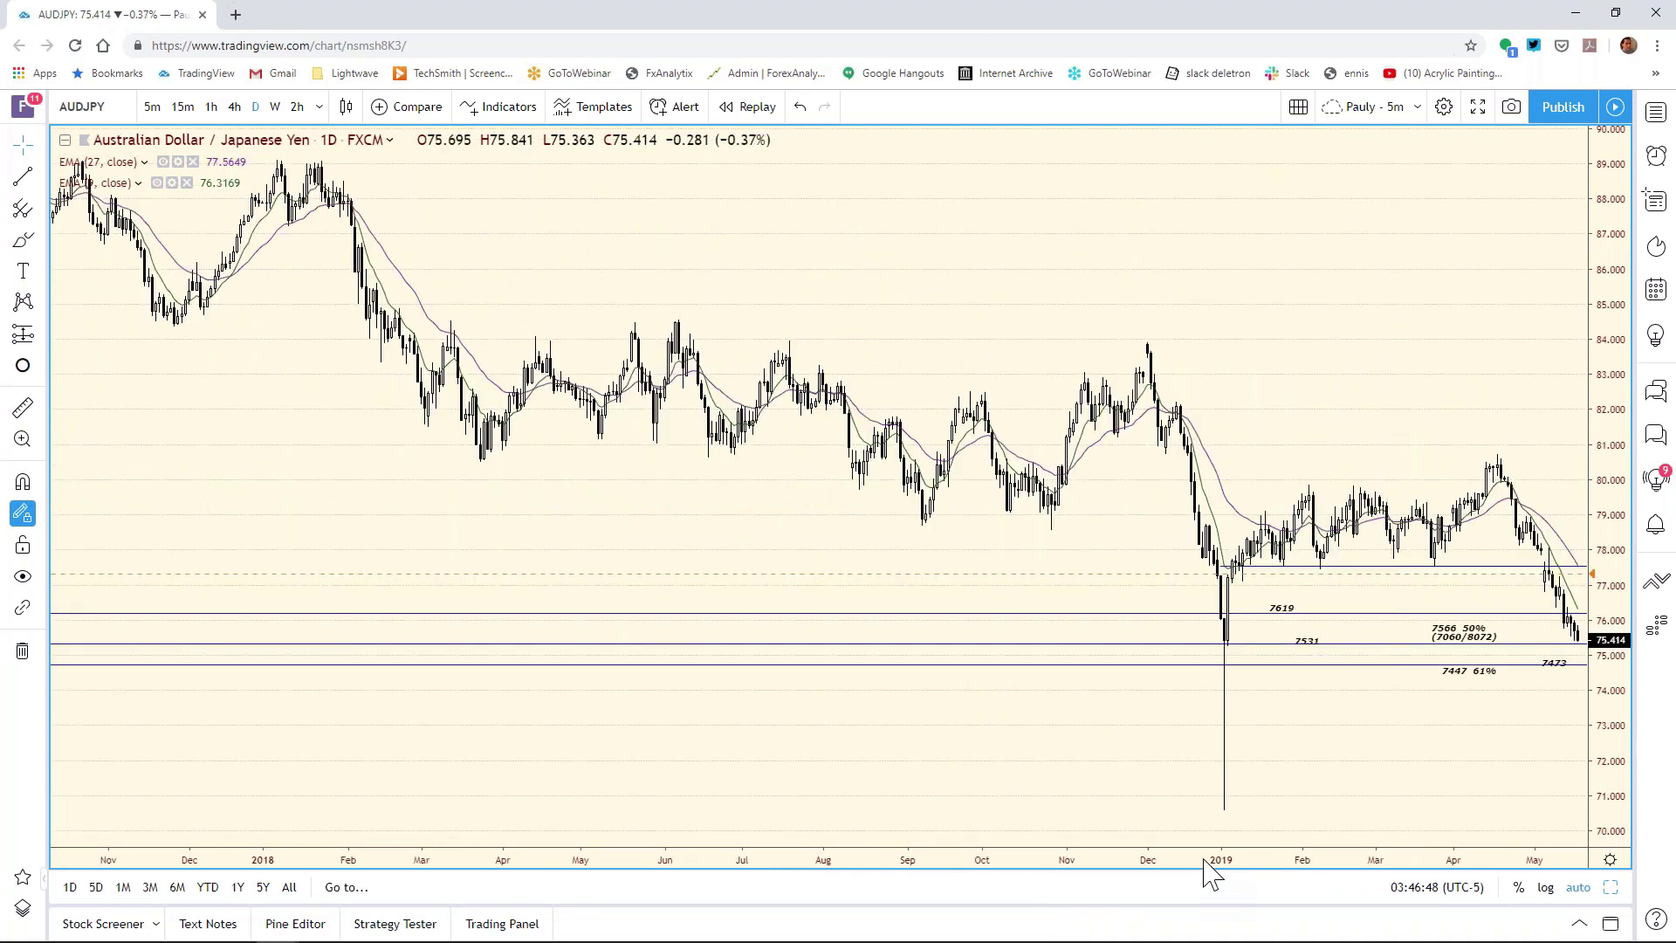
{"action": "left_click_drag", "start_coordinate": [1243, 876], "coordinate": [1375, 873]}
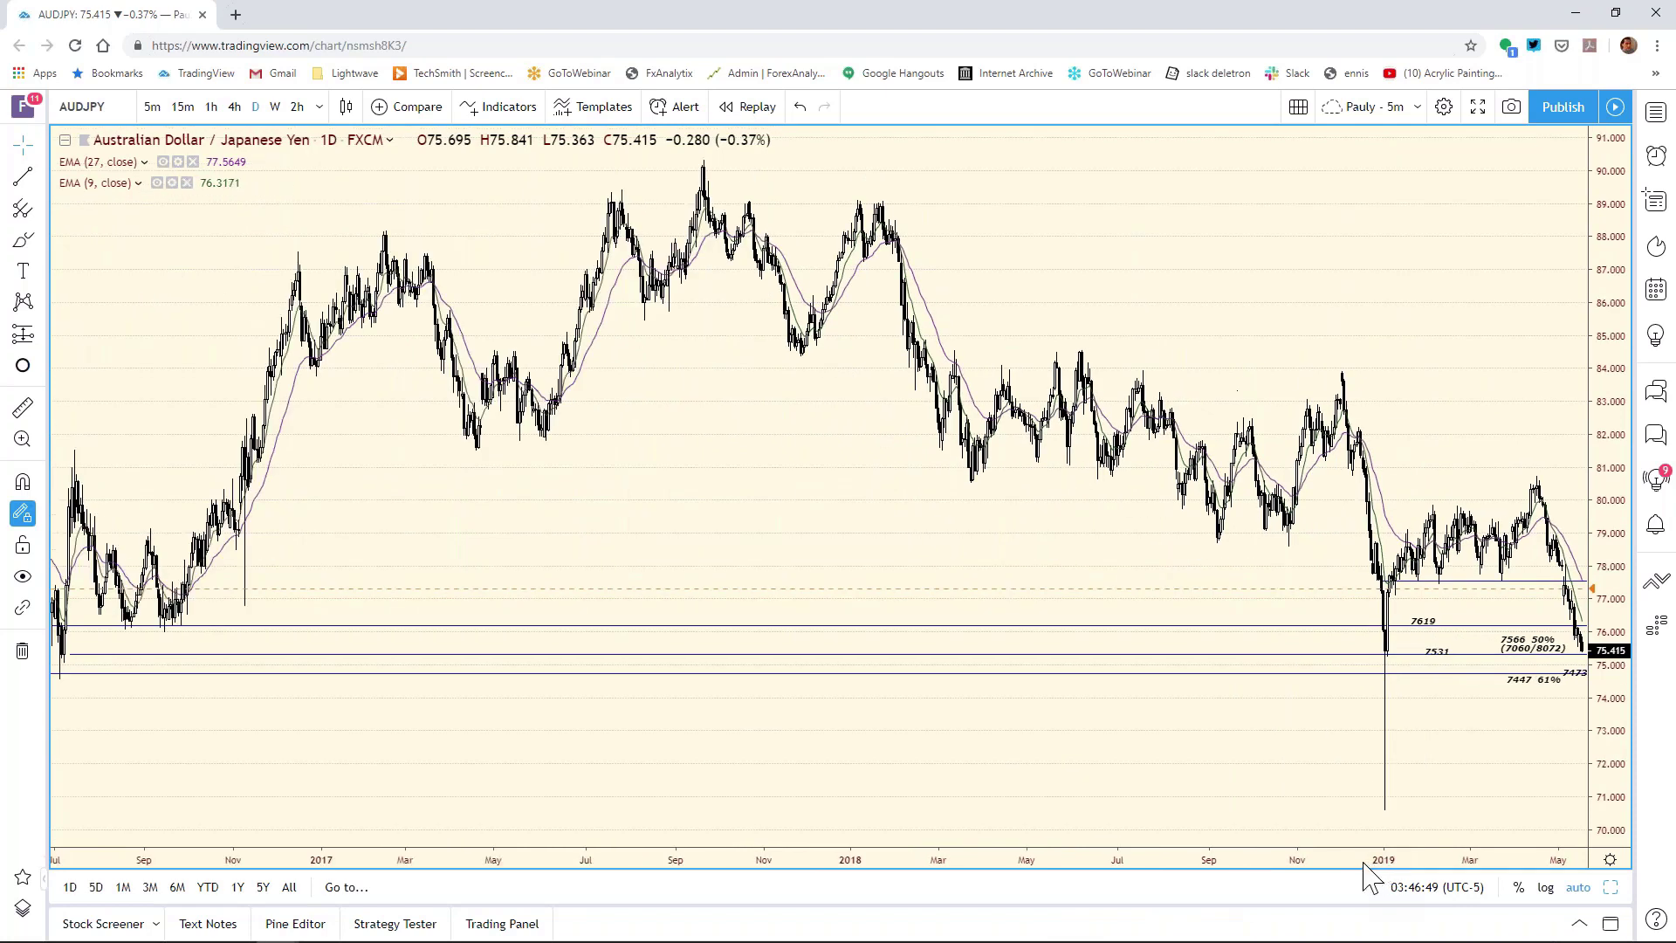
{"action": "left_click_drag", "start_coordinate": [388, 851], "coordinate": [567, 863]}
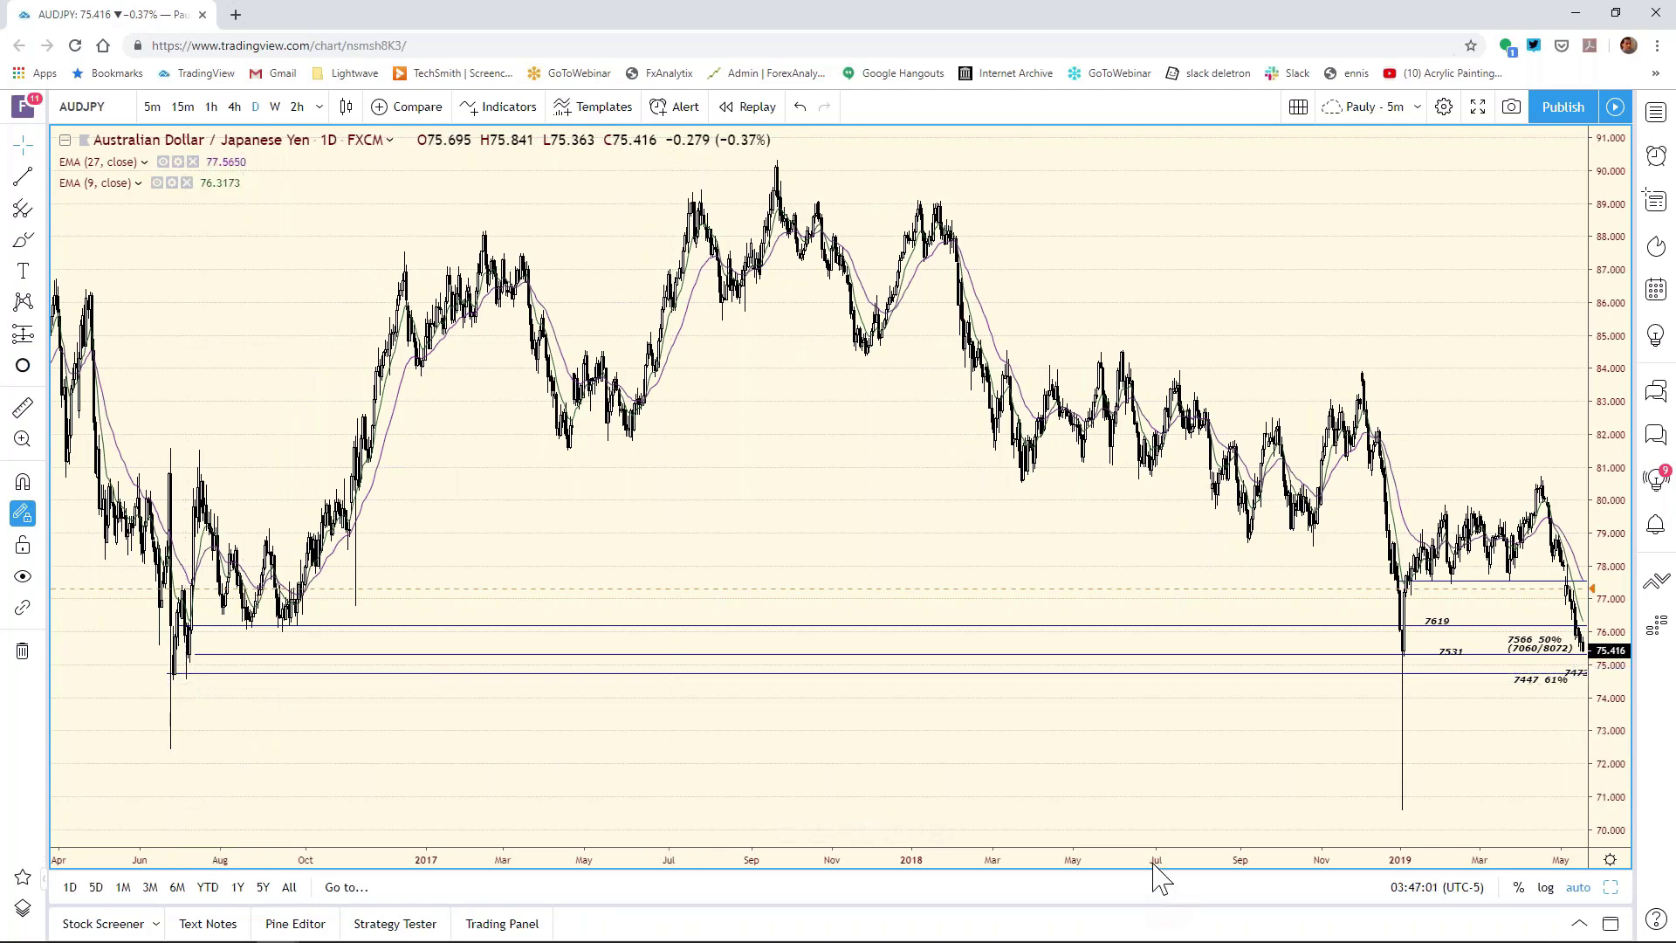
{"action": "left_click_drag", "start_coordinate": [1145, 864], "coordinate": [1015, 857]}
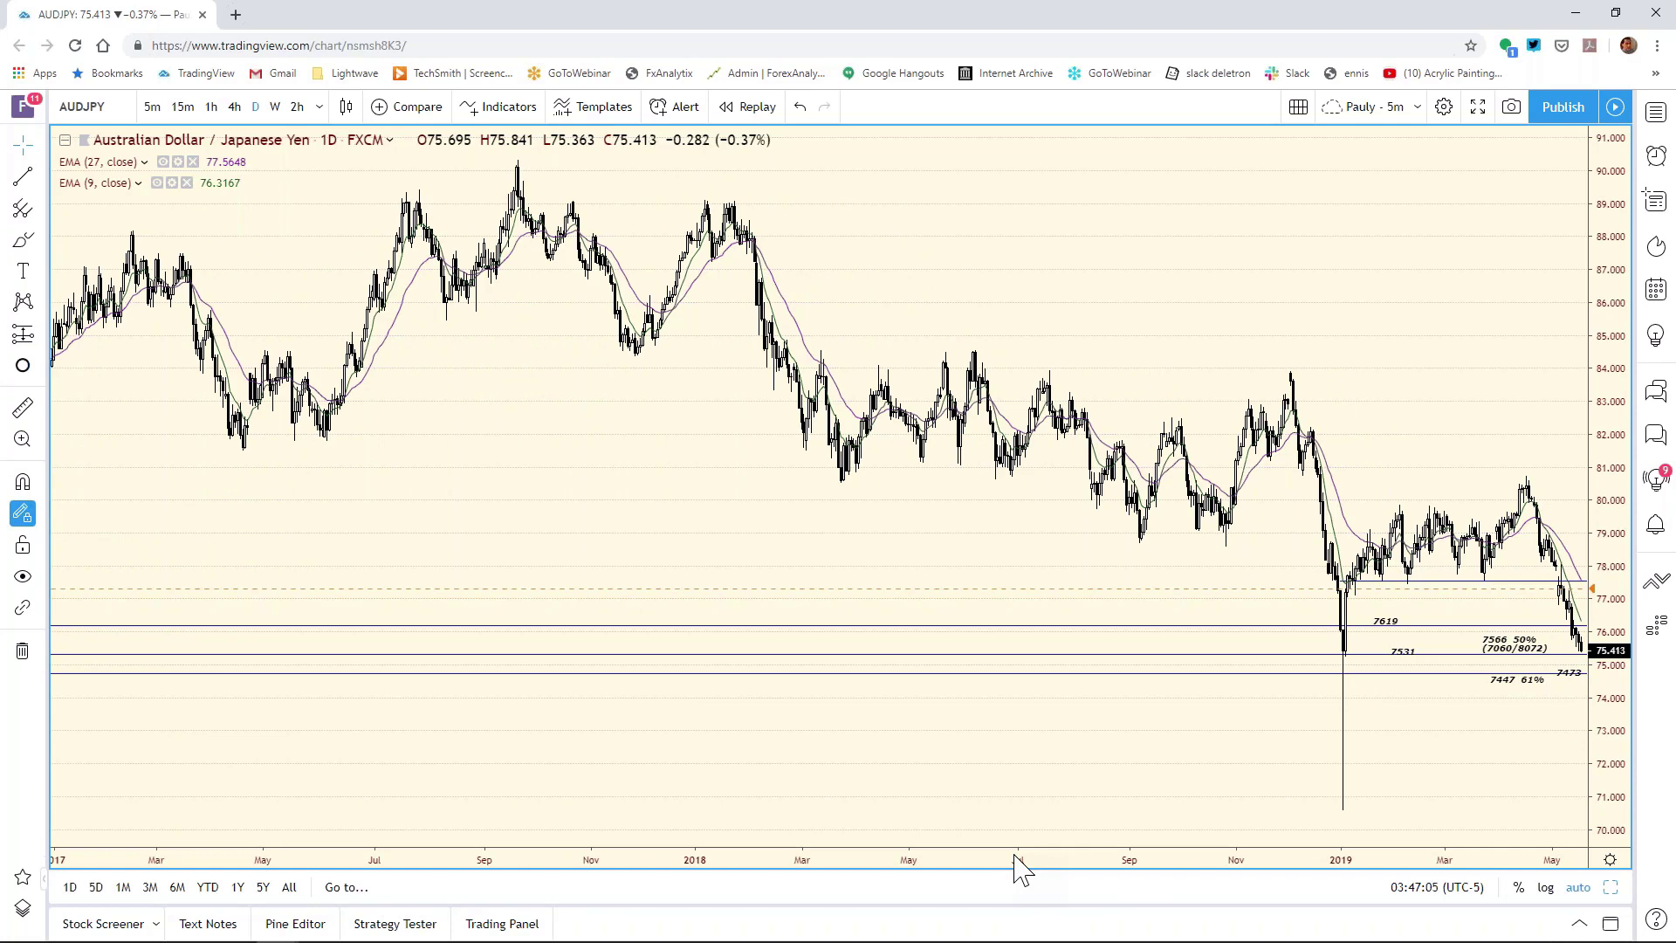
{"action": "left_click_drag", "start_coordinate": [1010, 859], "coordinate": [695, 841]}
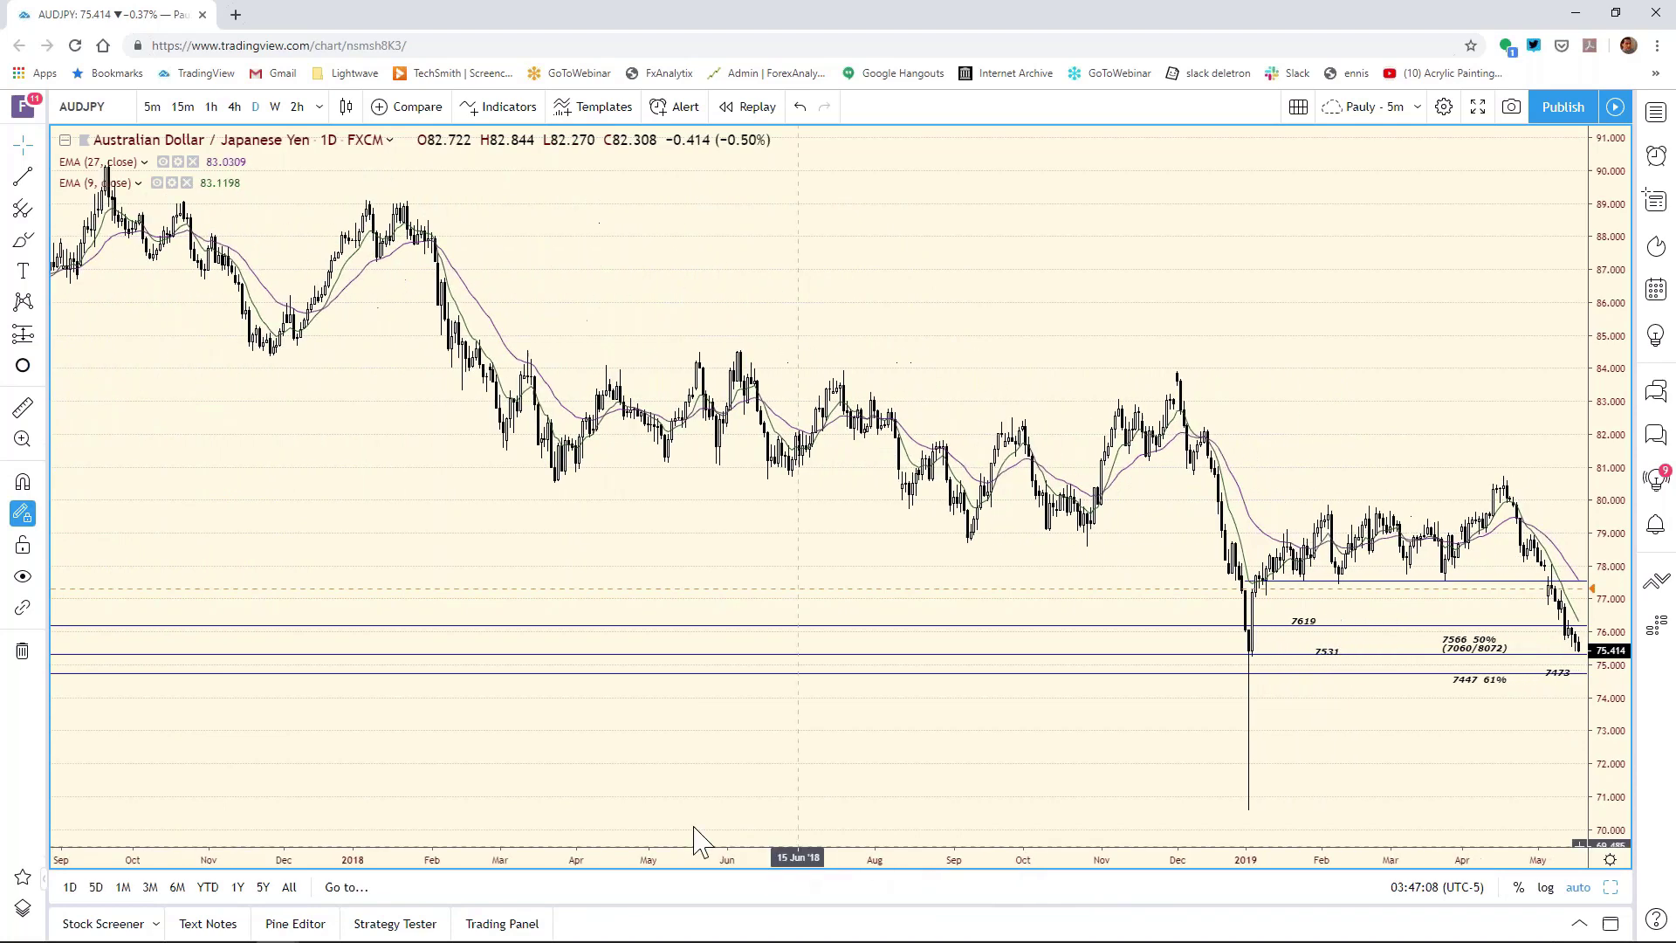
{"action": "left_click", "coordinate": [1611, 888]}
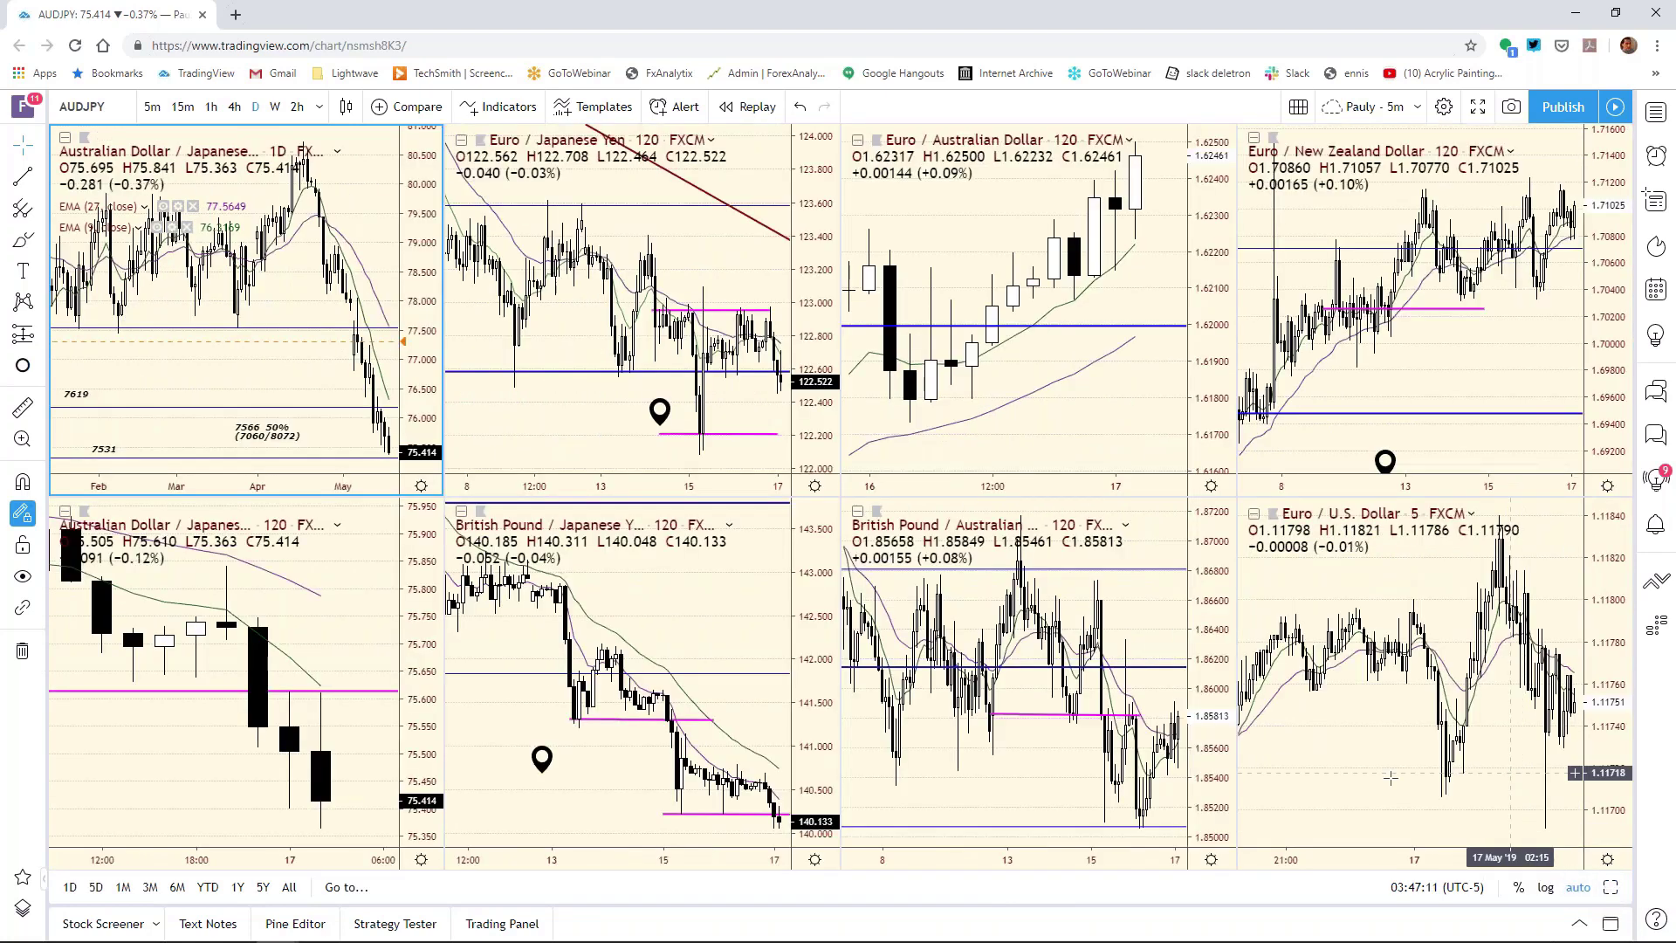
Step: Load GBPJPY into the top-left daily pane and maximize it with Alt+Enter
{"action": "left_click", "coordinate": [822, 711]}
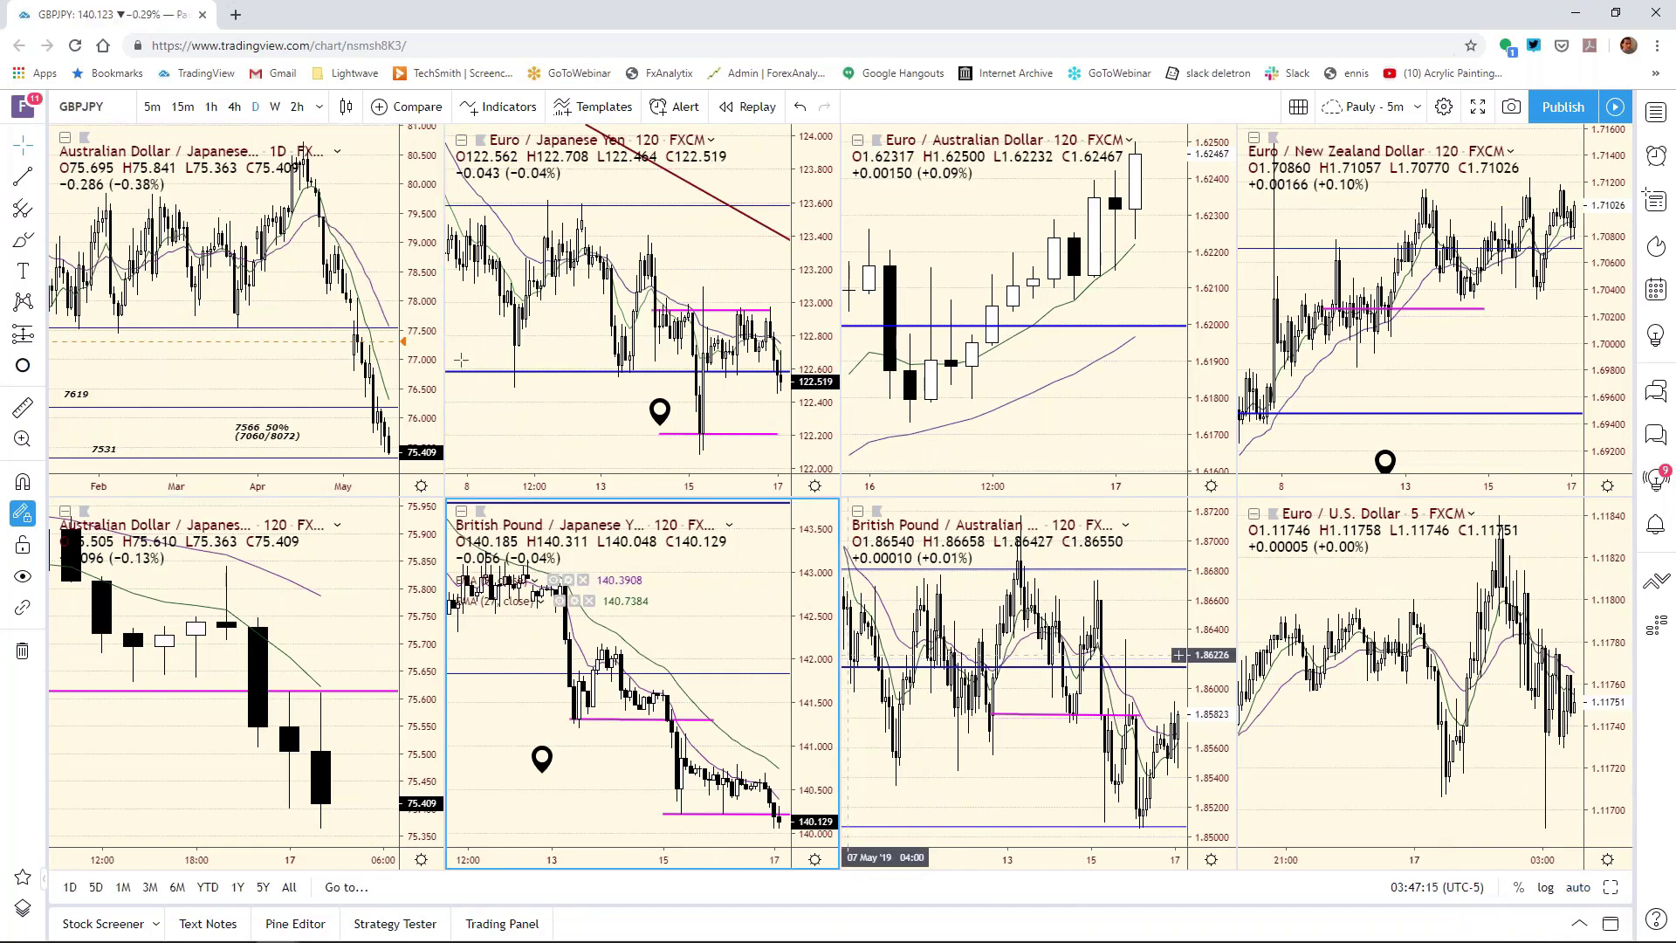
{"action": "left_click", "coordinate": [439, 288]}
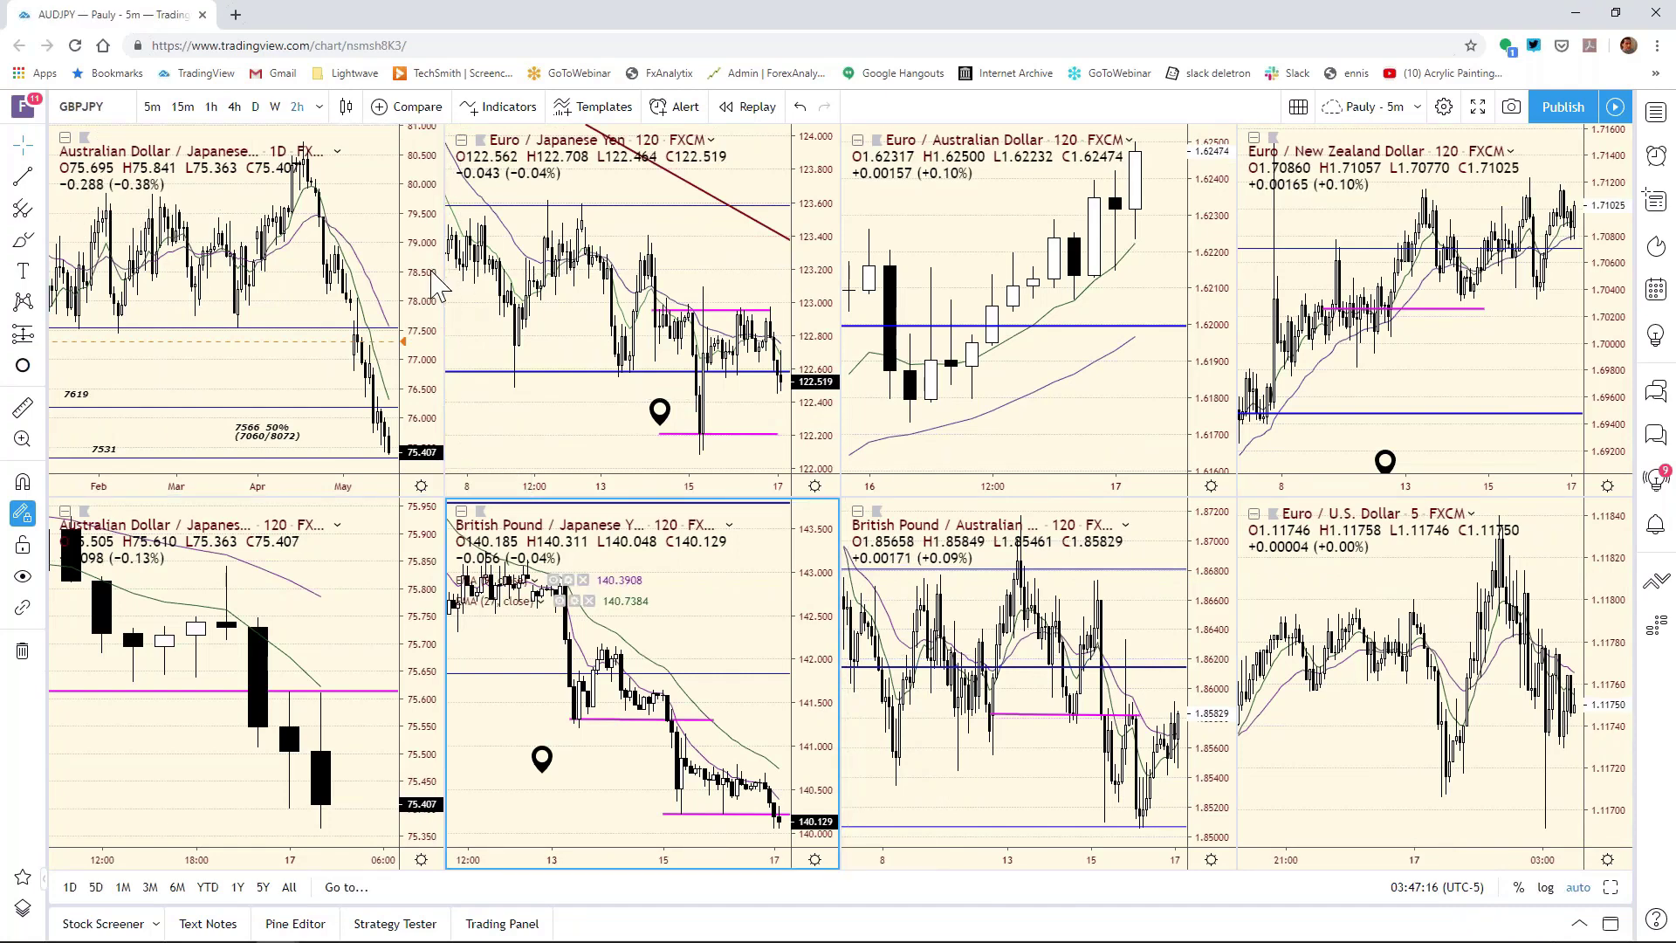
{"action": "type", "text": "GBP"}
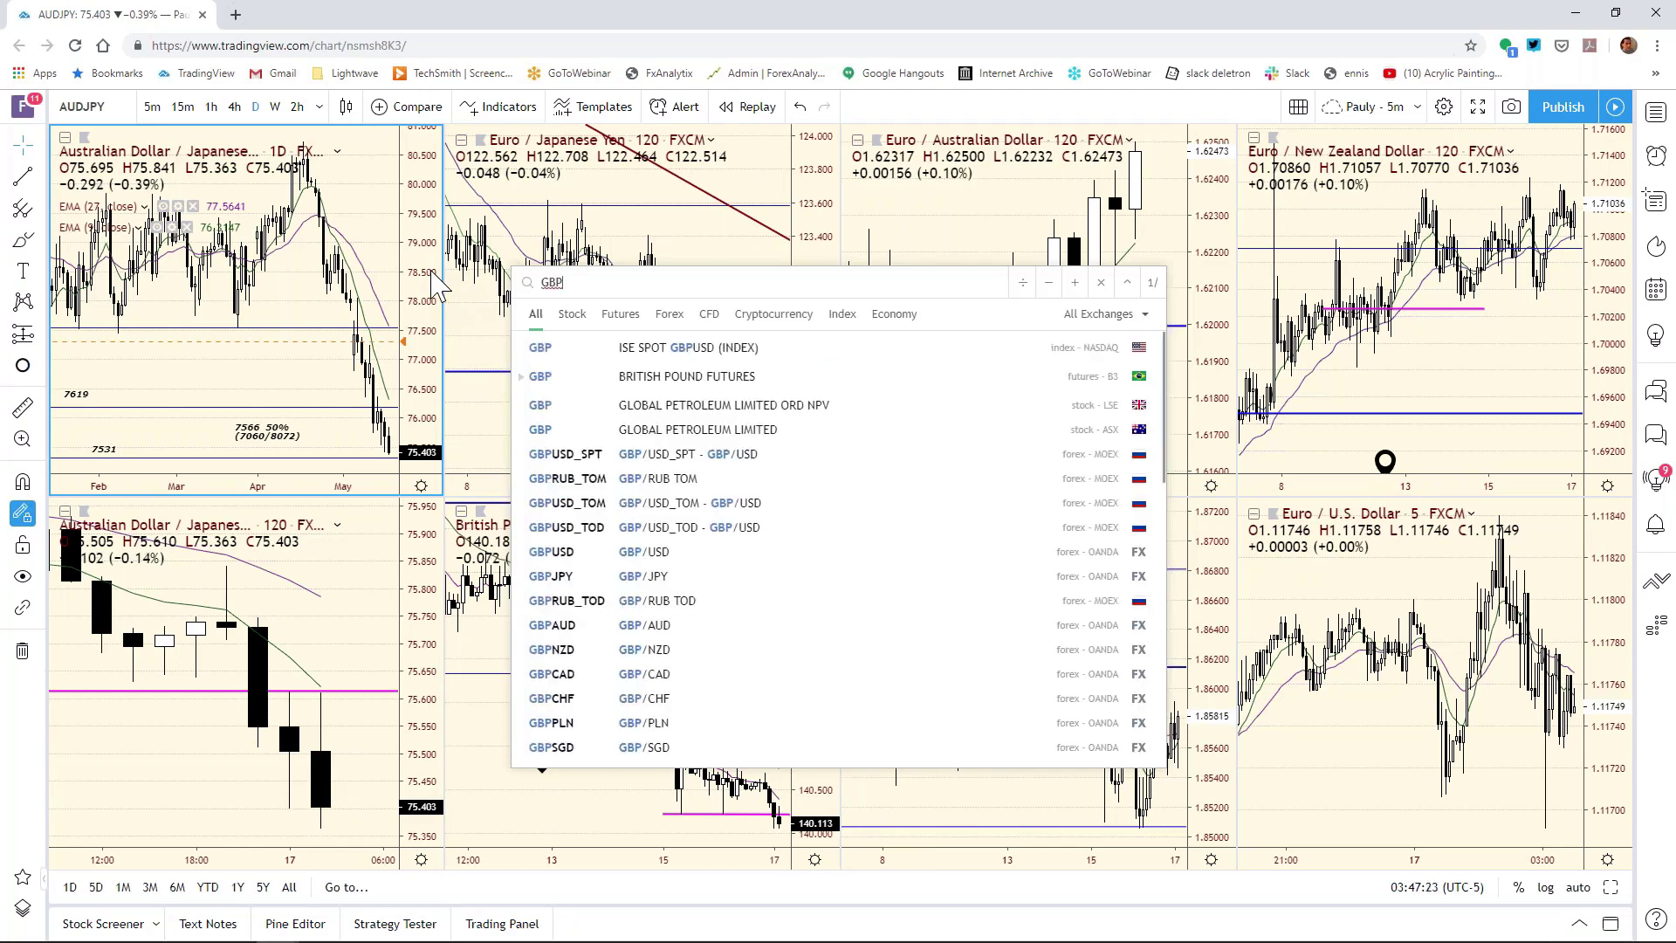
{"action": "type", "text": "JPY"}
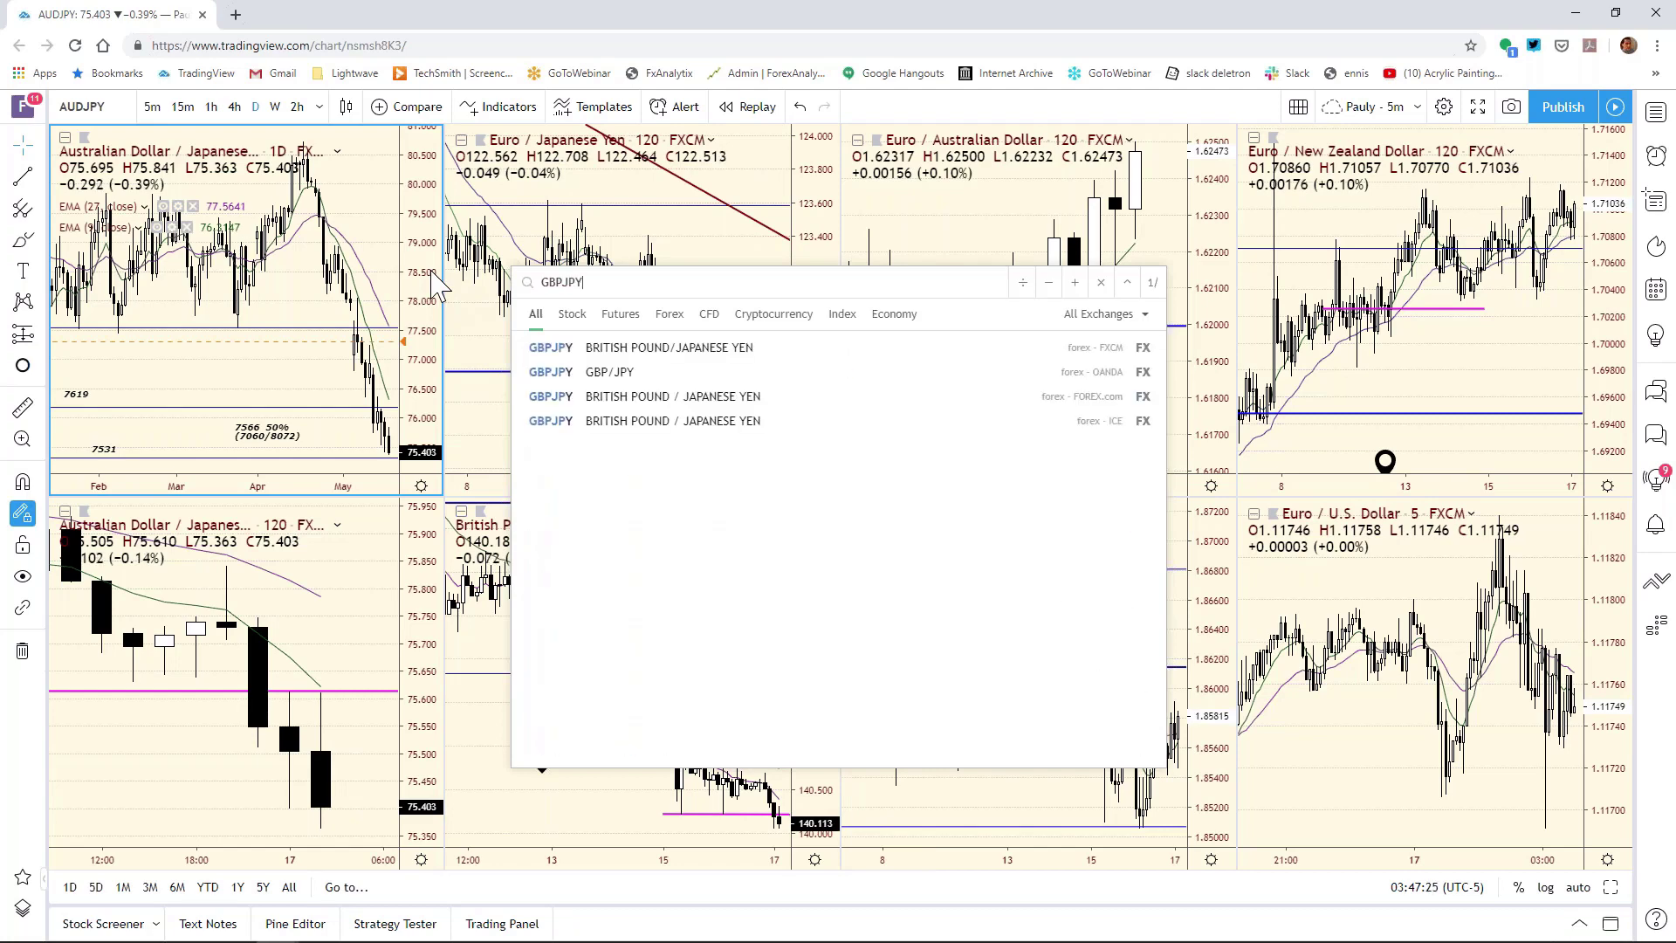
{"action": "key", "text": "Return"}
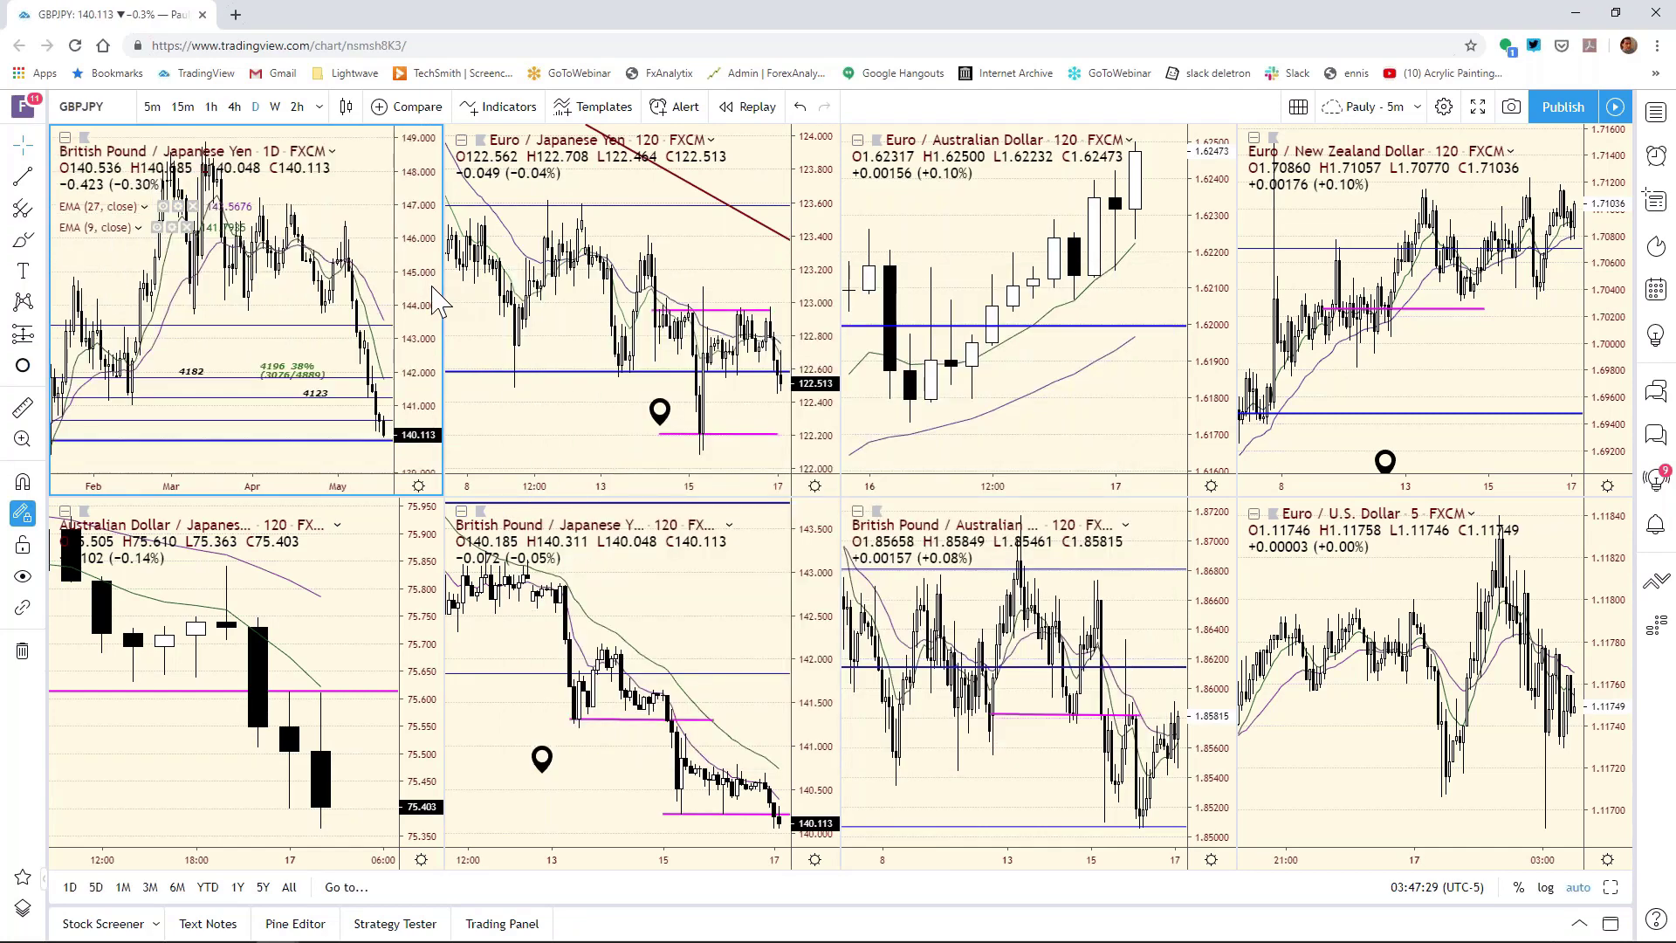
{"action": "key", "text": "alt+Return"}
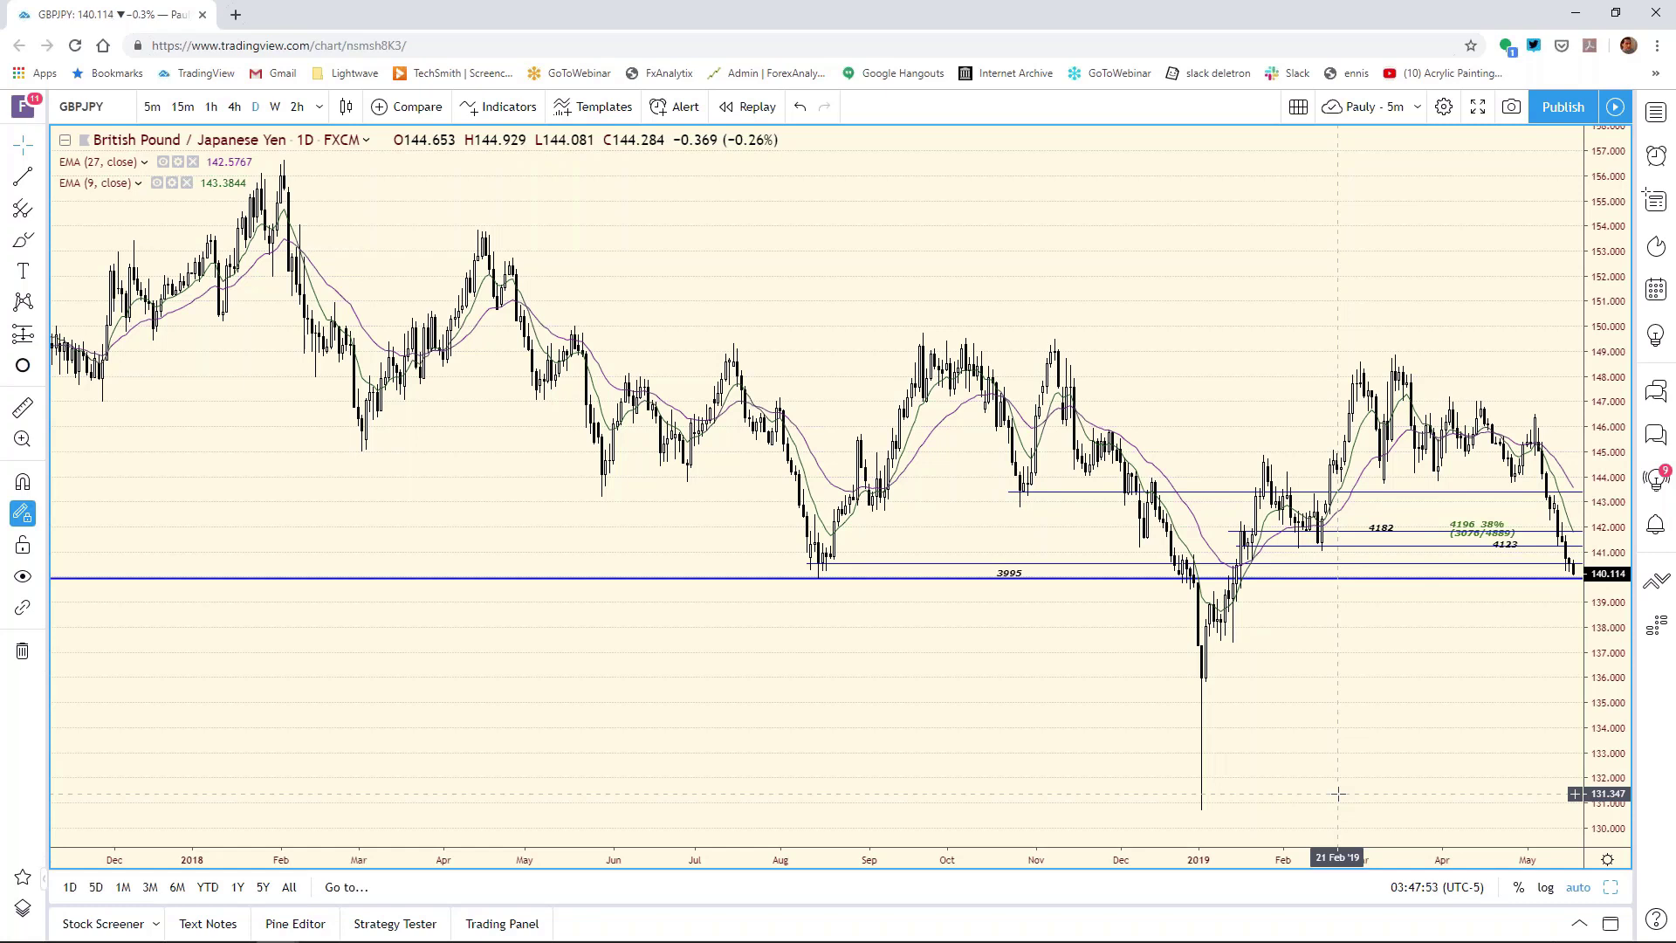
Step: Compress the GBPJPY daily chart back to 2017 history, then bring up the Excel bias chart
{"action": "left_click_drag", "start_coordinate": [991, 864], "coordinate": [1171, 864]}
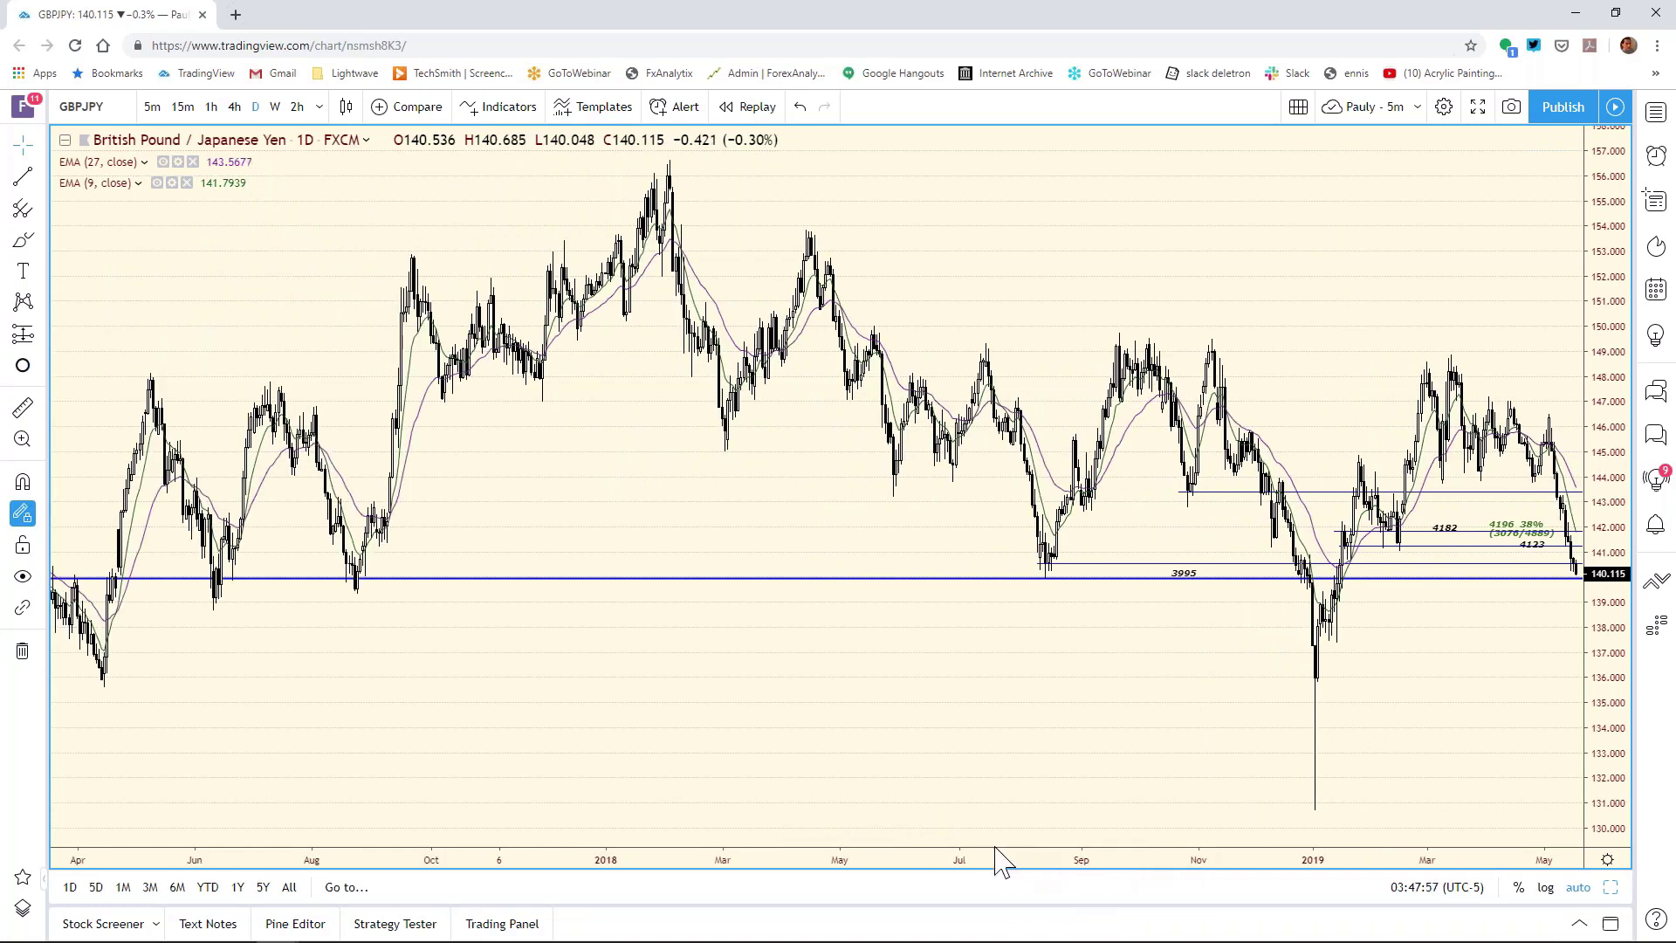
{"action": "left_click_drag", "start_coordinate": [1003, 860], "coordinate": [1044, 860]}
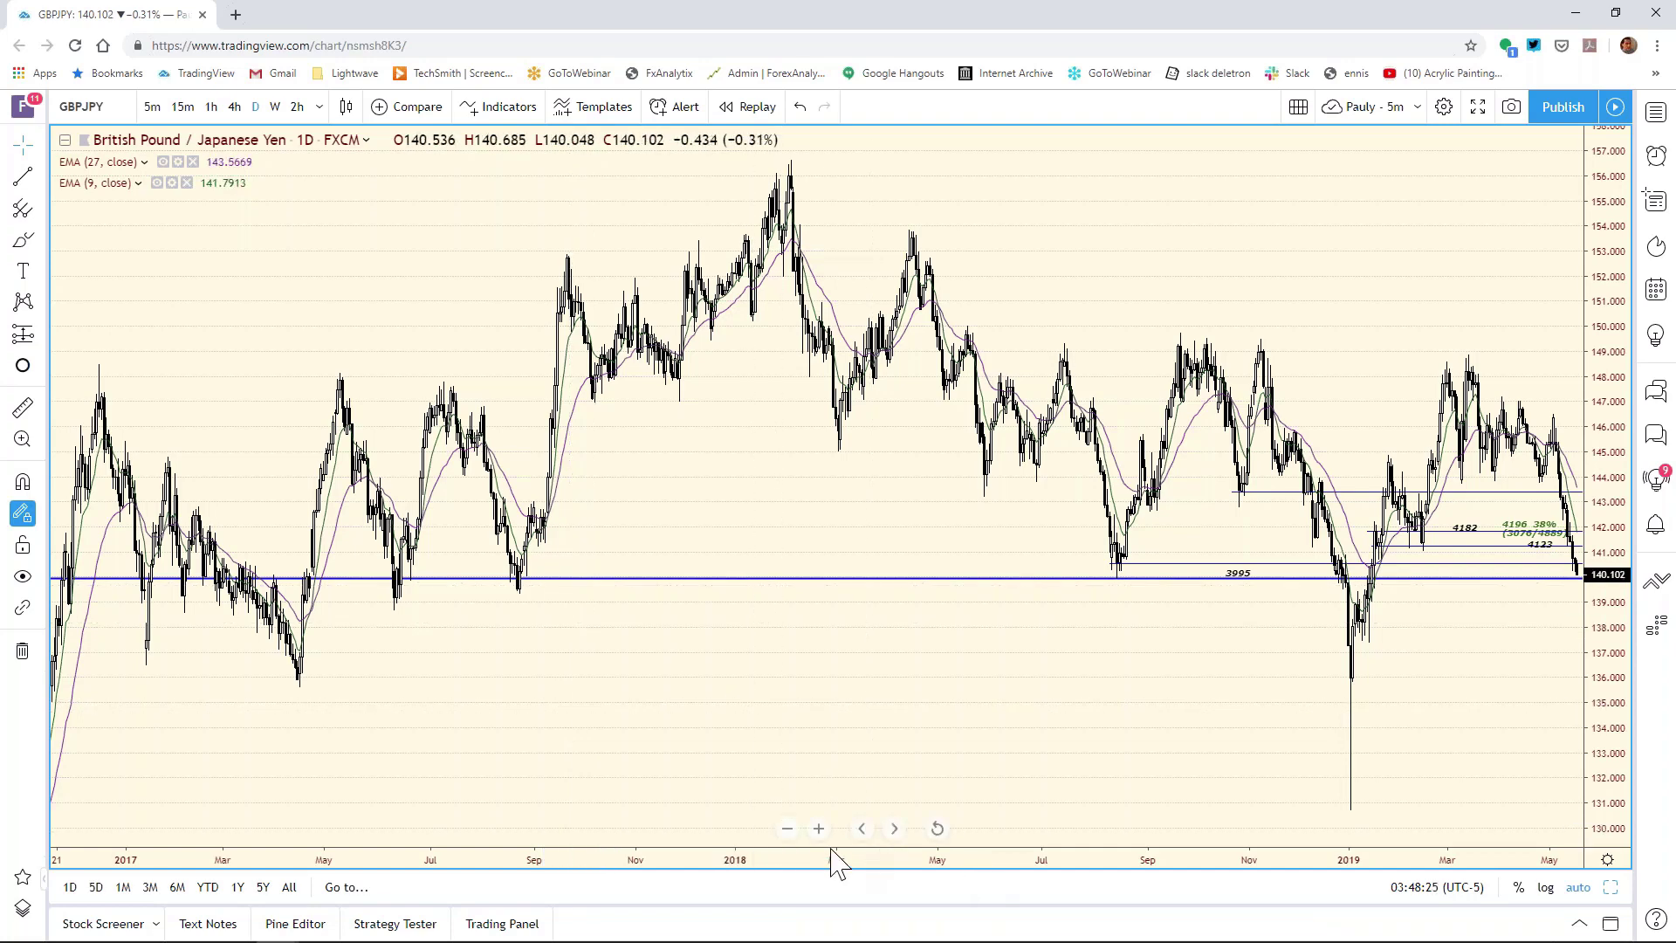
{"action": "scroll", "coordinate": [661, 851], "scroll_direction": "up", "scroll_amount": 2}
{"action": "scroll", "coordinate": [628, 851], "scroll_direction": "up", "scroll_amount": 2}
{"action": "scroll", "coordinate": [960, 851], "scroll_direction": "up", "scroll_amount": 2}
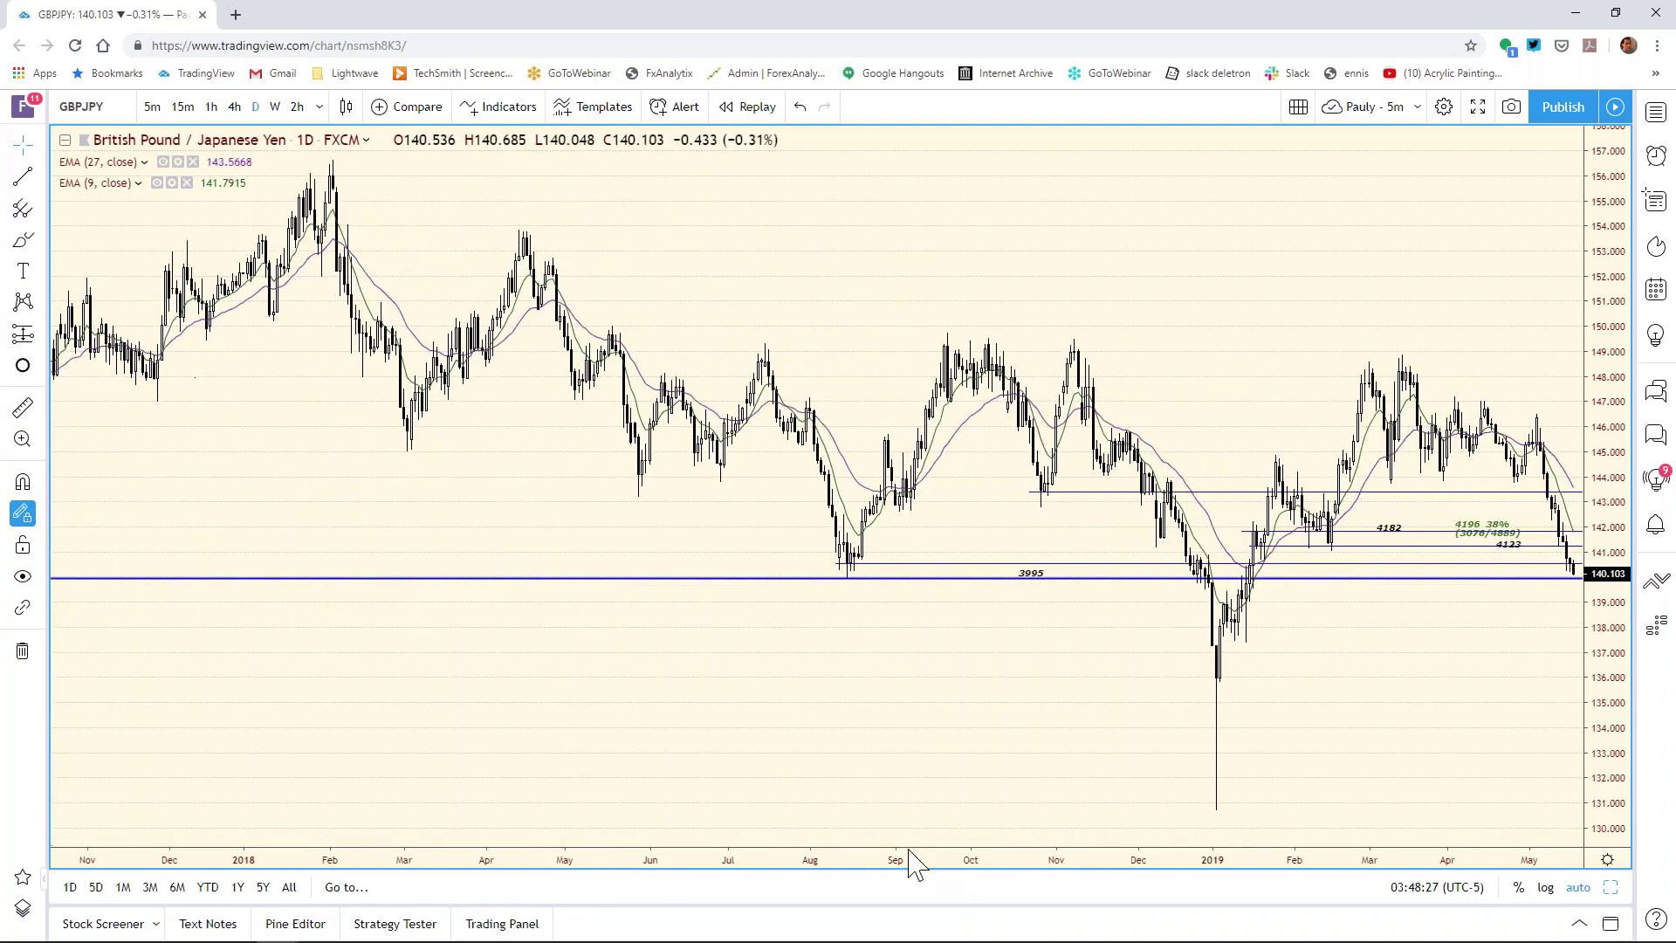
{"action": "scroll", "coordinate": [834, 848], "scroll_direction": "up", "scroll_amount": 2}
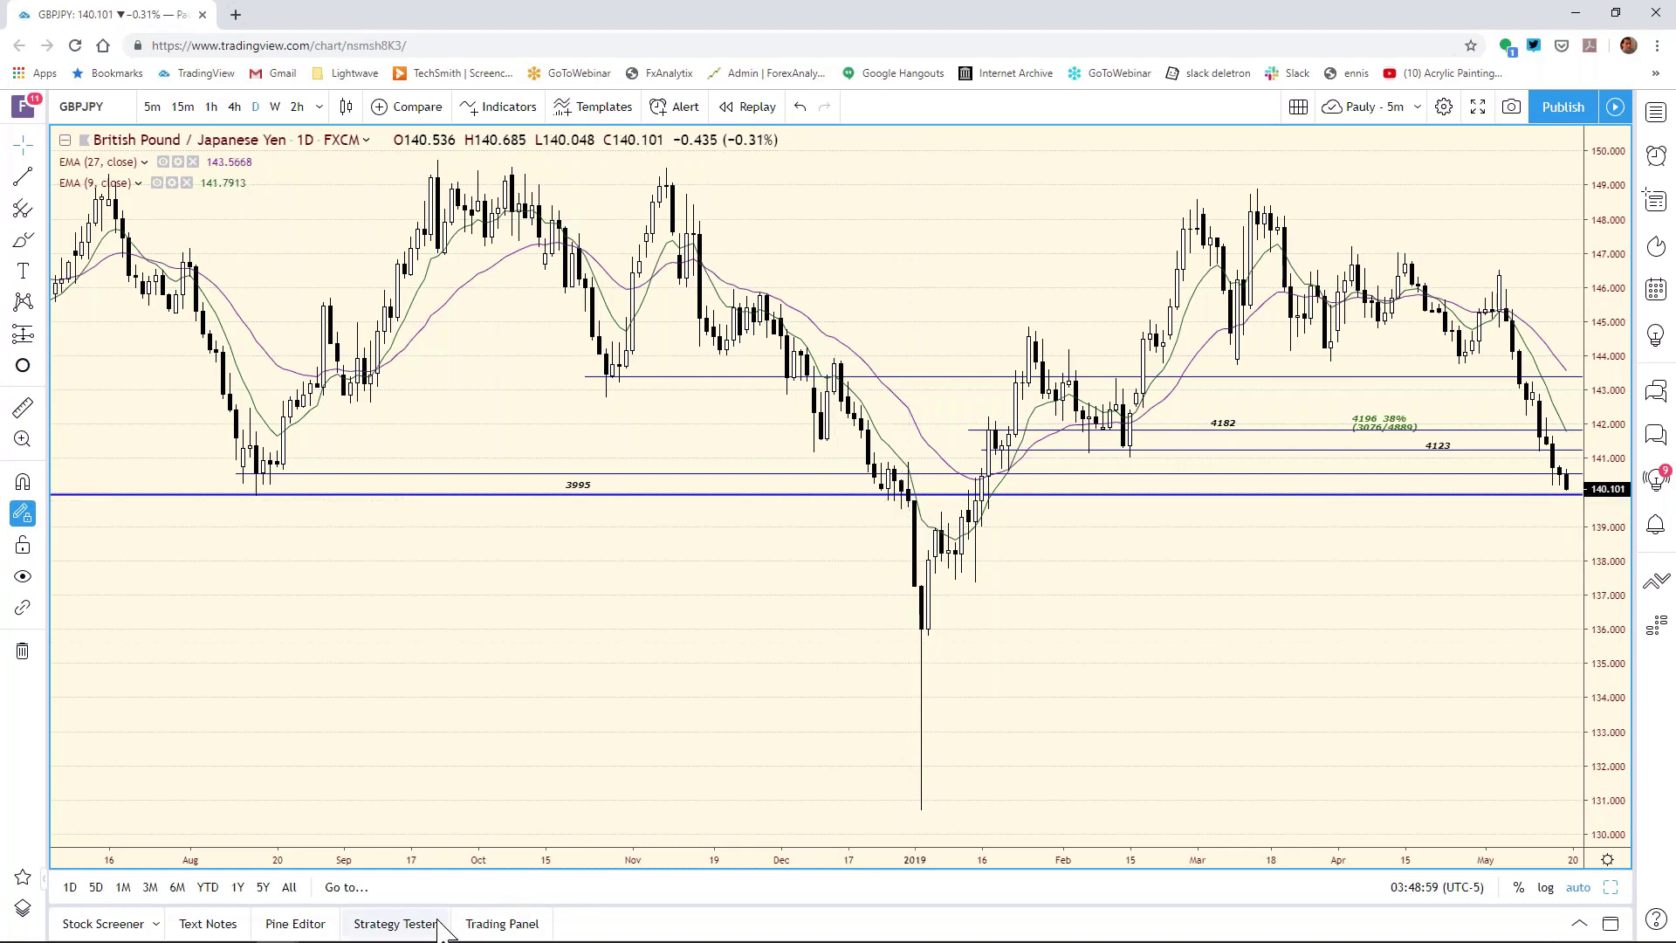
{"action": "mouse_move", "coordinate": [436, 939]}
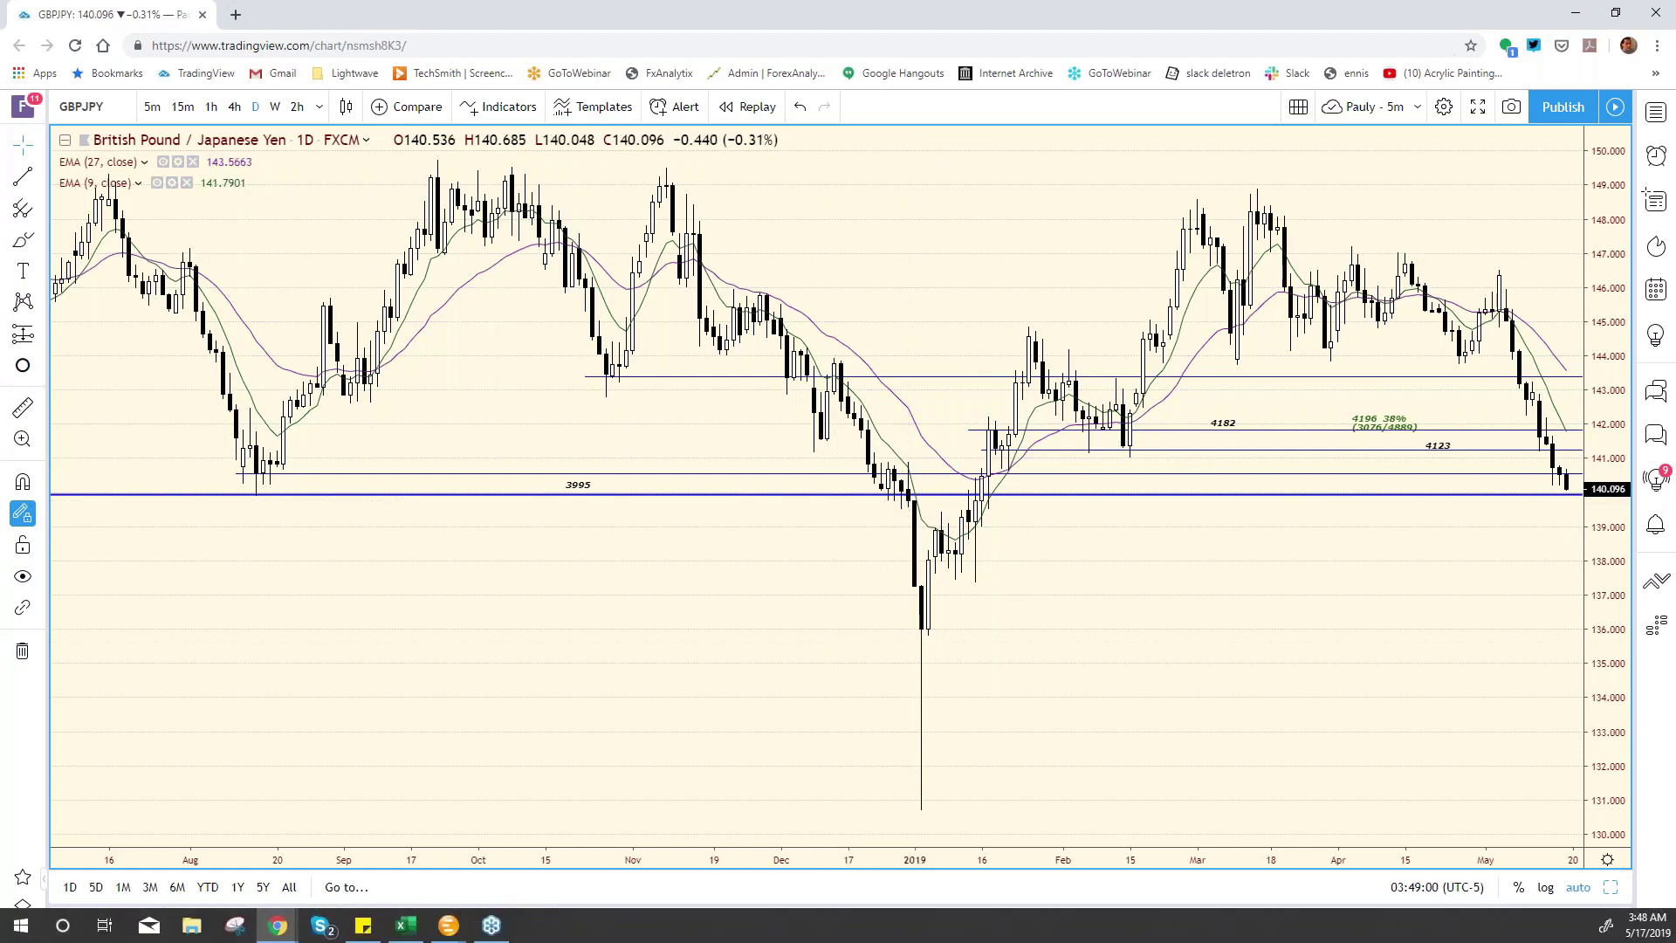
{"action": "left_click", "coordinate": [404, 925]}
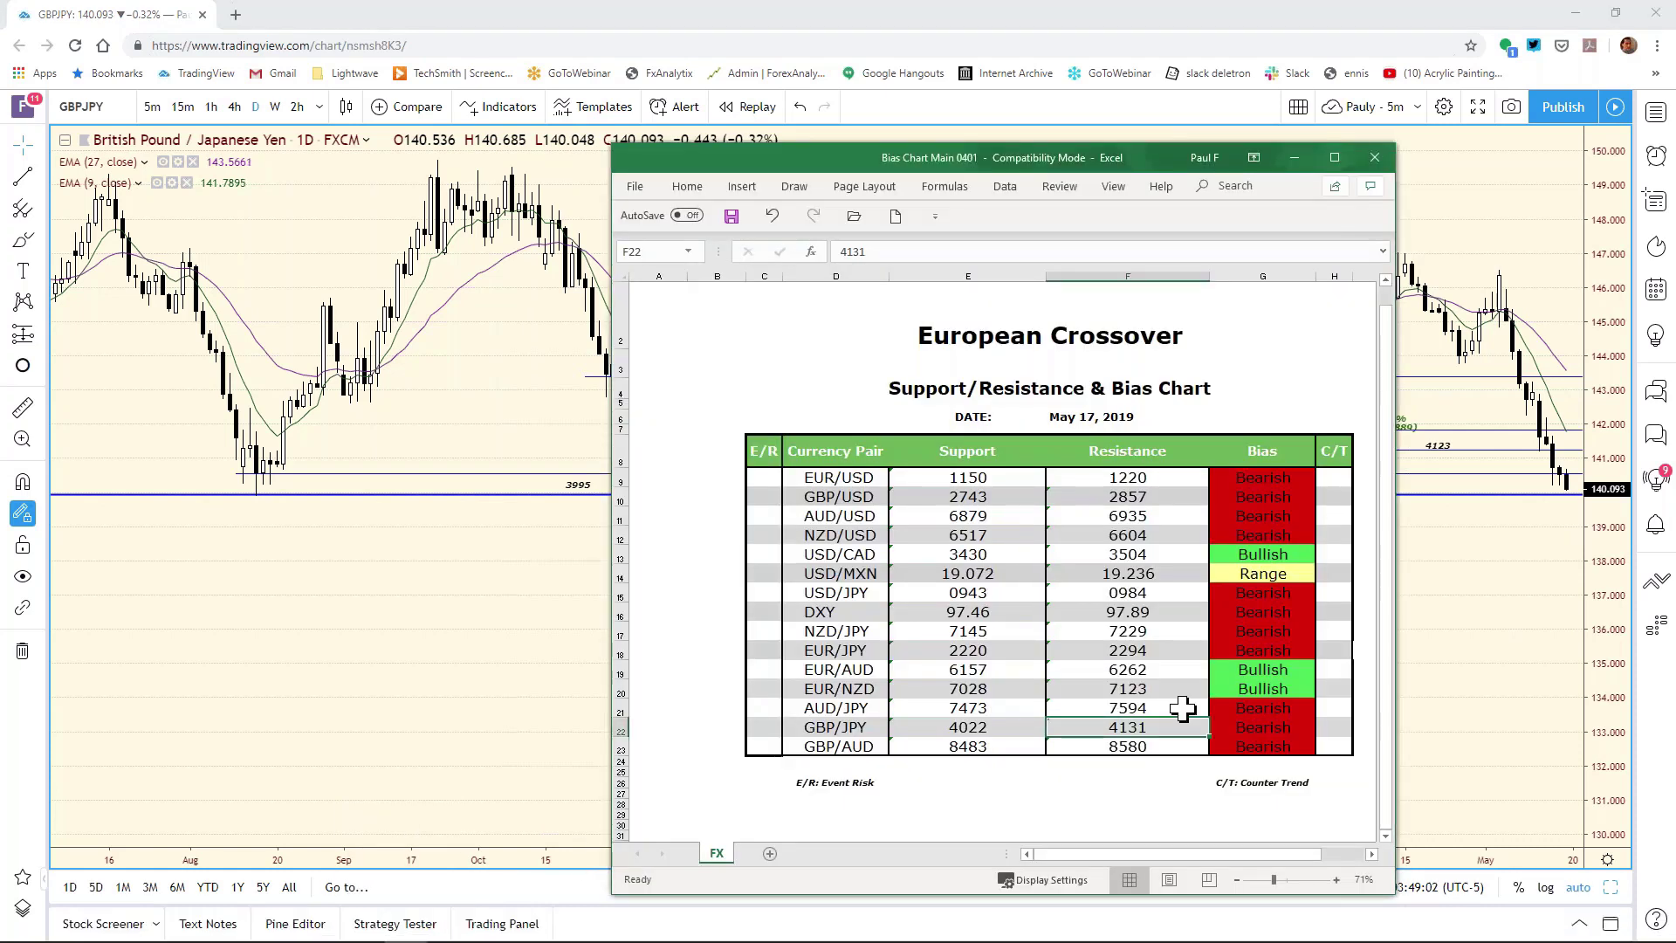
Step: Change GBP/JPY support in cell E22 from 4022 to 3976, then return to TradingView
{"action": "left_click", "coordinate": [973, 733]}
{"action": "left_click", "coordinate": [873, 252]}
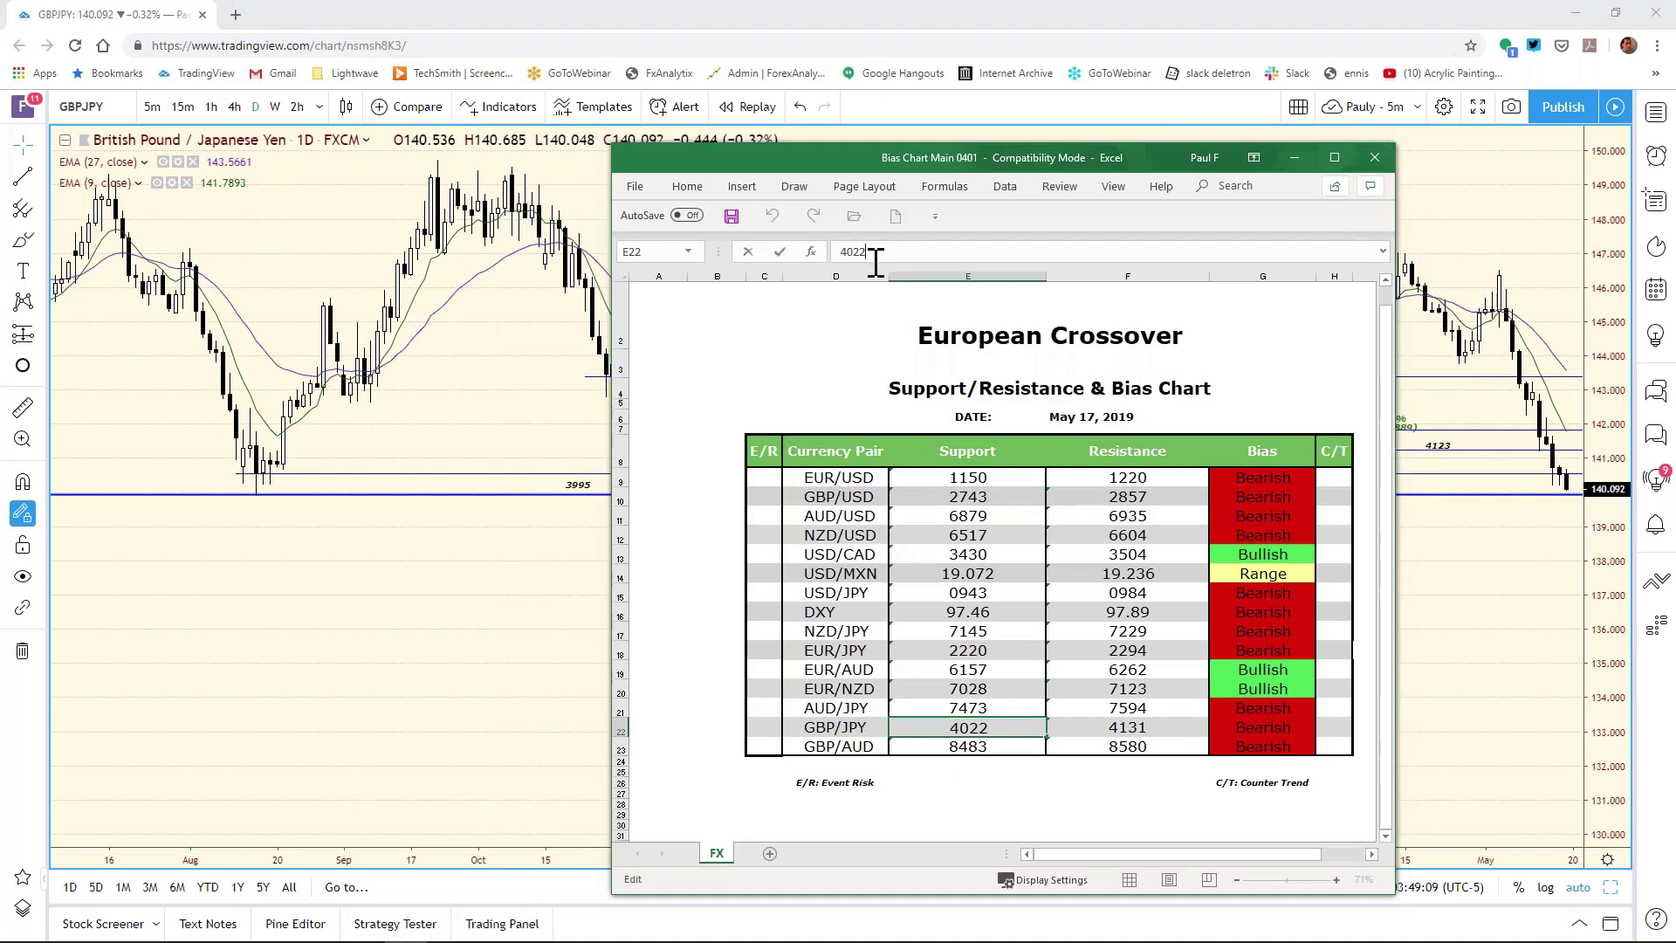
{"action": "key", "text": "BackSpace"}
{"action": "key", "text": "BackSpace"}
{"action": "key", "text": "BackSpace"}
{"action": "type", "text": "3976"}
{"action": "key", "text": "Return"}
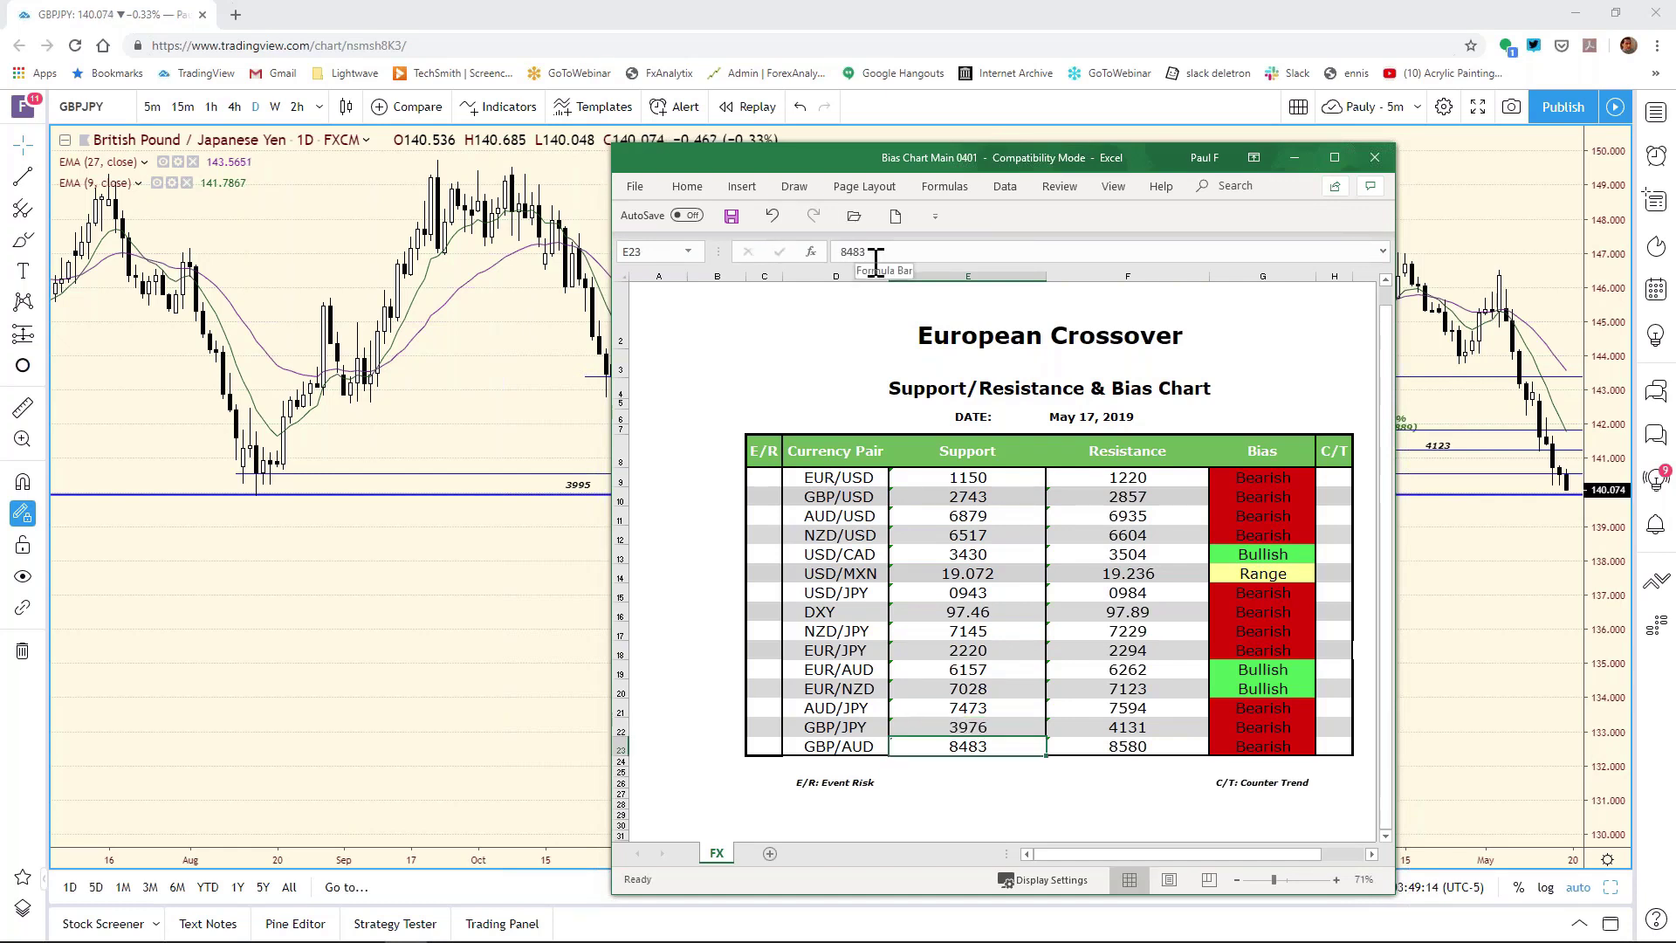
{"action": "left_click", "coordinate": [1543, 353]}
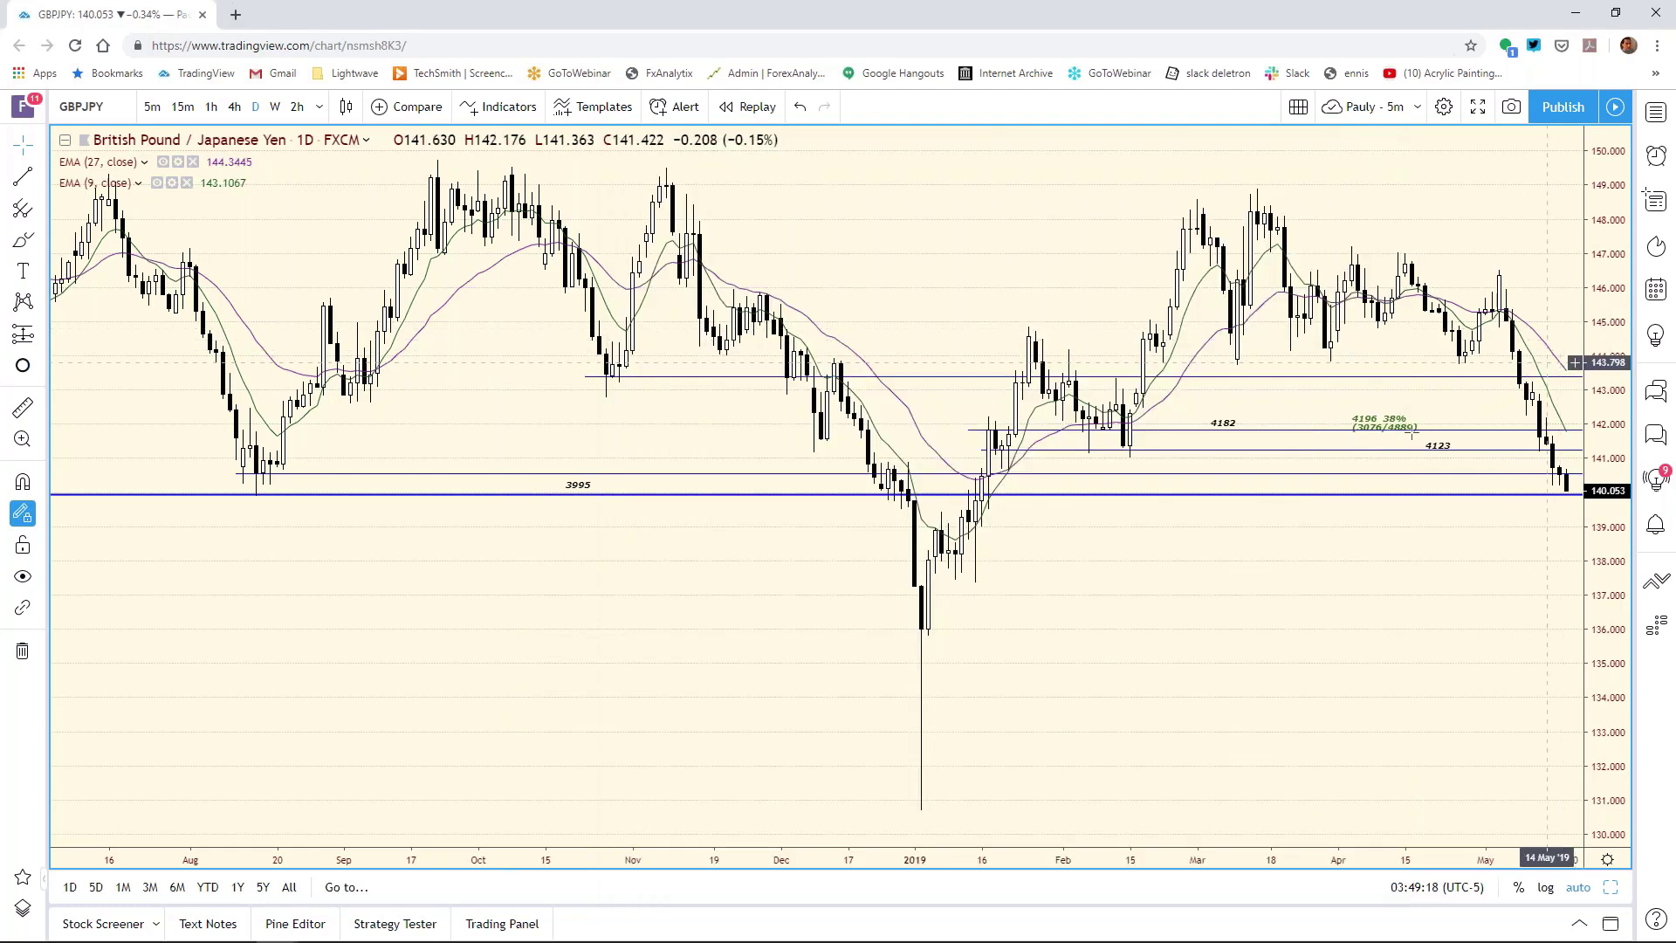
Step: Drag the GBPJPY 2-hour upper magenta level down to about 140.85, then switch to Excel
{"action": "left_click", "coordinate": [1610, 887]}
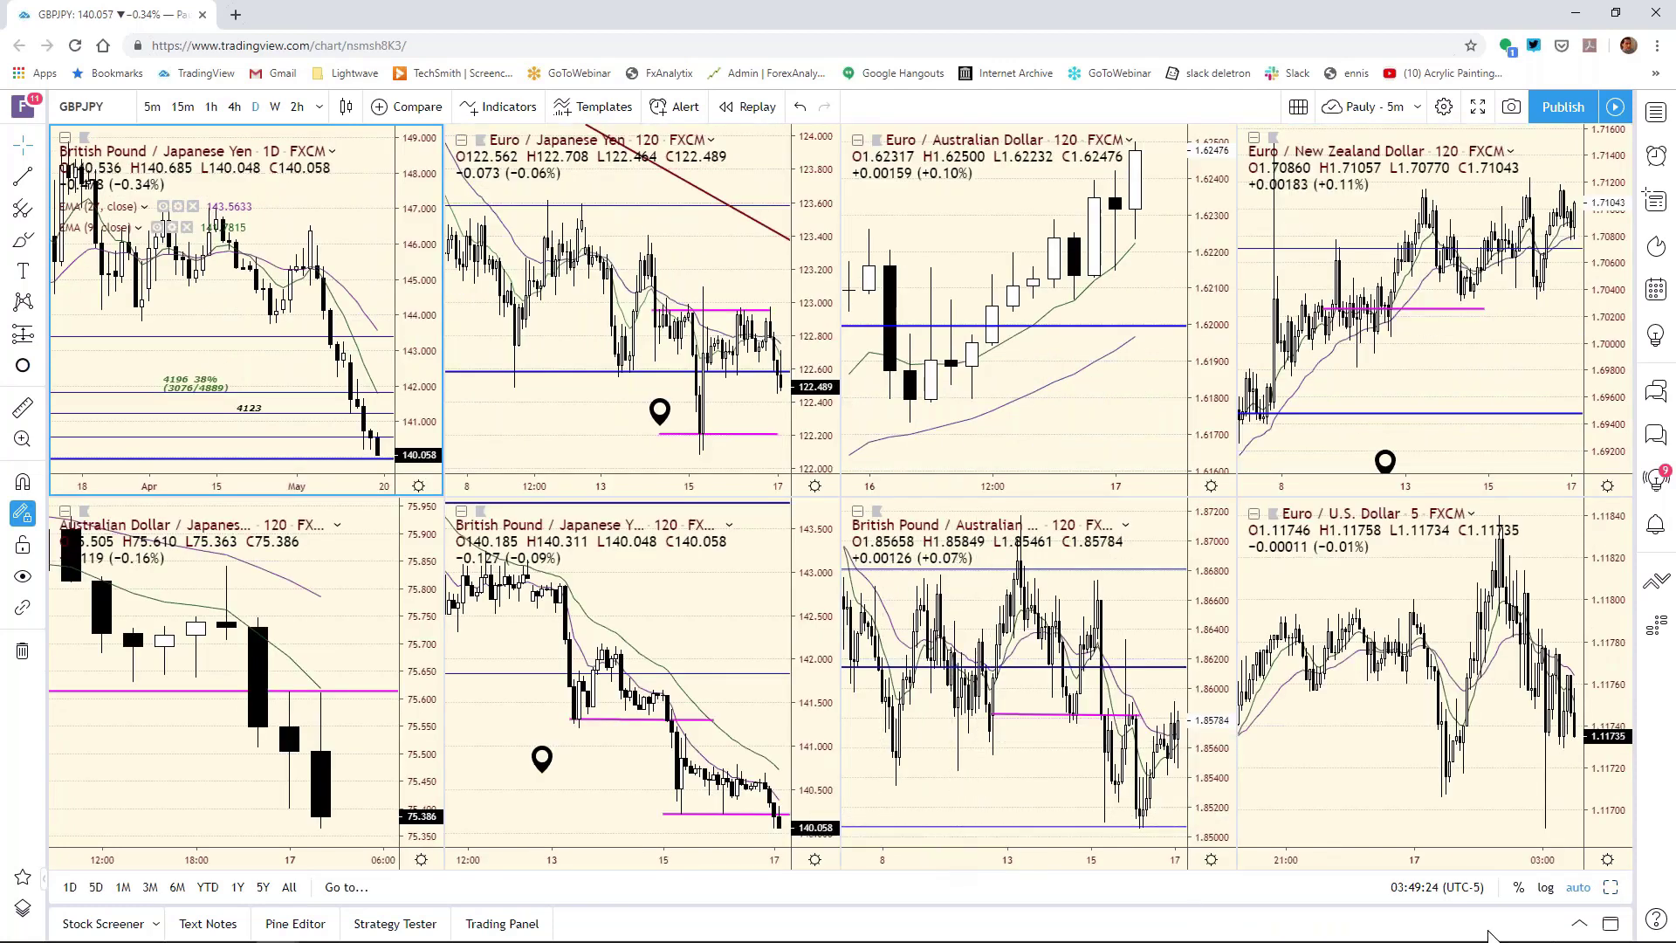
{"action": "left_click", "coordinate": [1610, 886]}
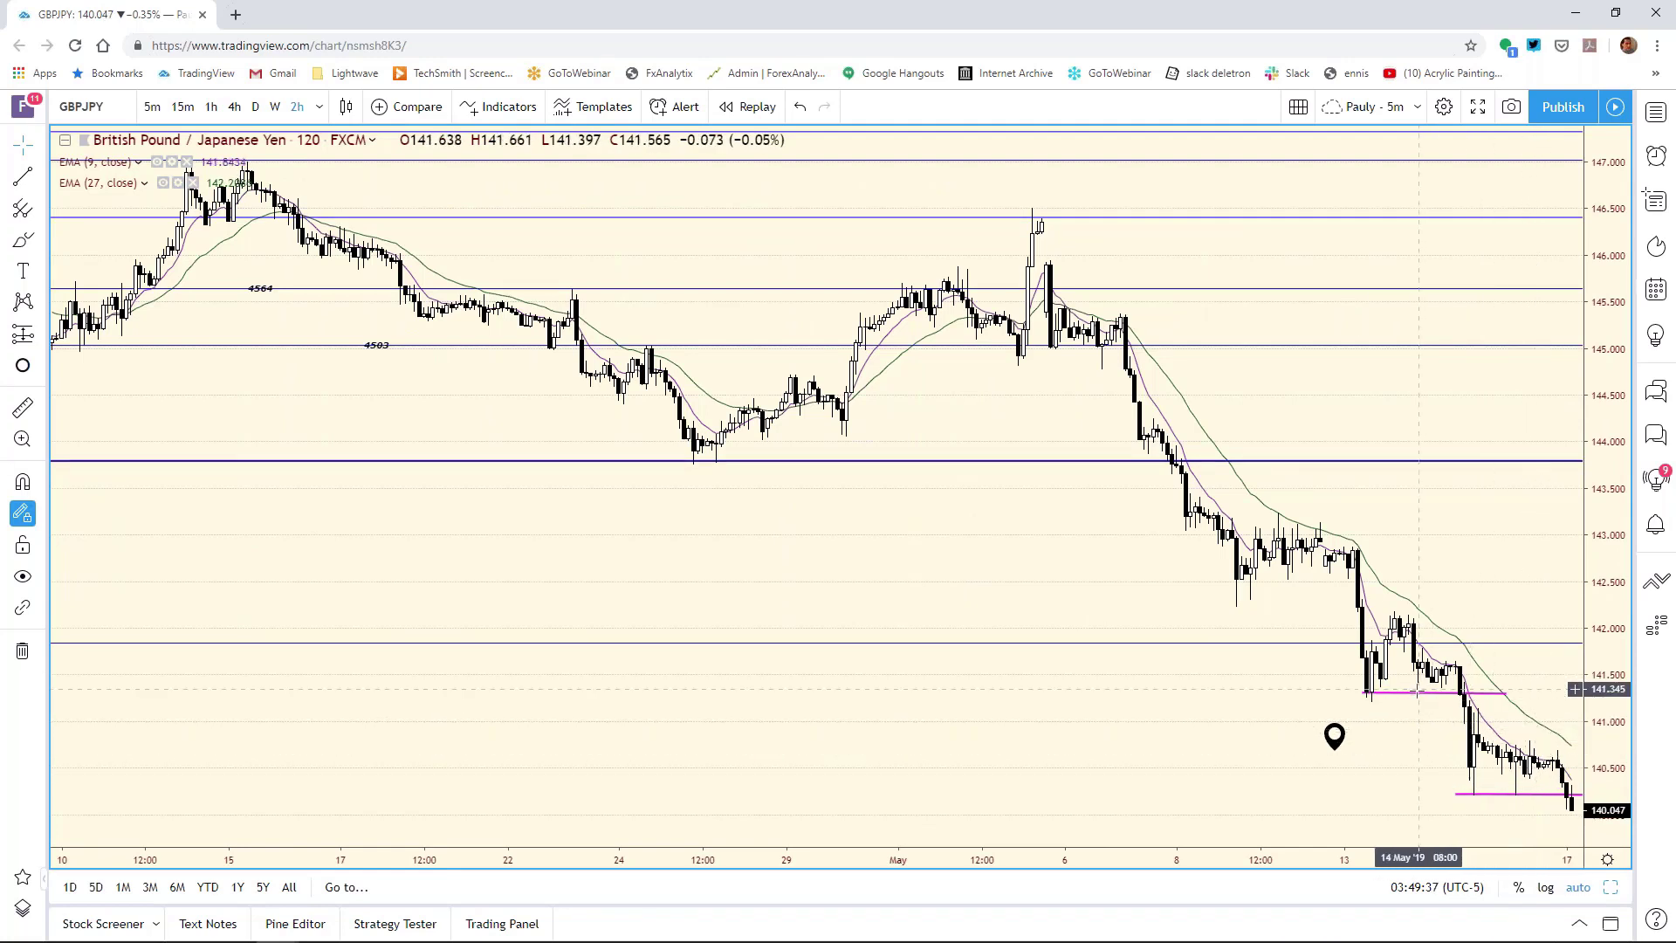
{"action": "left_click_drag", "start_coordinate": [1484, 722], "coordinate": [1521, 758]}
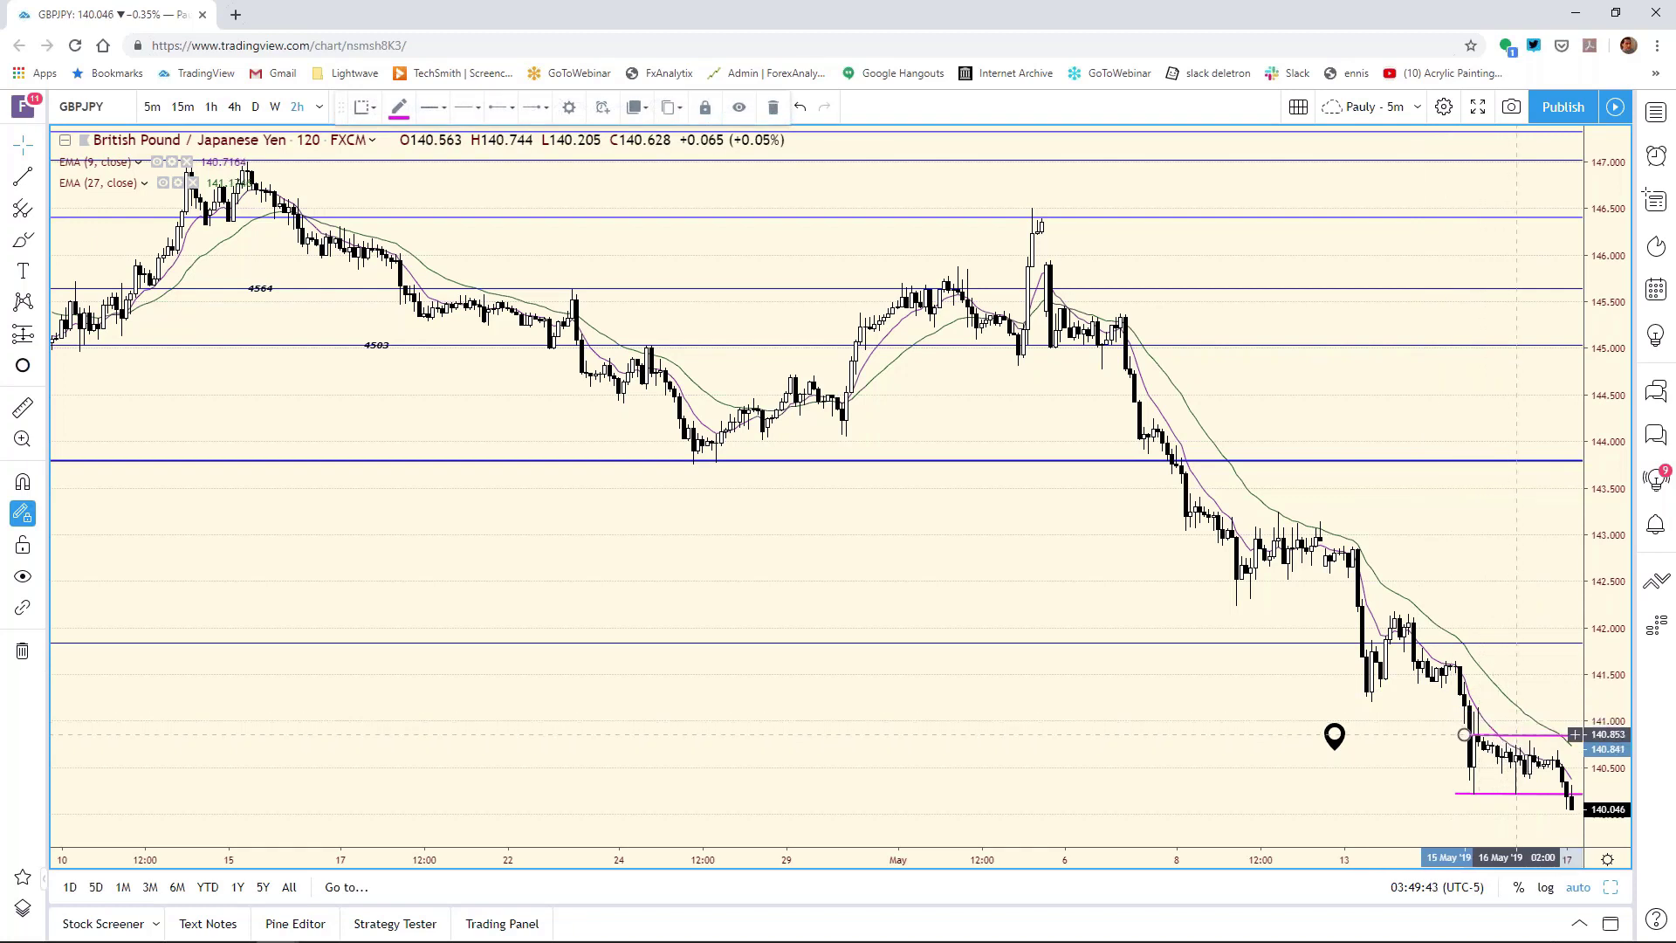
{"action": "left_click", "coordinate": [1610, 887]}
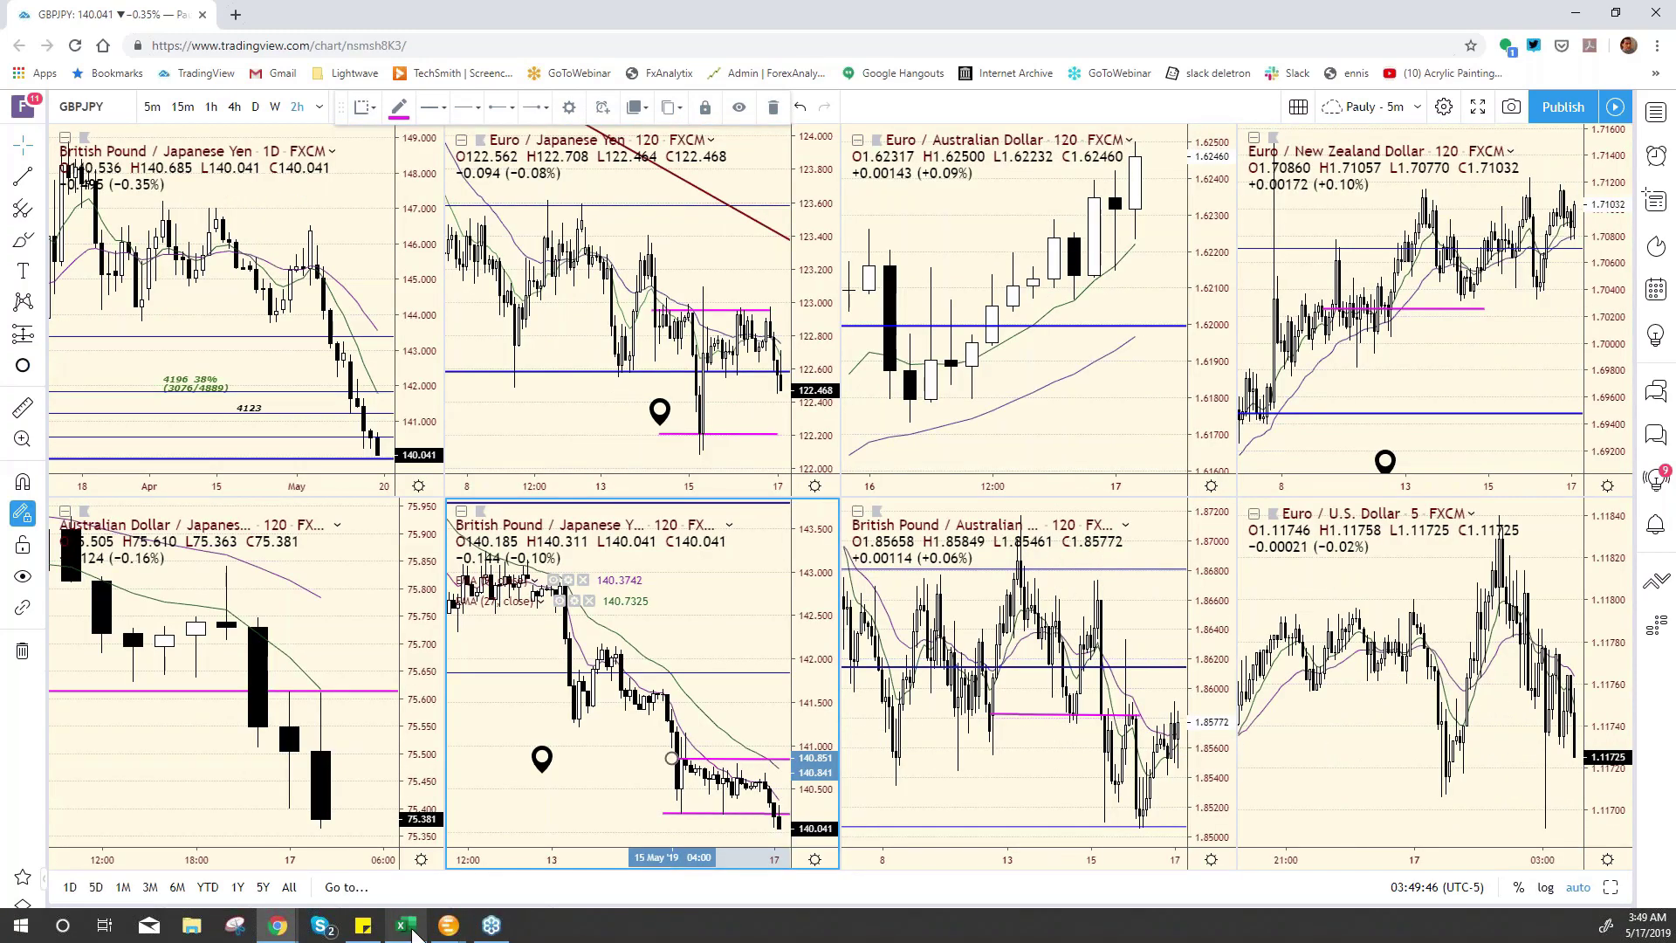
{"action": "left_click", "coordinate": [406, 925]}
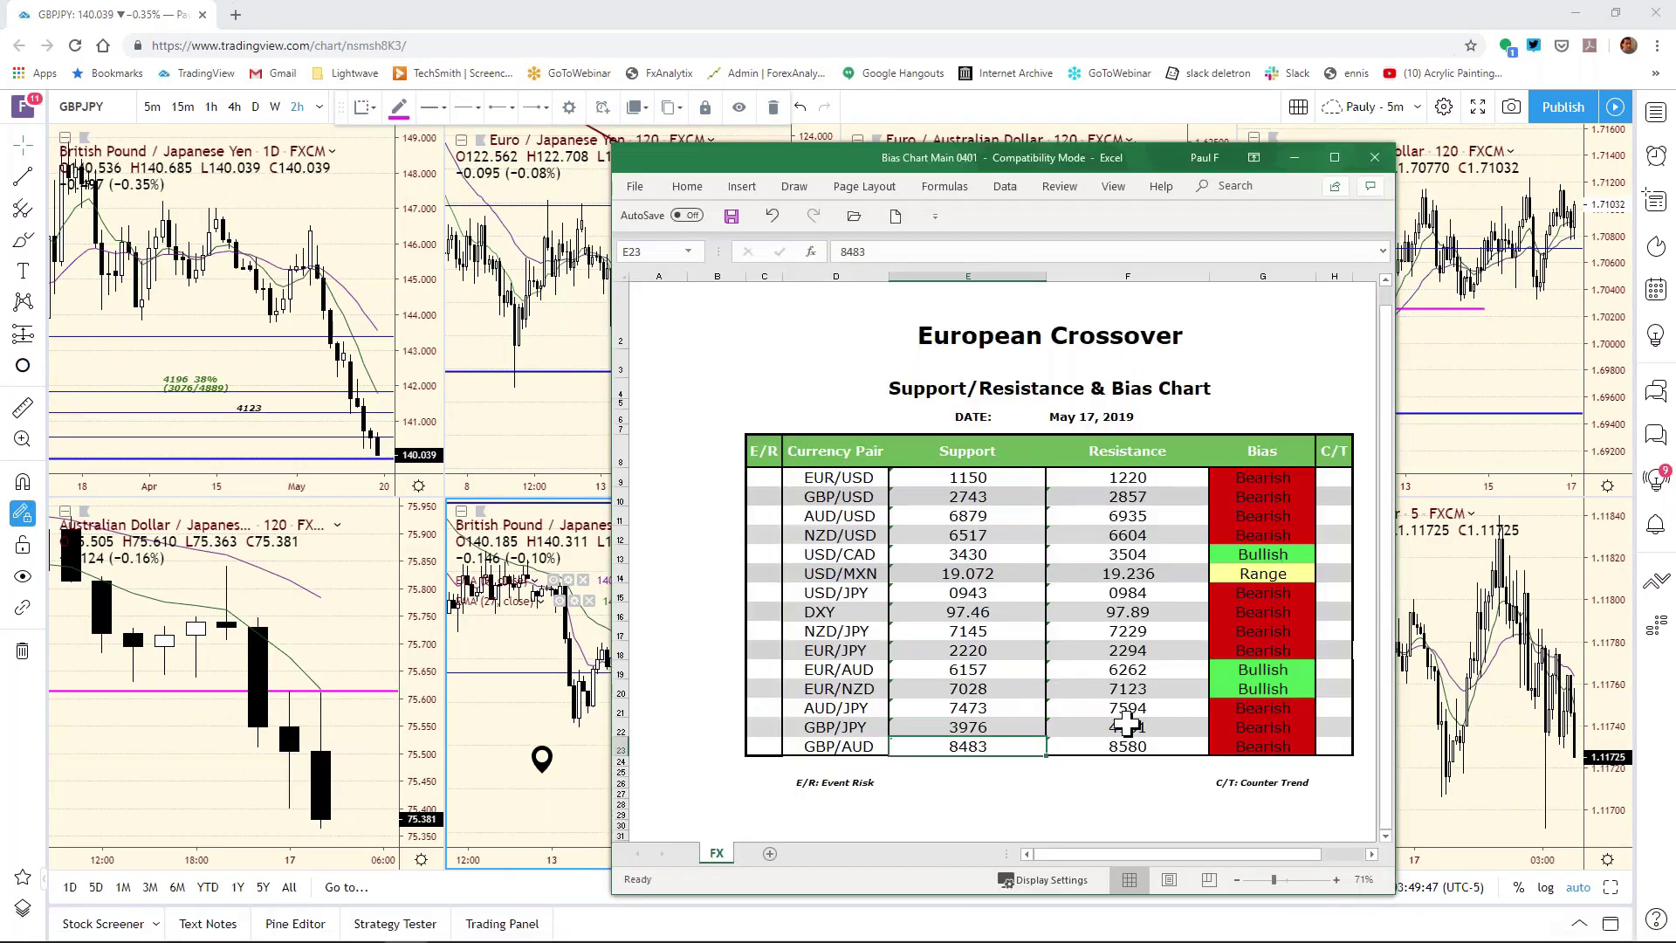
Step: Update GBP/JPY resistance in cell F22 from 4131 to 4085 and go back to TradingView
{"action": "left_click", "coordinate": [1126, 724]}
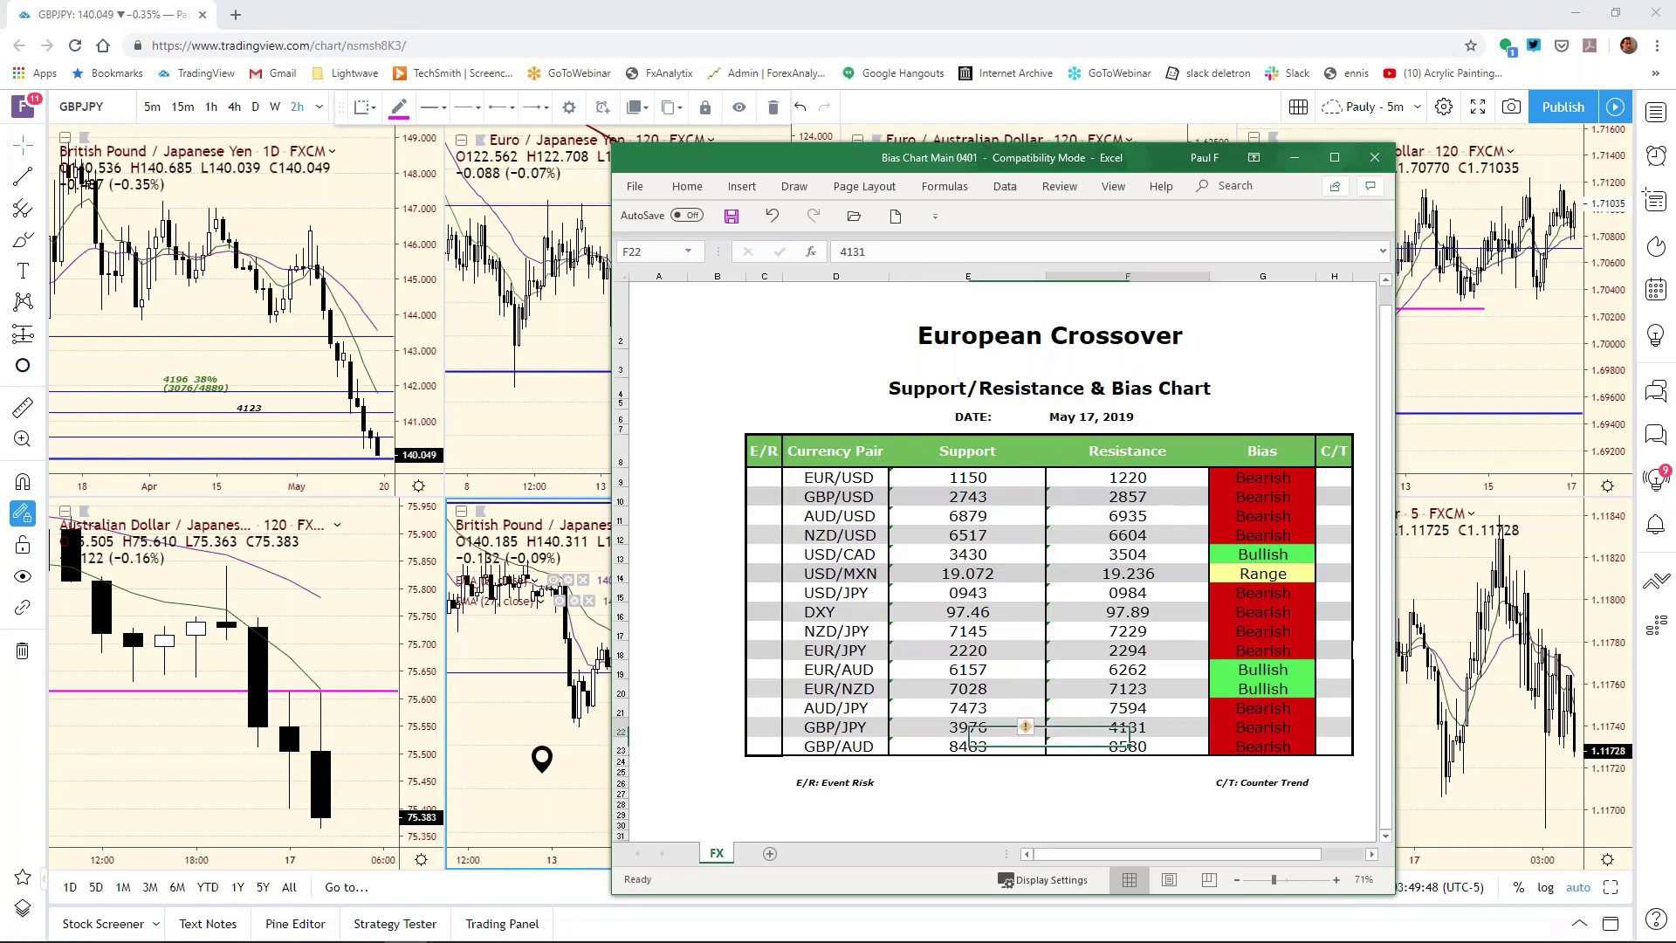
{"action": "left_click", "coordinate": [884, 251]}
{"action": "key", "text": "BackSpace"}
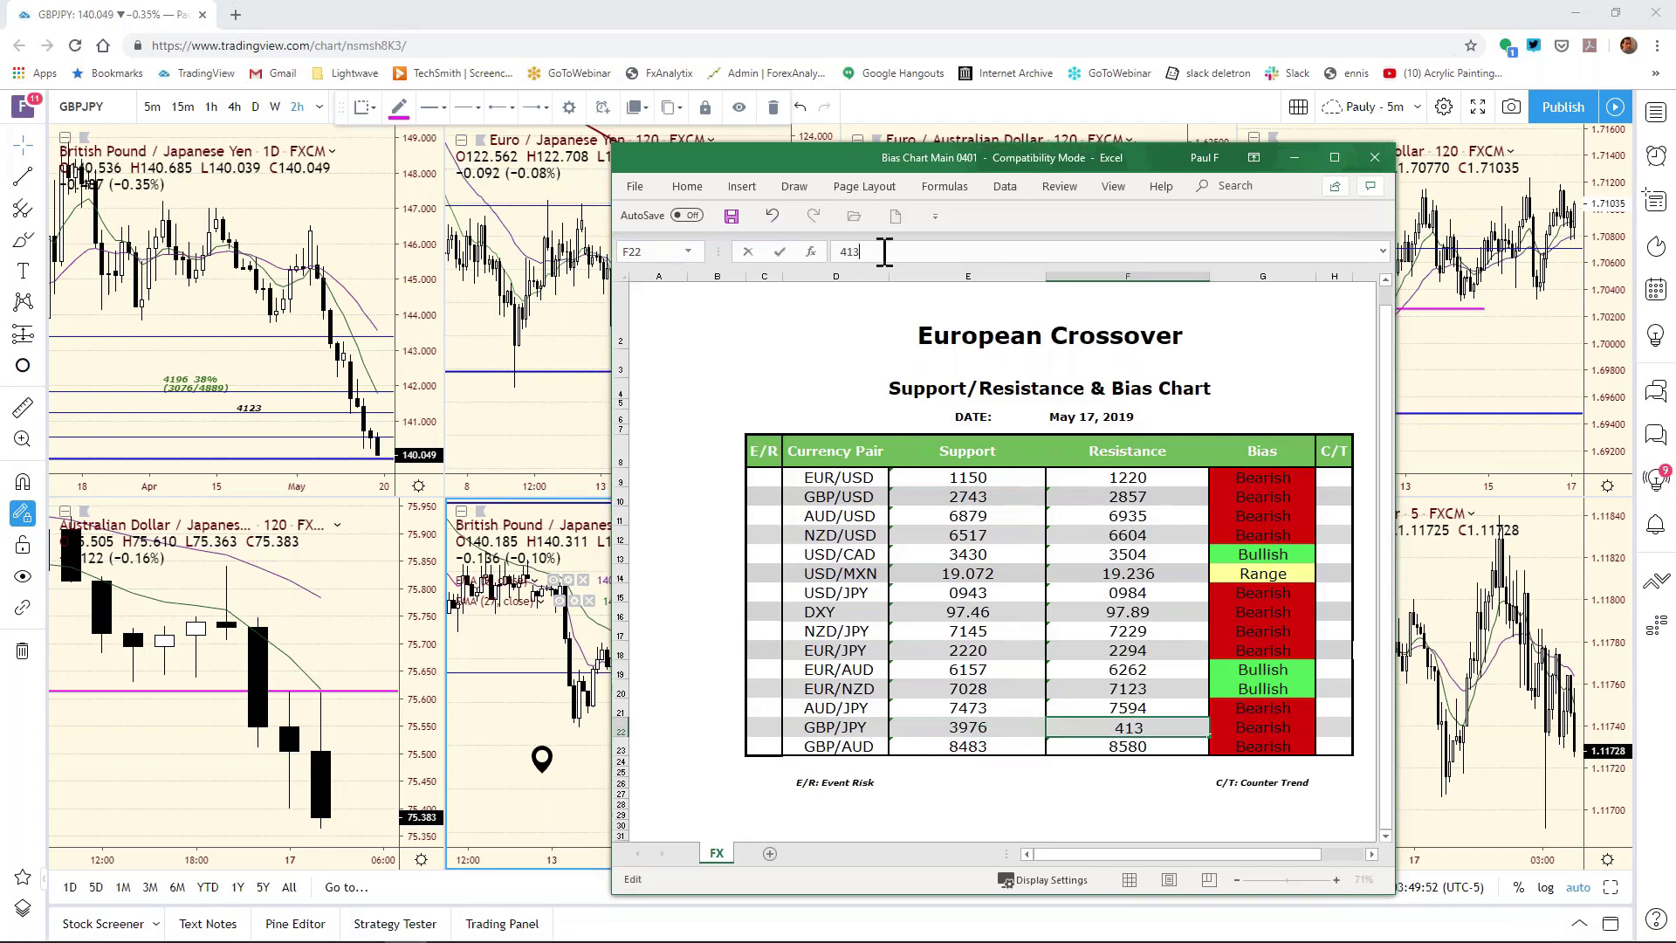
{"action": "key", "text": "BackSpace"}
{"action": "key", "text": "BackSpace"}
{"action": "type", "text": "08"}
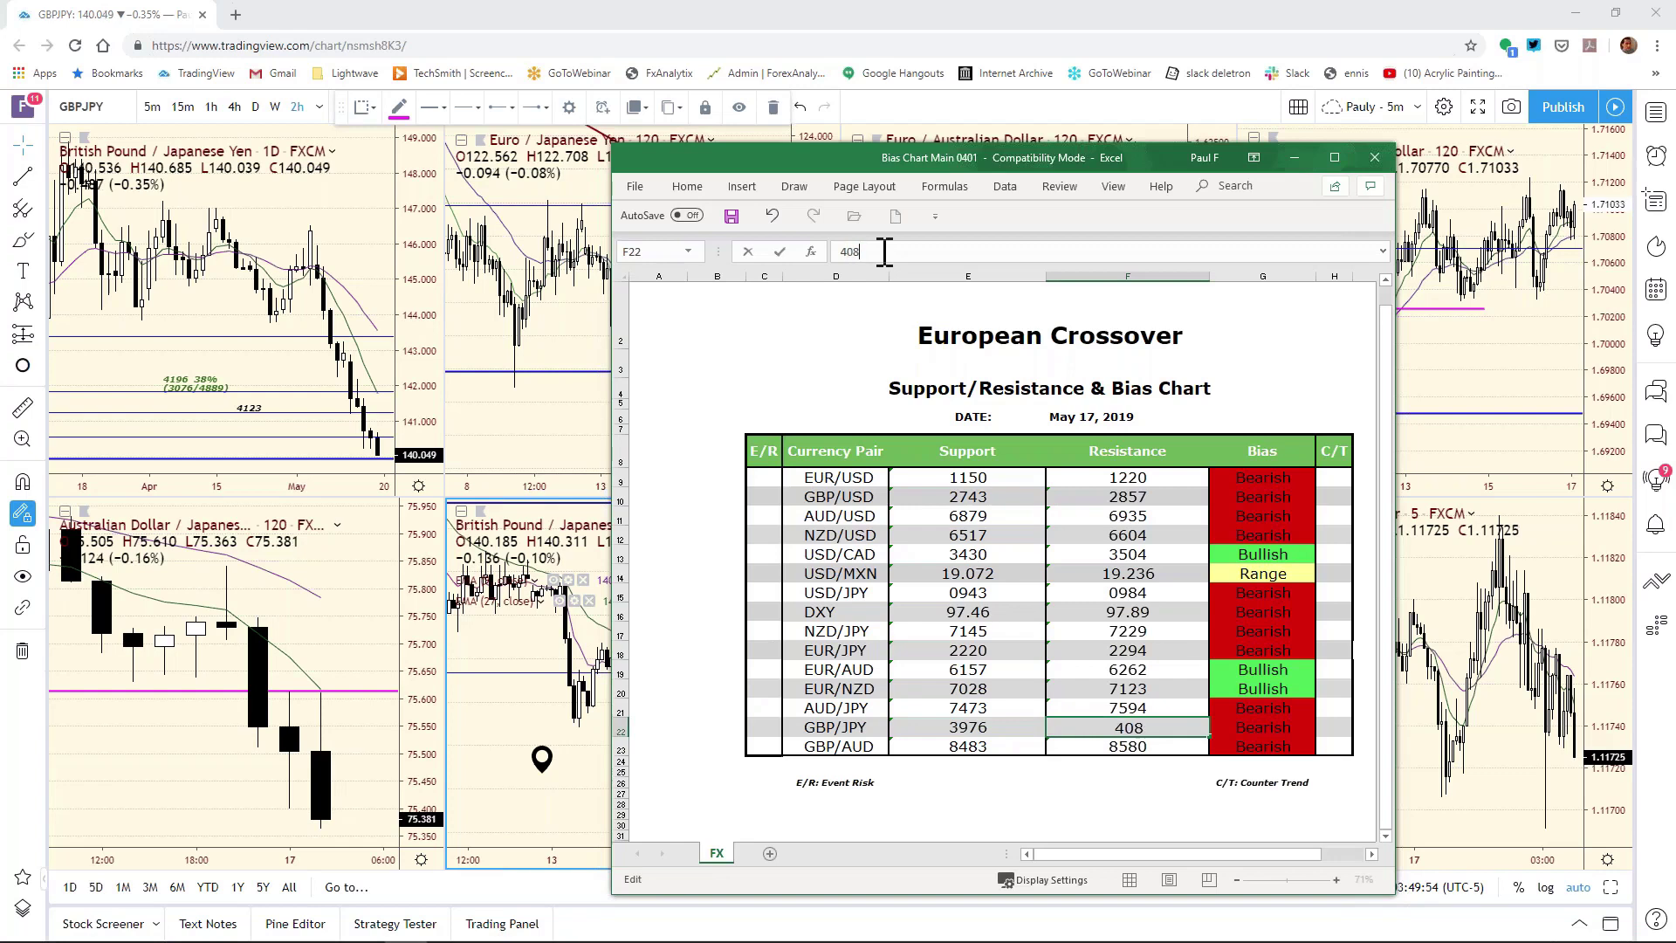
{"action": "type", "text": "5"}
{"action": "key", "text": "Return"}
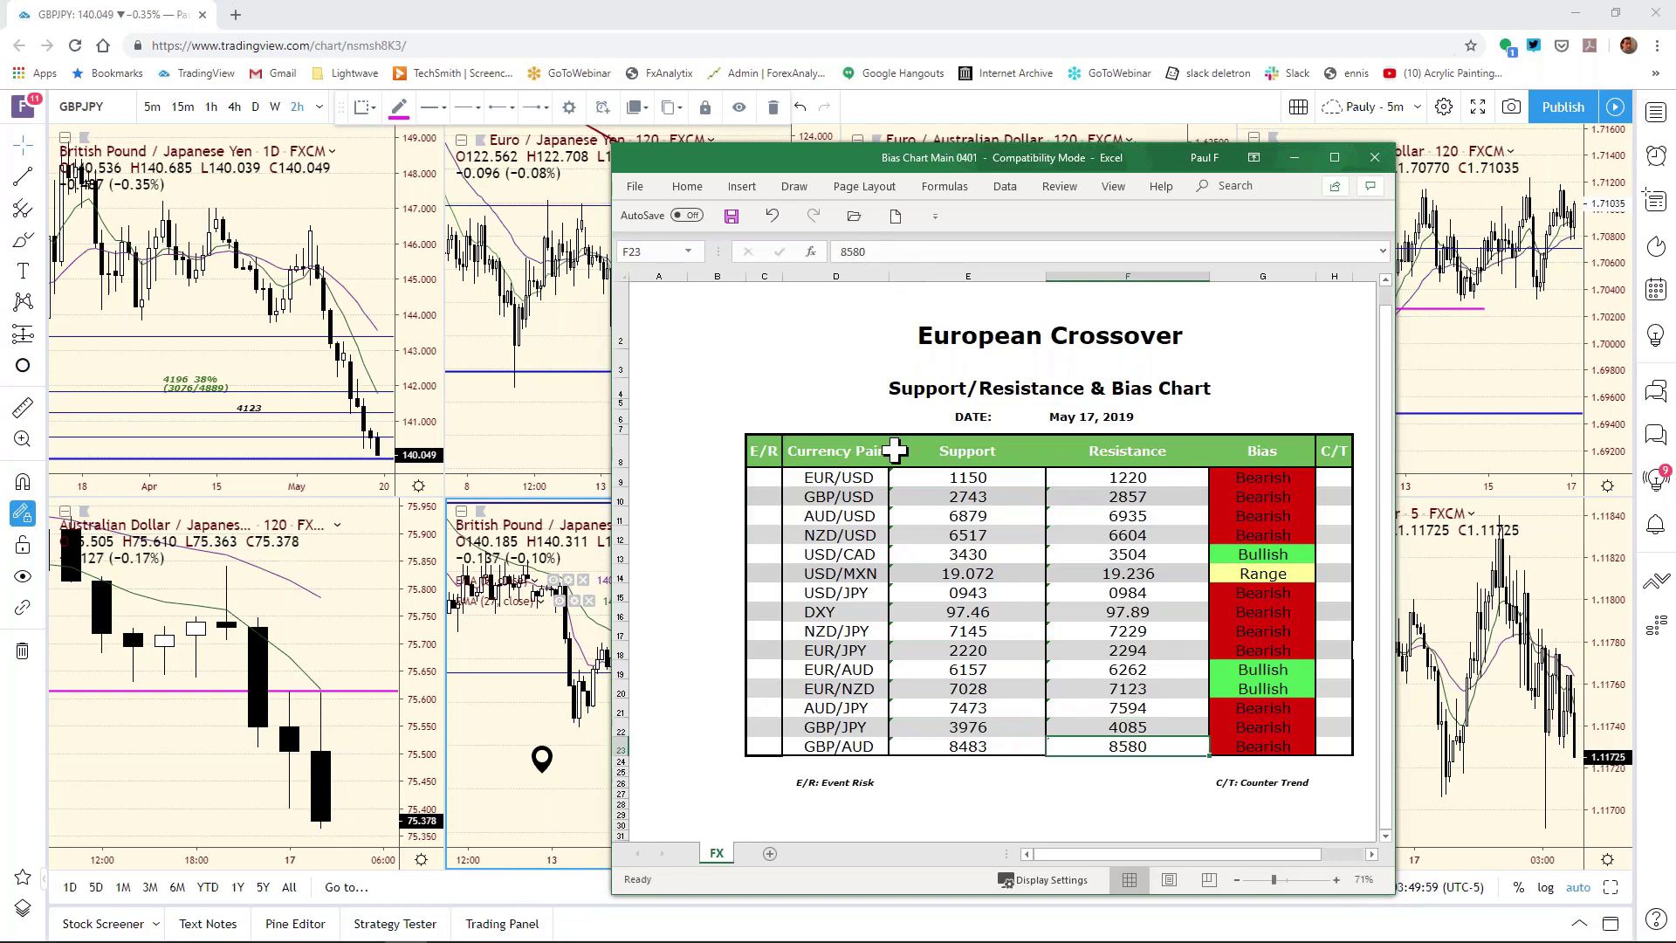
{"action": "key", "text": "alt+Tab"}
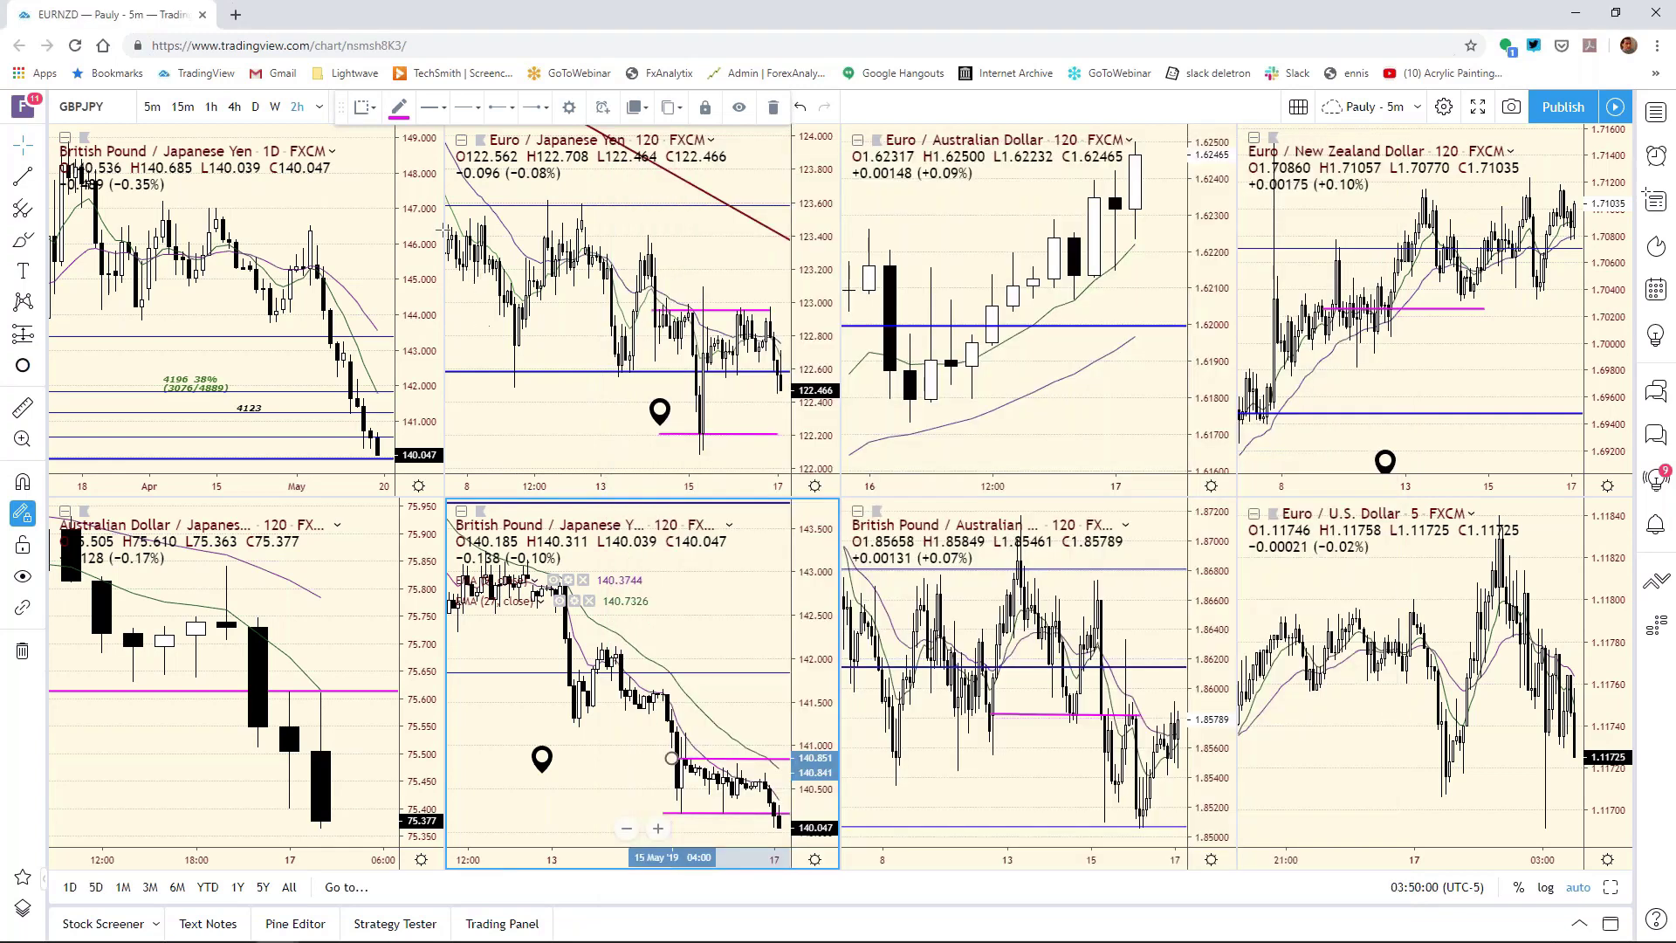
Step: Switch the top-left chart's symbol to GBPAUD
{"action": "left_click", "coordinate": [1431, 350]}
{"action": "left_click", "coordinate": [411, 233]}
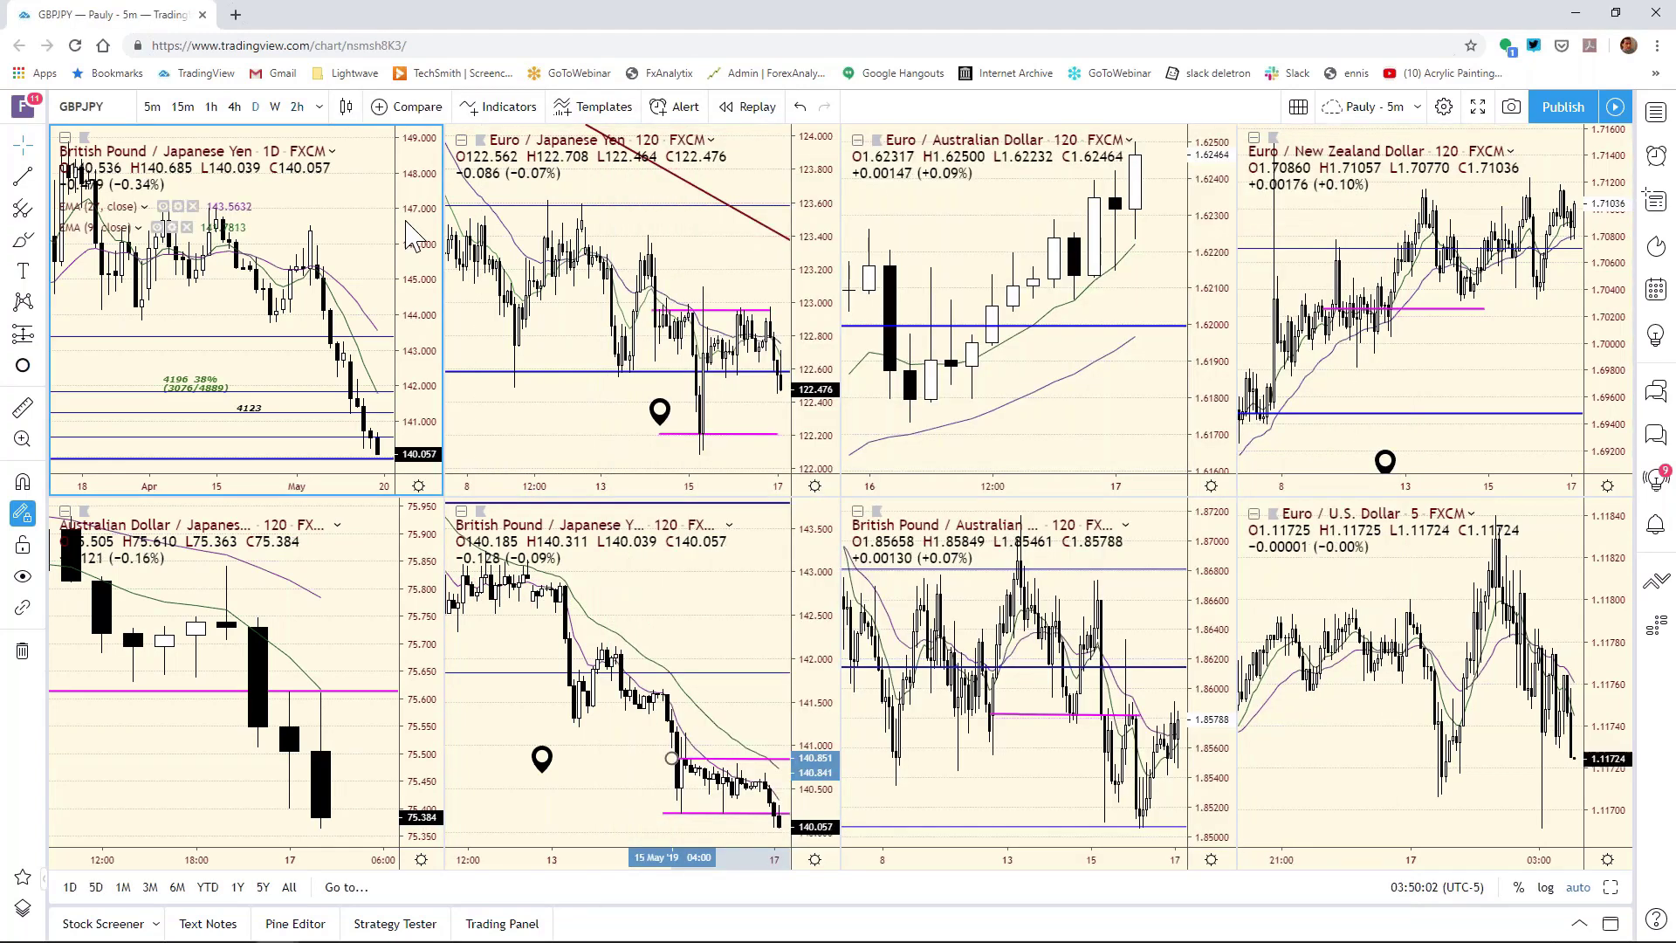
{"action": "type", "text": "GBPA"}
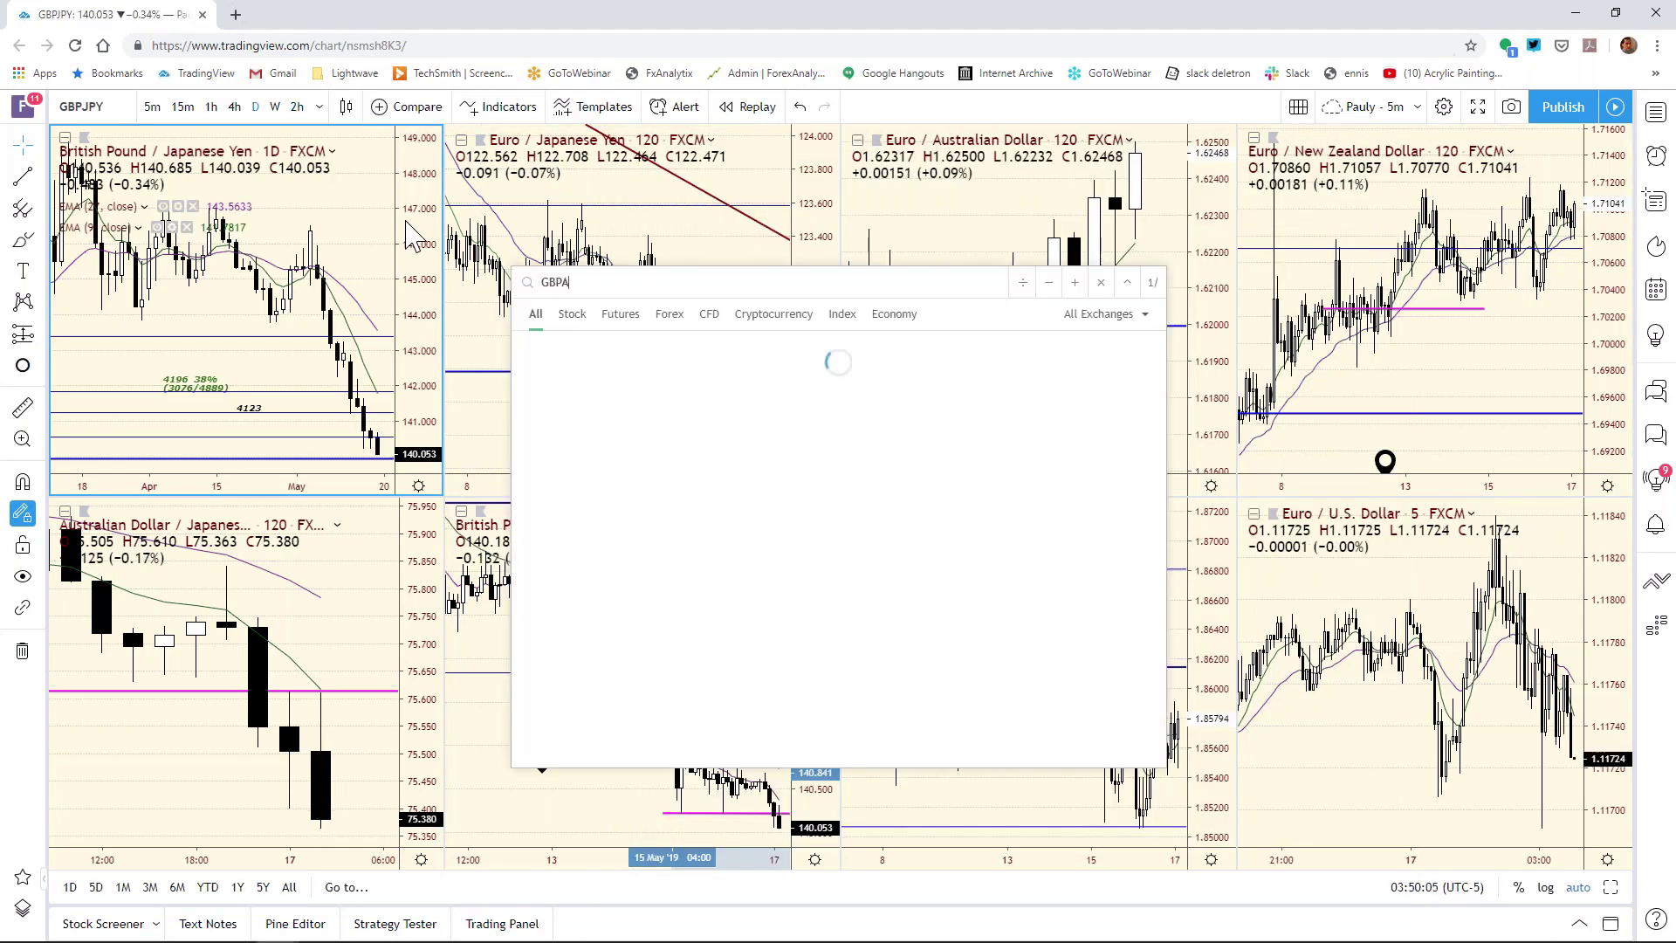
{"action": "type", "text": "UD"}
{"action": "key", "text": "Return"}
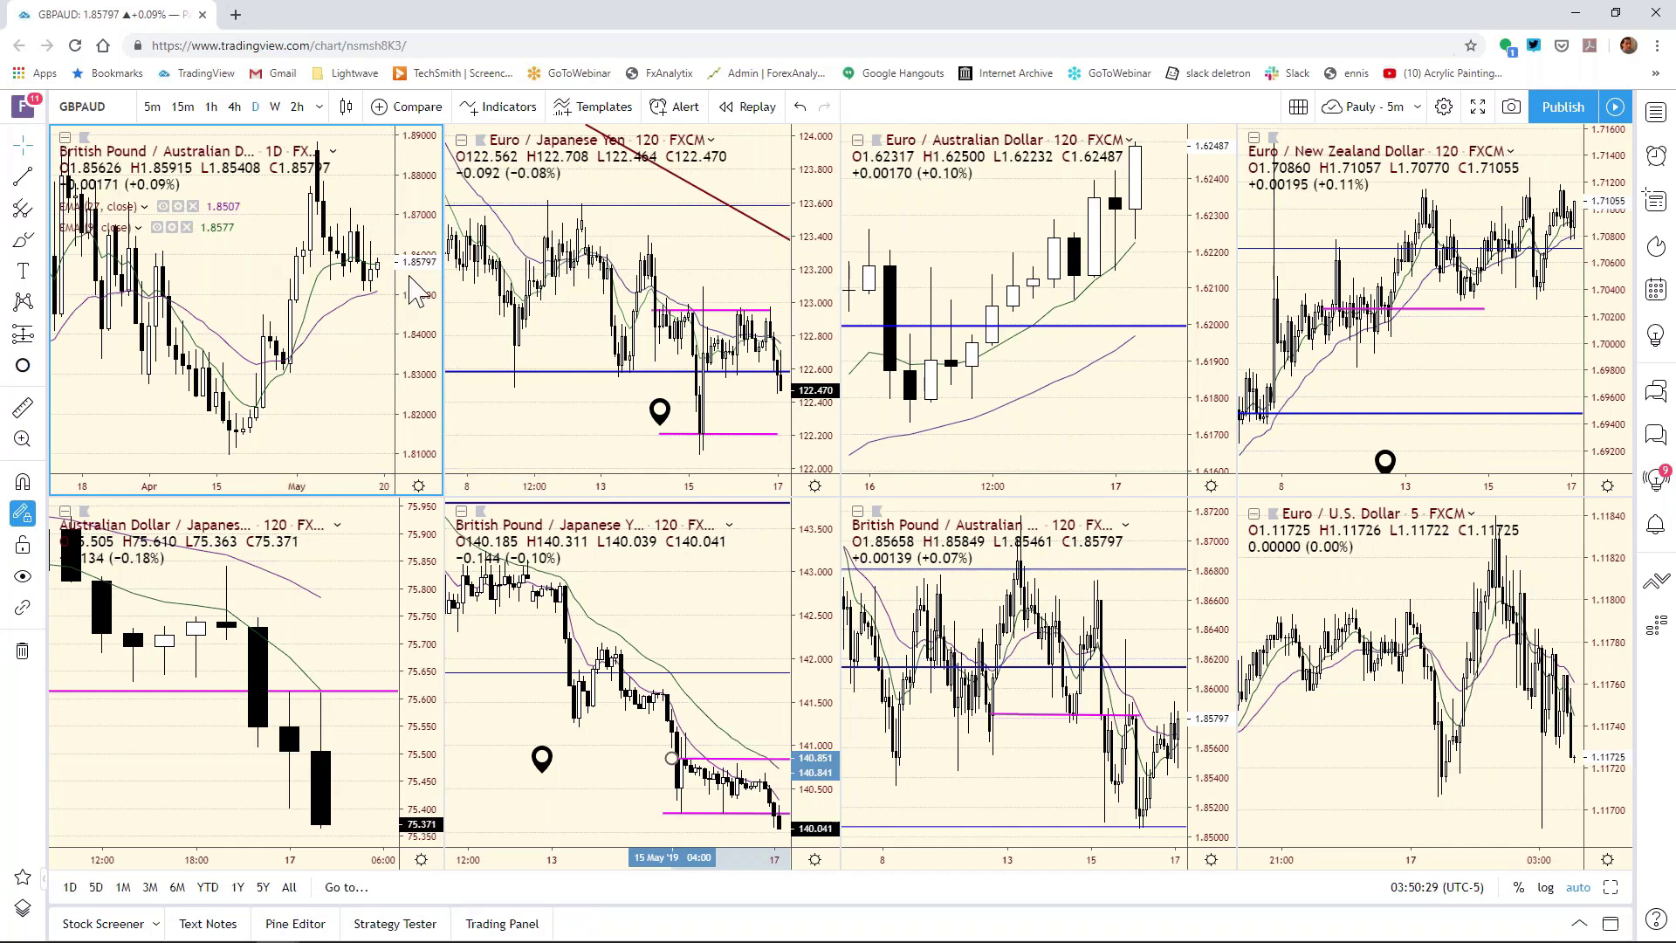
Step: Review GBP/AUD daily history full-size, enlarge the GBP/AUD 2-hour chart, then bring up Excel
{"action": "left_click", "coordinate": [1609, 887]}
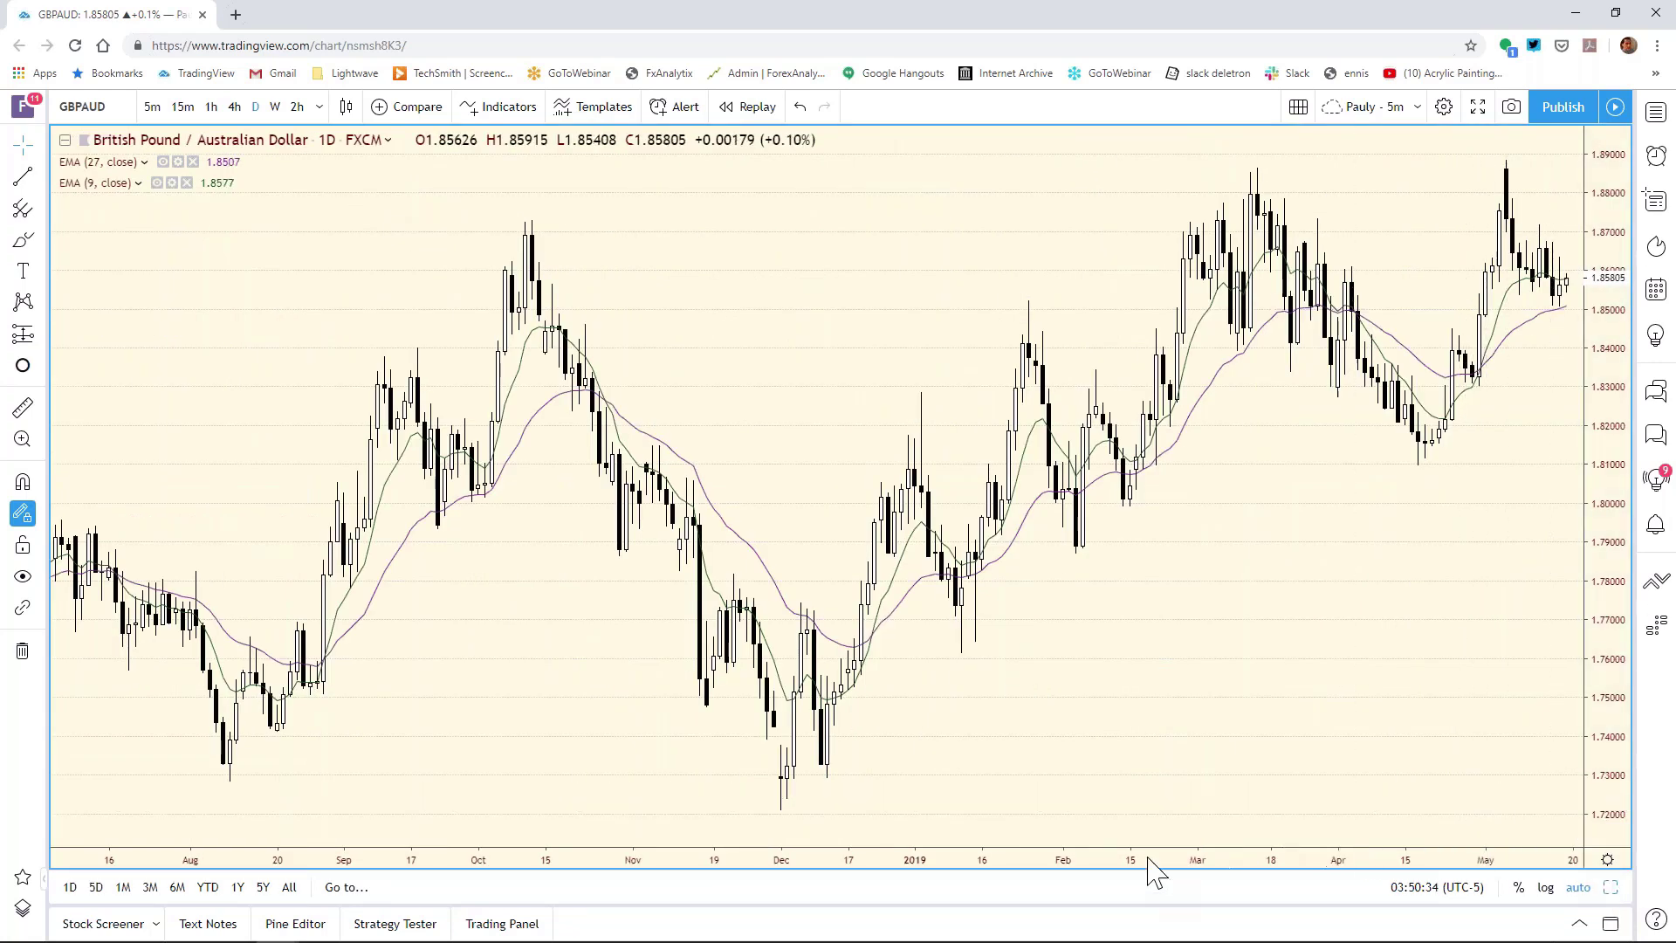
{"action": "scroll", "coordinate": [1271, 864], "scroll_direction": "down", "scroll_amount": 3}
{"action": "left_click_drag", "start_coordinate": [1271, 874], "coordinate": [1363, 866]}
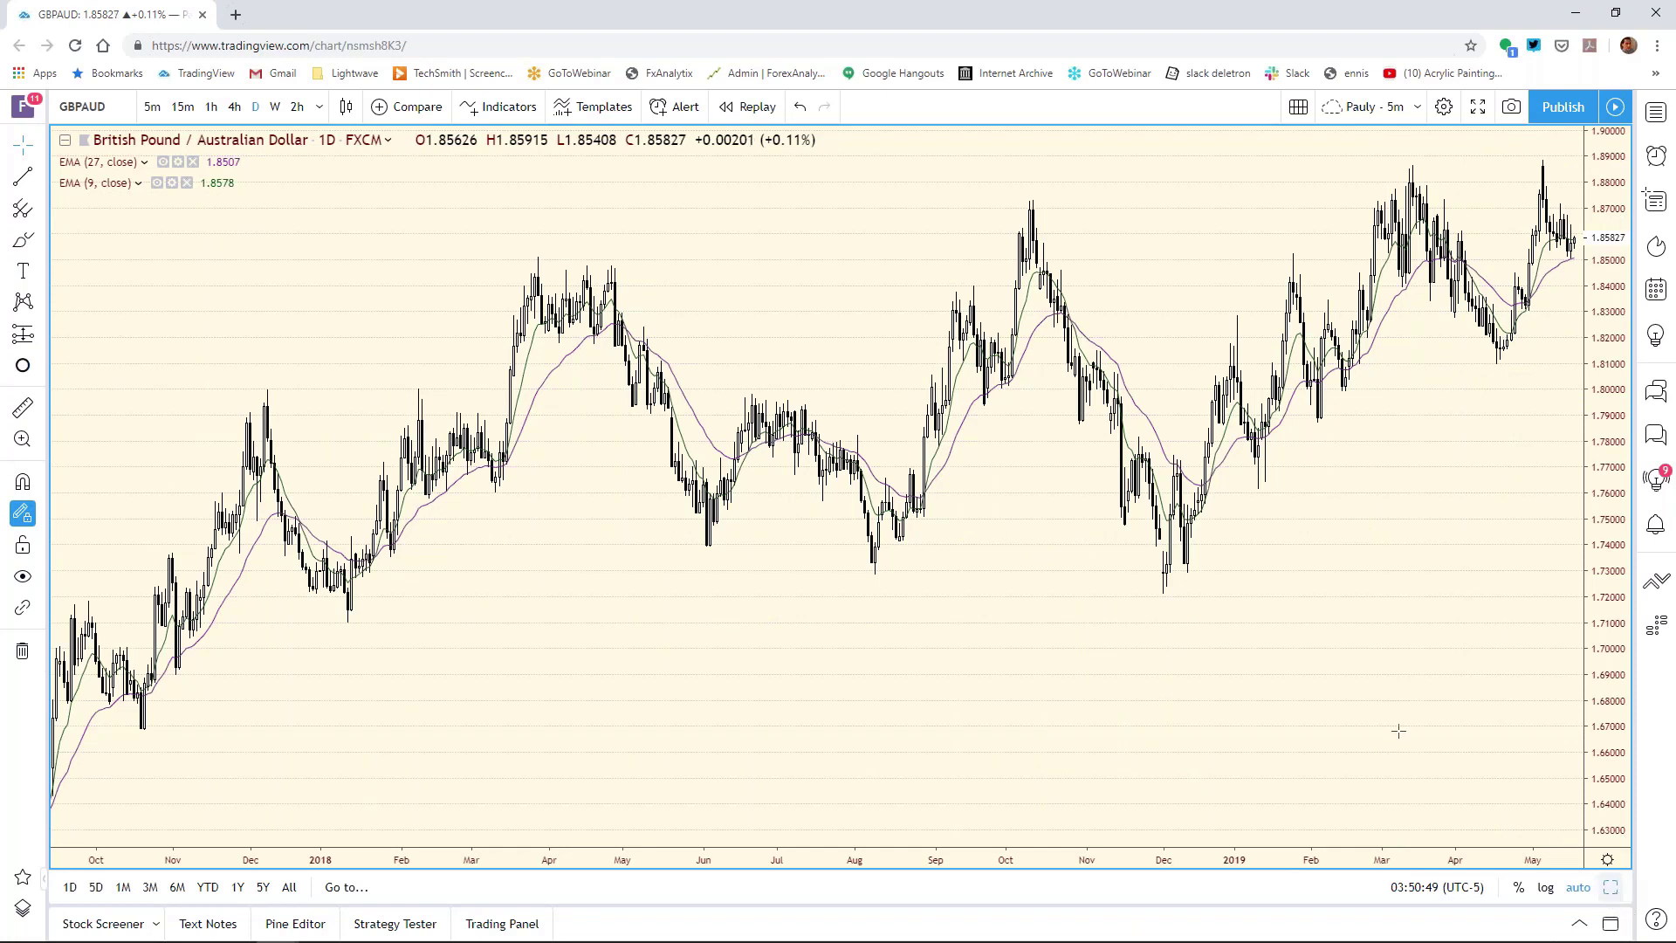
{"action": "key", "text": "alt+Return"}
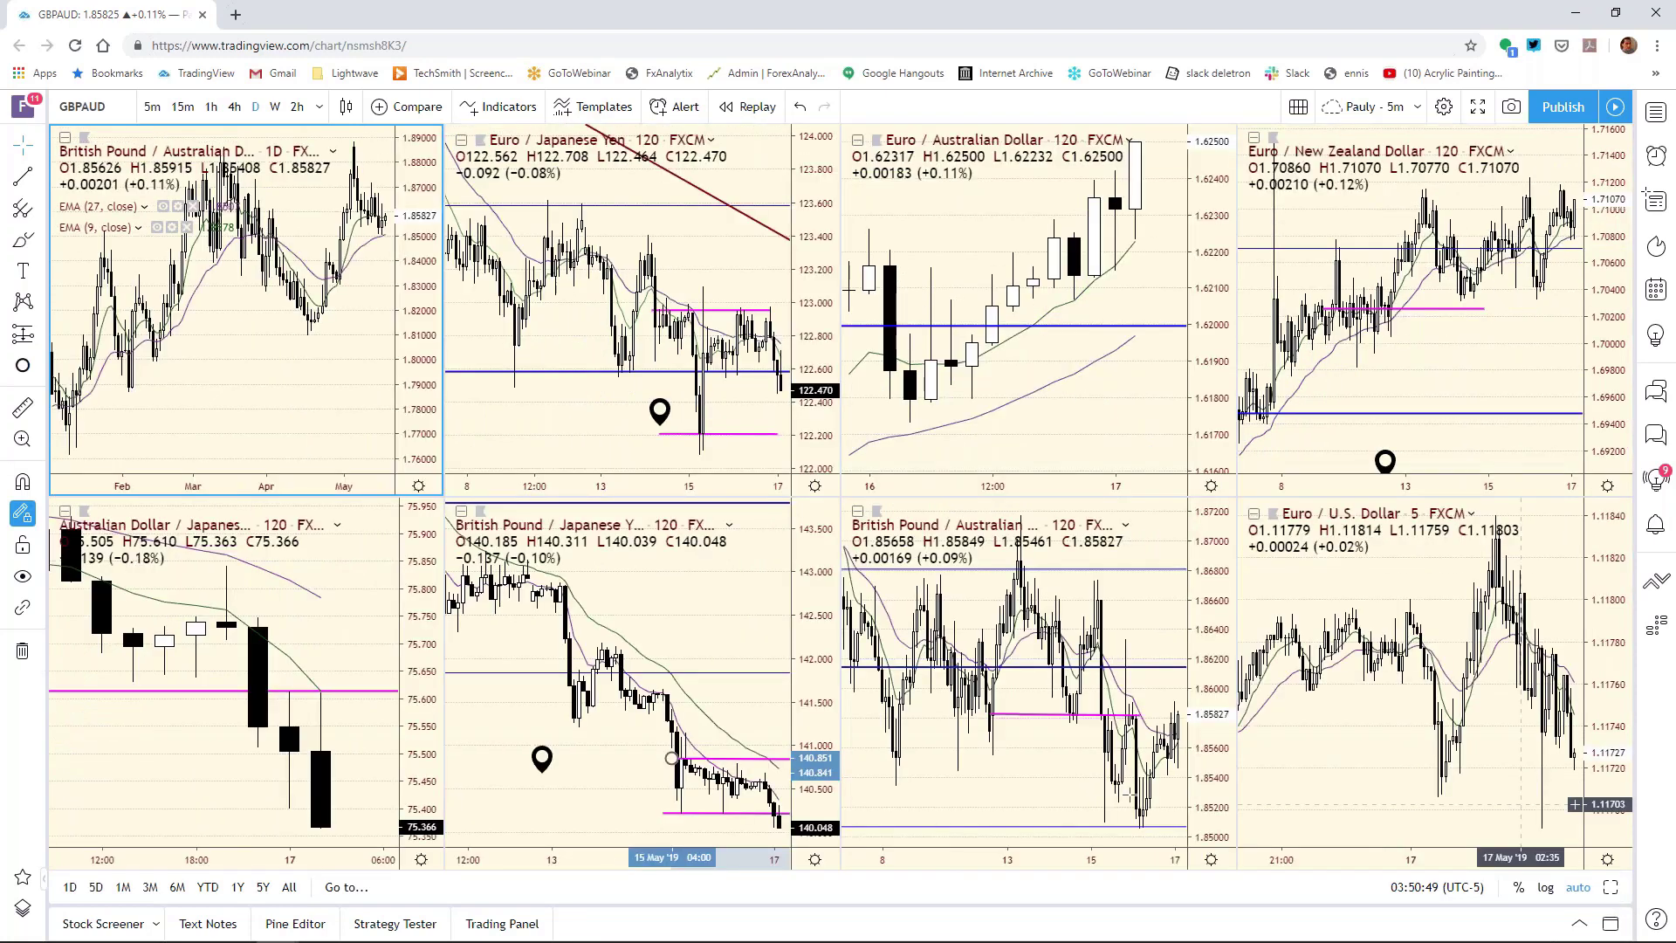
{"action": "left_click", "coordinate": [1209, 682]}
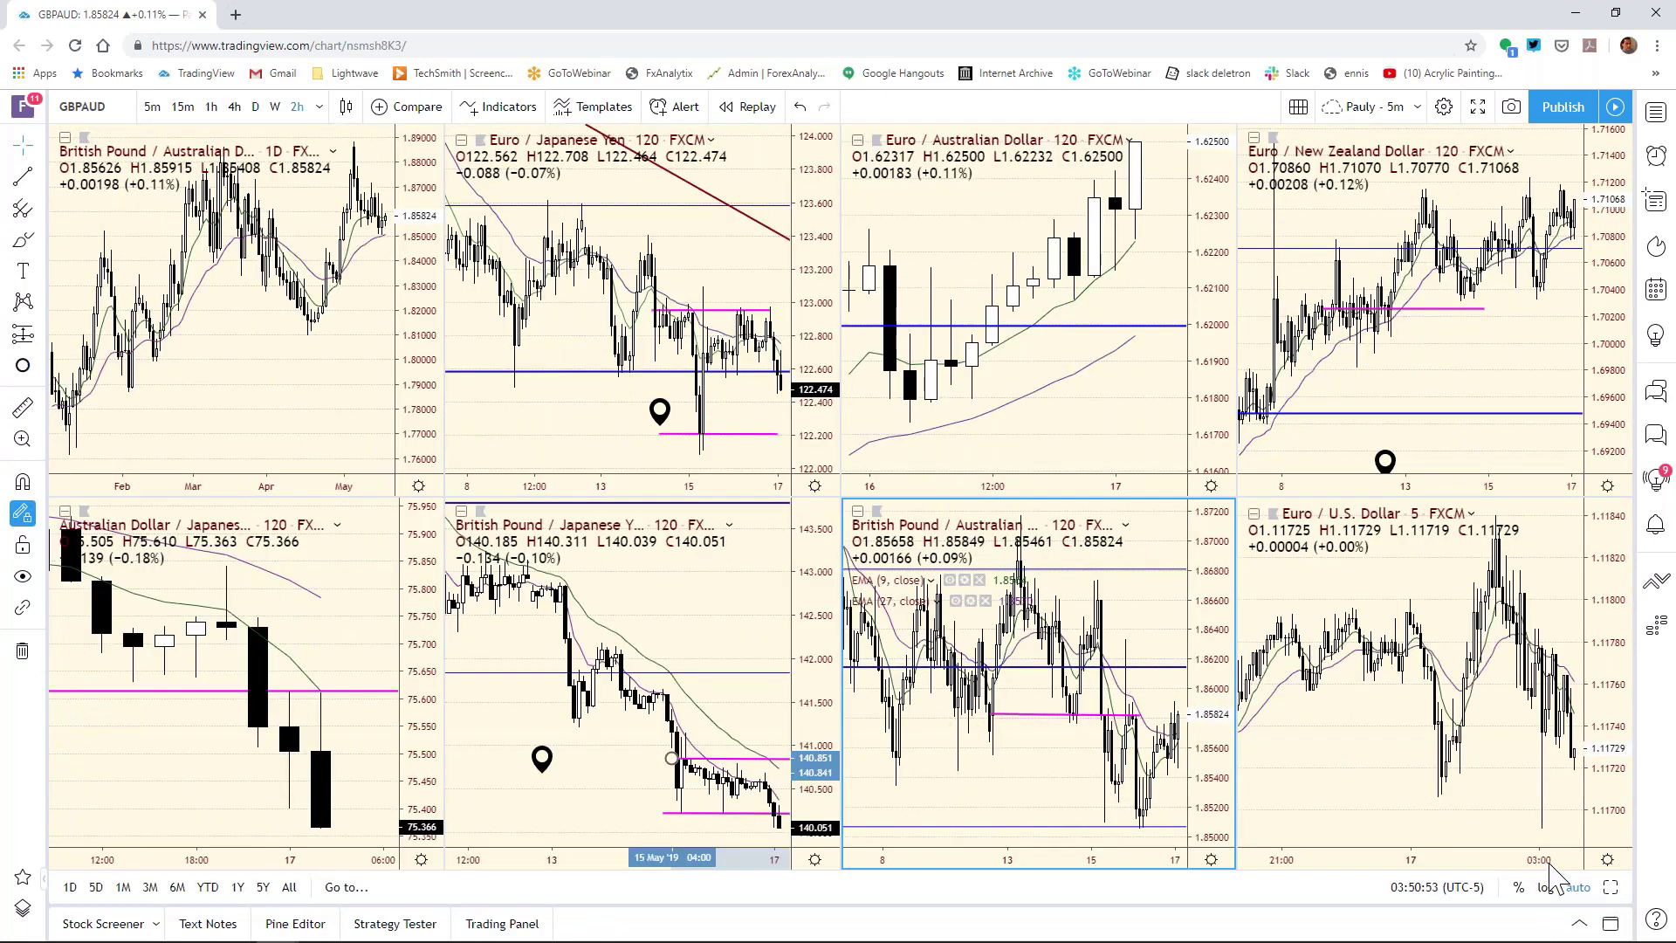
{"action": "left_click", "coordinate": [1611, 887]}
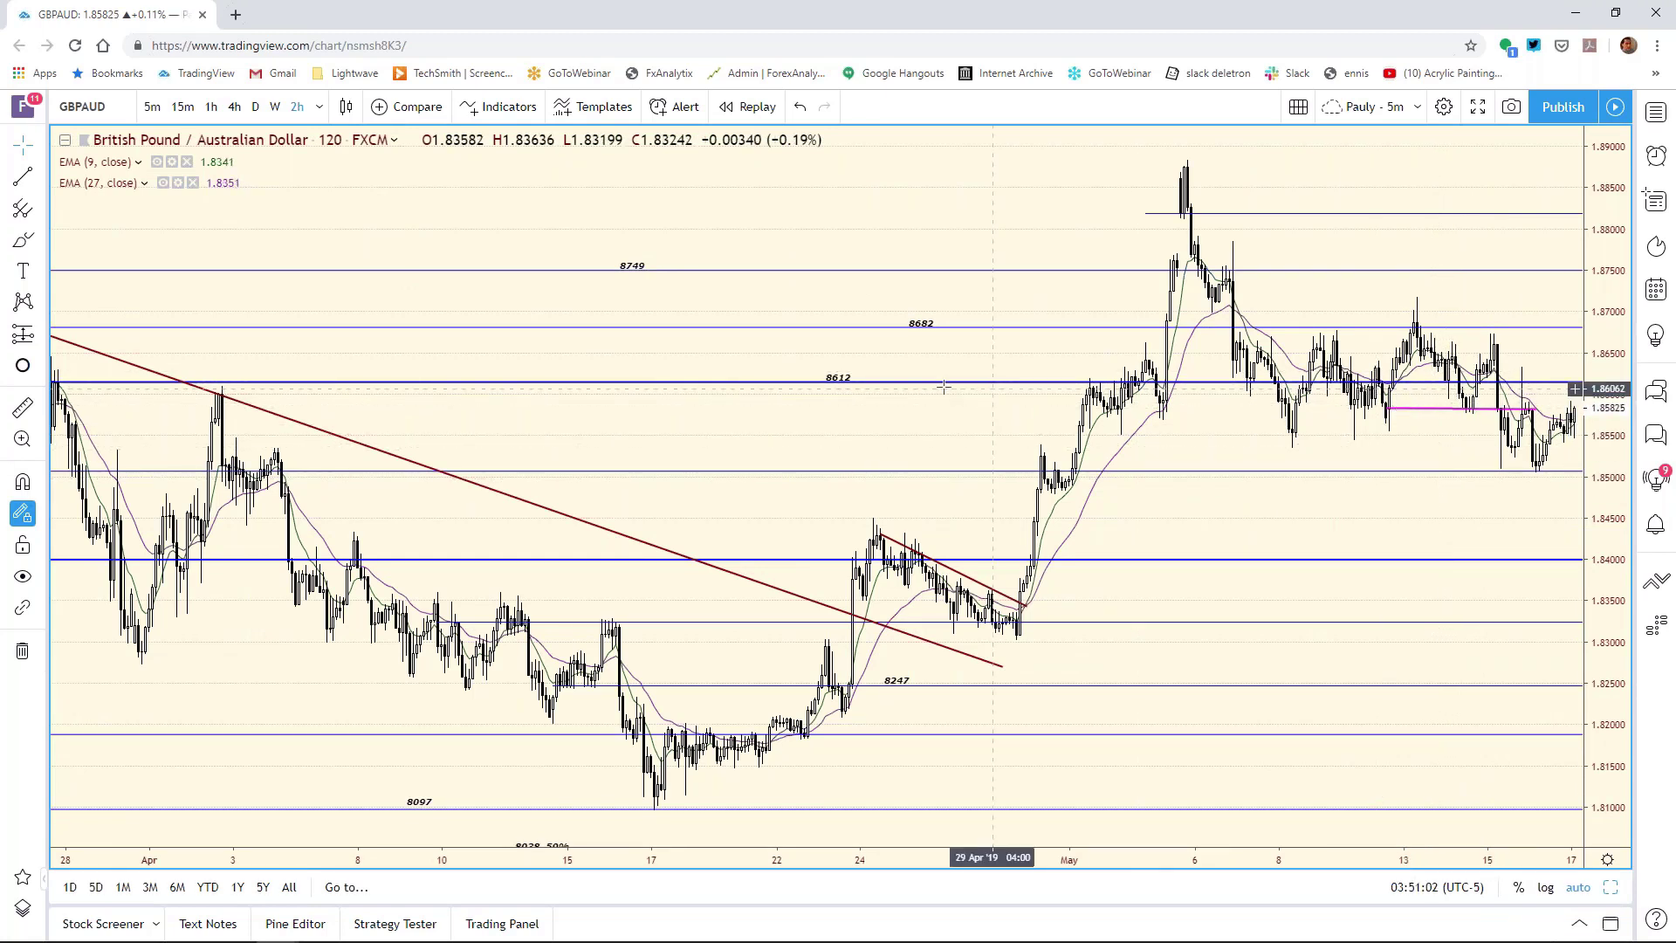
{"action": "mouse_move", "coordinate": [471, 929]}
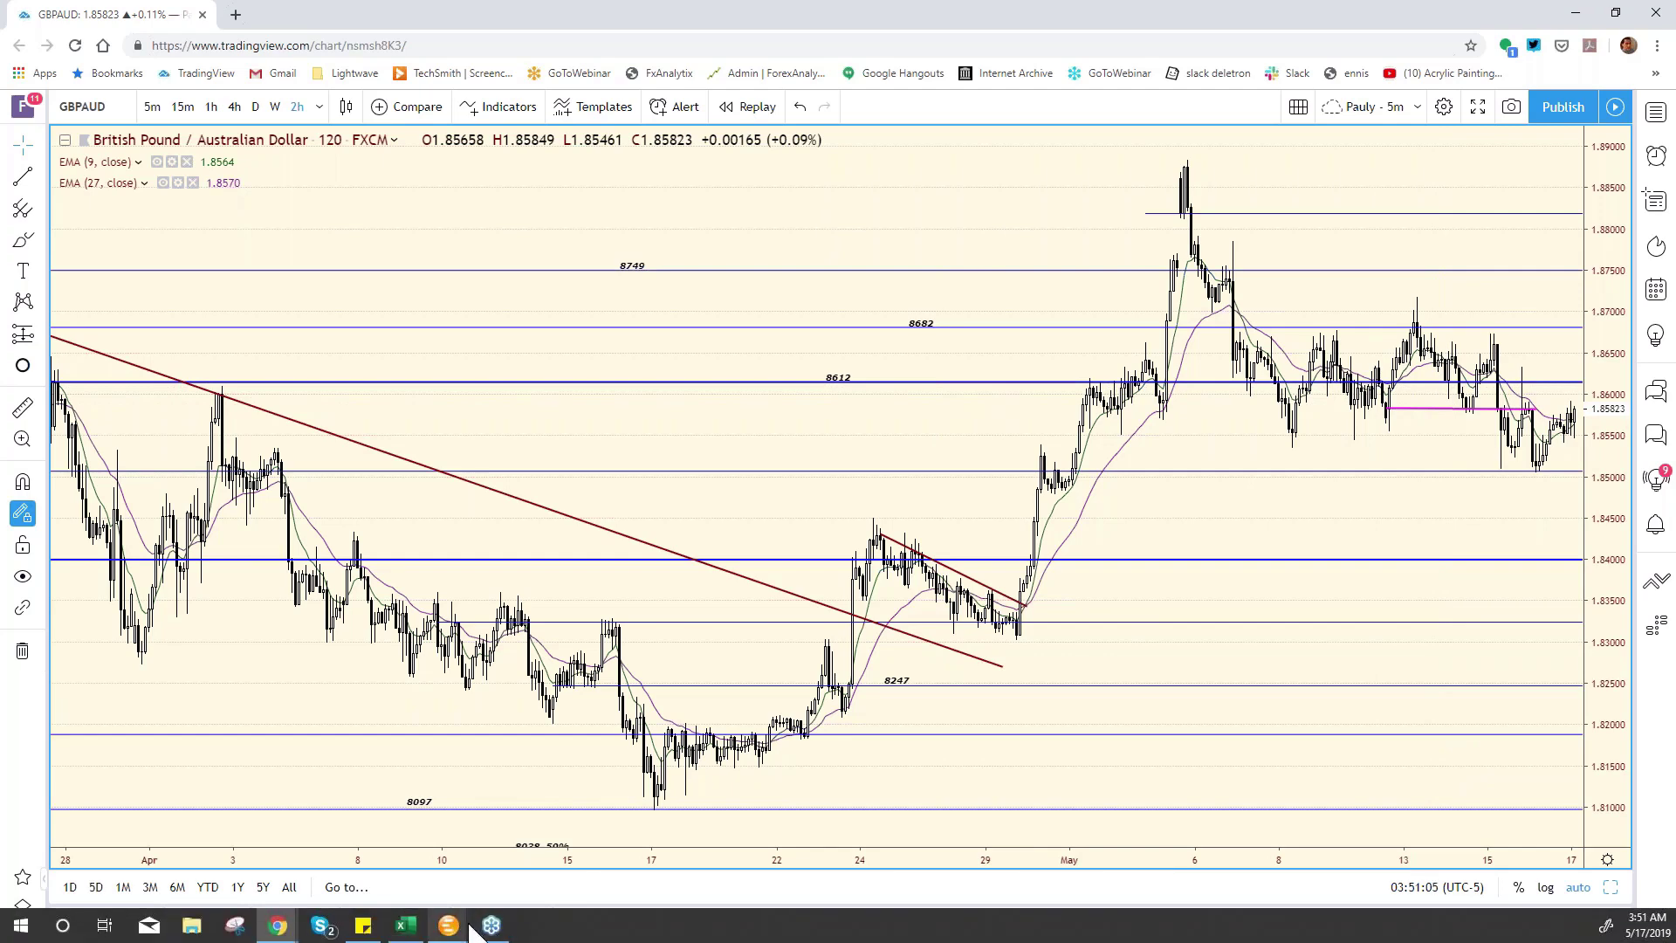
{"action": "left_click", "coordinate": [406, 925]}
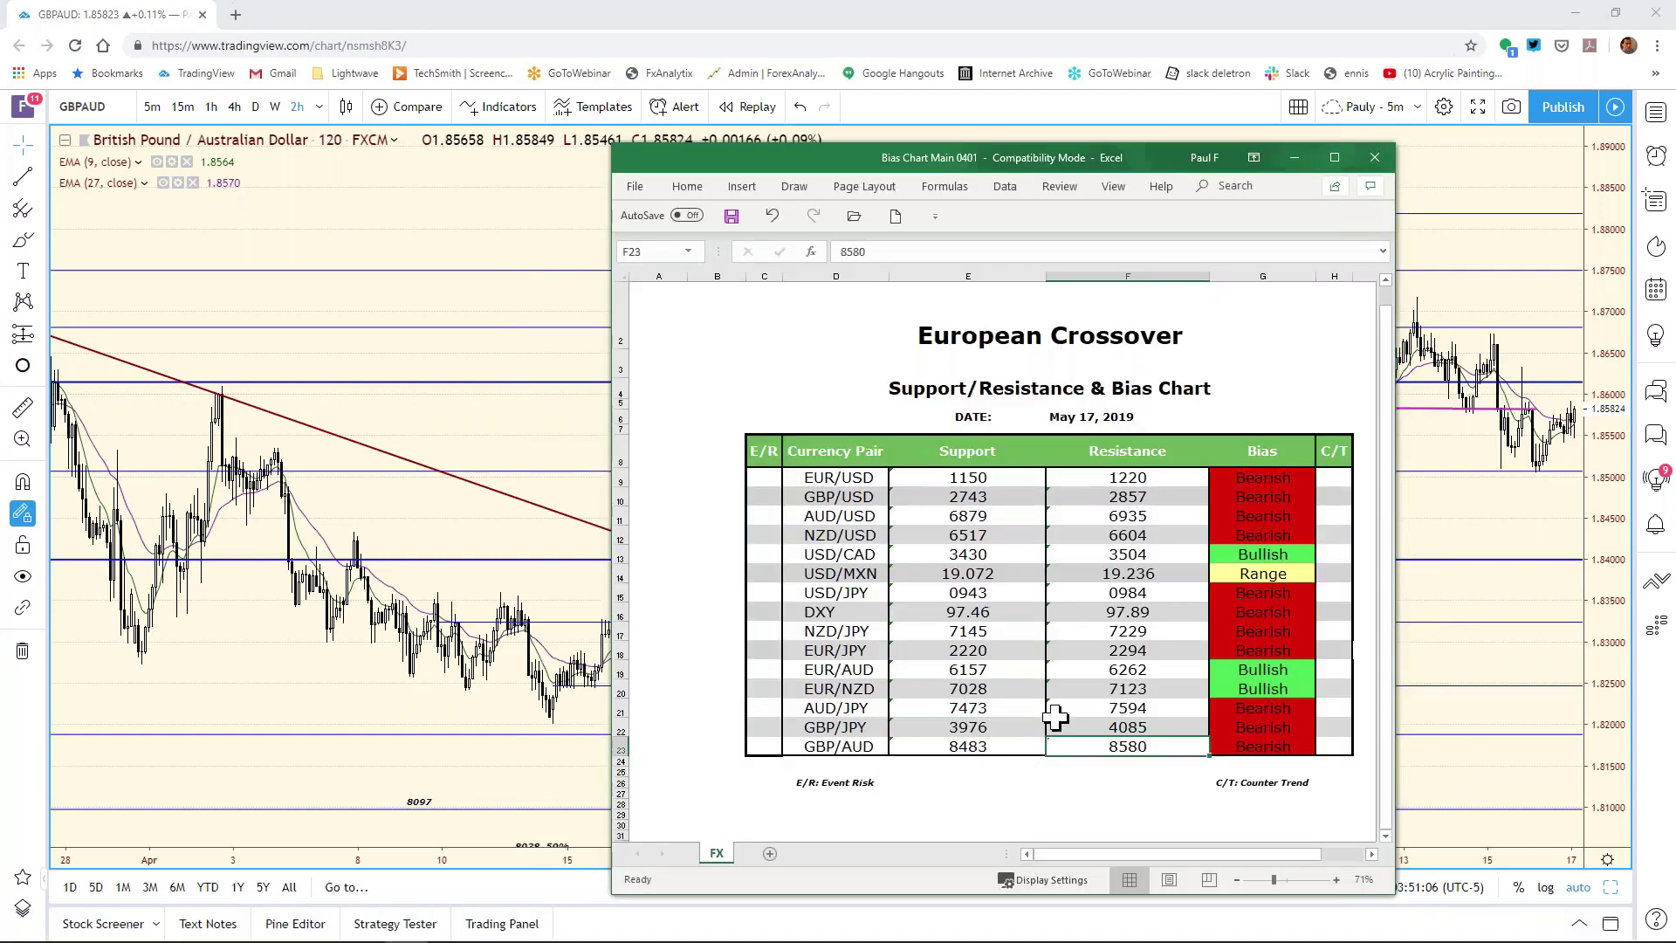
Step: Set GBP/AUD resistance in cell F23 to 8612, then check the GBP/AUD chart
{"action": "left_click", "coordinate": [871, 253]}
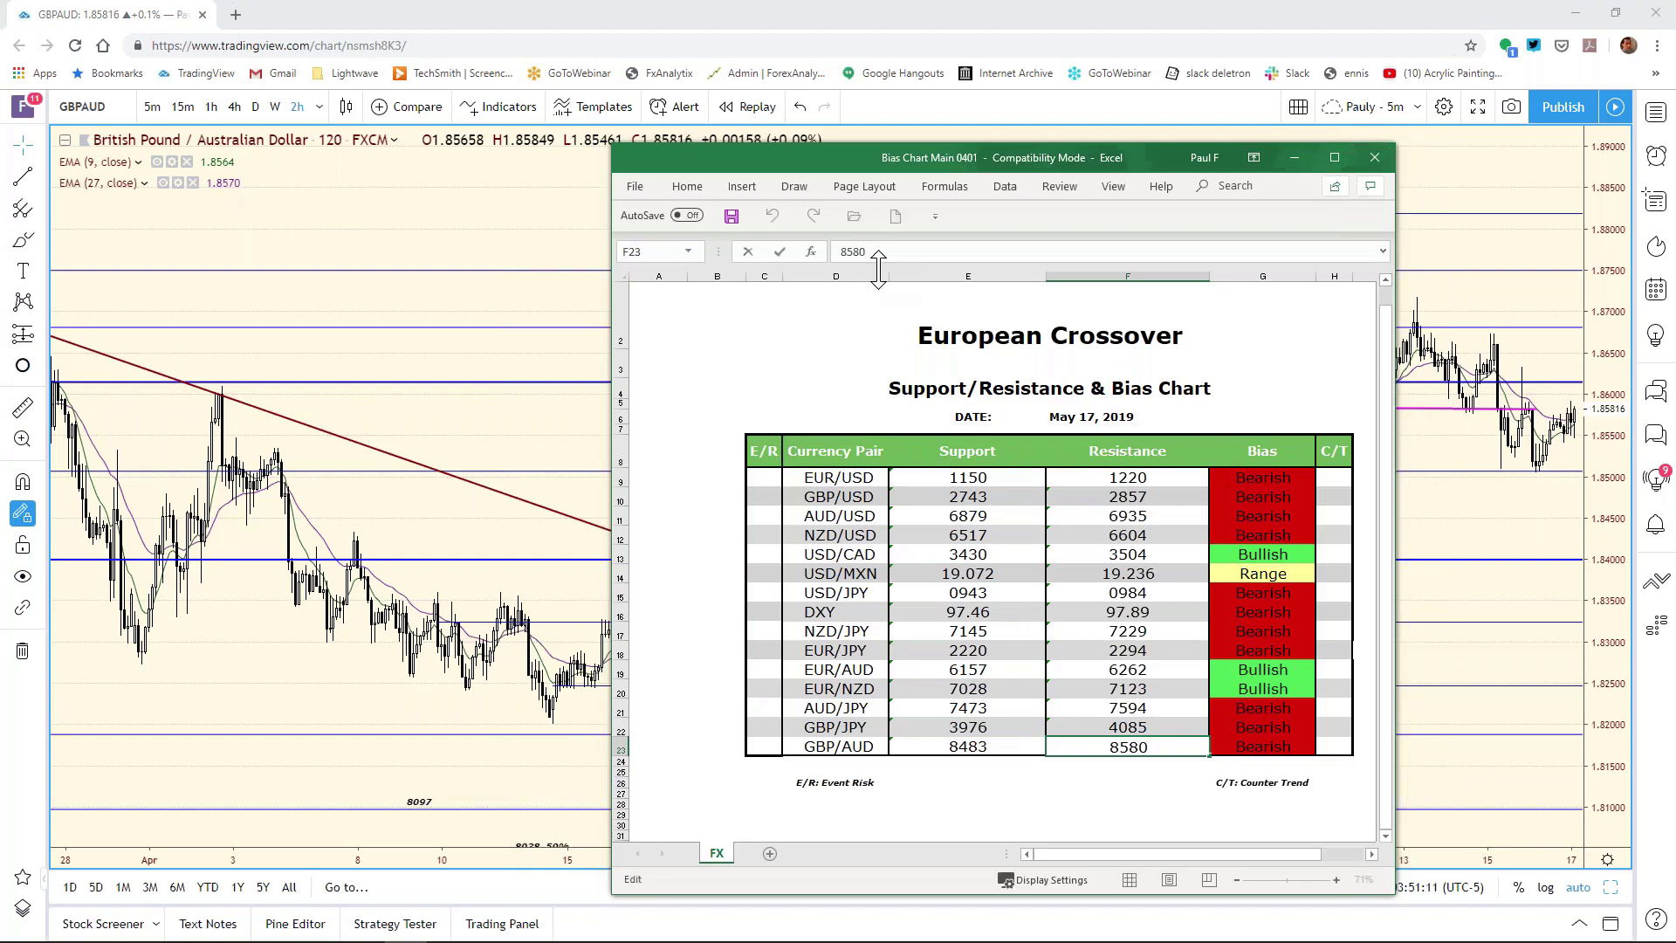
{"action": "key", "text": "BackSpace"}
{"action": "key", "text": "BackSpace"}
{"action": "key", "text": "BackSpace"}
{"action": "type", "text": "612"}
{"action": "key", "text": "Return"}
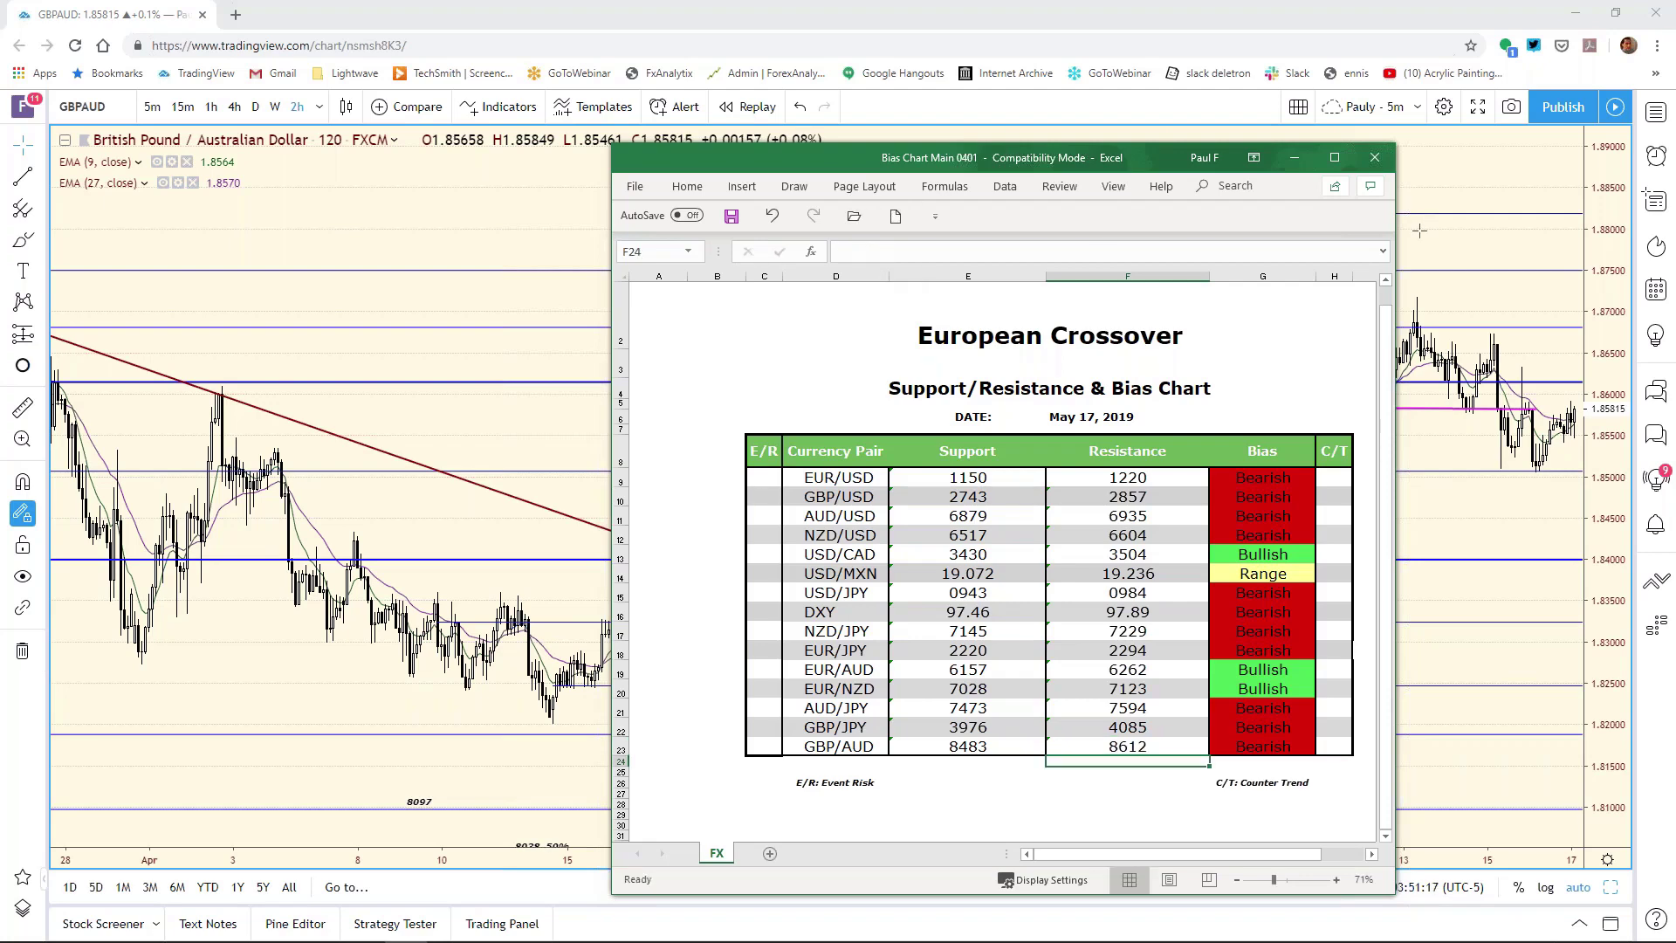
{"action": "left_click", "coordinate": [1453, 236]}
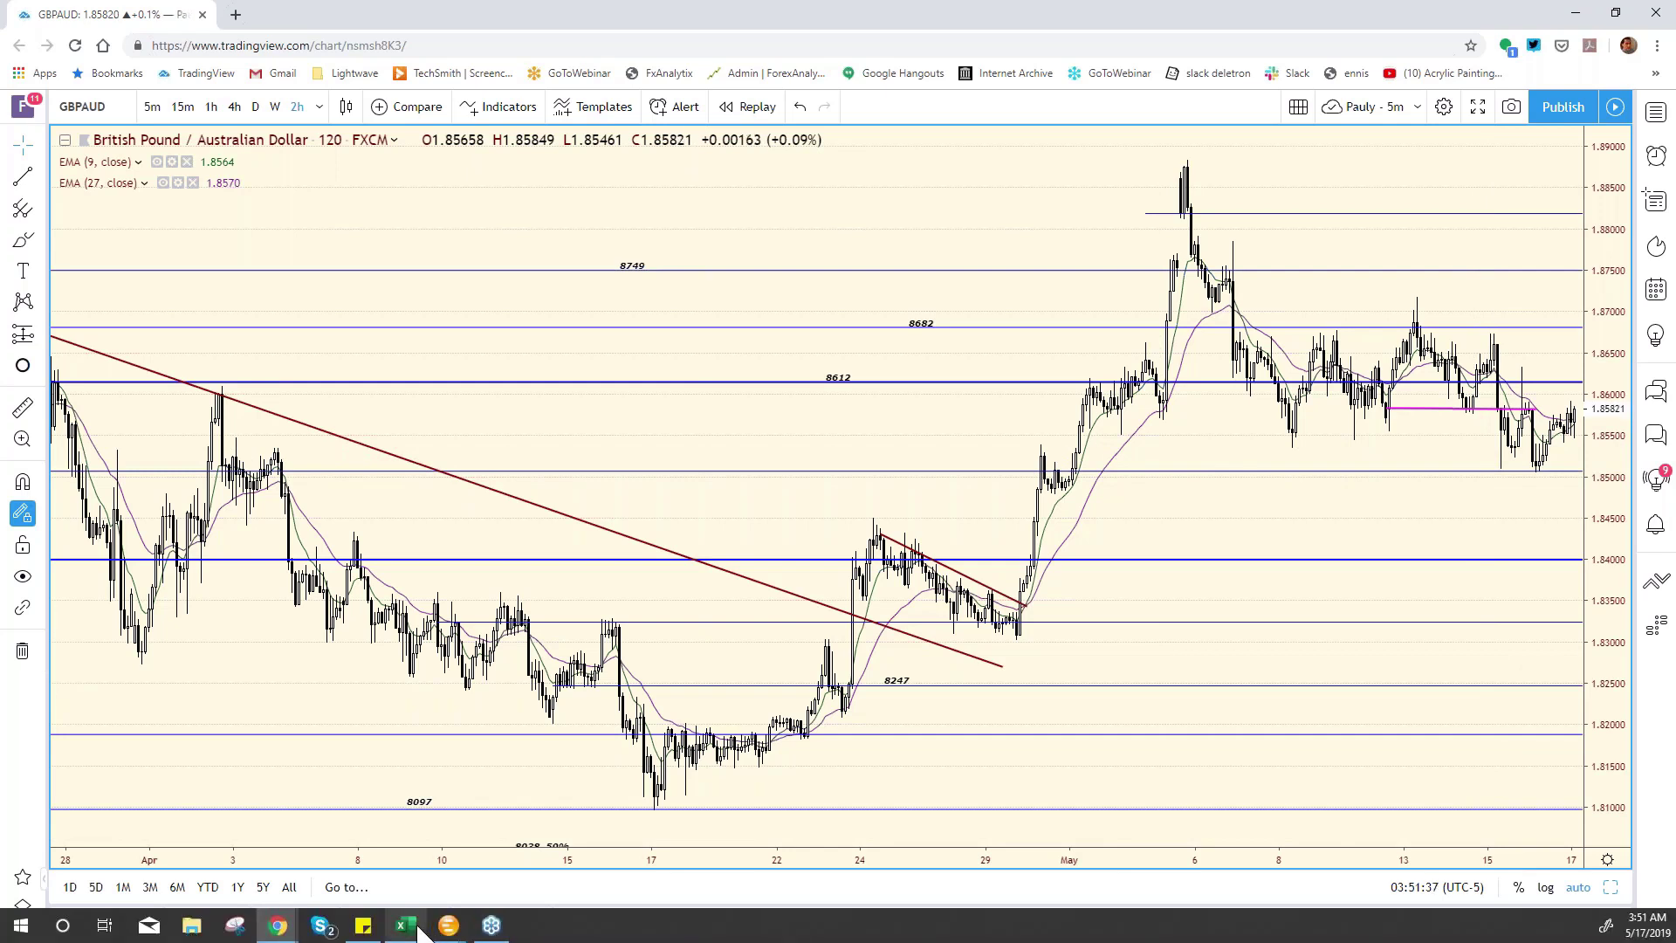
Step: Change GBP/AUD support in cell E23 from 8483 to 8534
{"action": "left_click", "coordinate": [417, 927]}
{"action": "left_click", "coordinate": [961, 744]}
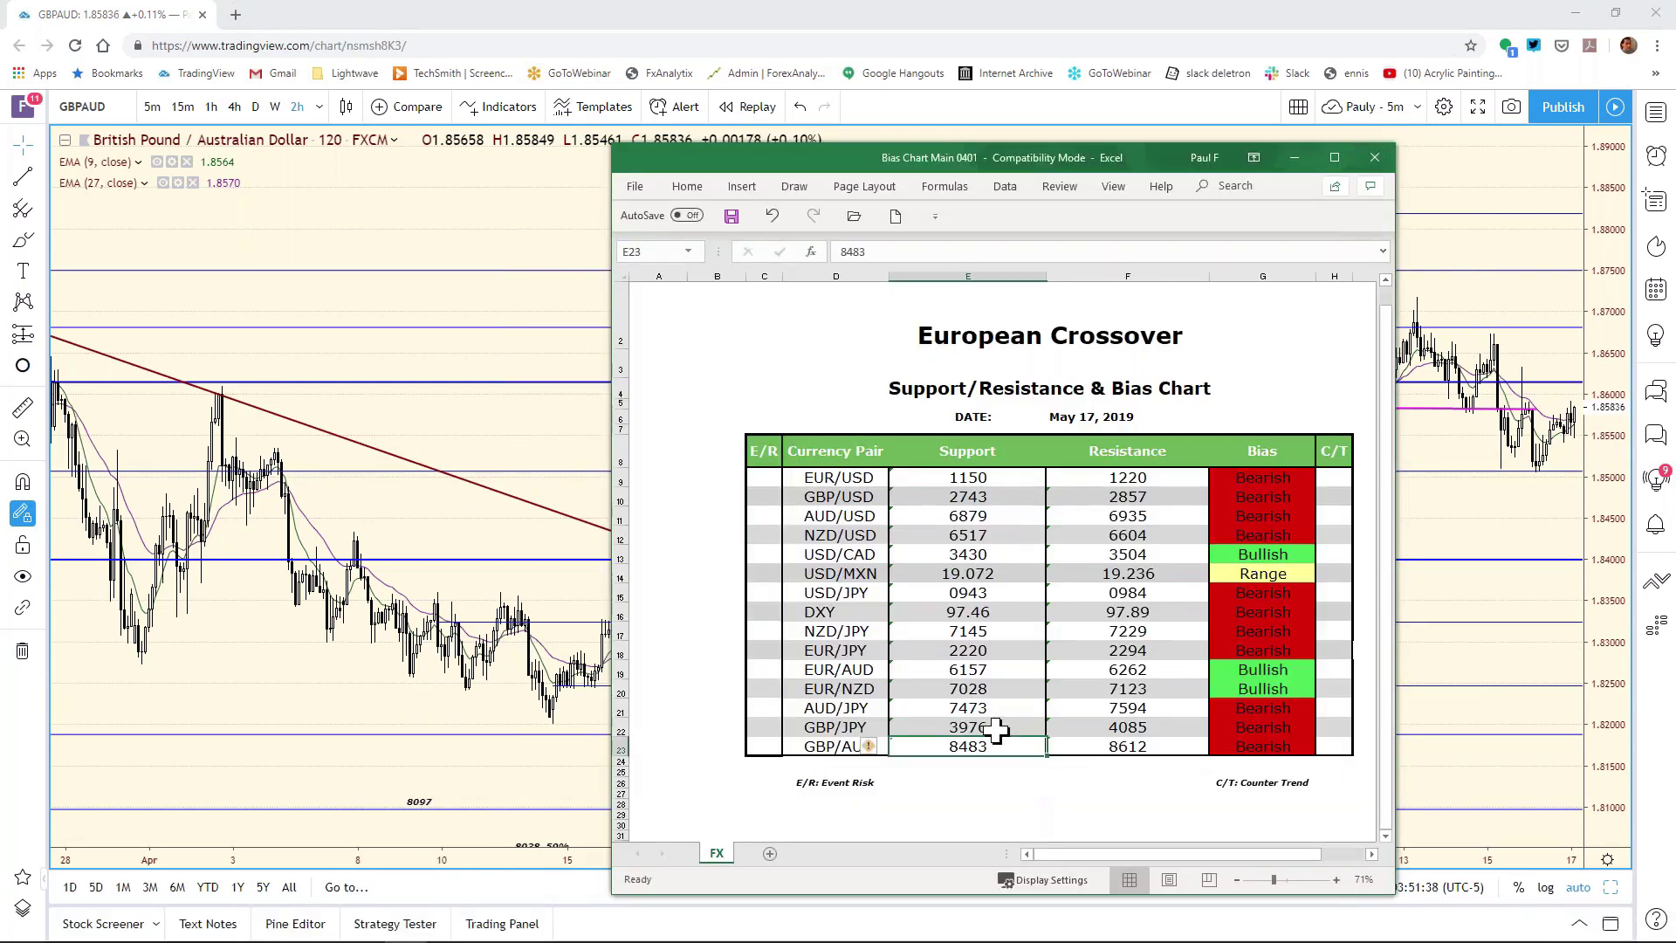
{"action": "left_click", "coordinate": [875, 251]}
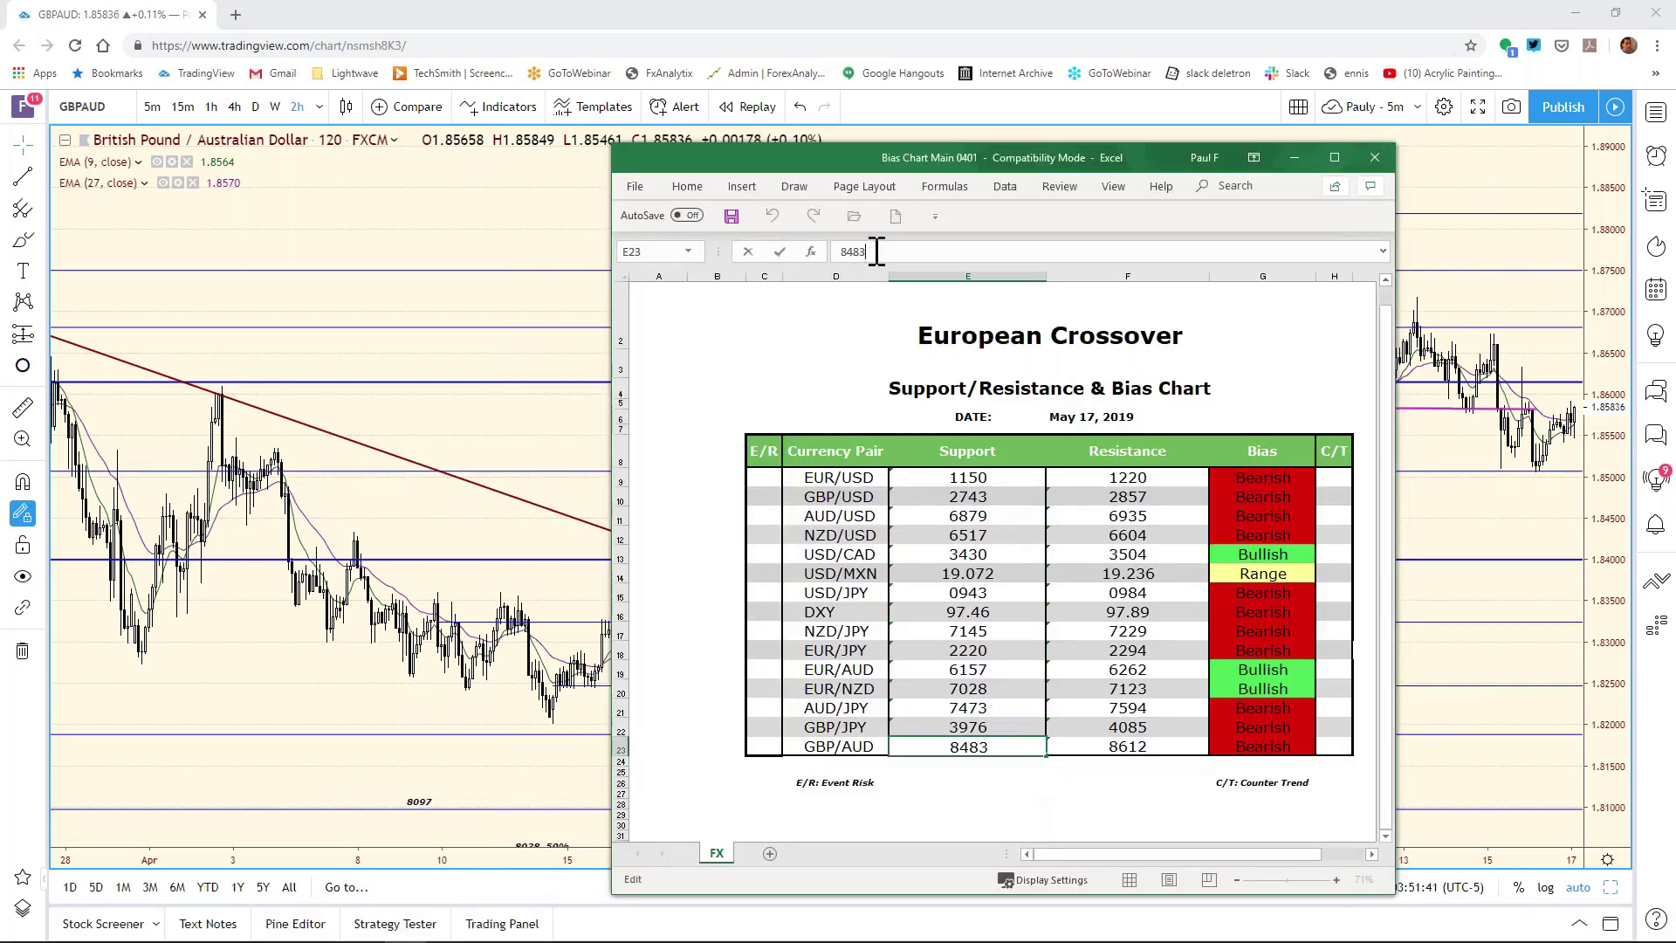
{"action": "key", "text": "BackSpace"}
{"action": "key", "text": "BackSpace"}
{"action": "key", "text": "BackSpace"}
{"action": "type", "text": "534"}
{"action": "key", "text": "Return"}
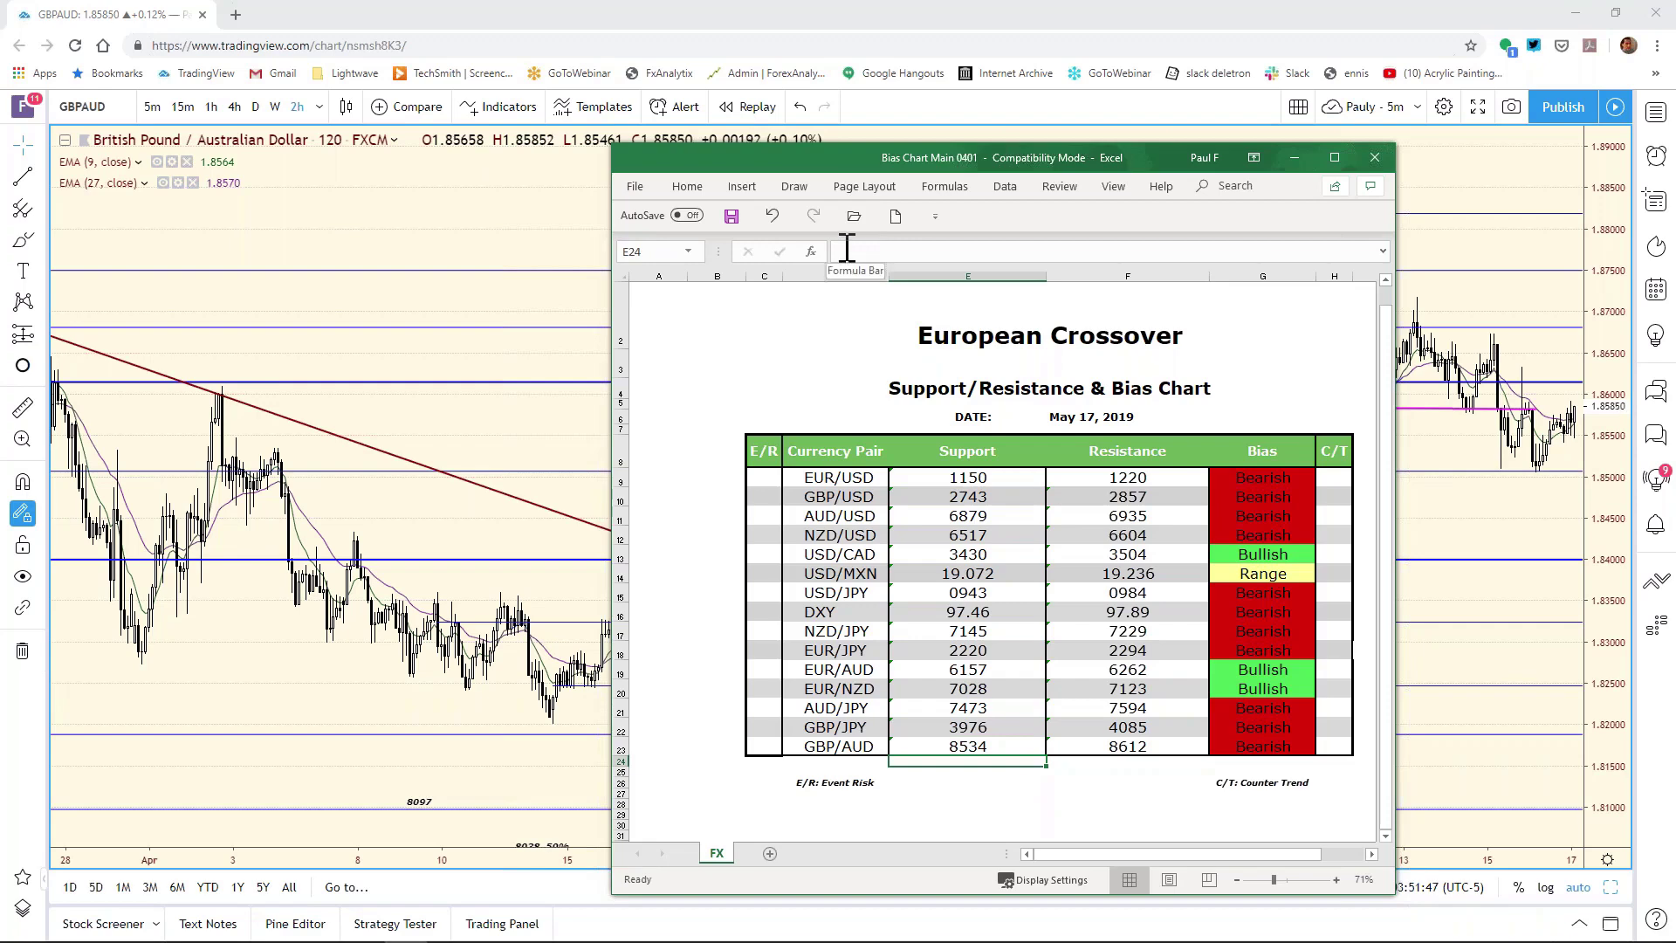
Step: Save the bias chart workbook via File > Save and return to the GBP/AUD chart
{"action": "left_click", "coordinate": [635, 186]}
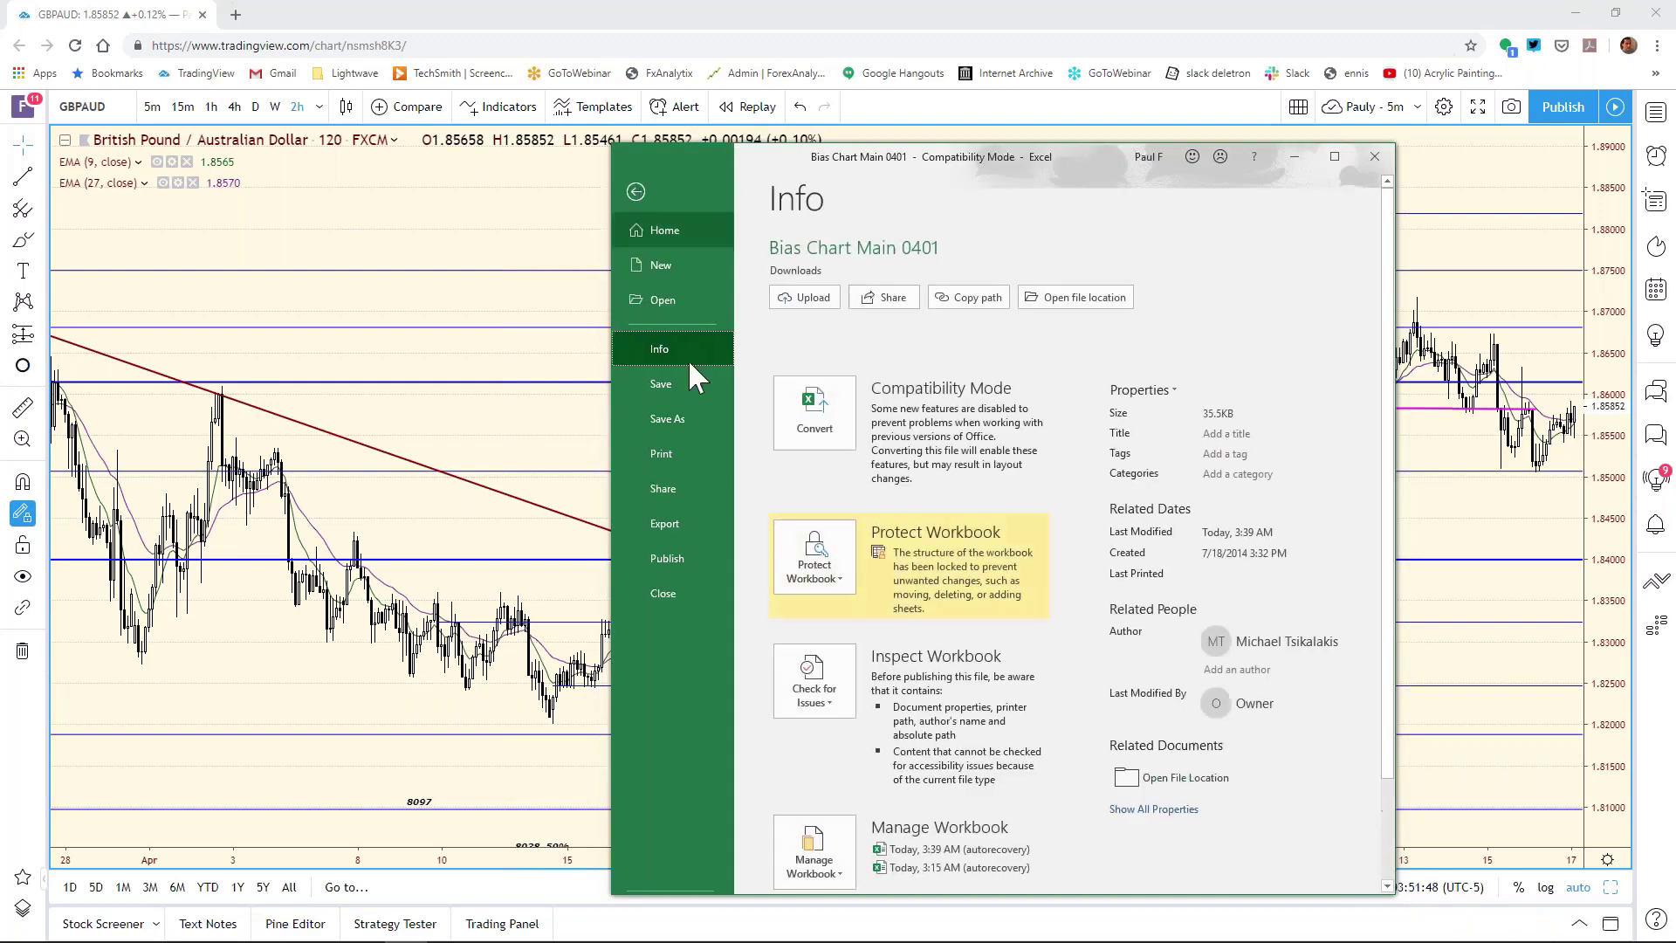
{"action": "left_click", "coordinate": [686, 379]}
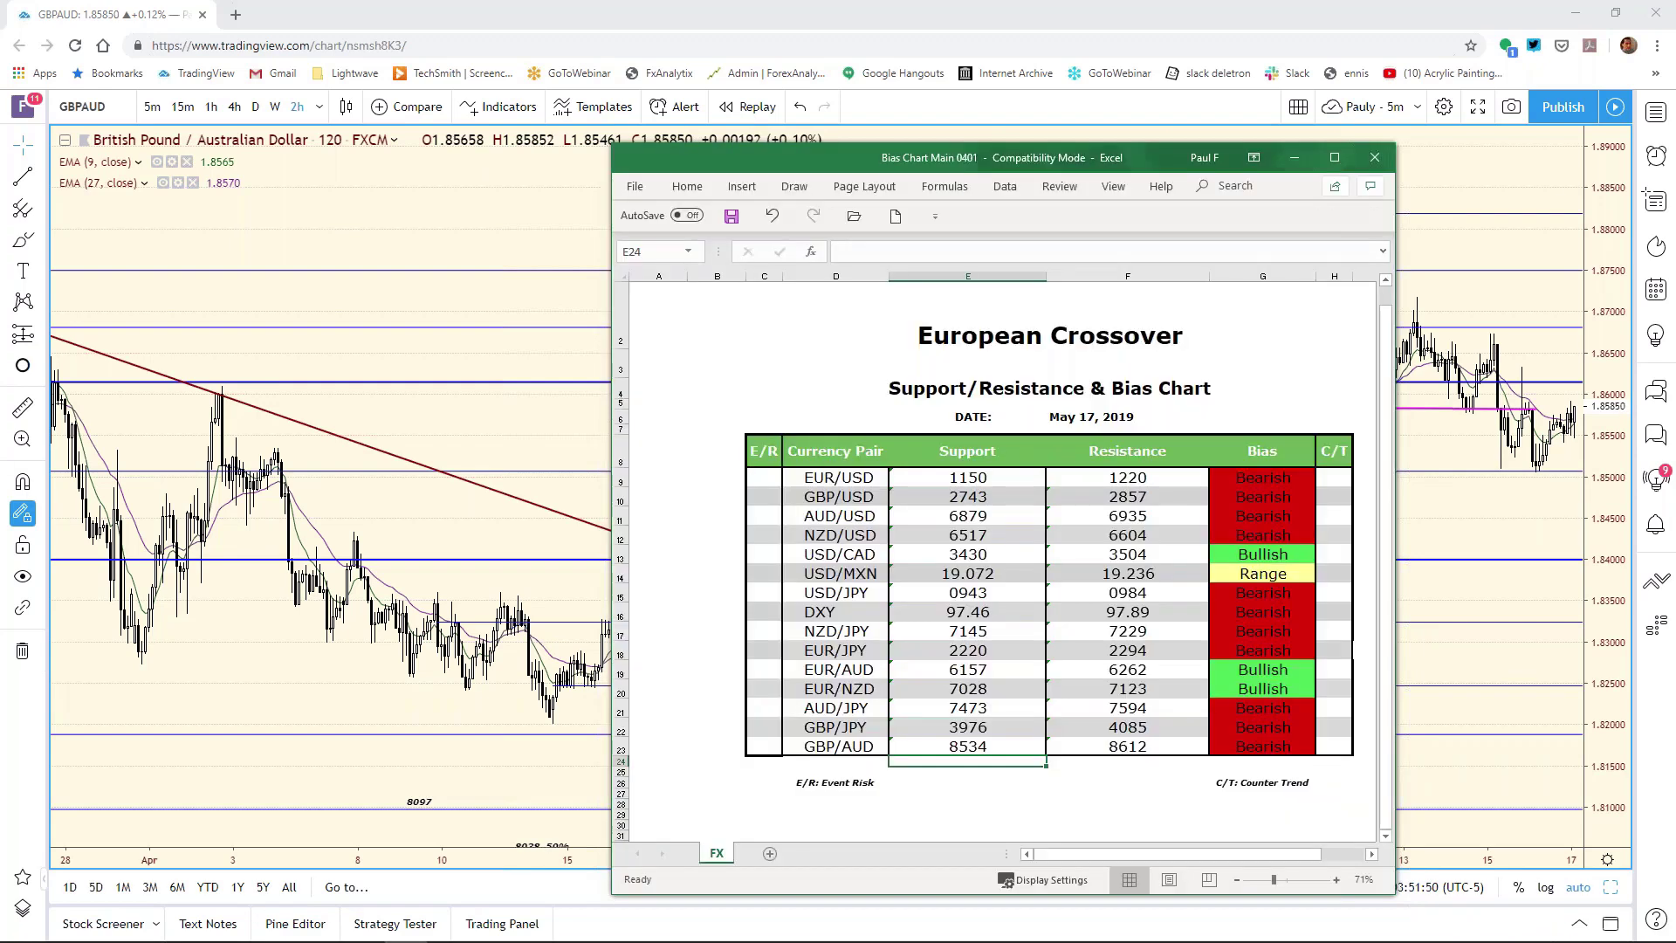
{"action": "left_click", "coordinate": [1563, 194]}
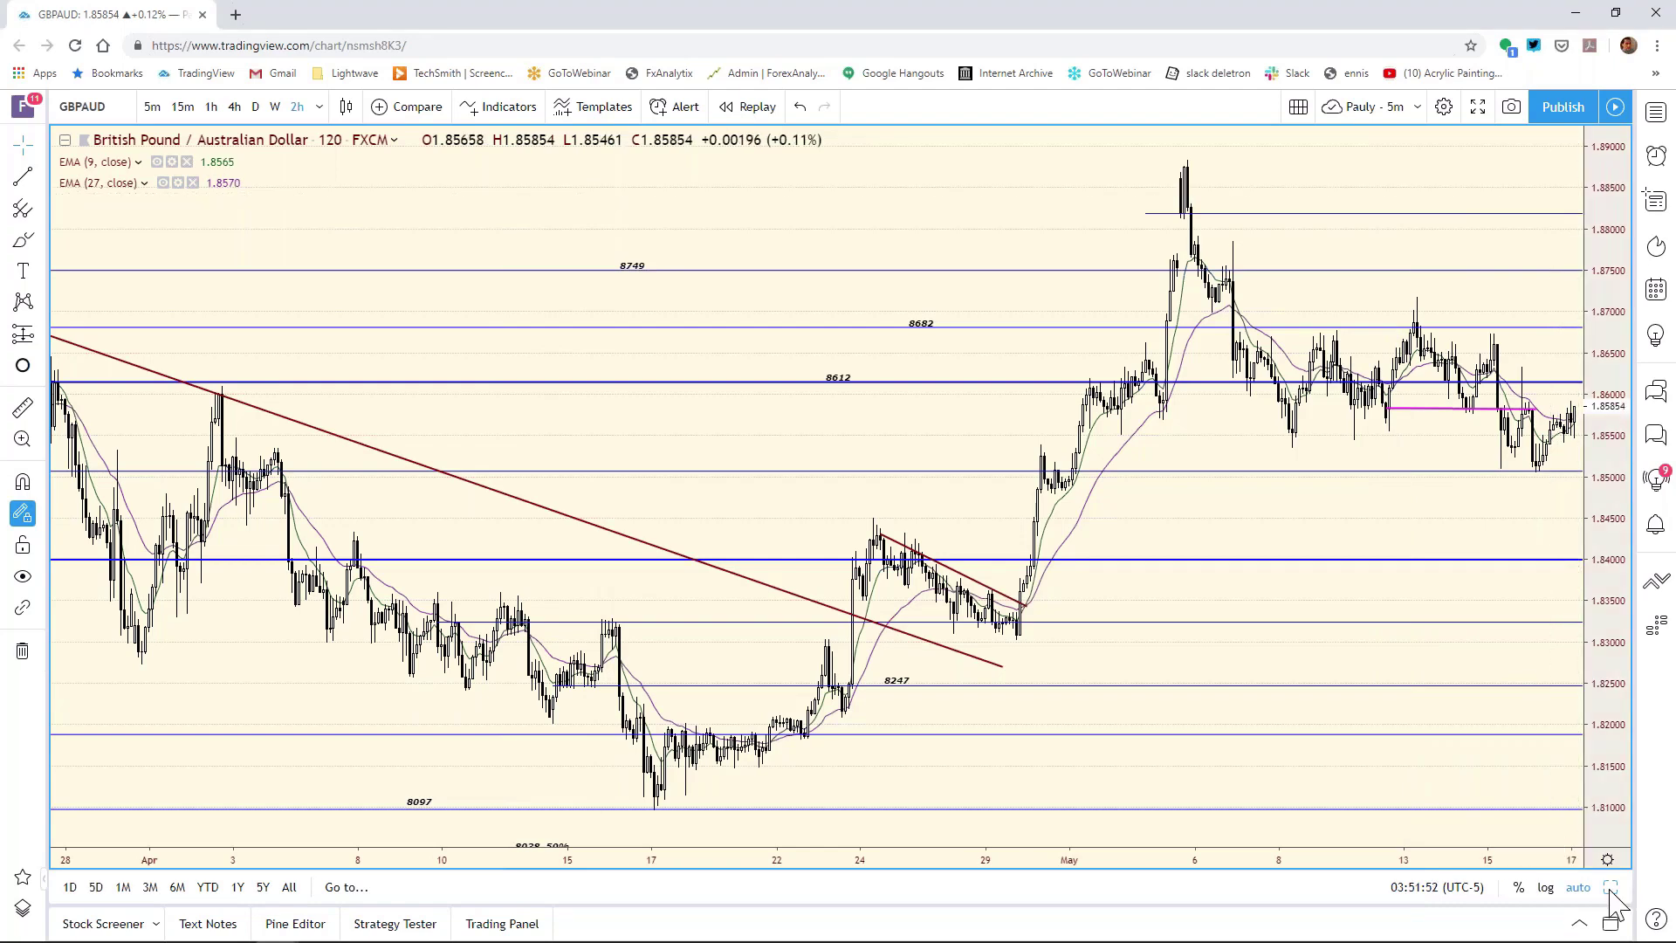
Step: Restore the eight-chart grid and drag the Excel workbook aside to reveal the charts
{"action": "key", "text": "alt+Return"}
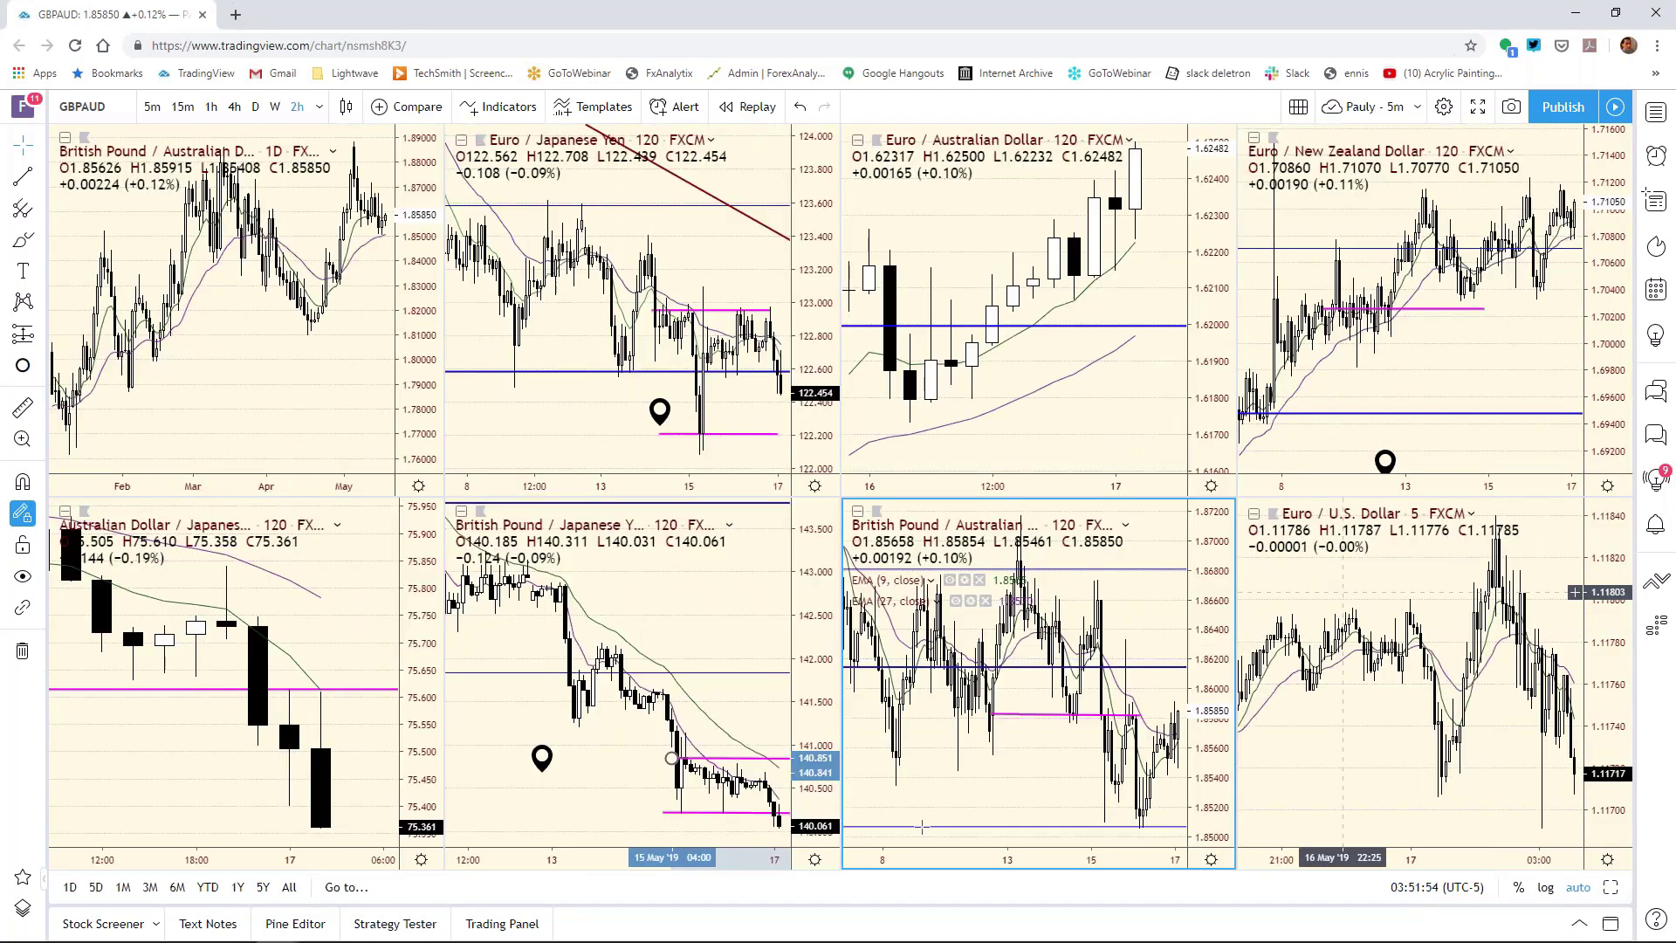
{"action": "left_click", "coordinate": [408, 927]}
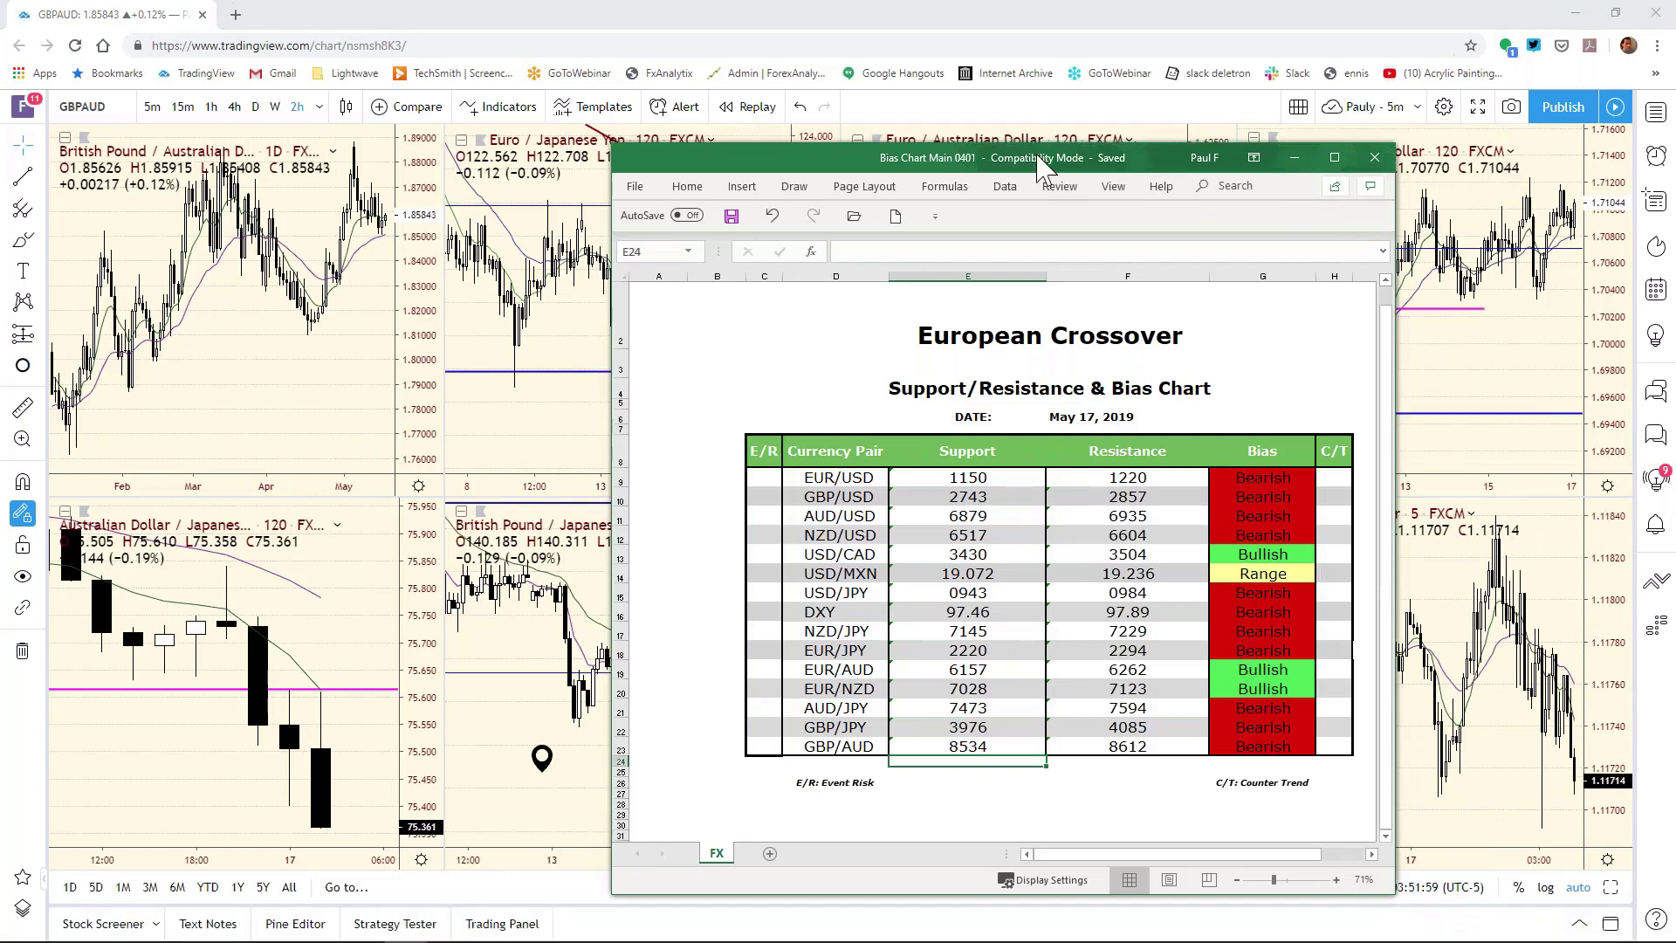
{"action": "left_click_drag", "start_coordinate": [1152, 166], "coordinate": [716, 149]}
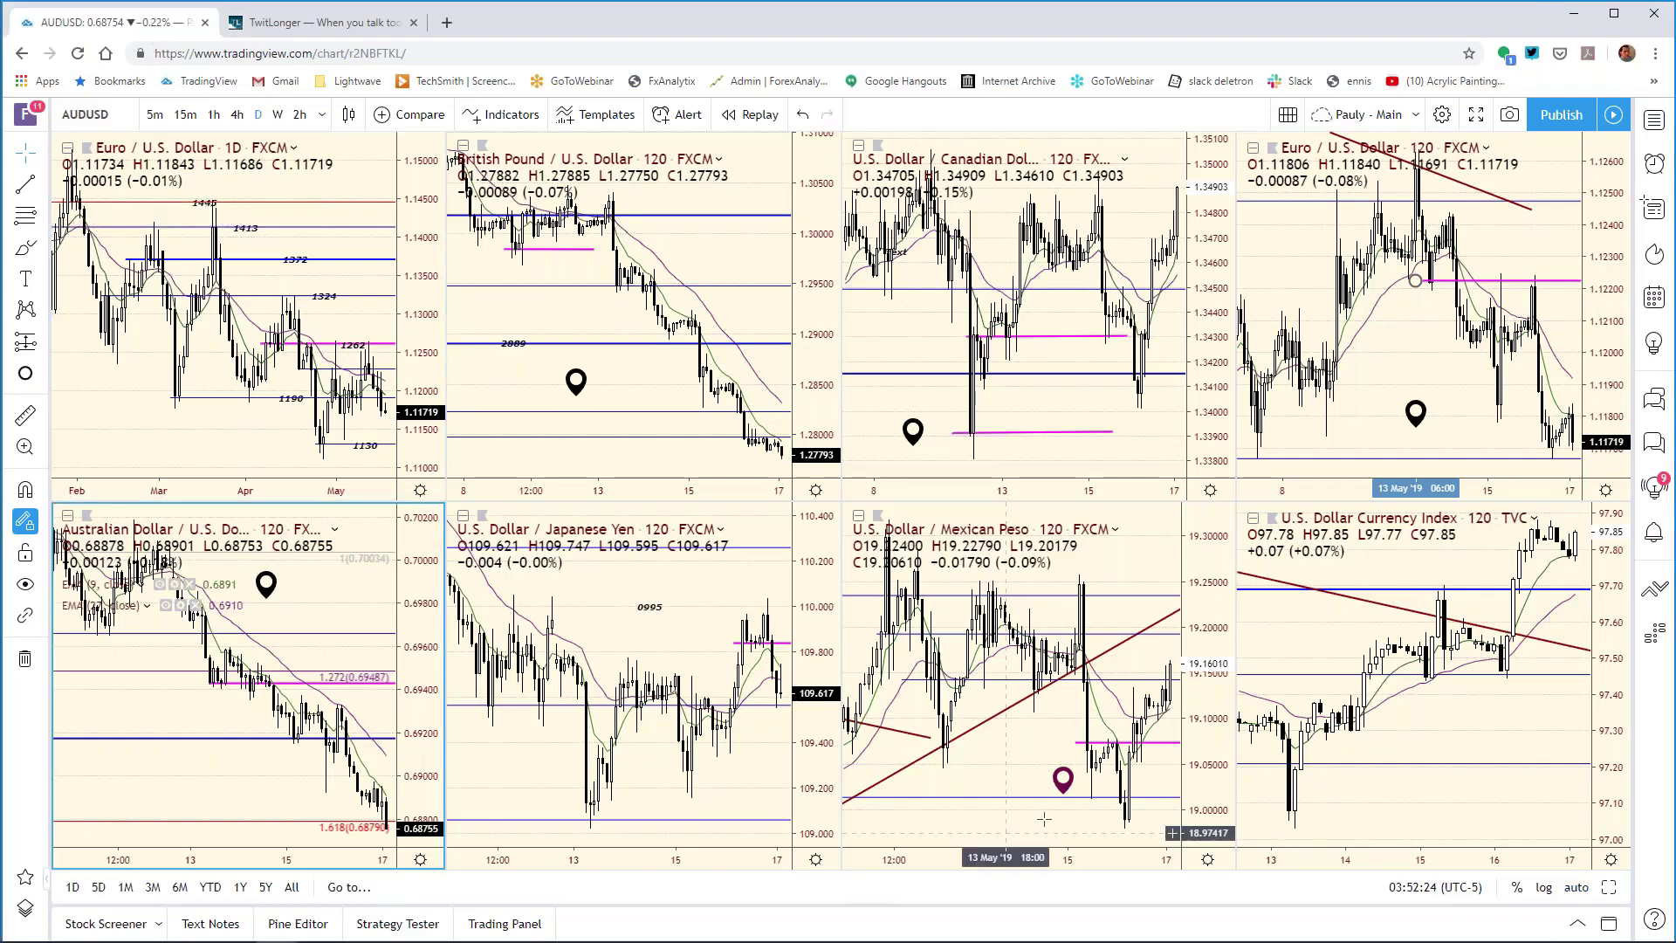
Step: Review the AUD/USD 2-hour chart full-size, restore the grid, then switch back to Excel
{"action": "left_click", "coordinate": [1611, 886]}
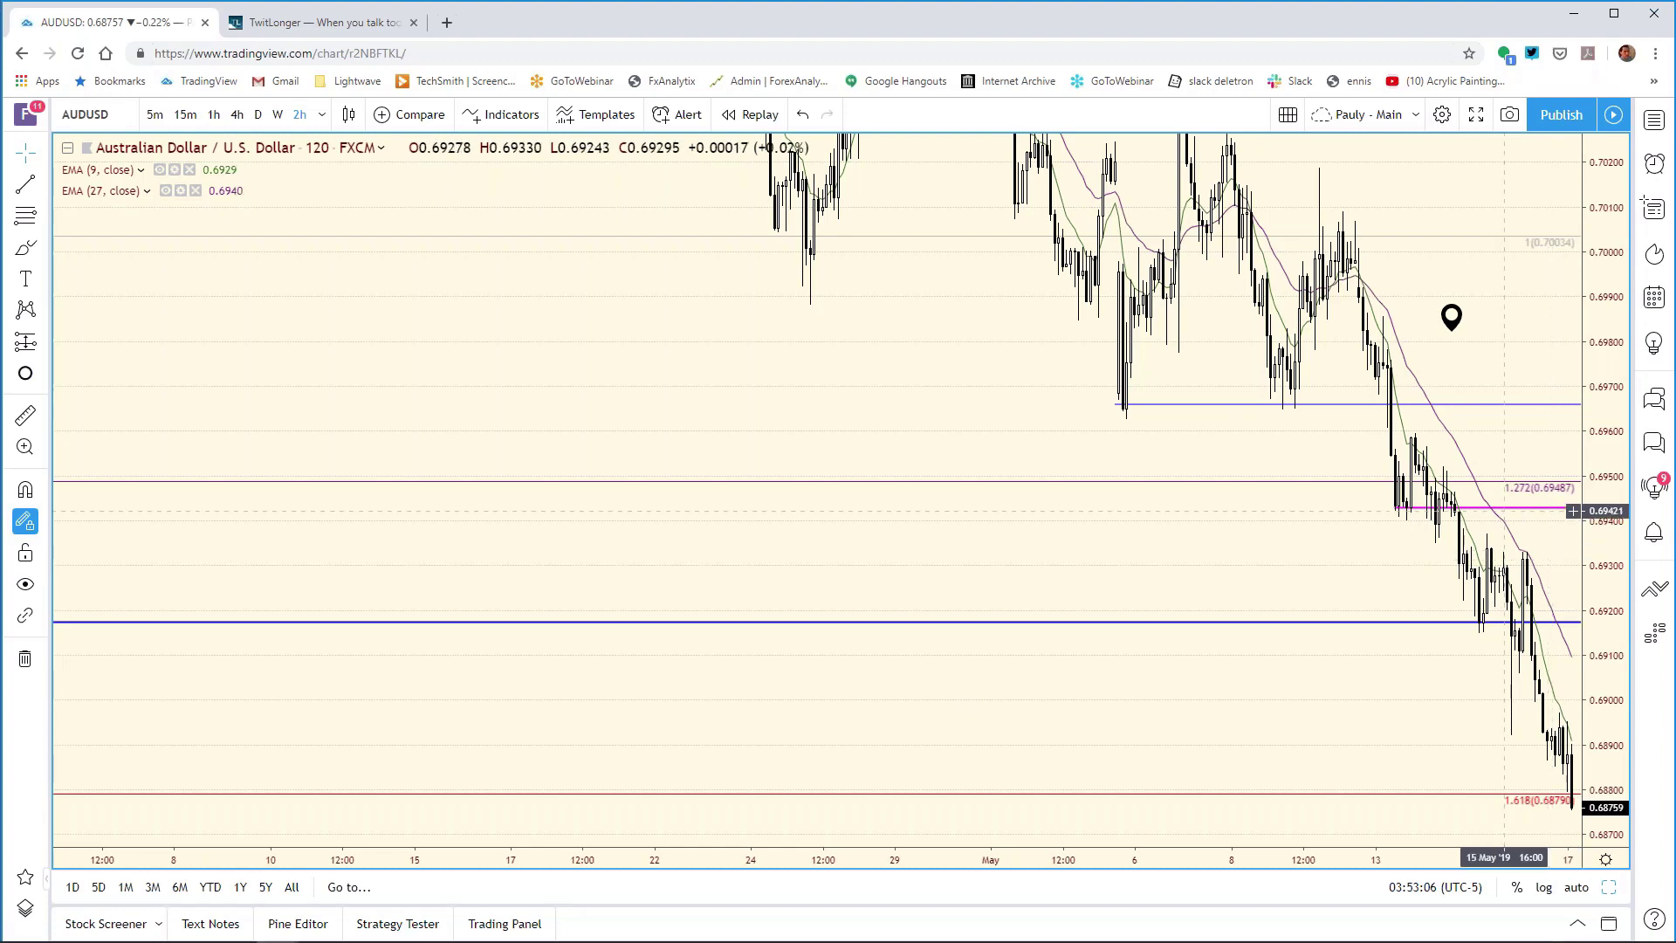
{"action": "left_click", "coordinate": [1607, 887]}
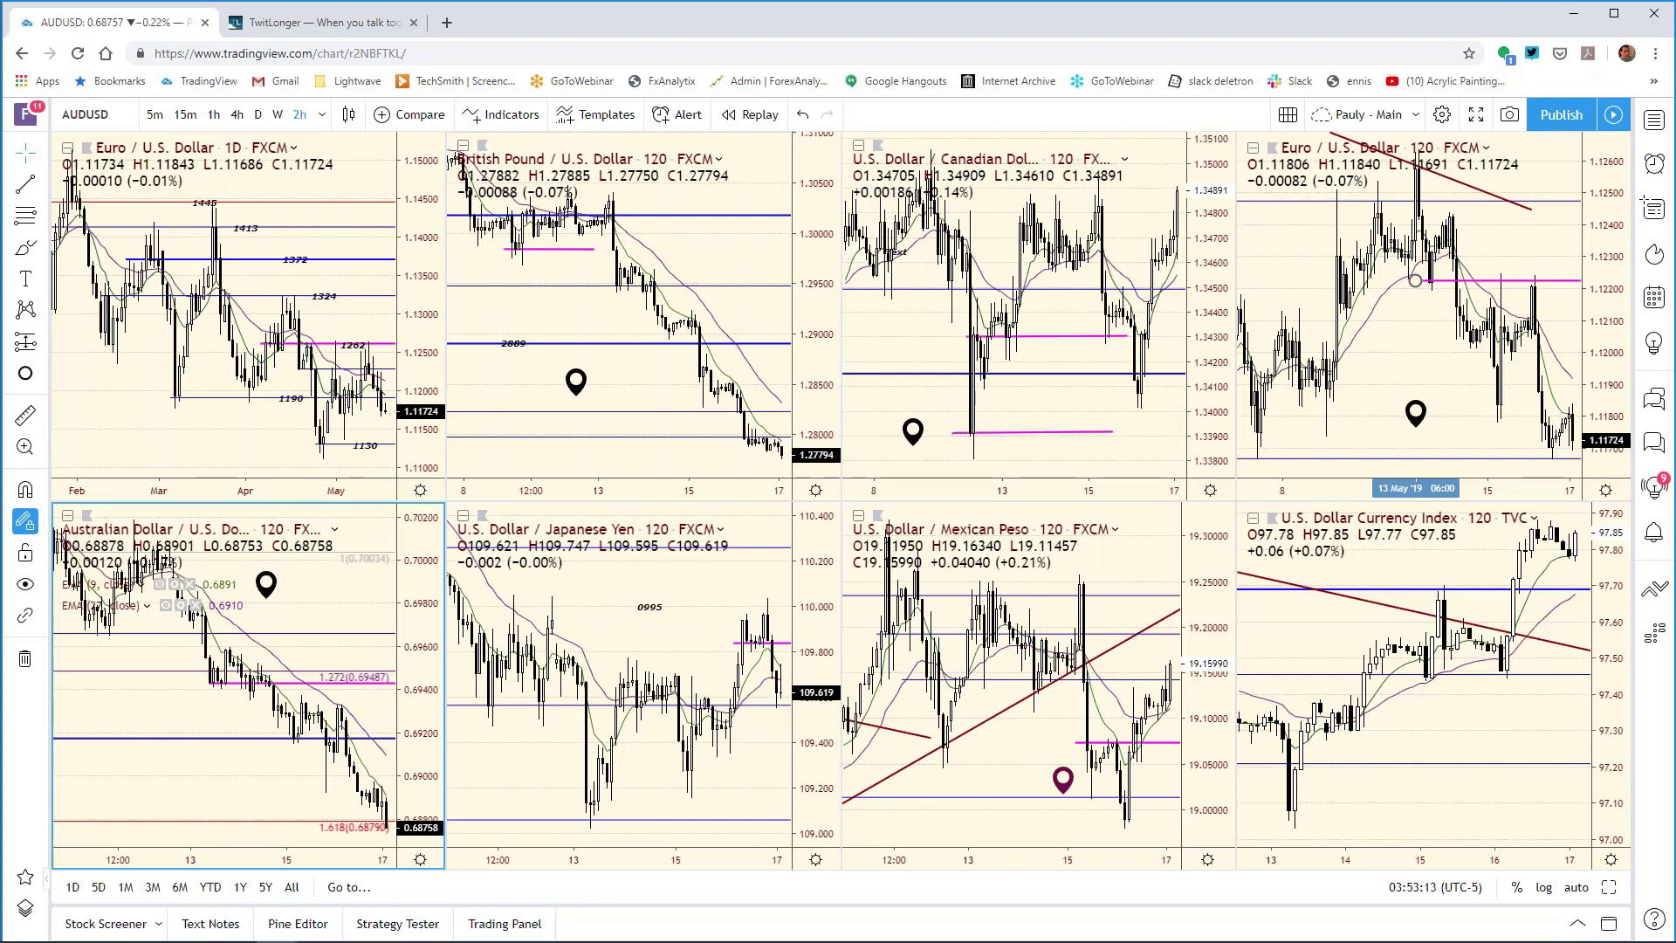
{"action": "key", "text": "alt+Tab"}
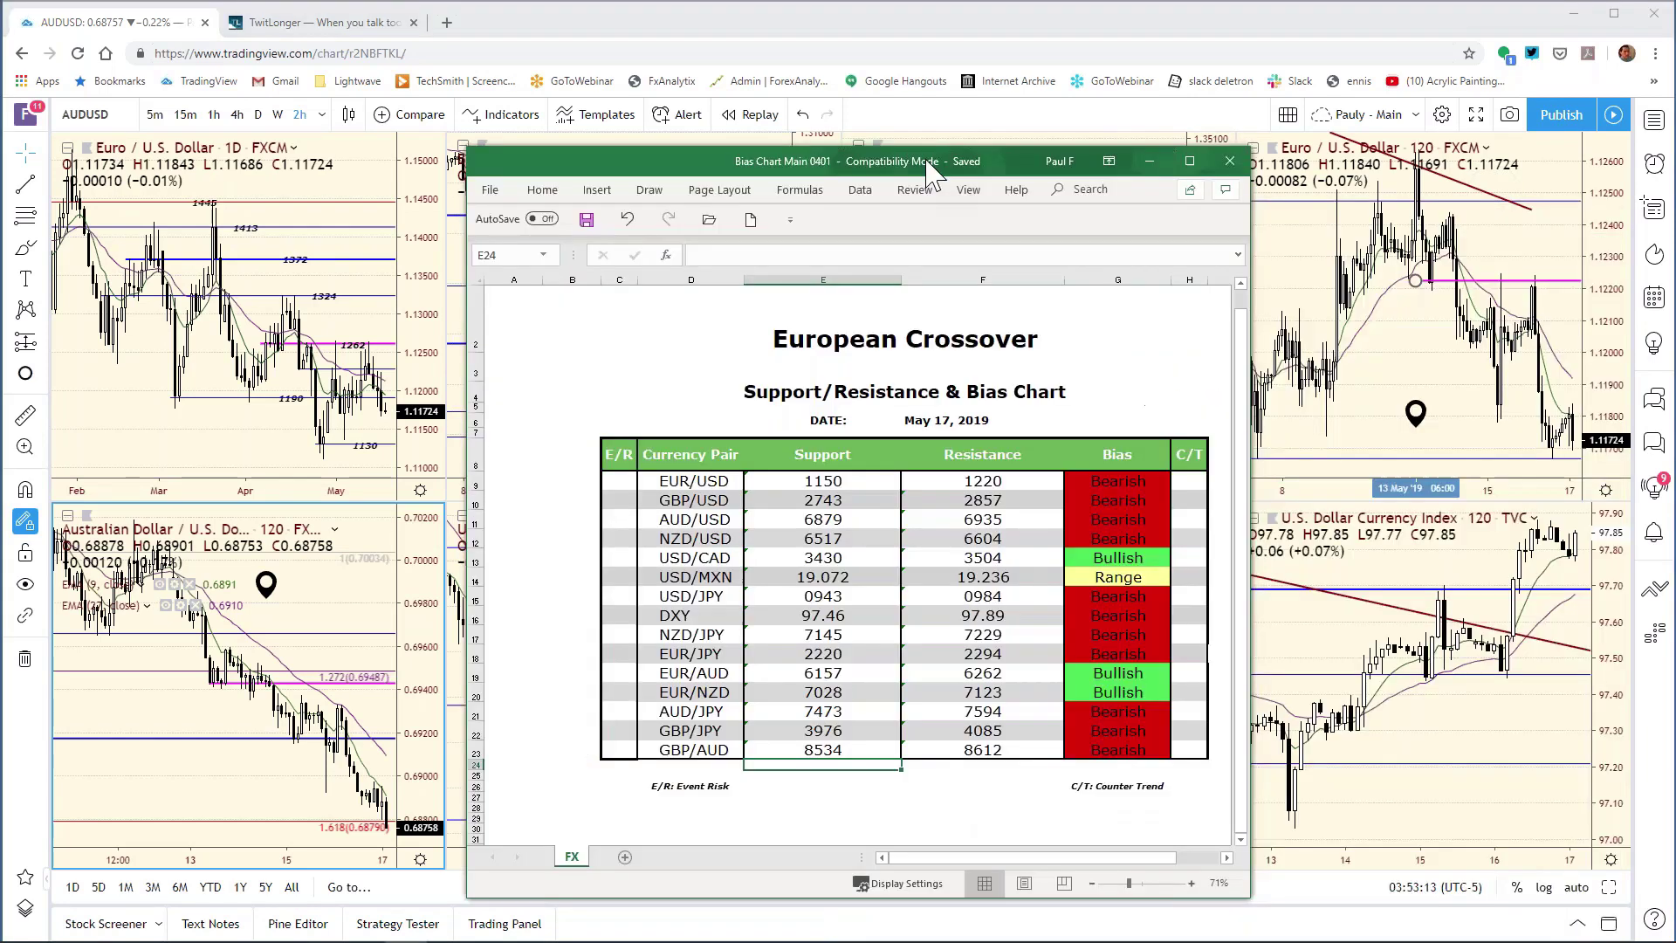